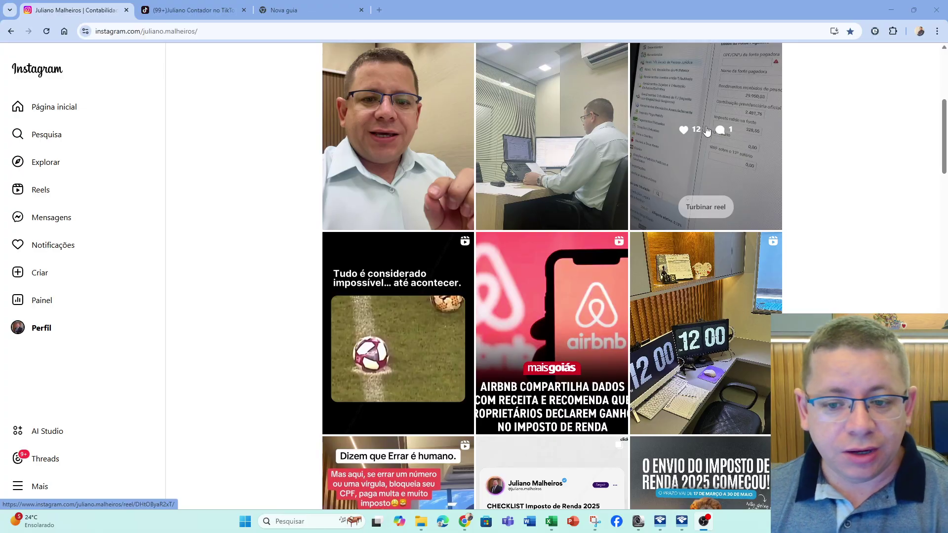
Look through the posts on the Instagram profile and the videos on the TikTok profile
scroll(707, 131, down, 10)
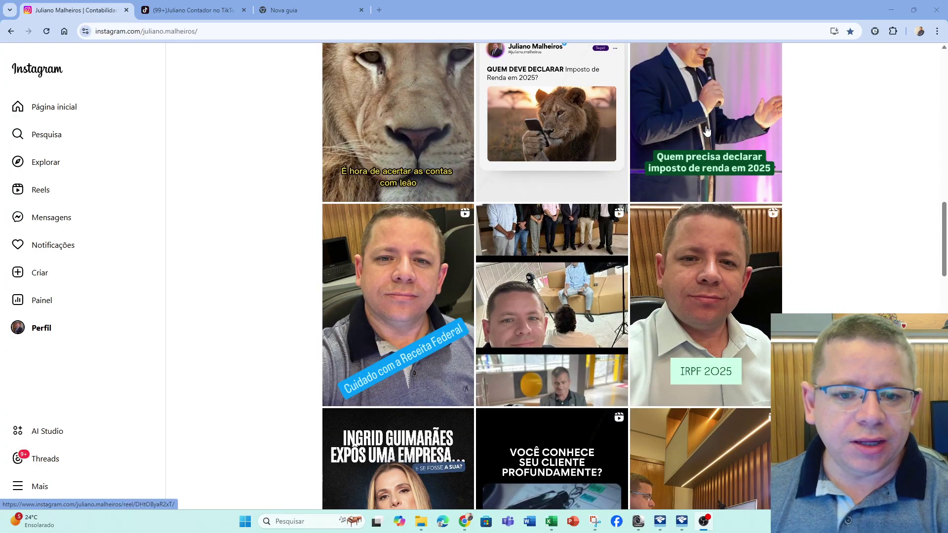
scroll(699, 178, up, 10)
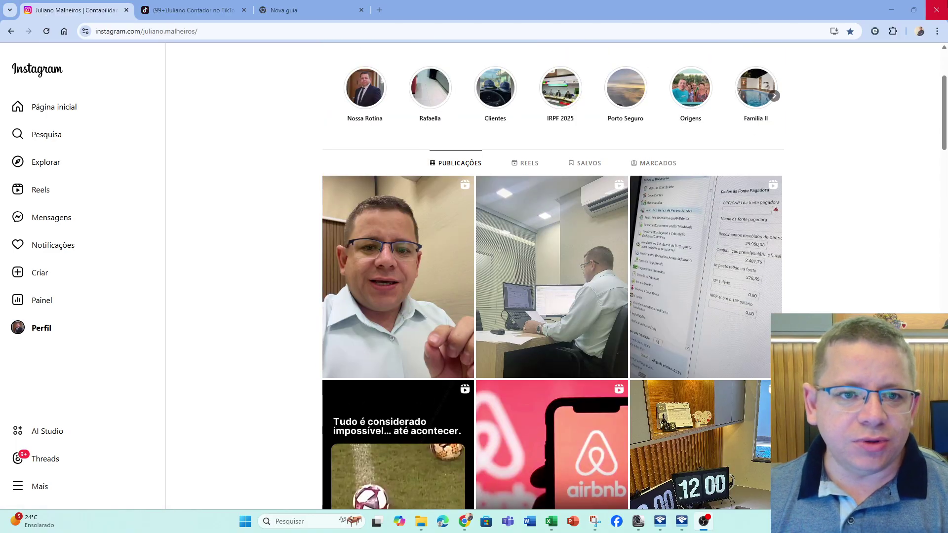
click(221, 10)
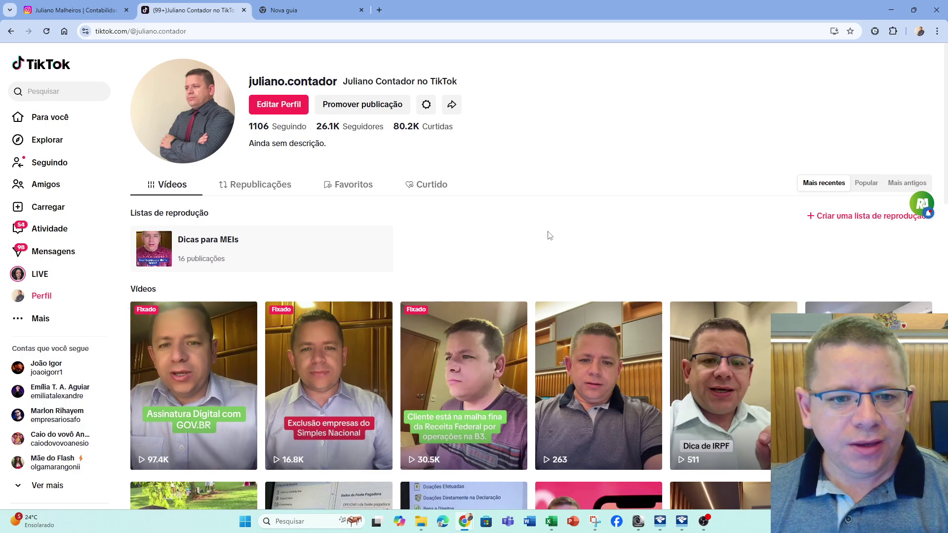
scroll(549, 235, down, 7)
scroll(549, 235, up, 5)
scroll(550, 236, up, 2)
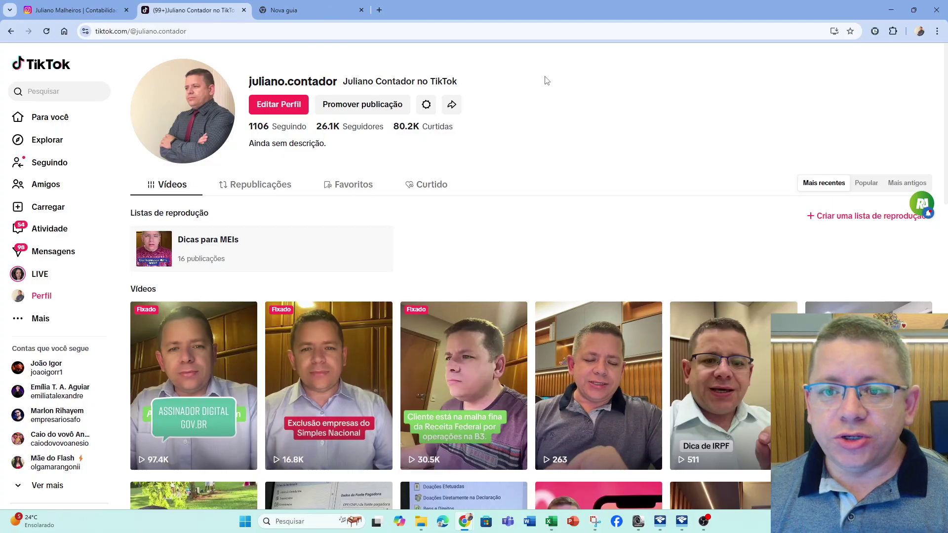
click(893, 10)
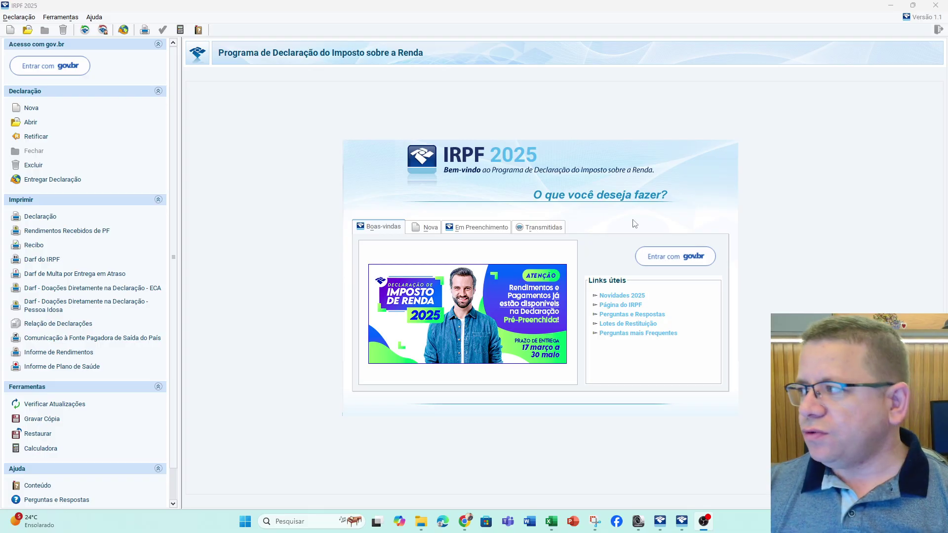
Search Google for "baixar irpf 2025" and open the Portal Gov.br page for downloading the Imposto de Renda program
click(890, 7)
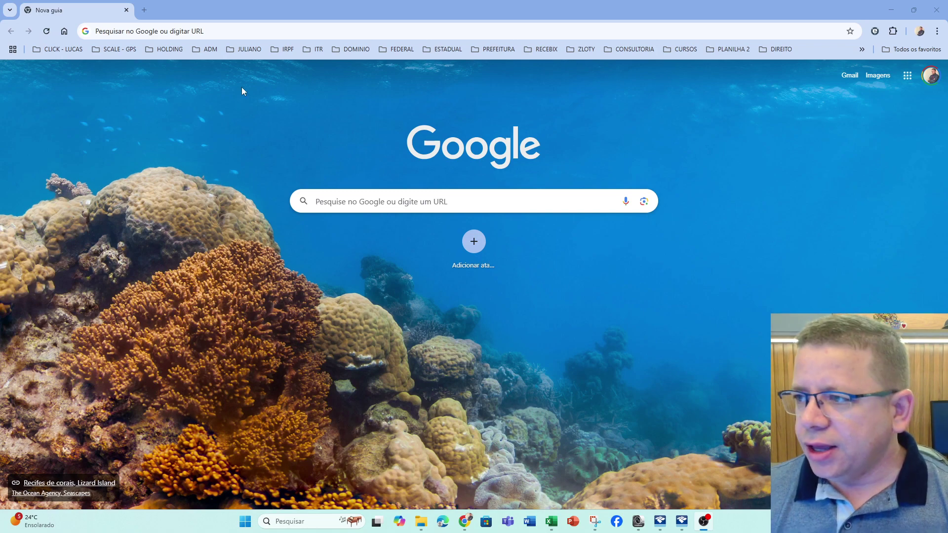
click(256, 34)
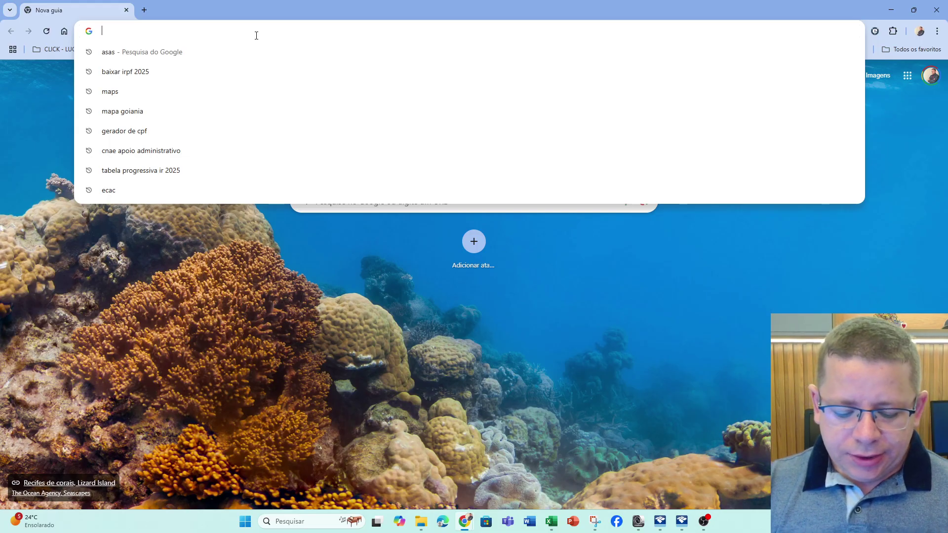
text(baixa)
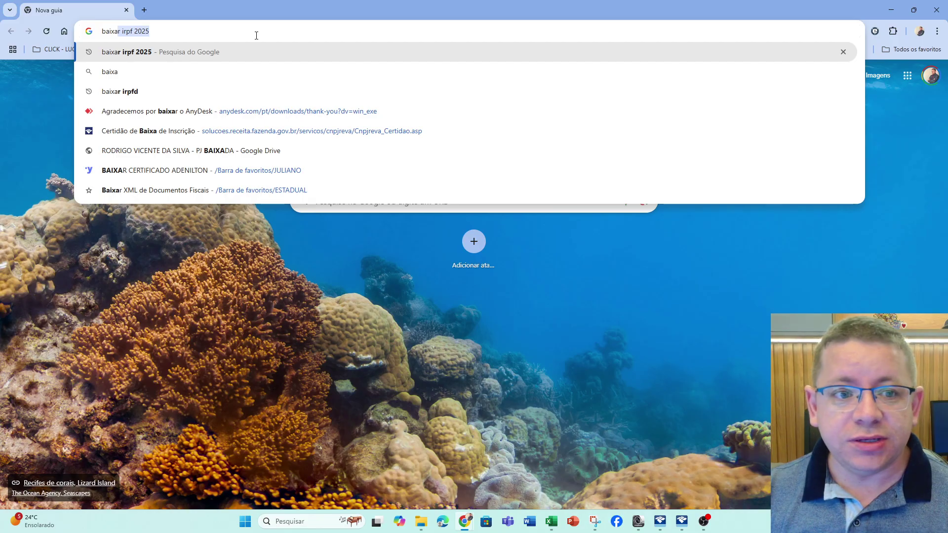
key(Return)
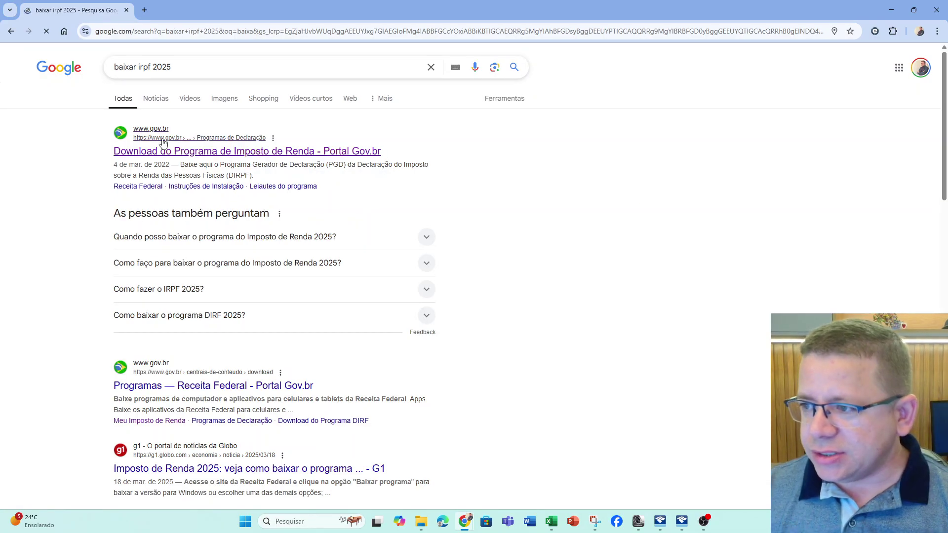
click(210, 152)
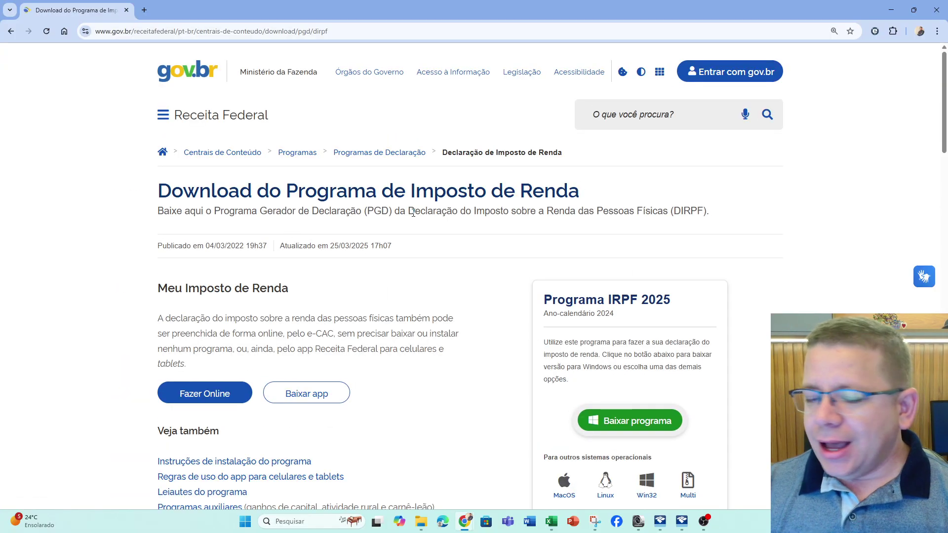
Download the Windows version of Programa IRPF 2025
scroll(407, 222, down, 3)
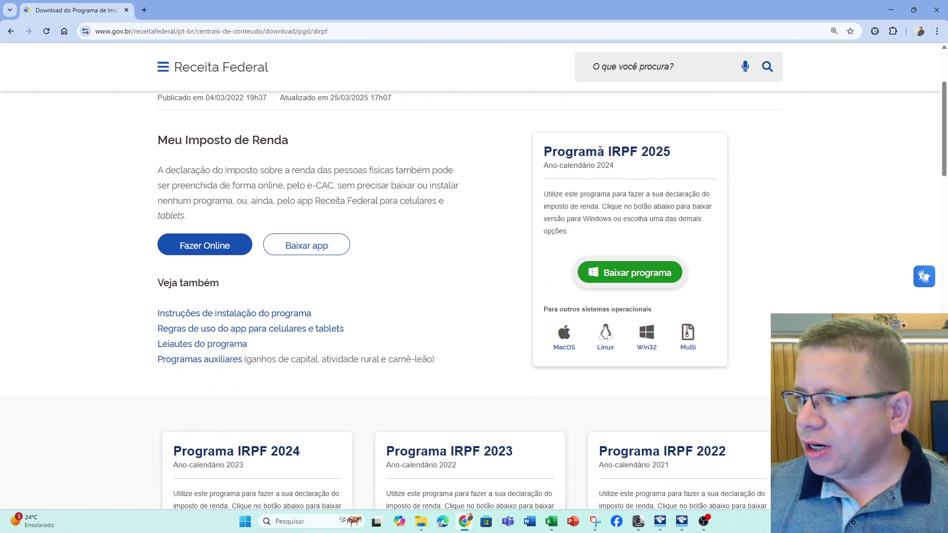
drag(604, 151, 672, 154)
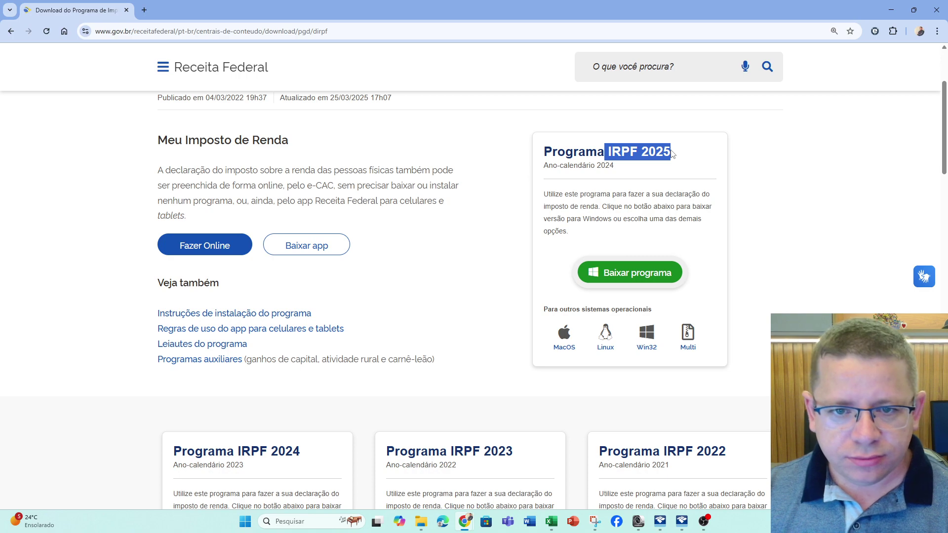
click(640, 278)
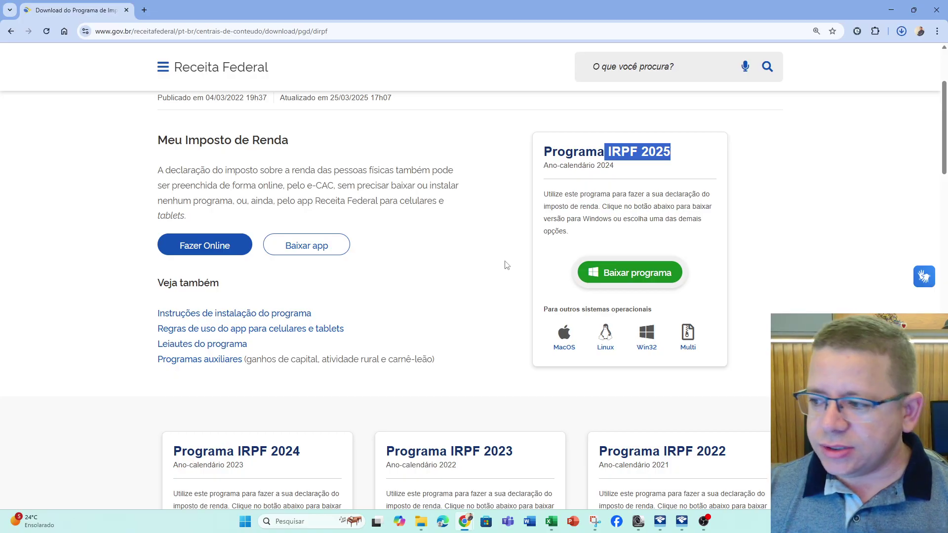
Look over the IRPF programs offered for earlier years and return to the IRPF 2025 download
scroll(504, 265, down, 5)
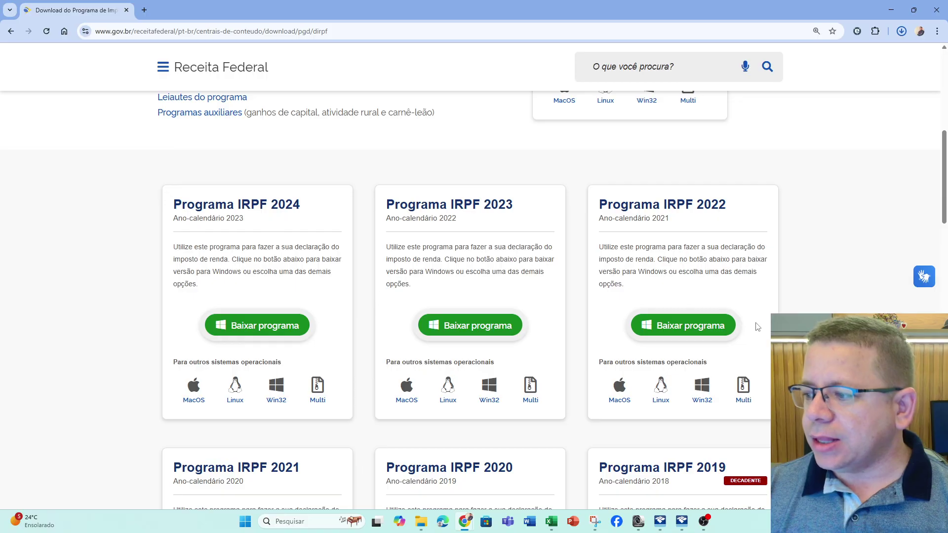
scroll(757, 326, down, 2)
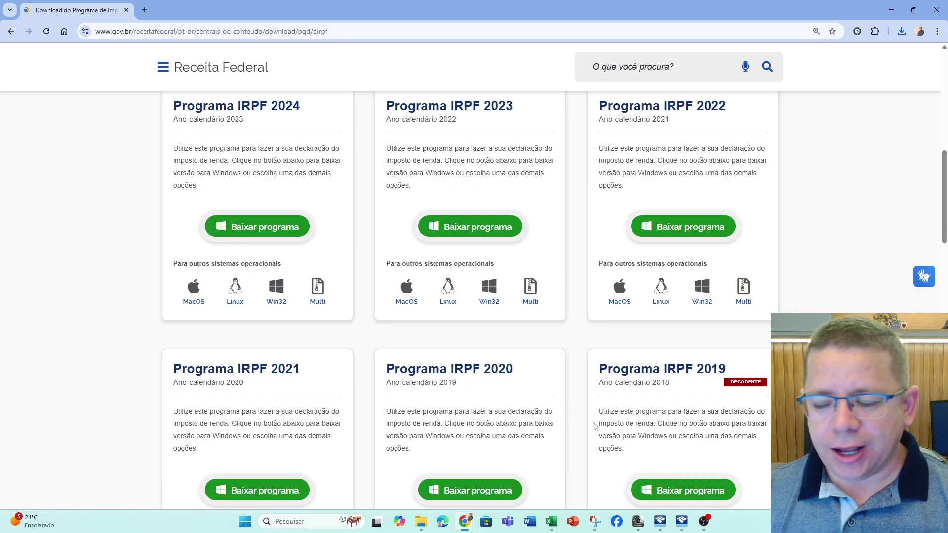
scroll(595, 425, down, 1)
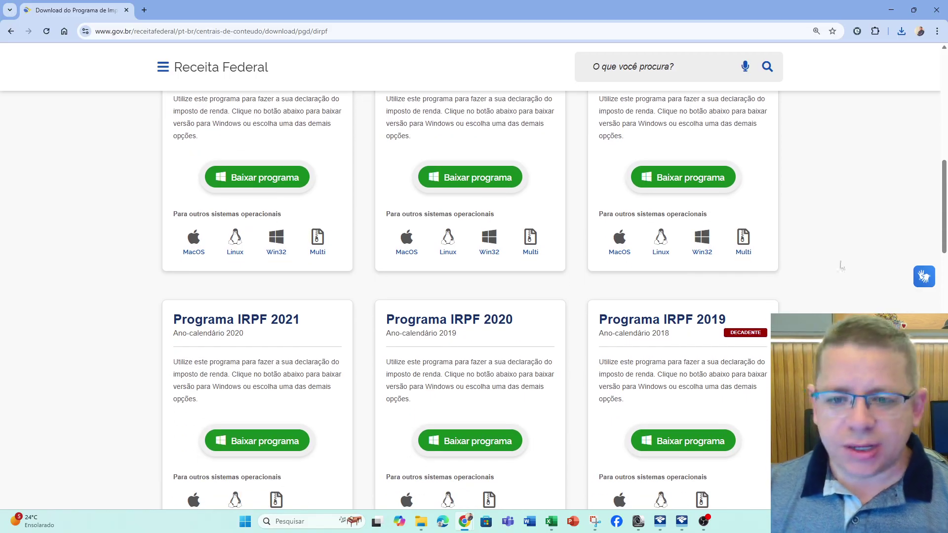
scroll(400, 252, up, 7)
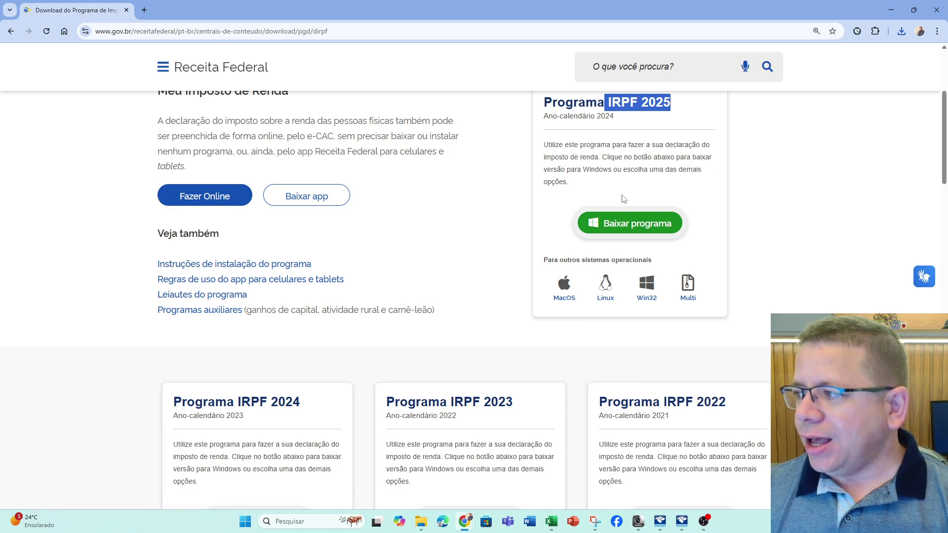
scroll(623, 264, up, 1)
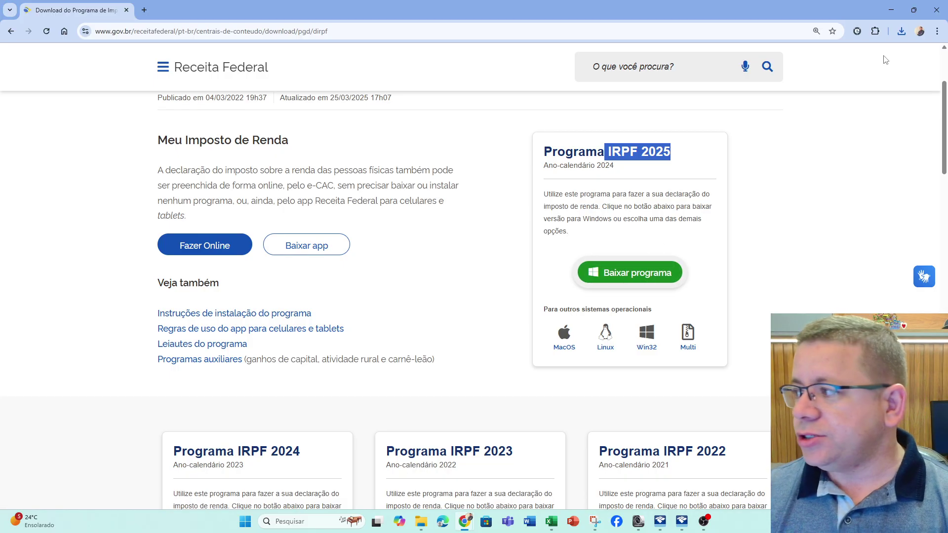
Run the downloaded IRPF2025Win64v1.1.exe installer and cancel its installation wizard
click(902, 31)
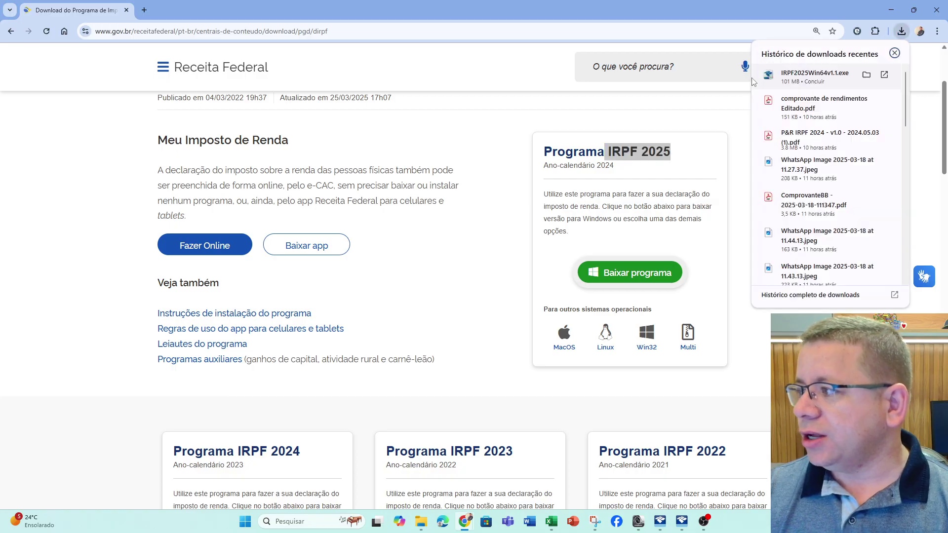
click(790, 78)
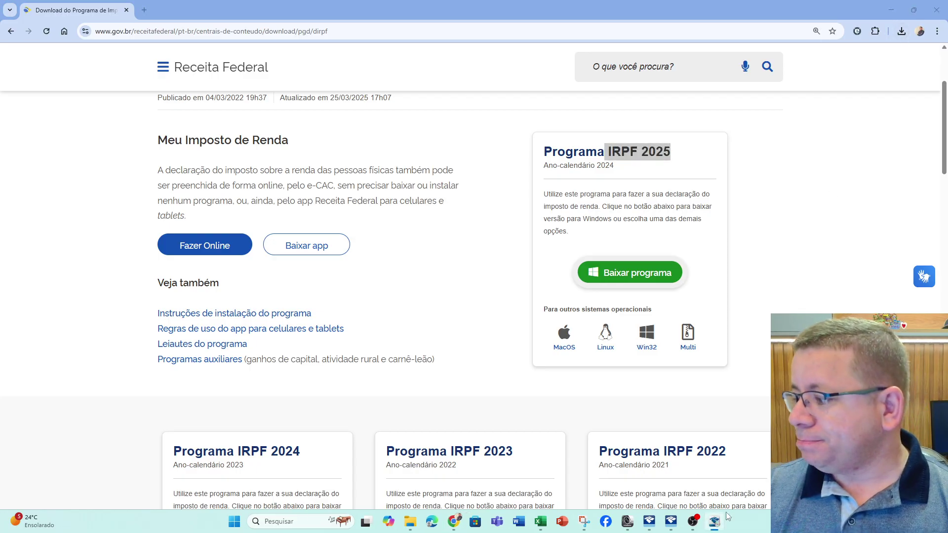
click(715, 522)
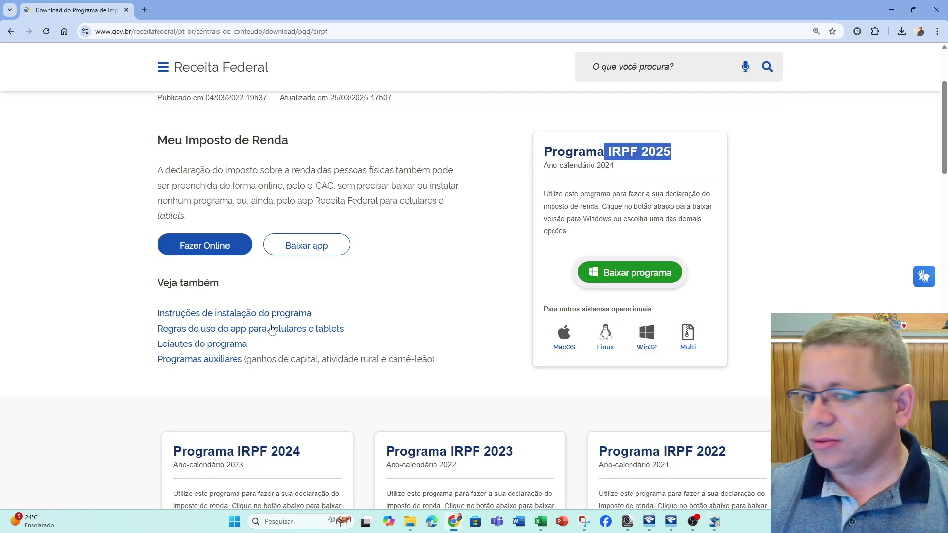
click(711, 526)
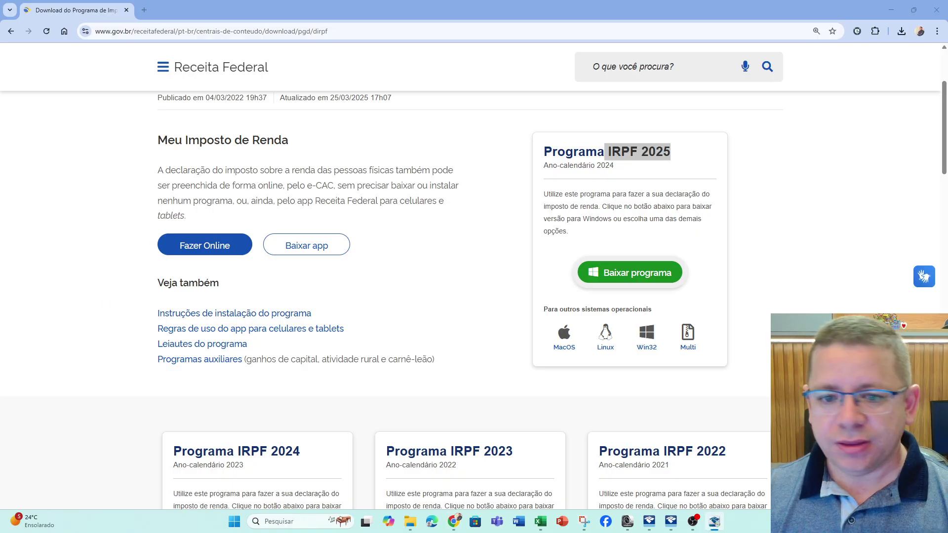
drag(408, 173, 442, 244)
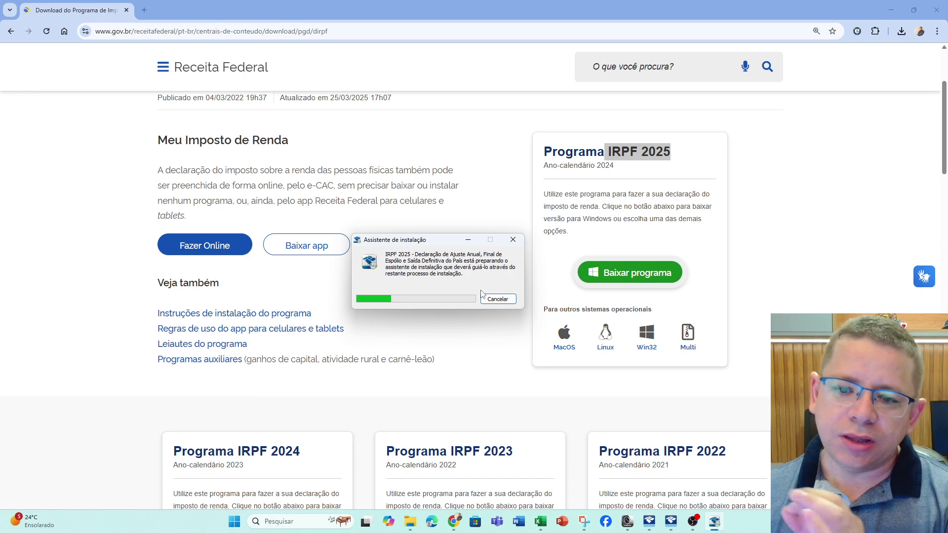
click(502, 300)
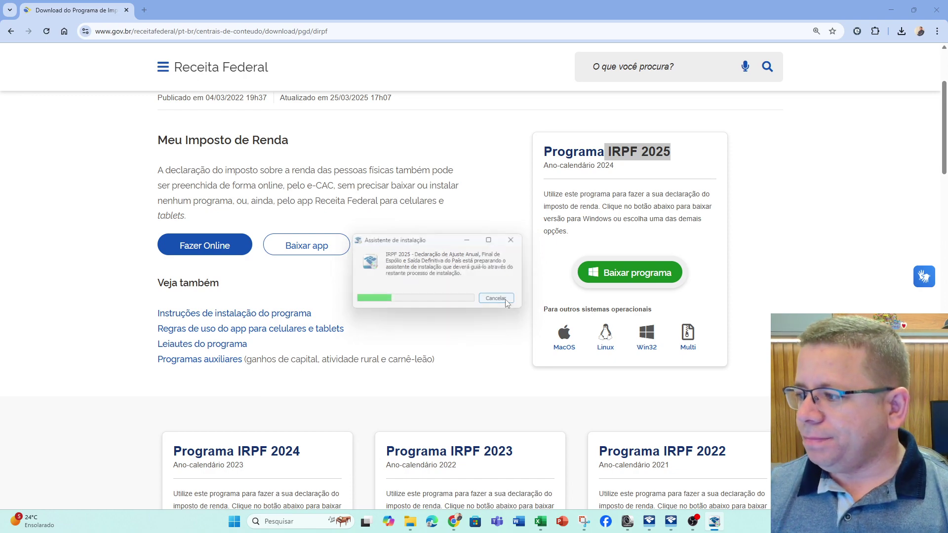
Open the IRPF folder inside PROGRAMAS RFB in File Explorer and review the program shortcuts for each year
click(891, 10)
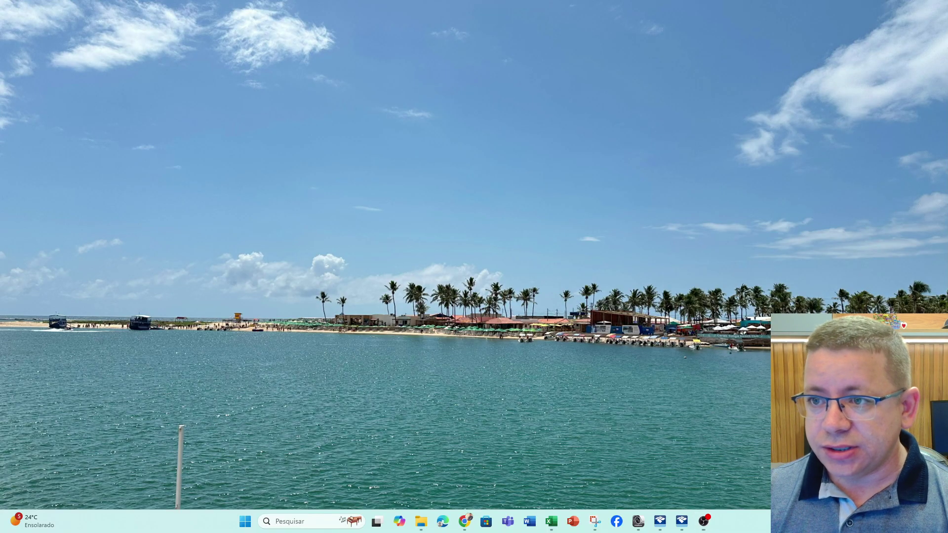
key(super+e)
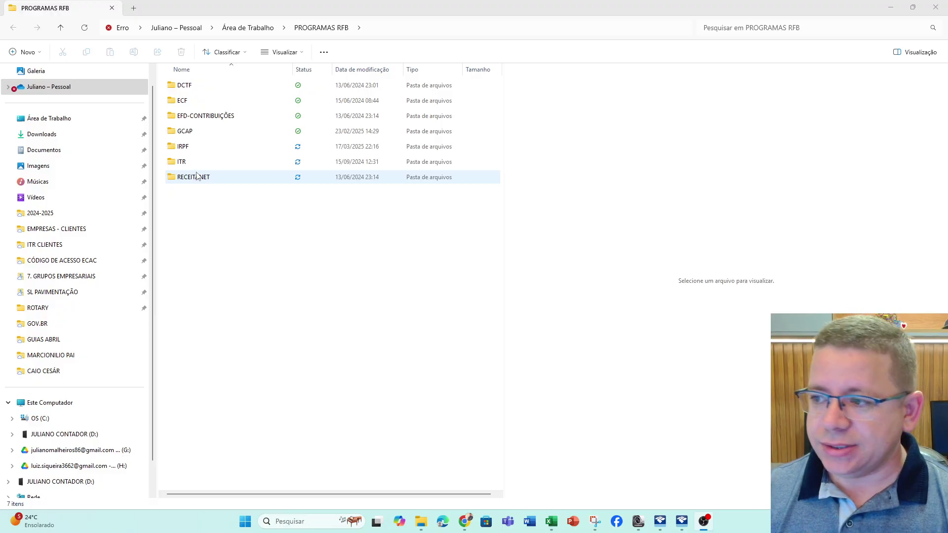
click(200, 145)
double_click(200, 145)
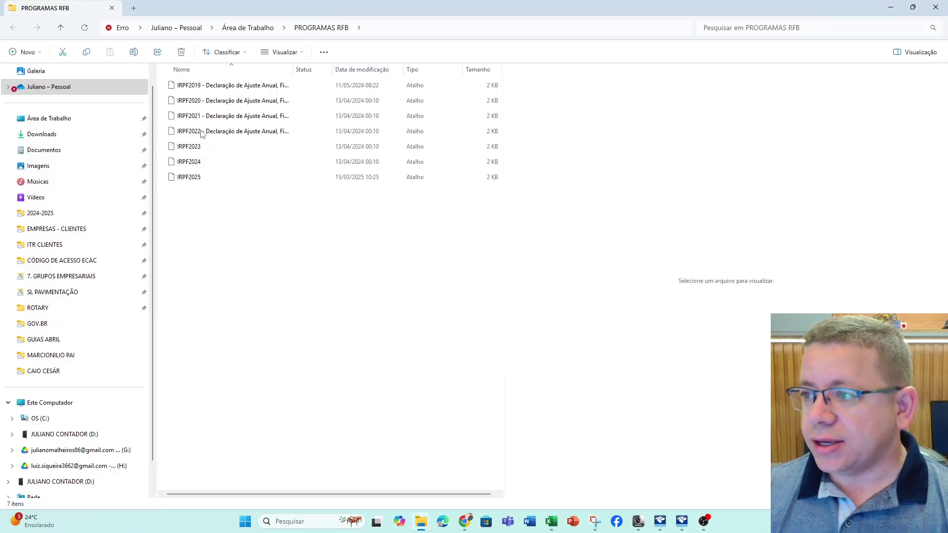
click(195, 179)
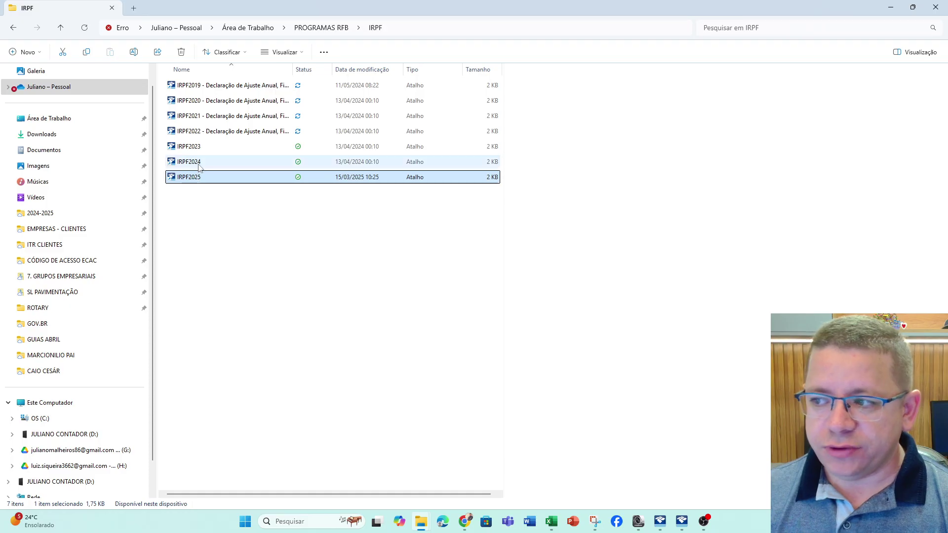
click(200, 132)
click(202, 118)
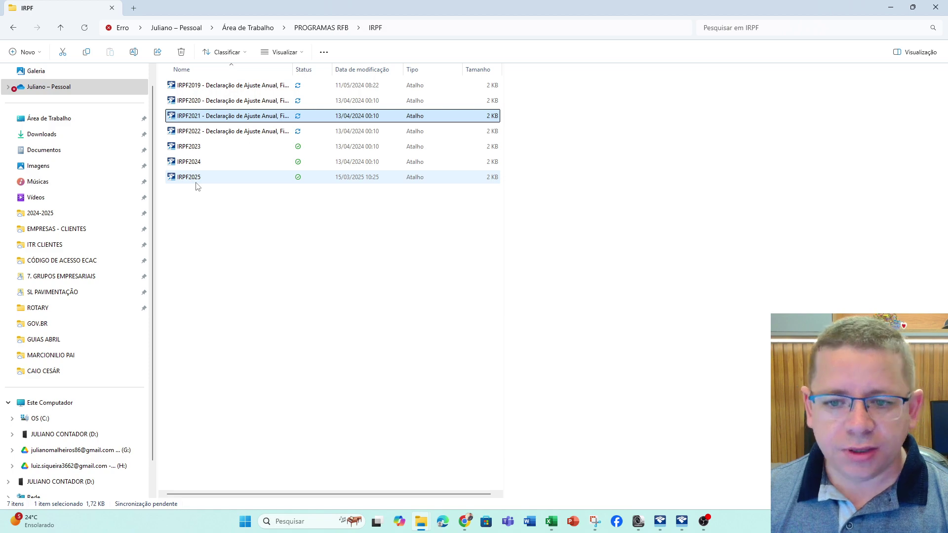
click(888, 9)
Switch to the IRPF 2025 program, open its Novidades do IRPF 2025 web page and accept the cookies
click(684, 527)
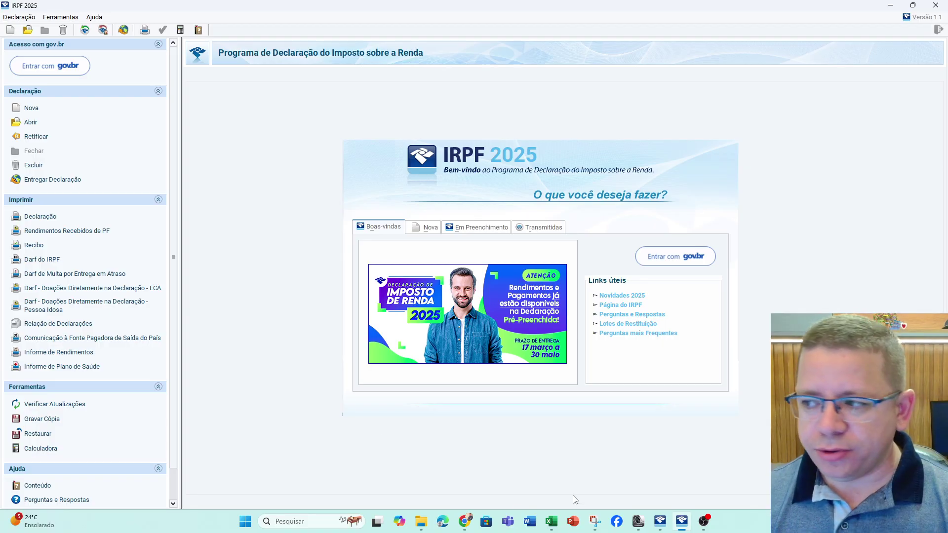
click(94, 17)
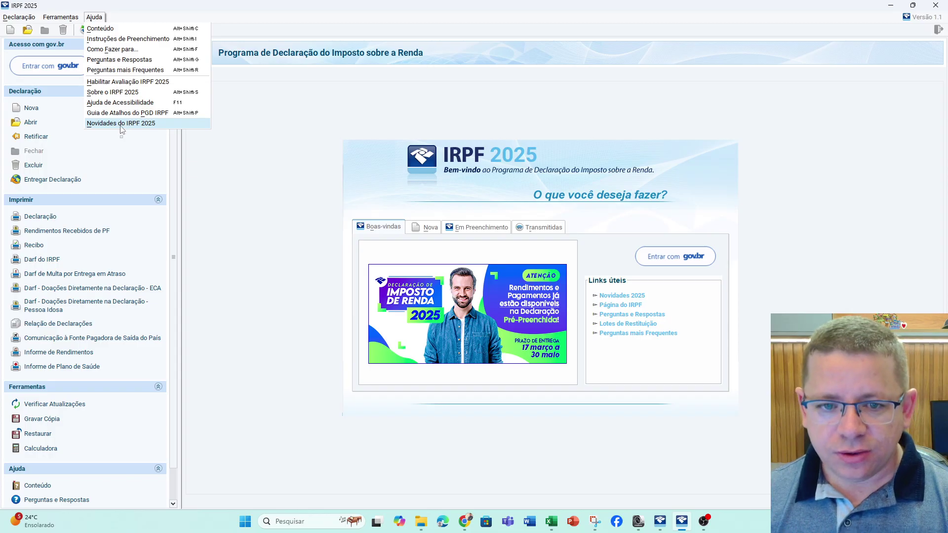
click(132, 123)
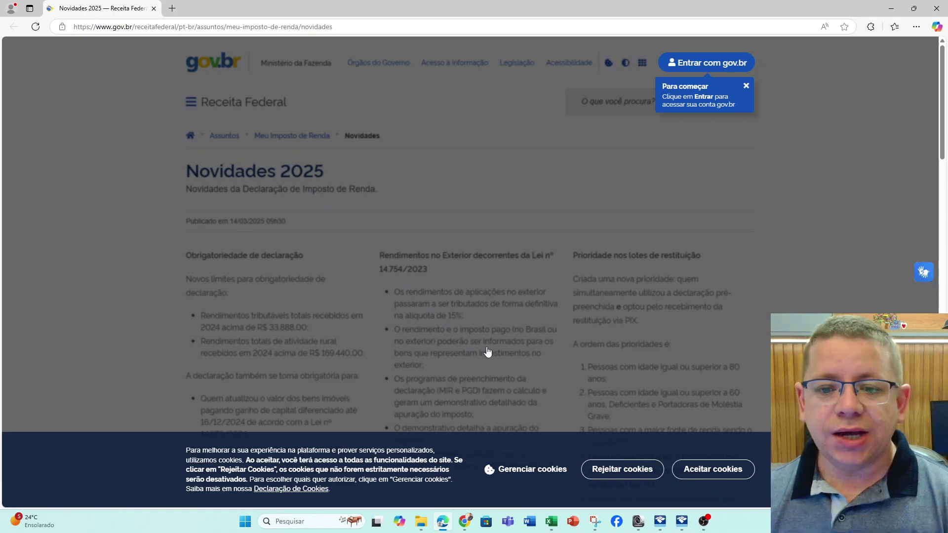
click(720, 469)
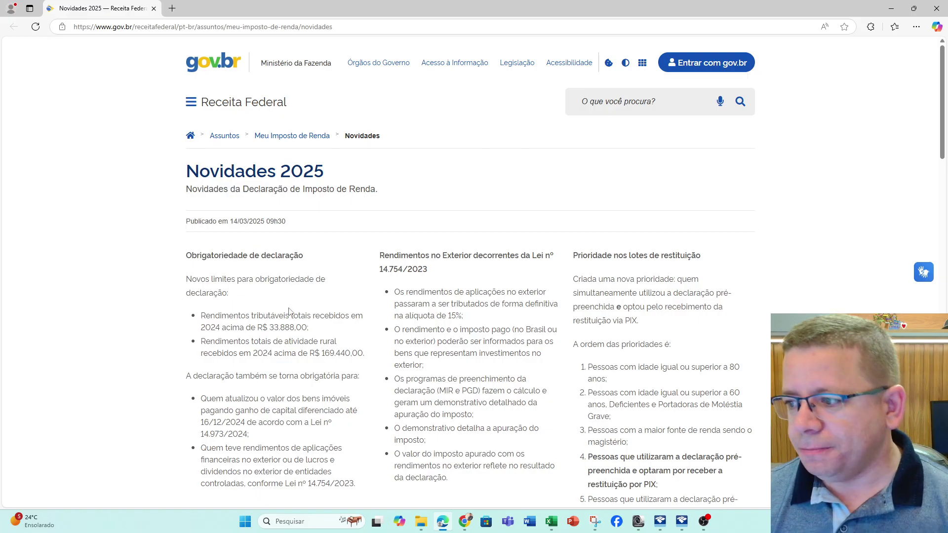
Enlarge the Novidades 2025 page and highlight the R$ 33.888,00 taxable income limit under Obrigatoriedade de declaração
key(ctrl+plus)
scroll(291, 313, down, 2)
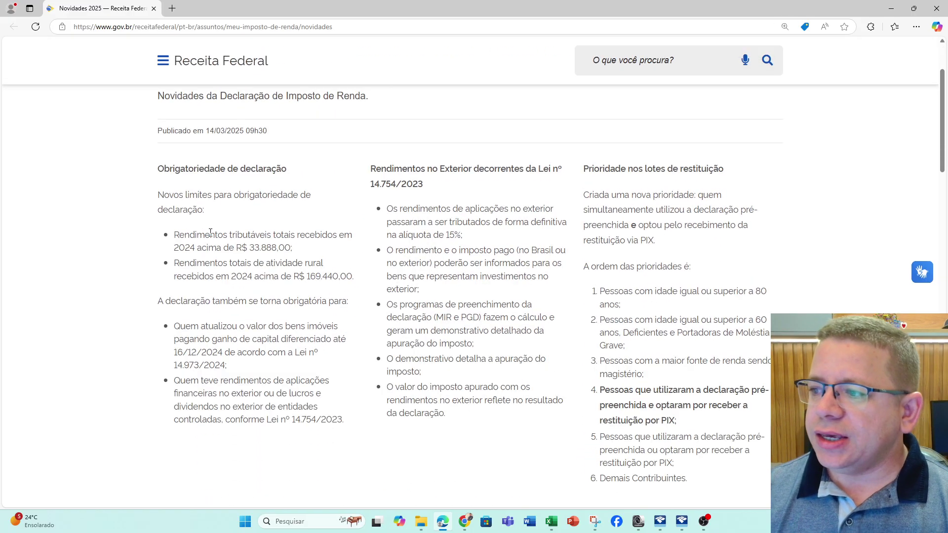
drag(239, 246, 292, 251)
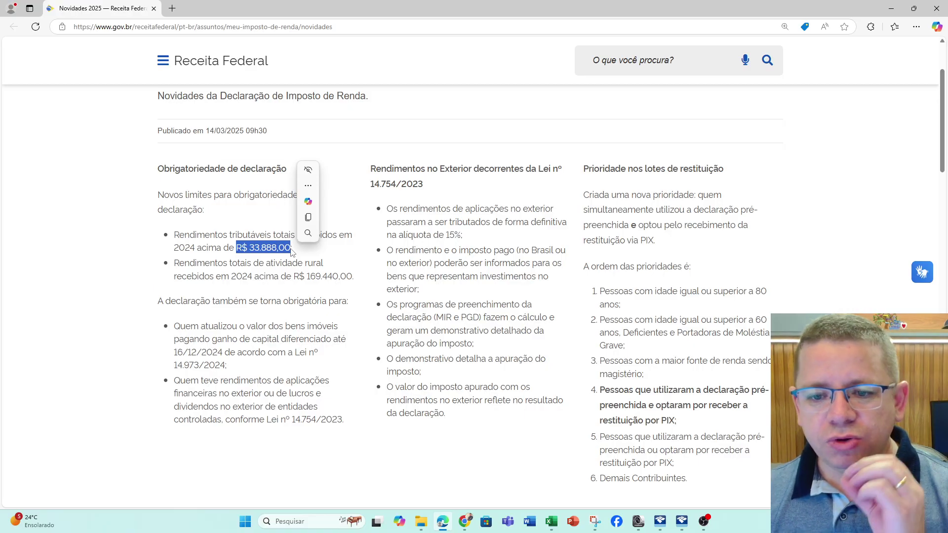
Highlight the taxable income limit again, plus the rural activity wording and its 169.440,00 limit, under Obrigatoriedade de declaração
click(267, 246)
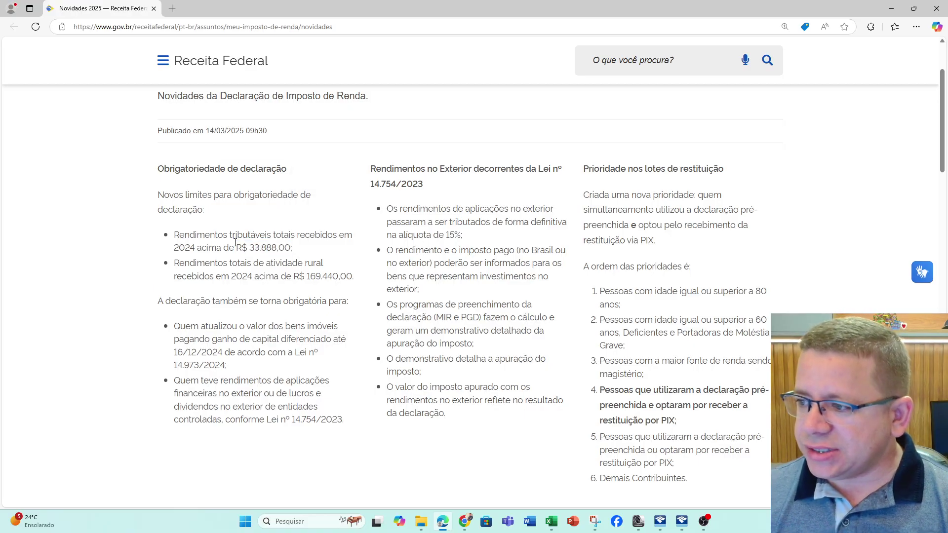
drag(235, 244, 292, 250)
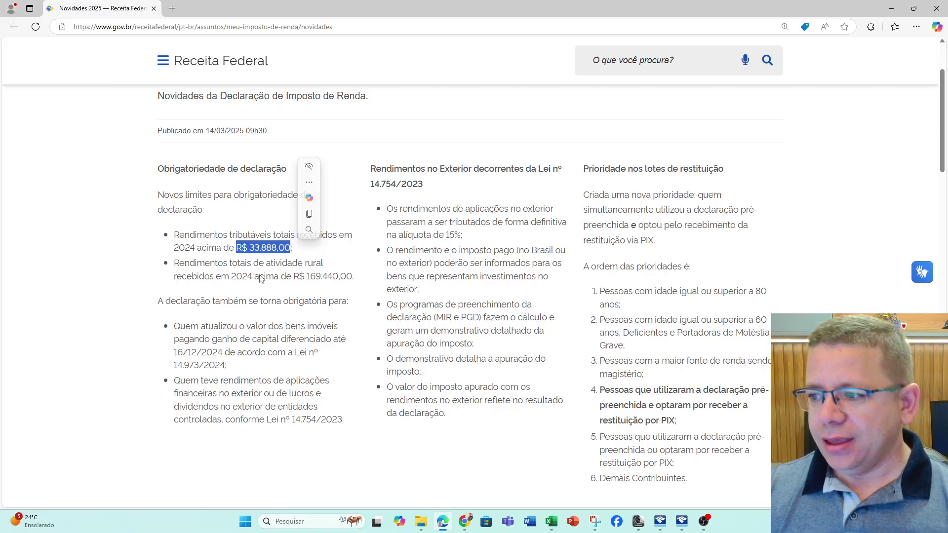
drag(280, 263, 329, 268)
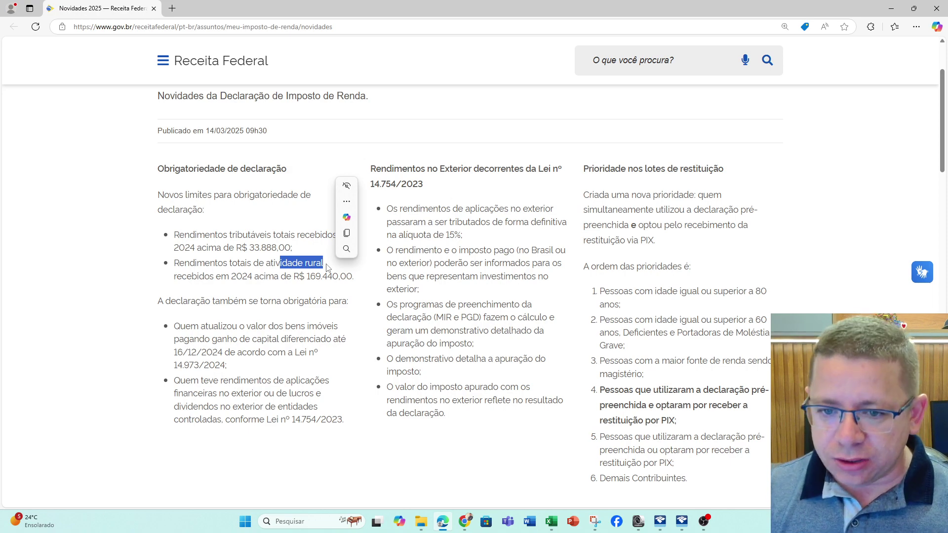
drag(309, 276, 359, 282)
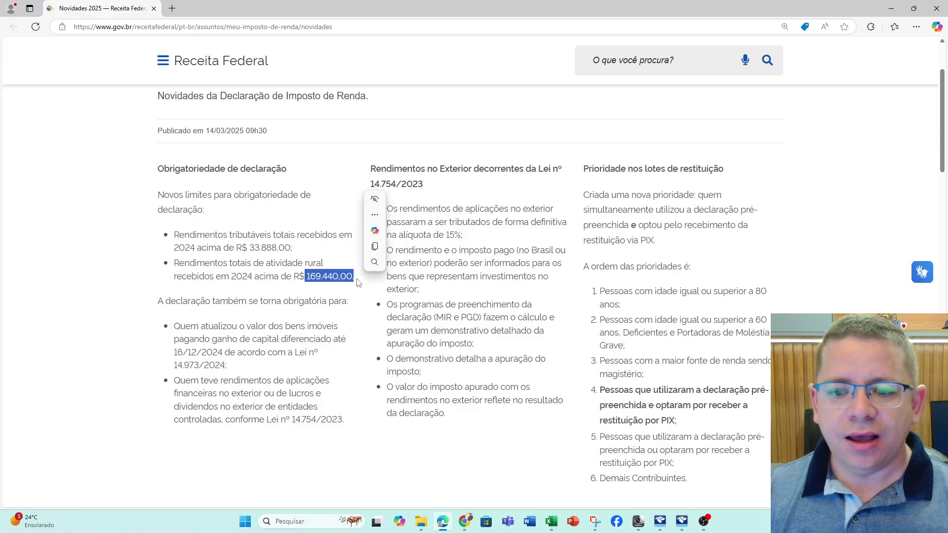
Enlarge the page and highlight the mandatory declaration item about income from financial investments abroad under Lei nº 14.754/2023
key(ctrl+plus)
key(ctrl+plus)
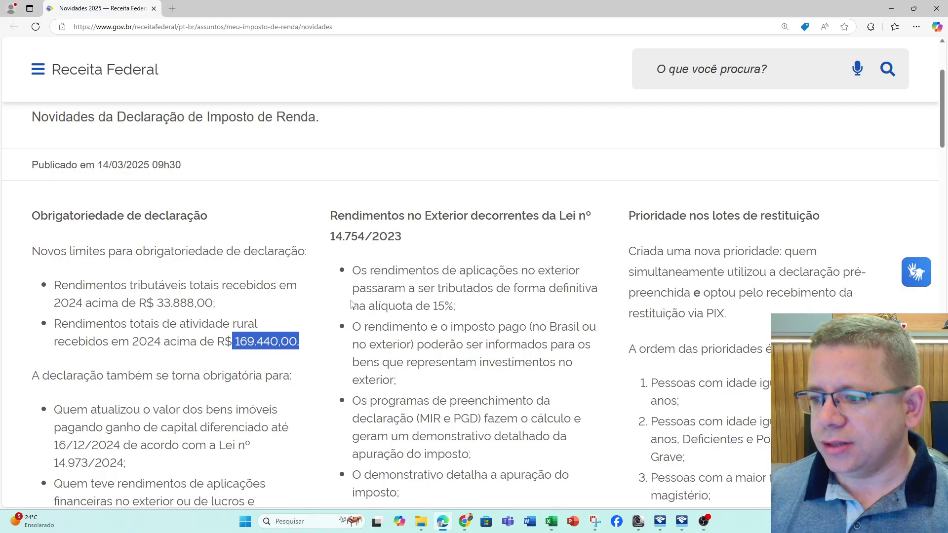
scroll(352, 304, down, 4)
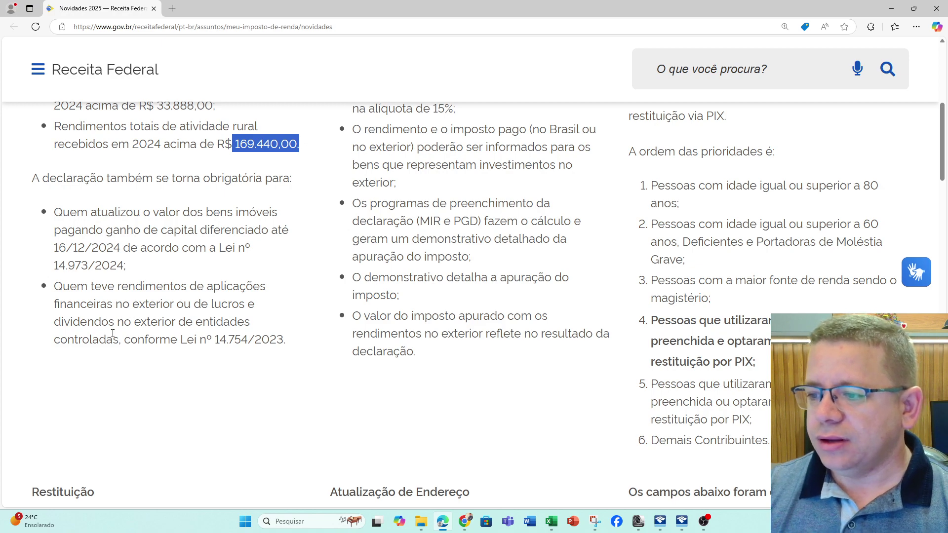
drag(199, 339, 285, 341)
drag(54, 286, 288, 346)
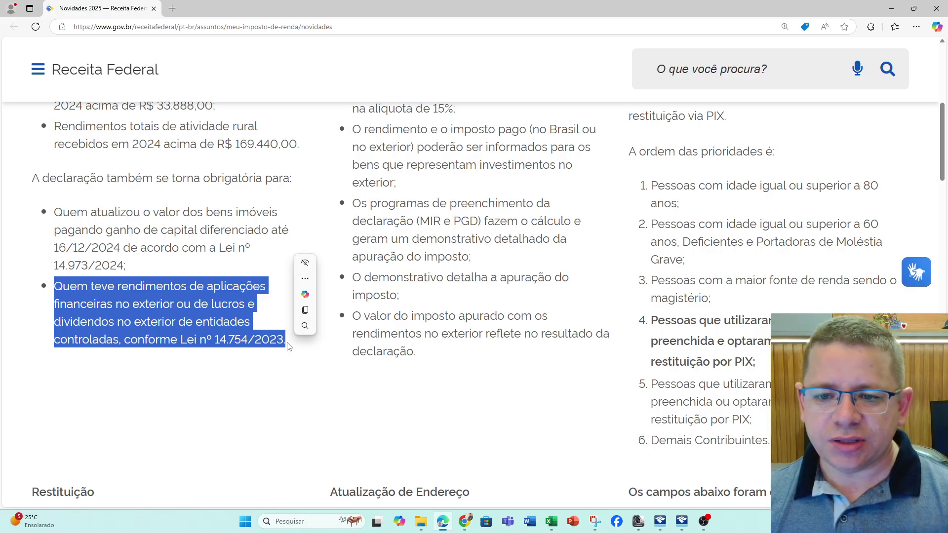
click(181, 313)
drag(190, 286, 239, 291)
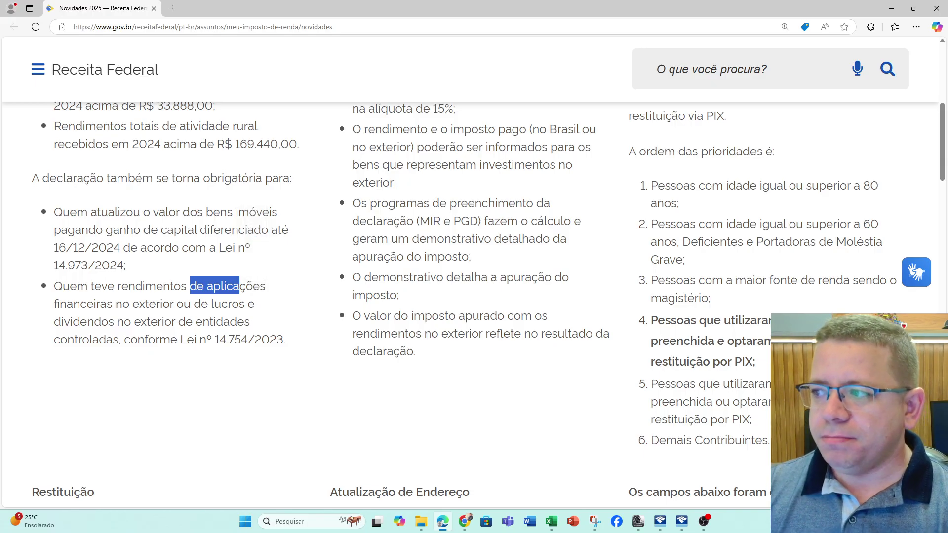
Highlight the definitive taxation wording under Rendimentos no Exterior and review the remaining items of that section
scroll(403, 299, up, 2)
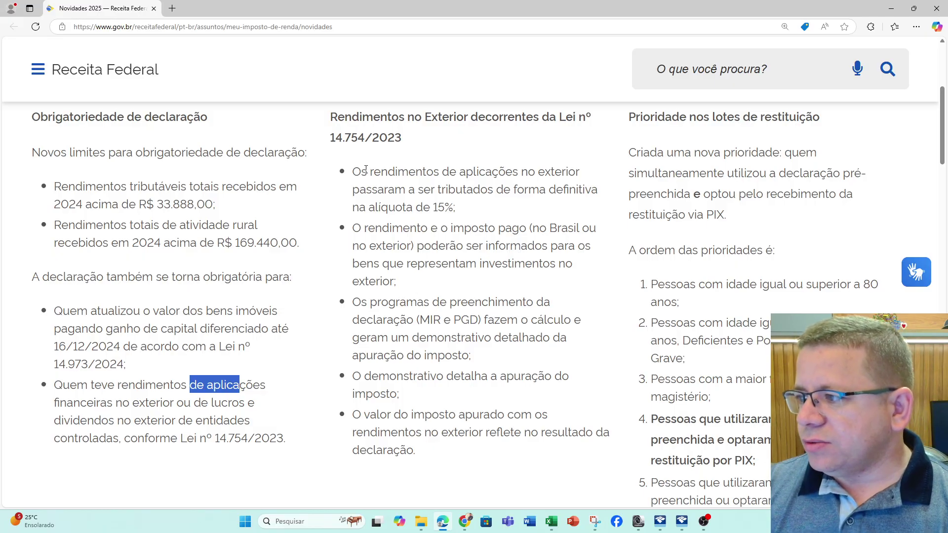
drag(358, 171, 599, 192)
click(481, 213)
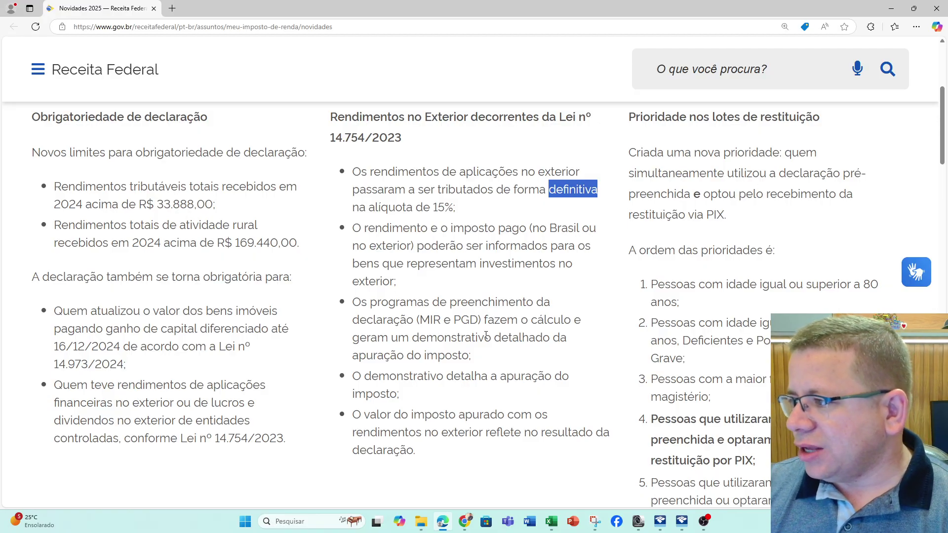
scroll(428, 312, down, 3)
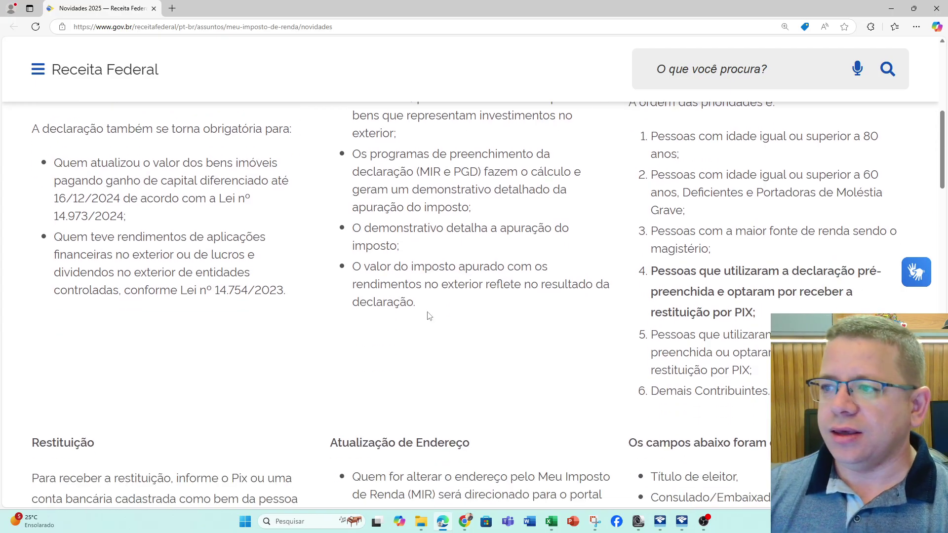
scroll(428, 316, up, 4)
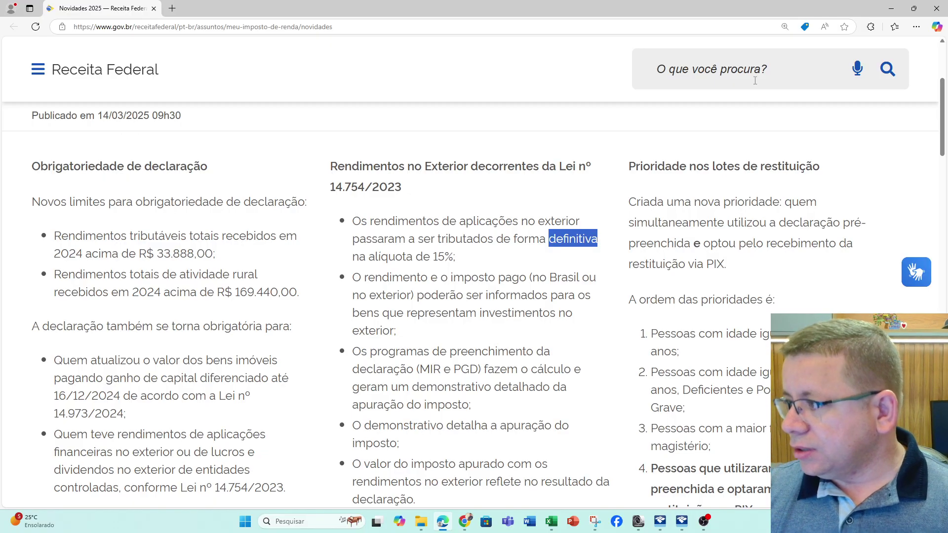
Close the Novidades page and open the comprovante de rendimentos Editado PDF from the MODELO folder, hiding its tools pane
click(932, 9)
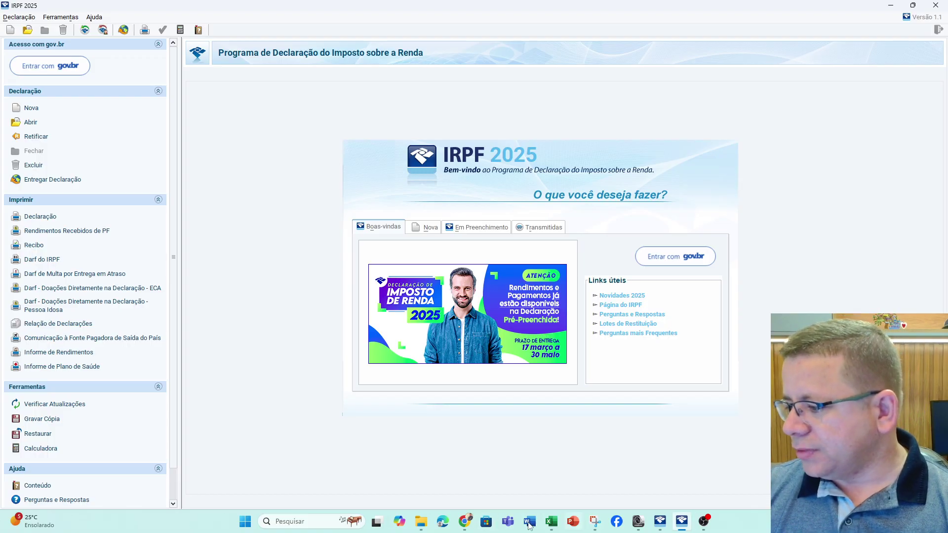
mouse_move(419, 526)
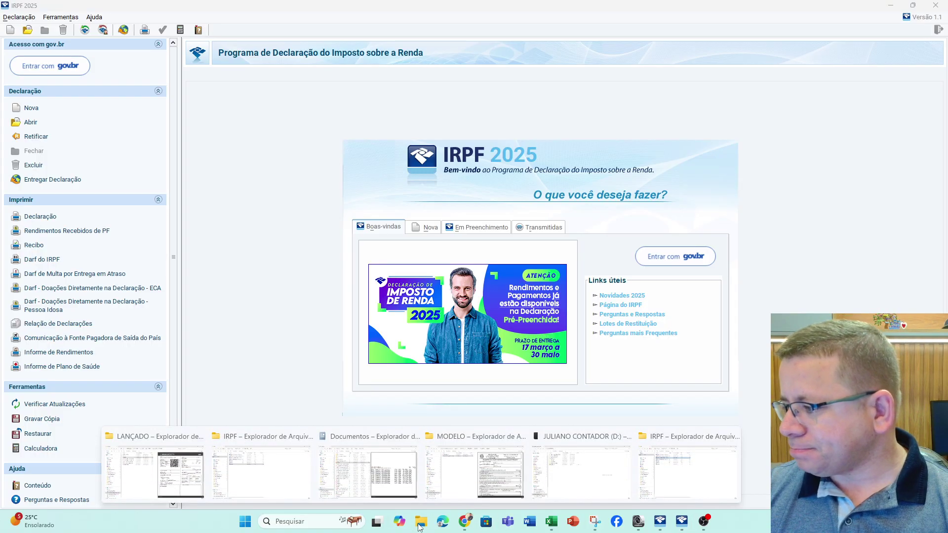
click(232, 495)
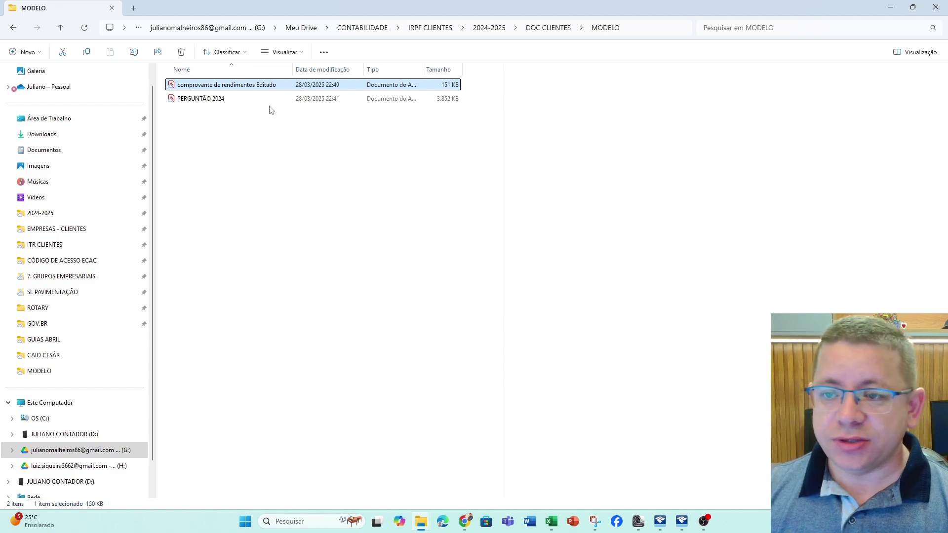
double_click(252, 90)
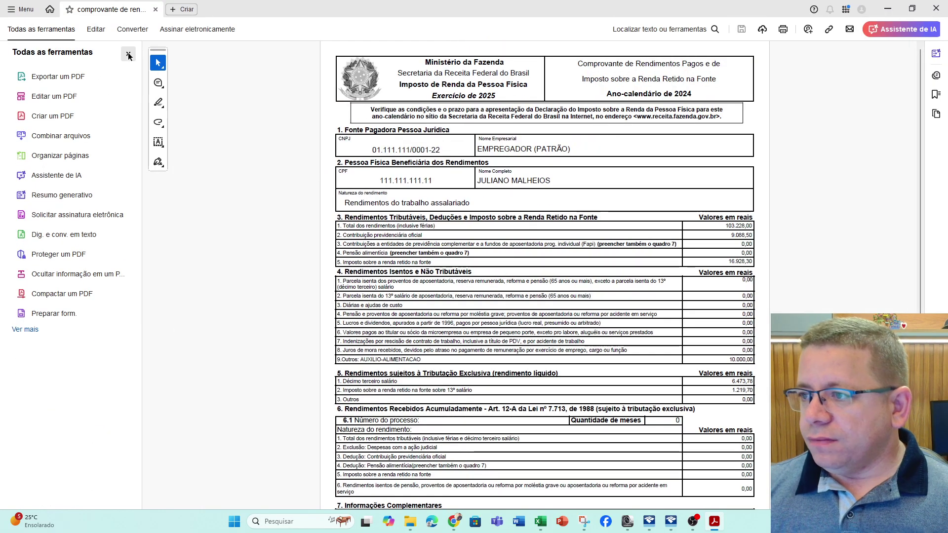
click(128, 53)
scroll(442, 288, up, 2)
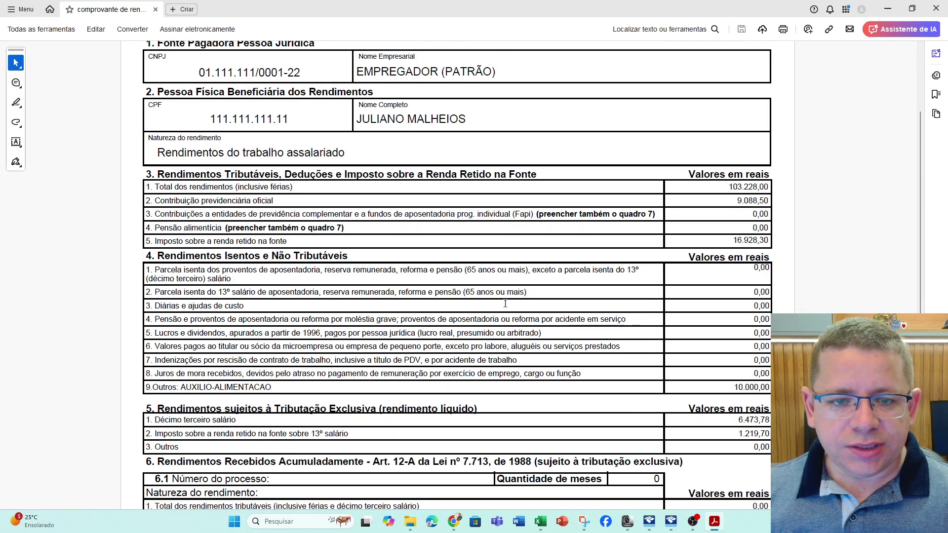
scroll(438, 272, up, 3)
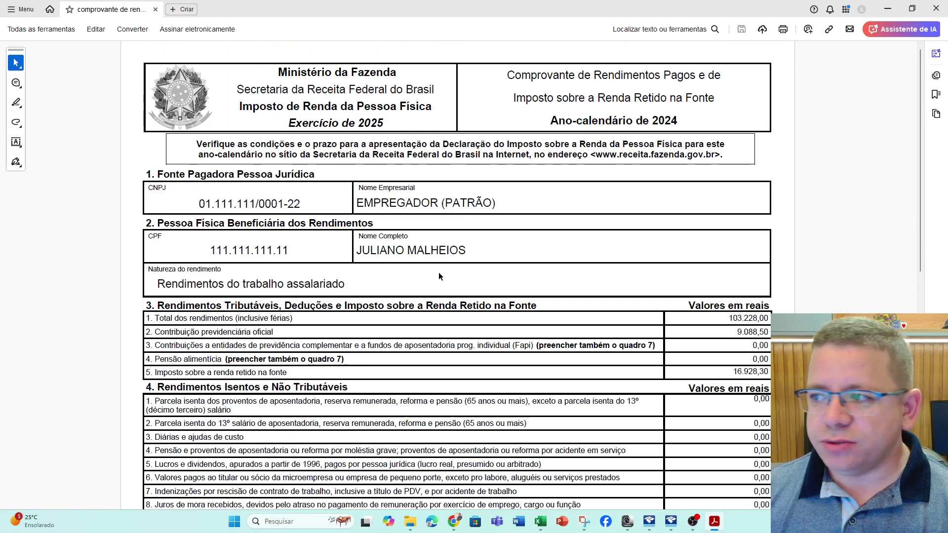
Highlight the Ano-calendário de 2024, the employer's company name and the beneficiary's CPF and full name on the income statement
triple_click(586, 118)
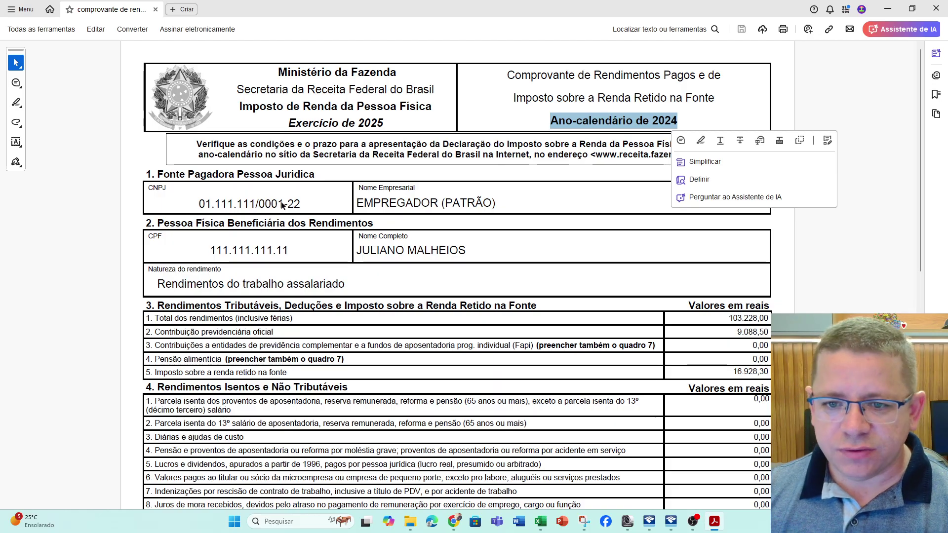
click(321, 212)
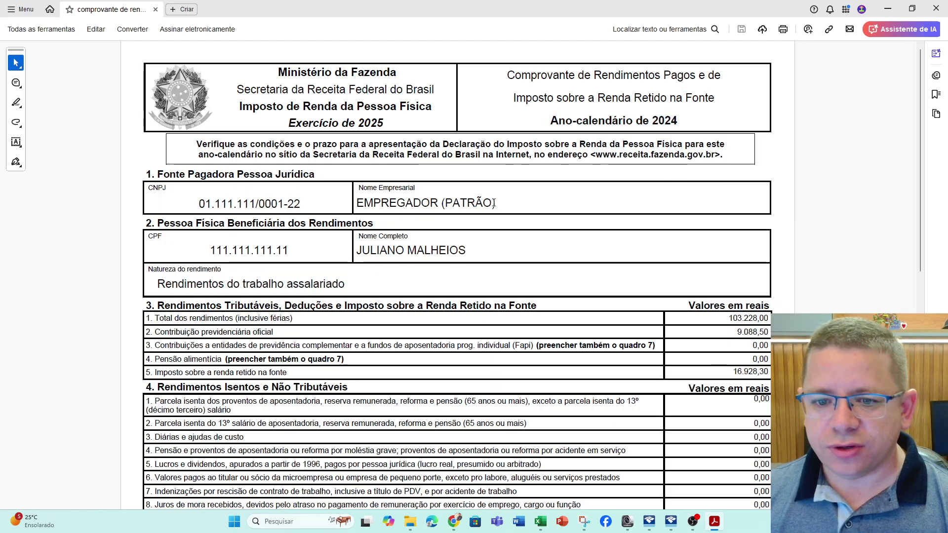
drag(357, 202, 496, 202)
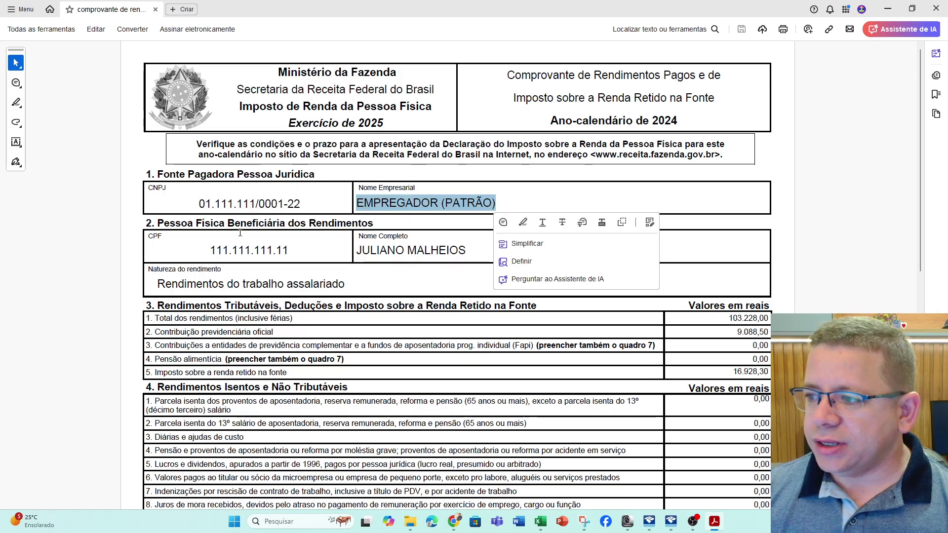
click(227, 223)
drag(254, 250, 289, 250)
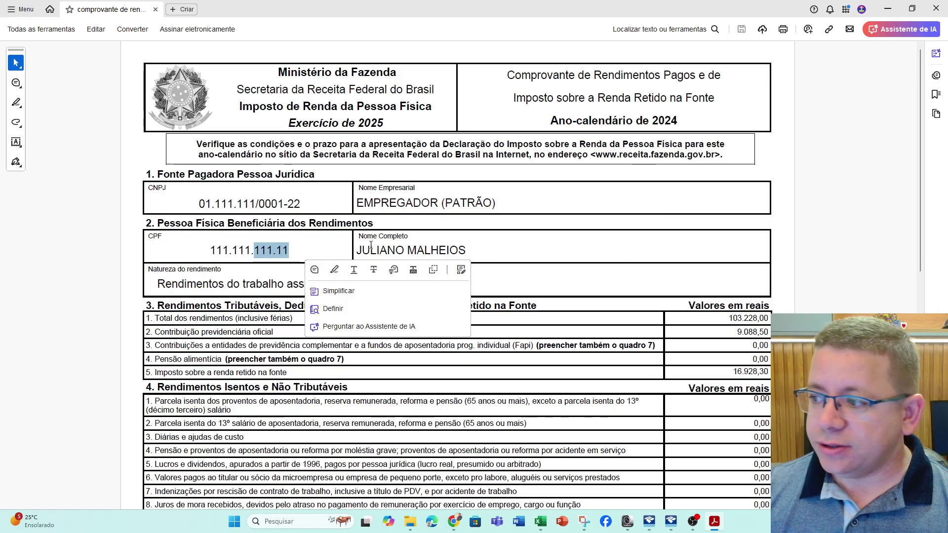
drag(355, 249, 503, 248)
click(503, 248)
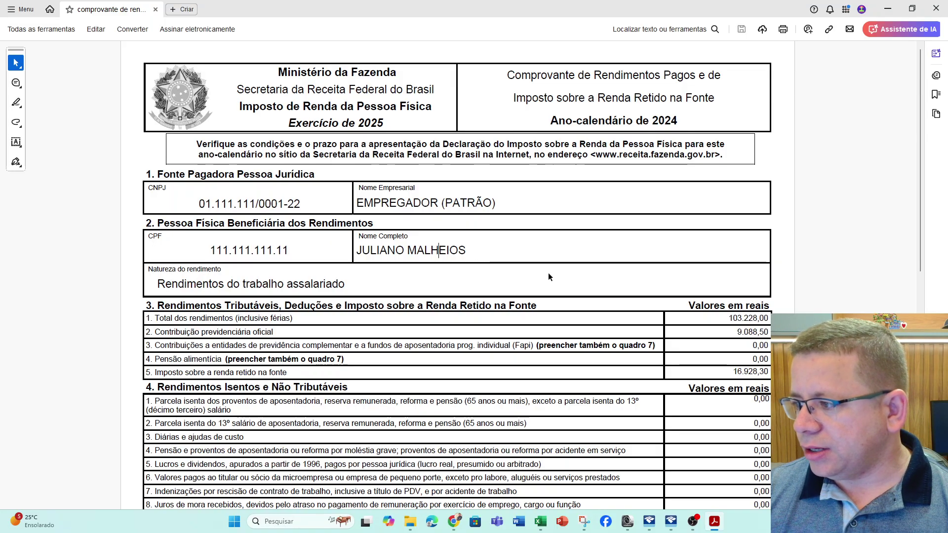
Highlight the Total dos rendimentos amount and label, along with the Rendimentos Tributáveis heading, in section 3 of the income statement
scroll(623, 303, down, 1)
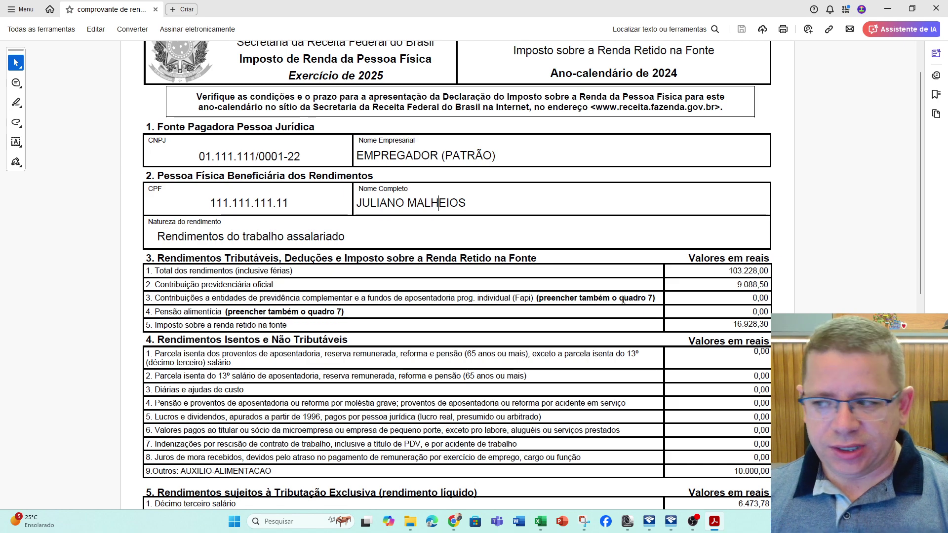
drag(718, 273, 768, 271)
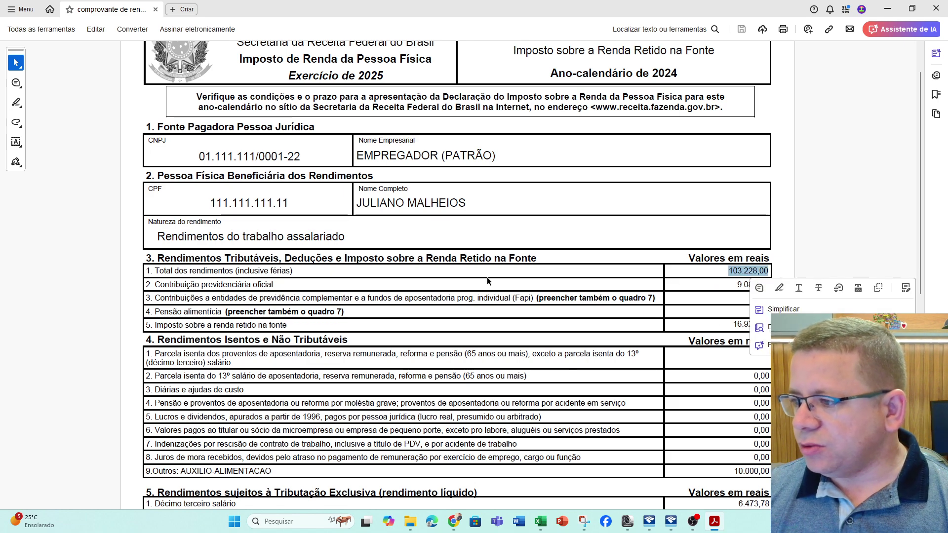
drag(154, 270, 290, 271)
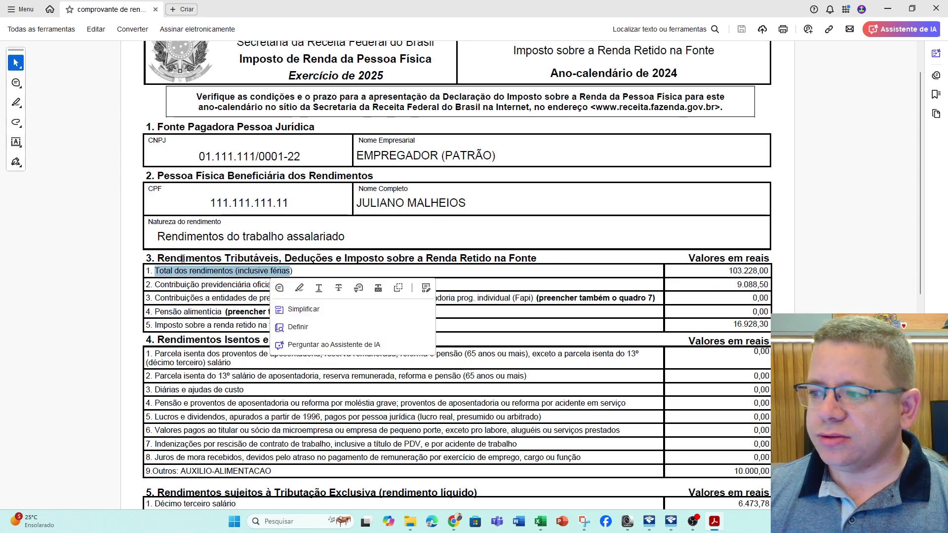
drag(146, 259, 504, 260)
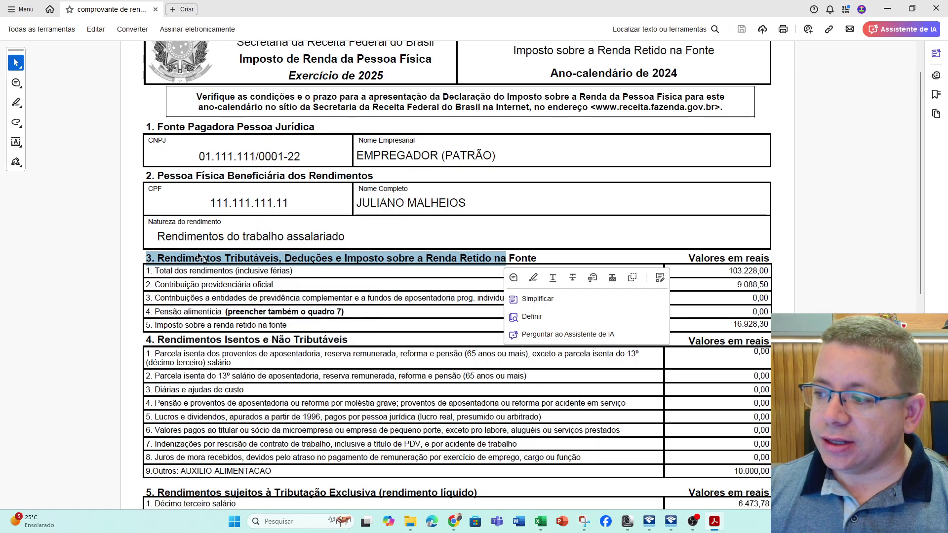
click(177, 258)
drag(157, 258, 333, 261)
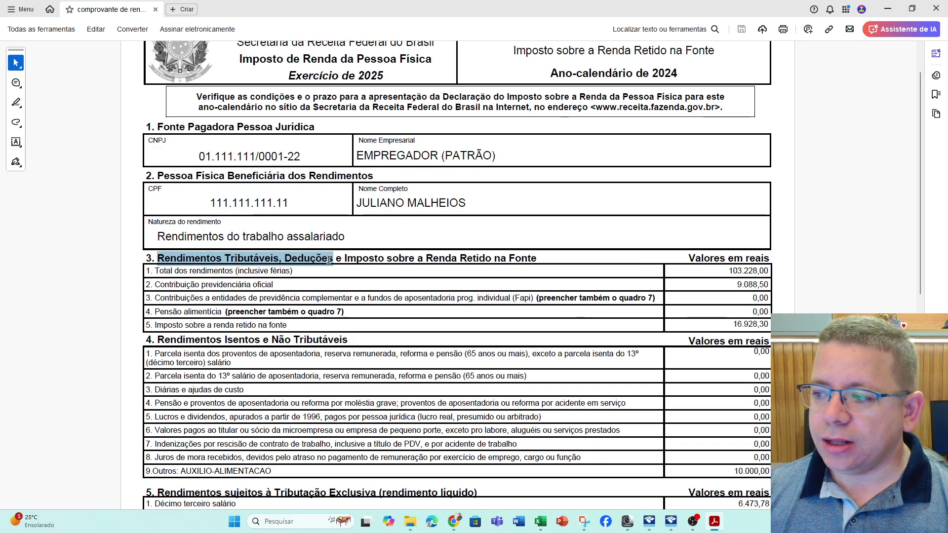
click(679, 294)
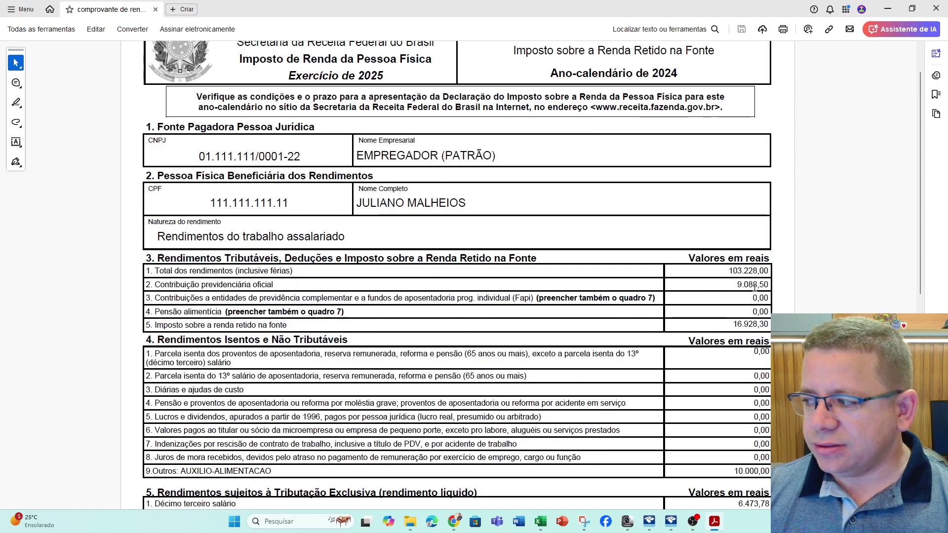
Highlight the Imposto sobre a renda retido na fonte amount in section 3 of the income statement
drag(732, 324, 769, 325)
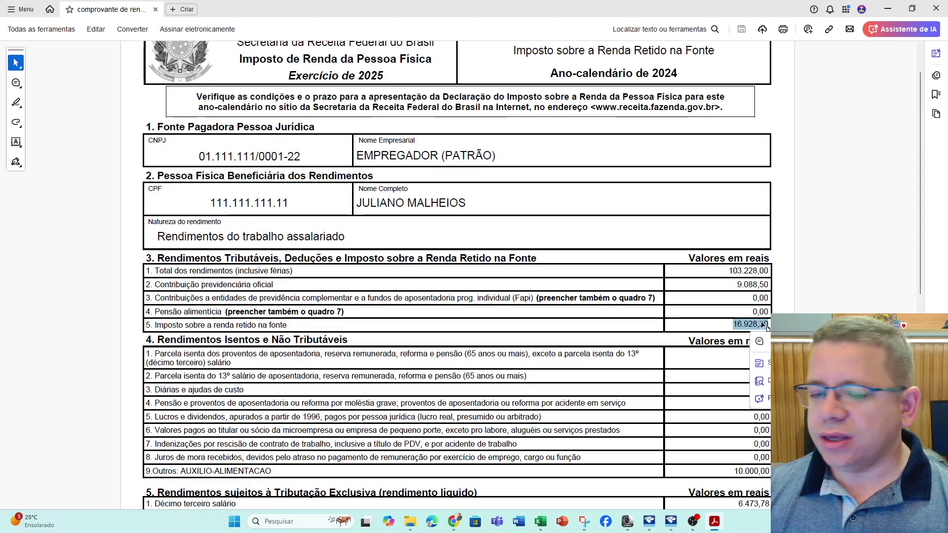
click(726, 412)
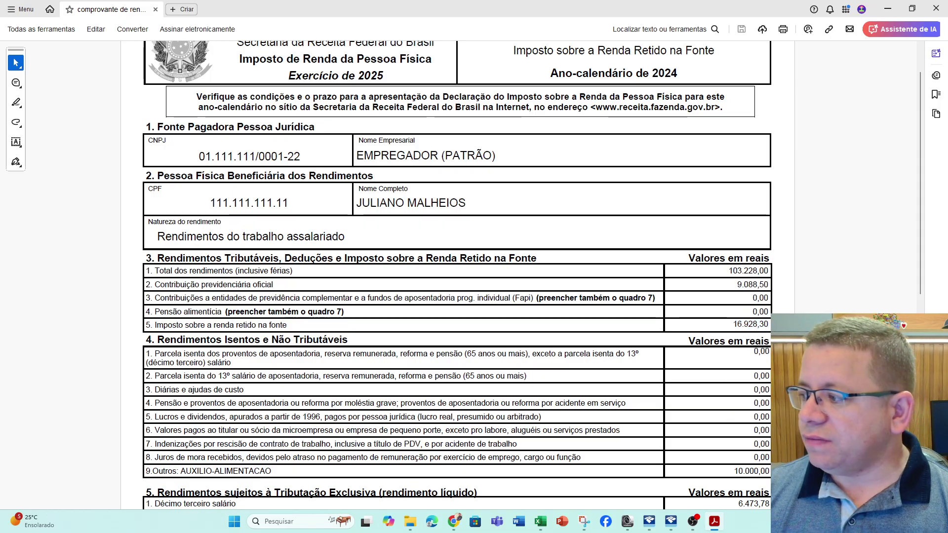
drag(734, 326, 768, 324)
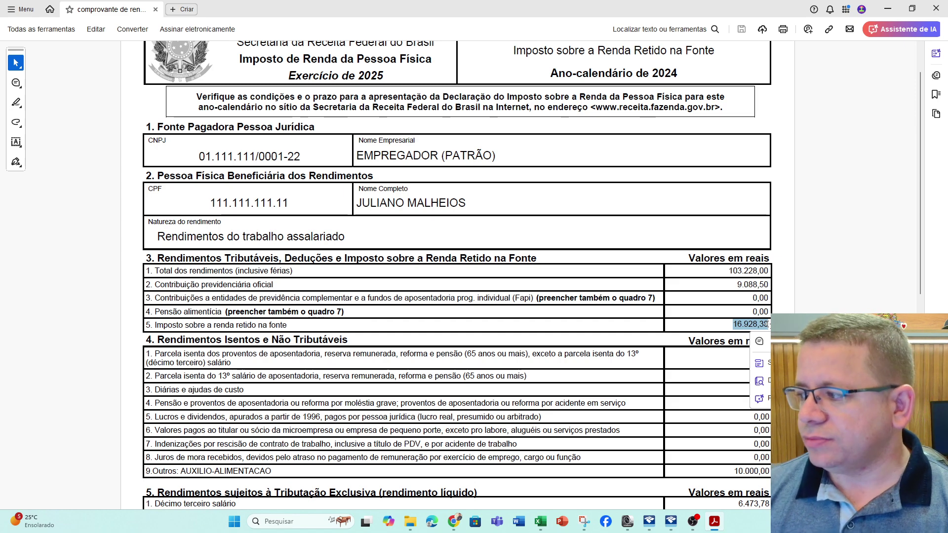
Highlight the Décimo terceiro salário amount and the income tax withheld on it in section 5 of the income statement
scroll(693, 379, down, 3)
drag(737, 385, 768, 388)
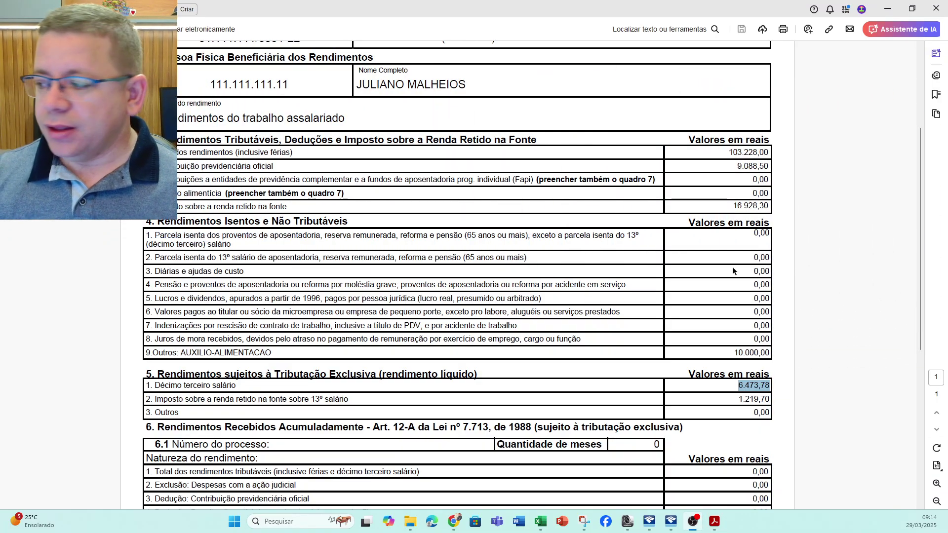
click(753, 390)
drag(742, 388, 759, 387)
click(759, 387)
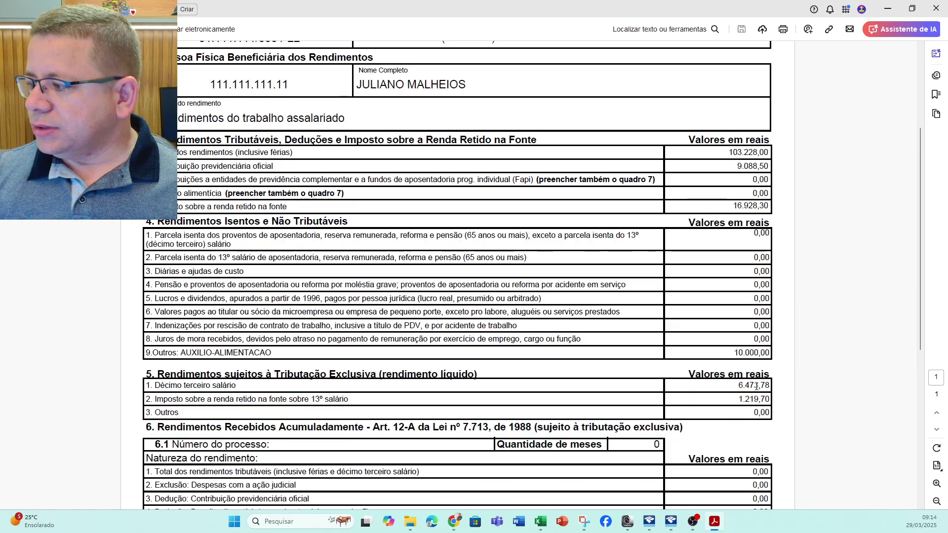
double_click(747, 386)
right_click(749, 391)
click(743, 400)
double_click(742, 400)
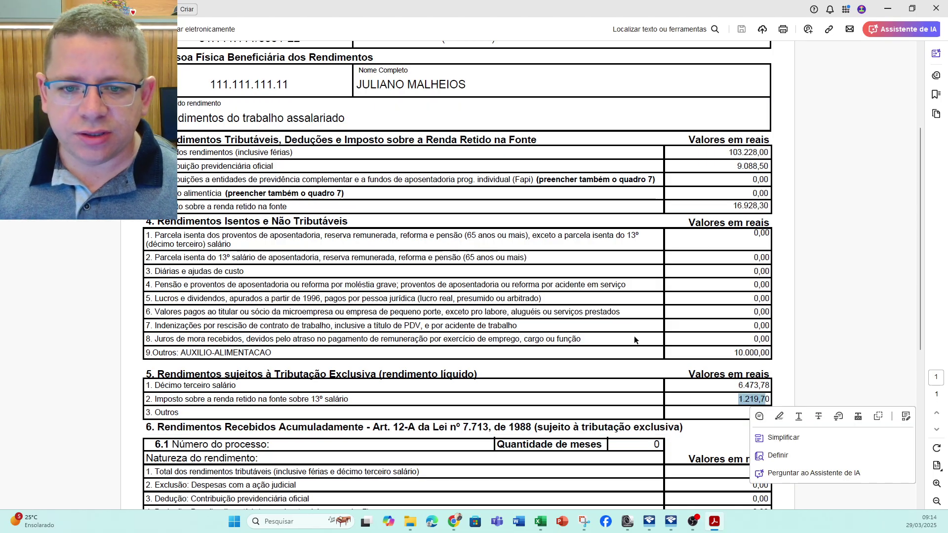
Highlight the AUXILIO-ALIMENTACAO entry in section 7, Informações Complementares, and review the income statement back up to its heading
click(656, 281)
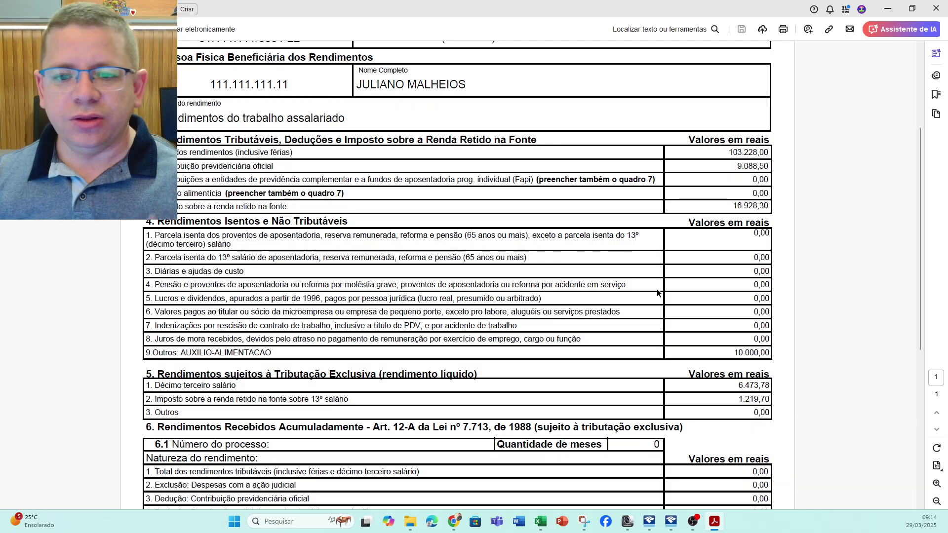
scroll(656, 282, down, 3)
scroll(656, 289, down, 2)
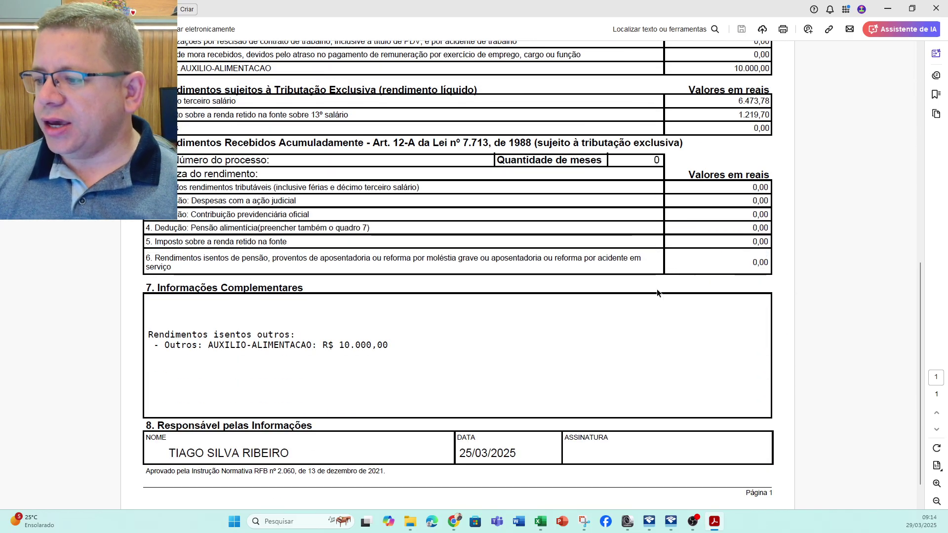
drag(251, 345, 398, 347)
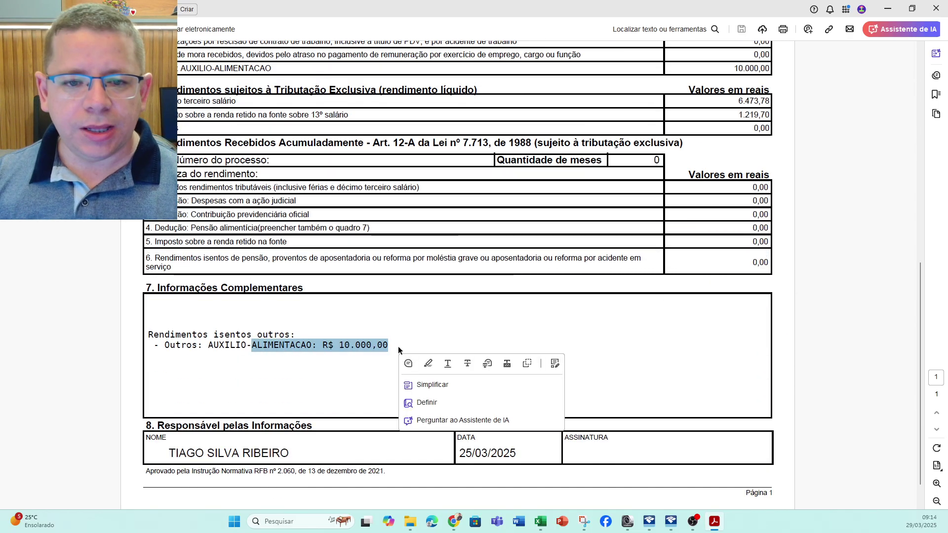
scroll(559, 338, up, 2)
scroll(558, 339, up, 3)
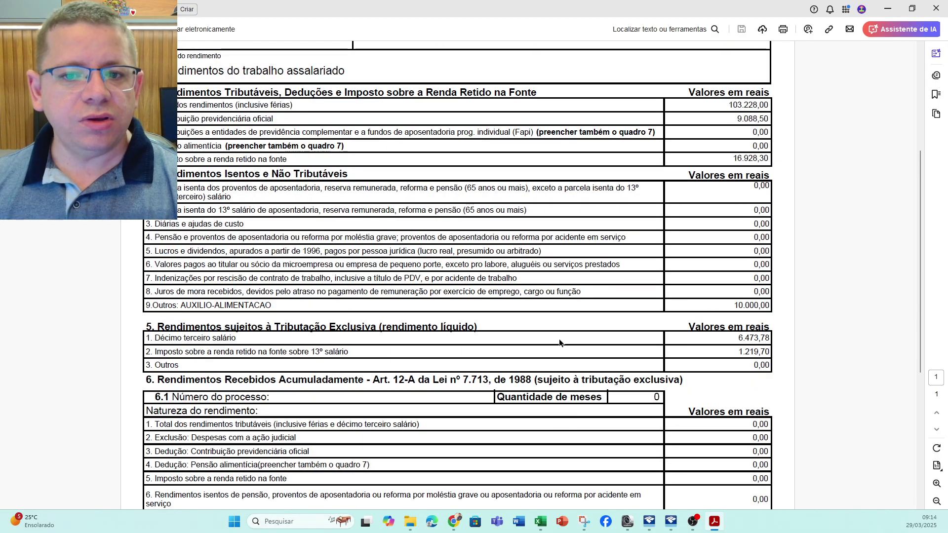
scroll(558, 323, up, 3)
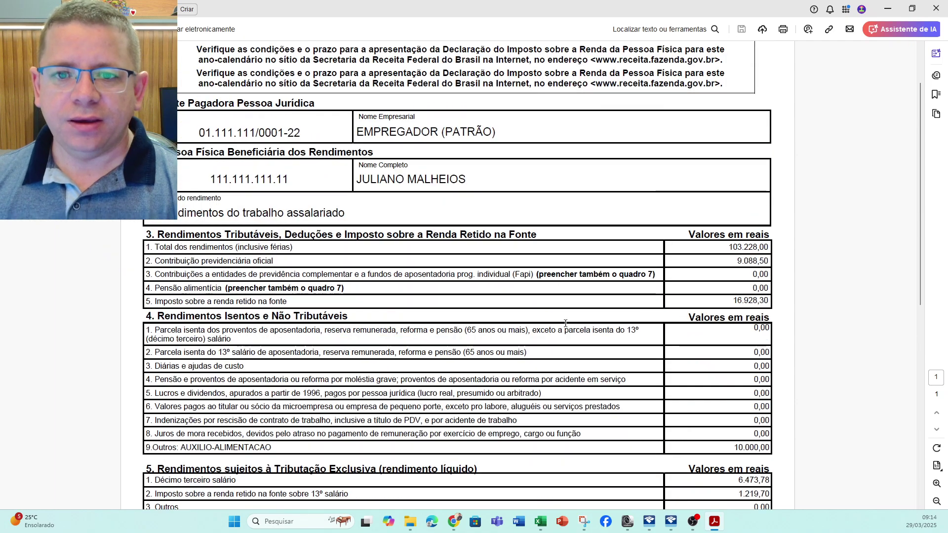
scroll(611, 257, up, 1)
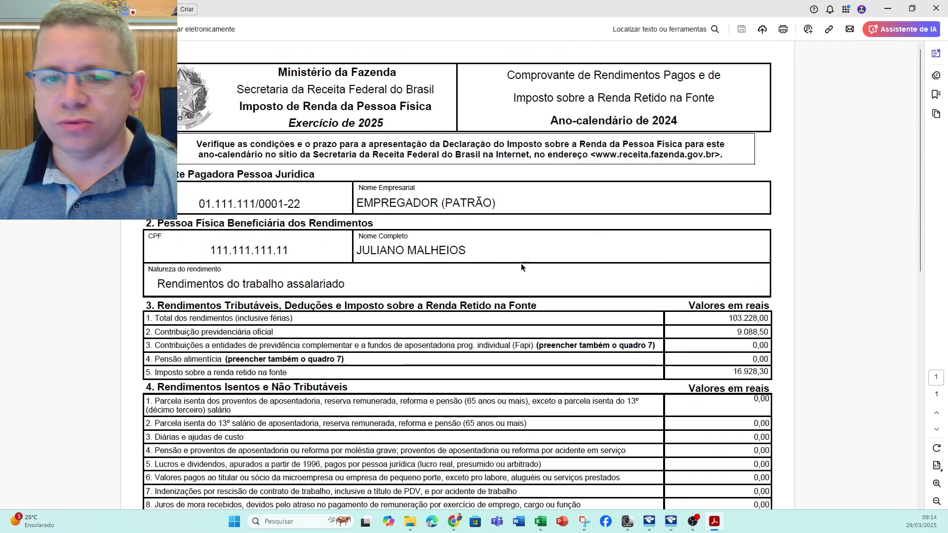
Switch to IRPF 2025, open the options for a new declaration and check the file selection for importing the 2024 declaration
click(670, 521)
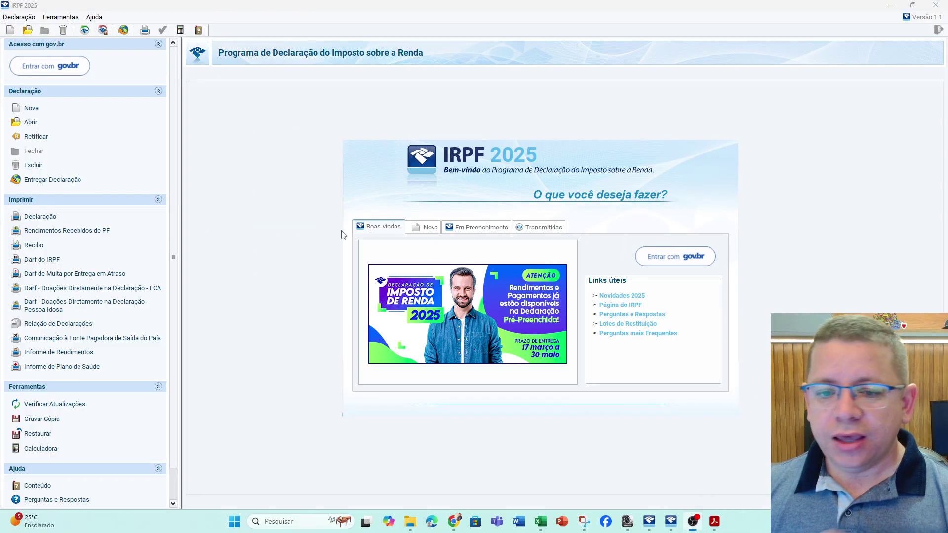
click(420, 230)
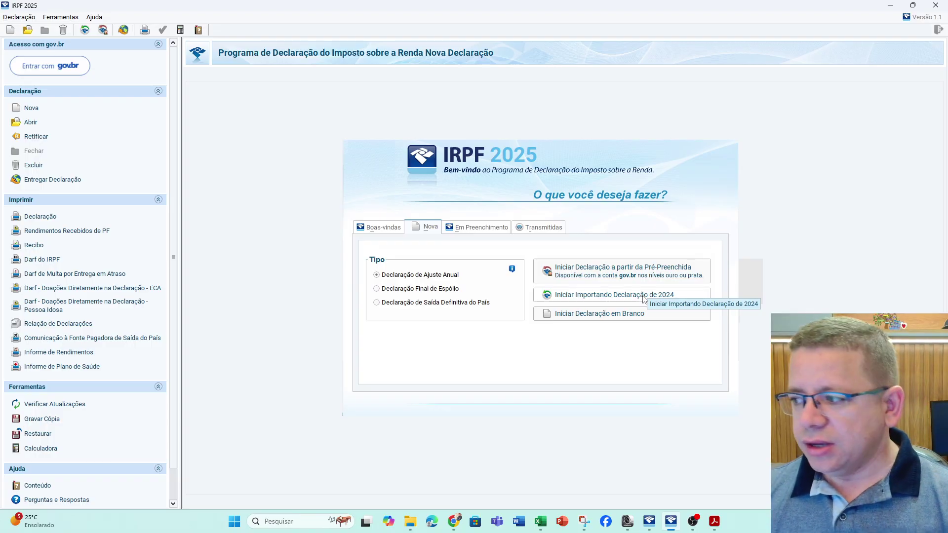
click(644, 299)
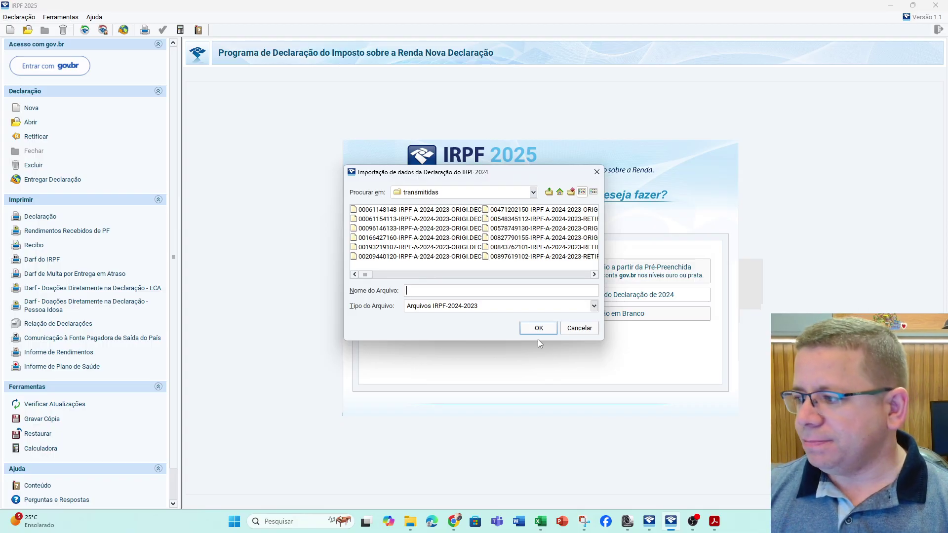
click(577, 328)
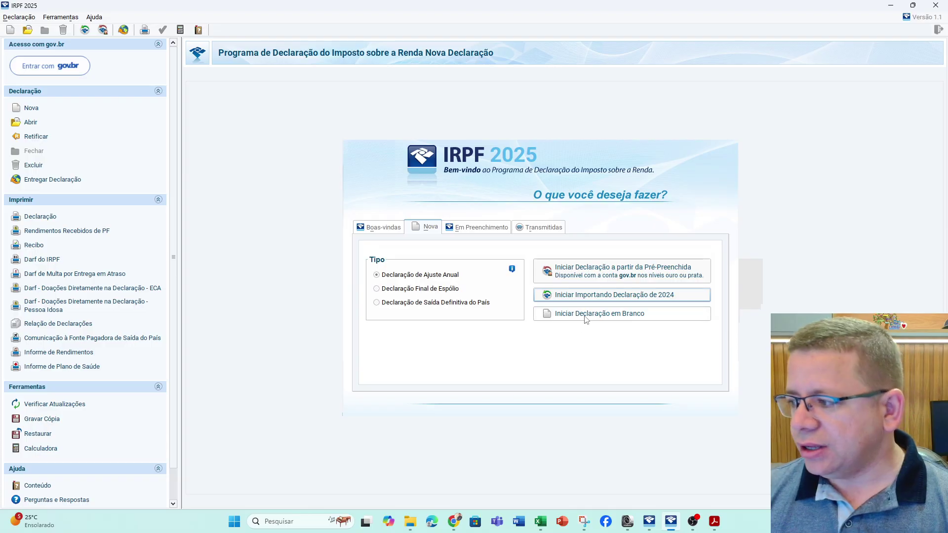
Try to create a blank Declaração de Ajuste Anual with a placeholder CPF and taxpayer name
click(586, 317)
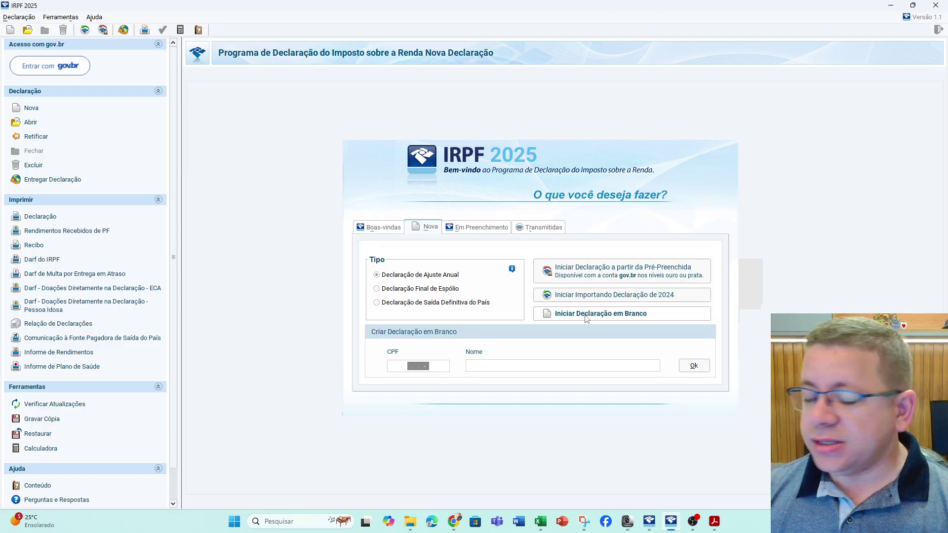
click(427, 366)
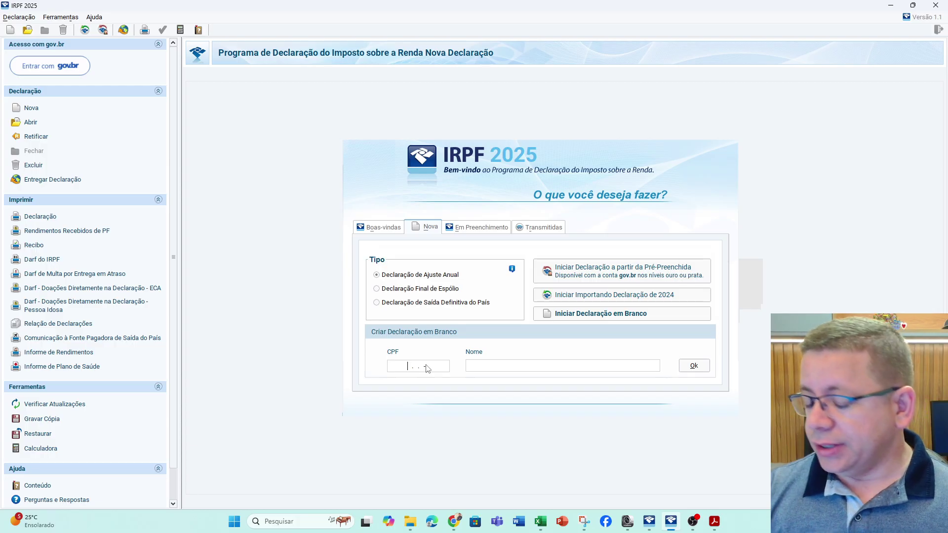
text(111.111.111-11)
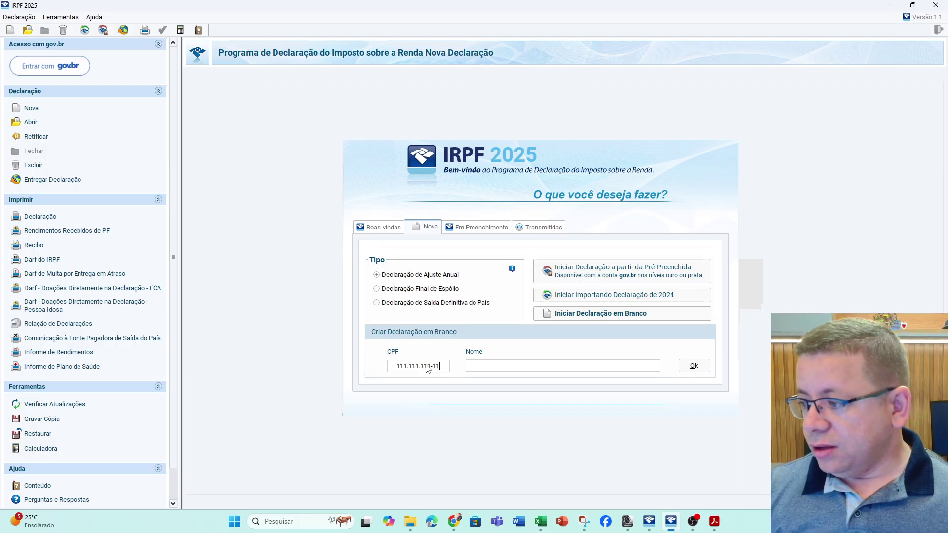
key(Tab)
text(fulan)
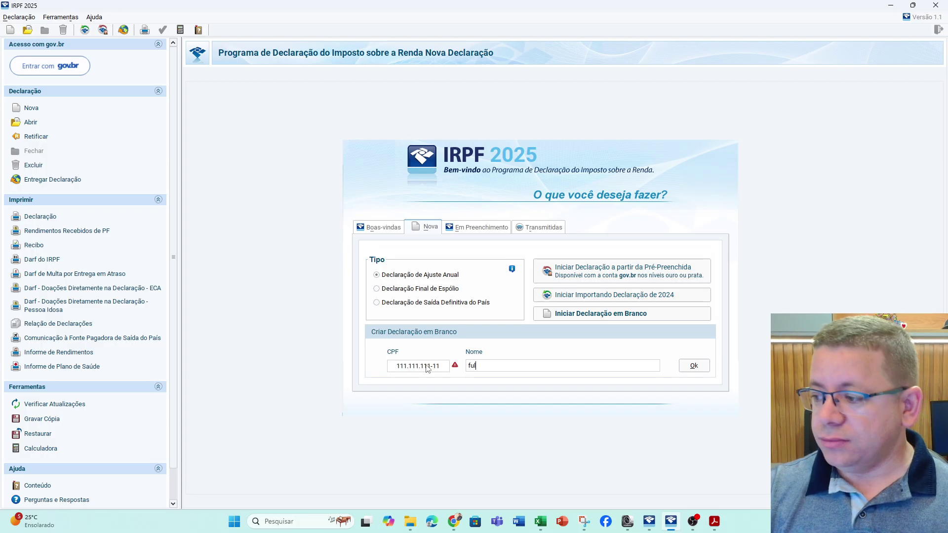
key(BackSpace)
key(BackSpace)
key(BackSpace)
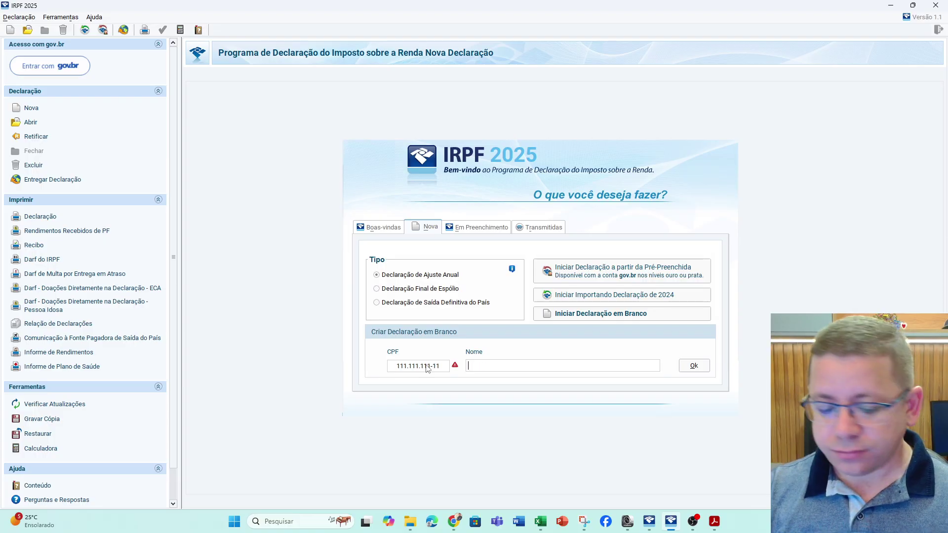
text(ULANO)
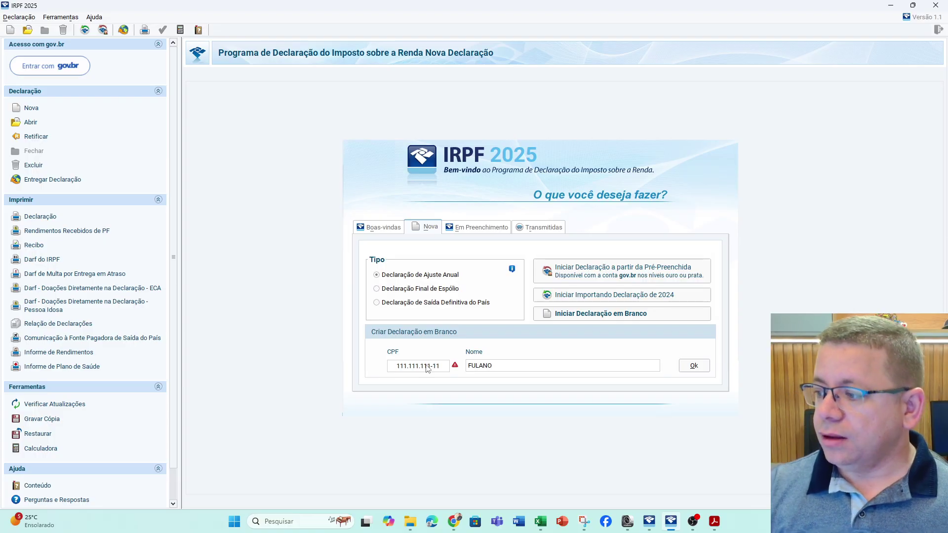
click(692, 368)
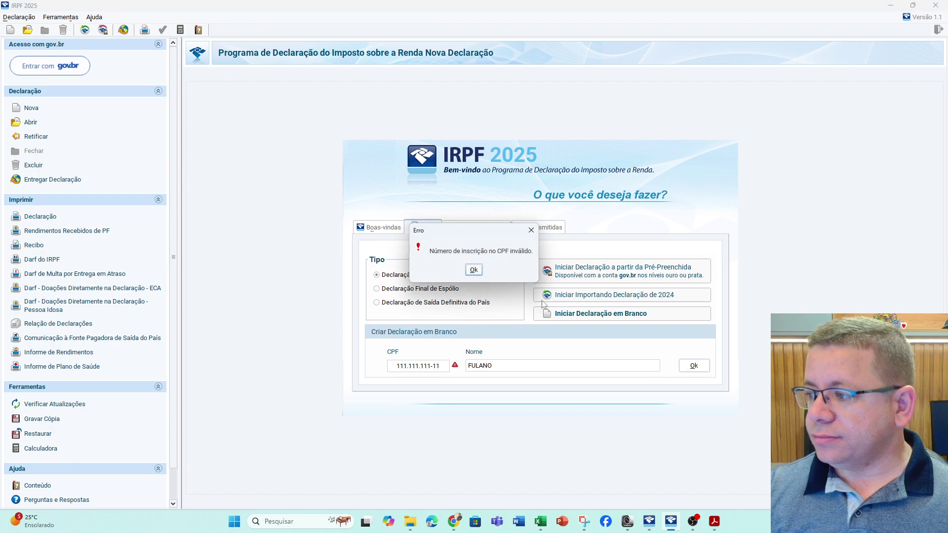
click(473, 269)
click(431, 367)
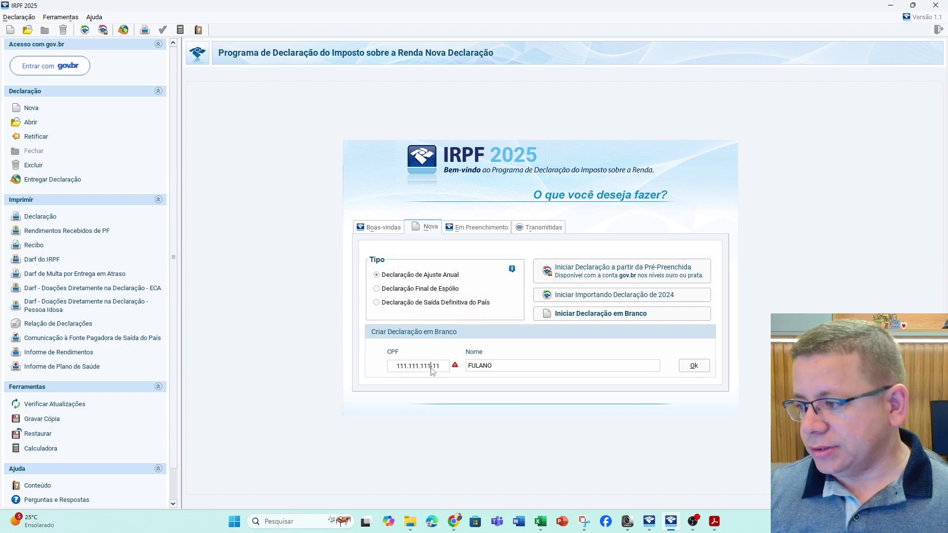
drag(439, 366, 347, 366)
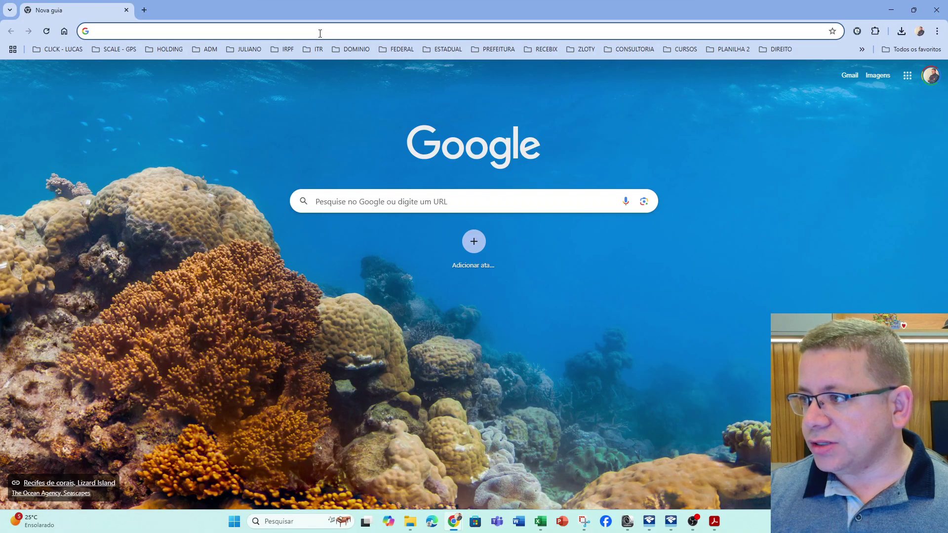
In the browser, search Google for "gerador de cpf" and open the 4Devs Gerador de CPF page
click(320, 33)
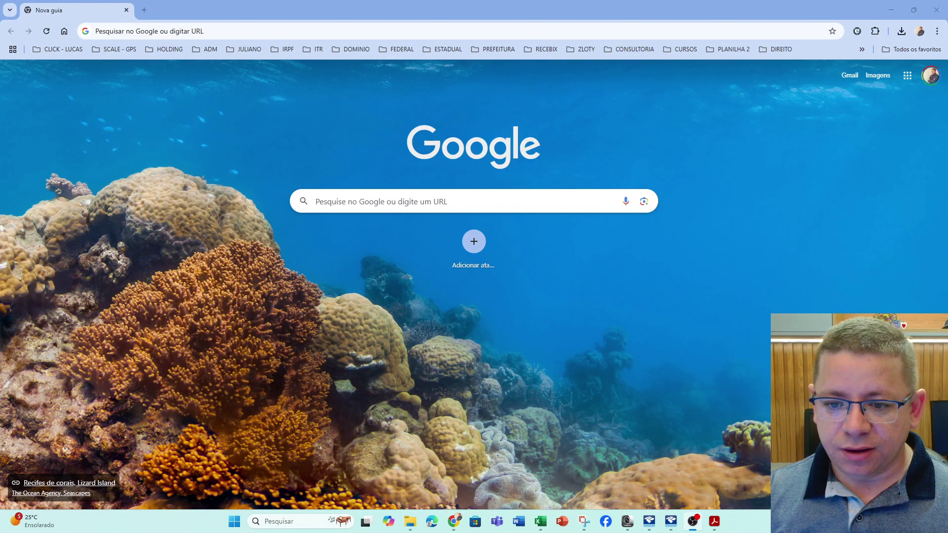
click(217, 31)
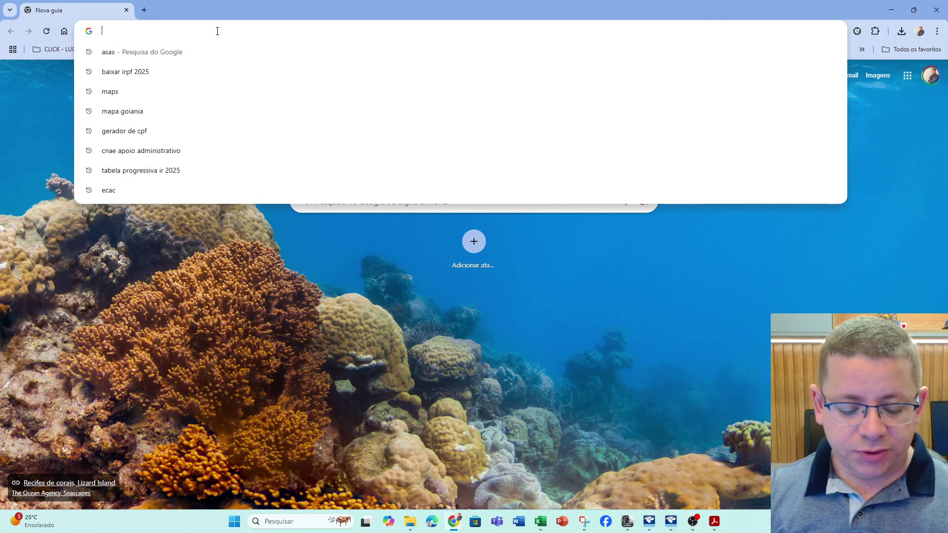
text(GERADOR DE)
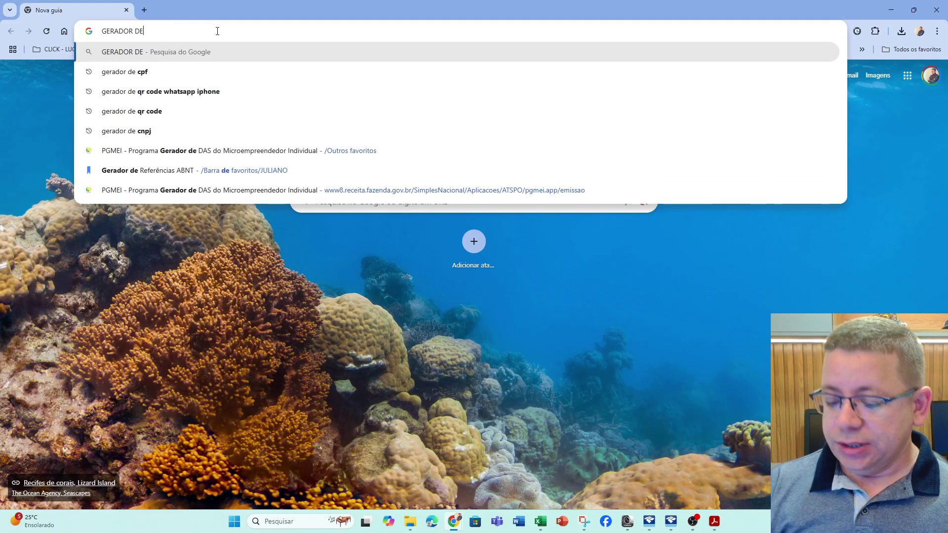
key(Down)
key(Return)
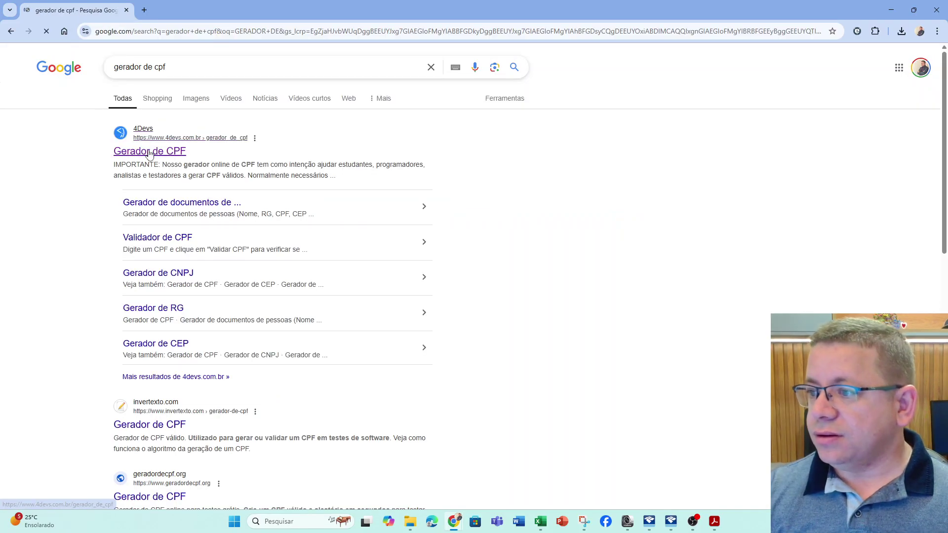
click(149, 151)
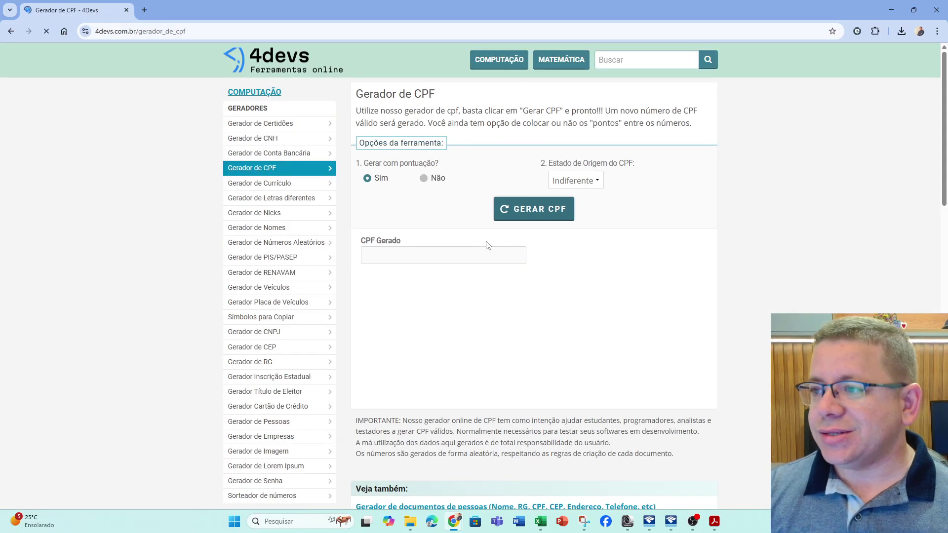
Generate a test CPF with punctuation, copy it and return to IRPF 2025
click(562, 210)
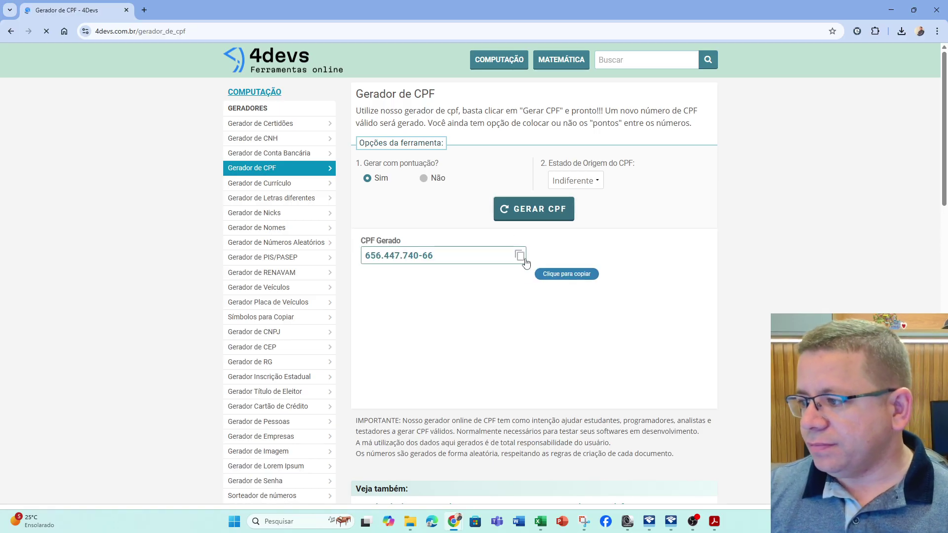
click(519, 255)
click(913, 10)
click(806, 116)
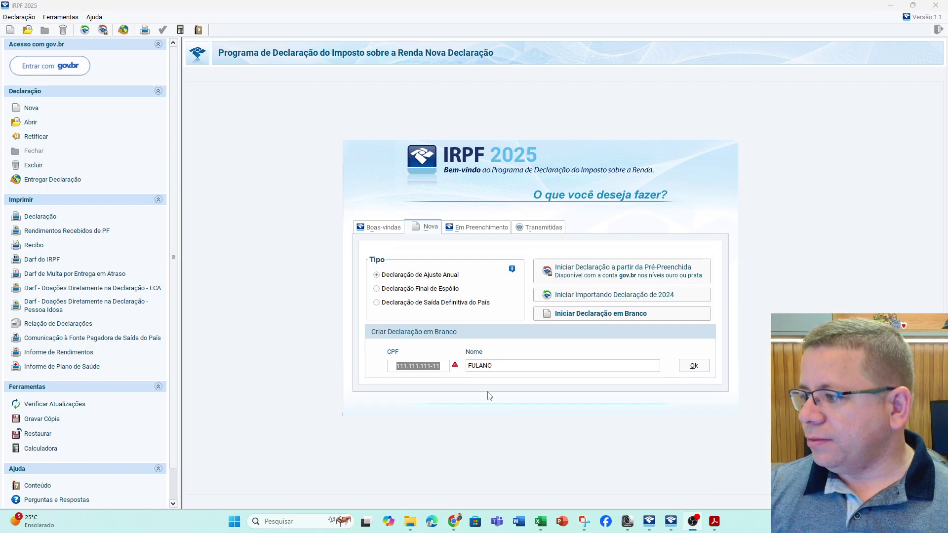
Replace the CPF with the copied one, create the blank declaration and accept the Opção pela Tributação notice
drag(441, 369, 389, 375)
key(BackSpace)
key(BackSpace)
key(BackSpace)
key(BackSpace)
key(BackSpace)
key(BackSpace)
key(BackSpace)
key(BackSpace)
key(BackSpace)
key(BackSpace)
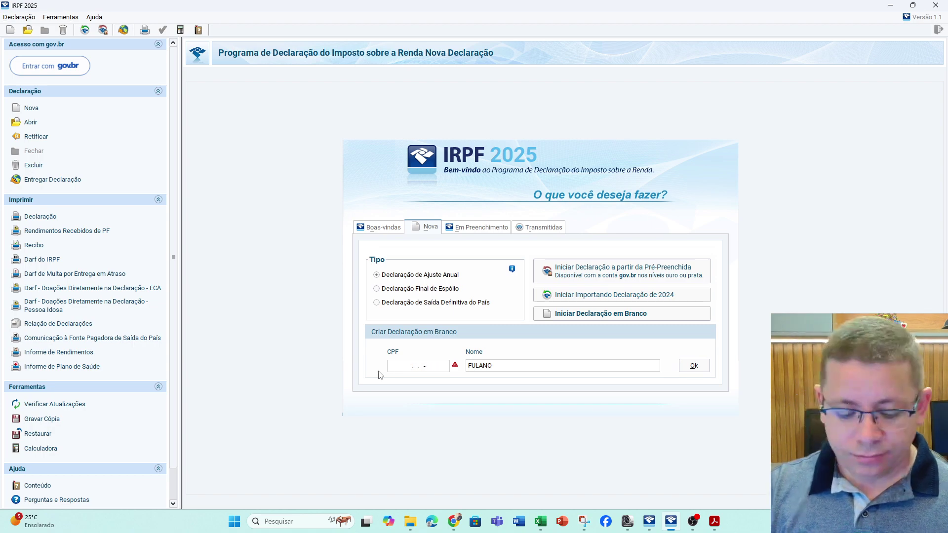
key(ctrl+v)
click(692, 368)
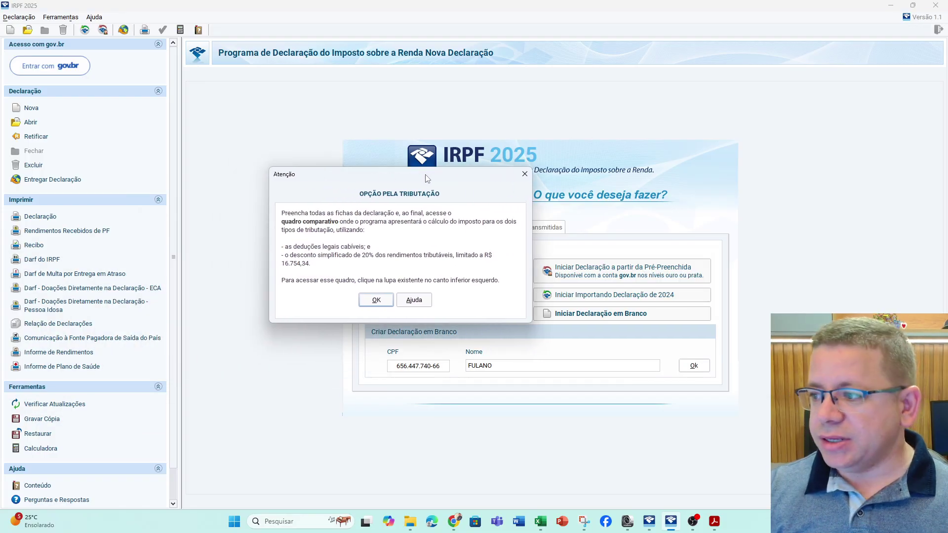
click(375, 300)
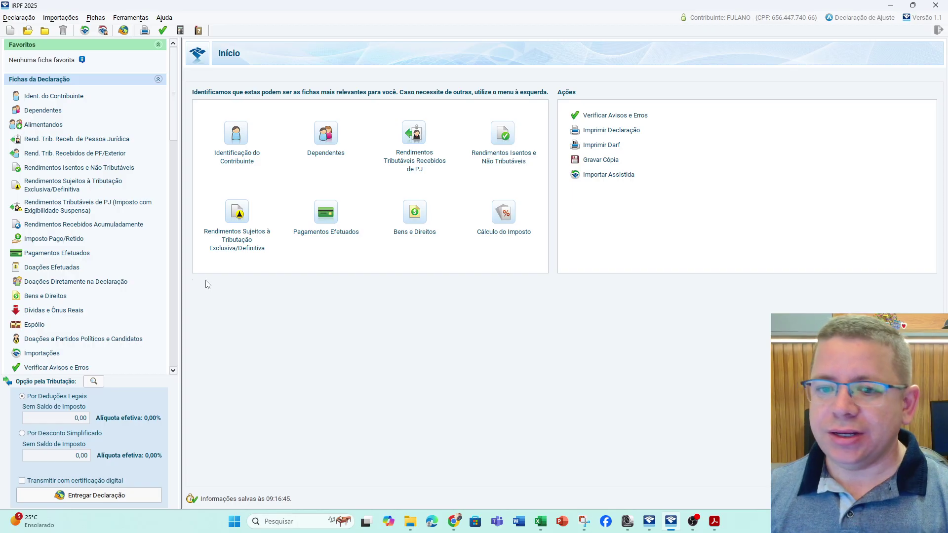
Open the Identificação do Contribuinte form and answer Não to the question about changes in registration data
click(51, 97)
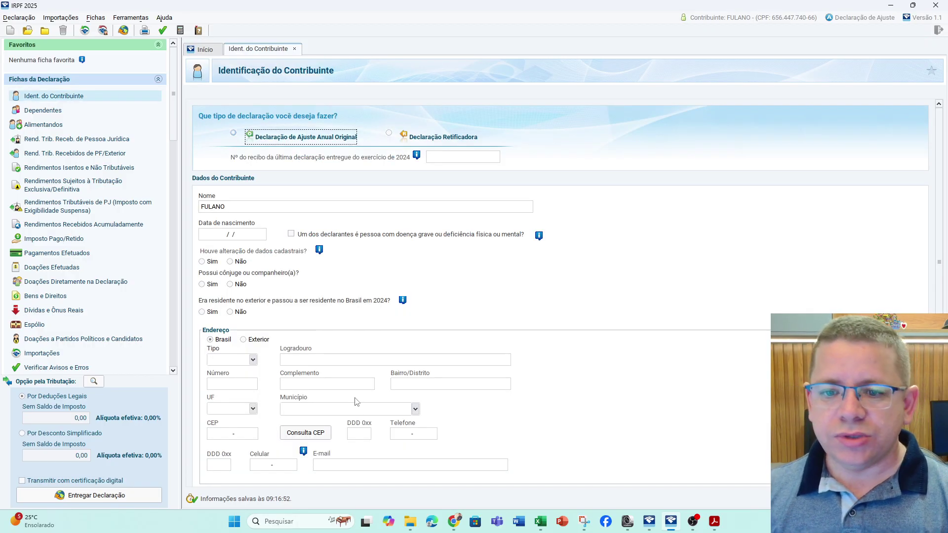
click(252, 208)
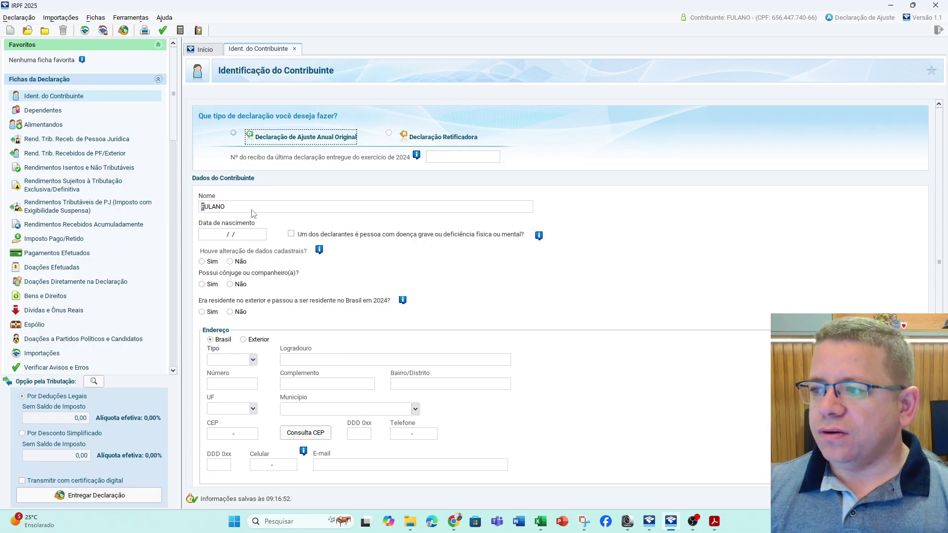
click(248, 236)
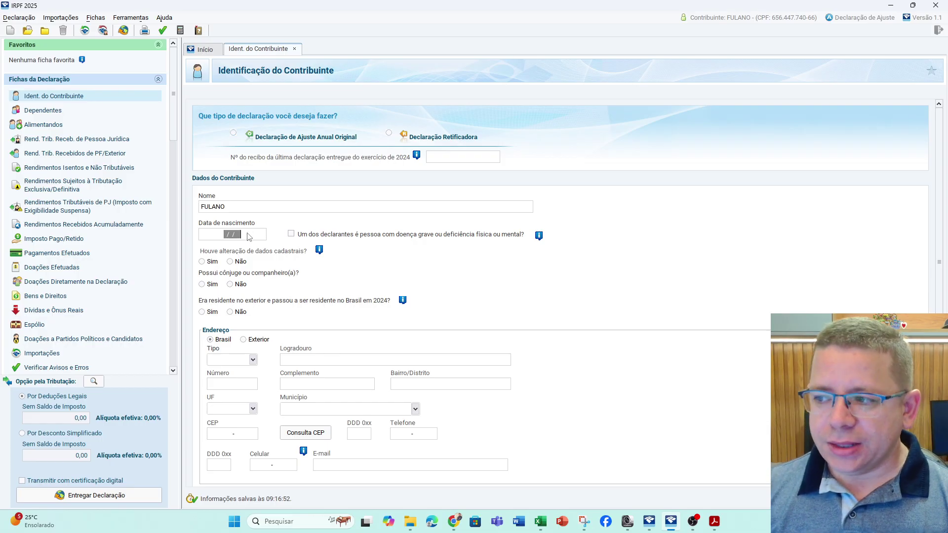
click(230, 262)
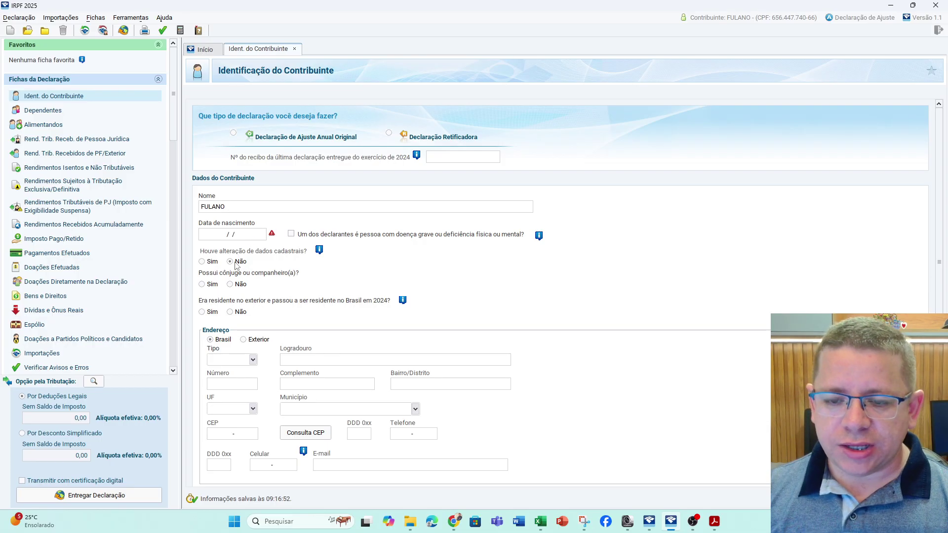
click(212, 262)
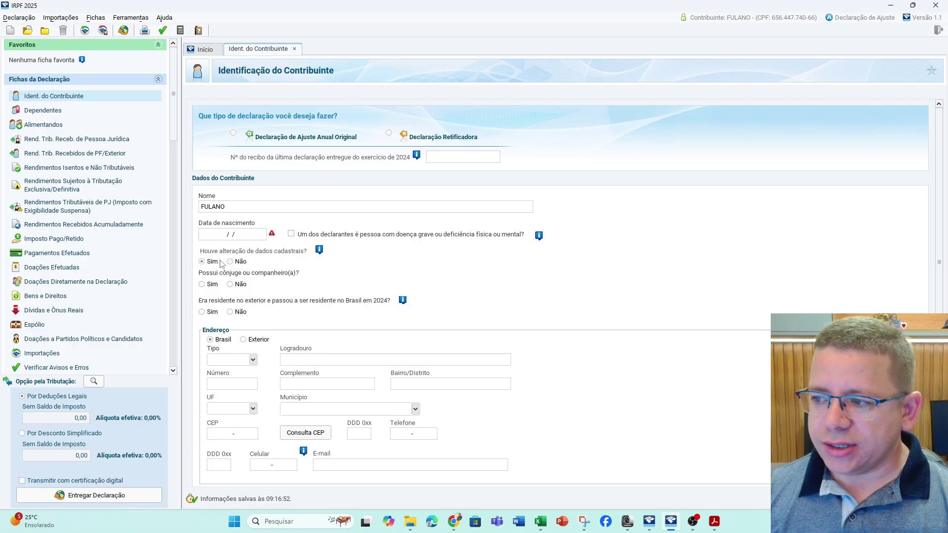
scroll(237, 267, down, 1)
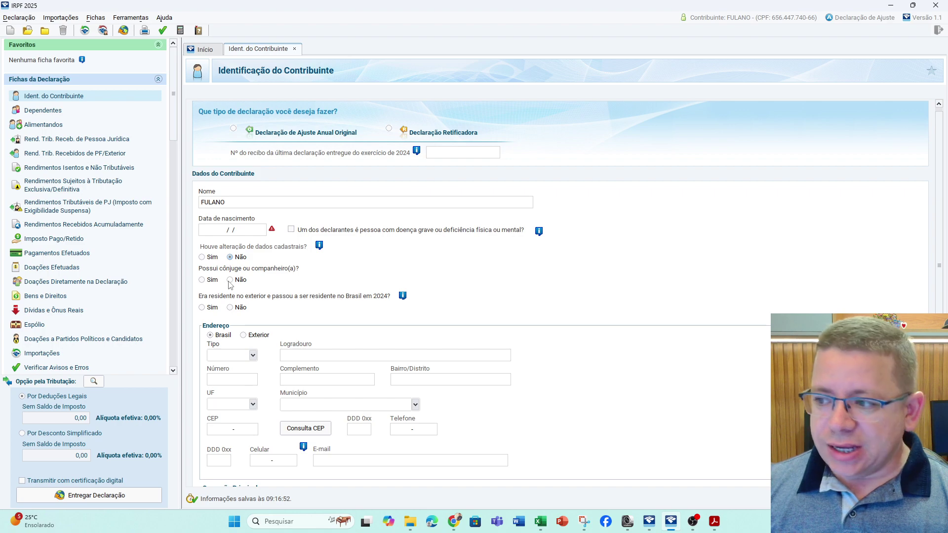
Answer Sim to having a spouse or companion, leaving the spouse's CPF blank, and Não to having become resident in Brazil in 2024
click(202, 280)
click(338, 284)
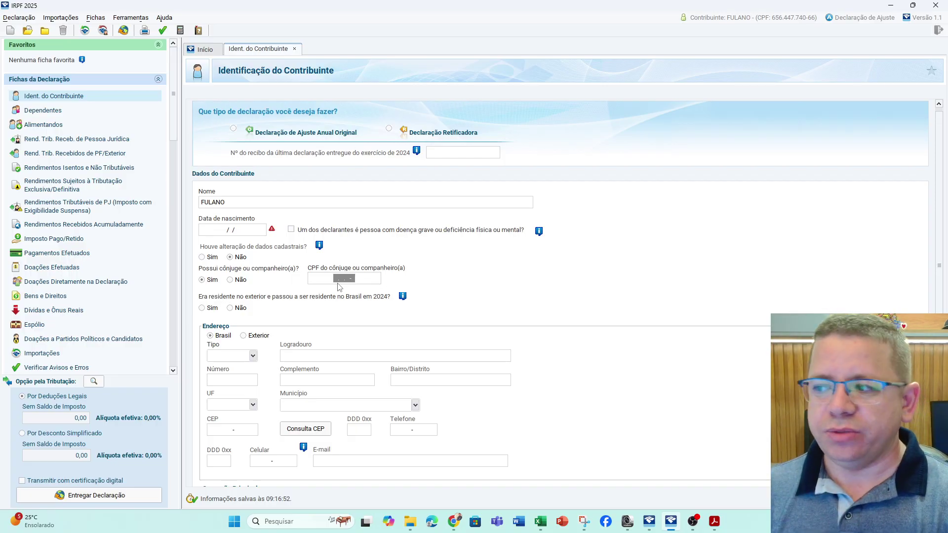
click(200, 280)
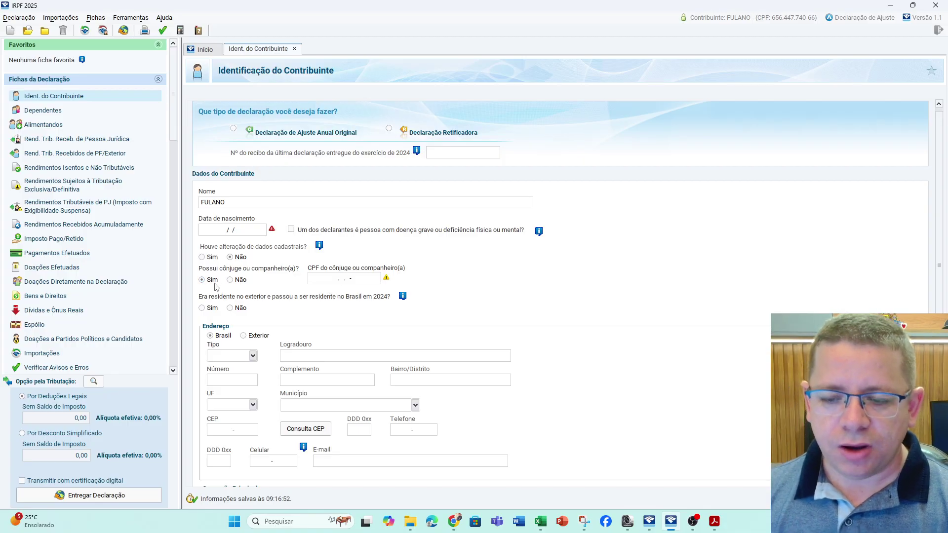
click(351, 282)
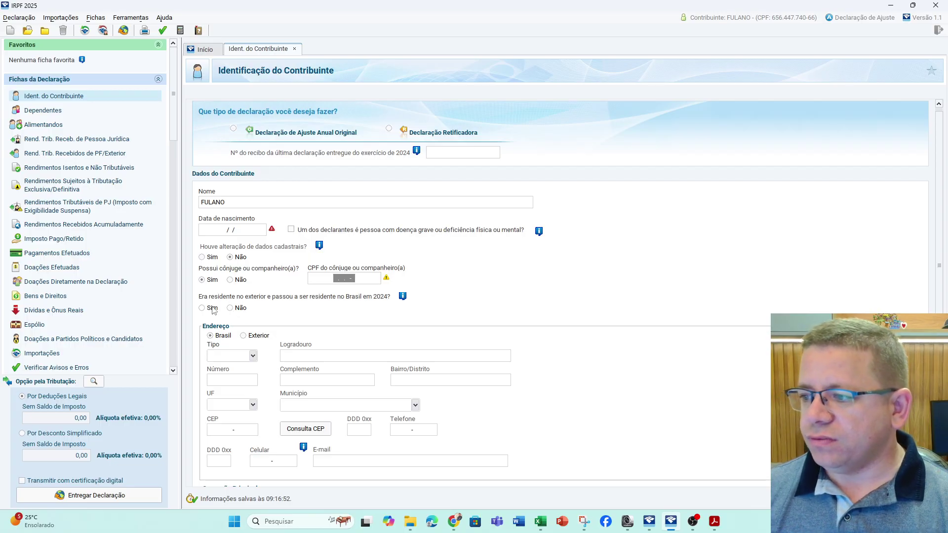
click(240, 309)
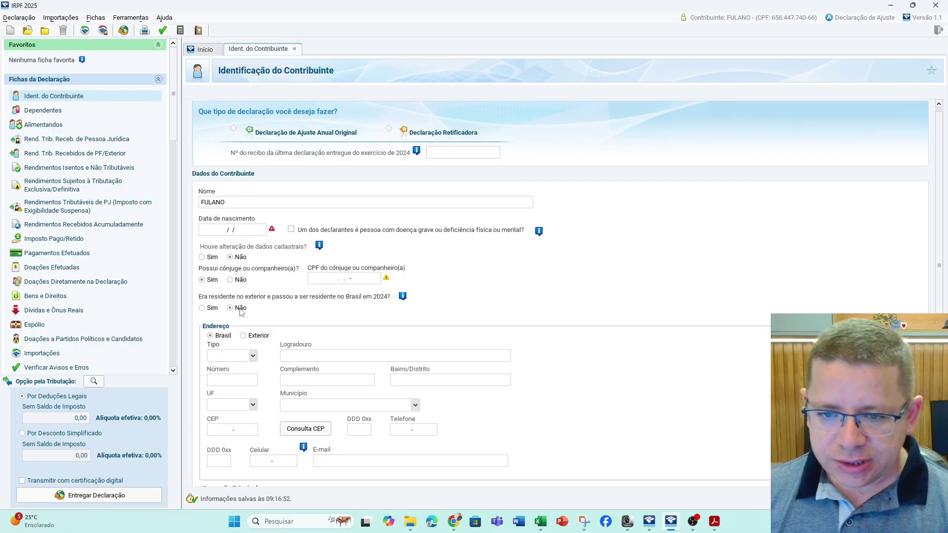
Set the Natureza da ocupação to 01 - Empregado de empresa do setor privado, exceto de instituições financeiras
scroll(279, 340, down, 2)
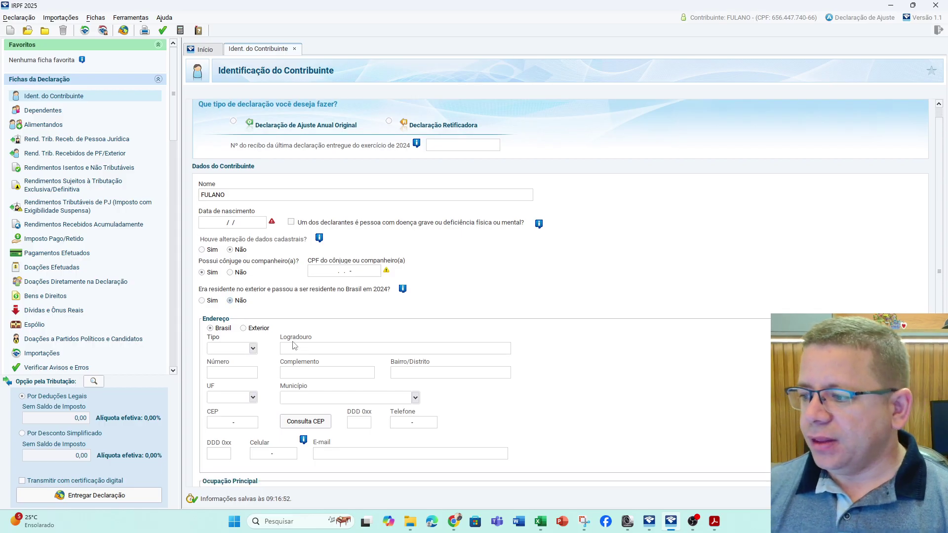
scroll(301, 427, down, 2)
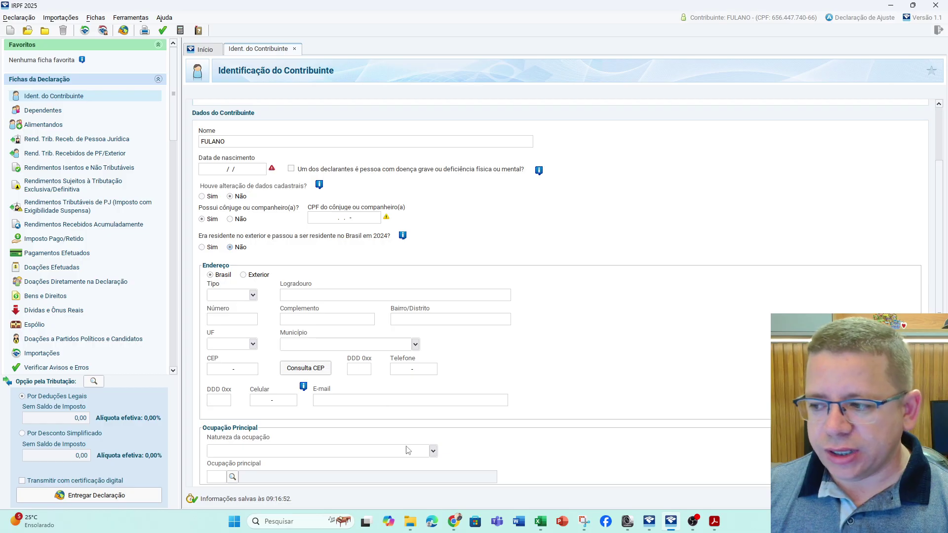
scroll(449, 454, down, 1)
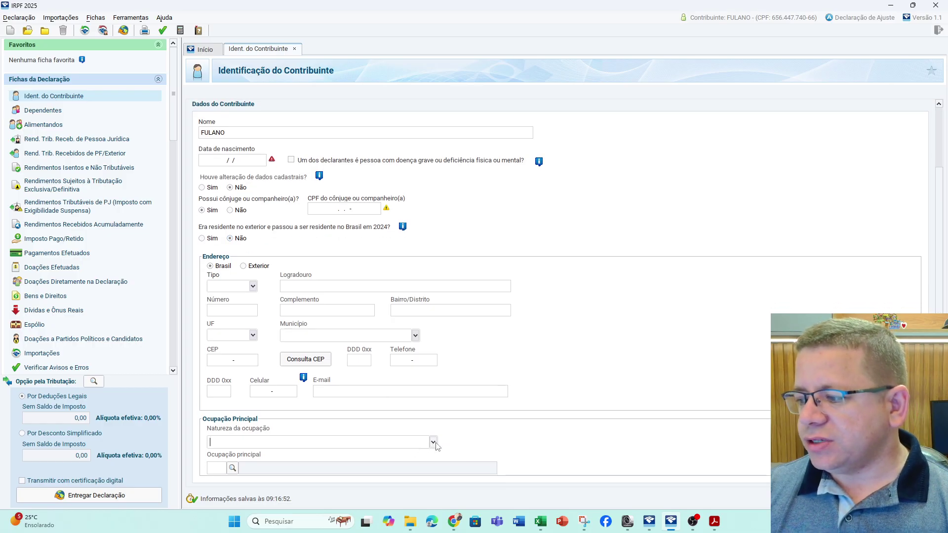
click(432, 442)
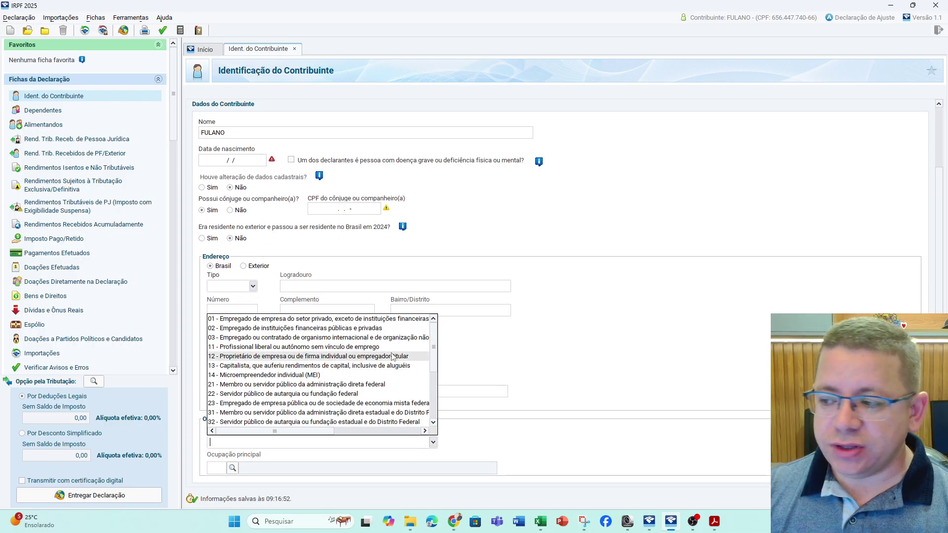
click(395, 320)
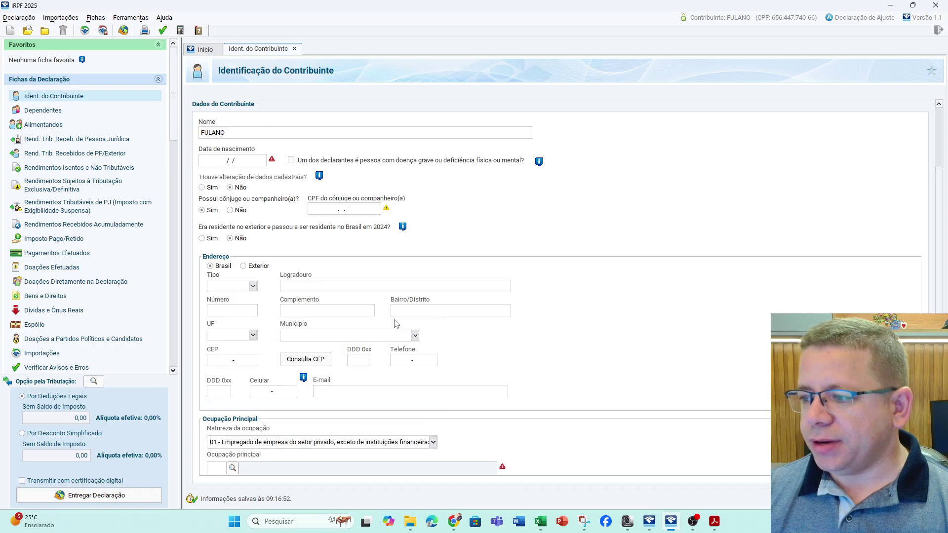
Open the Ocupação Principal lookup and examine the available occupation categories
click(224, 469)
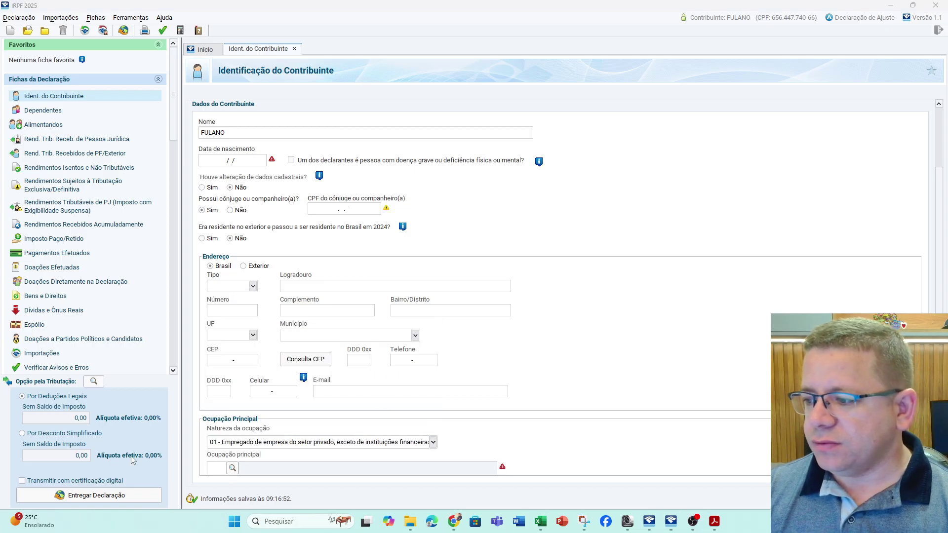
click(232, 468)
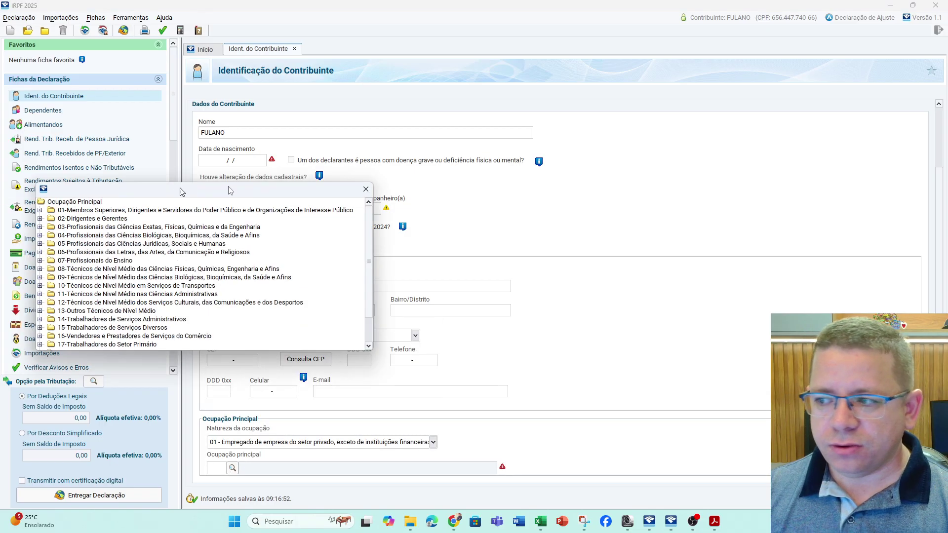
scroll(409, 251, down, 2)
scroll(410, 252, up, 2)
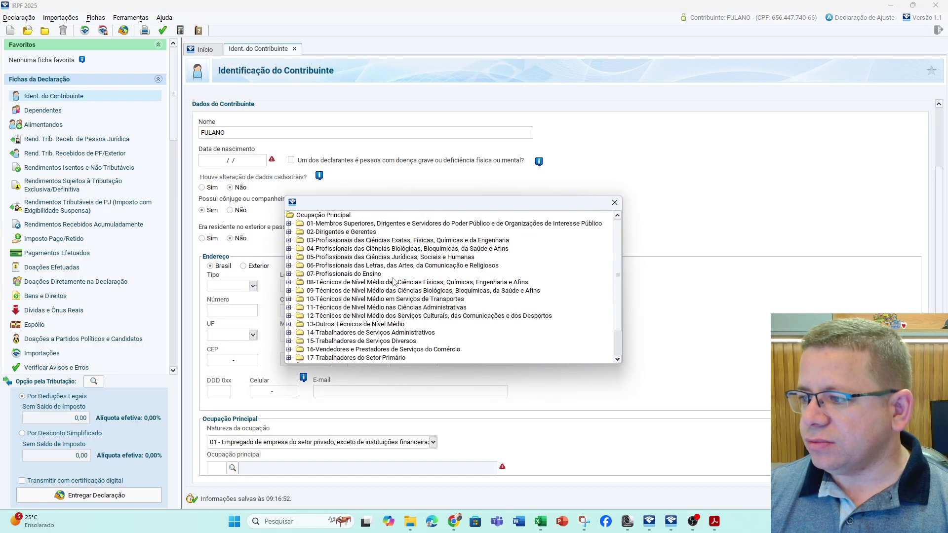
click(345, 258)
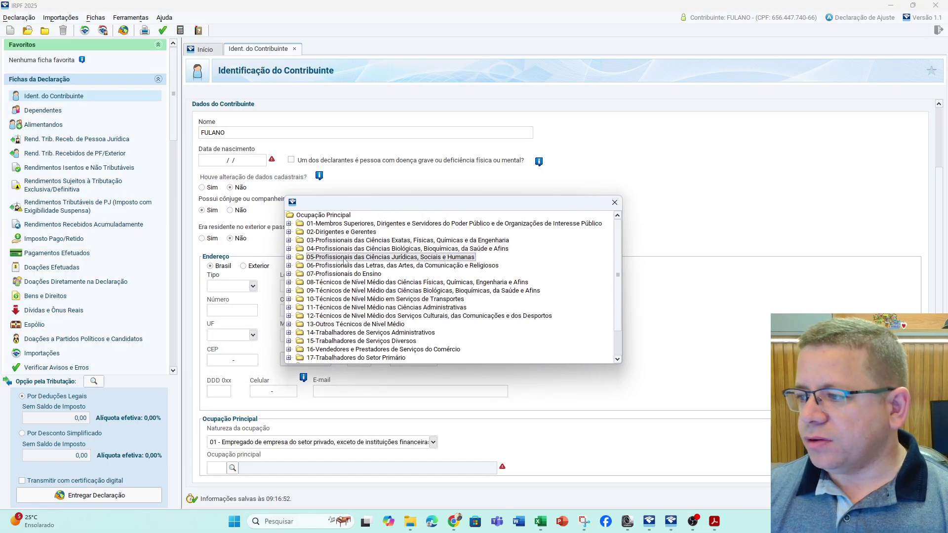
click(344, 275)
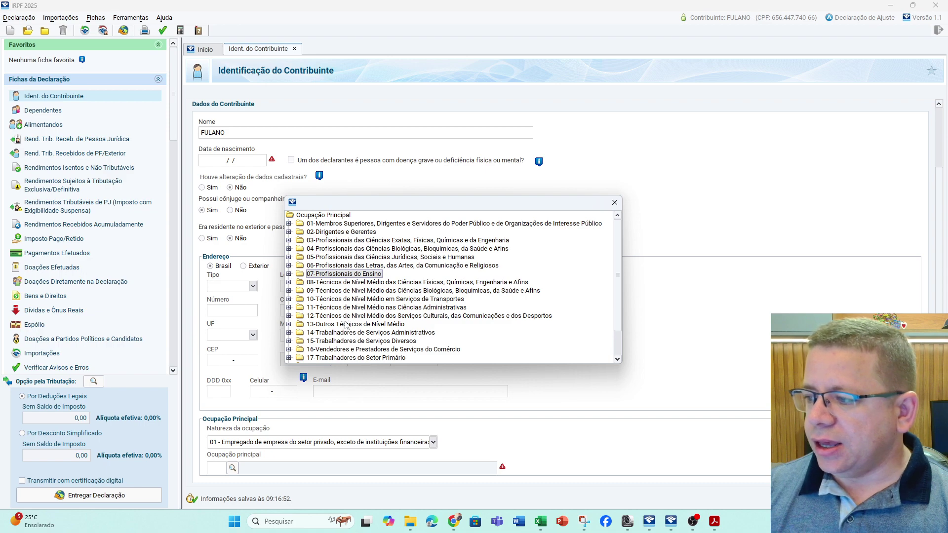
click(394, 301)
scroll(393, 307, down, 1)
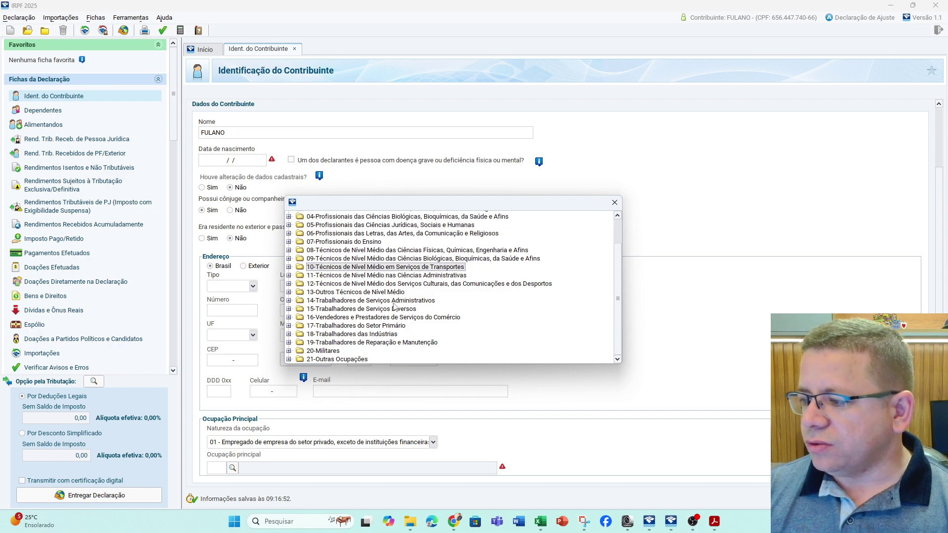
click(373, 326)
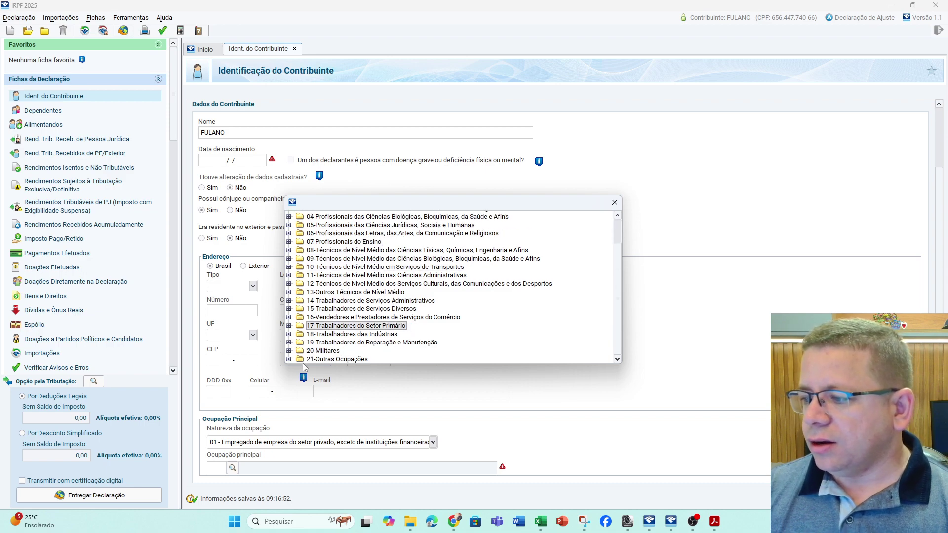
Expand the 21-Outras Ocupações category and set the Ocupação principal to code 000, Outras ocupações não especificadas anteriormente
click(288, 359)
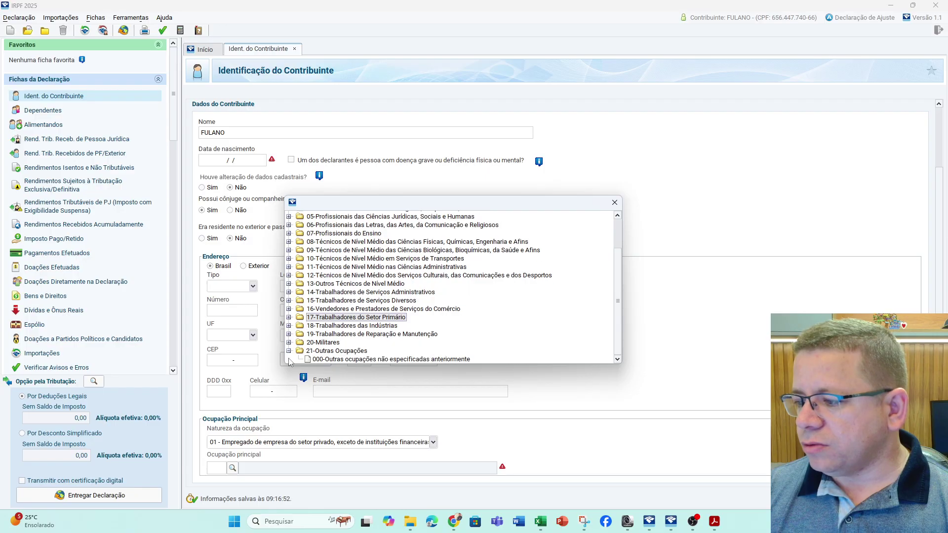
click(383, 359)
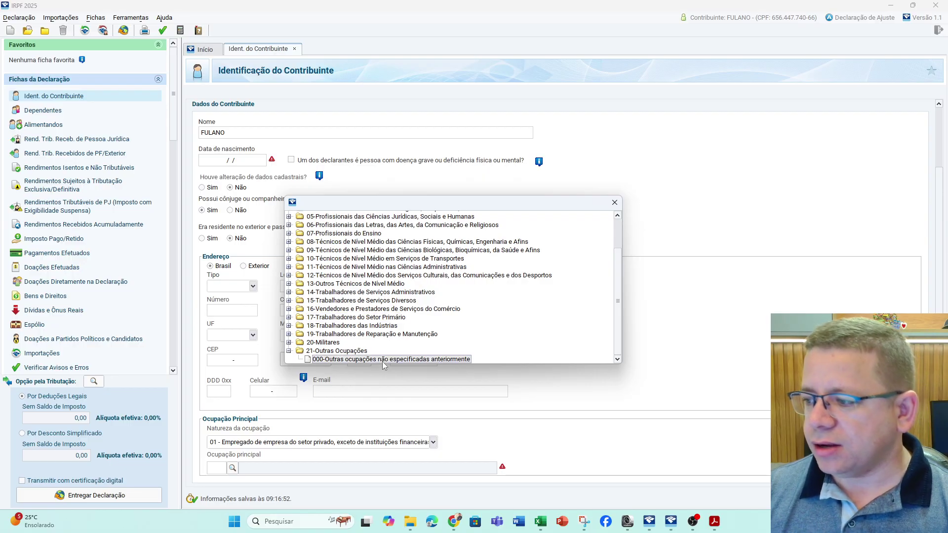
click(220, 470)
text(000)
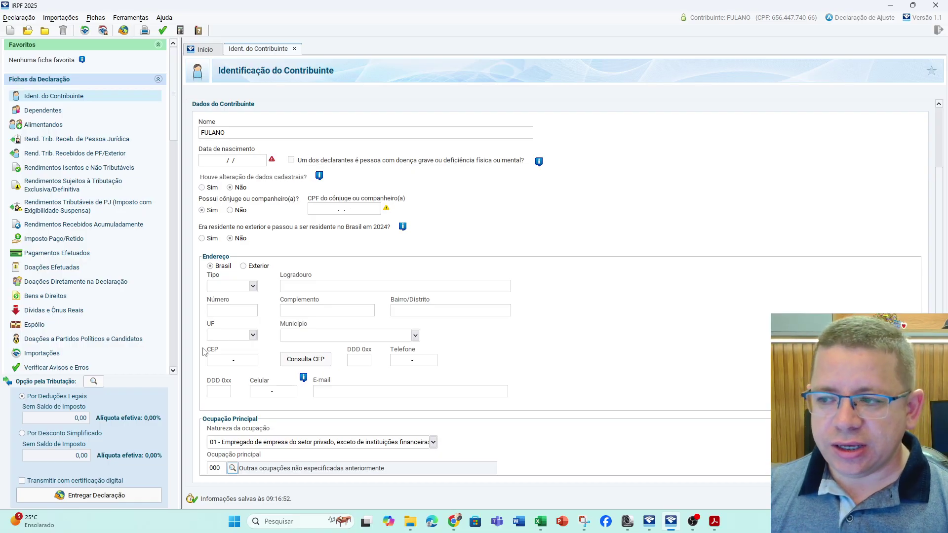
scroll(265, 394, down, 1)
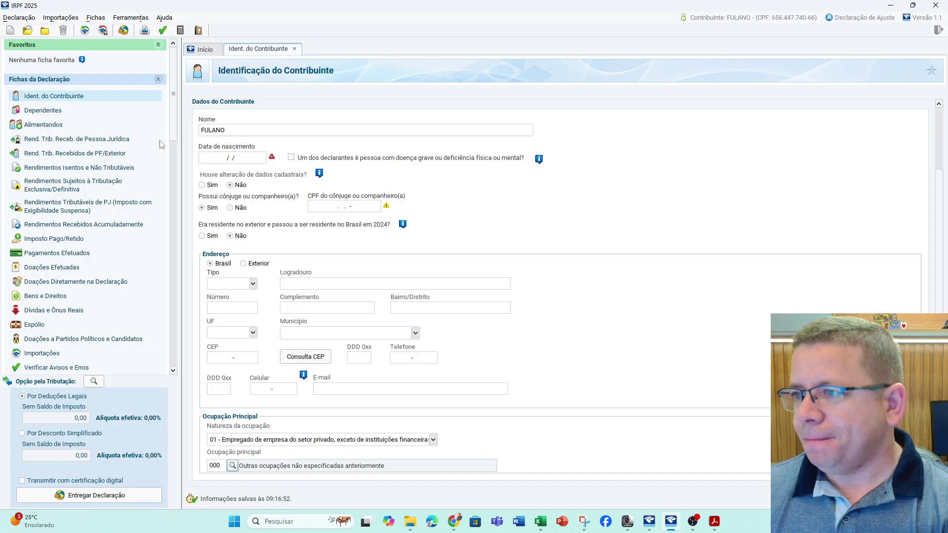
Close the open declaration and choose to start a new Declaração de Ajuste Anual from the Pré-Preenchida
click(19, 20)
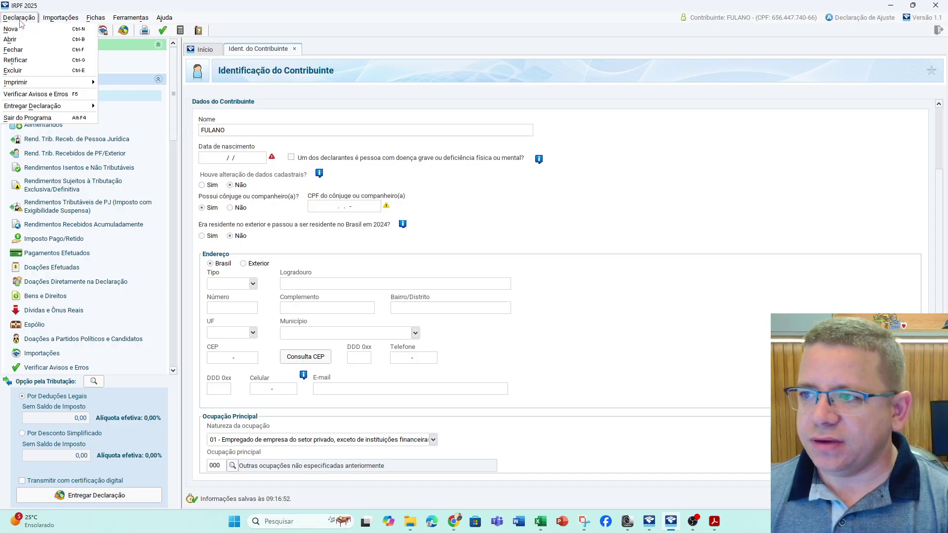
click(29, 51)
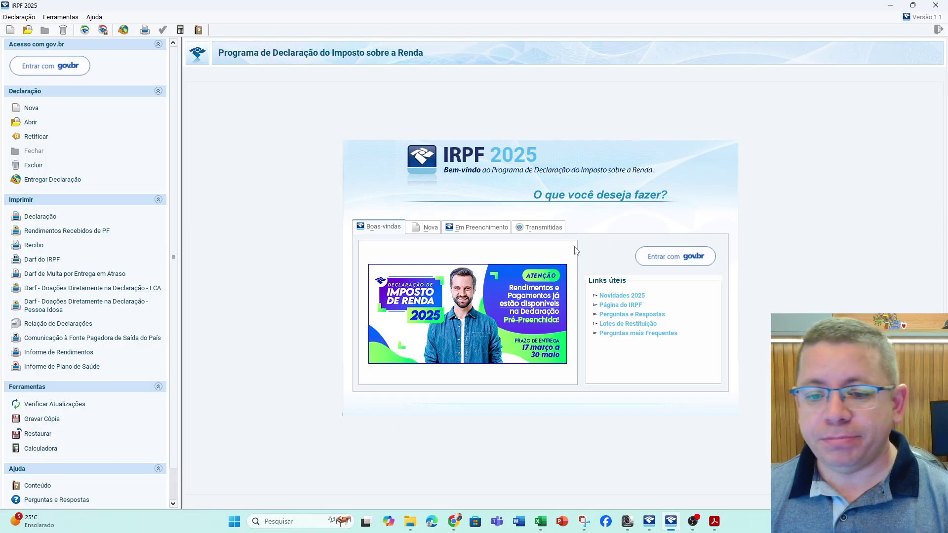
click(426, 229)
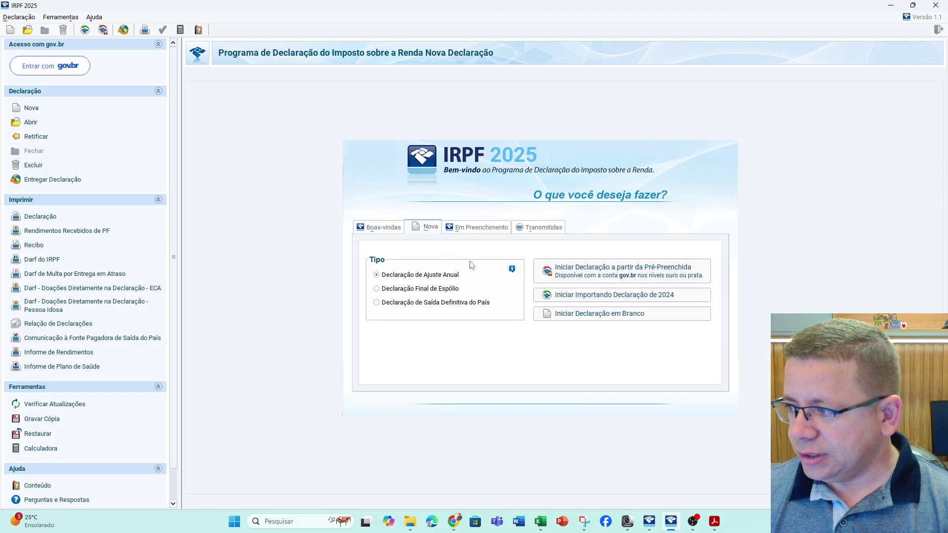
click(588, 273)
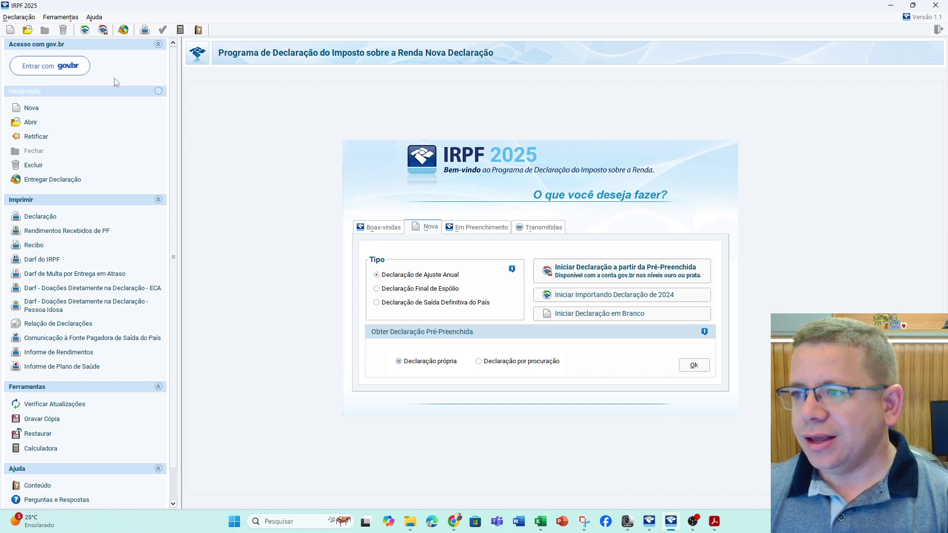
Start the gov.br sign-in and agree to continue to the gov.br site for digital authentication
click(55, 68)
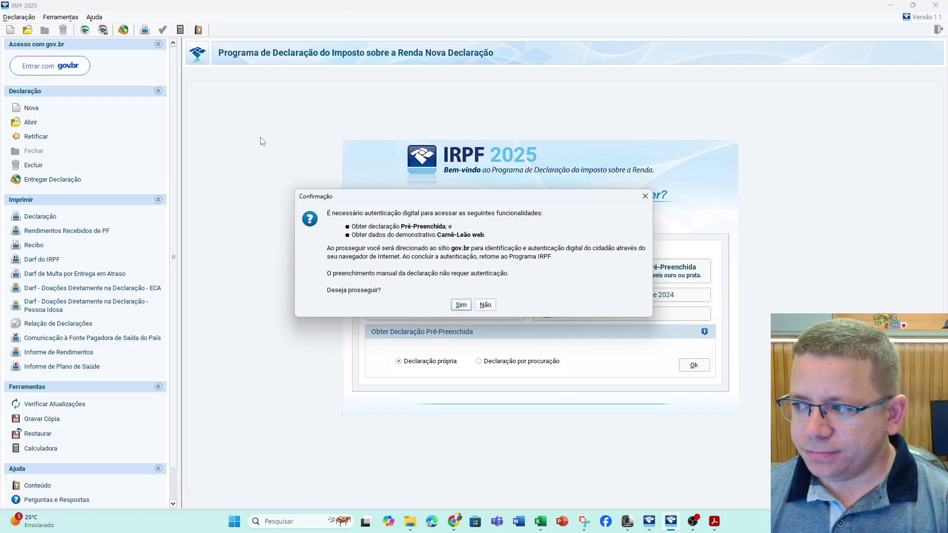
click(461, 305)
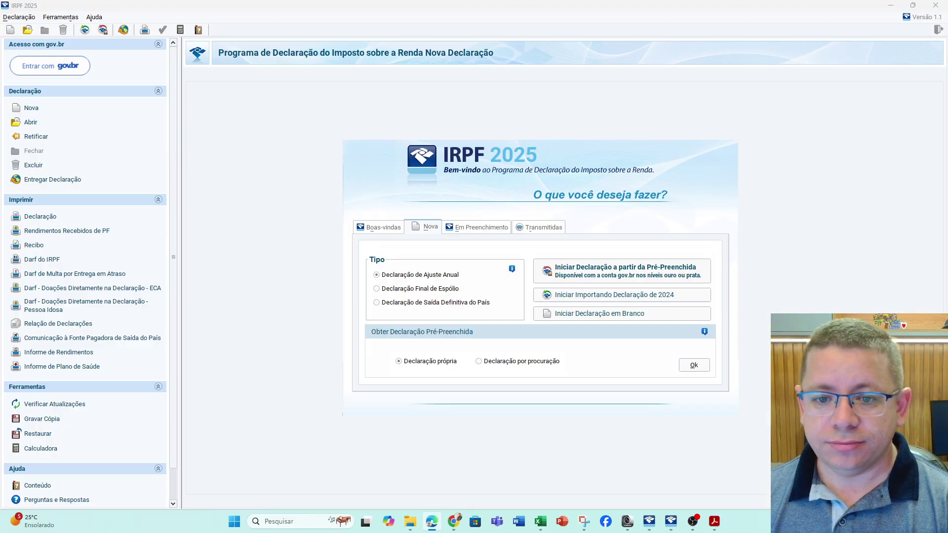
drag(231, 242, 197, 245)
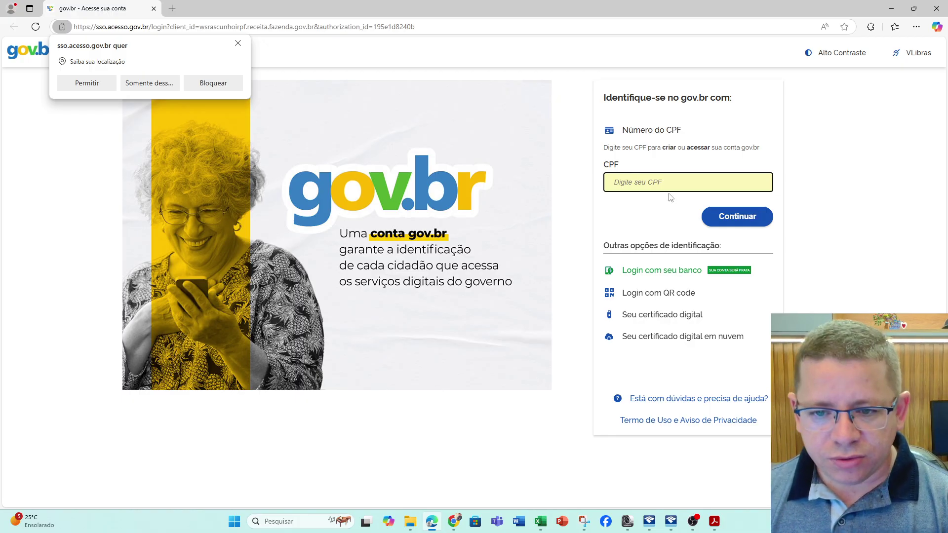
Sign in to gov.br with the taxpayer's digital certificate and allow access to its private key
click(668, 322)
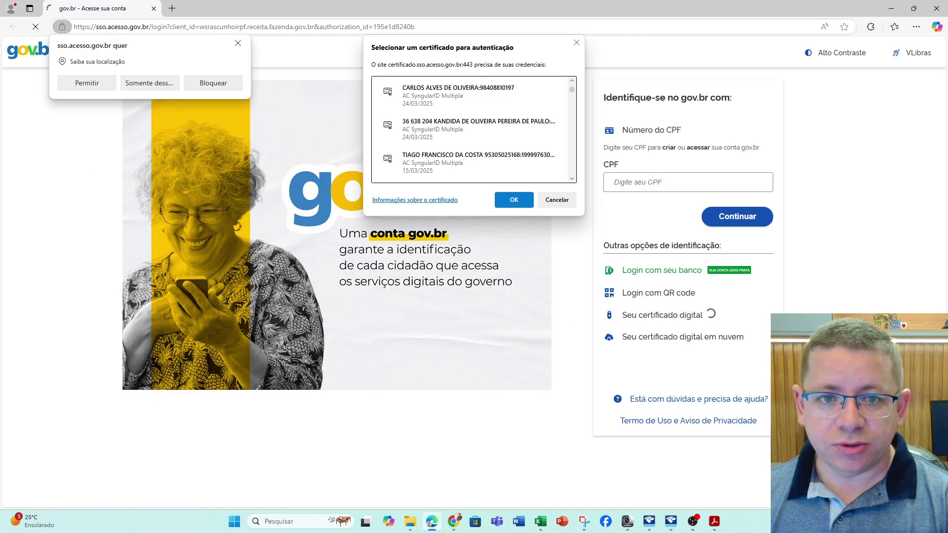
scroll(443, 158, down, 5)
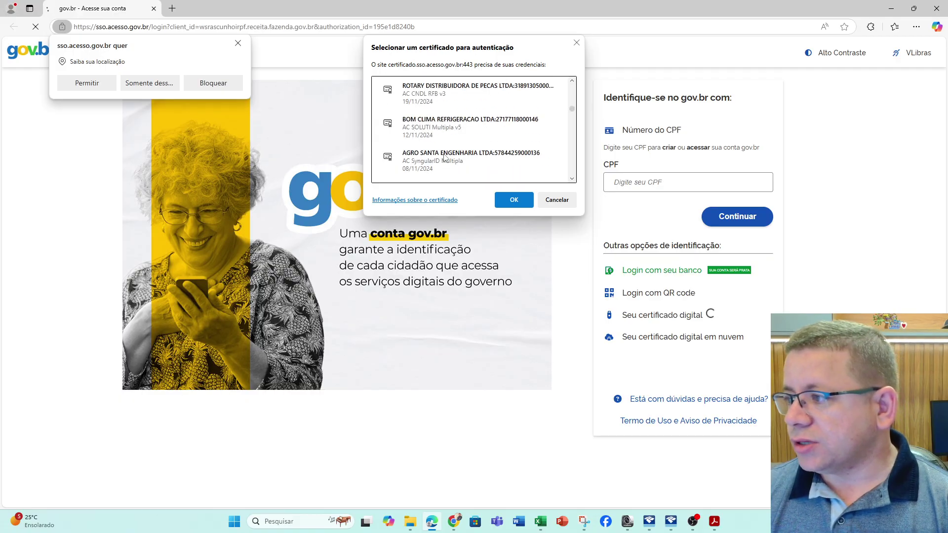
scroll(442, 138, up, 2)
click(444, 161)
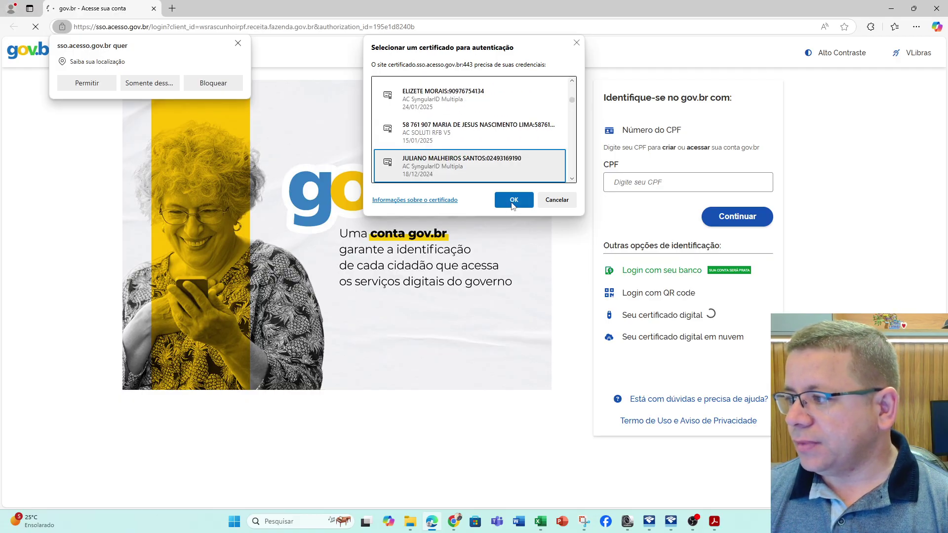
click(514, 200)
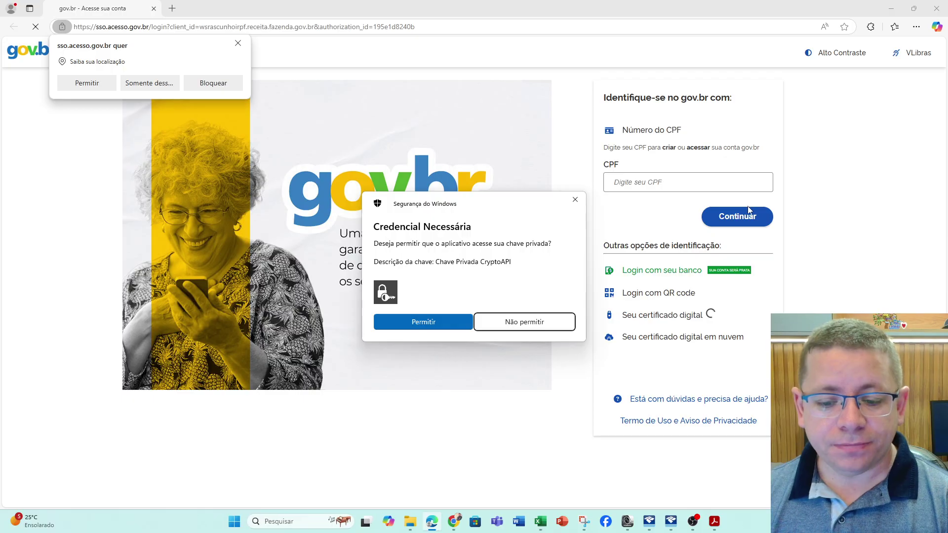
click(447, 329)
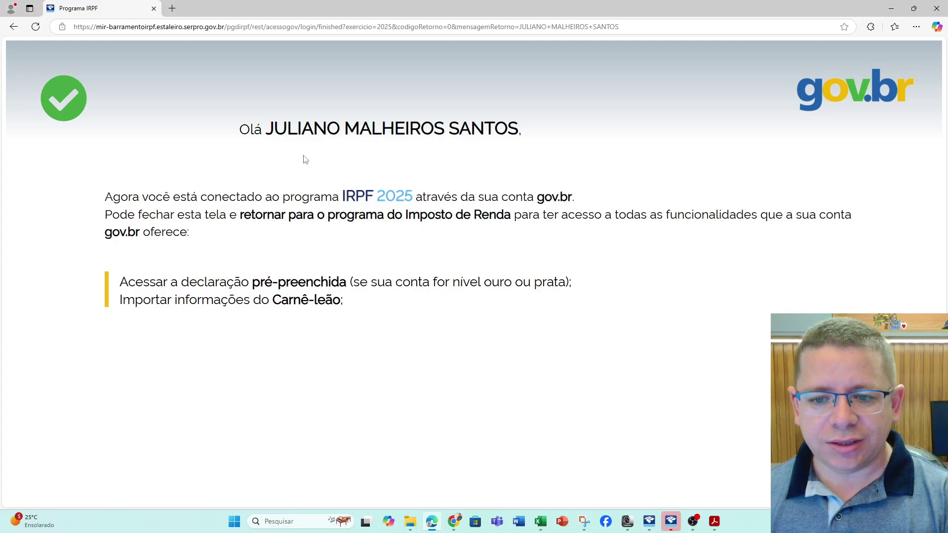
Switch back to IRPF 2025 and accept the gov.br authentication notice
mouse_move(671, 529)
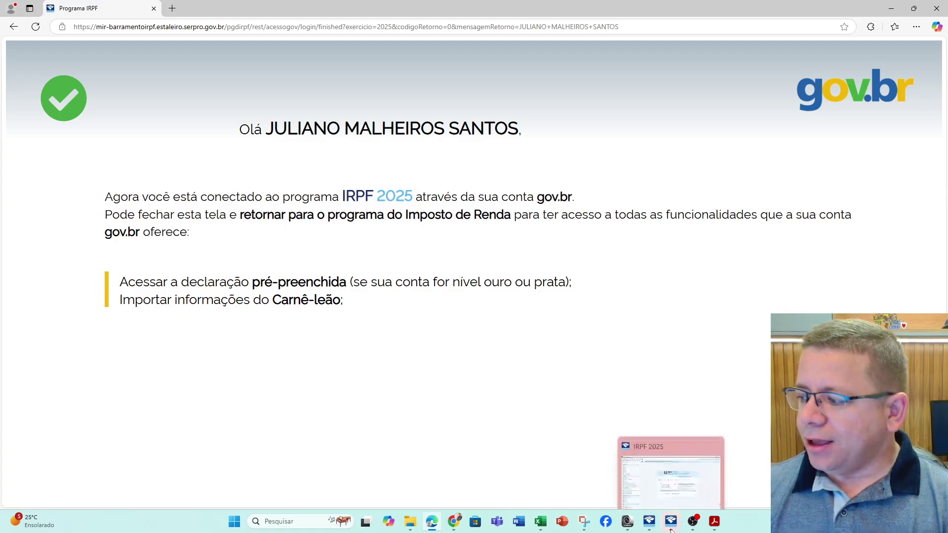
click(672, 529)
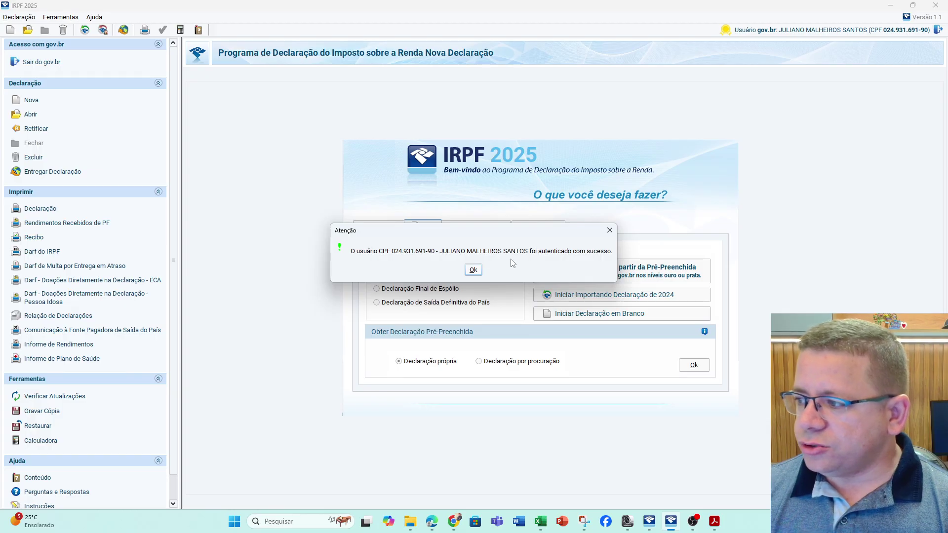
click(479, 273)
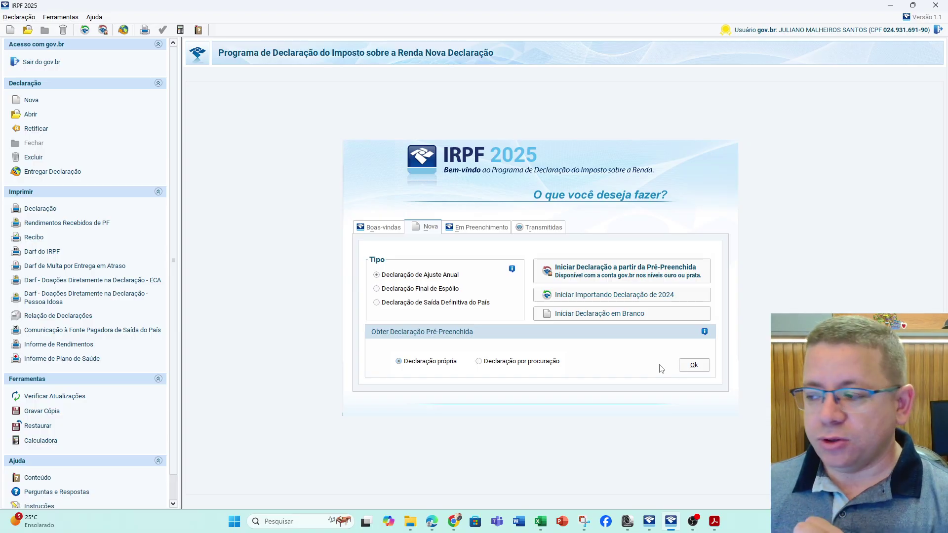
Find the taxpayer's declaration by name among those in progress and open it
click(480, 230)
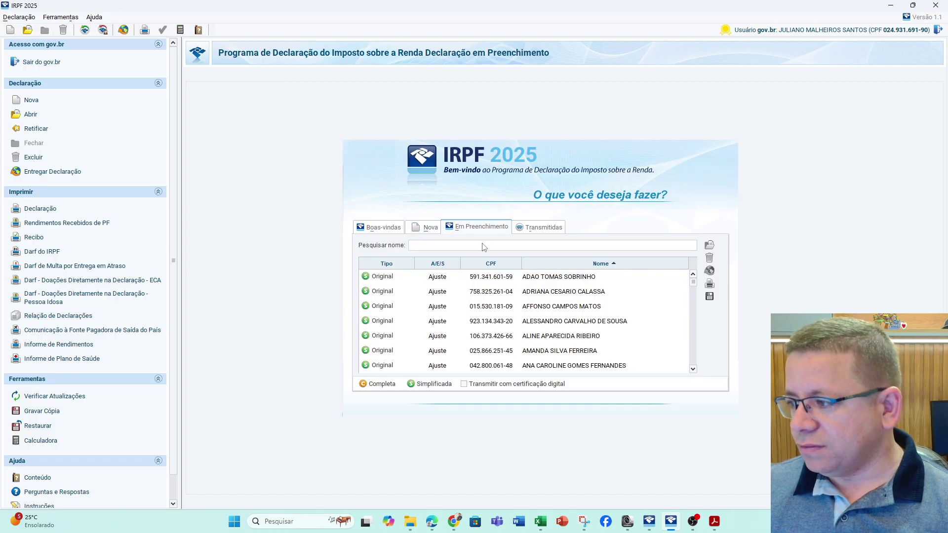
click(484, 246)
text(JU)
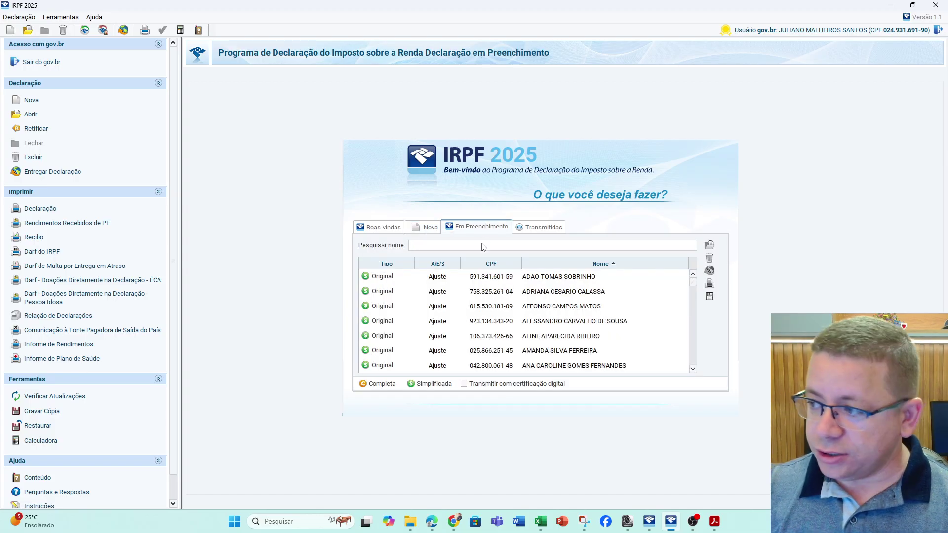
text(LI)
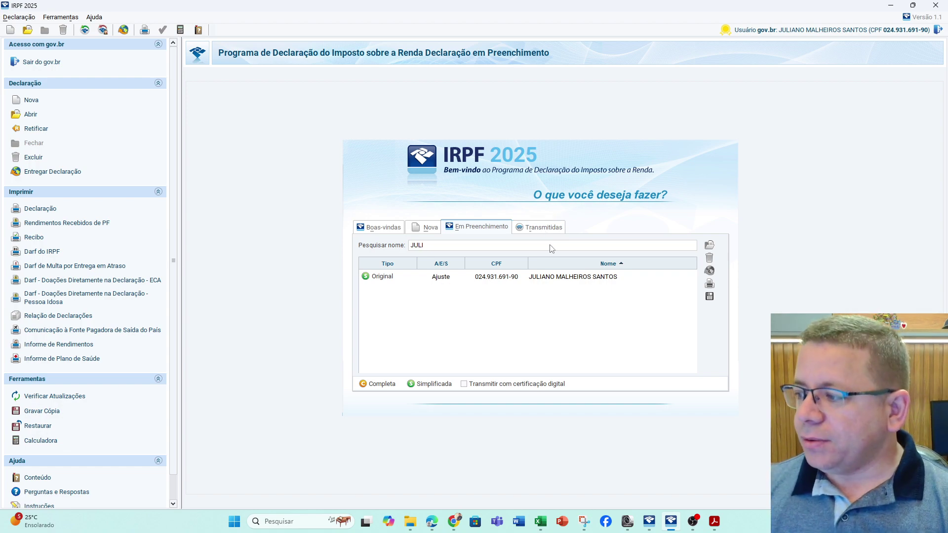
click(556, 277)
double_click(556, 278)
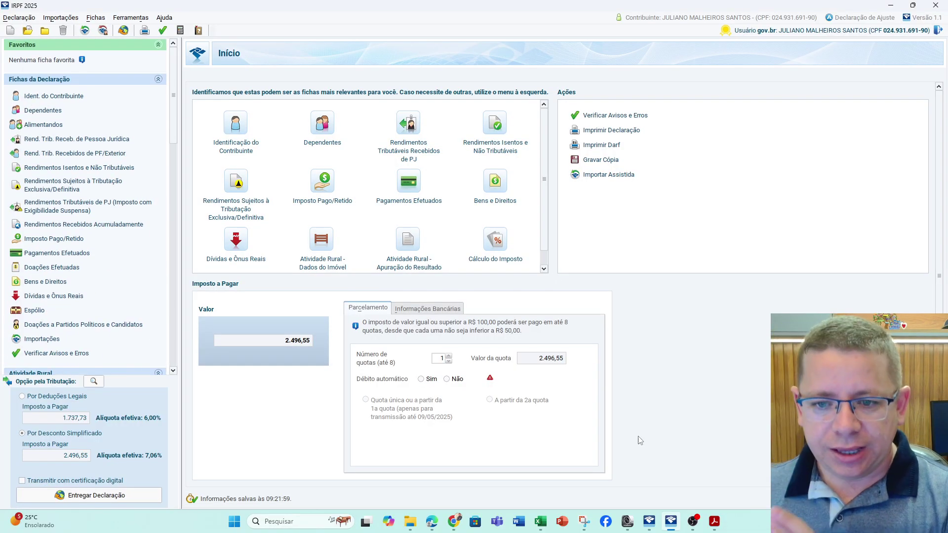
Check the tax due by legal deductions, then review the taxpayer identification sheet, including the spouse's CPF, address and main occupation
click(77, 422)
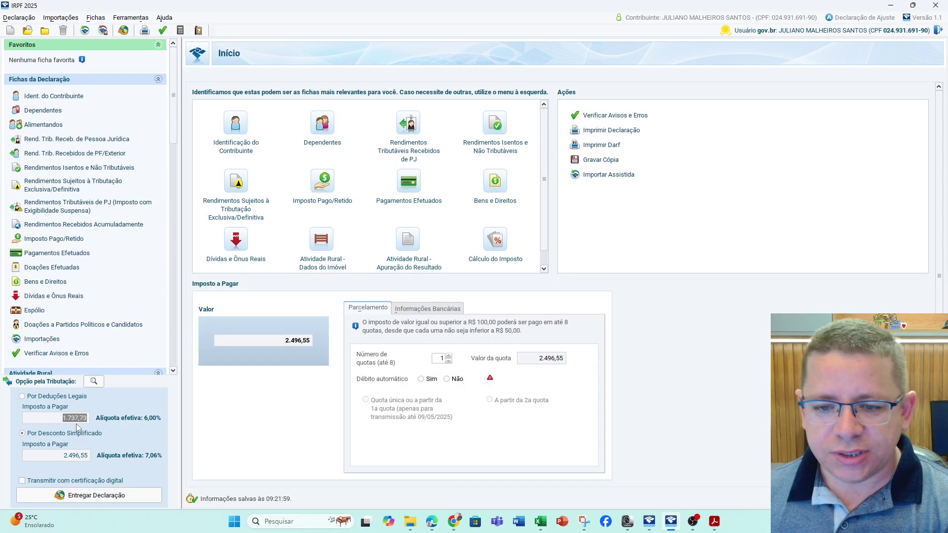
click(49, 97)
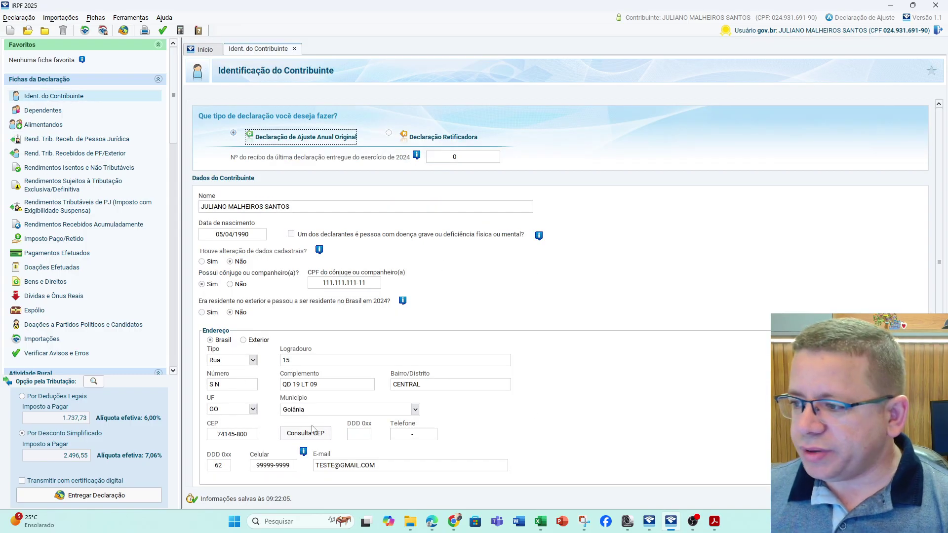
scroll(366, 434, down, 1)
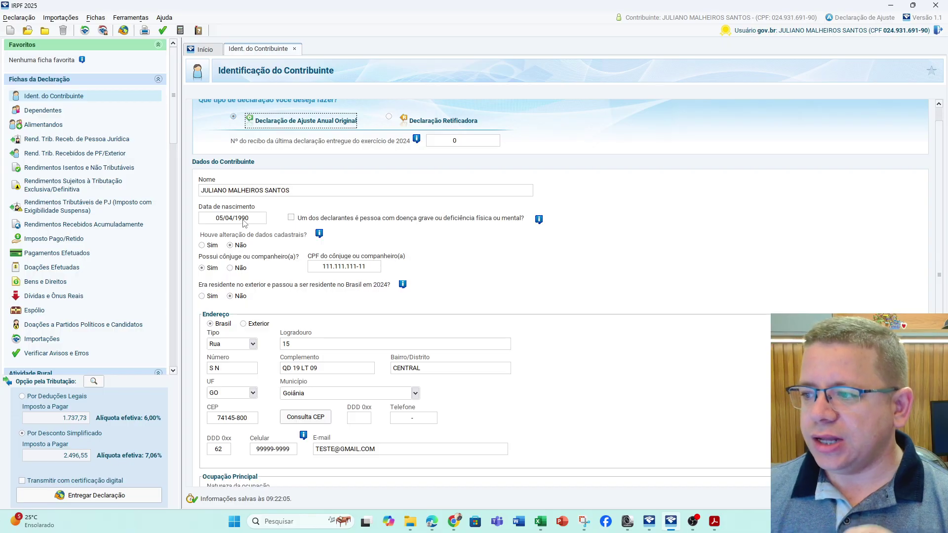
click(373, 269)
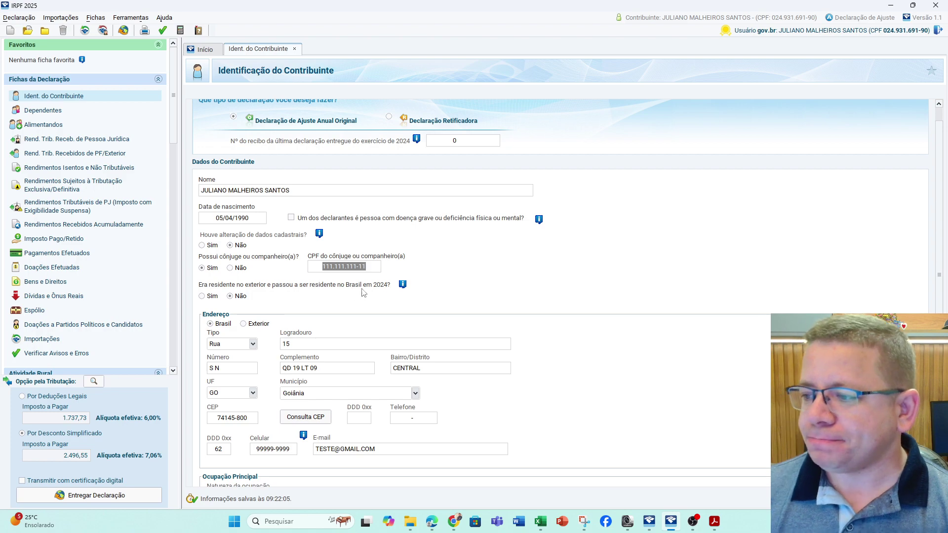
scroll(375, 298, down, 3)
scroll(373, 343, down, 2)
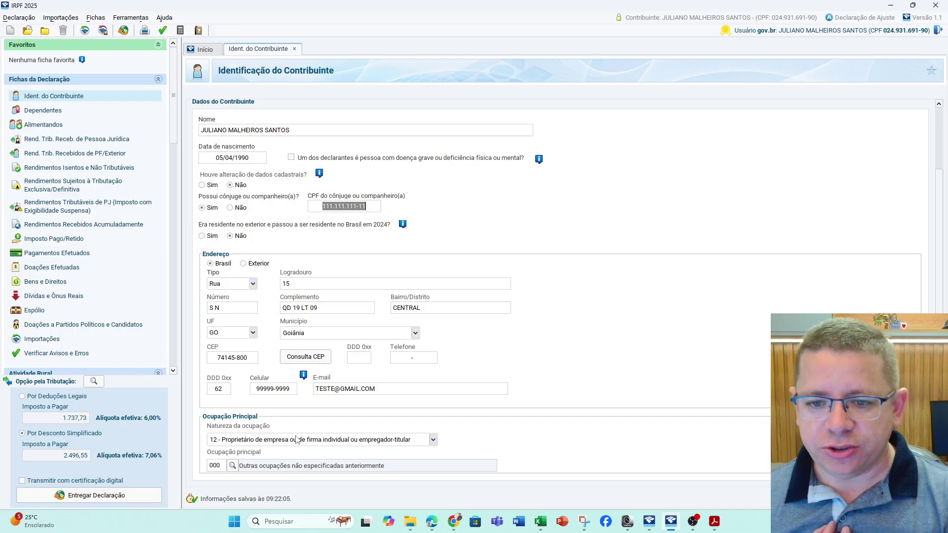
Review the Natureza da ocupação options without choosing another one, and check the address CEP
click(432, 439)
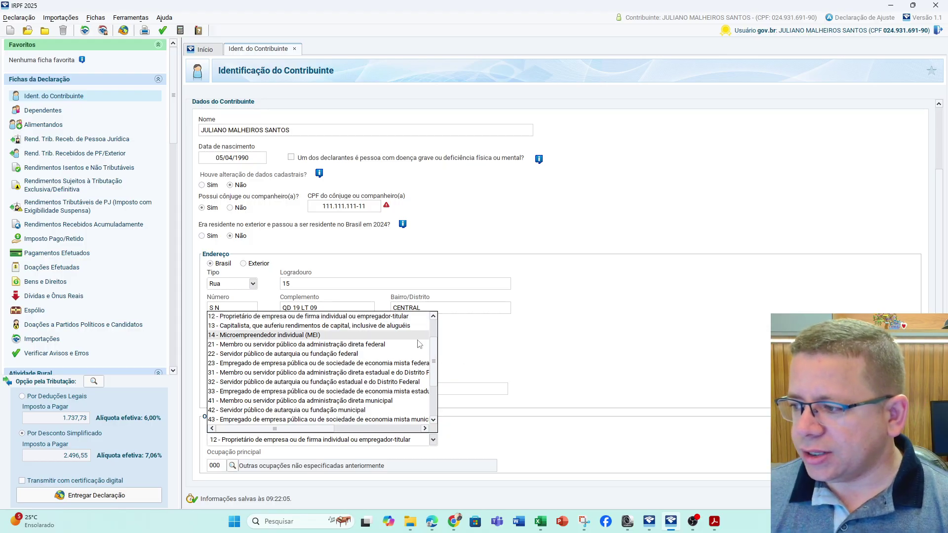
scroll(395, 321, up, 2)
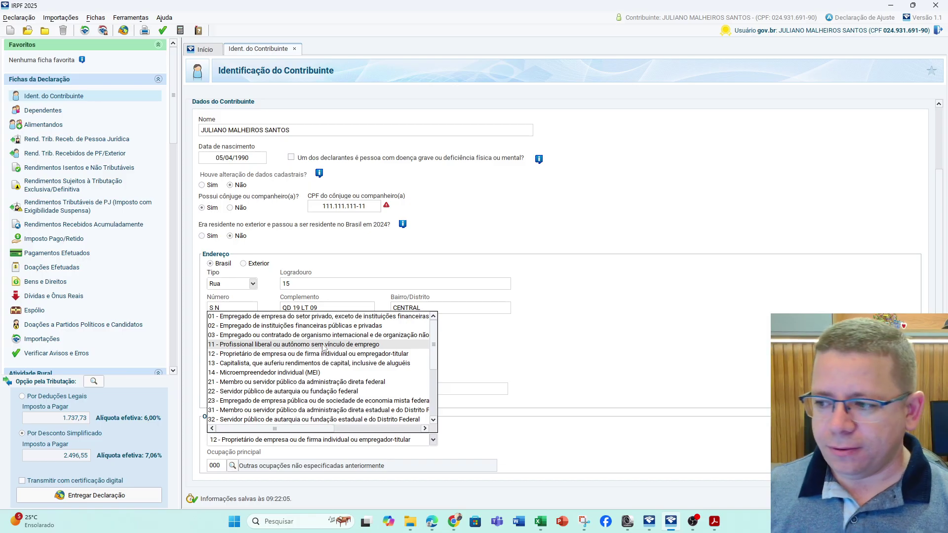
click(585, 333)
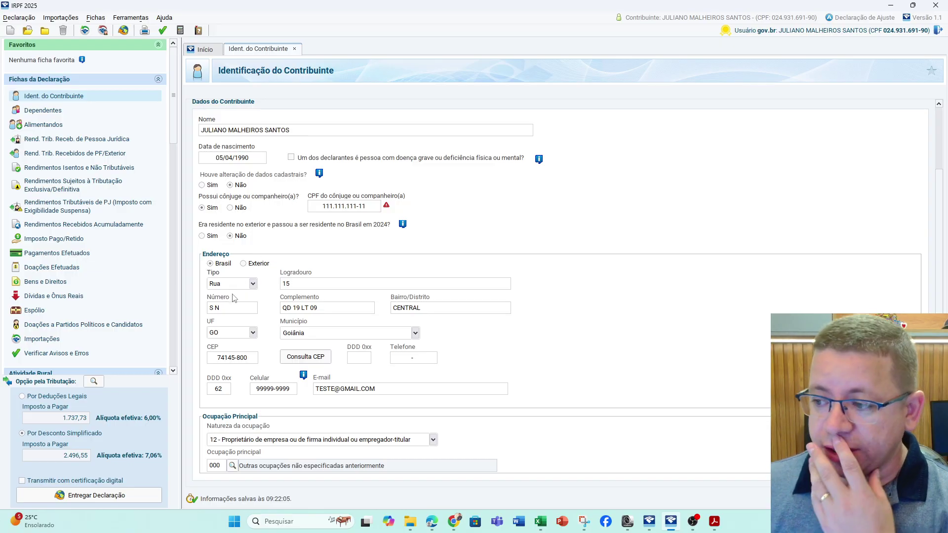
click(244, 360)
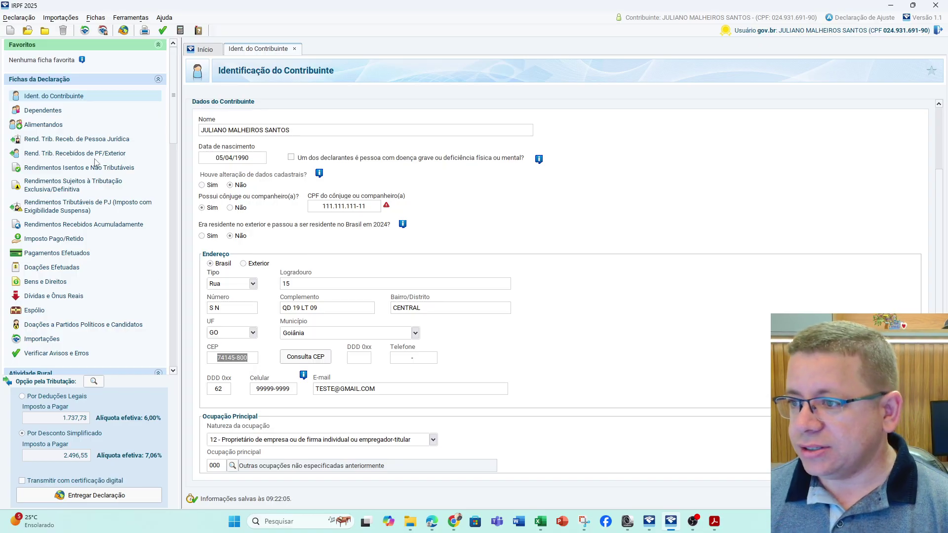
Open the existing dependent's record, review its type options, name and e-mail fields, keep type 21, and return to the dependents list
click(49, 113)
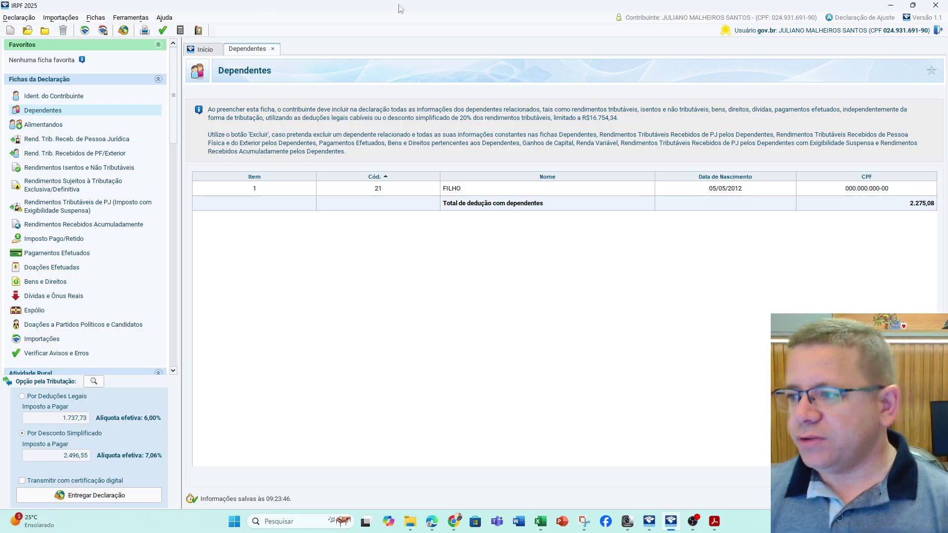
click(438, 189)
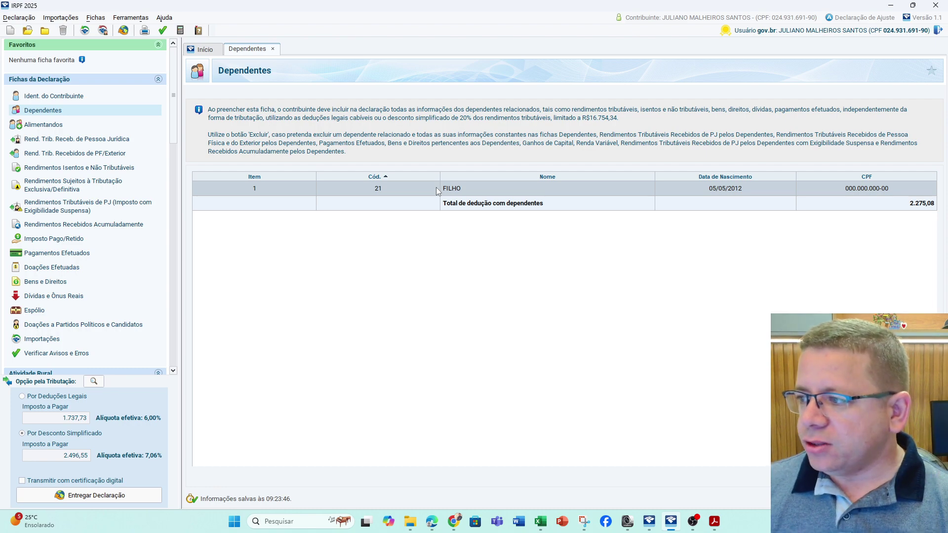
double_click(436, 189)
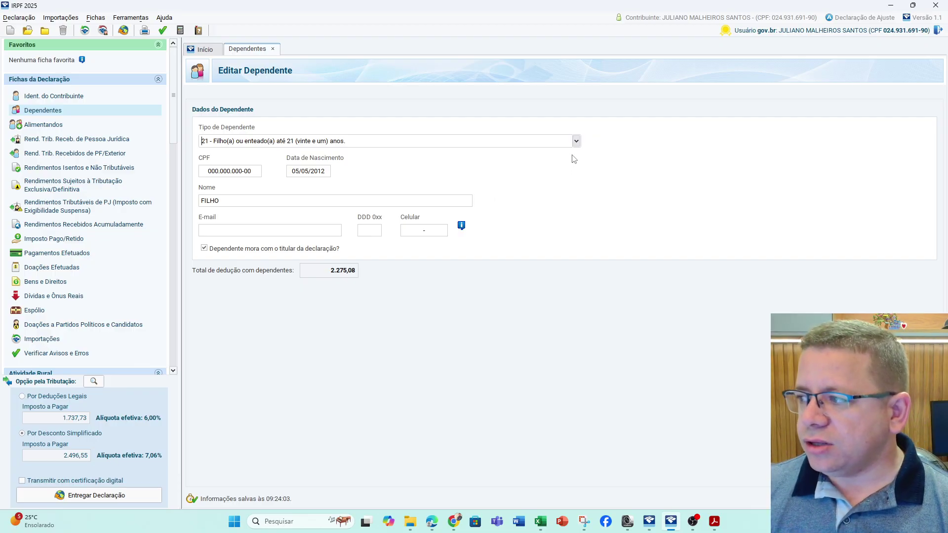
click(576, 141)
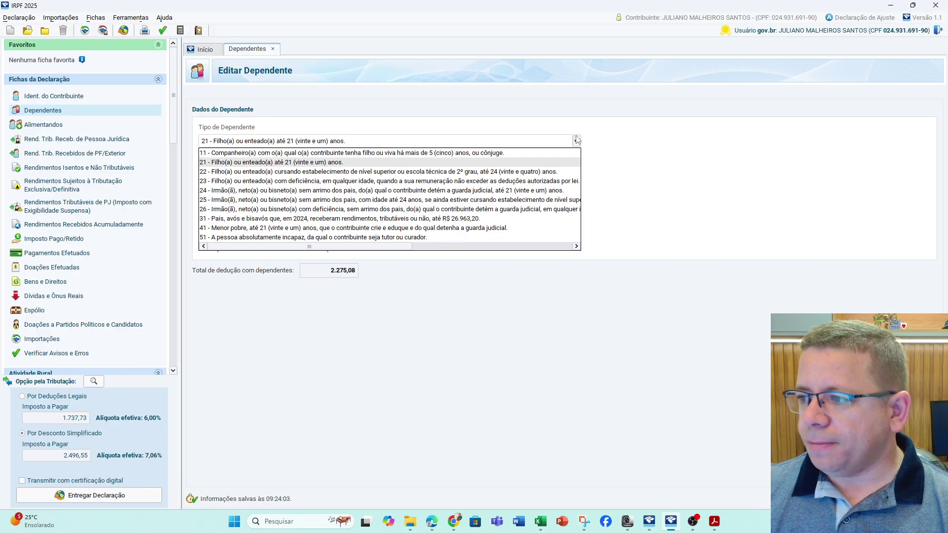
click(323, 162)
click(236, 205)
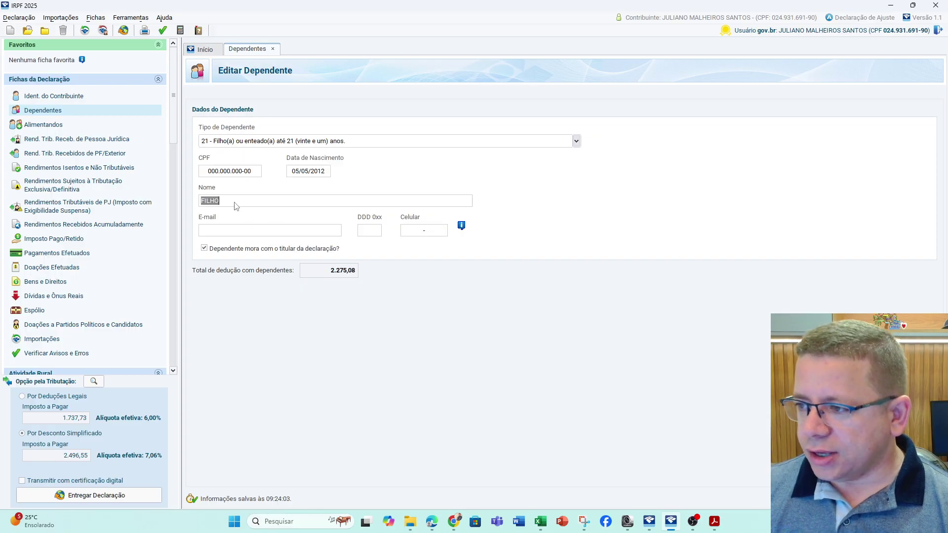
click(269, 232)
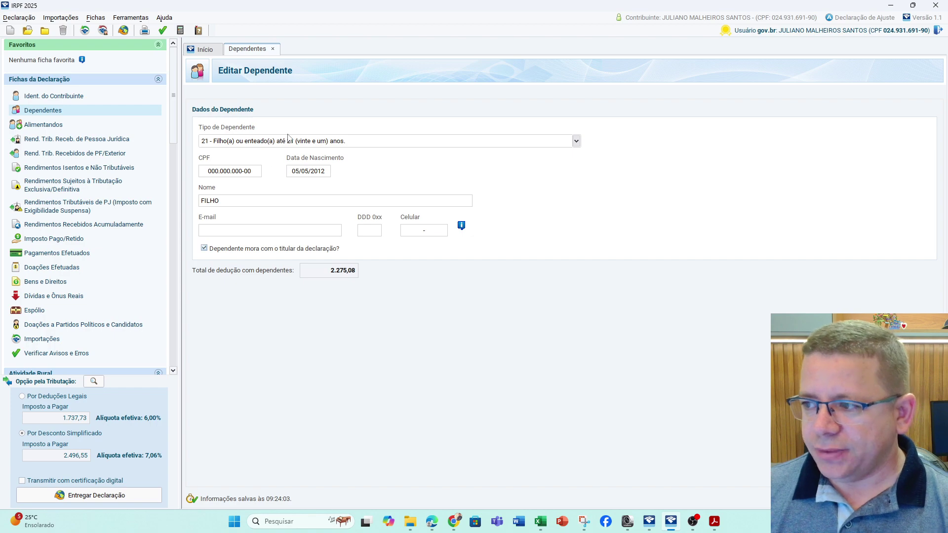
key(Return)
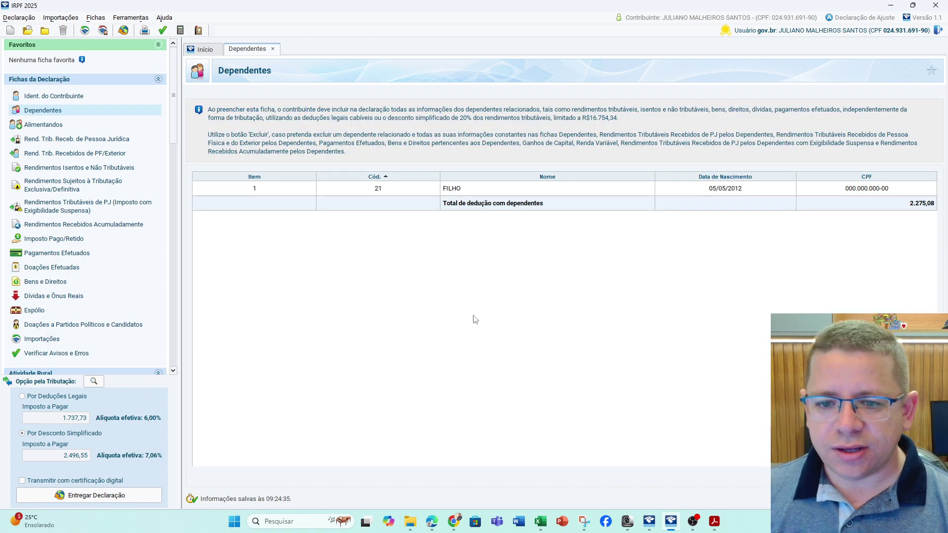
Add a second dependent, trying type 11 first and settling on type 21 - Filho(a) ou enteado(a) até 21 anos, with the other fields blank
click(815, 477)
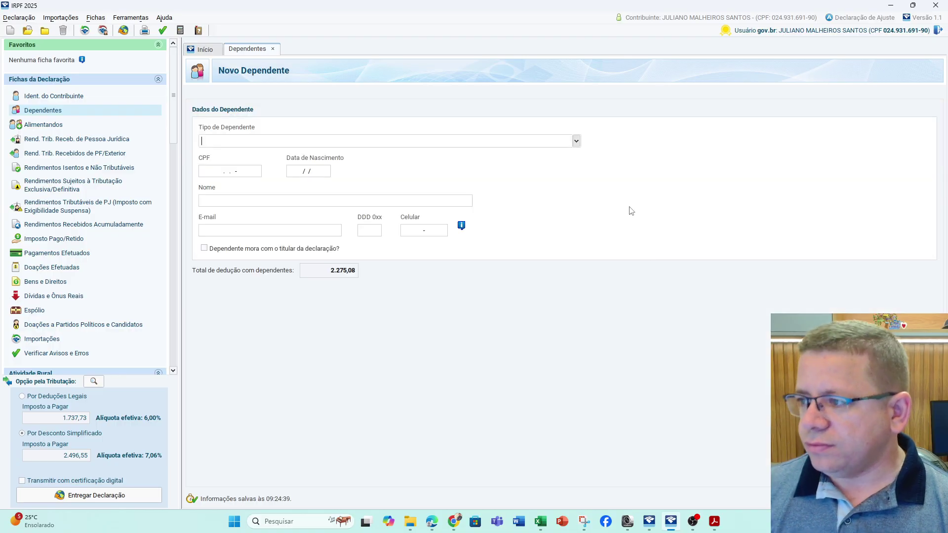
click(576, 141)
click(482, 153)
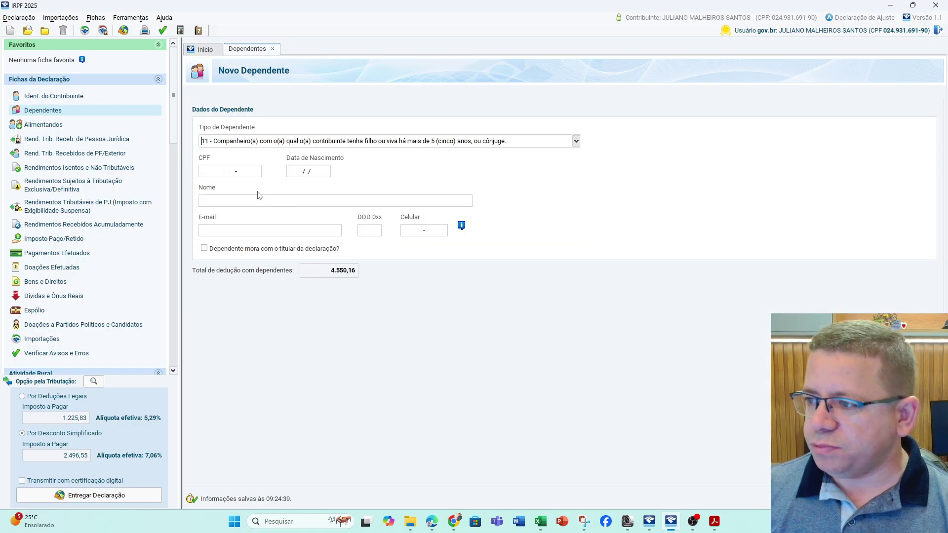
click(576, 142)
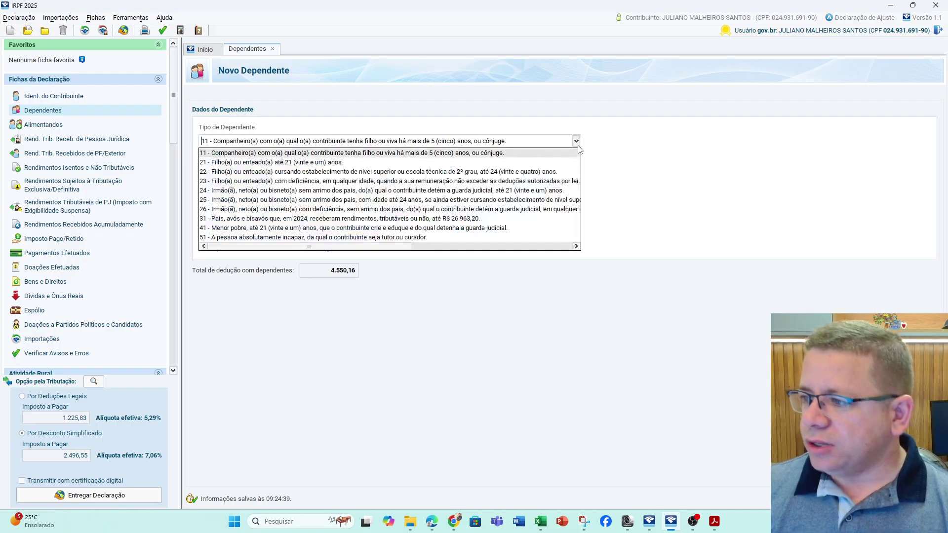
click(513, 160)
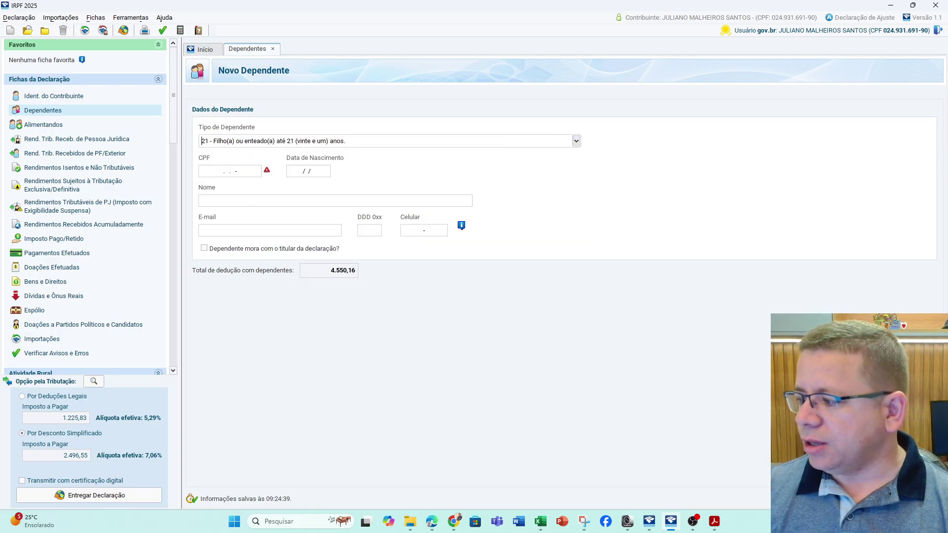
key(Escape)
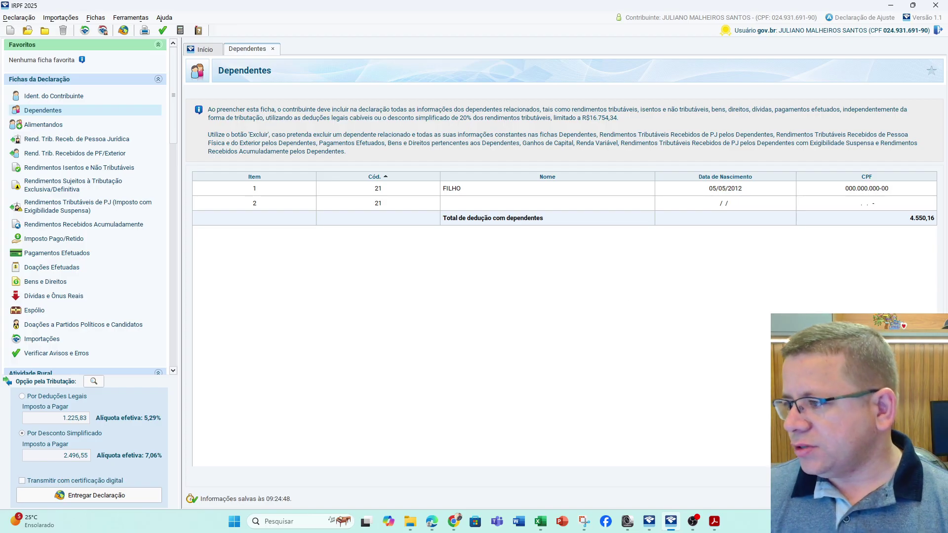
Start another new dependent to review the available dependent types, leave it without choosing one, and select the first listed dependent
click(839, 478)
click(575, 141)
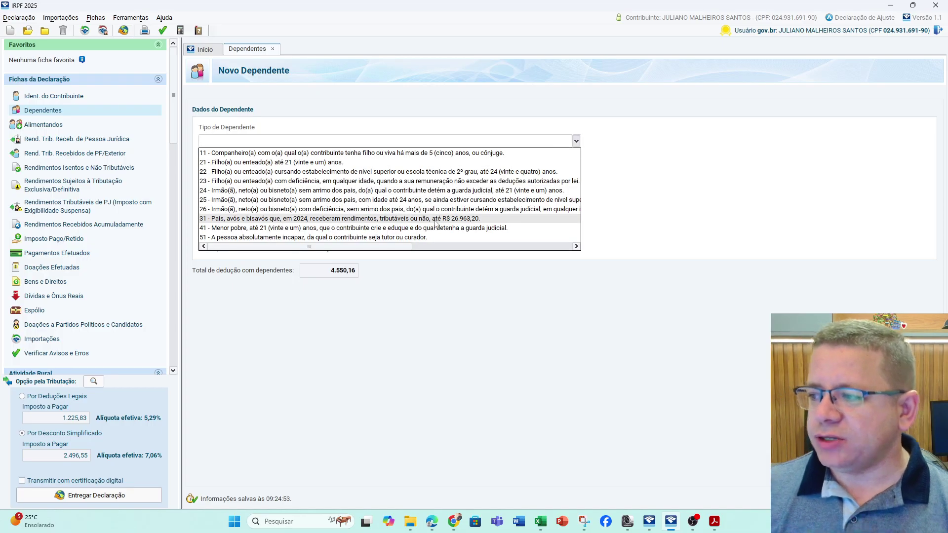
key(Escape)
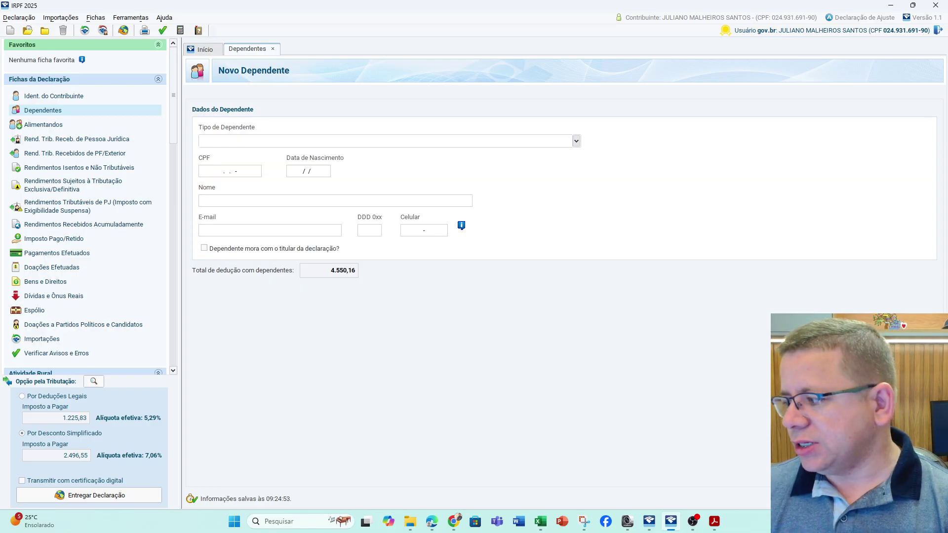
key(Escape)
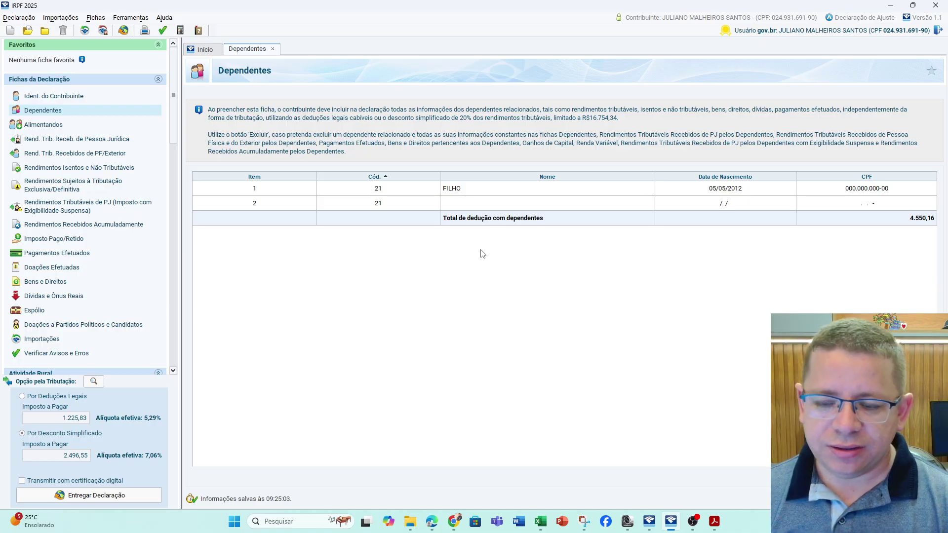
click(505, 196)
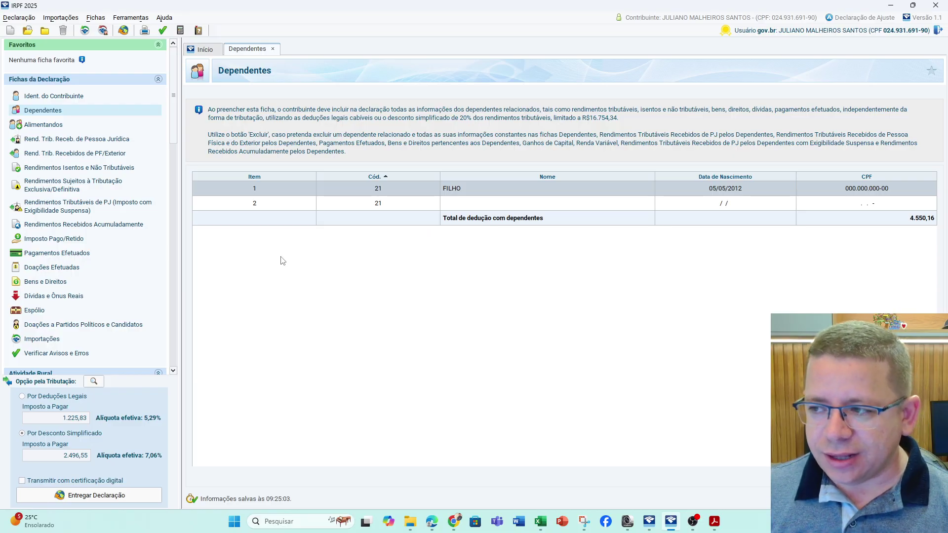
Start a new entry for dependents' taxable income received from a Pessoa Jurídica and view the dependent choices
click(111, 143)
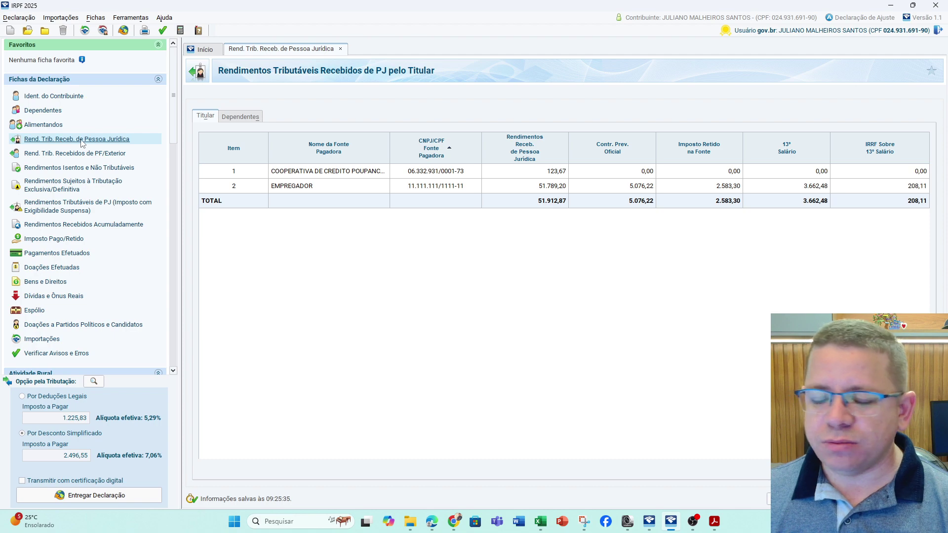
click(247, 120)
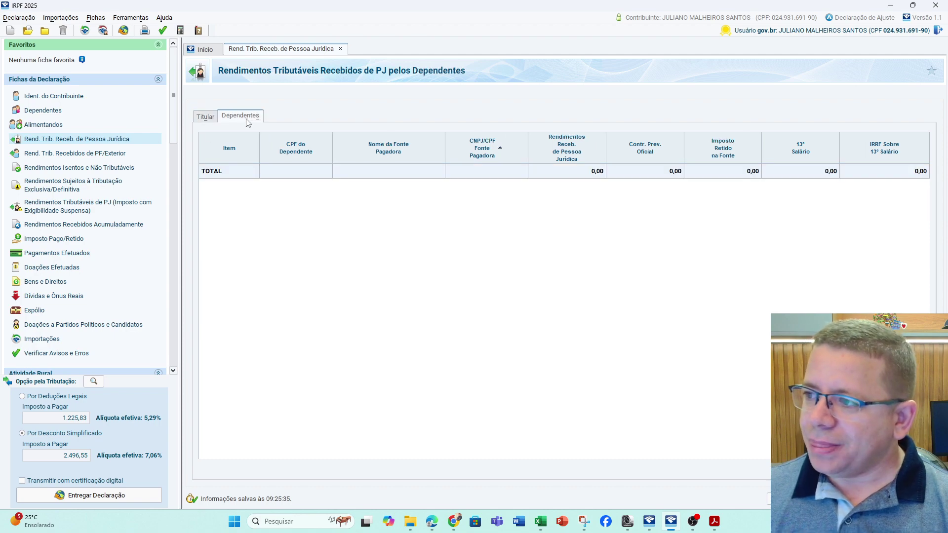
click(790, 498)
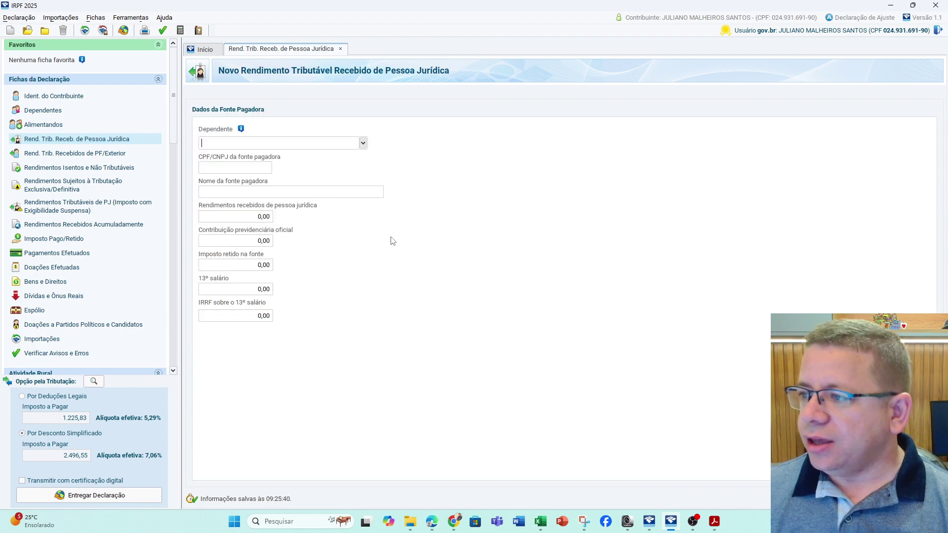
click(363, 143)
click(363, 143)
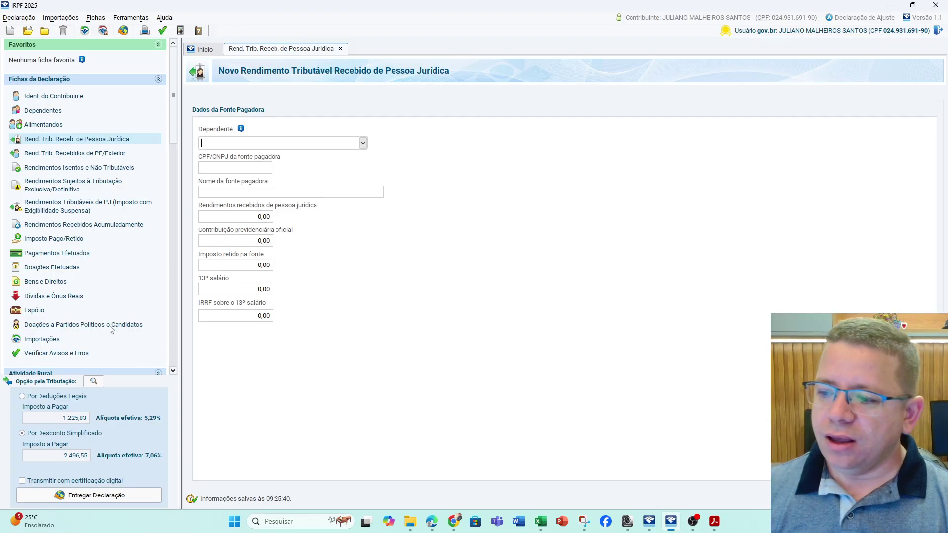
Compare the tax due by legal deductions with the tax due by simplified discount
click(88, 419)
click(77, 455)
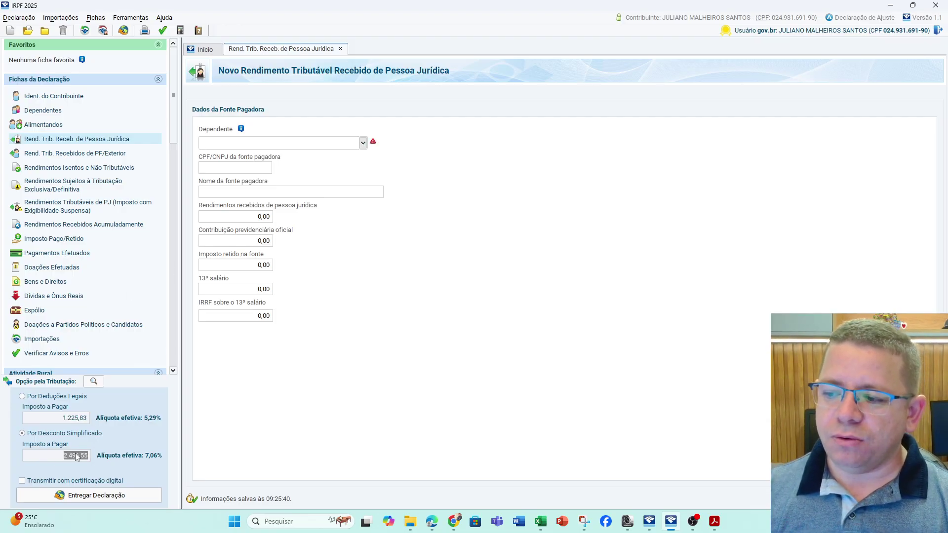
click(73, 421)
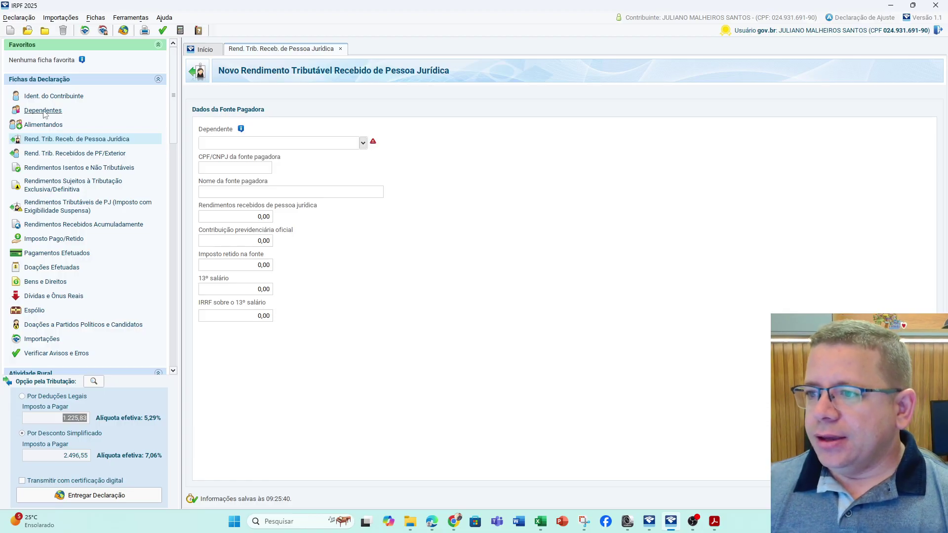
Start a new alimentando entry, try the different process types, and select Decisão judicial, leaving the other fields blank
click(40, 127)
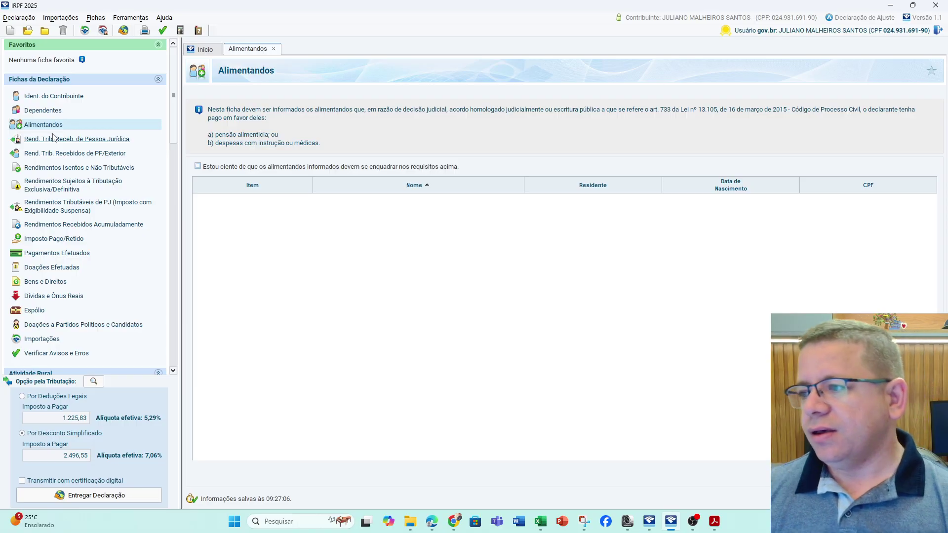
click(839, 472)
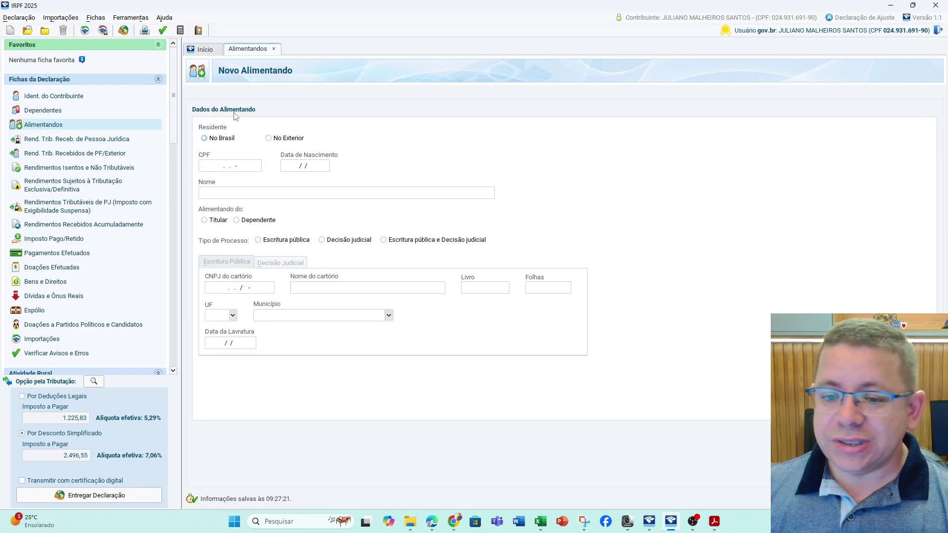
click(275, 241)
click(321, 241)
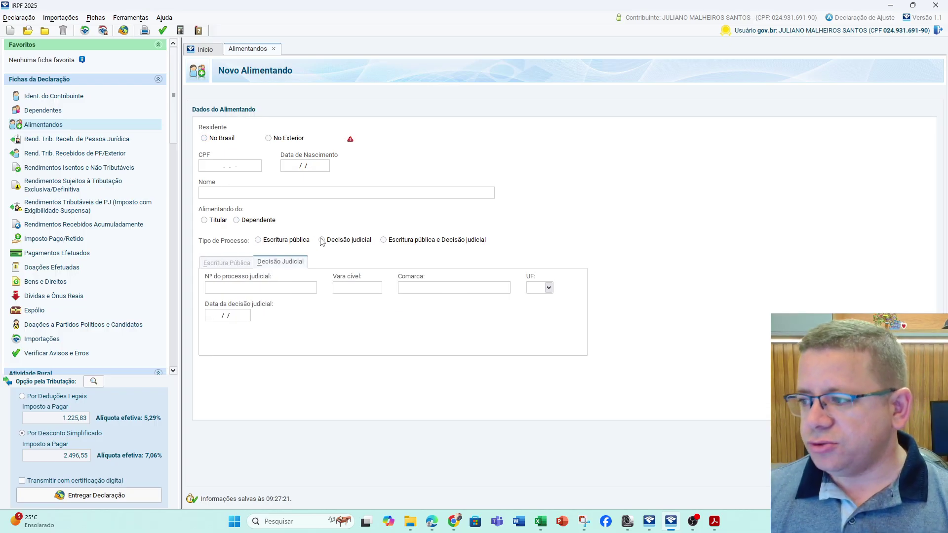
click(426, 242)
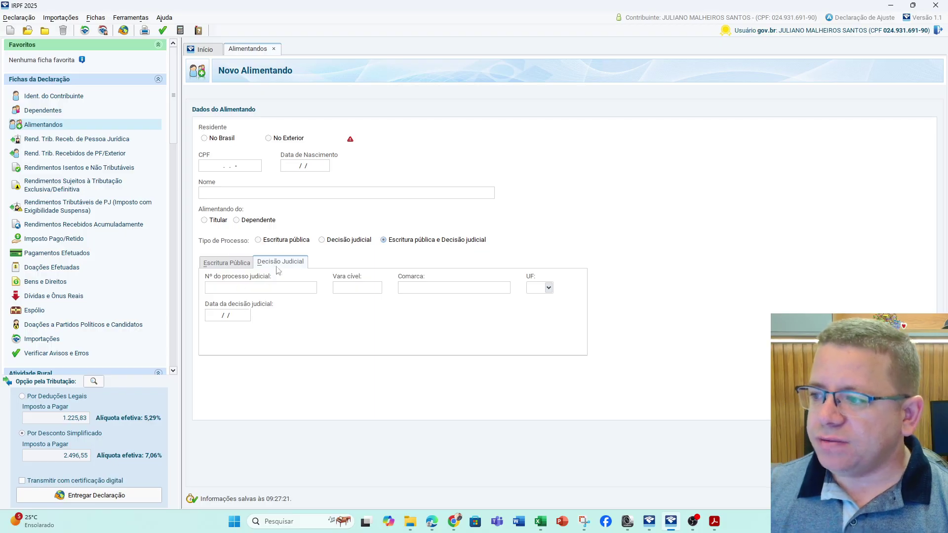
click(352, 241)
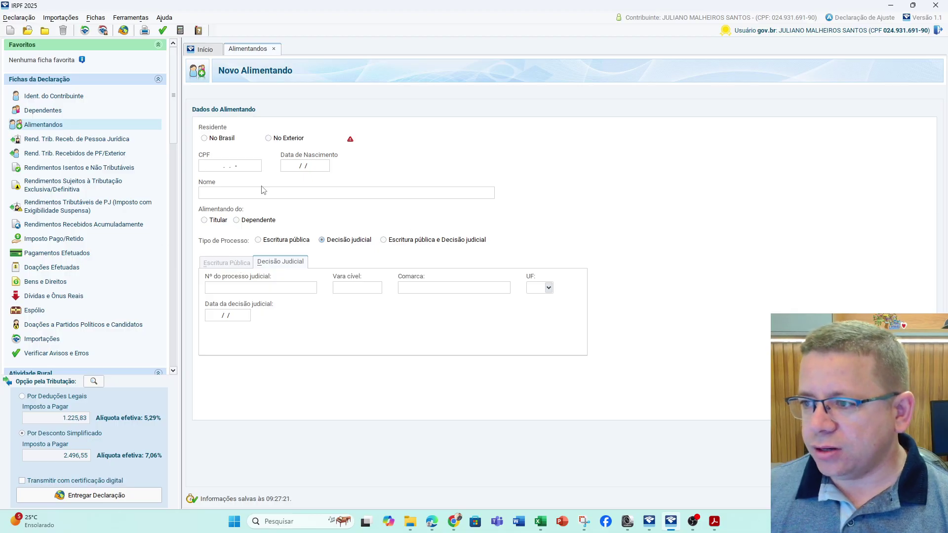
View the titular's taxable income received from Pessoa Jurídica
click(104, 141)
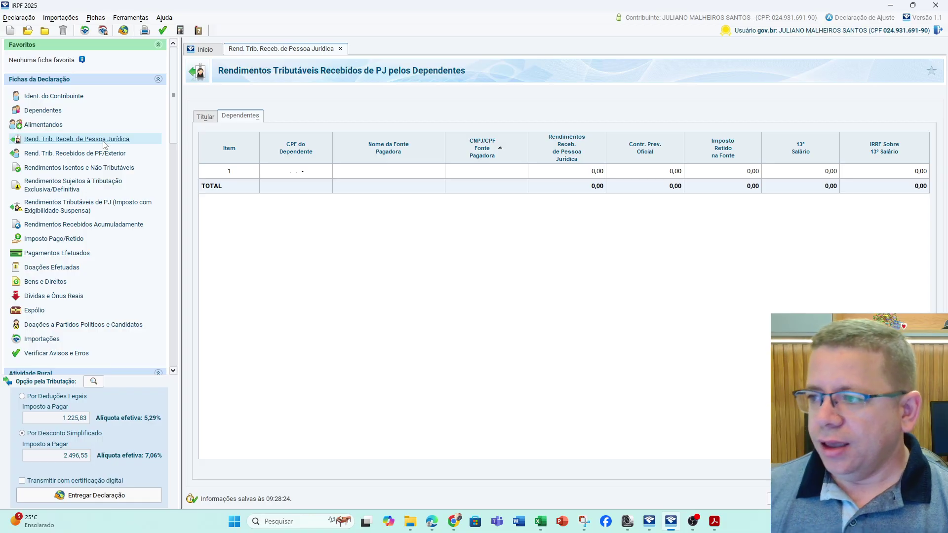
click(205, 118)
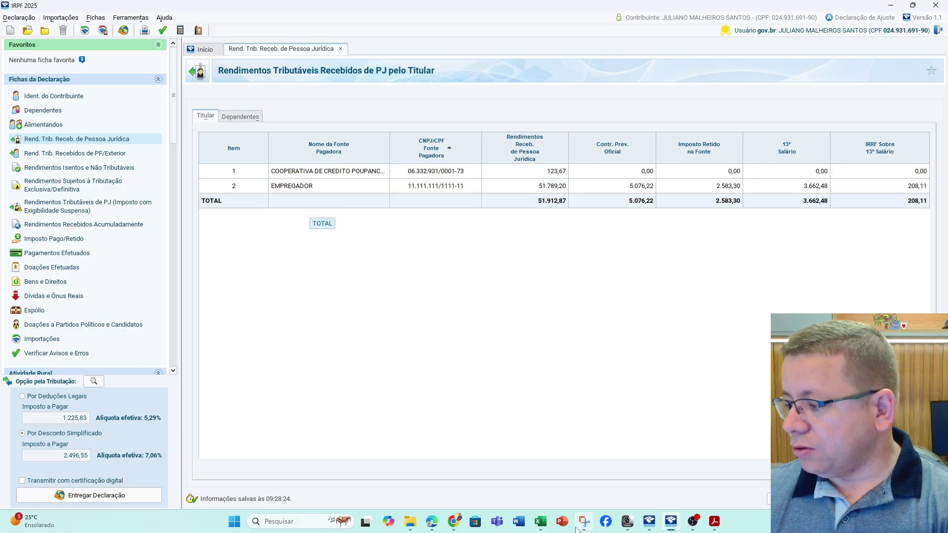
Switch to Chrome and search Google for "tabela progressiva ir 2025" in a new tab
mouse_move(452, 530)
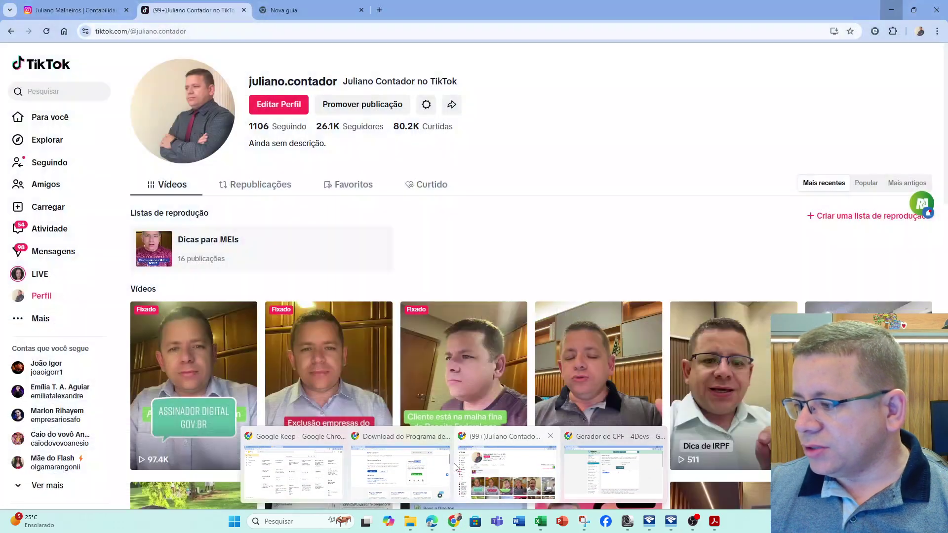
click(400, 471)
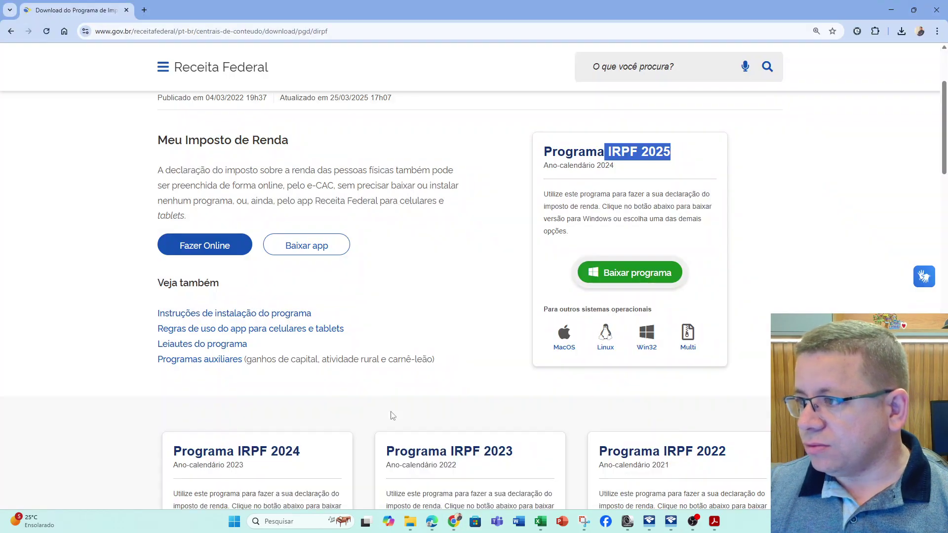
click(144, 10)
click(148, 31)
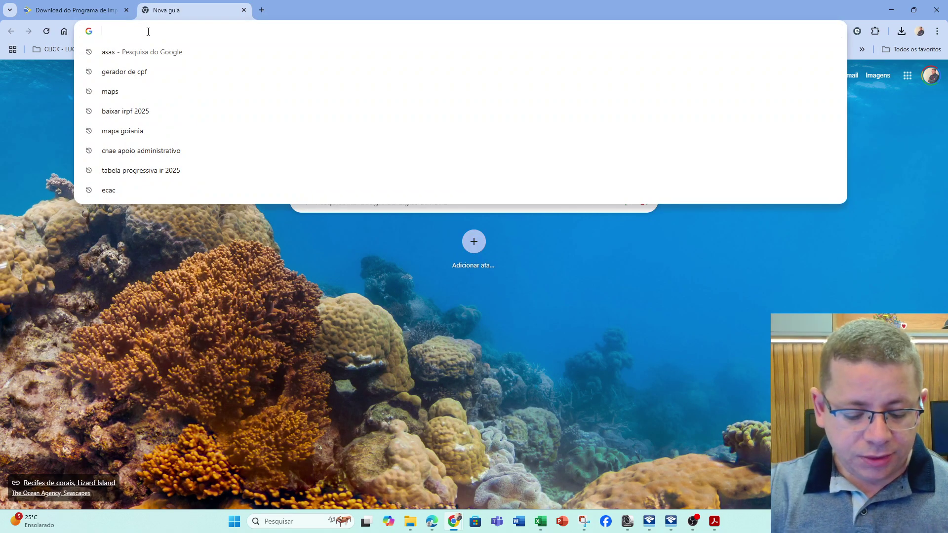
text(TABELA PROG)
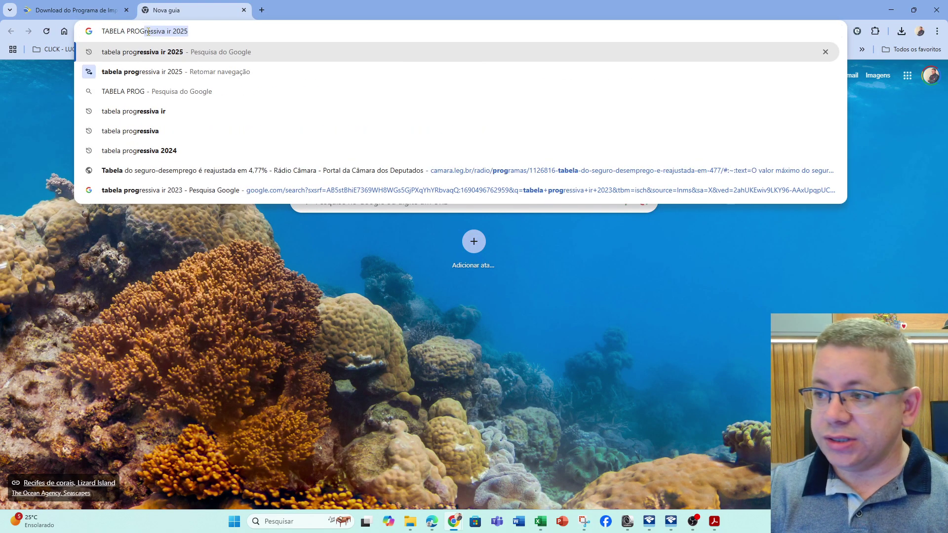
text(RE)
key(Return)
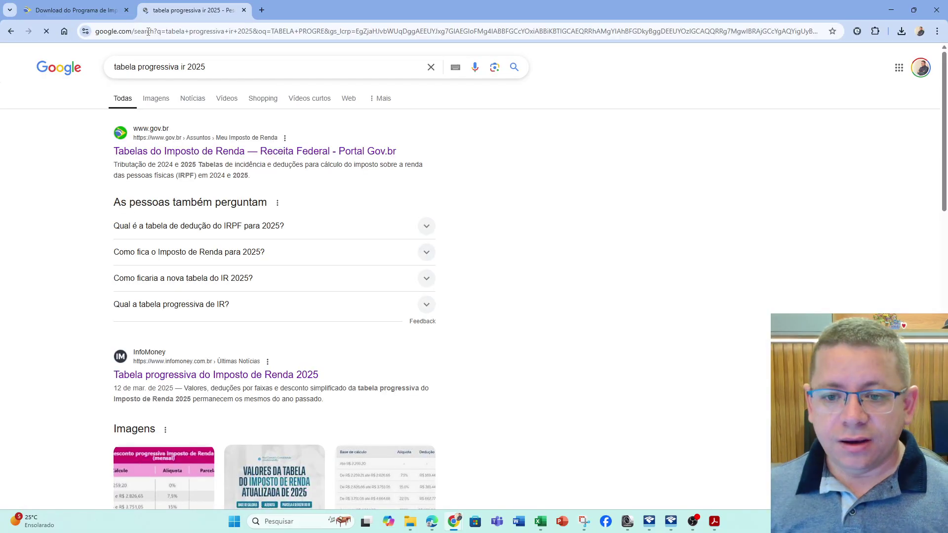
Open Receita Federal's Tributação de 2024 e 2025 page and examine the enlarged Incidência mensal table with its rates and deductions
click(257, 156)
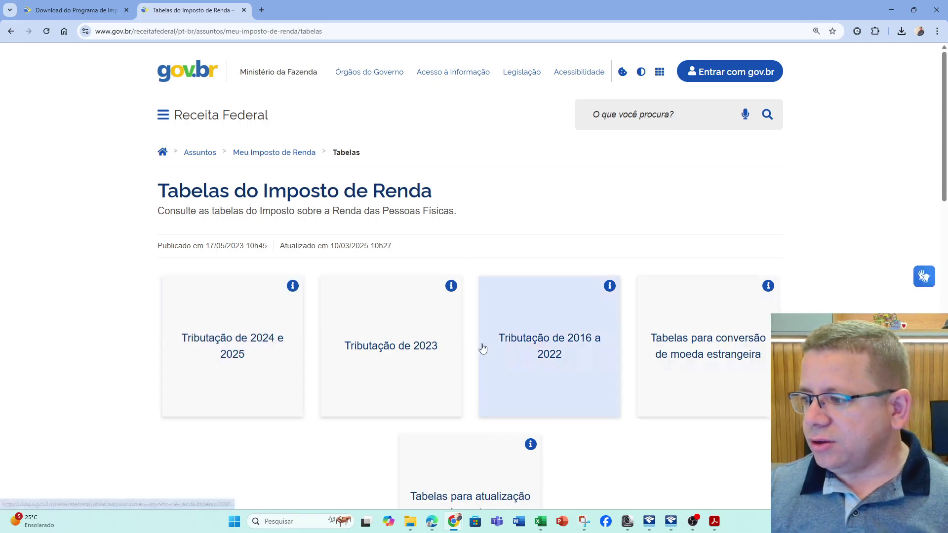
click(232, 346)
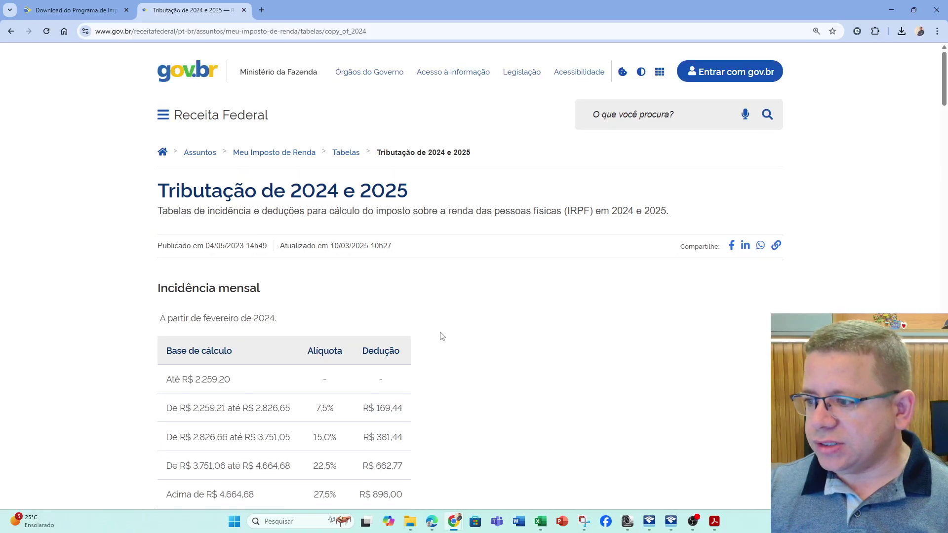
ctrl+scroll(441, 336, up, 3)
scroll(442, 336, down, 1)
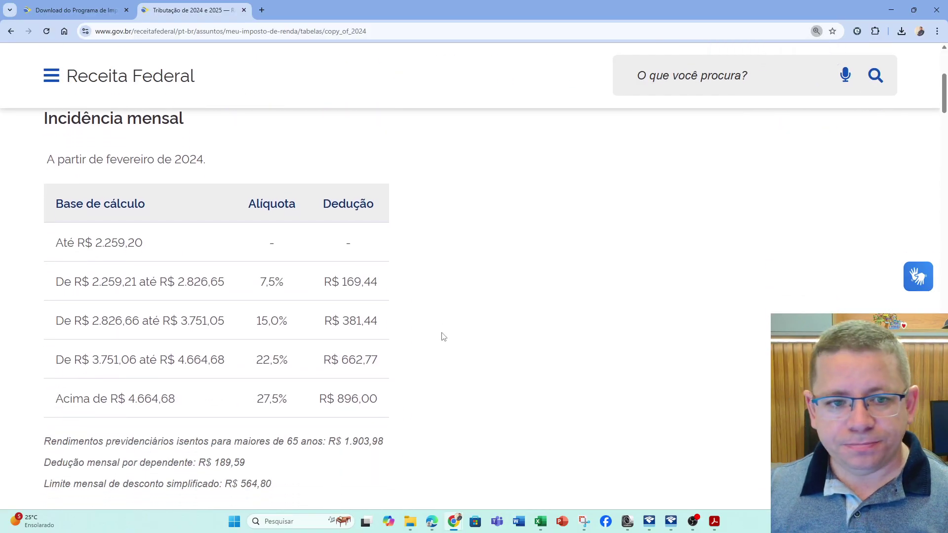
scroll(443, 337, down, 1)
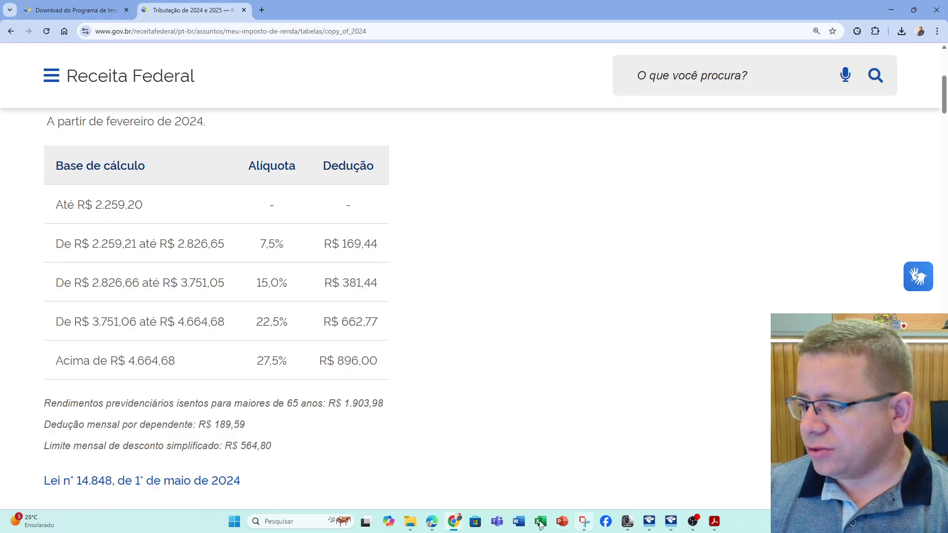
Open the Windows Calculadora beside the monthly table and multiply 1412 by 2
click(279, 522)
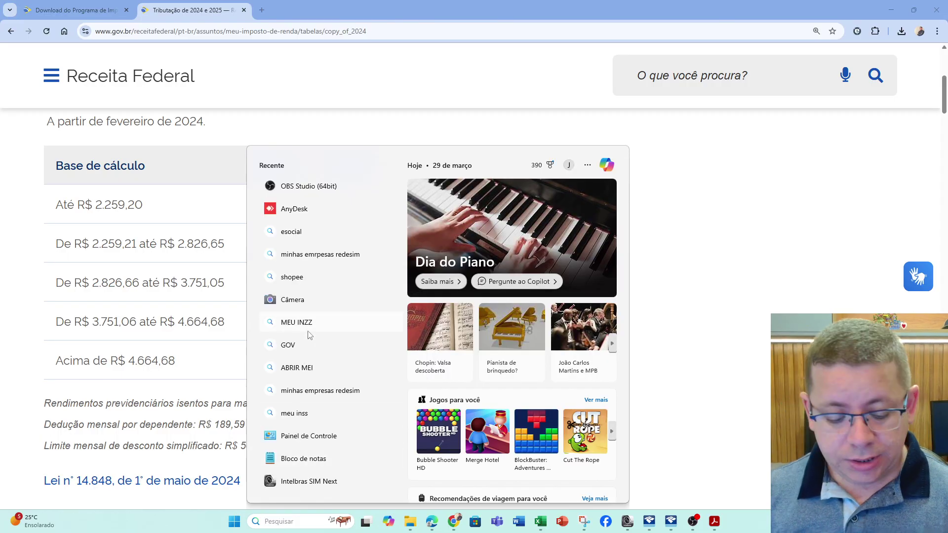
text(CAL)
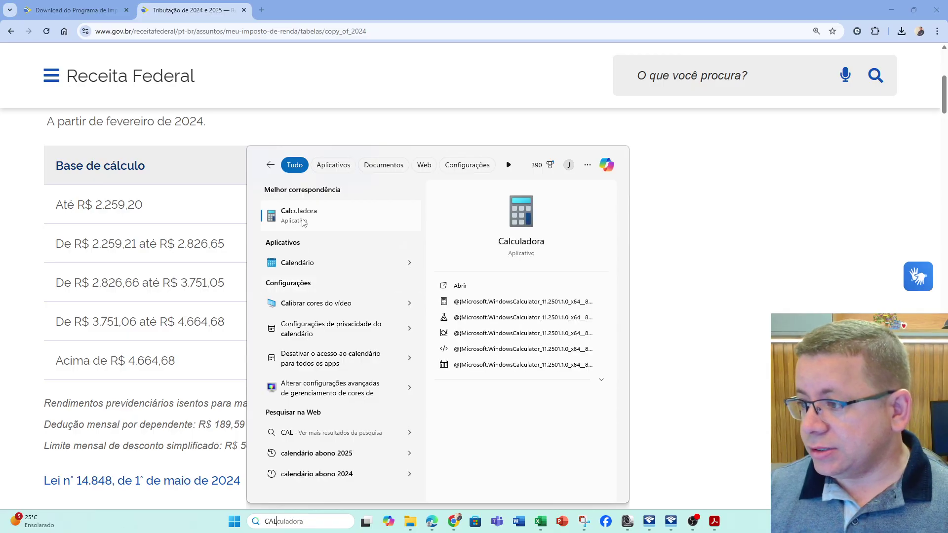
click(305, 214)
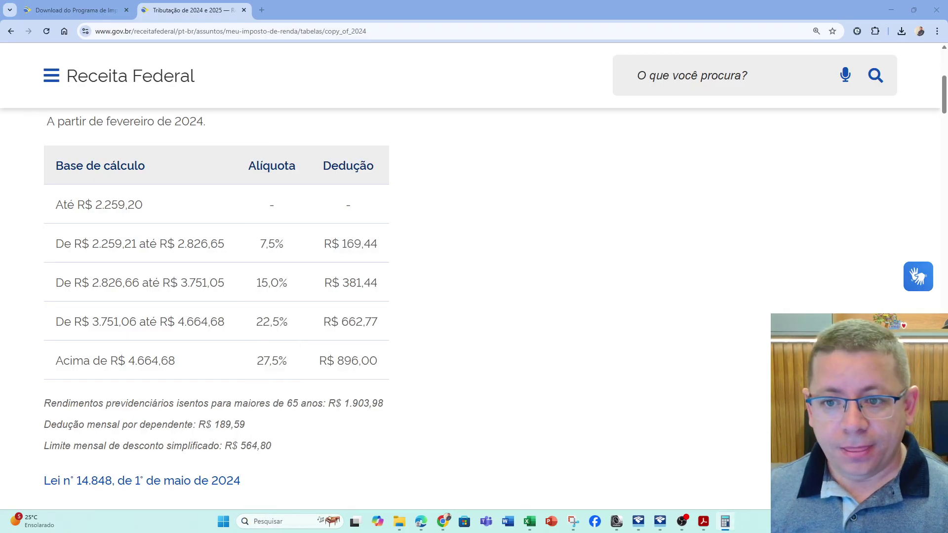
drag(449, 120, 470, 135)
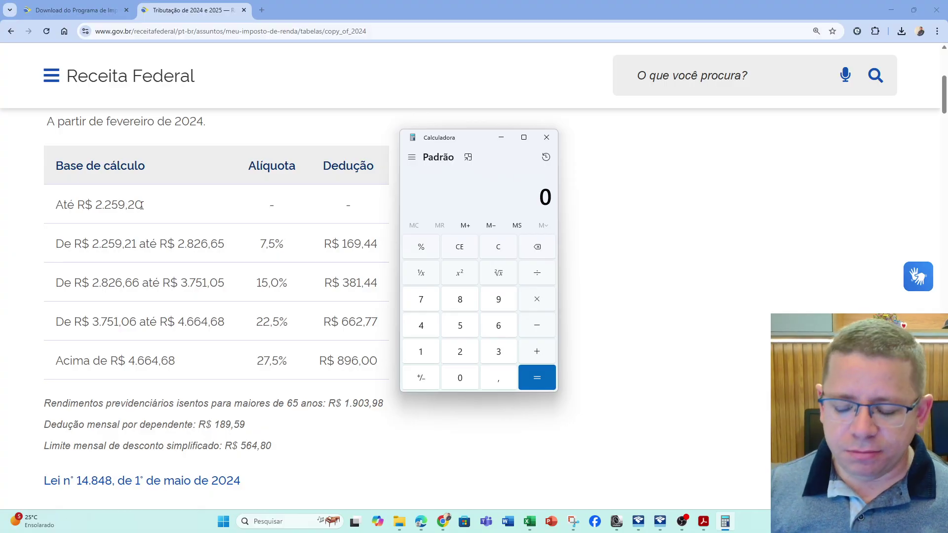
text(1412)
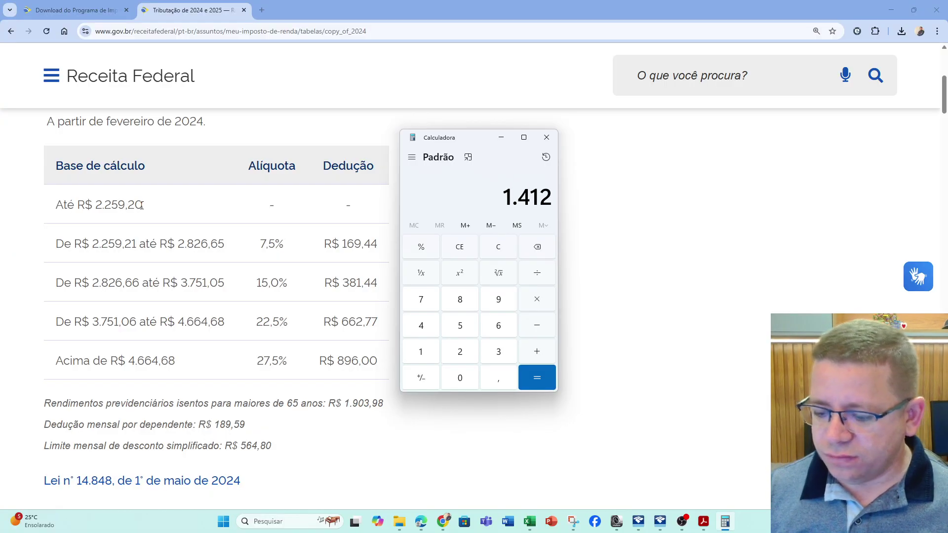
text(*2)
key(Return)
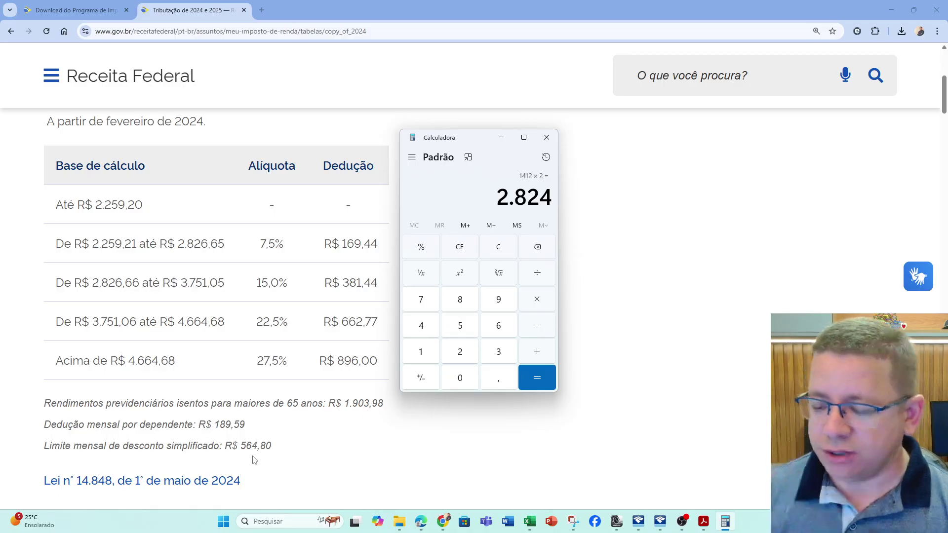
Calculate 20% of the doubled minimum wage to check the monthly simplified discount limit
click(537, 306)
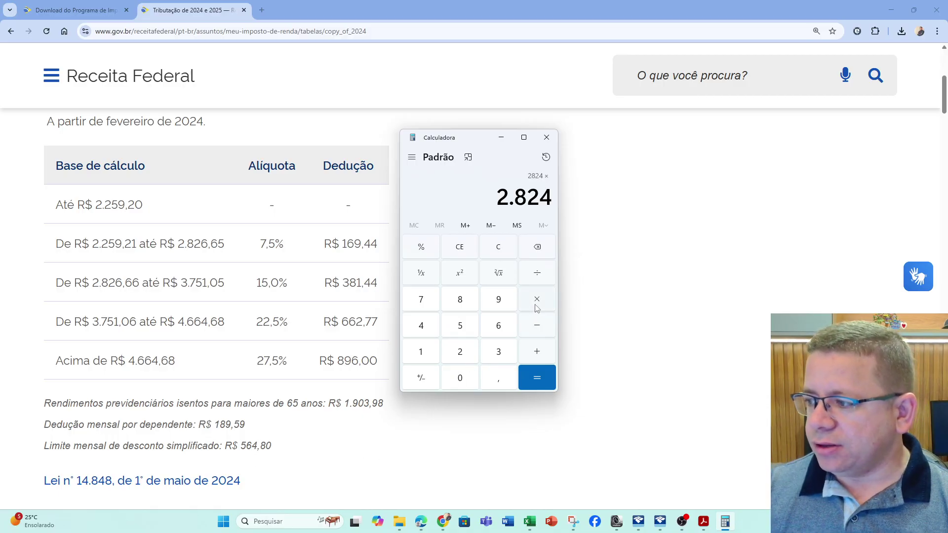
text(20)
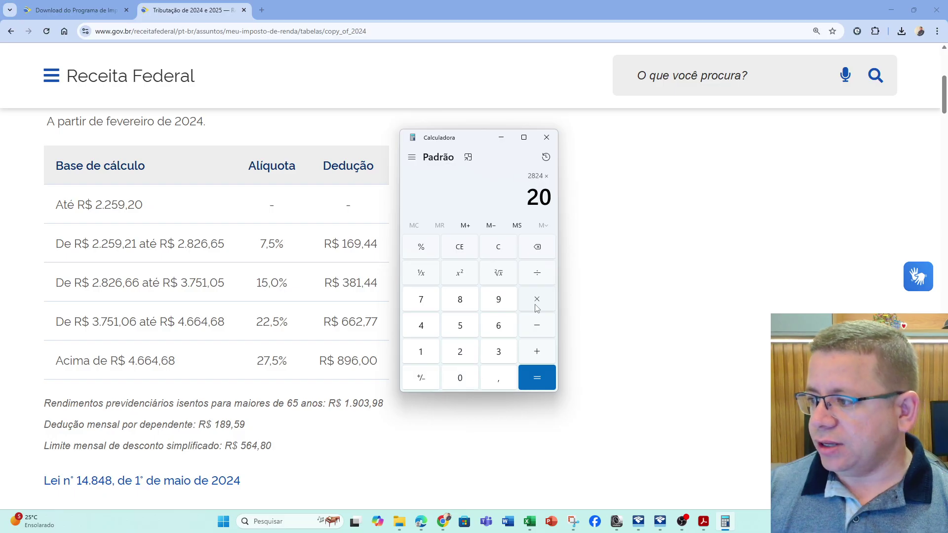
click(433, 252)
key(Return)
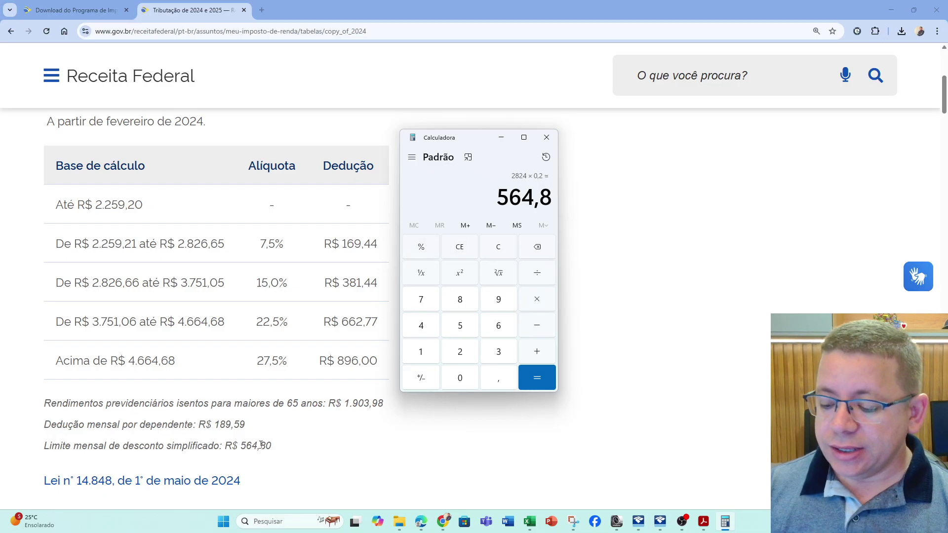
key(minus)
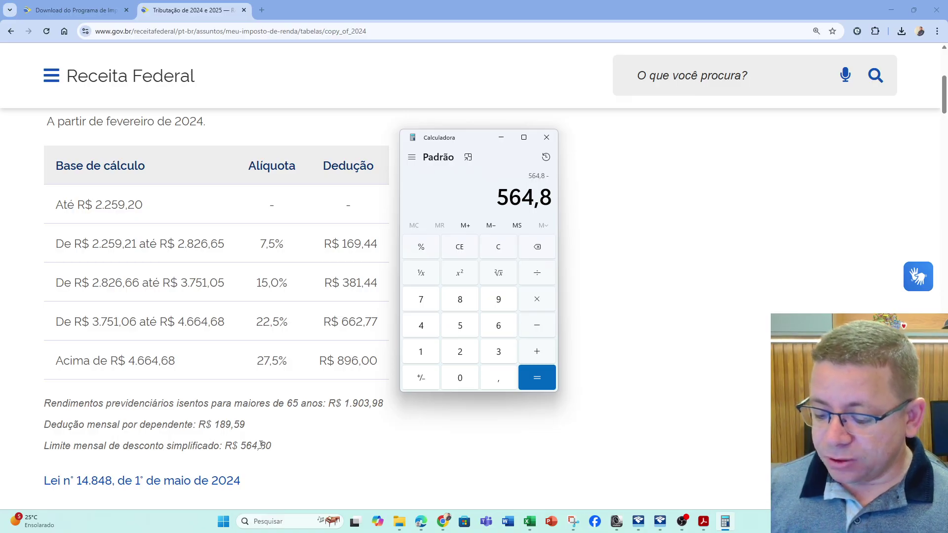
text(2428)
key(Return)
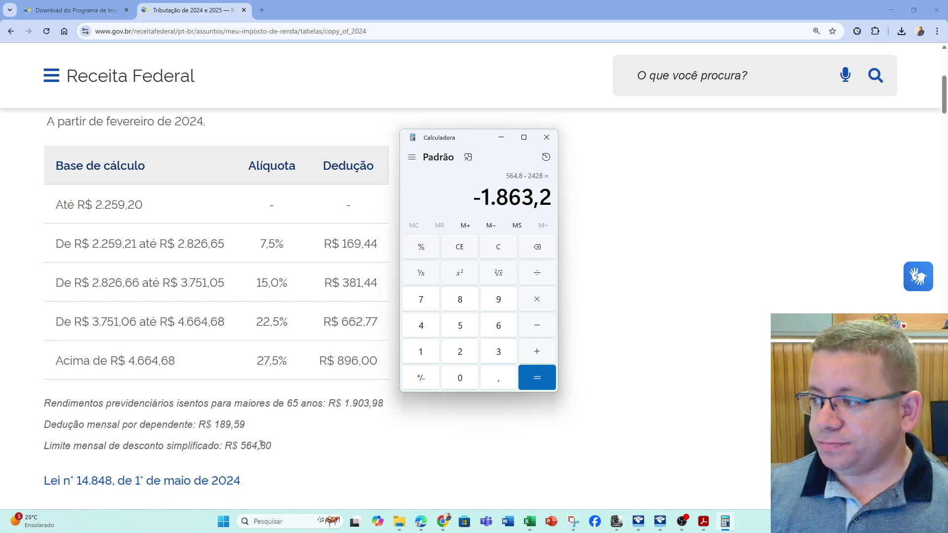
key(Escape)
Multiply 1412 by 2 and subtract 564,8 to check the monthly exemption limit
text(1412)
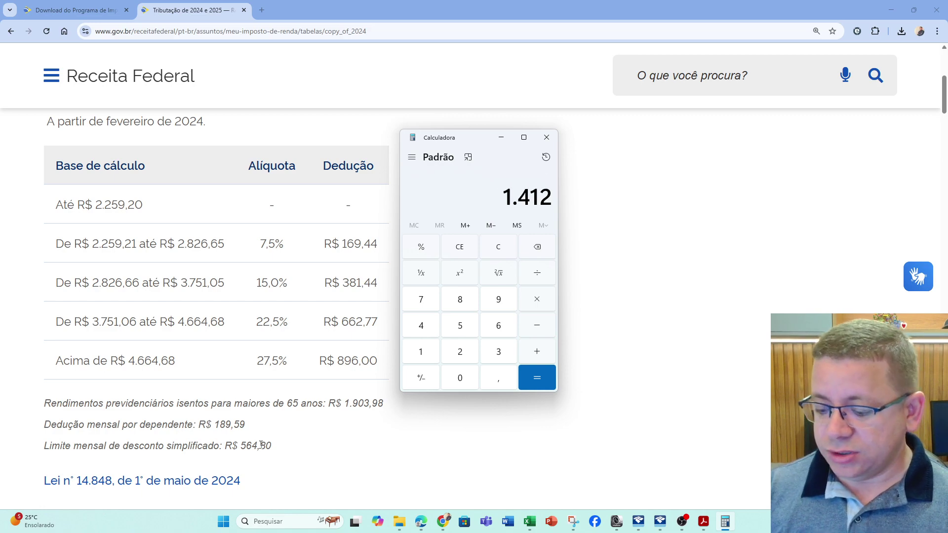
key(asterisk)
text(12)
key(BackSpace)
key(BackSpace)
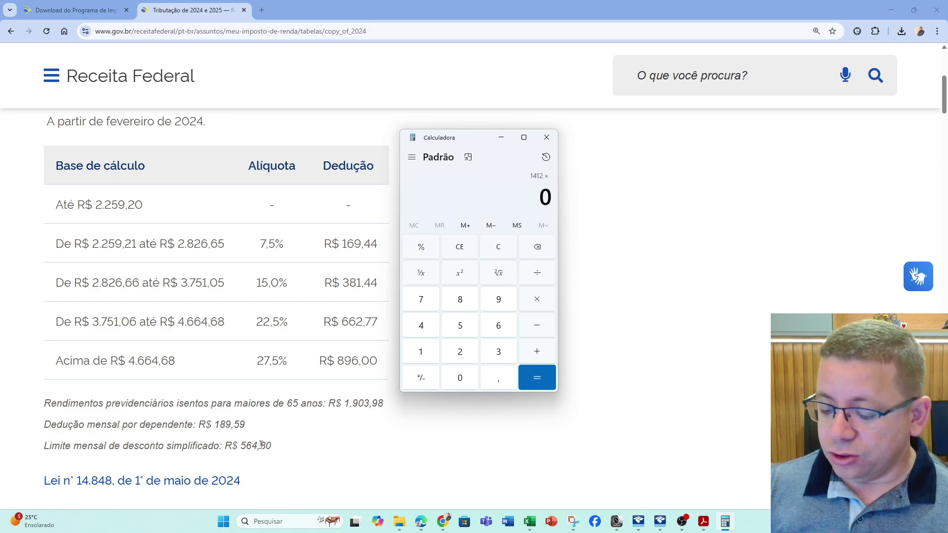
text(2)
key(Return)
key(minus)
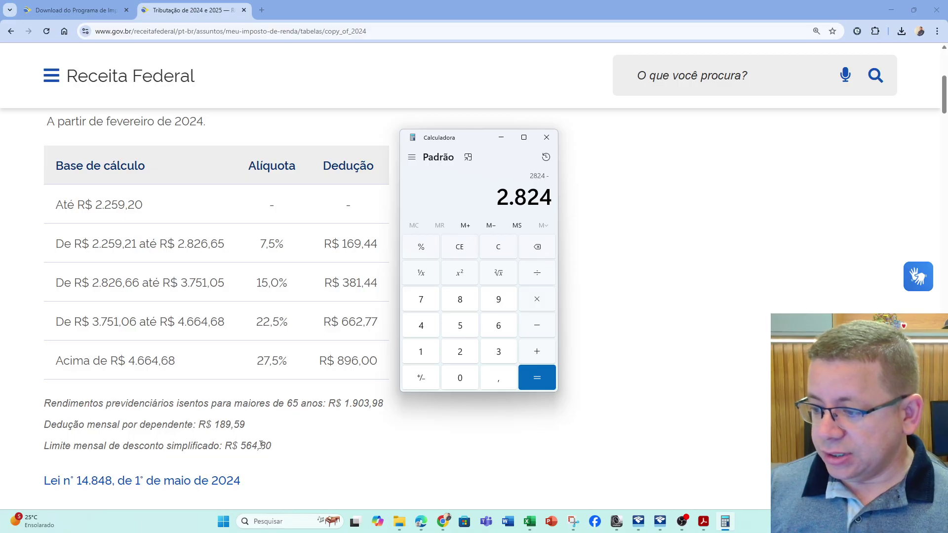
text(564,8)
key(Return)
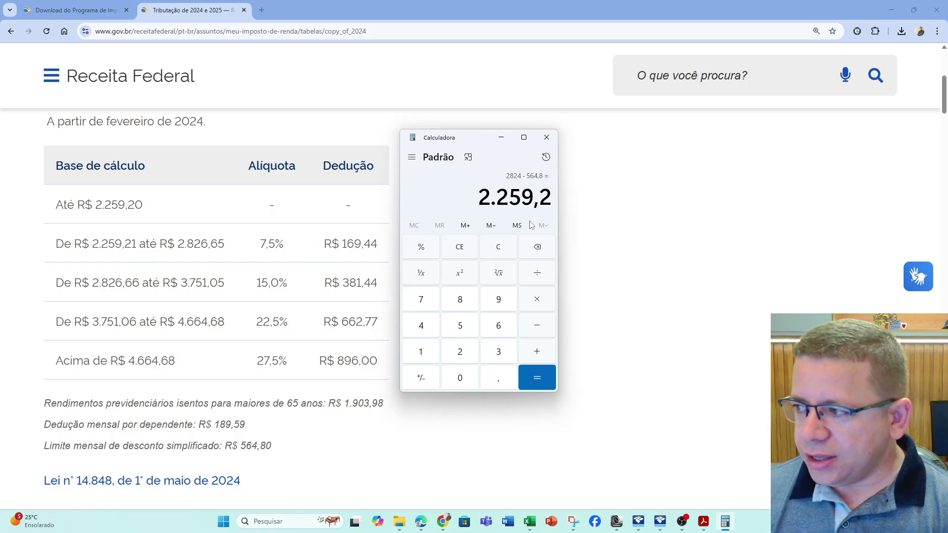
Clear the calculator and compute 15% of 3500 using the third bracket's rate
click(531, 241)
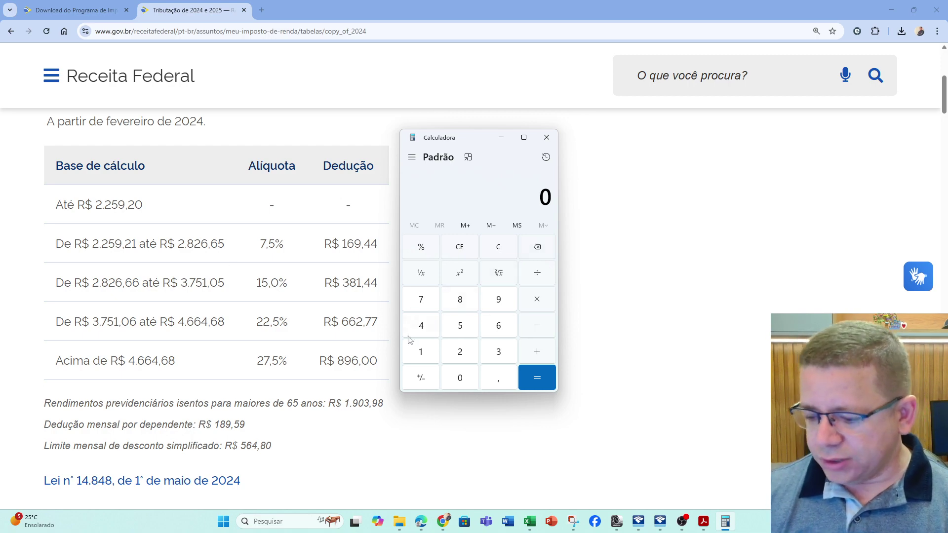
text(3500)
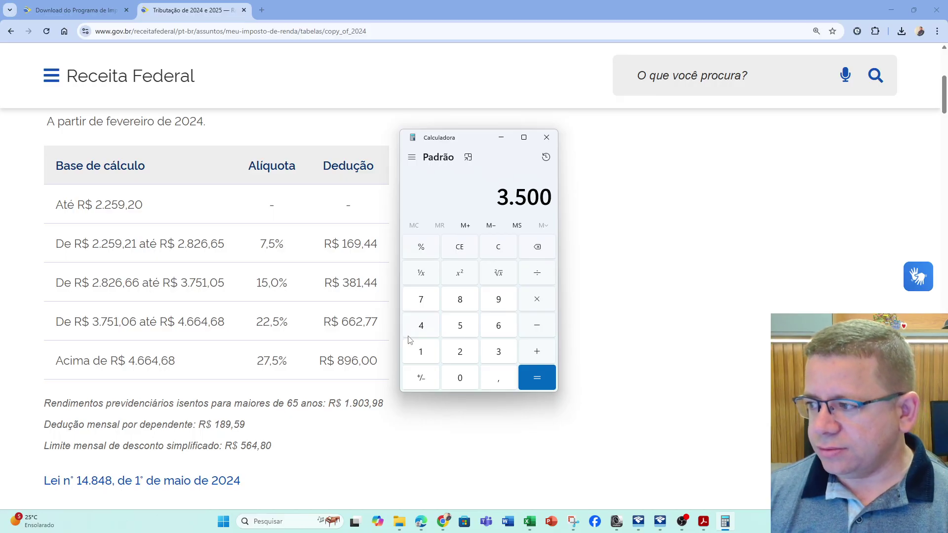
click(538, 304)
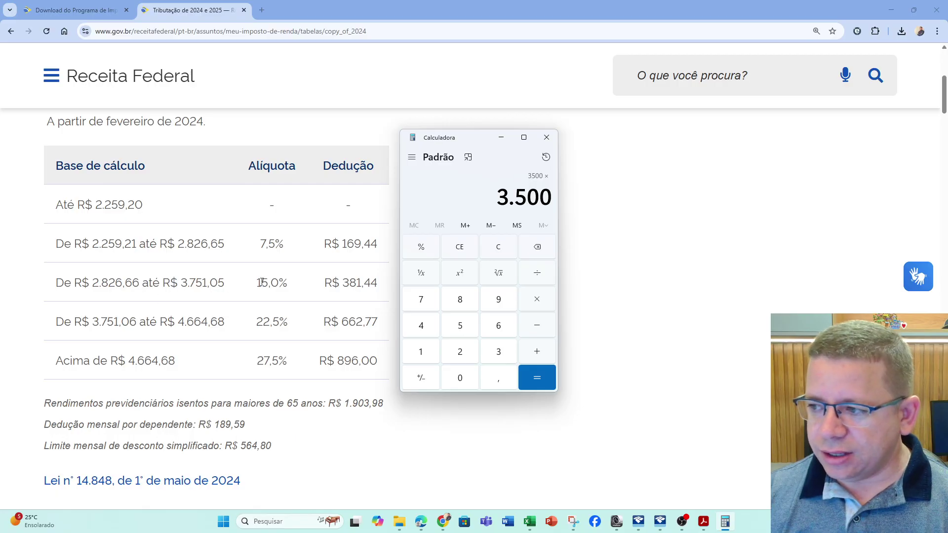
click(420, 348)
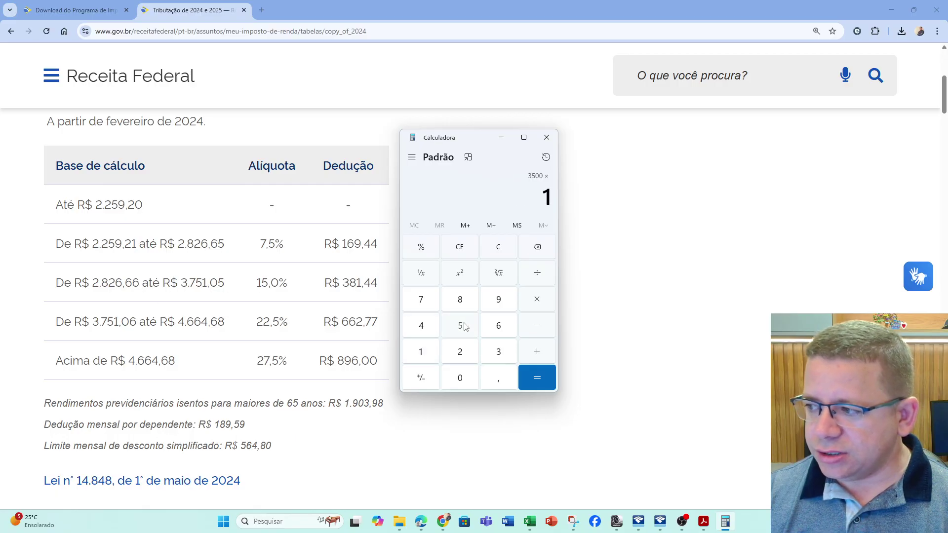
click(465, 326)
click(428, 253)
key(Return)
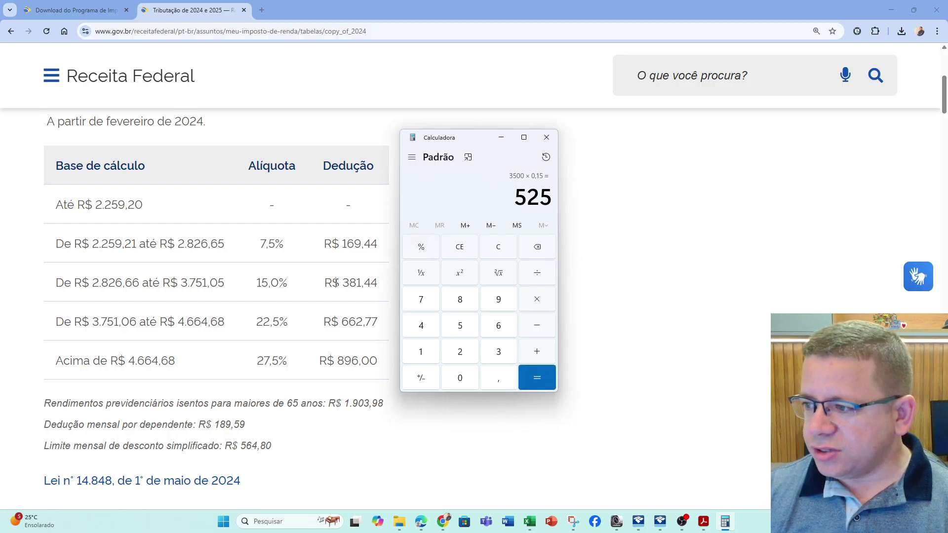
Subtract the third bracket's deduction of 381,44 from the calculated 15% amount
click(539, 330)
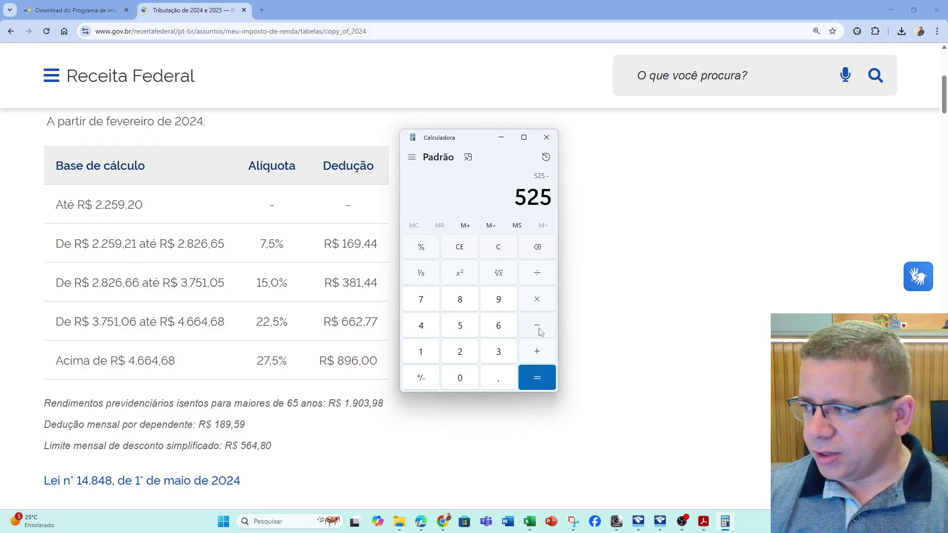
text(381,44)
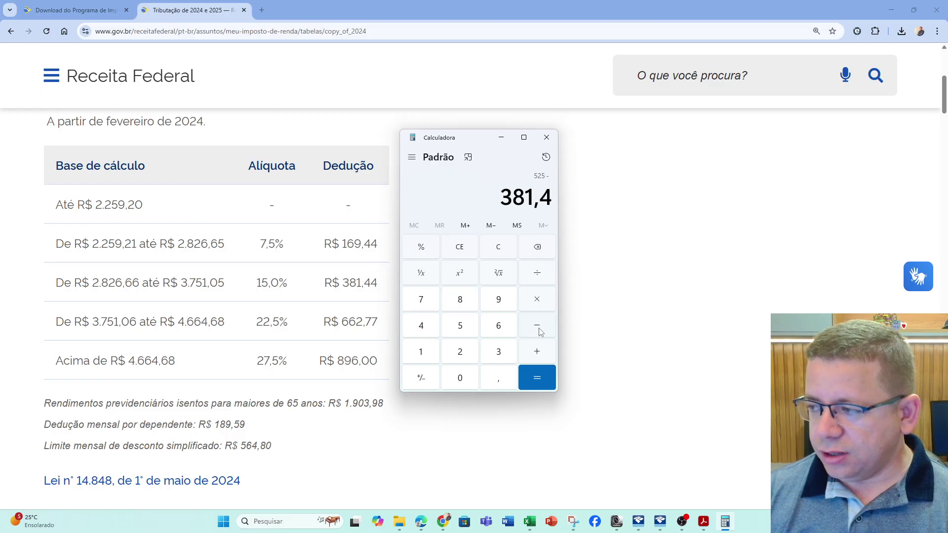
key(Return)
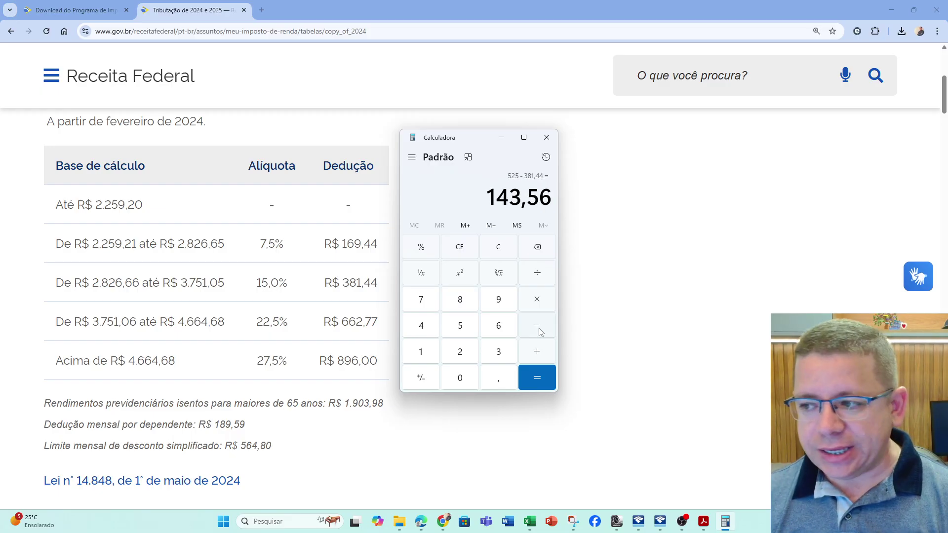
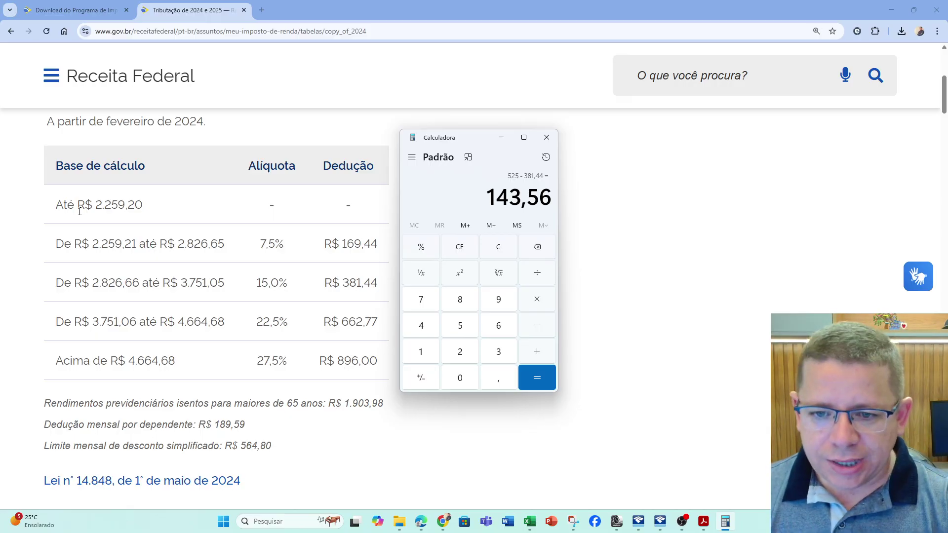
Search the web in a new tab for "aliquota efetiva receita federal" and open the Simulador de alíquotas efetivas
click(315, 10)
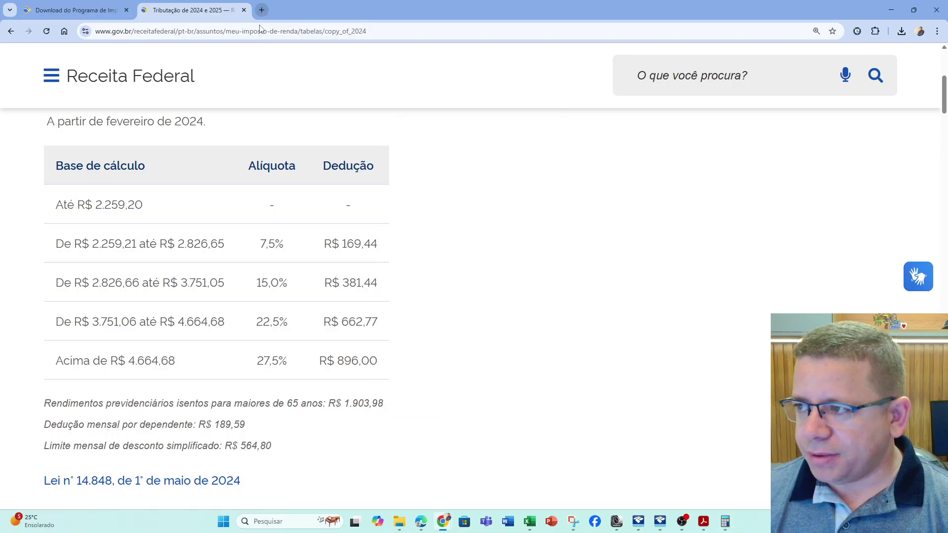
click(261, 9)
click(260, 33)
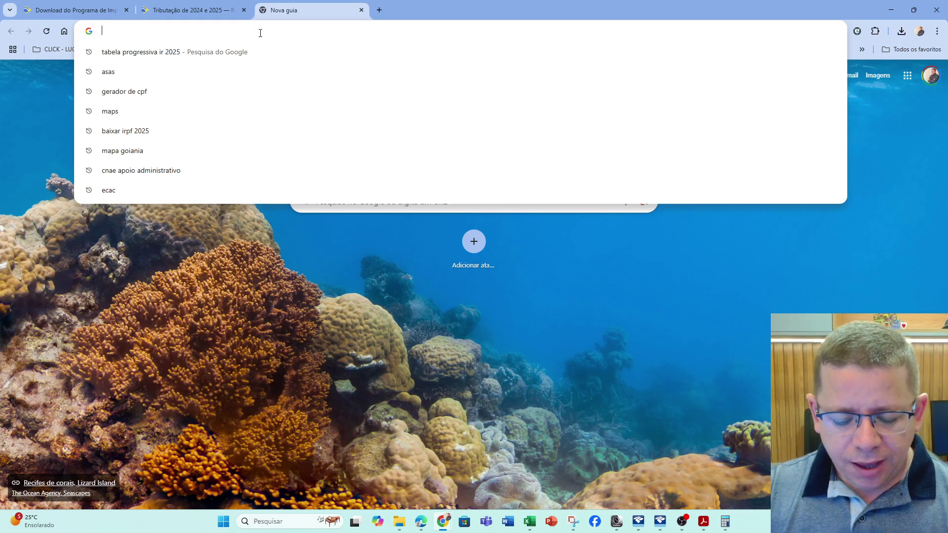
text(ALIQUOTSA )
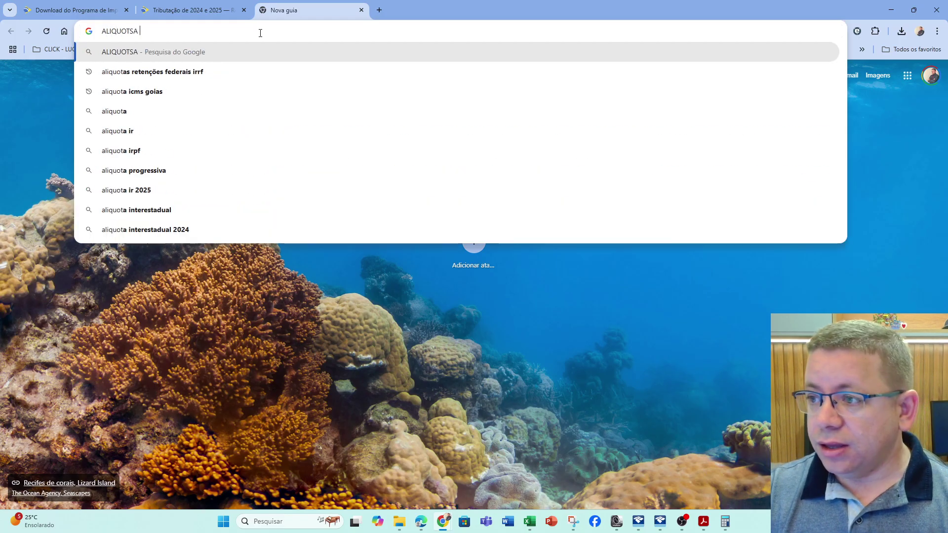
text(IR)
key(BackSpace)
key(BackSpace)
key(BackSpace)
key(BackSpace)
key(BackSpace)
text(A )
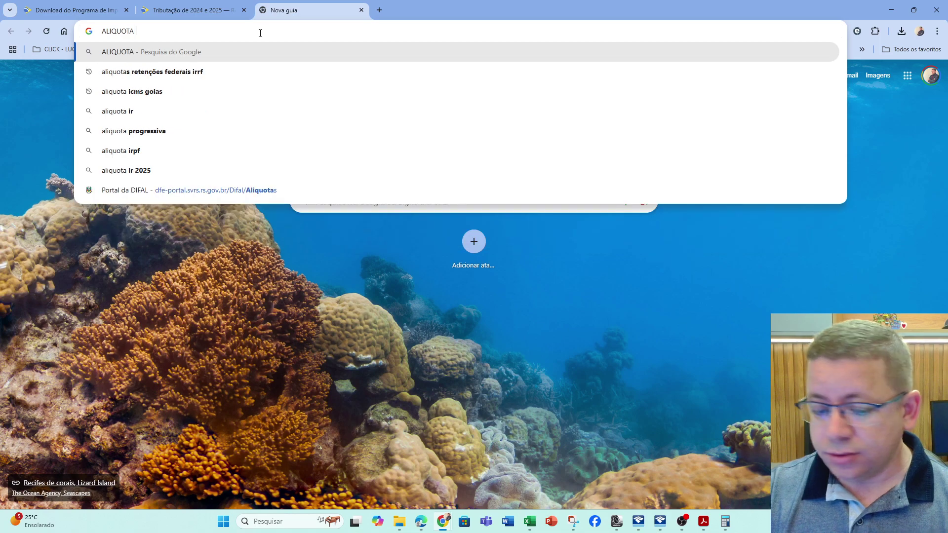
text(EFE)
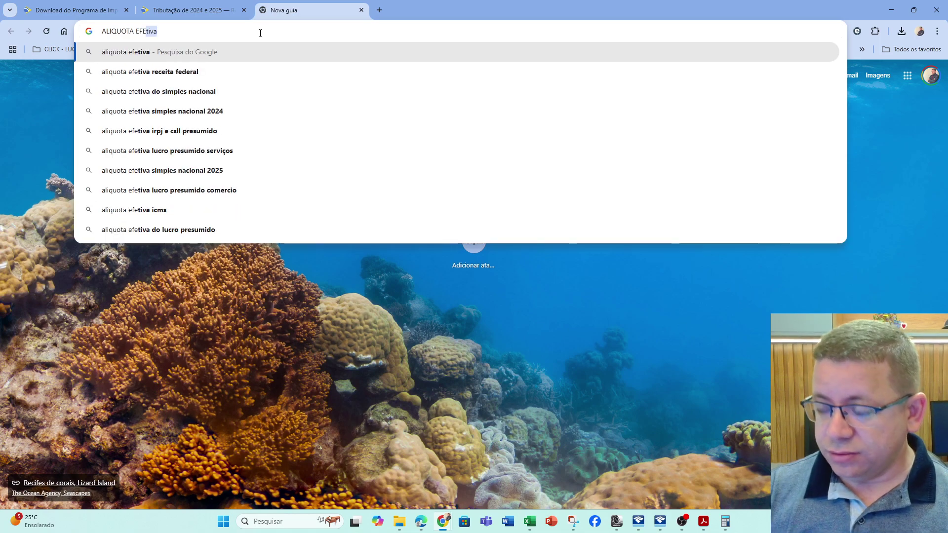
key(Down)
key(Return)
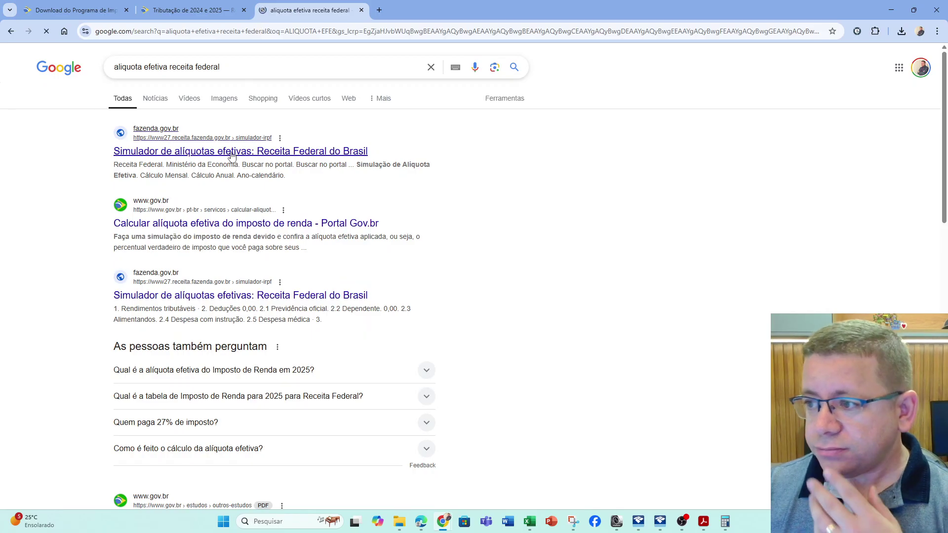
click(226, 156)
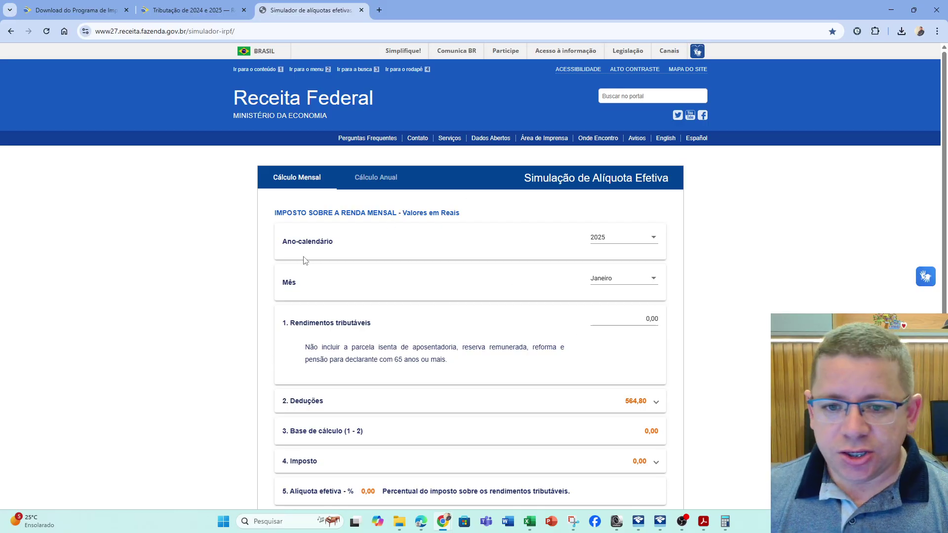
Enlarge the monthly simulation page and set Rendimentos tributáveis to 3.500,00
key(ctrl+plus)
key(ctrl+plus)
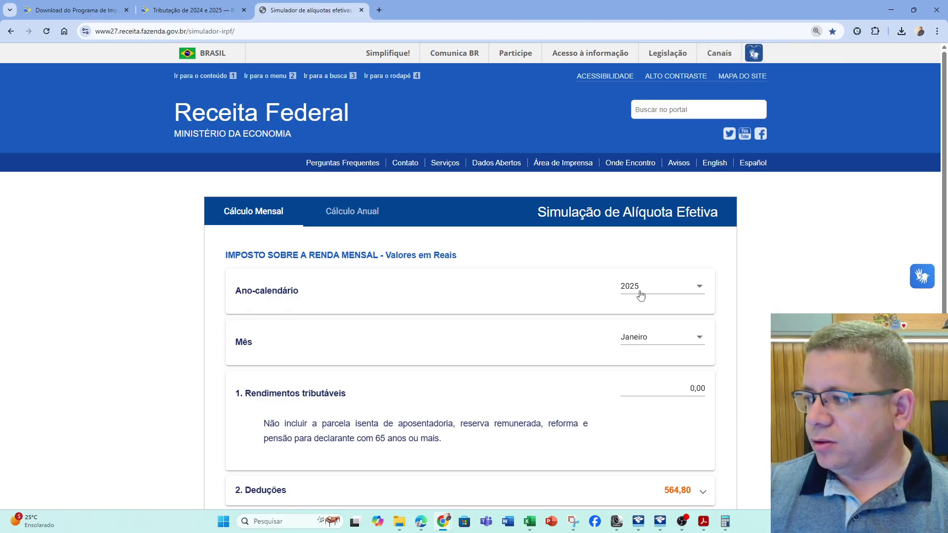
scroll(645, 339, down, 2)
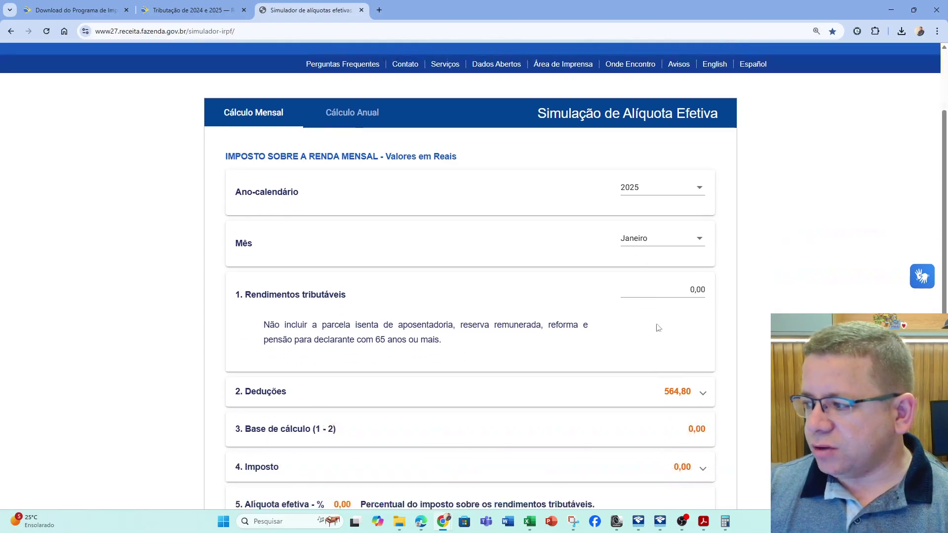
click(686, 291)
text(3.500,0)
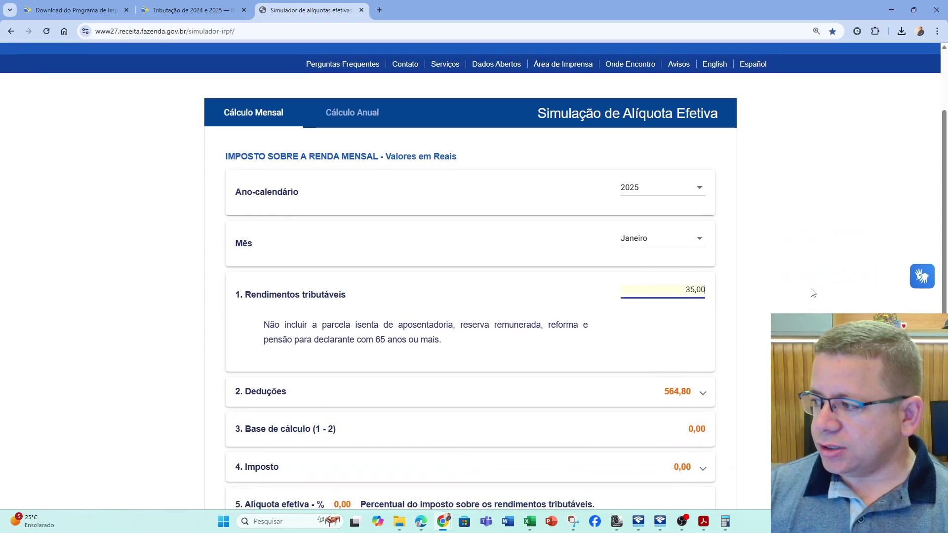
text(0)
click(797, 304)
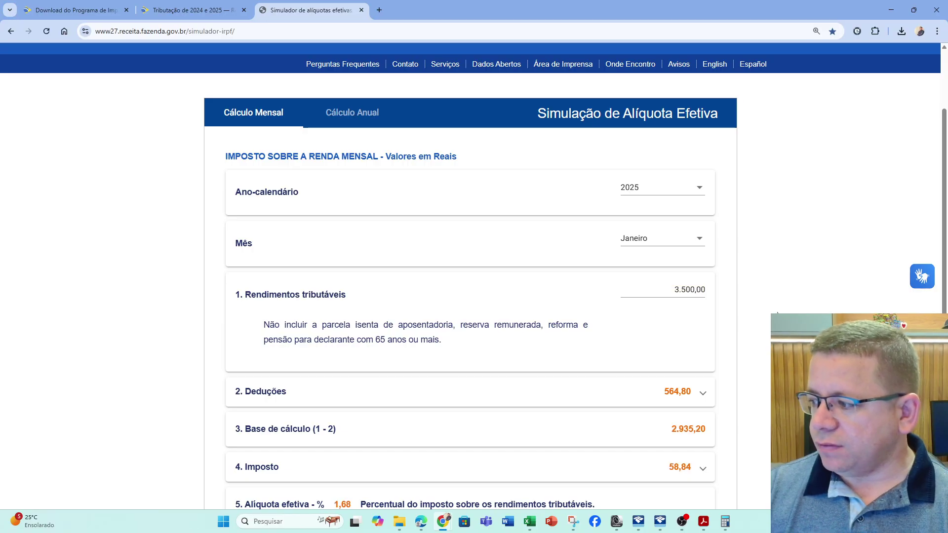
Expand the simulator's Deduções section, check its deduction items and collapse it again
scroll(689, 347, down, 2)
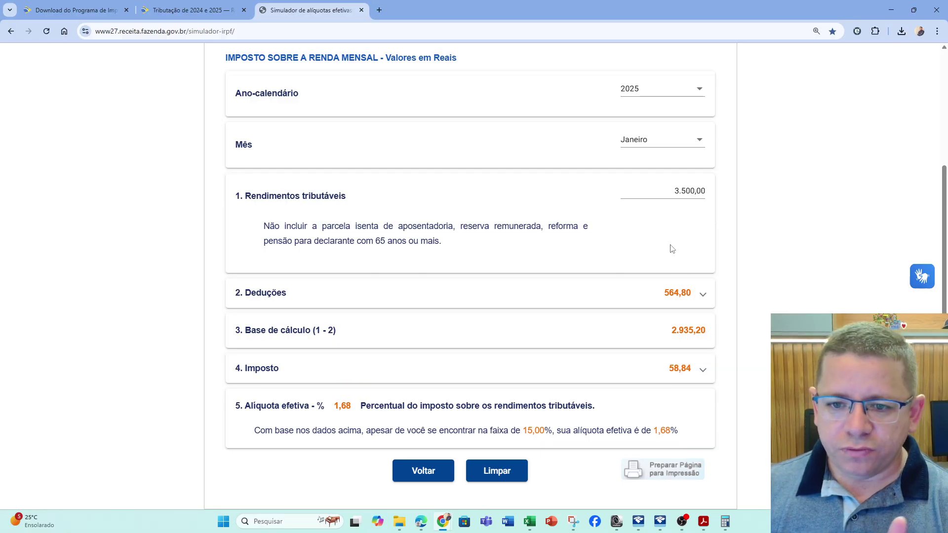
click(703, 295)
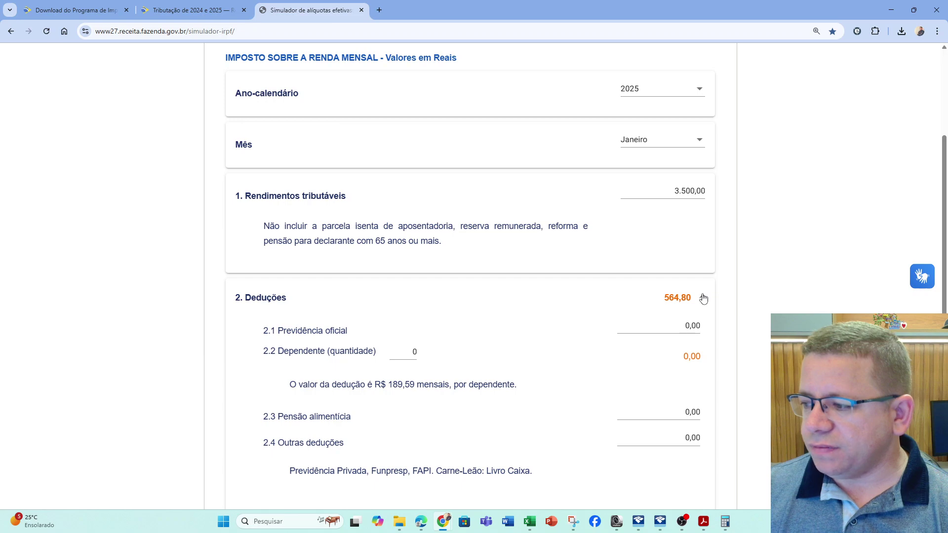
click(703, 298)
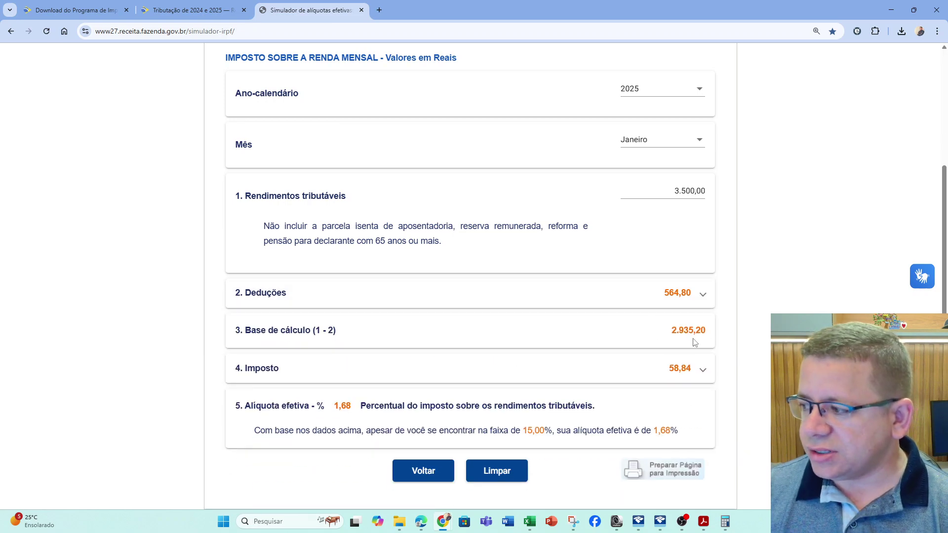
Expand the Imposto section and examine the Demonstrativo da Apuração do Imposto by bracket, highlighting the third bracket's rate and tax
click(701, 370)
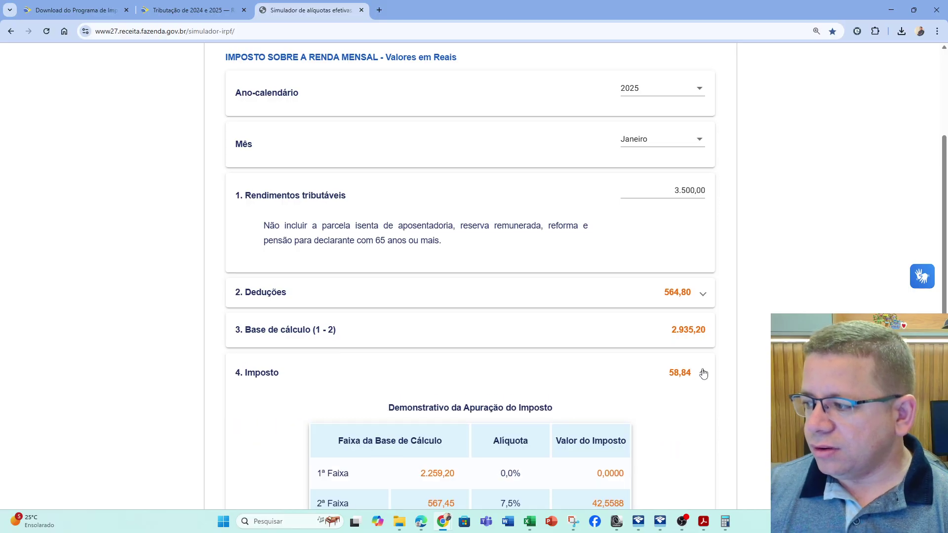
scroll(701, 373, down, 4)
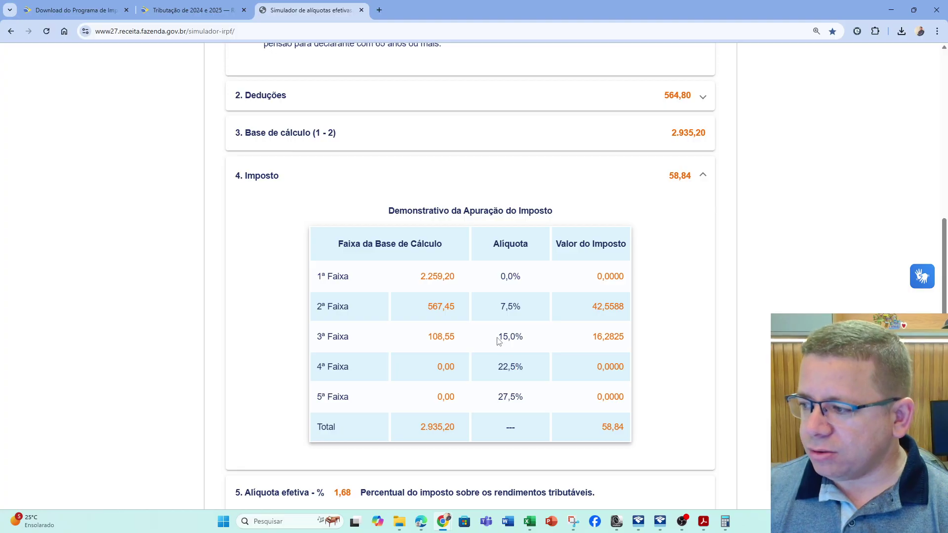
drag(498, 338, 516, 338)
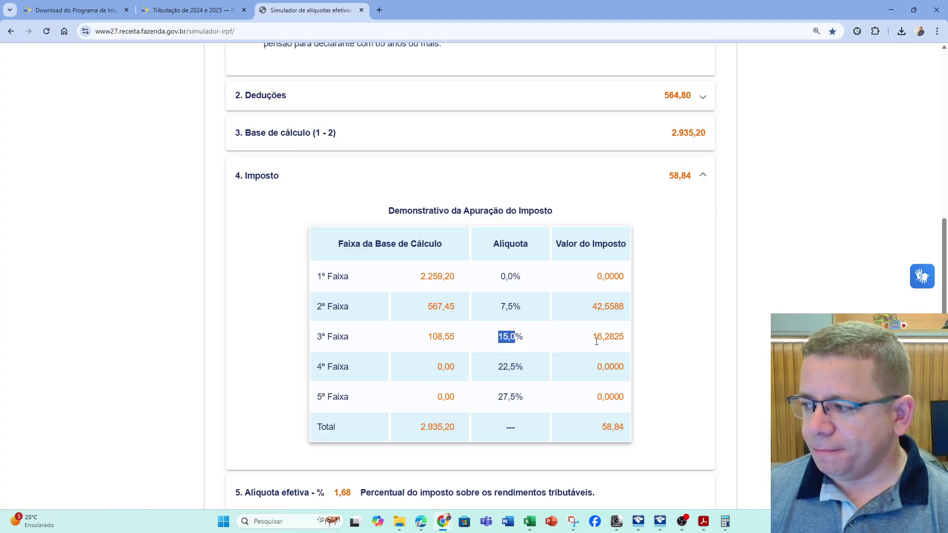
drag(596, 339, 626, 345)
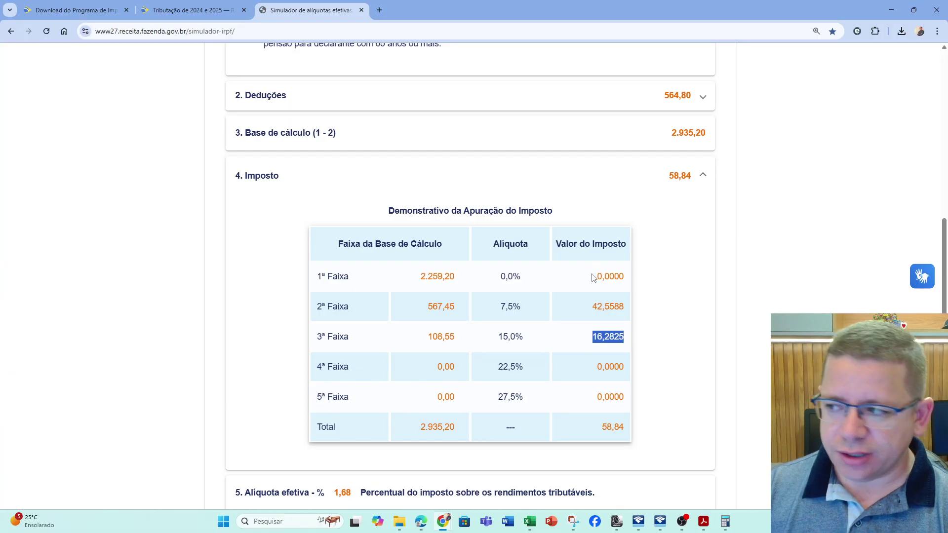
scroll(630, 344, down, 4)
scroll(519, 345, up, 9)
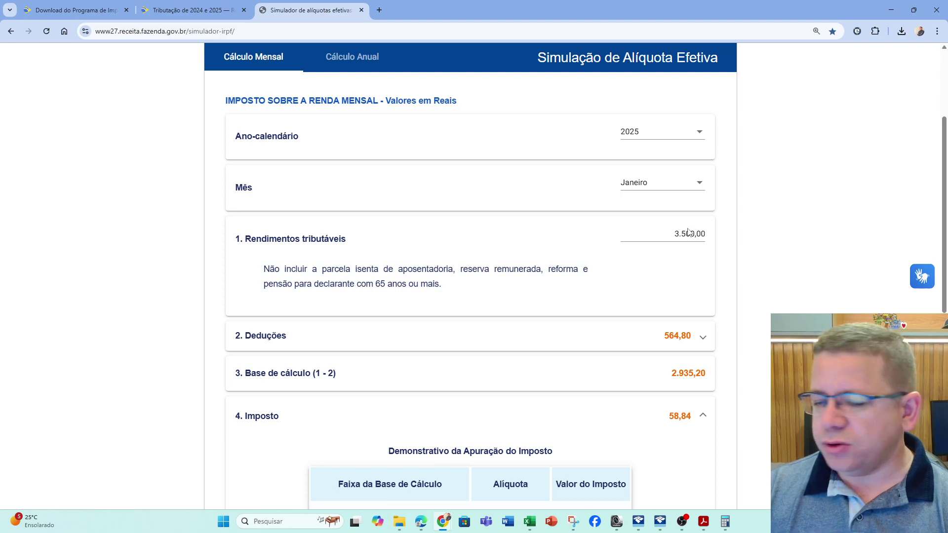
scroll(690, 233, down, 6)
scroll(603, 373, down, 3)
scroll(645, 315, up, 13)
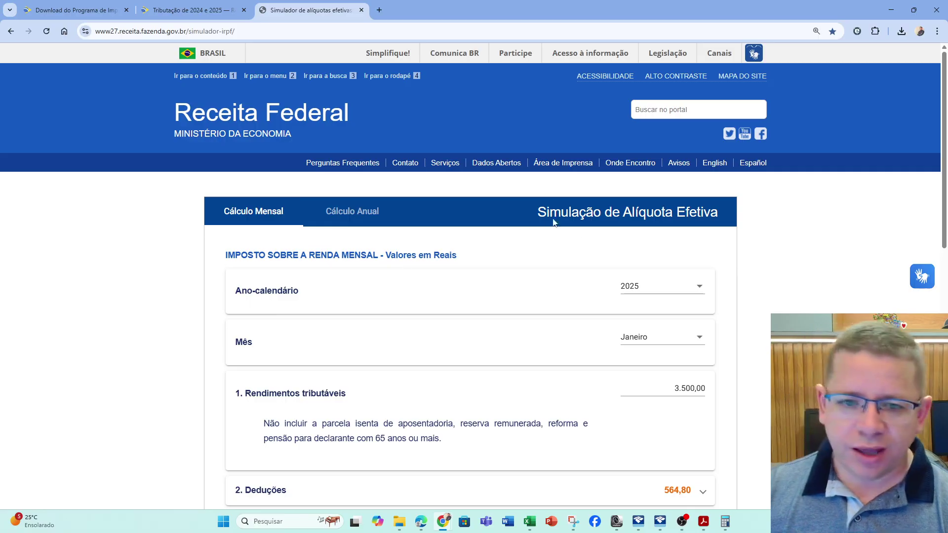
Compare the IRPF 2025 list of taxable income from legal entities with section 3 of the Comprovante de Rendimentos PDF, highlighting Total dos rendimentos
click(660, 521)
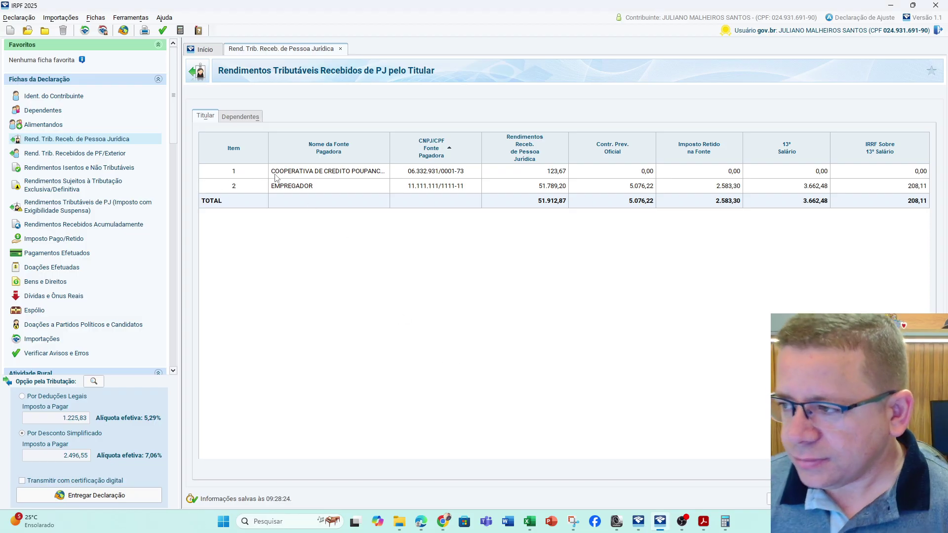
click(279, 175)
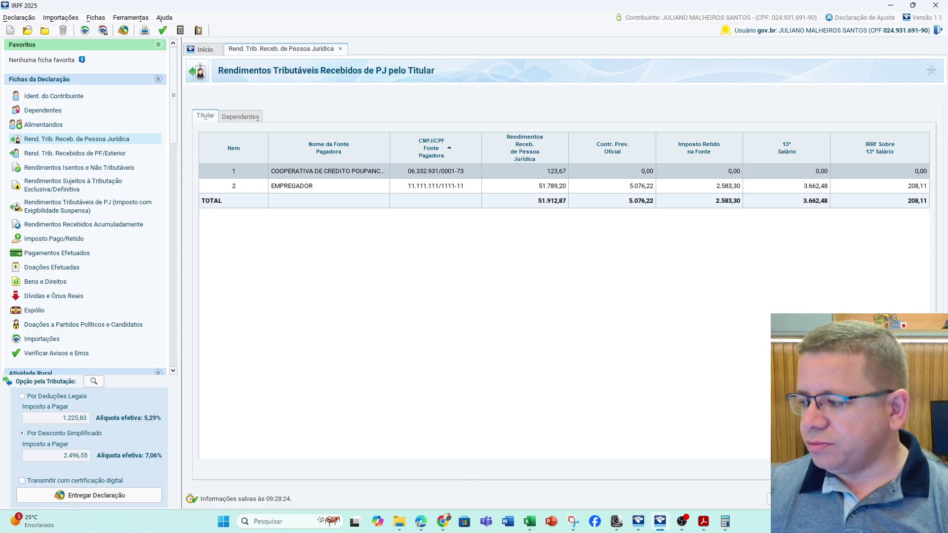
click(703, 521)
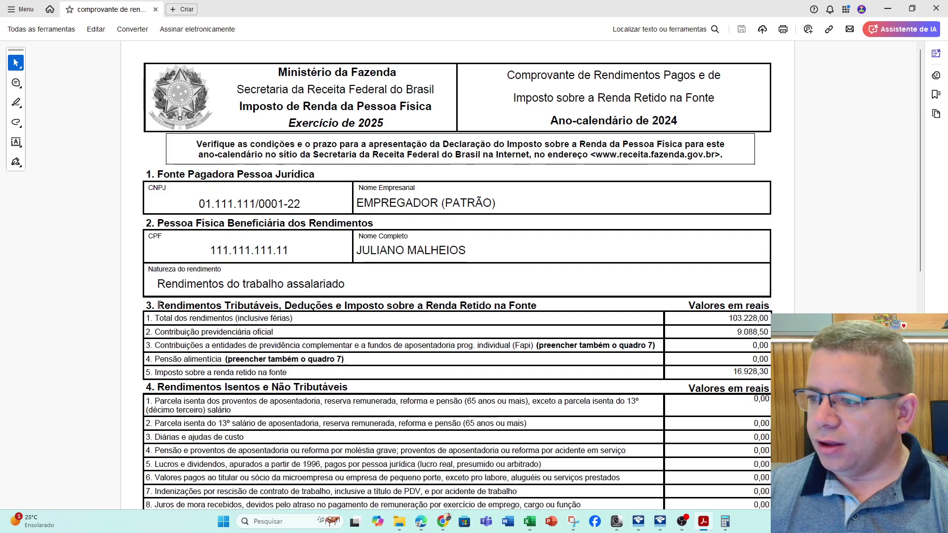
drag(159, 304, 502, 308)
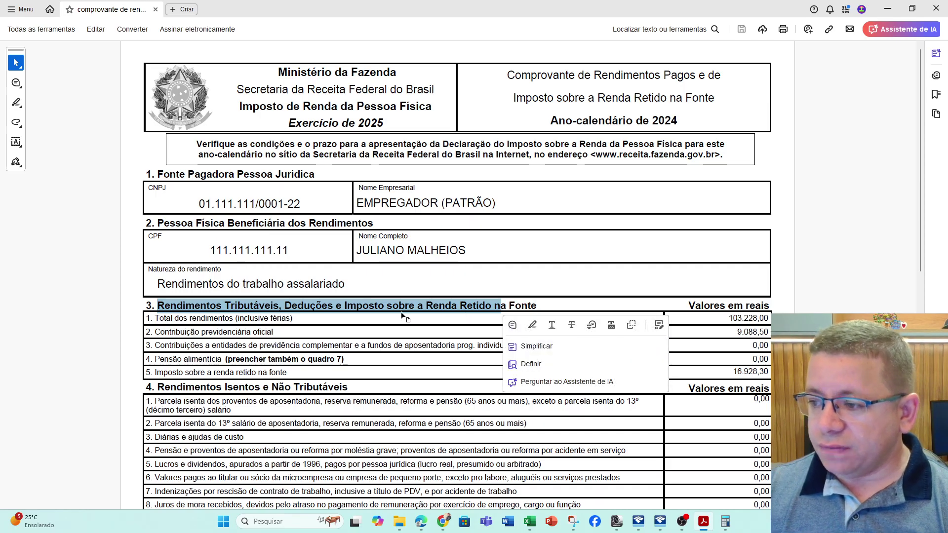
drag(155, 318, 248, 319)
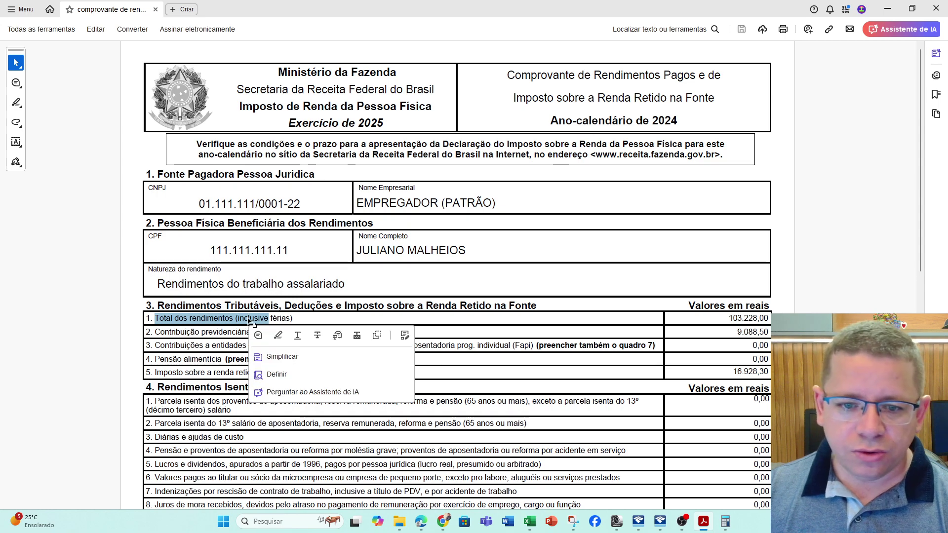
click(660, 521)
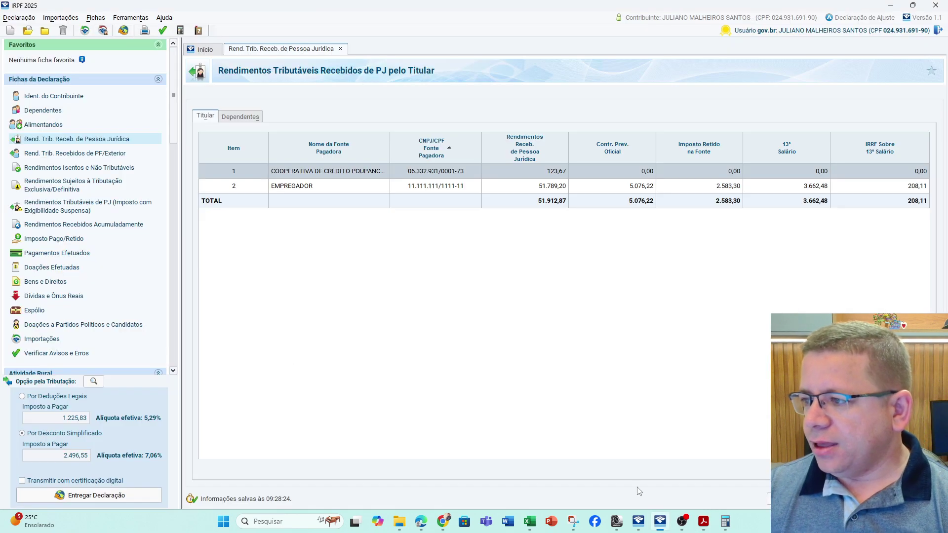
Open the COOPERATIVA DE CREDITO income entry and review its payer ID, payer name, income, social security contribution and withheld tax fields
double_click(315, 175)
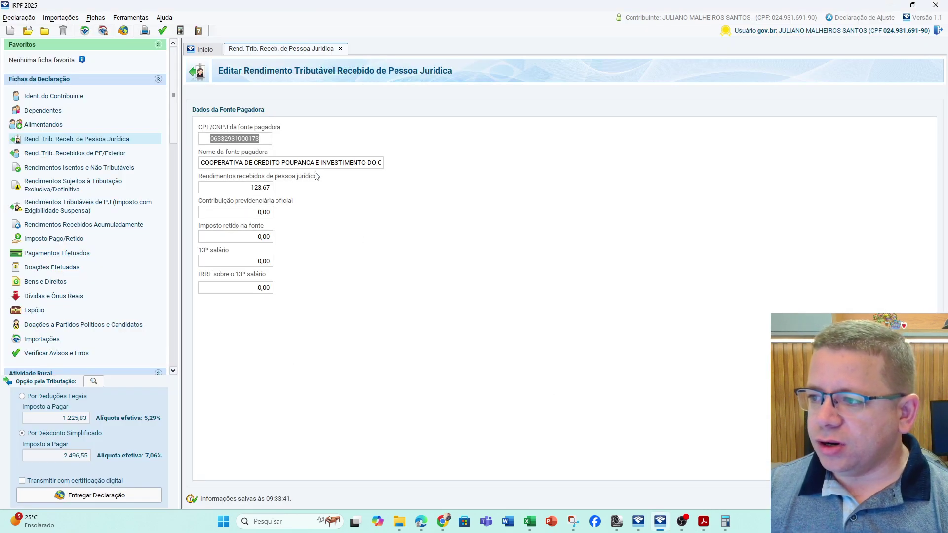
click(255, 163)
click(252, 138)
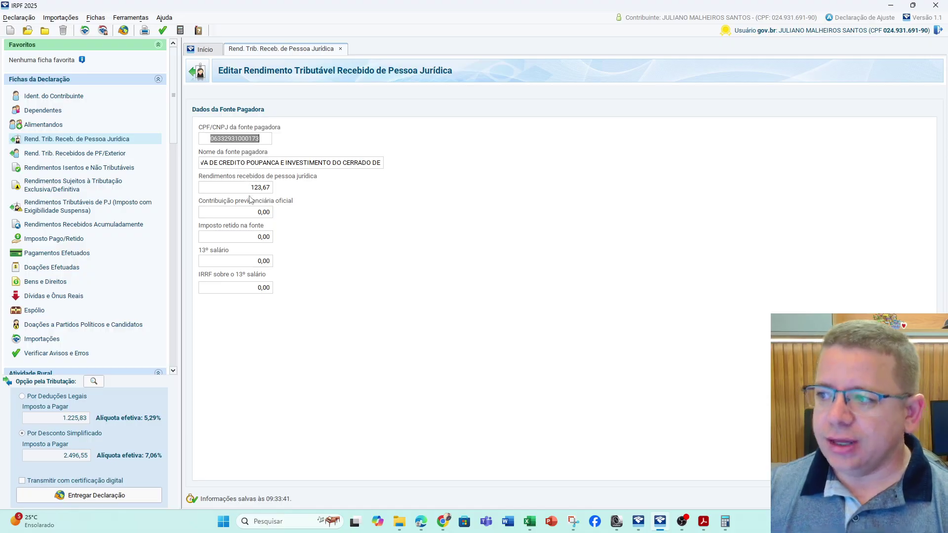
click(261, 188)
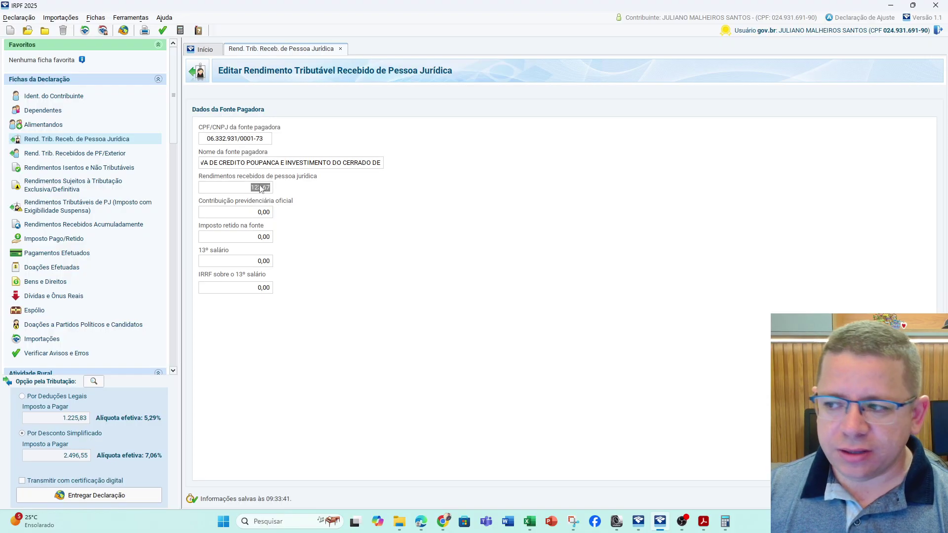
click(263, 212)
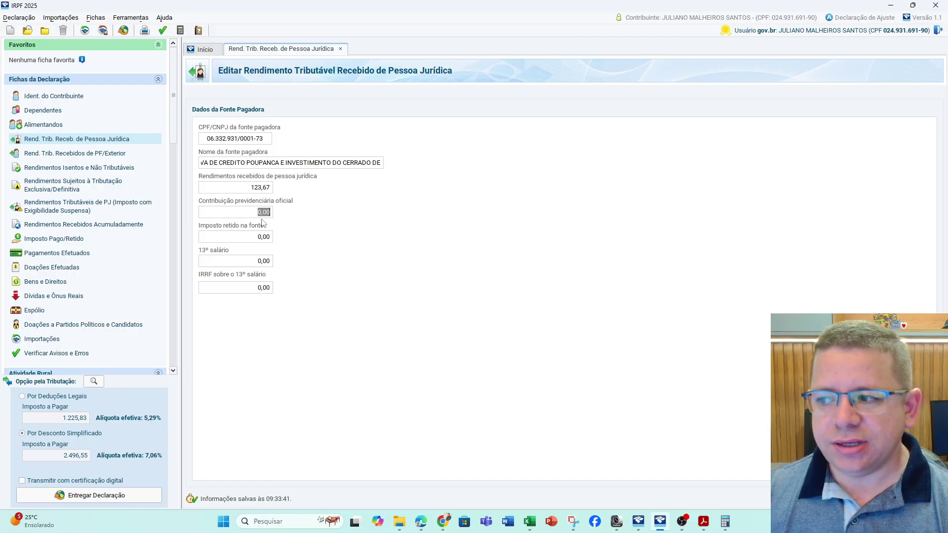
click(261, 237)
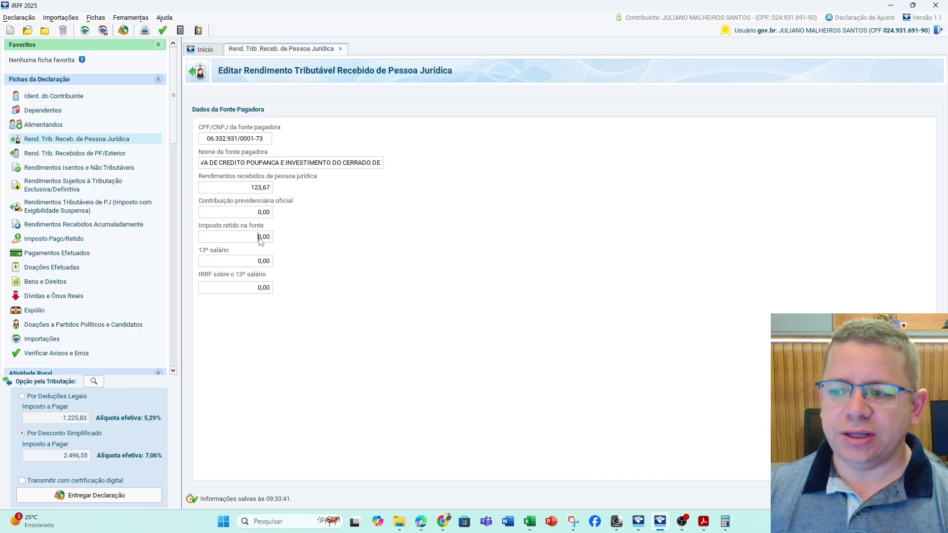
Switch to the Comprovante de Rendimentos PDF and highlight the amounts for tax withheld at source and tax withheld on the 13º salário
click(704, 521)
drag(732, 371, 762, 371)
scroll(734, 365, down, 4)
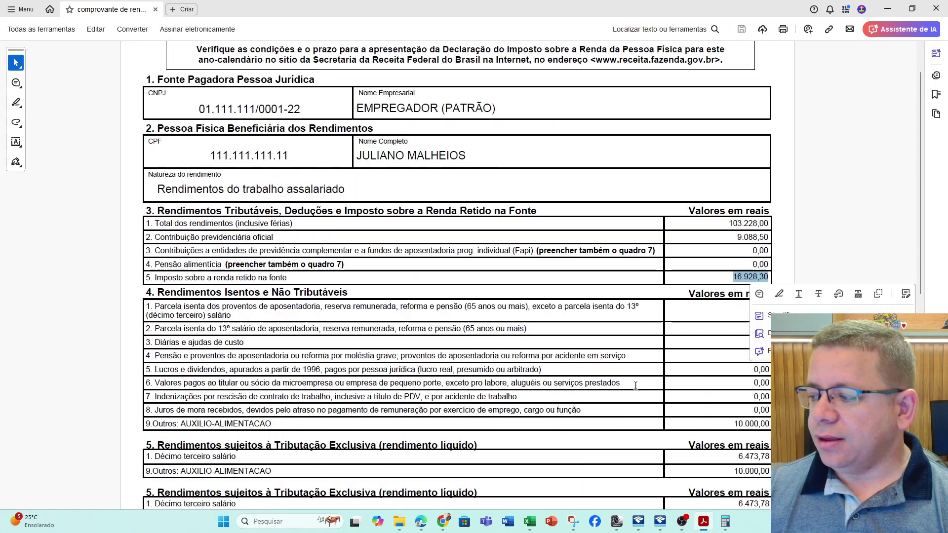
drag(735, 365, 770, 376)
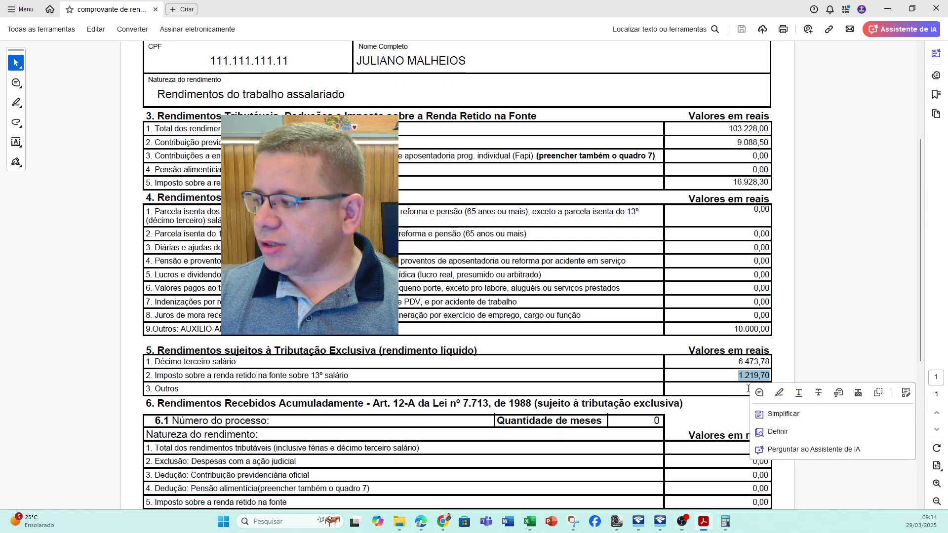
drag(742, 376, 774, 378)
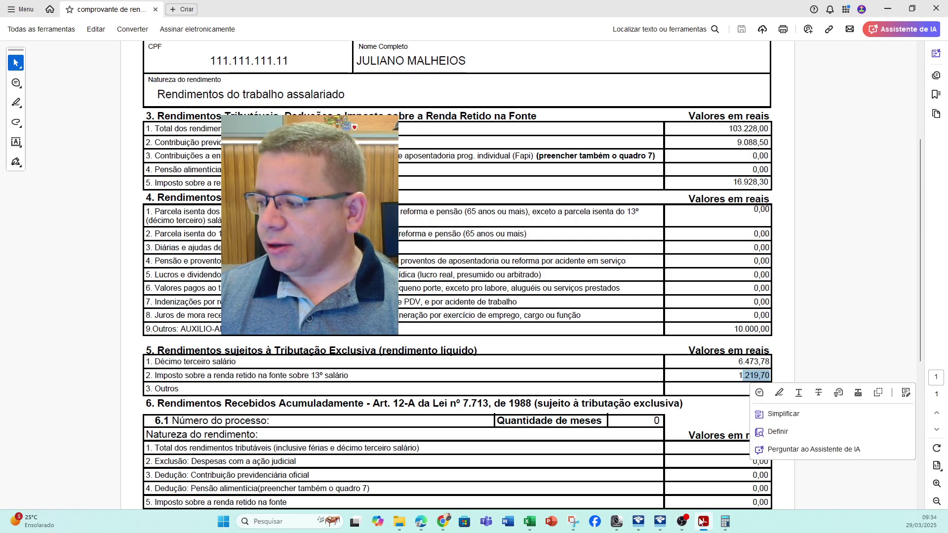
Return to IRPF 2025, review the COOPERATIVA entry's income, contribution, withheld tax and 13º salário fields, and close the entry
click(660, 522)
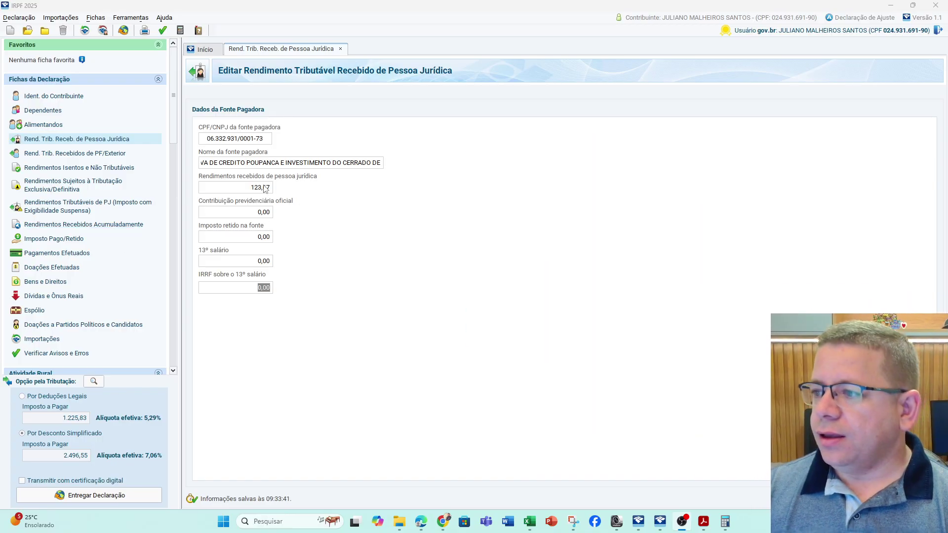
click(265, 188)
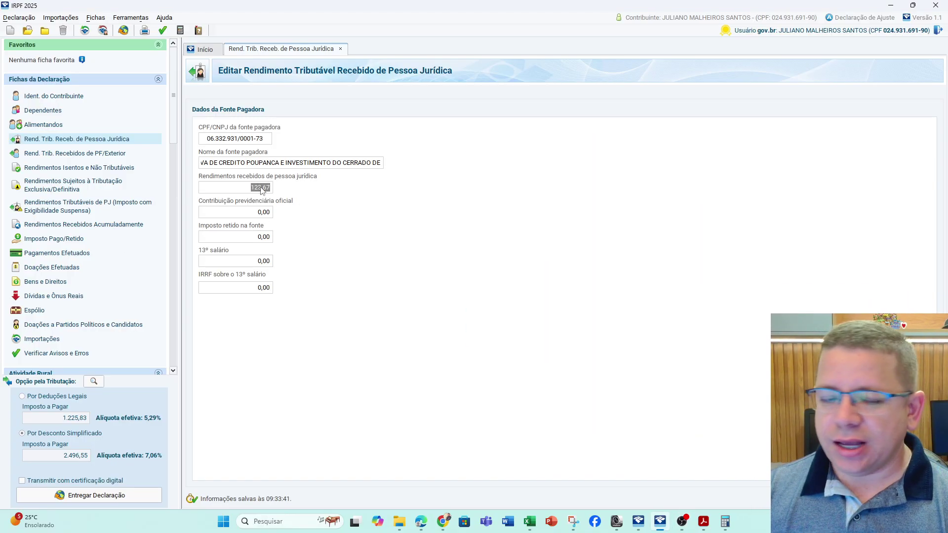
key(Tab)
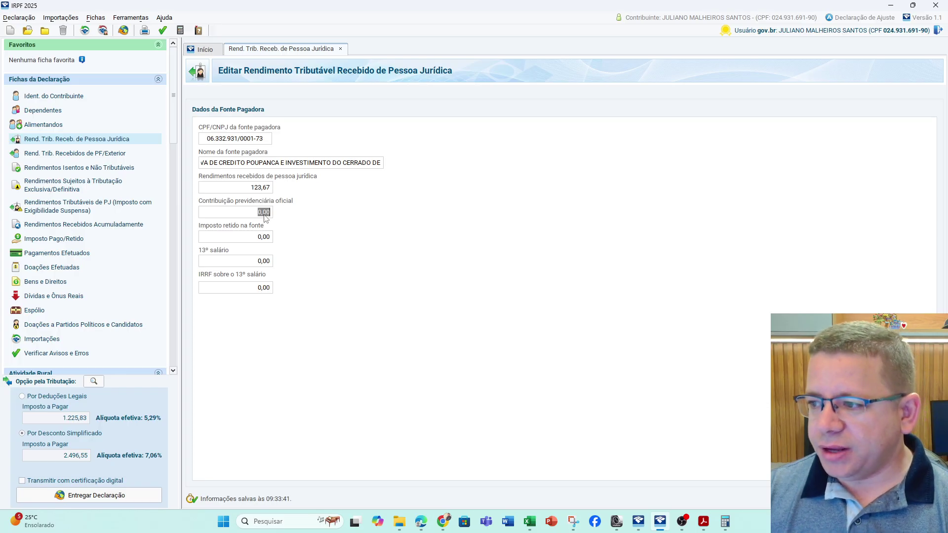
click(267, 237)
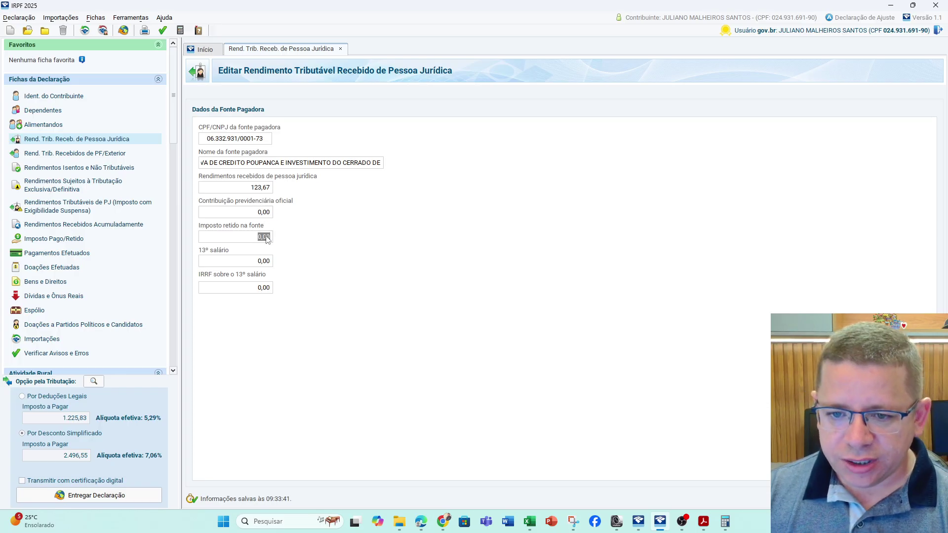
click(267, 260)
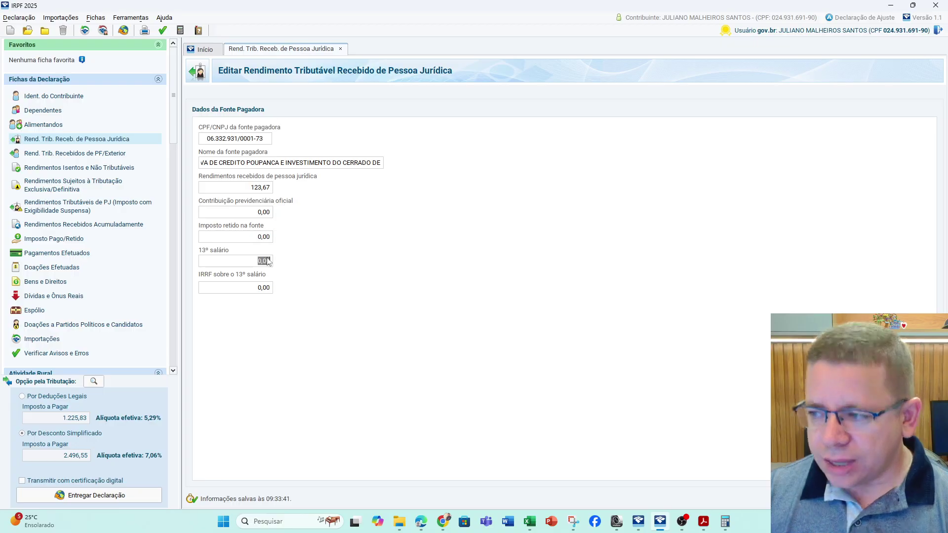
click(260, 289)
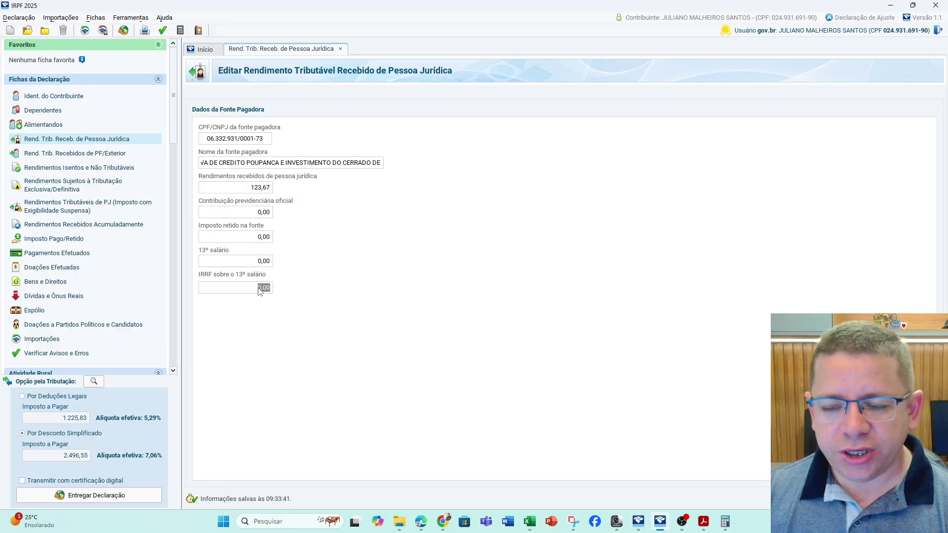
click(800, 498)
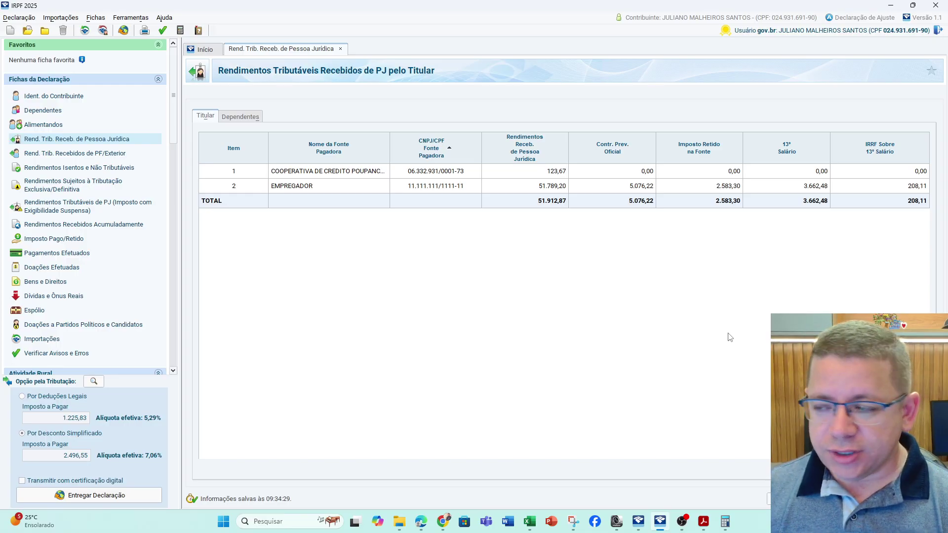
Create a new taxable income record from a legal entity for the titular and go through its empty payer, income, contribution and tax fields
click(789, 499)
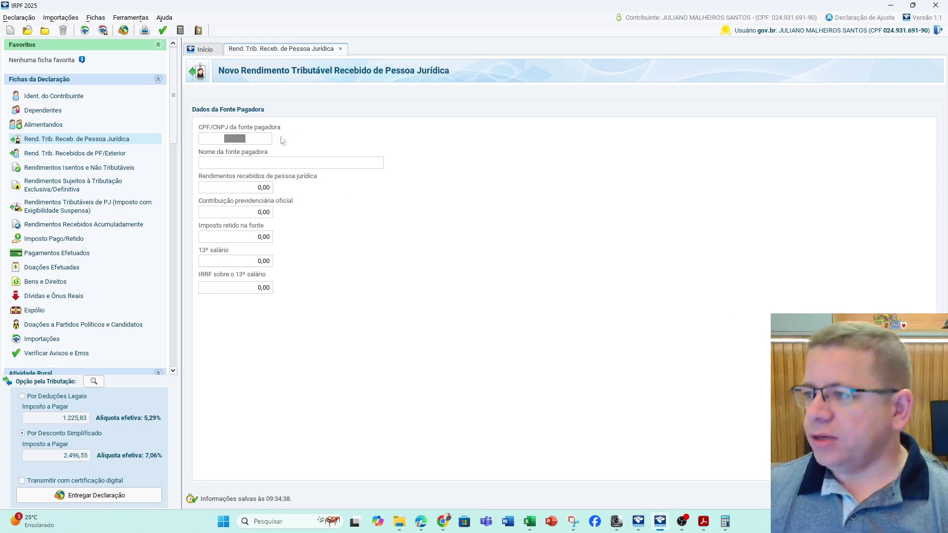
click(262, 165)
click(259, 191)
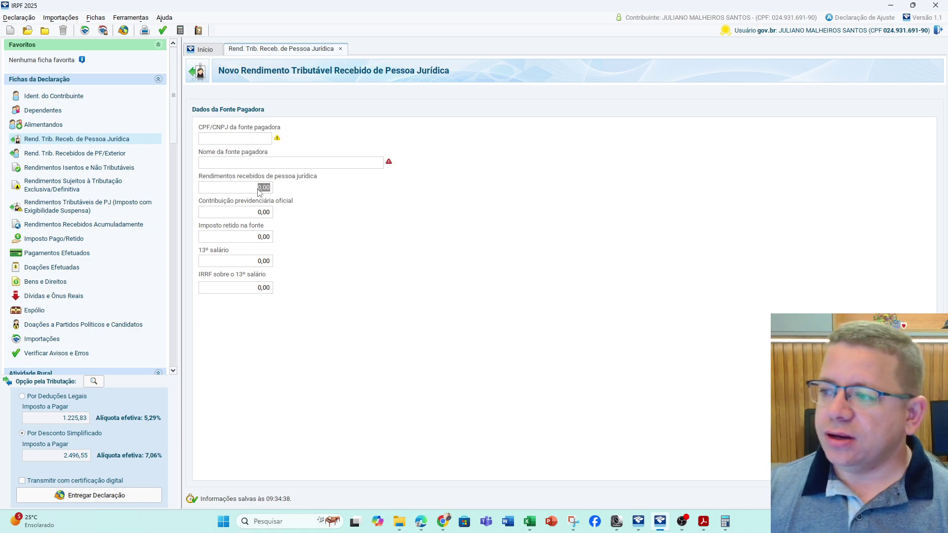
click(261, 214)
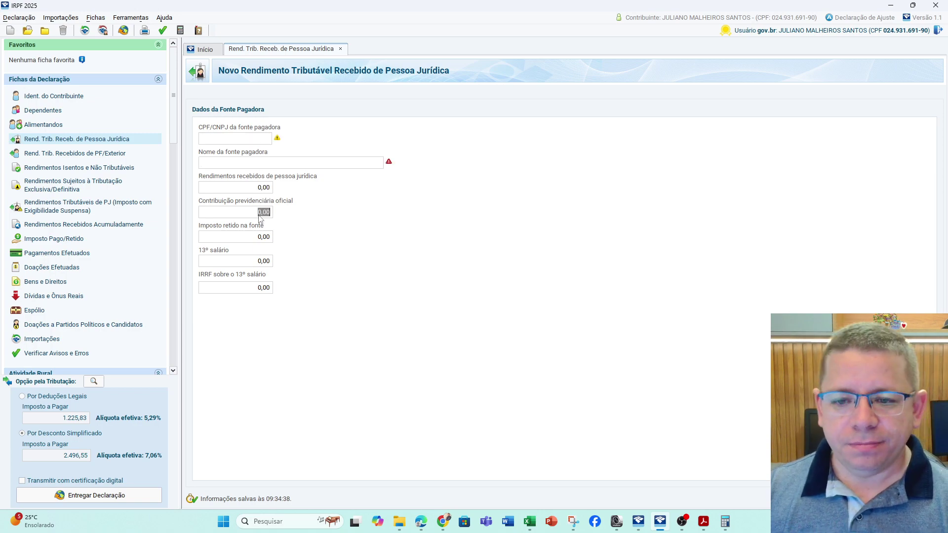
click(254, 242)
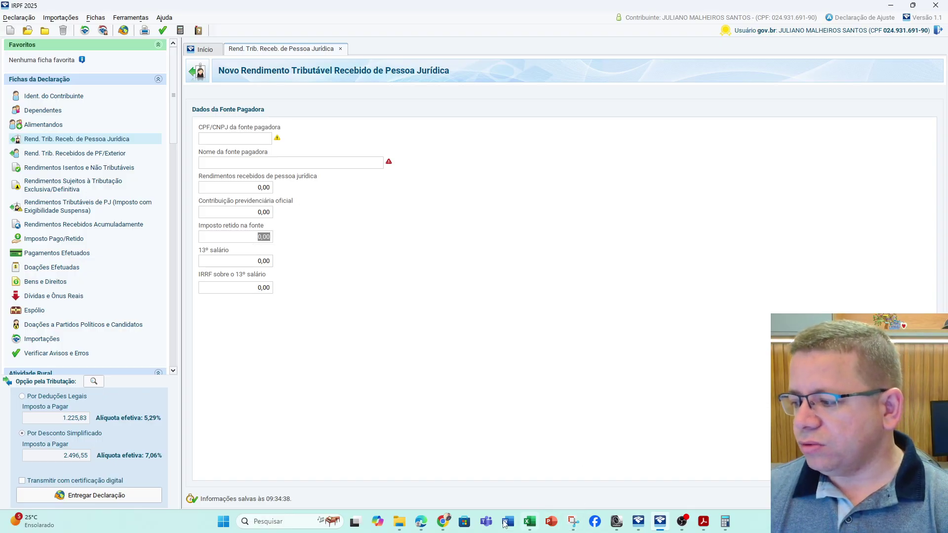
Switch to Chrome's Tributação de 2024 e 2025 page and highlight the "Até R$ 2.259,20" bracket in the monthly table
click(446, 523)
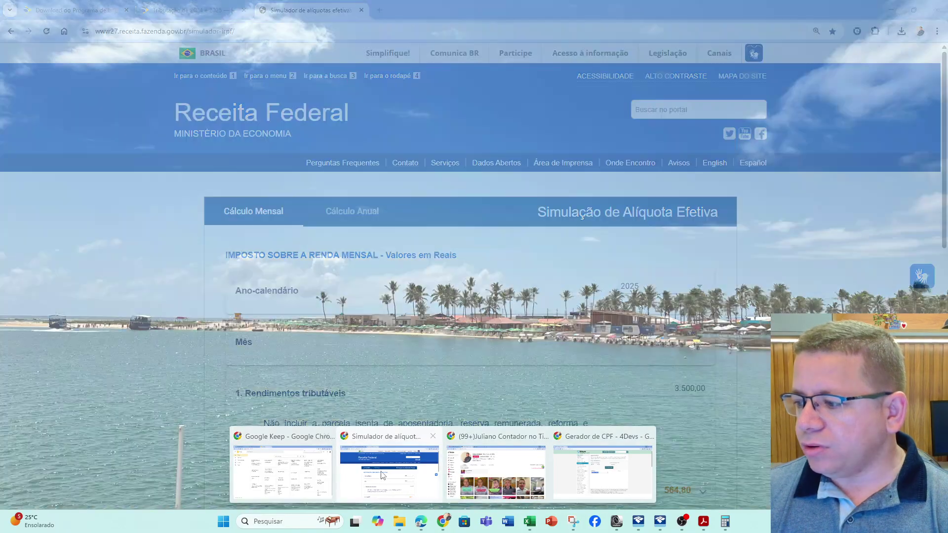
click(383, 476)
click(194, 9)
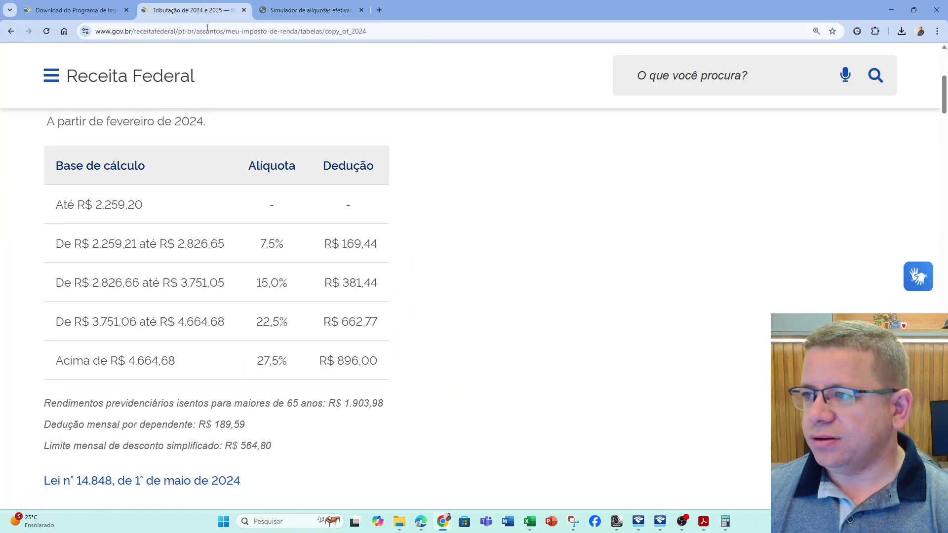
drag(56, 205, 143, 217)
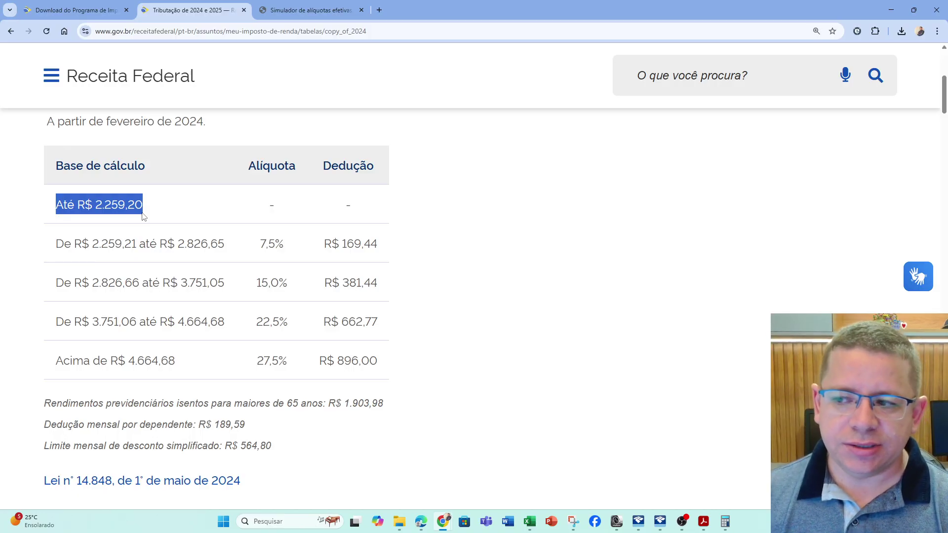
click(143, 216)
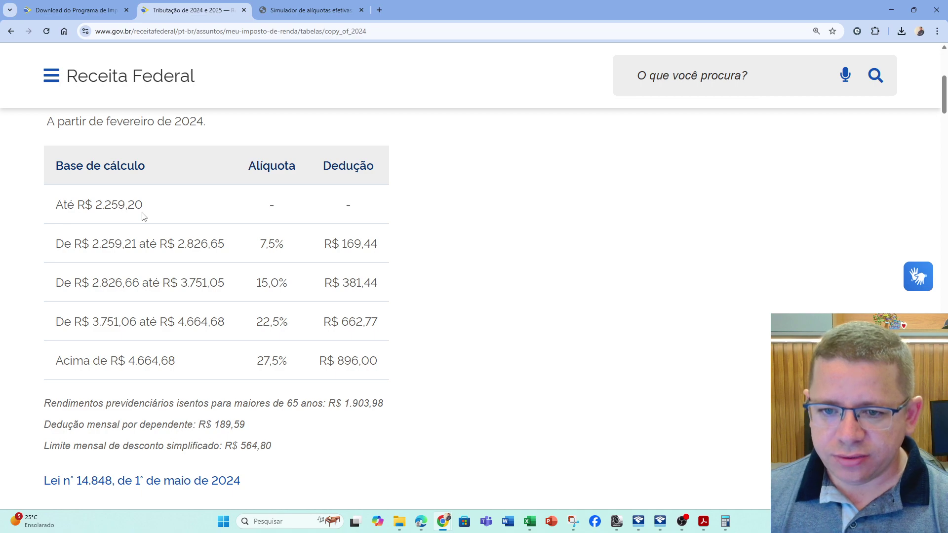
Return to IRPF 2025, recheck the new record's income, contribution and withheld tax fields, and confirm the record with its fields blank
click(660, 522)
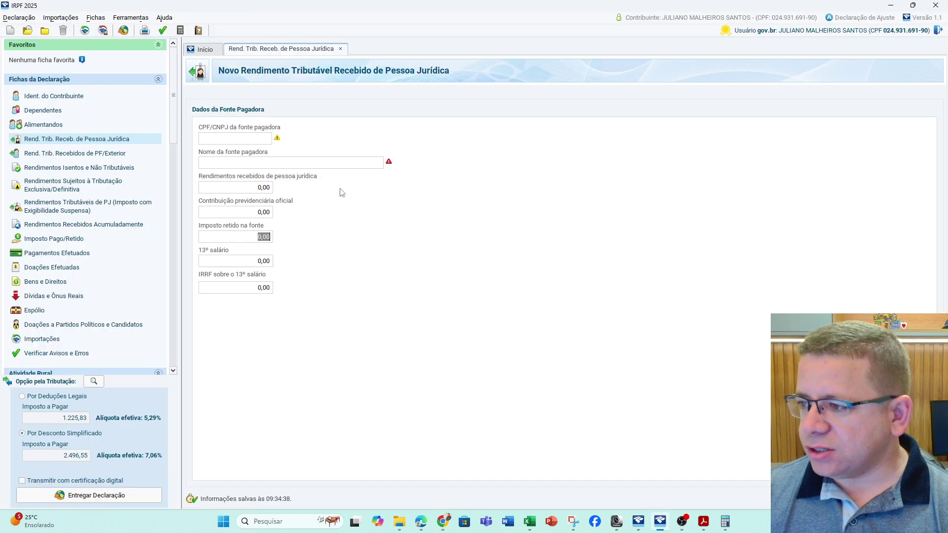
click(269, 193)
click(246, 193)
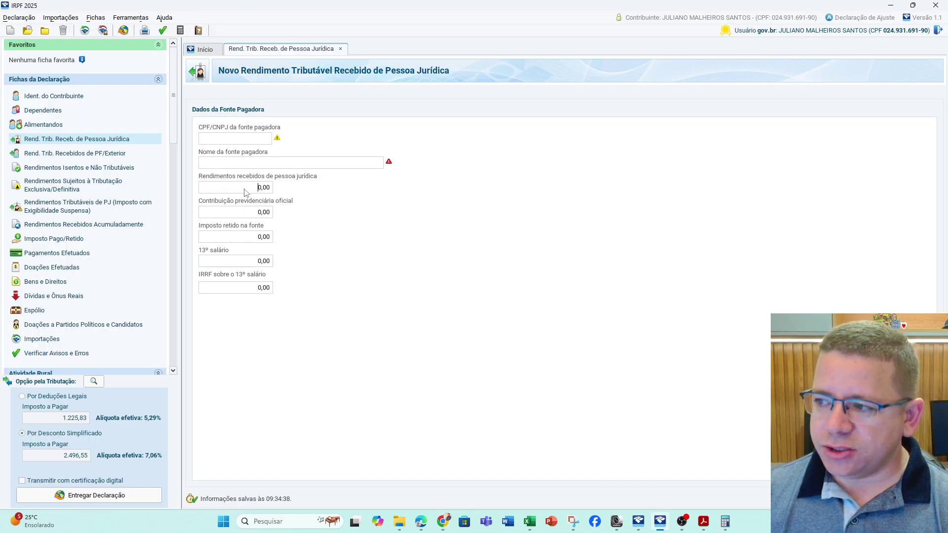
click(249, 214)
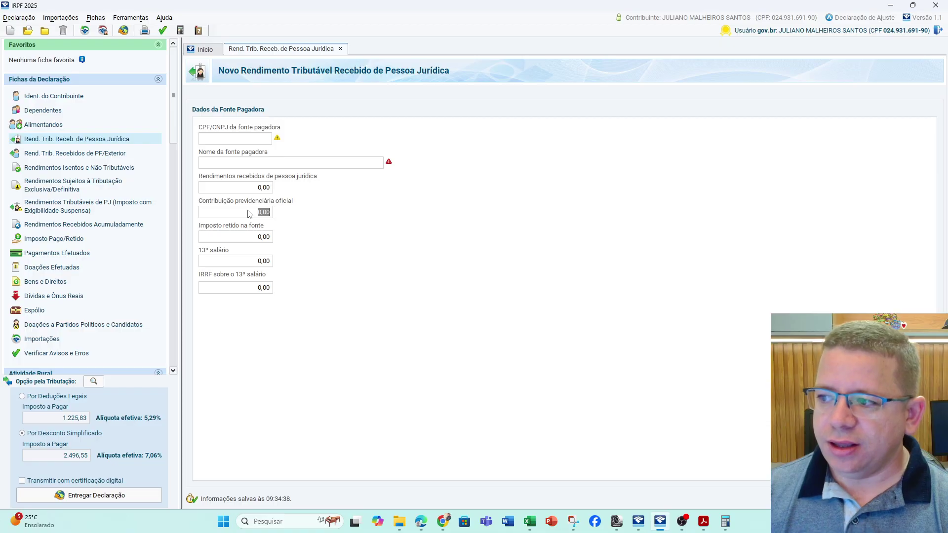
click(253, 237)
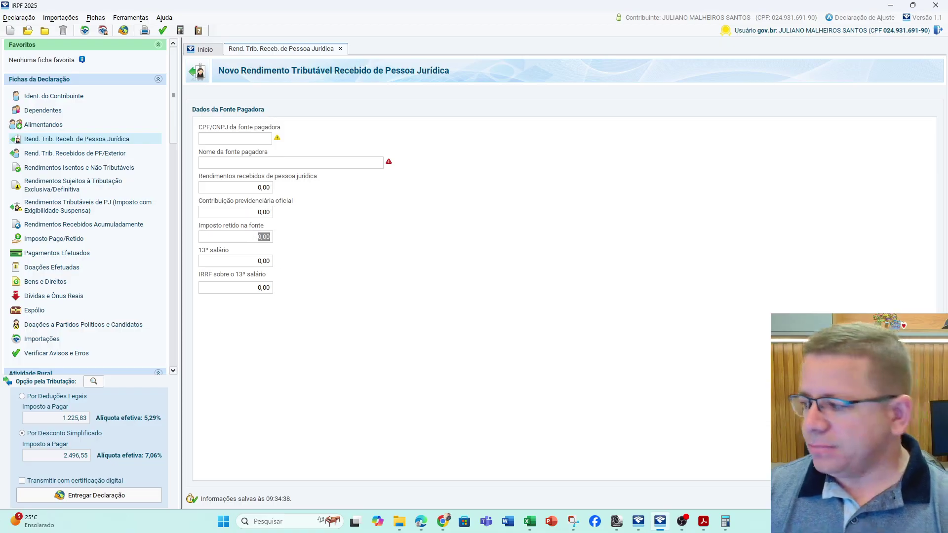
click(789, 498)
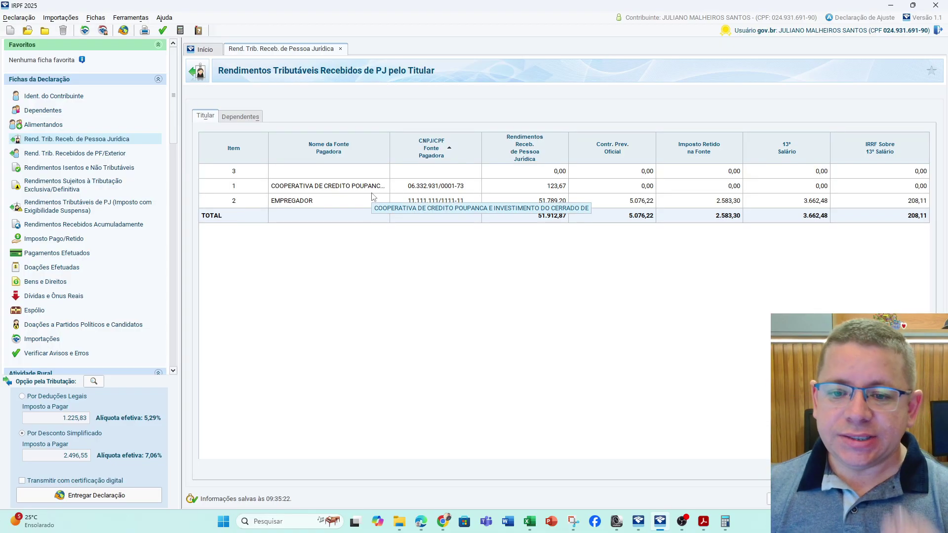
In the dependents' legal-entity income list, edit the first entry, assign it to the dependent FILHO and confirm
click(242, 119)
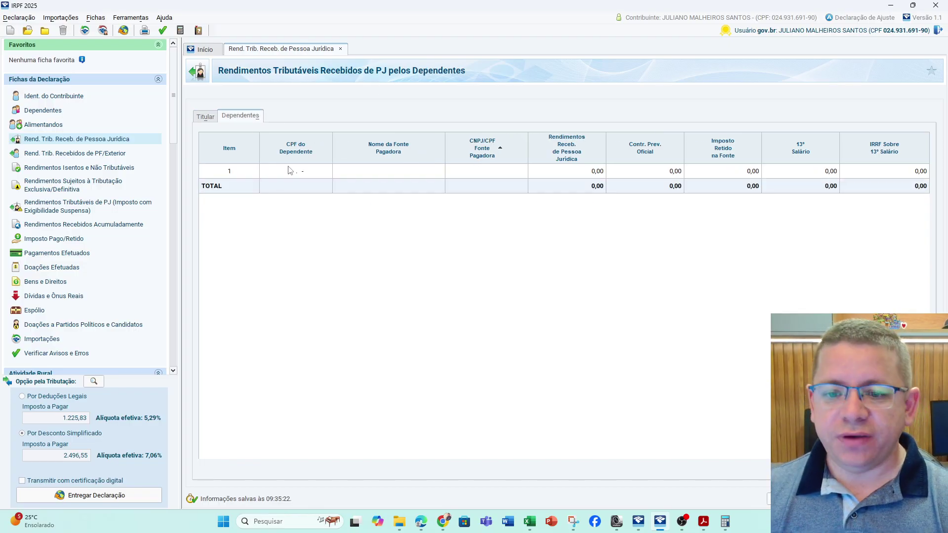
double_click(468, 172)
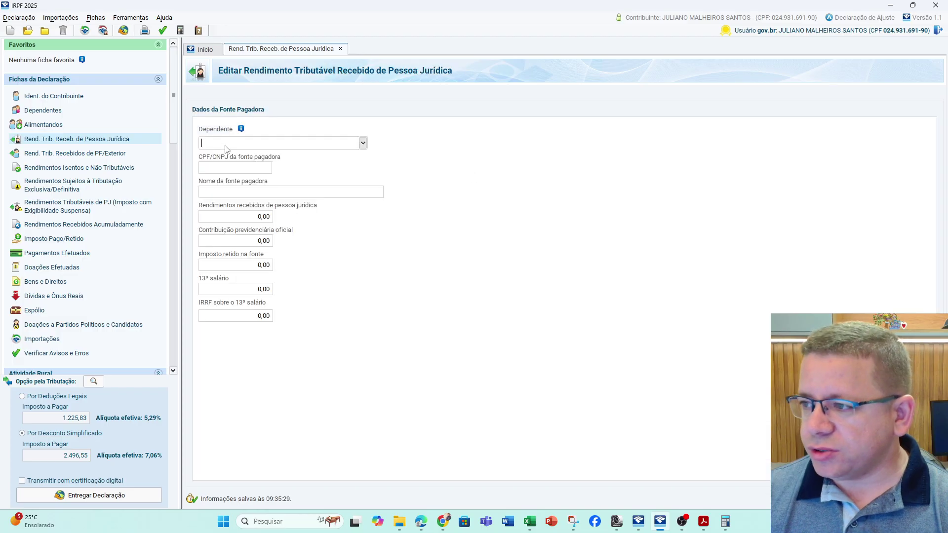
key(Escape)
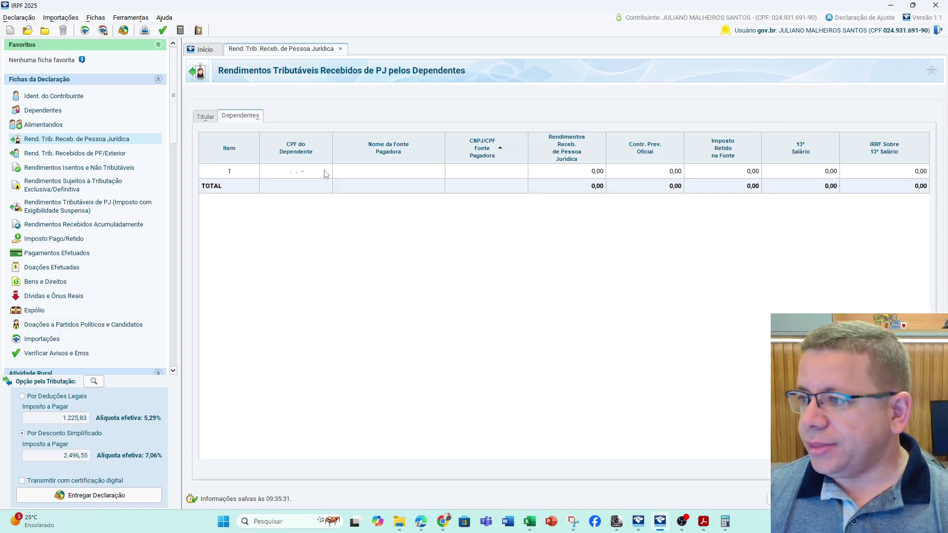
click(280, 171)
double_click(279, 171)
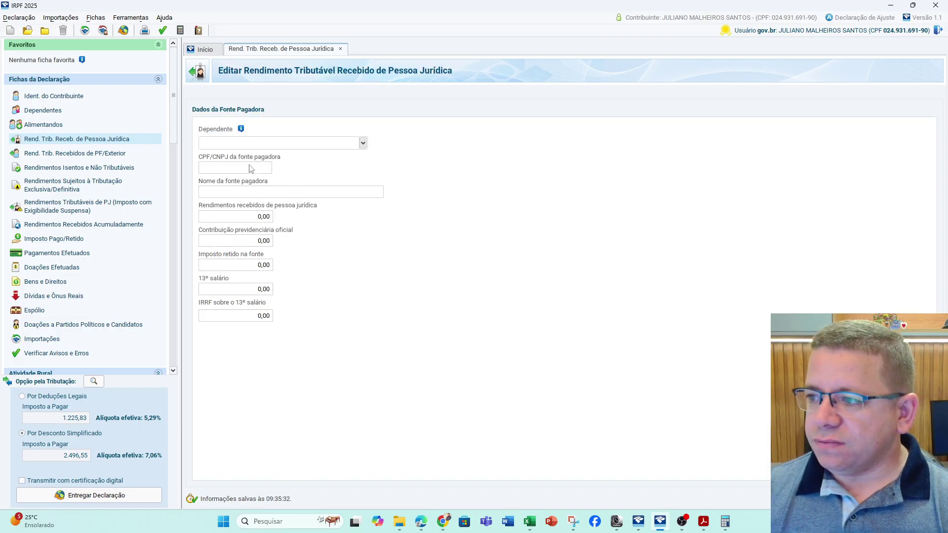
click(364, 143)
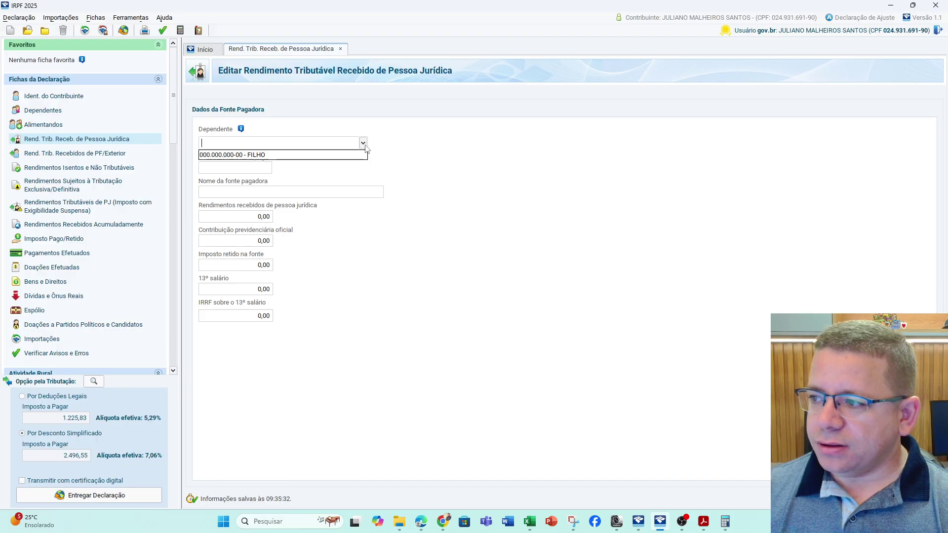
click(304, 157)
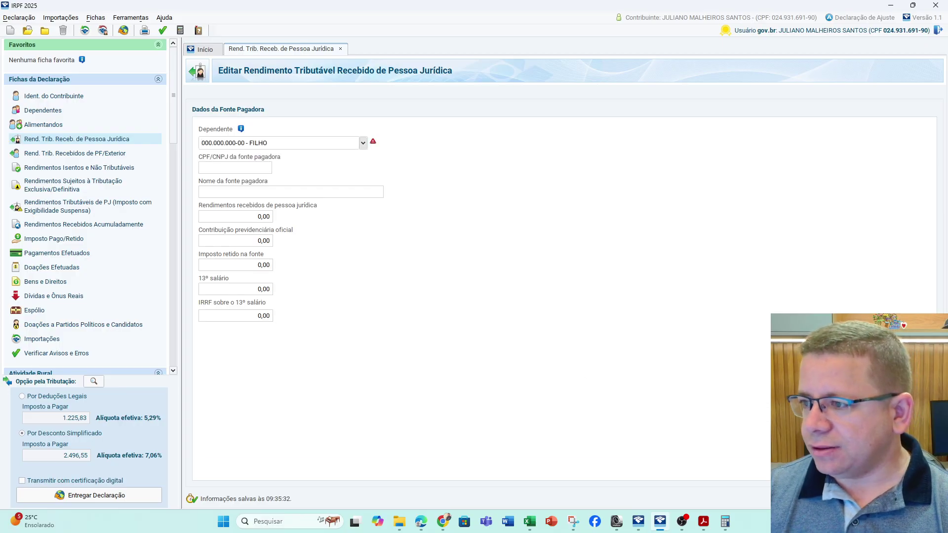
click(859, 498)
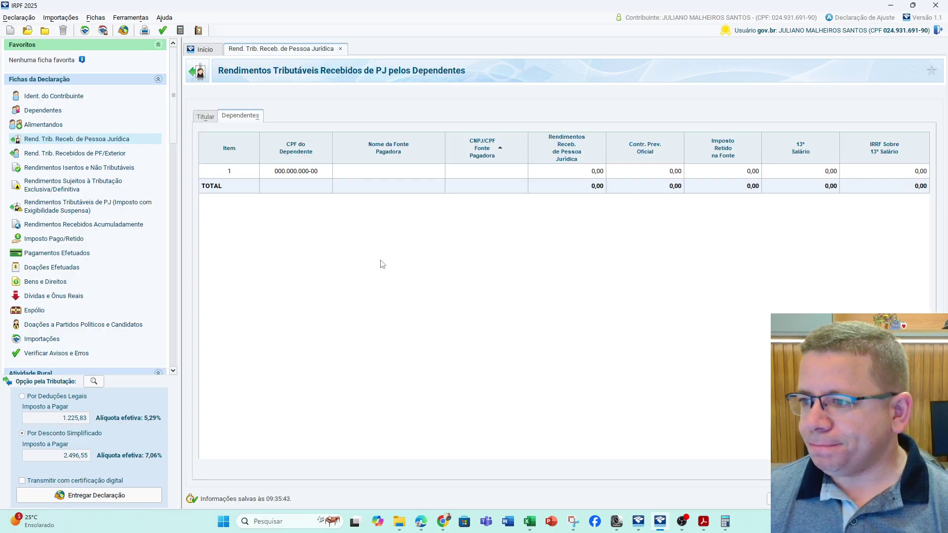
Review the PF/Exterior taxable income form for titular and dependents, including Outras Informações, and compare it with the legal-entity income form
click(78, 154)
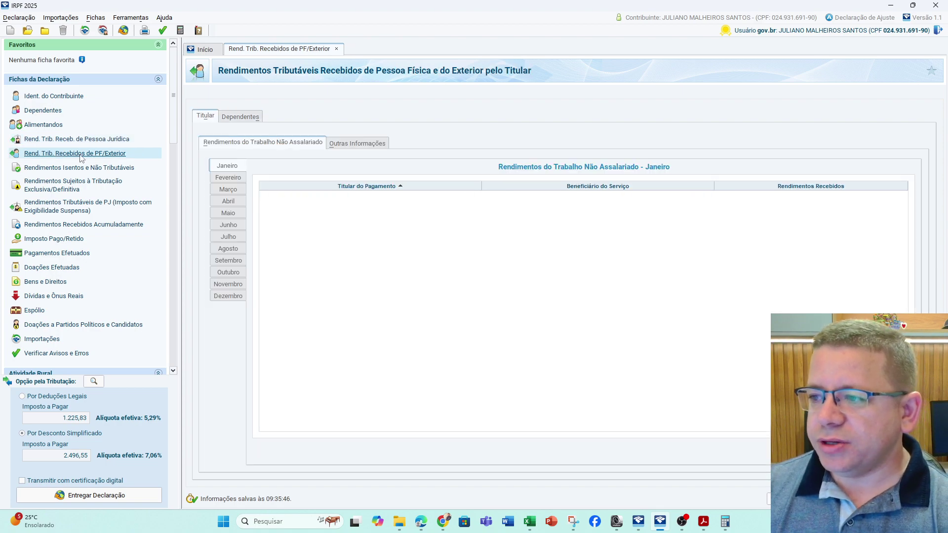
click(357, 143)
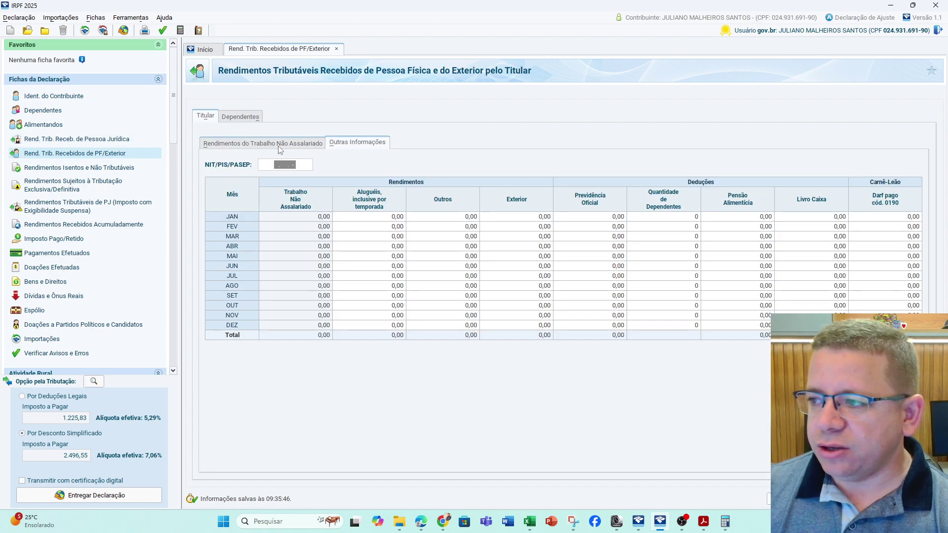
click(280, 146)
click(349, 147)
click(302, 146)
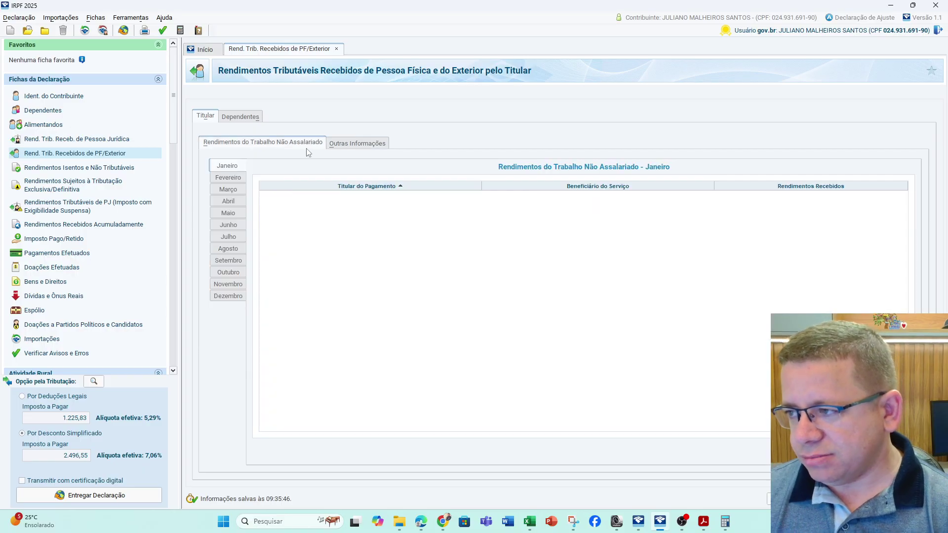
click(244, 119)
click(209, 119)
click(230, 118)
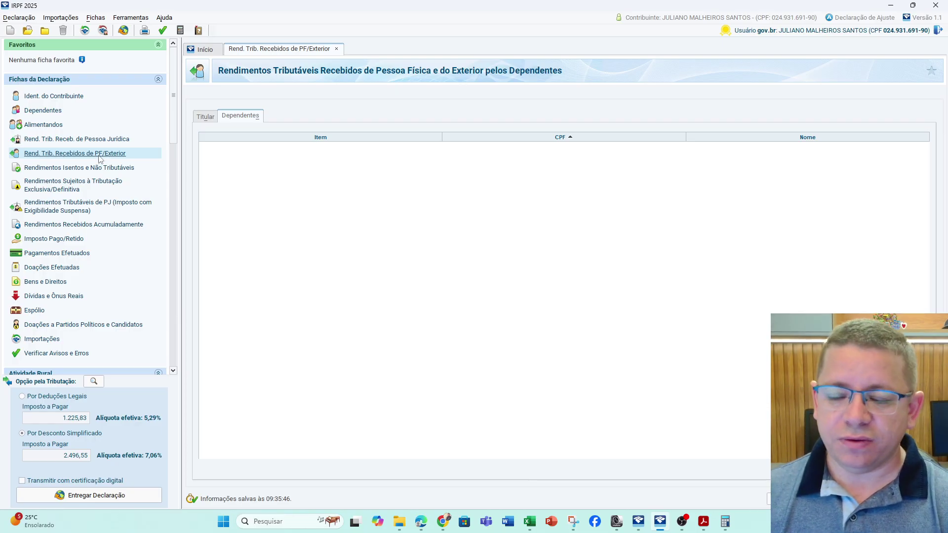
click(241, 121)
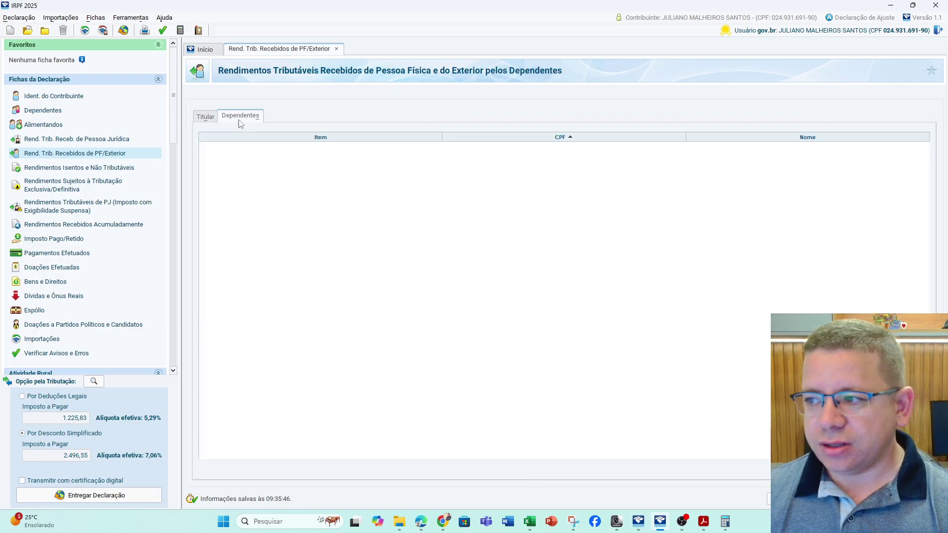
click(205, 121)
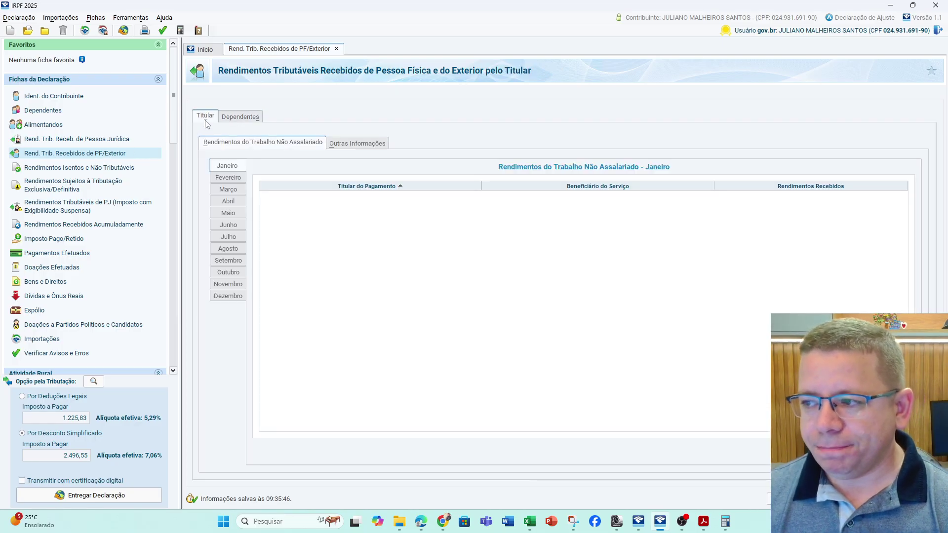
click(90, 141)
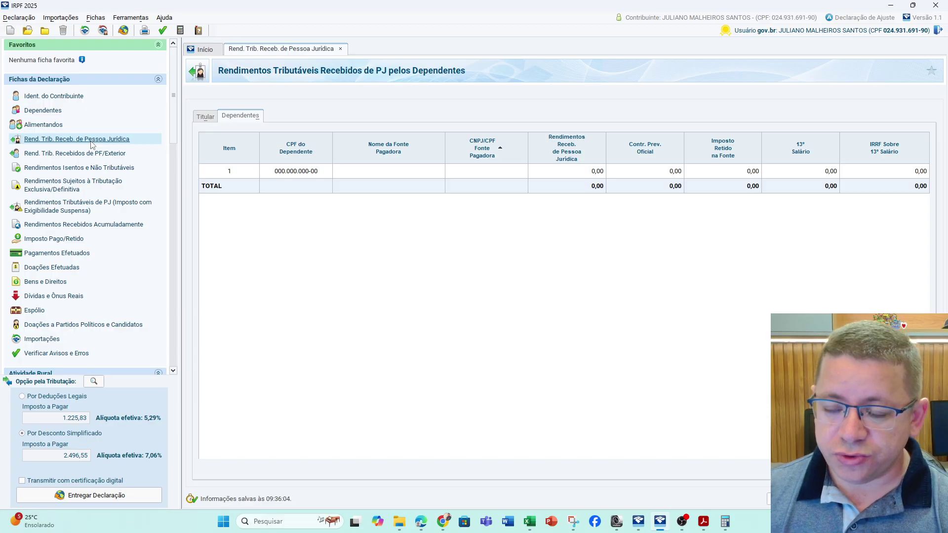
click(91, 155)
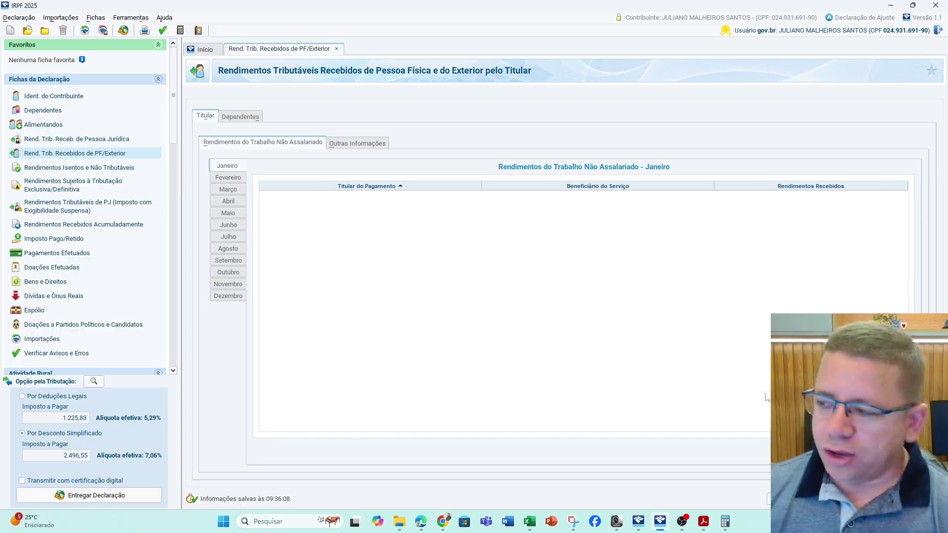
Create a new January non-salaried income record for the titular and go through its payer CPF, own-beneficiary option, beneficiary CPF and value fields
click(788, 499)
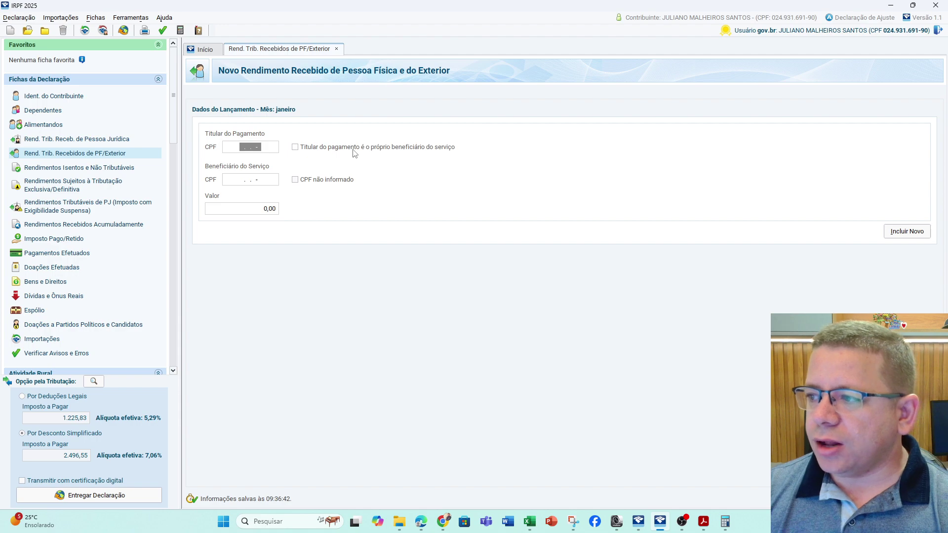
click(322, 149)
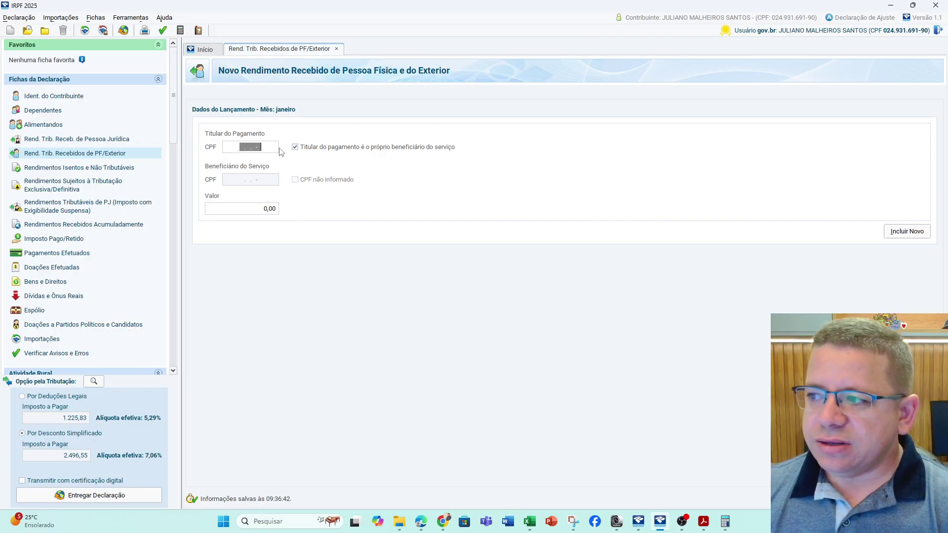
click(294, 147)
click(245, 148)
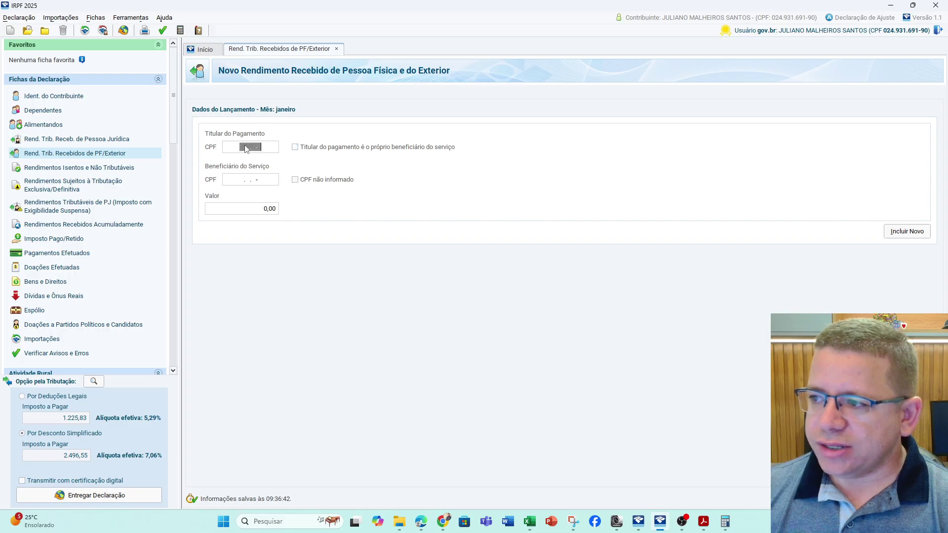
click(250, 180)
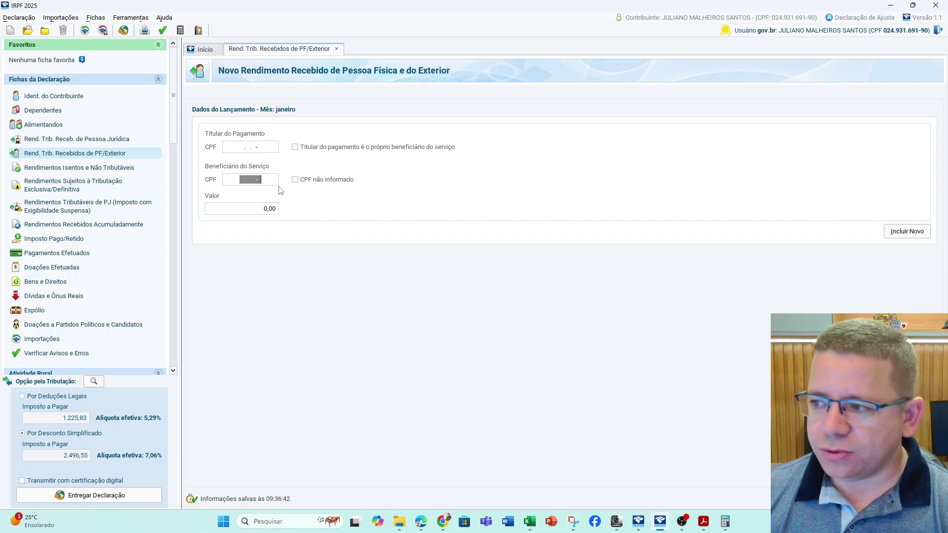
click(253, 212)
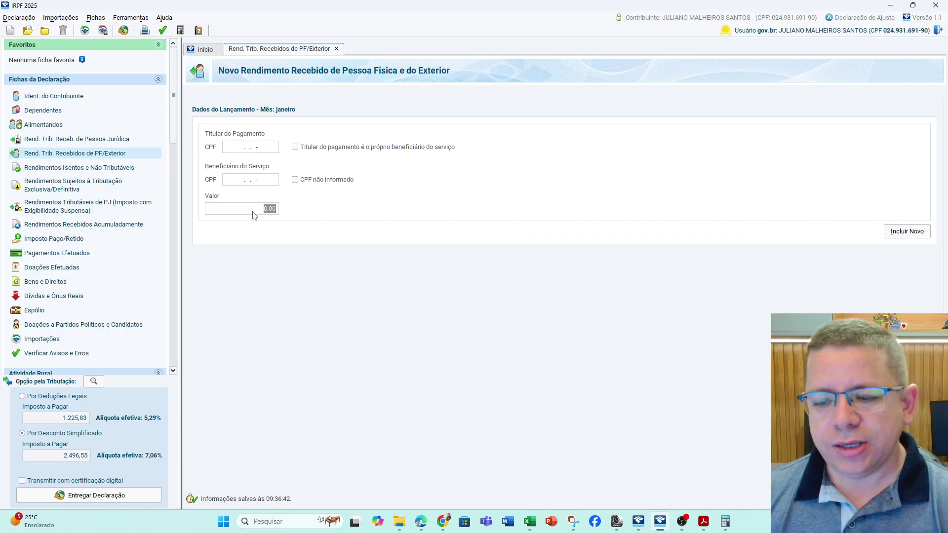
Complete January's income entry with the payer as the service beneficiary, the payer's CPF and a value of 1.500,00, and save it
click(297, 148)
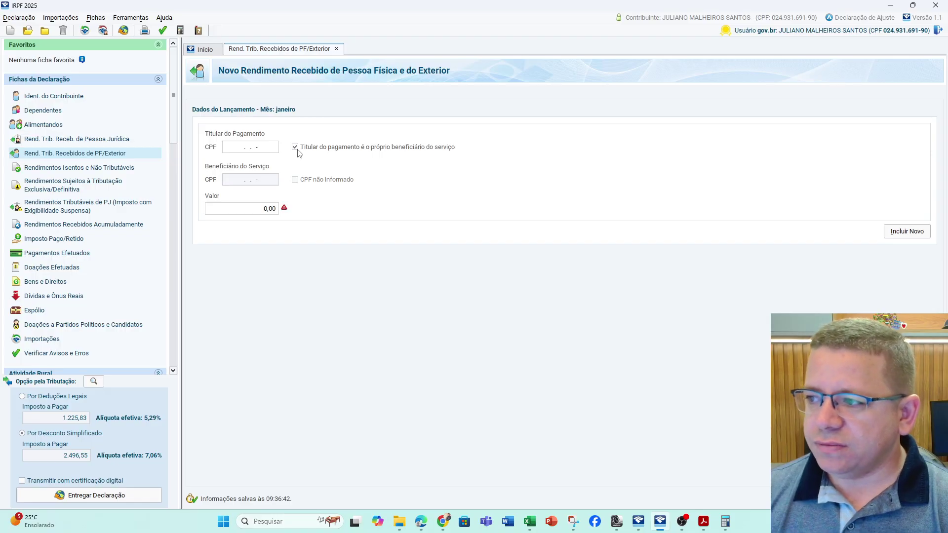
click(256, 149)
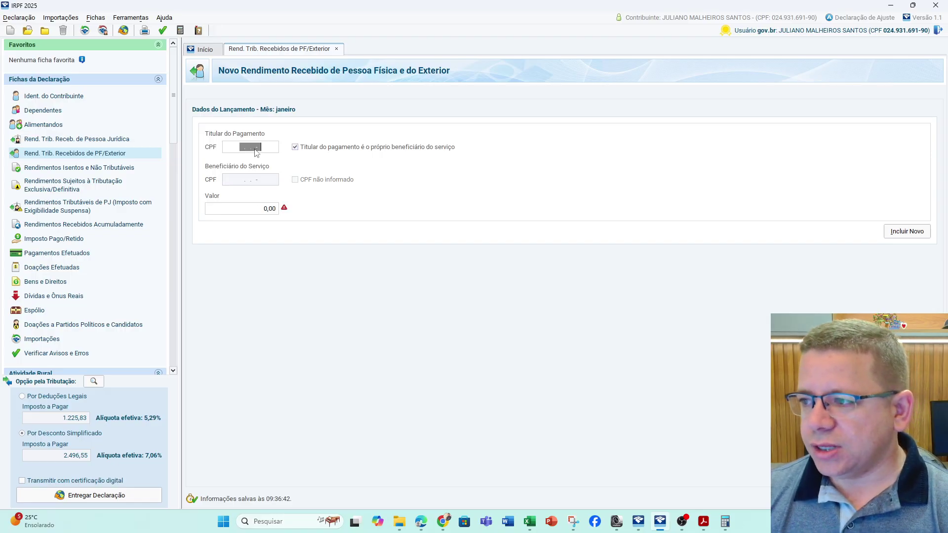
text(00000000000-00)
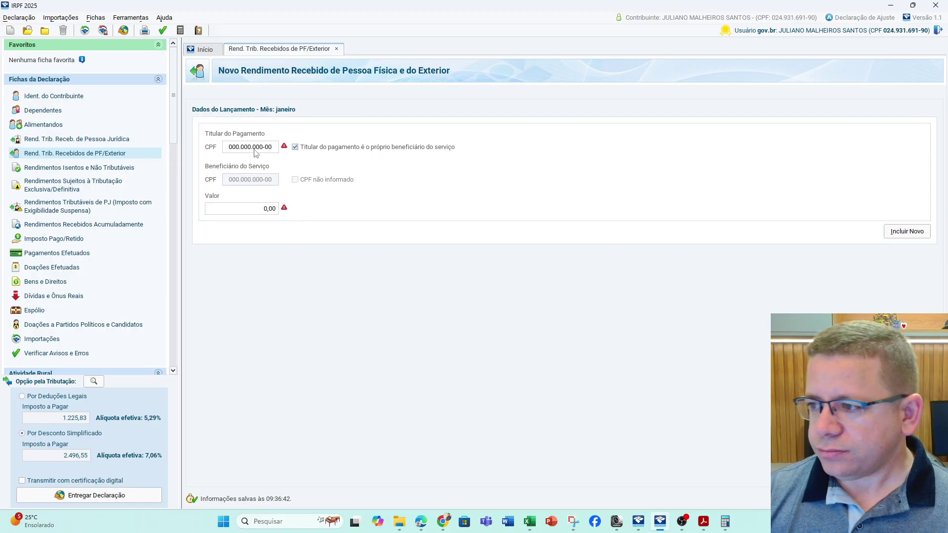
key(Tab)
text(5)
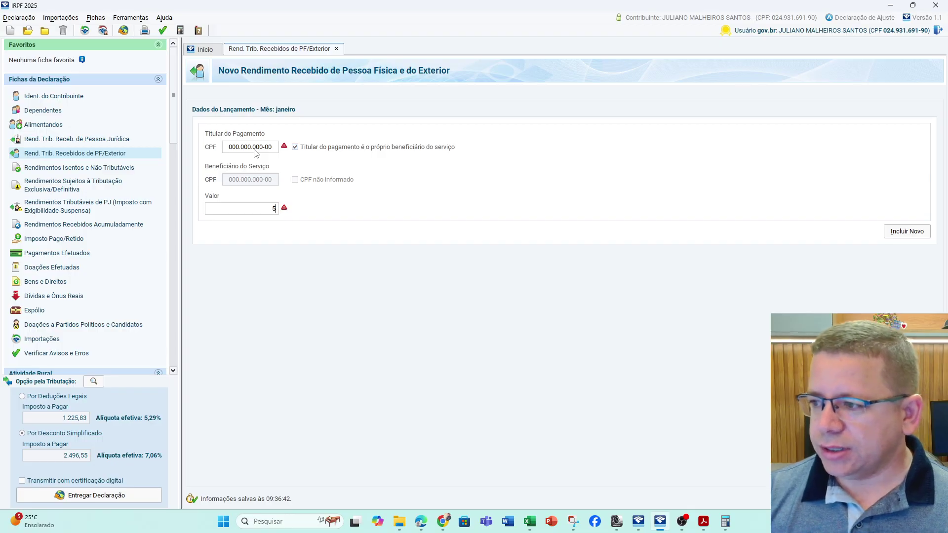
key(BackSpace)
text(1500)
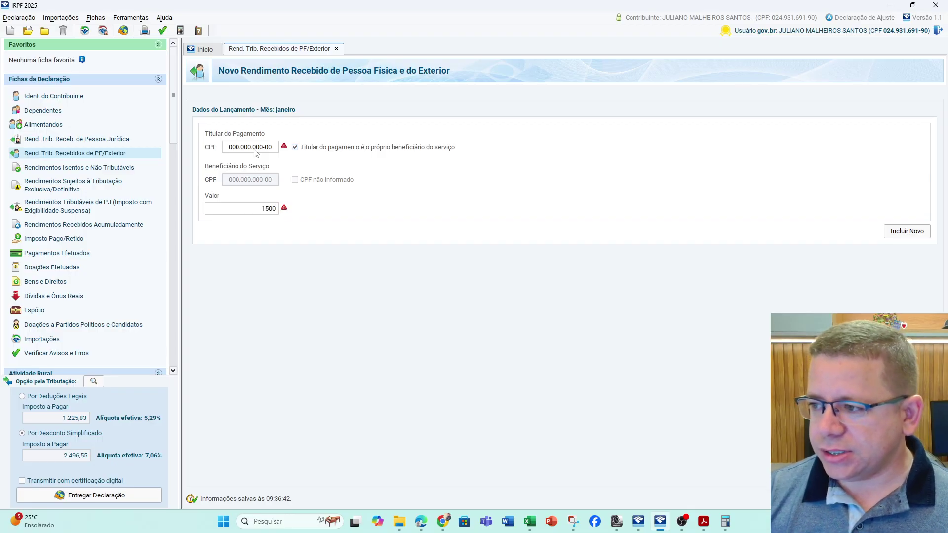
key(Tab)
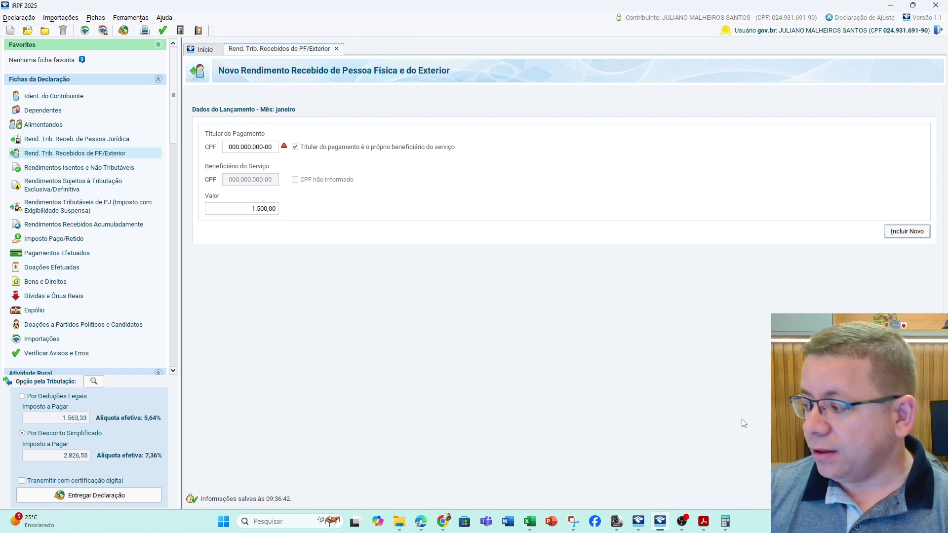
key(Return)
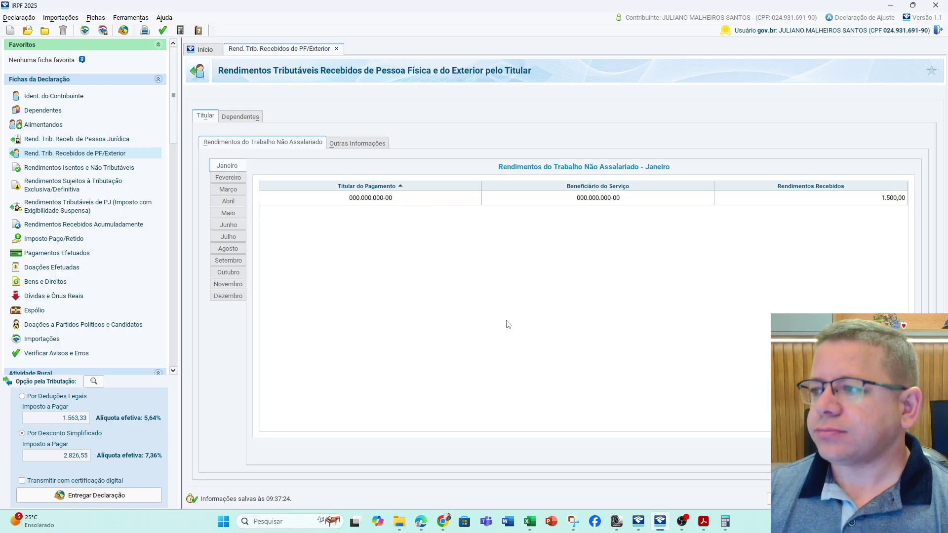
click(789, 498)
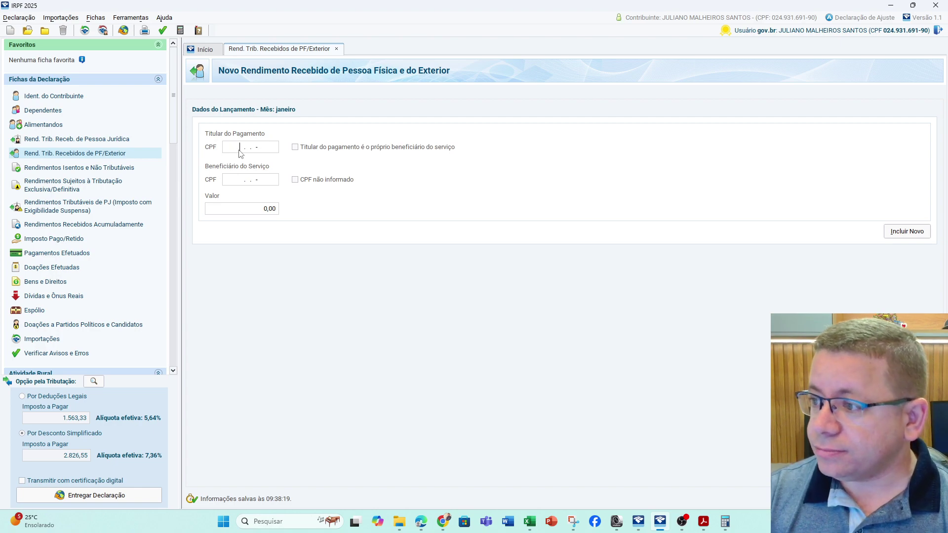
click(268, 209)
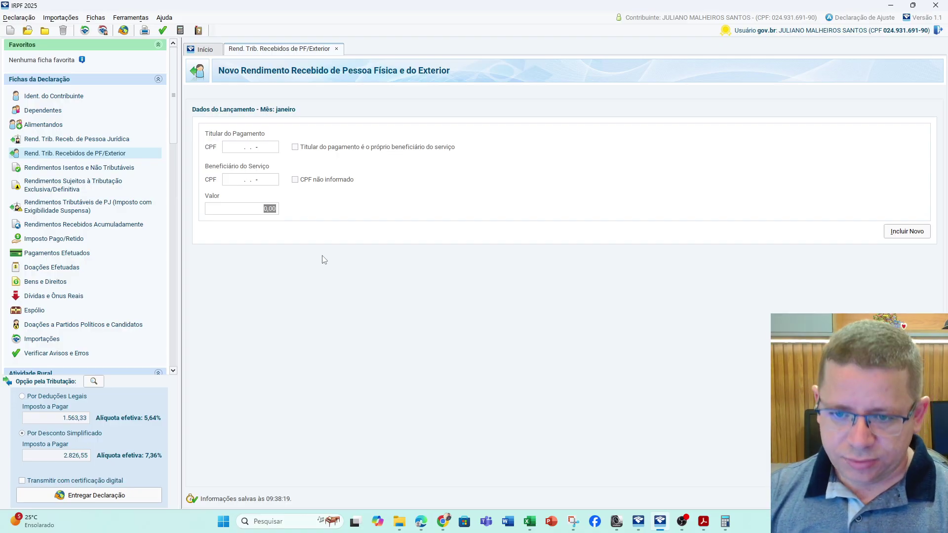
click(908, 499)
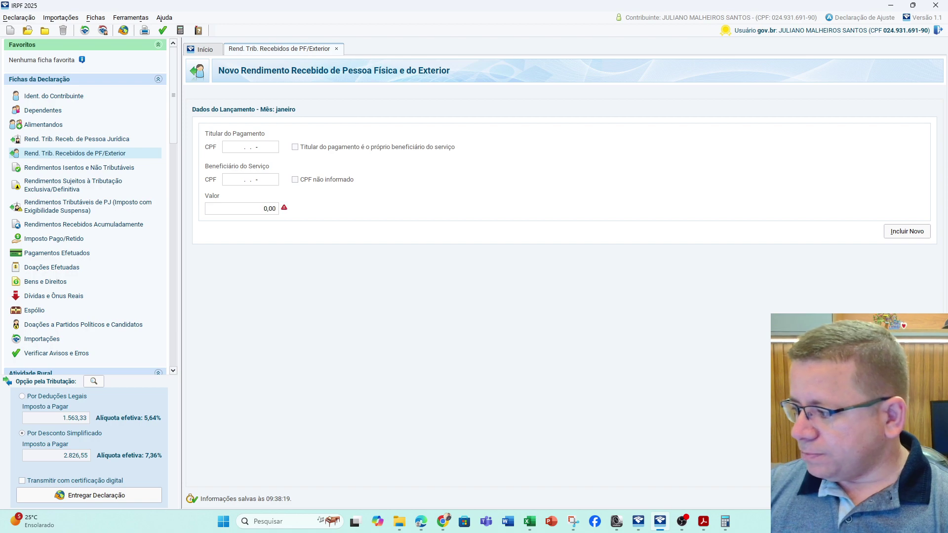
Look through the holder's monthly non-salaried income lists from March to December
click(228, 189)
click(228, 201)
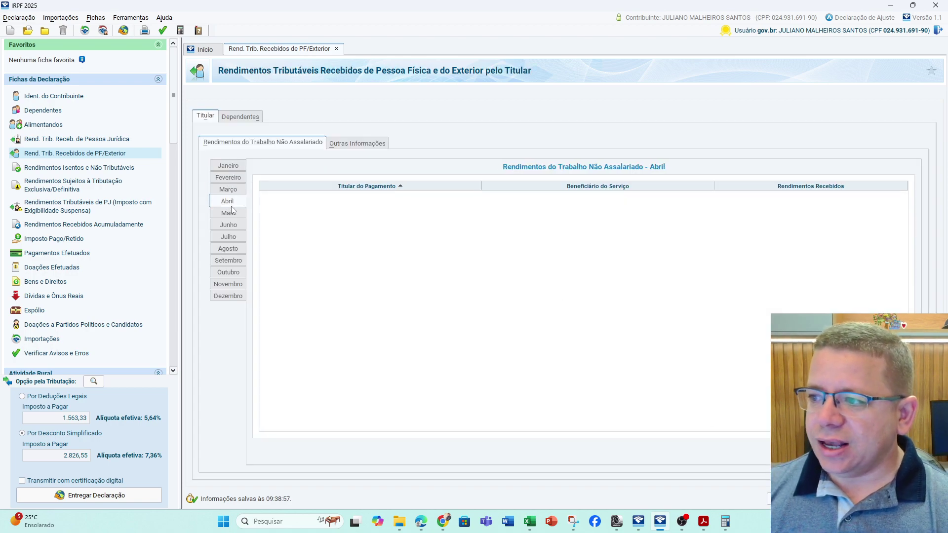
click(228, 213)
click(228, 225)
click(228, 237)
click(228, 272)
click(228, 284)
click(228, 296)
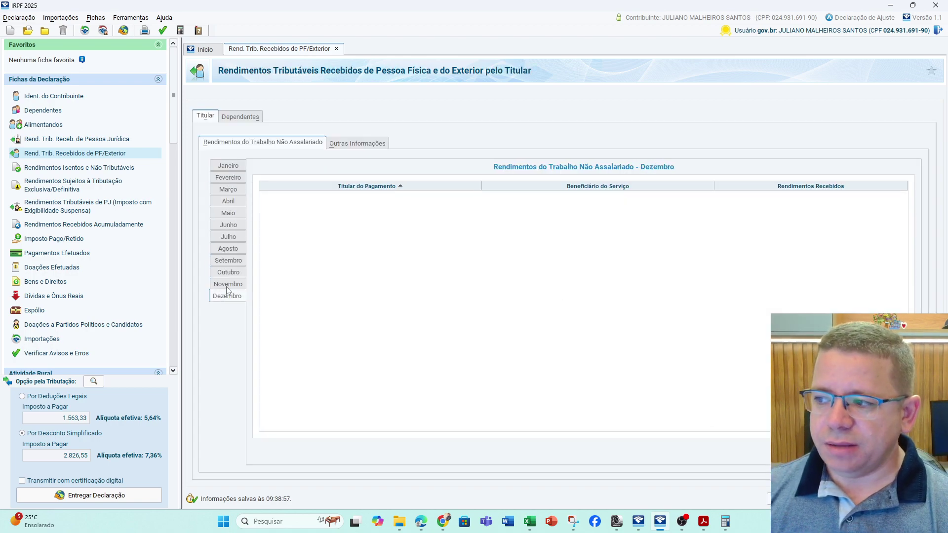
Examine the monthly Trabalho Não Assalariado amounts in the holder's Outras Informações table, from September back to January
click(348, 148)
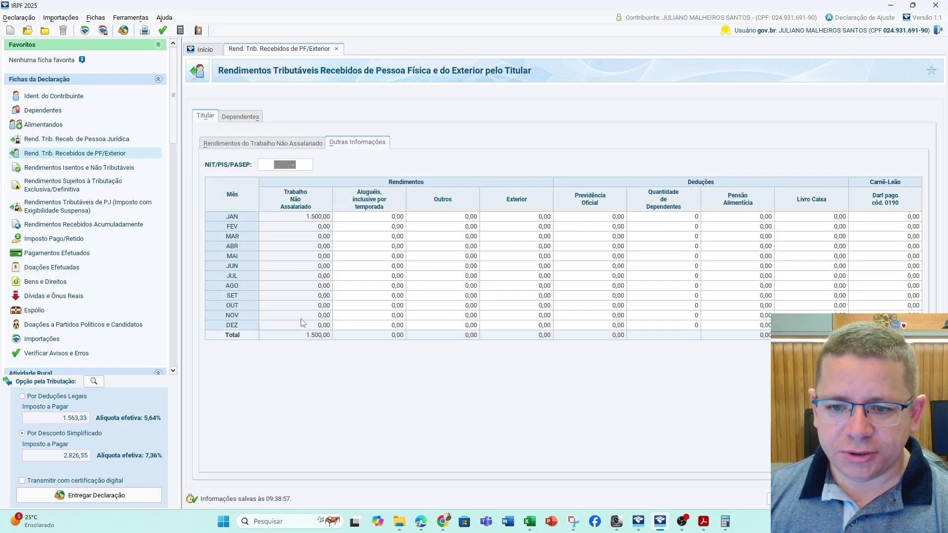
click(306, 295)
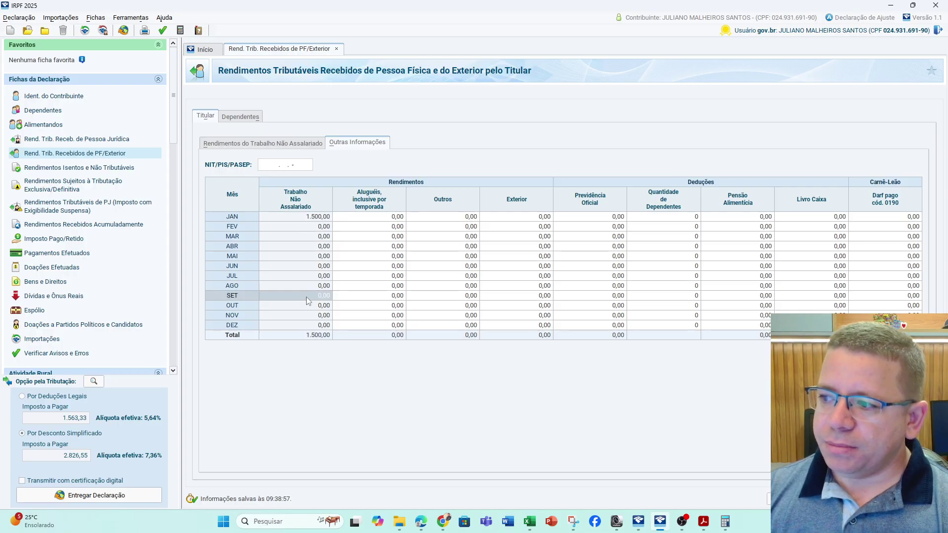
key(Up)
key(Up)
key(Up)
key(Up)
key(Up)
key(Up)
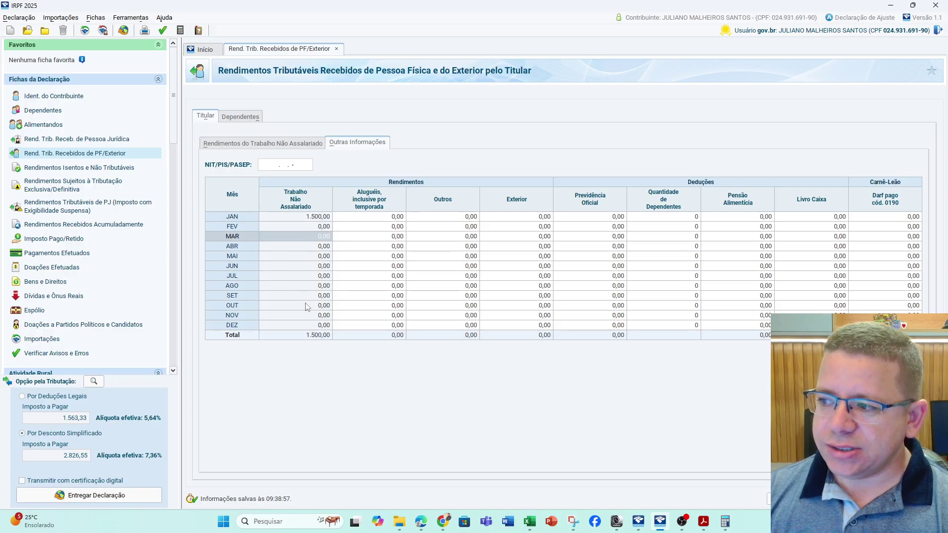
click(308, 217)
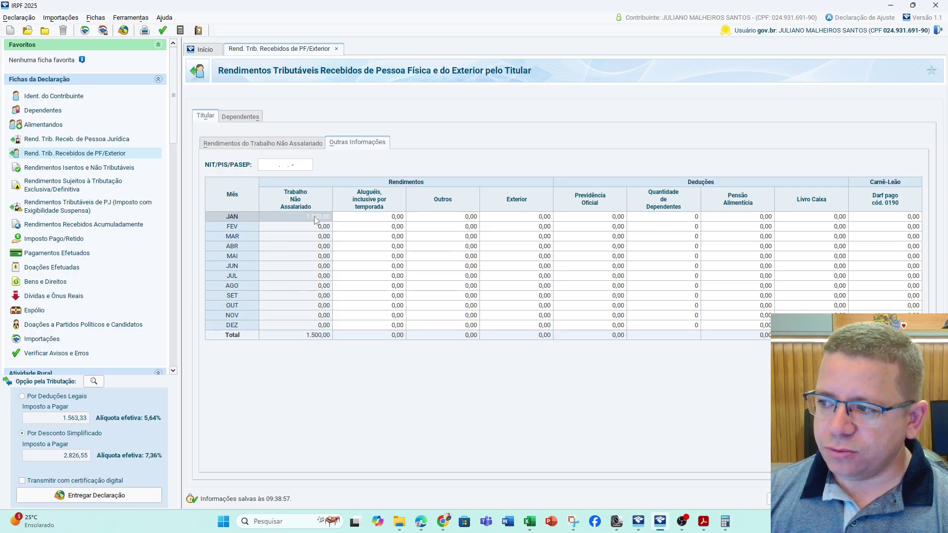
Open the holder's existing January non-salaried income entry to check its details and return to the list
click(286, 143)
click(228, 165)
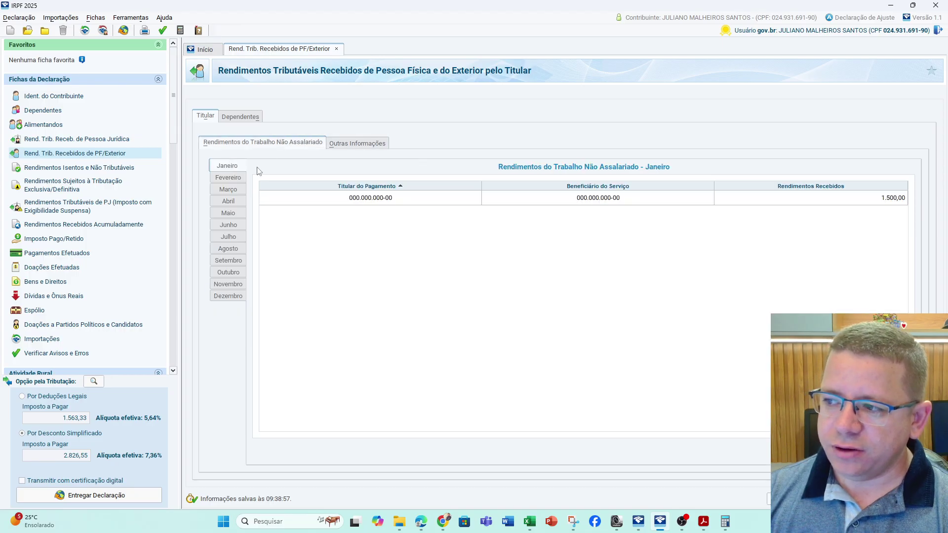
double_click(400, 199)
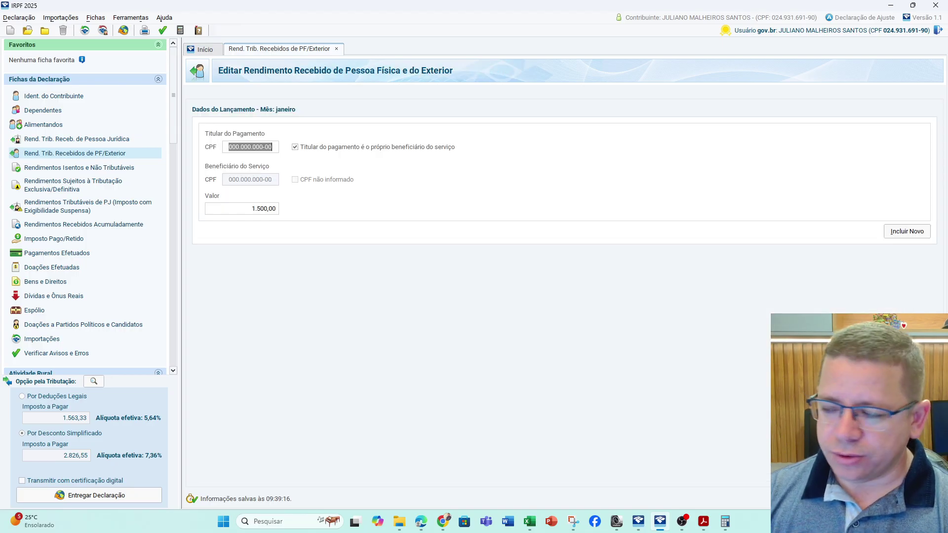
key(Return)
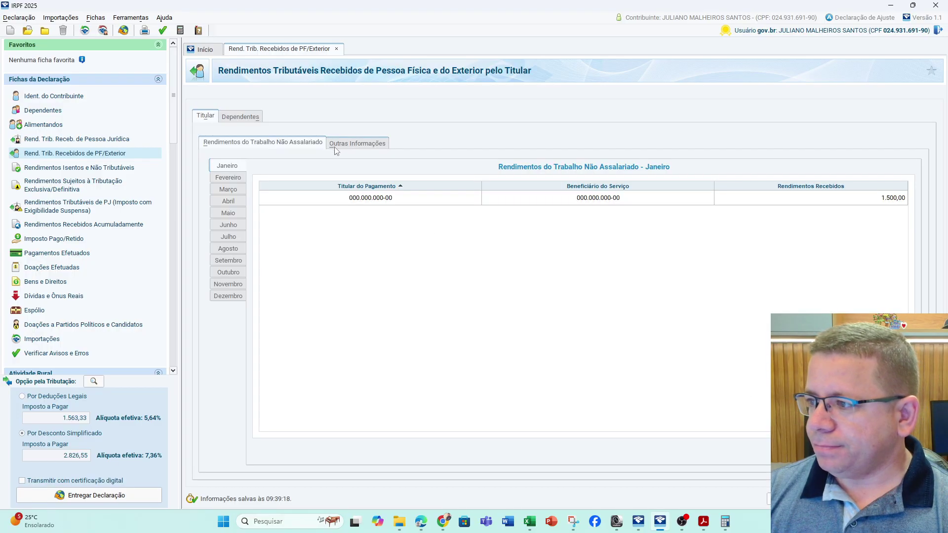
Set the holder's January rental income (Aluguéis) to 1.000,00 in the Outras Informações table
click(350, 144)
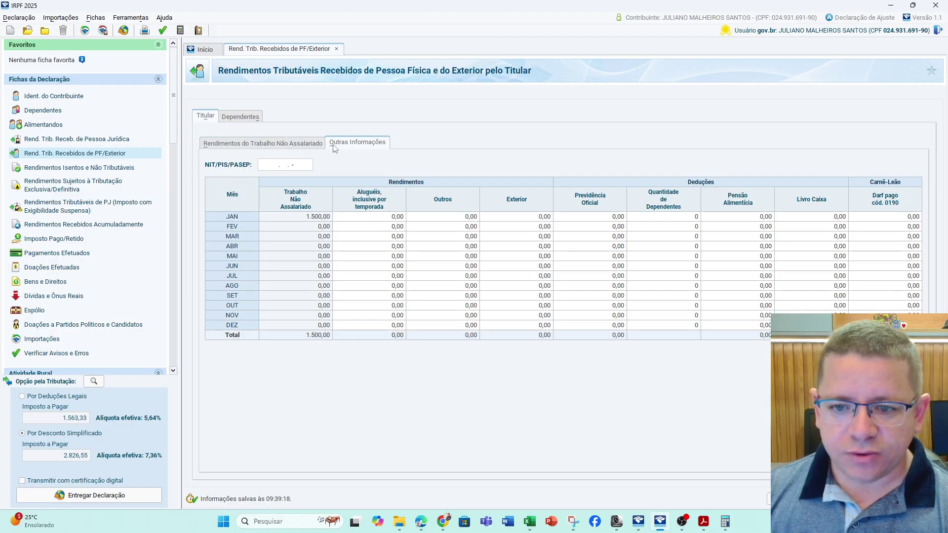
click(368, 218)
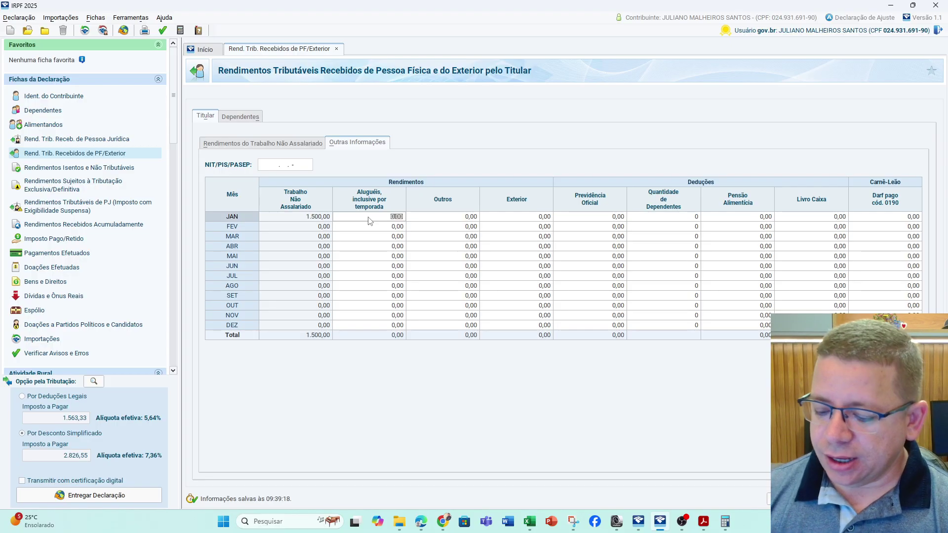
text(15)
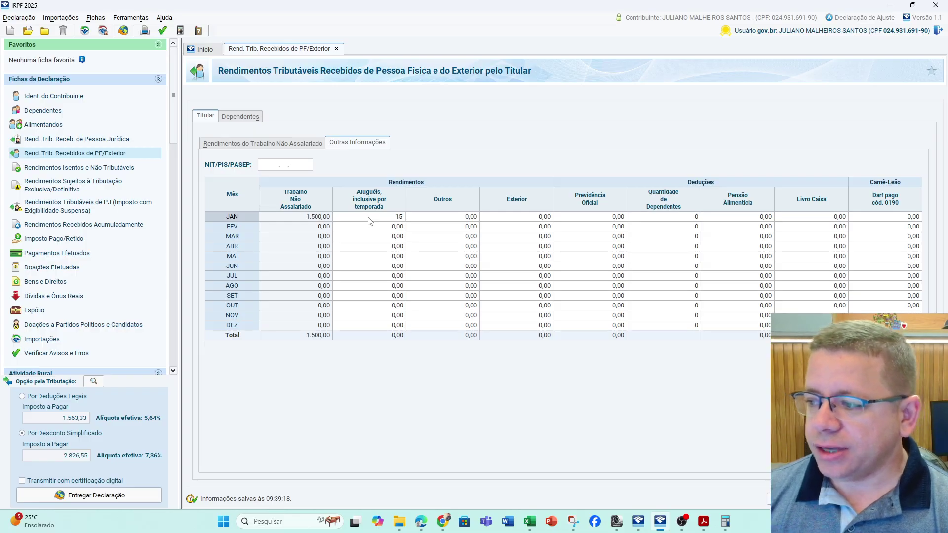
key(BackSpace)
text(000)
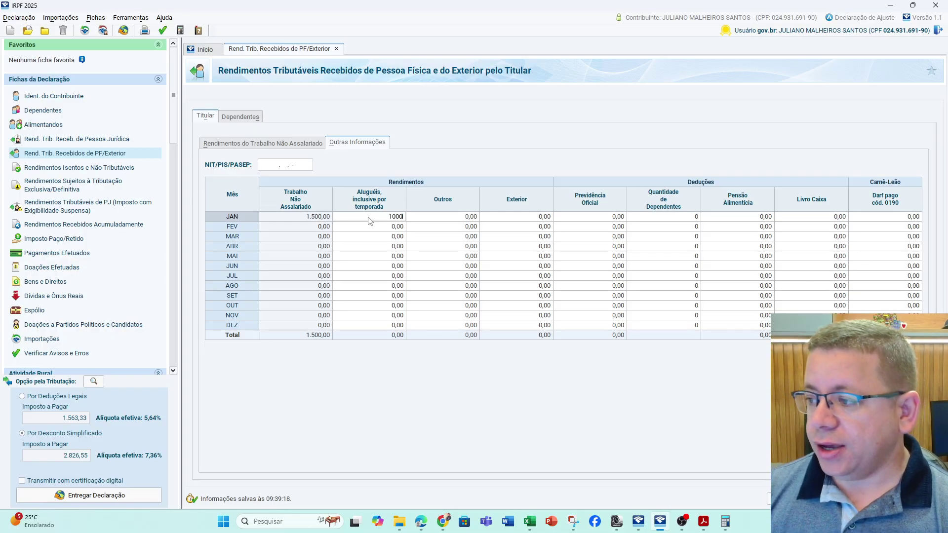
key(Tab)
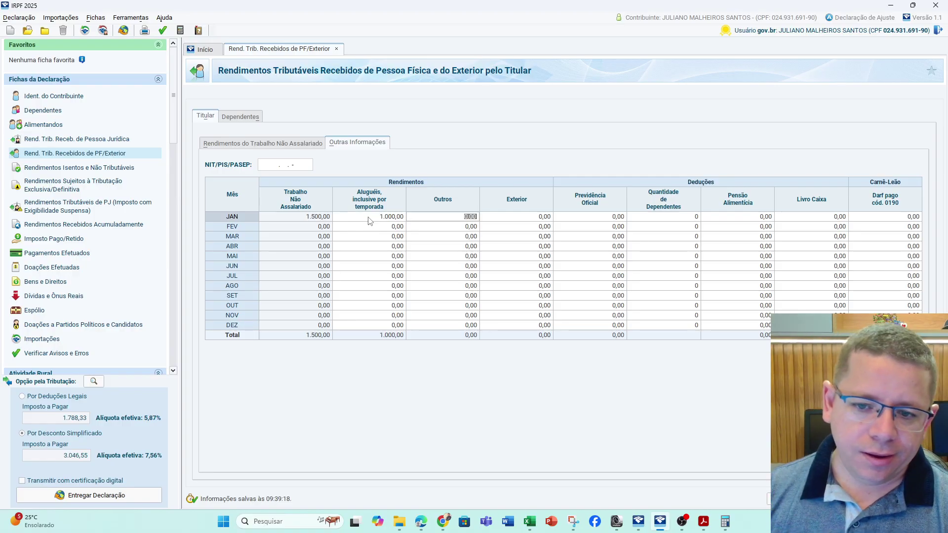
click(377, 227)
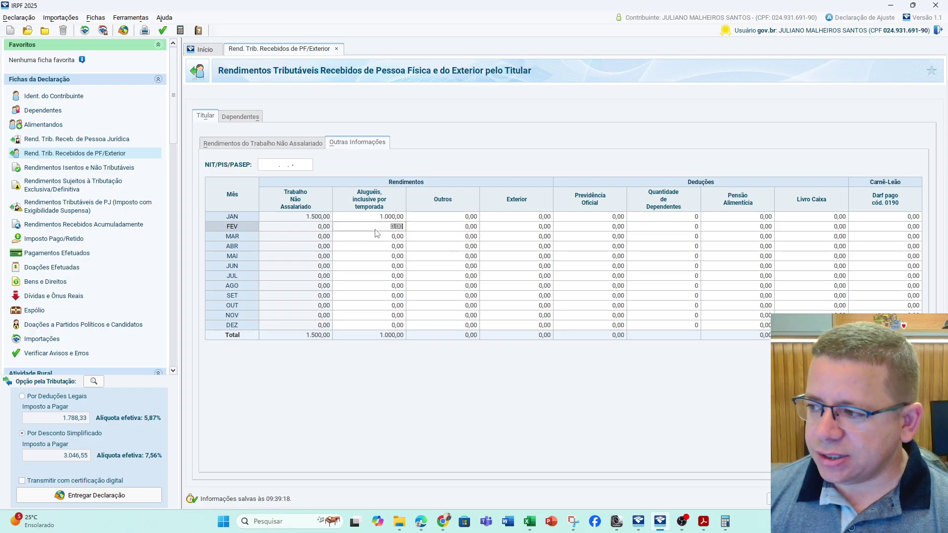
click(377, 245)
click(377, 265)
click(376, 335)
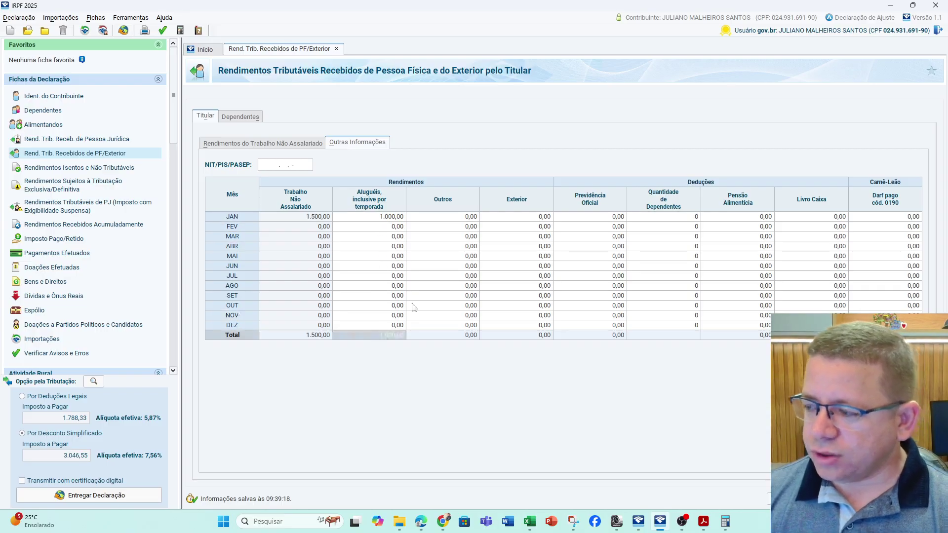
click(529, 221)
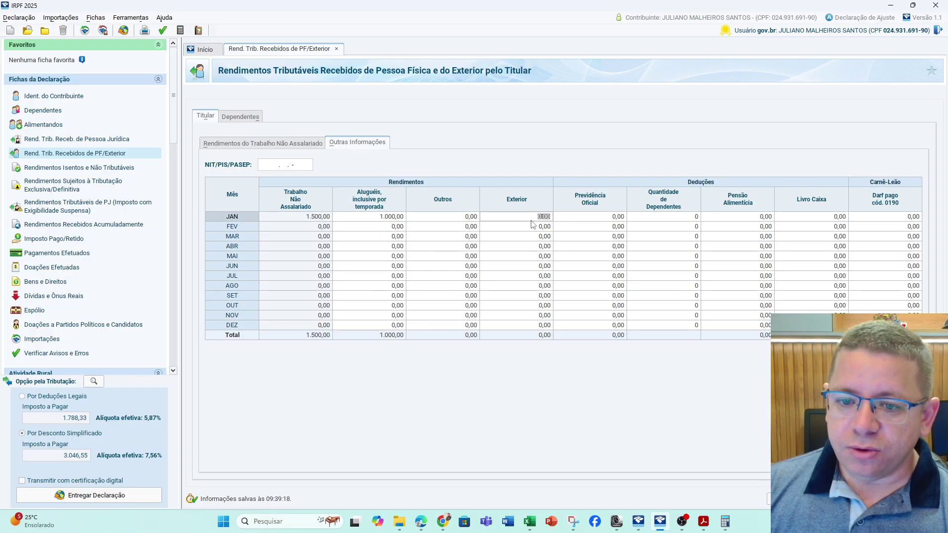
click(450, 220)
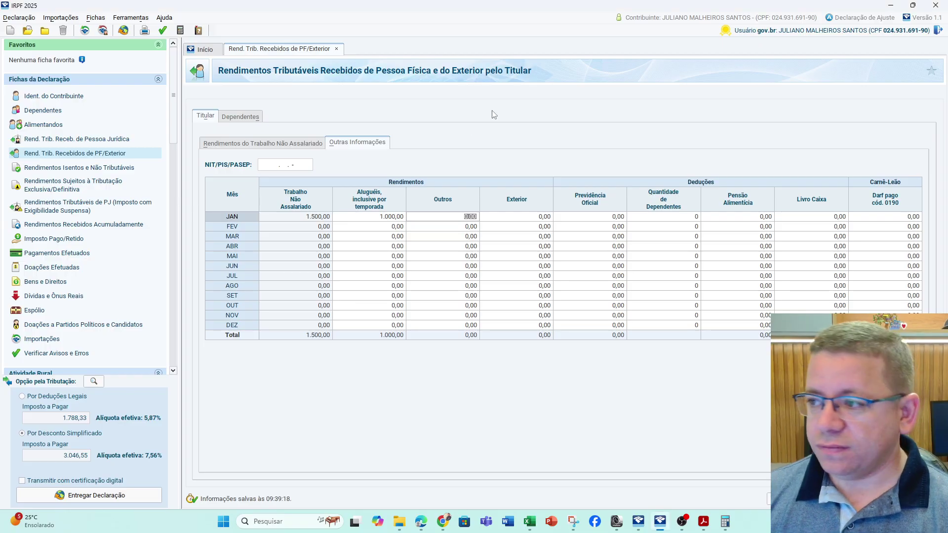
Try to open the program's help contents and dismiss the resulting notice
click(164, 18)
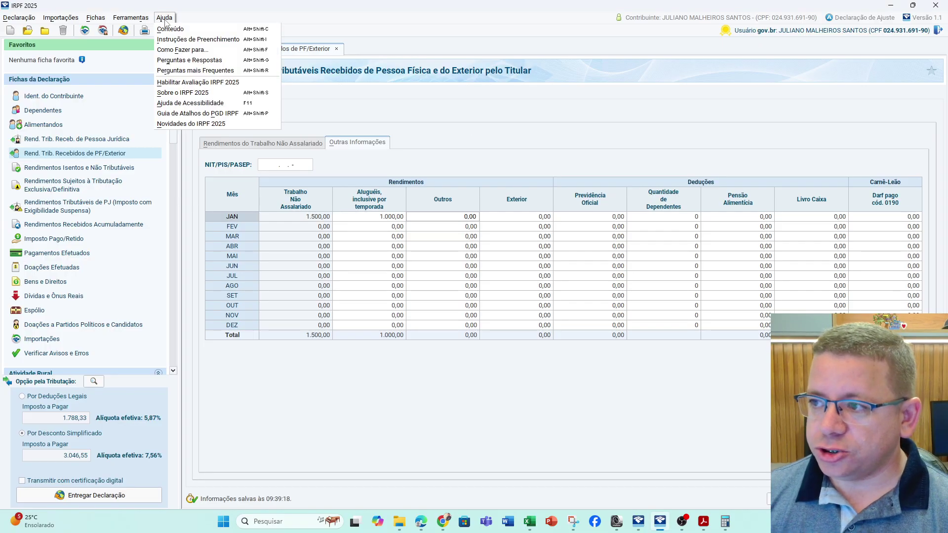
click(193, 30)
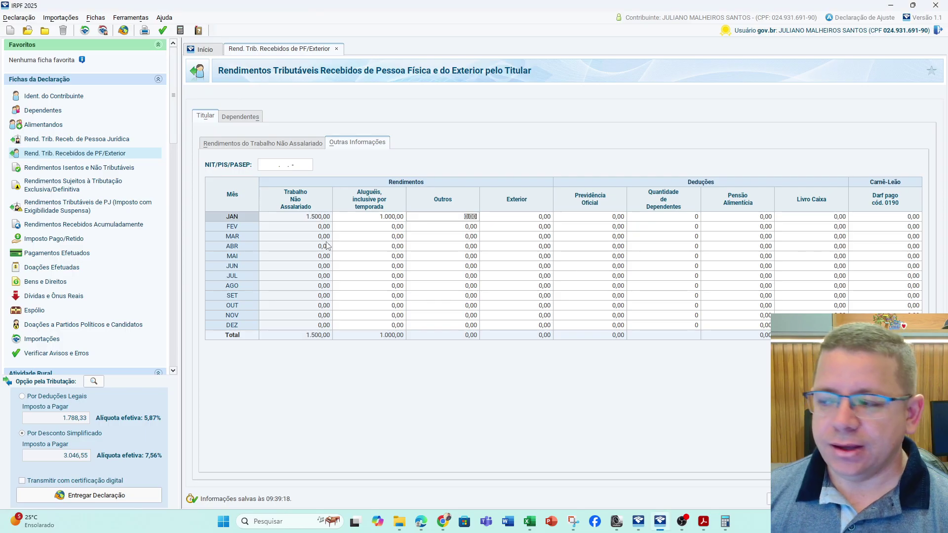
click(164, 18)
click(190, 30)
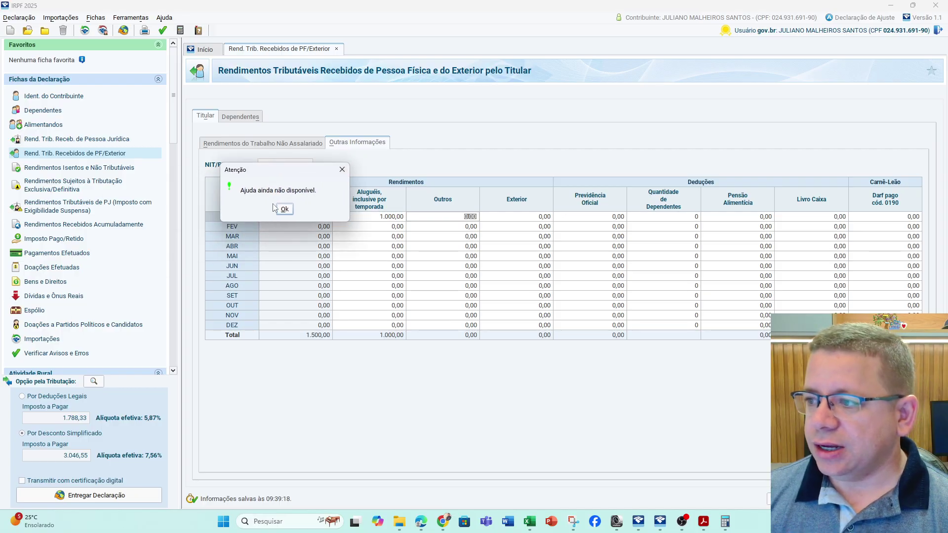
click(285, 209)
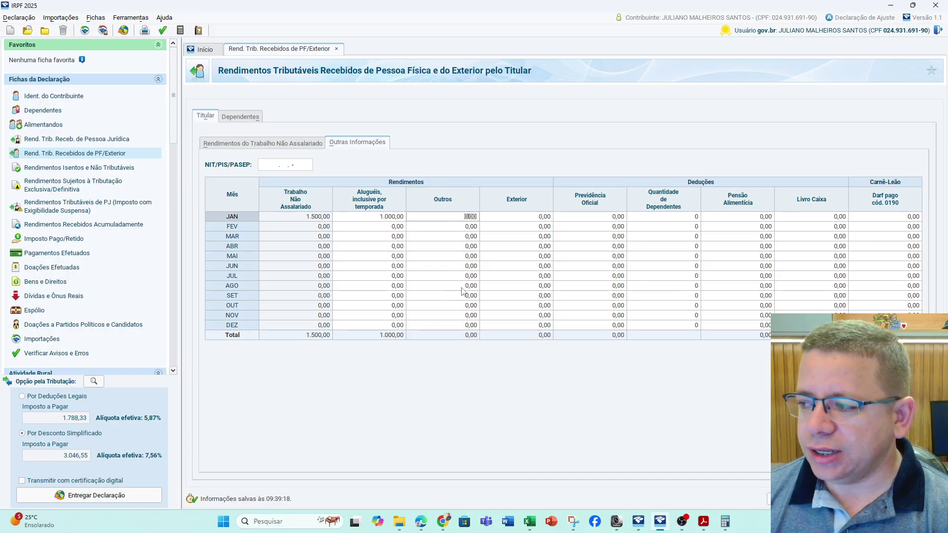
click(468, 316)
click(465, 267)
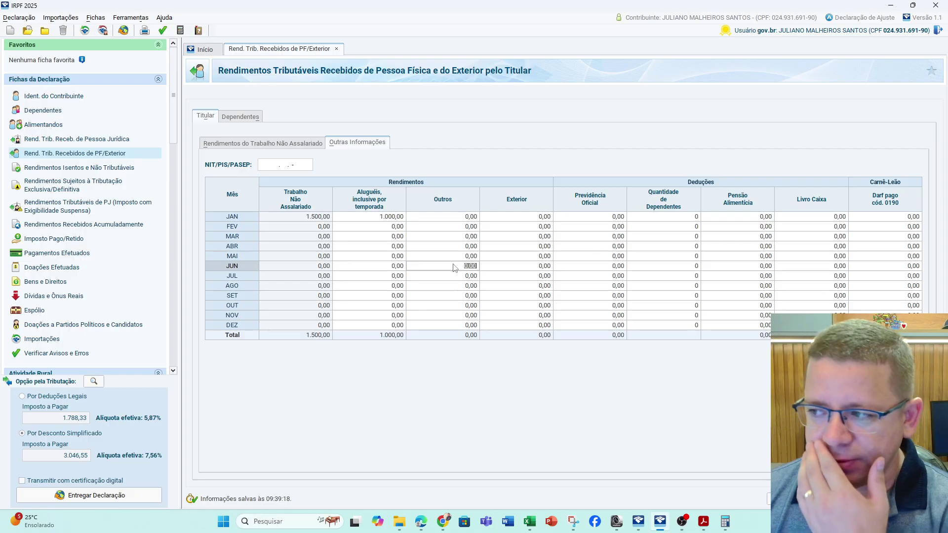
click(307, 236)
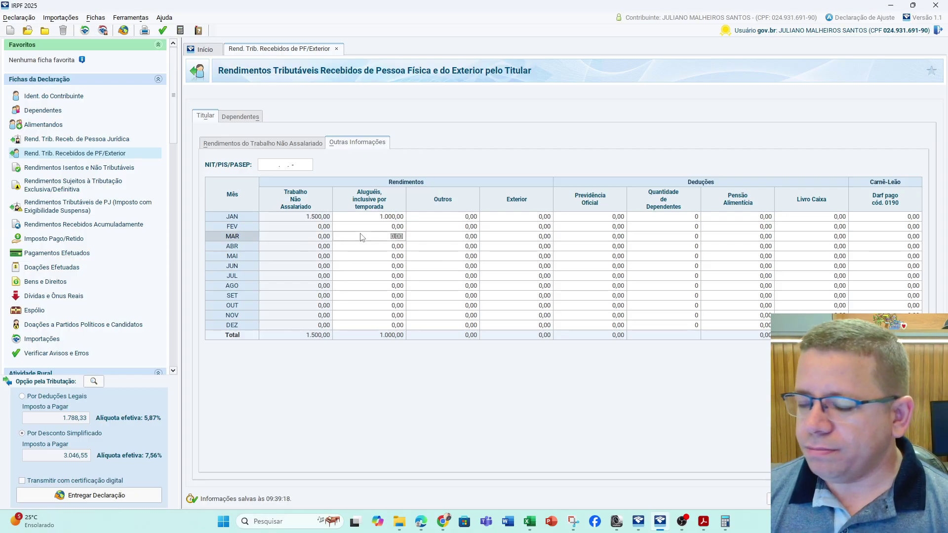
click(666, 218)
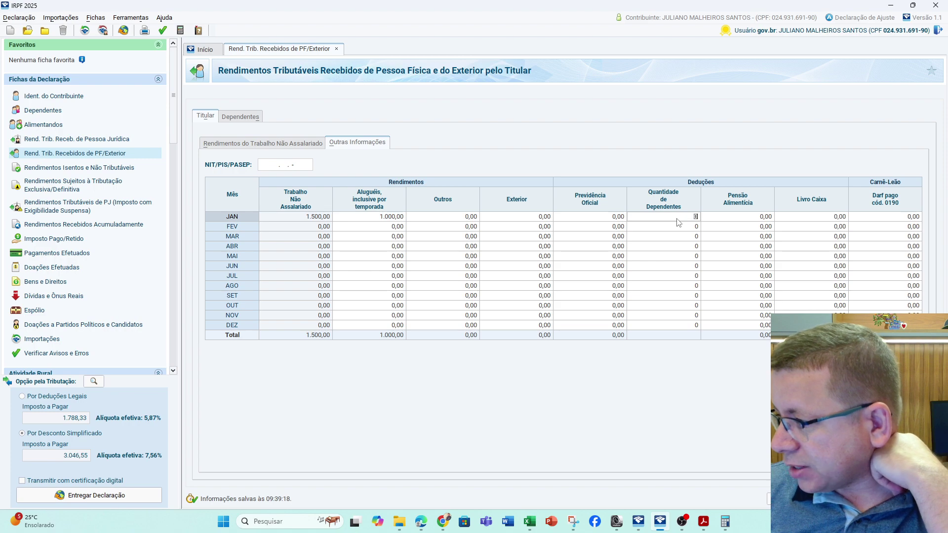
Examine the Pensão Alimentícia and Livro Caixa deduction columns in the holder's Outras Informações table
click(726, 220)
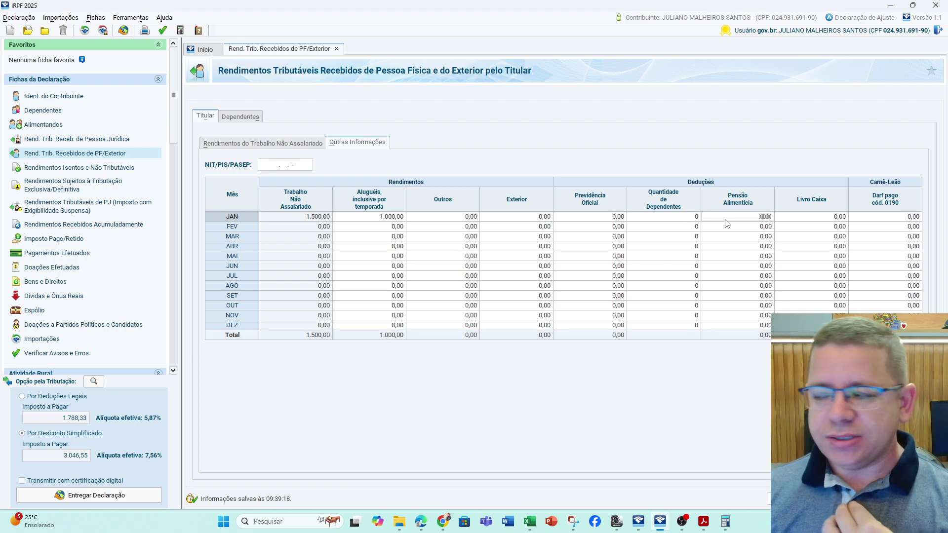
click(731, 238)
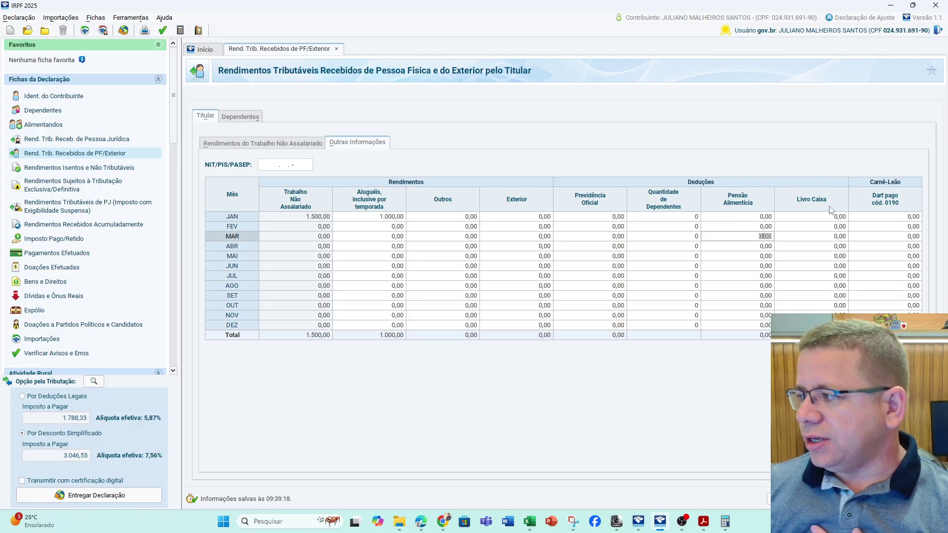
click(831, 226)
click(830, 220)
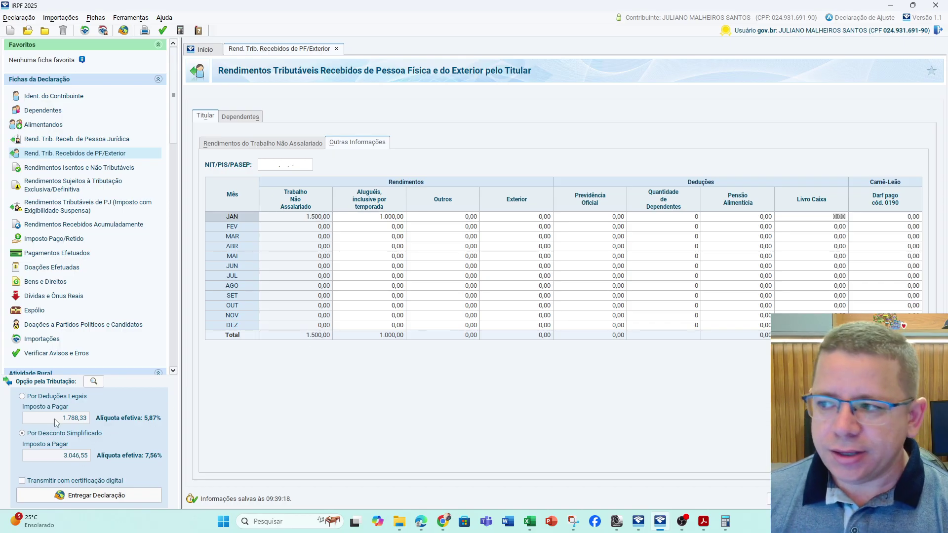
Set the value of the holder's existing January non-salaried income entry to 100.000,00 and return to the list
click(310, 145)
click(340, 198)
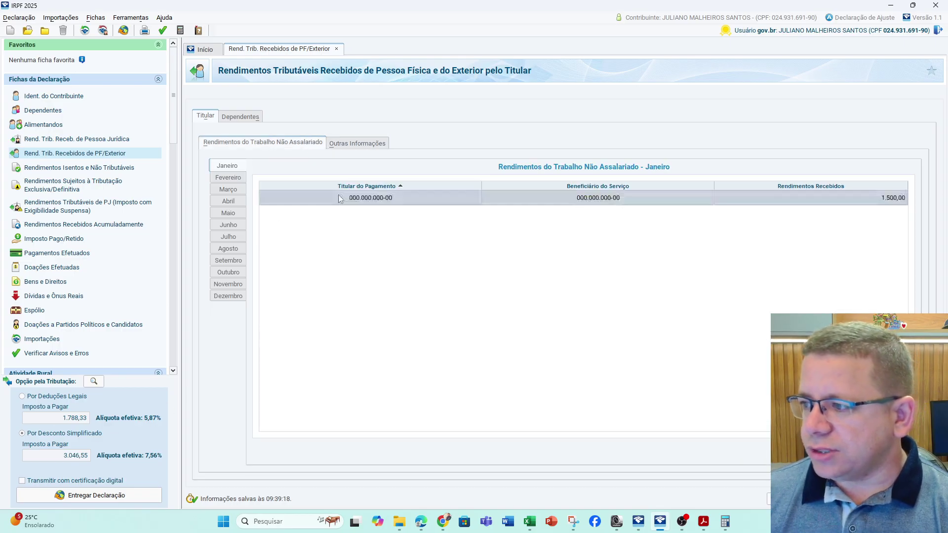
double_click(340, 198)
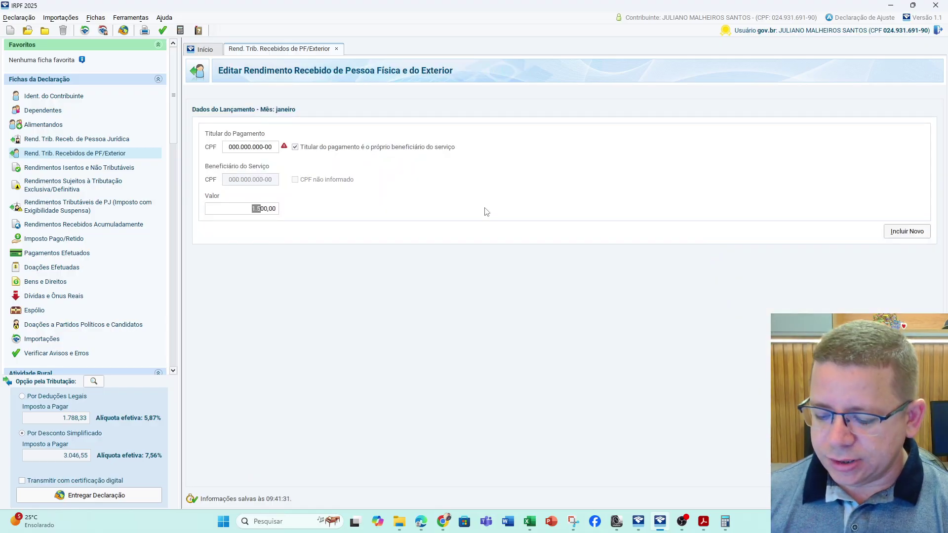
text(1000)
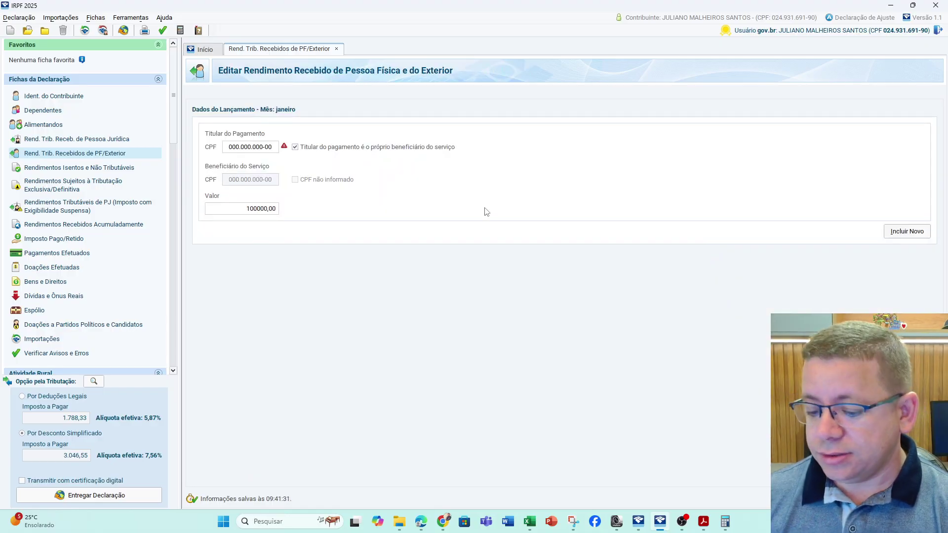
key(Tab)
click(276, 214)
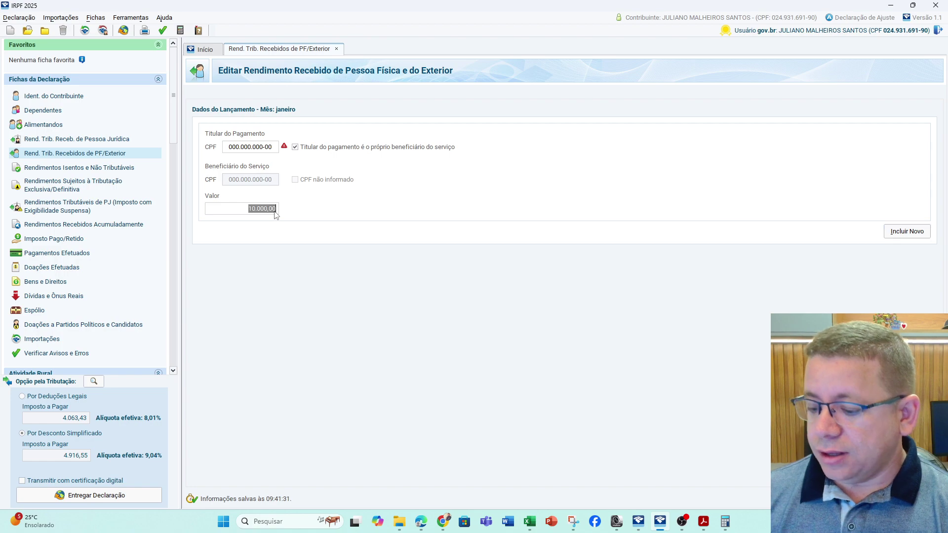
text(100000)
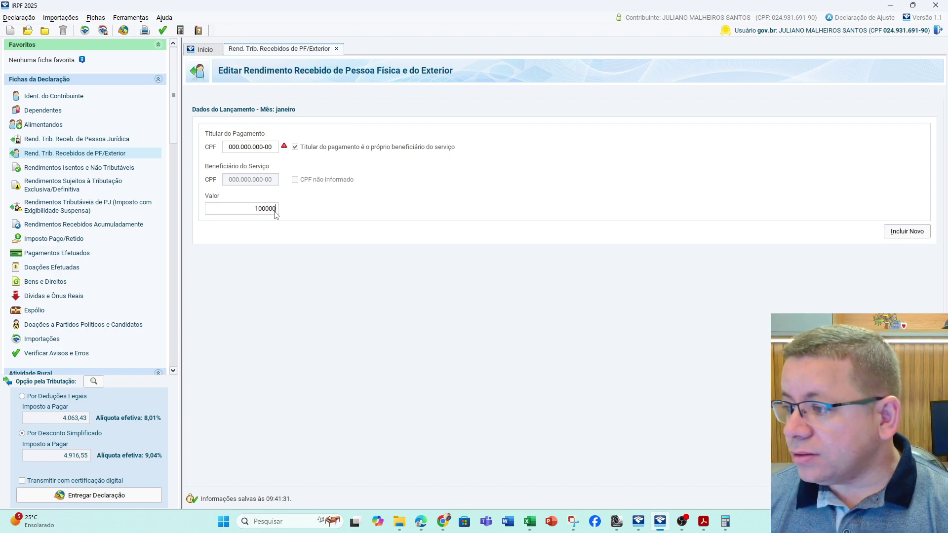
key(Tab)
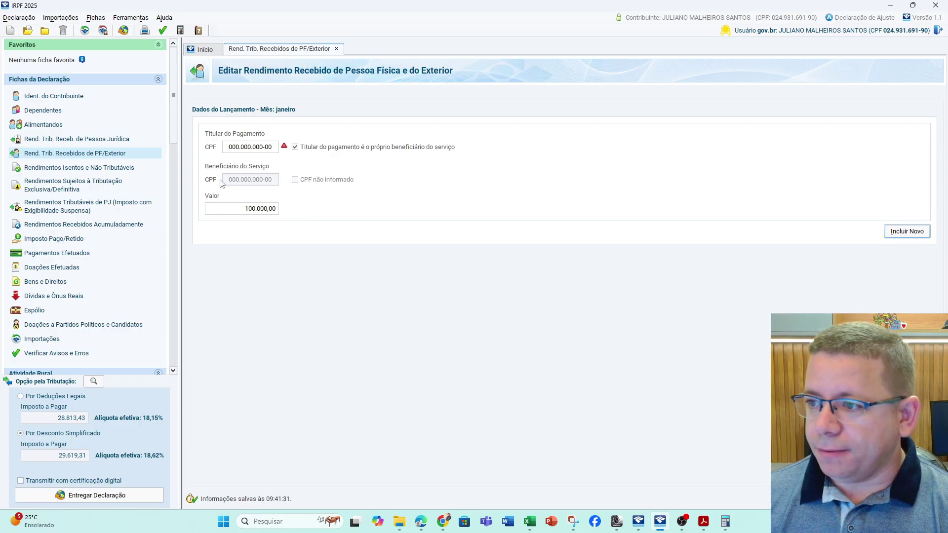
key(Escape)
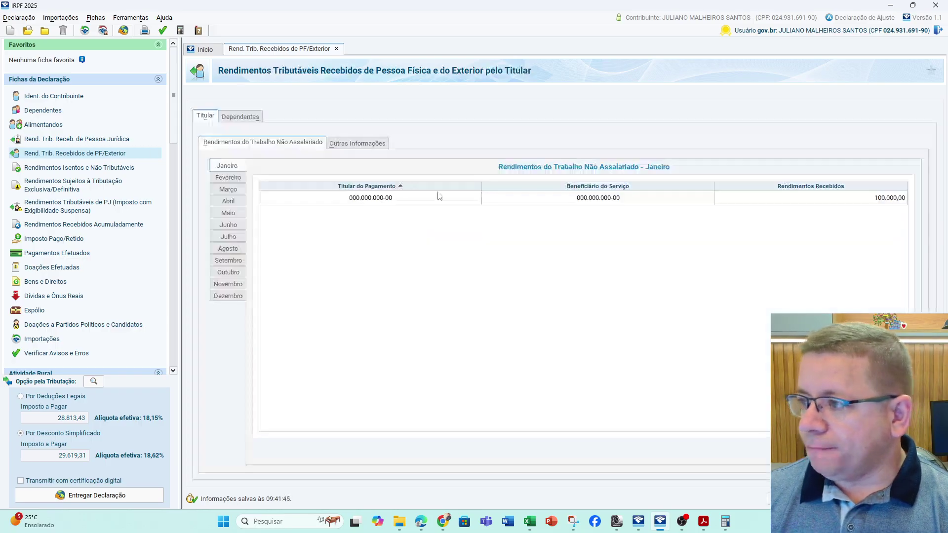
Set the holder's January Livro Caixa deduction to 70.000,00 in the Outras Informações table and check the tax due under Deduções Legais
click(355, 143)
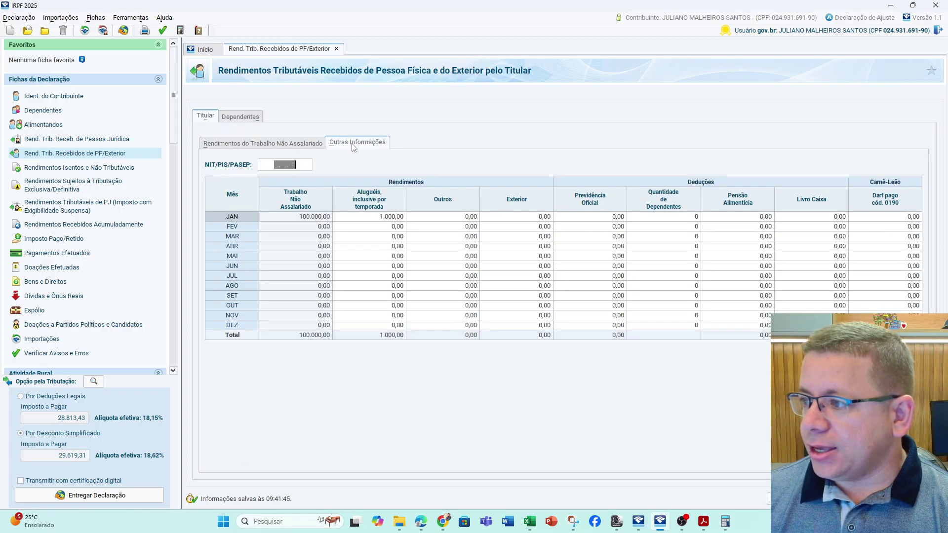
click(838, 218)
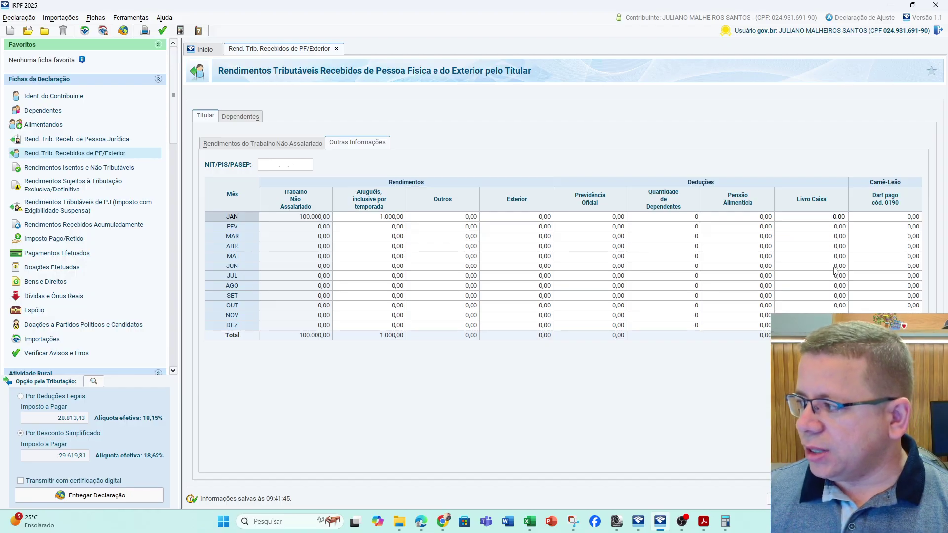
drag(833, 267, 835, 315)
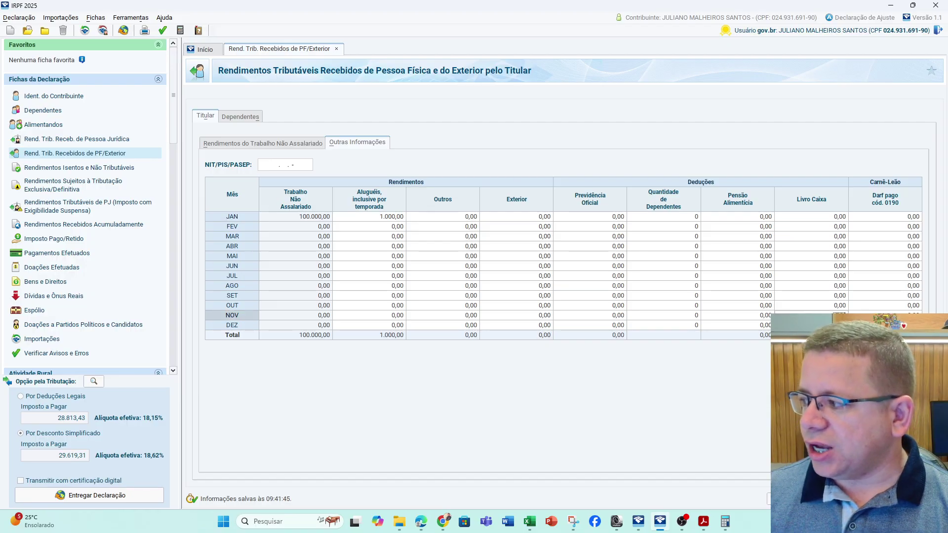
click(838, 217)
text(70000)
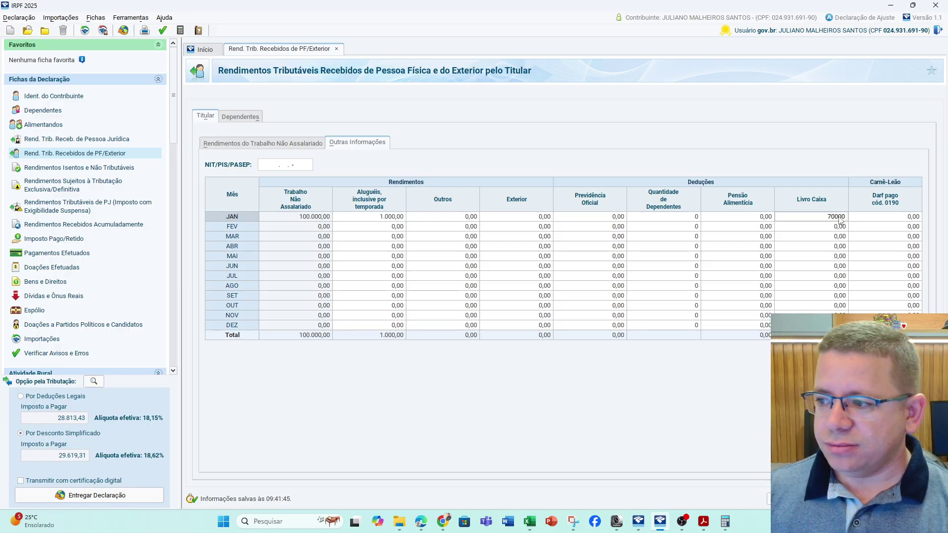
key(Tab)
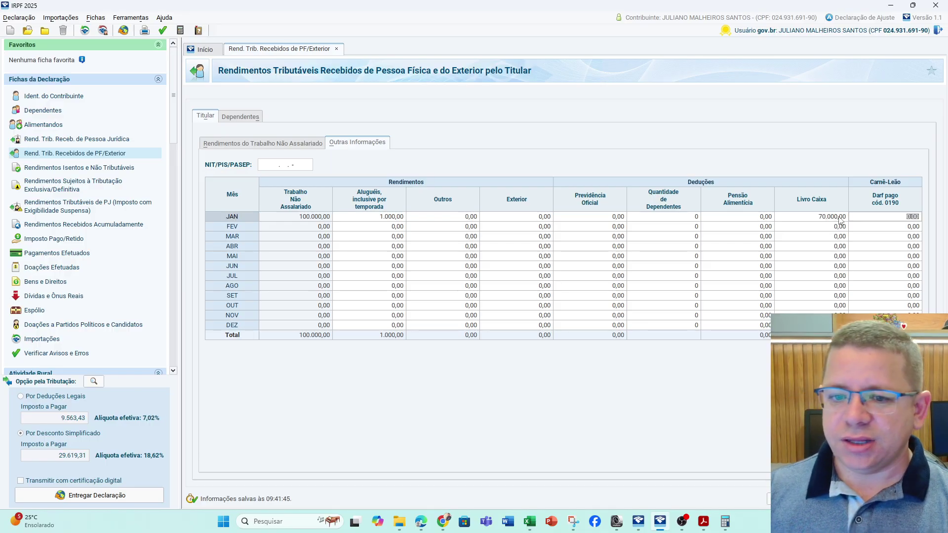
click(71, 419)
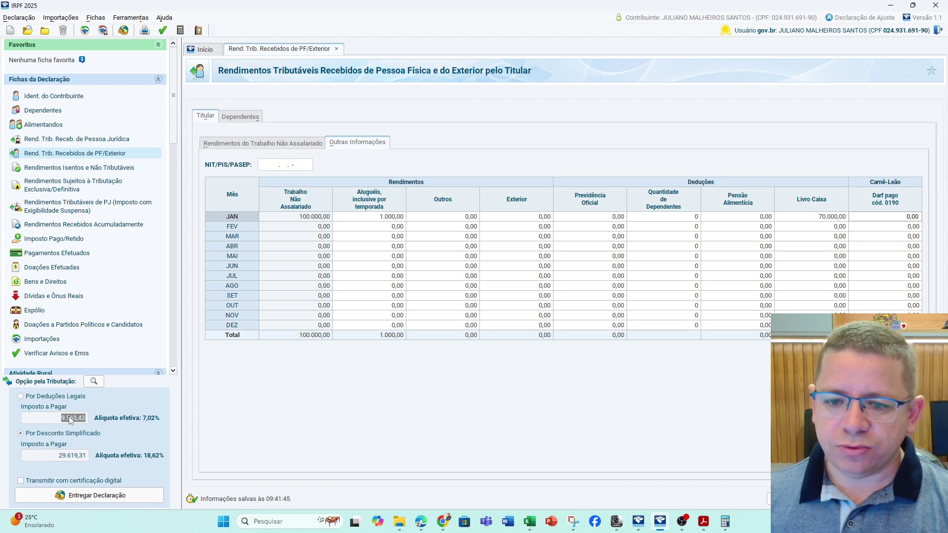
Clear the January Livro Caixa deduction to compare the tax due, and restore it to 70.000,00
click(830, 218)
key(Delete)
key(Tab)
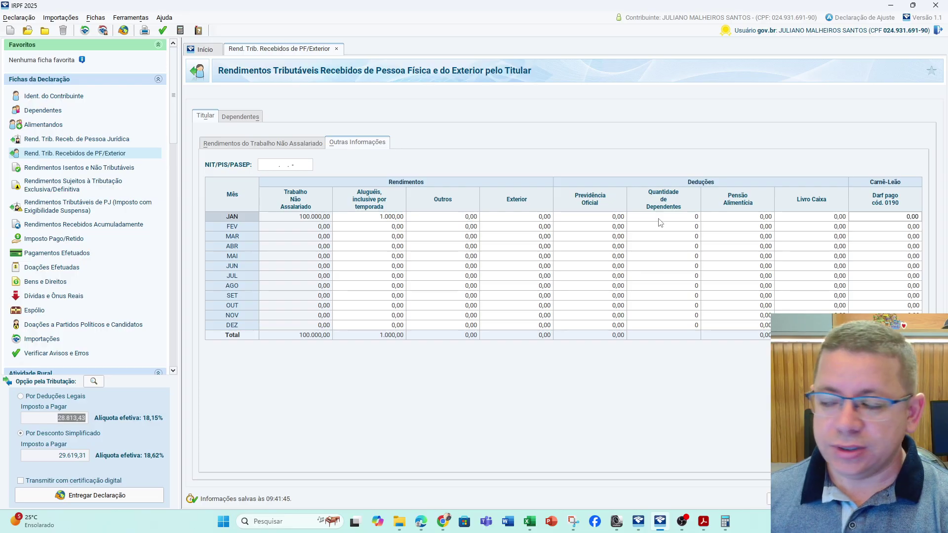
click(802, 221)
text(70000)
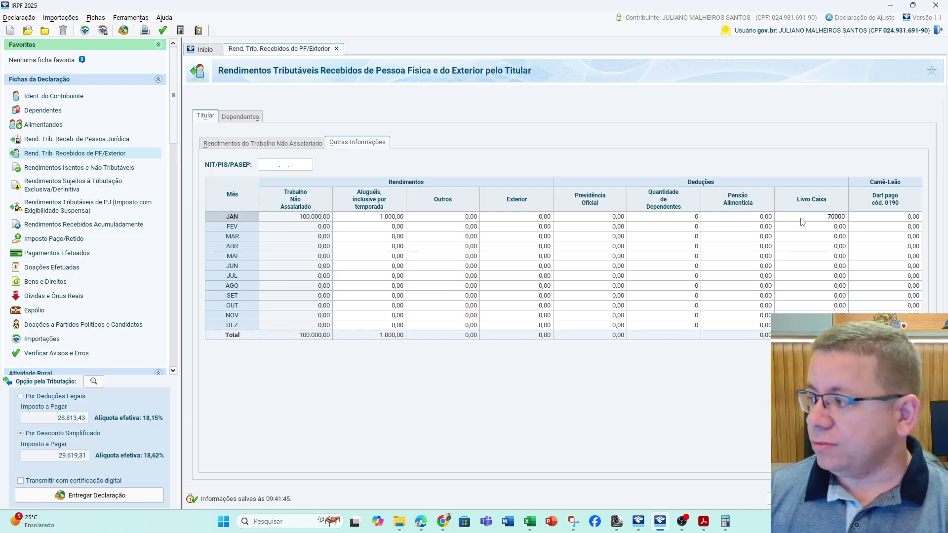
key(Tab)
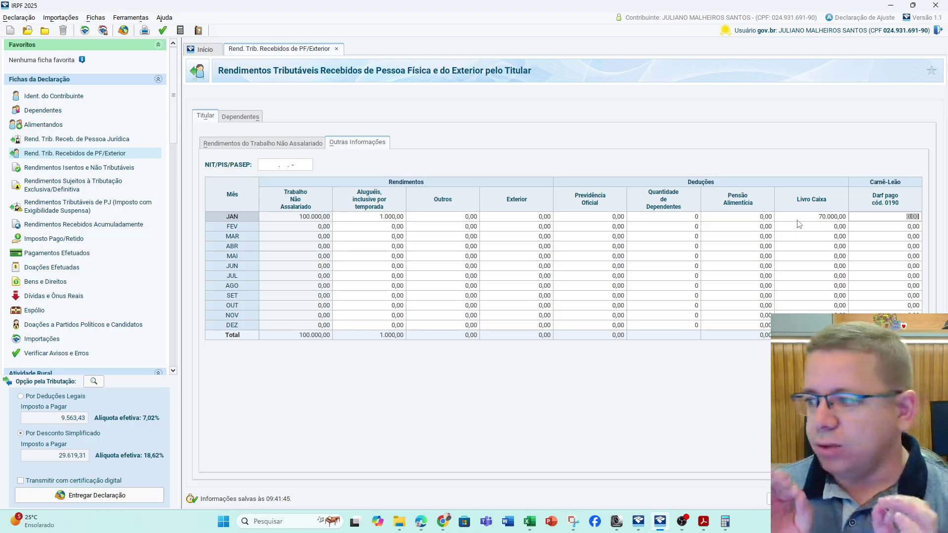
Examine the January Livro Caixa and Darf pago cells and the tax due under Deduções Legais
click(818, 218)
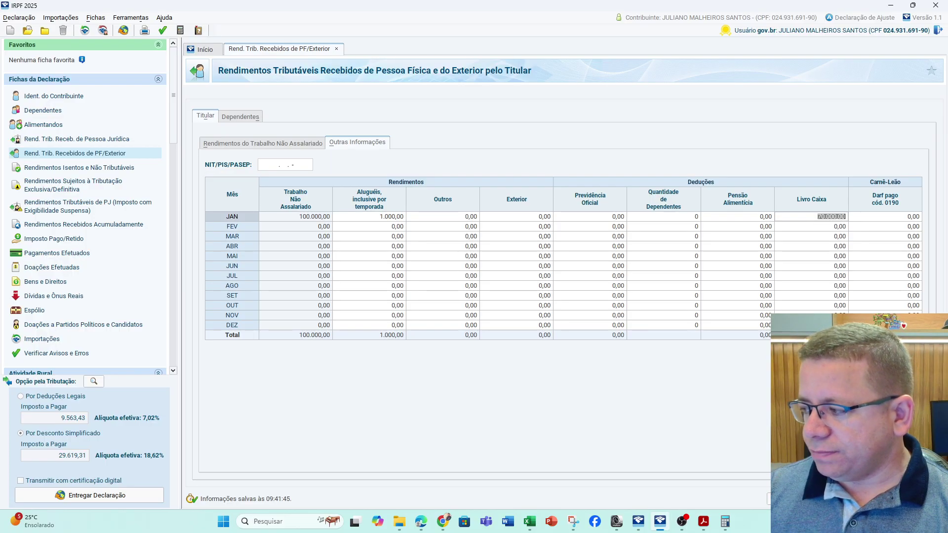
key(Return)
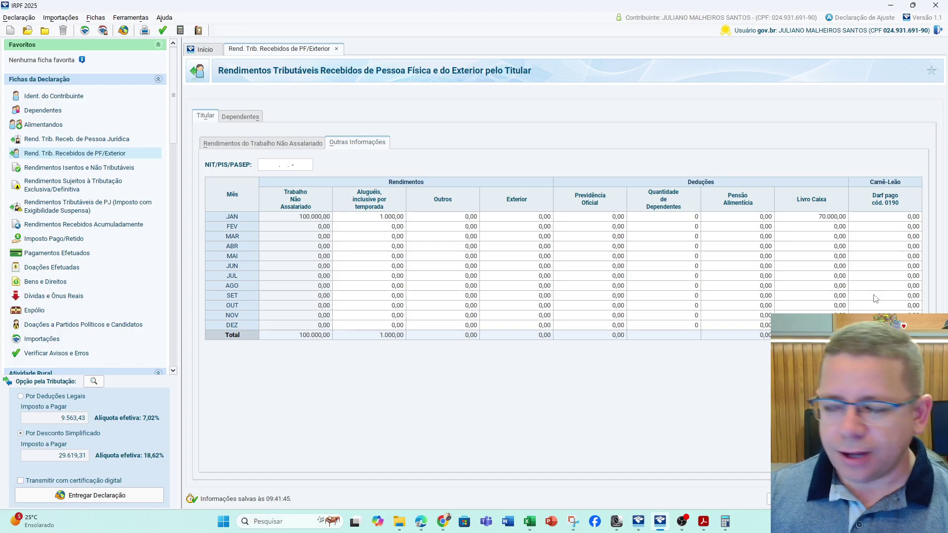
click(911, 217)
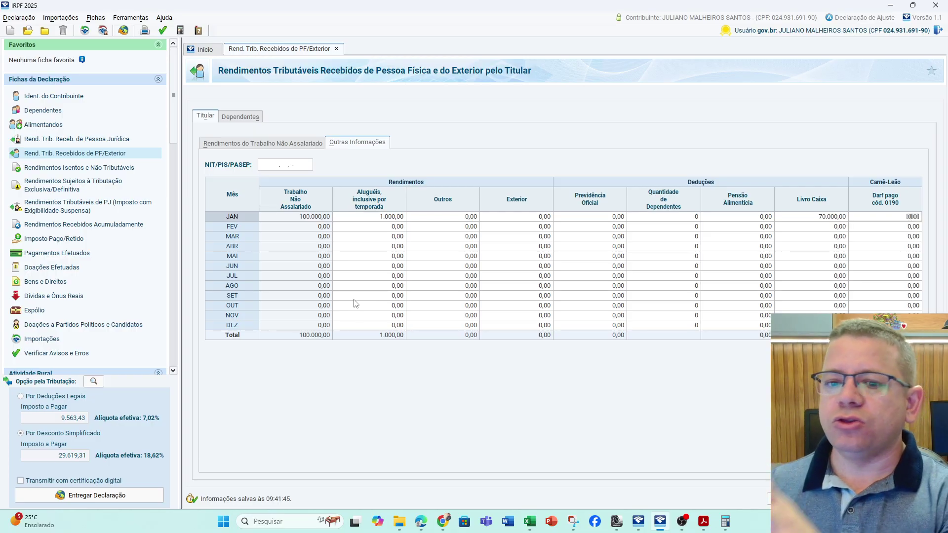
click(66, 418)
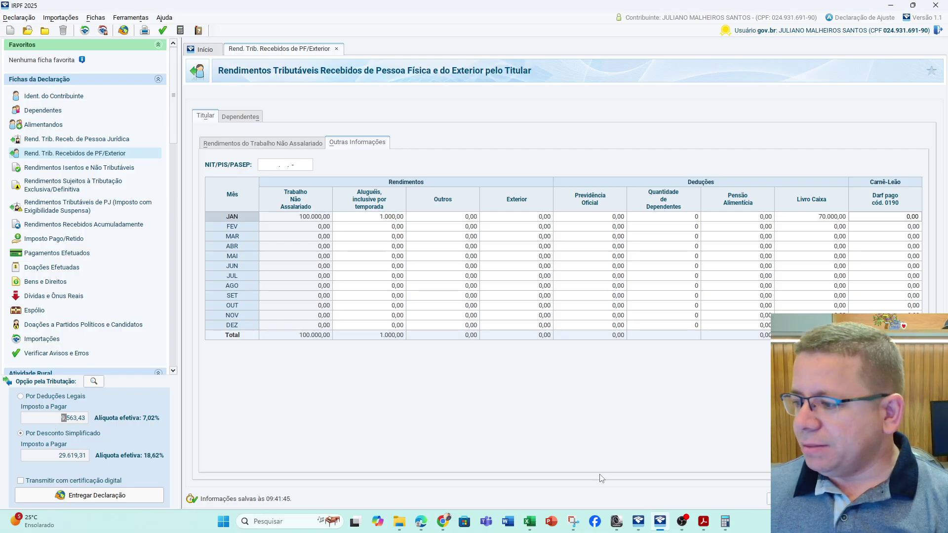
Switch to the Receita Federal tax table open in Chrome and examine the exempt bracket of the monthly rates from February 2024
click(703, 524)
click(705, 525)
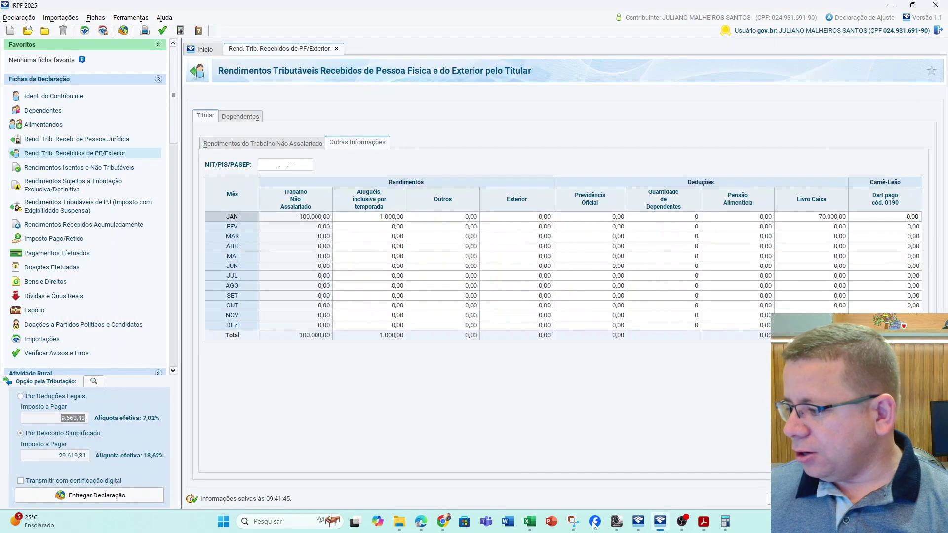
mouse_move(444, 528)
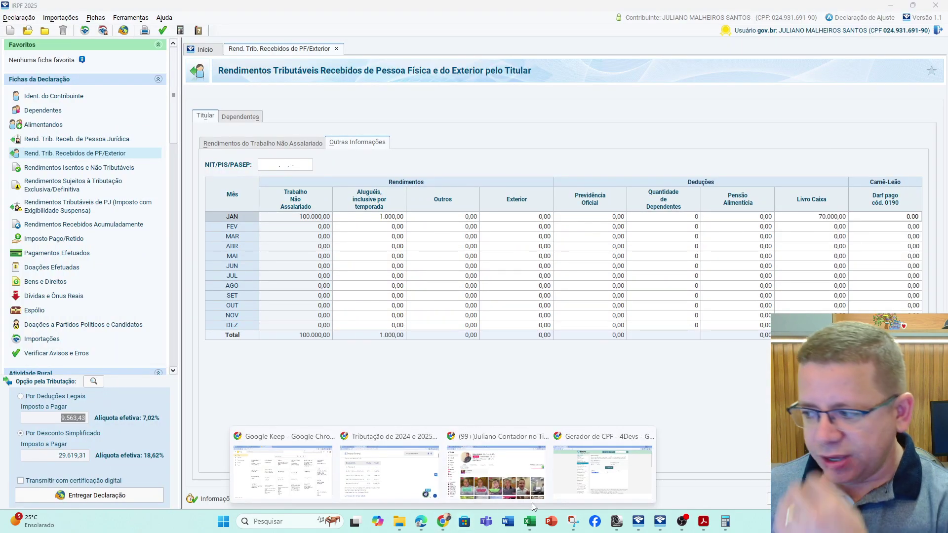
mouse_move(622, 476)
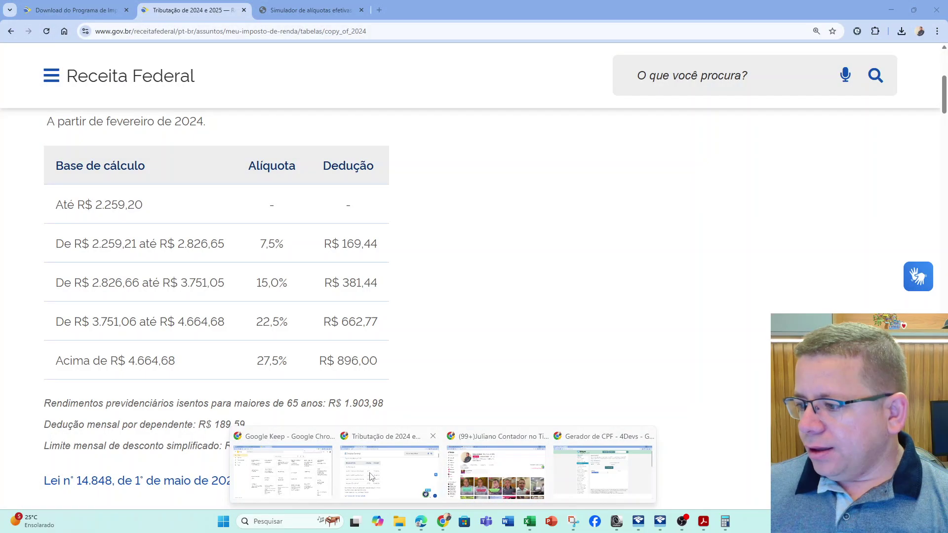
click(389, 472)
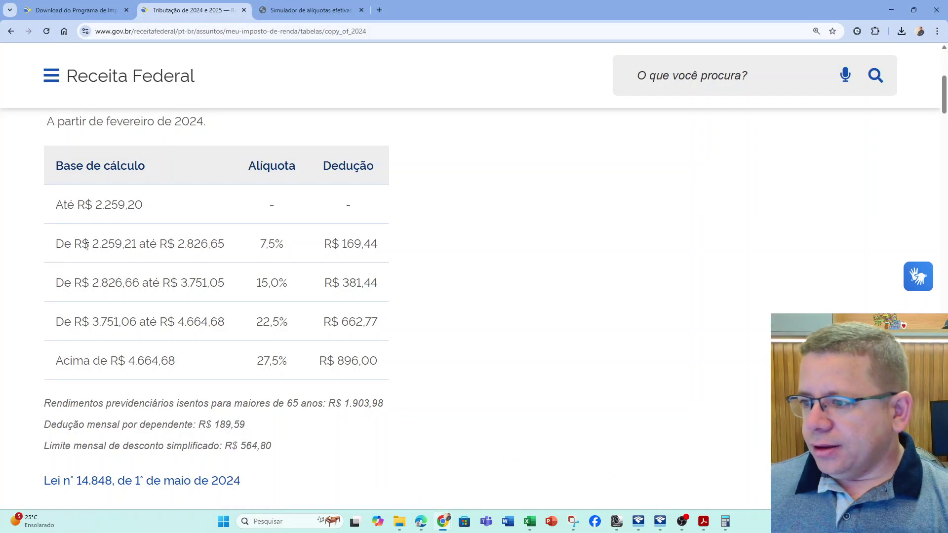
drag(84, 200, 139, 208)
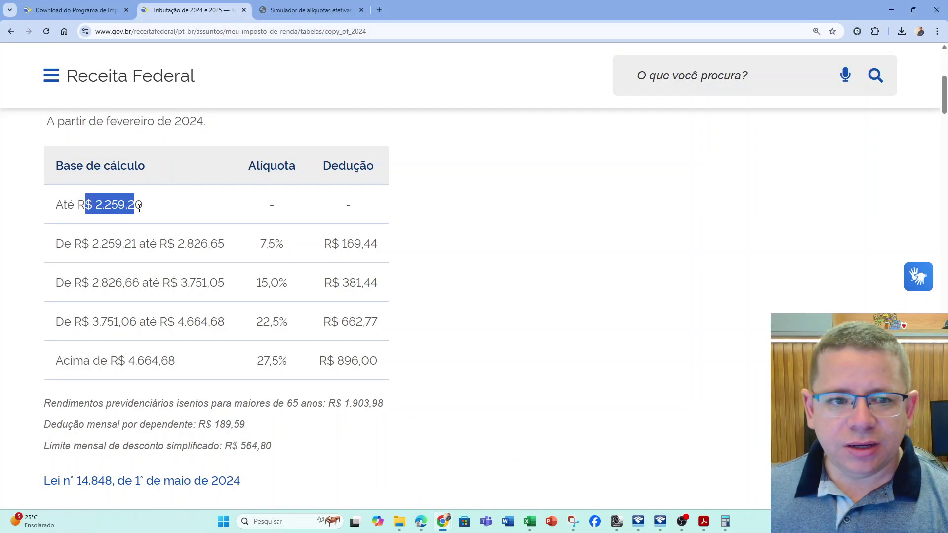
click(175, 216)
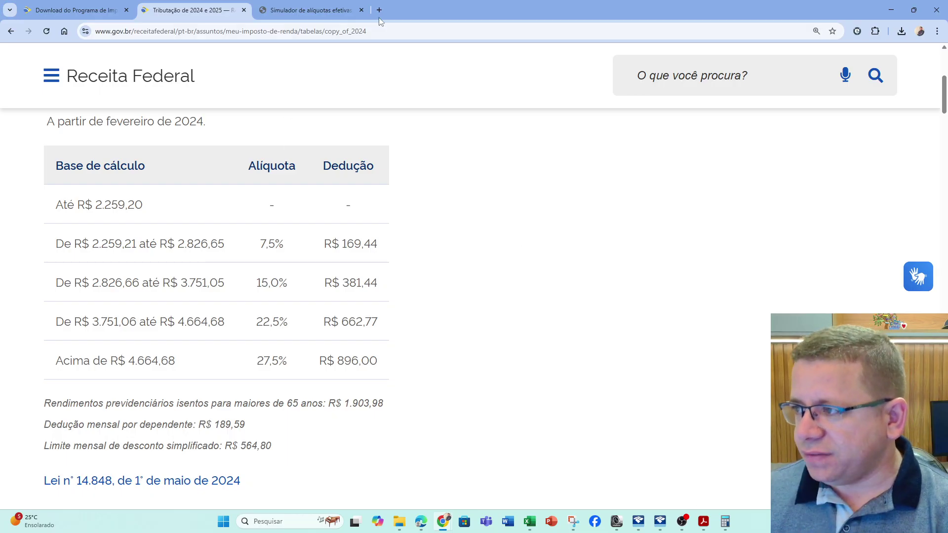
Switch to Edge and search the web for ECAC in a new tab
click(420, 522)
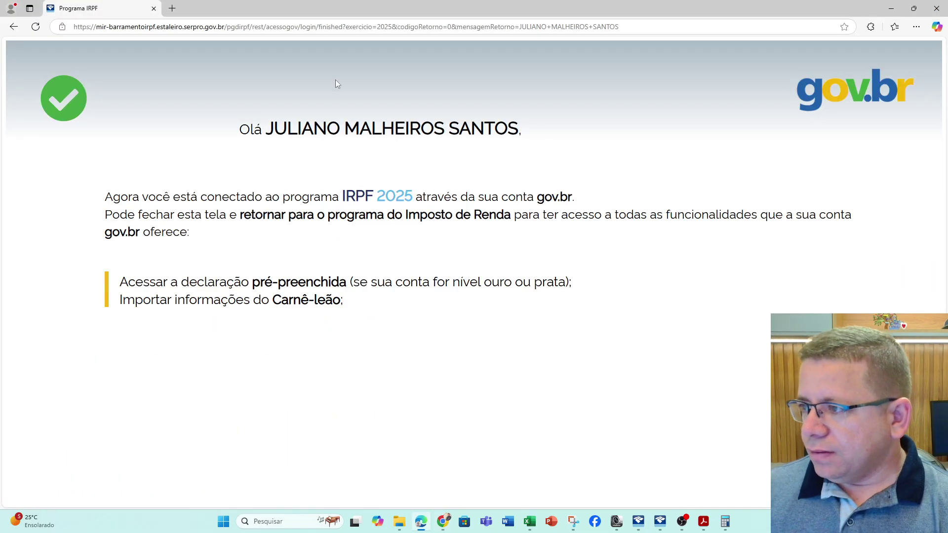
click(172, 7)
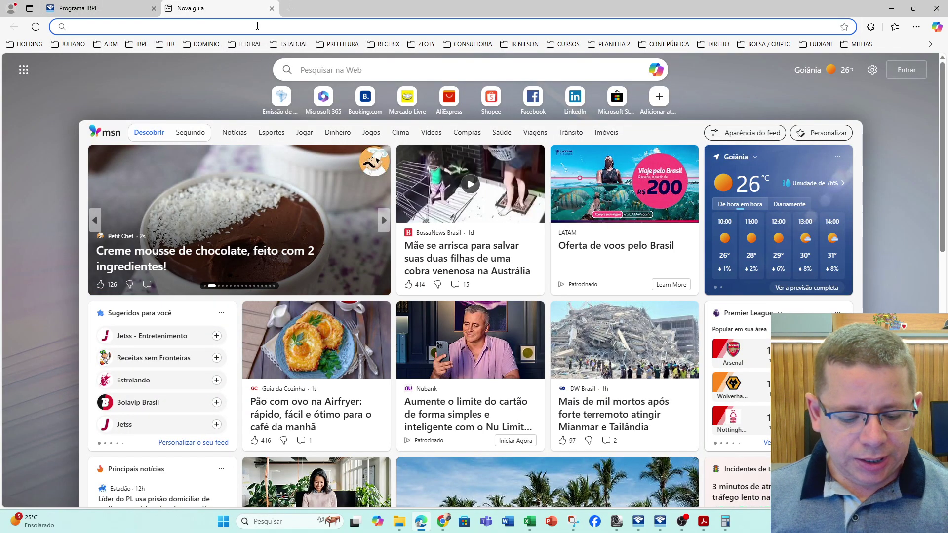
text(ECAC)
key(Return)
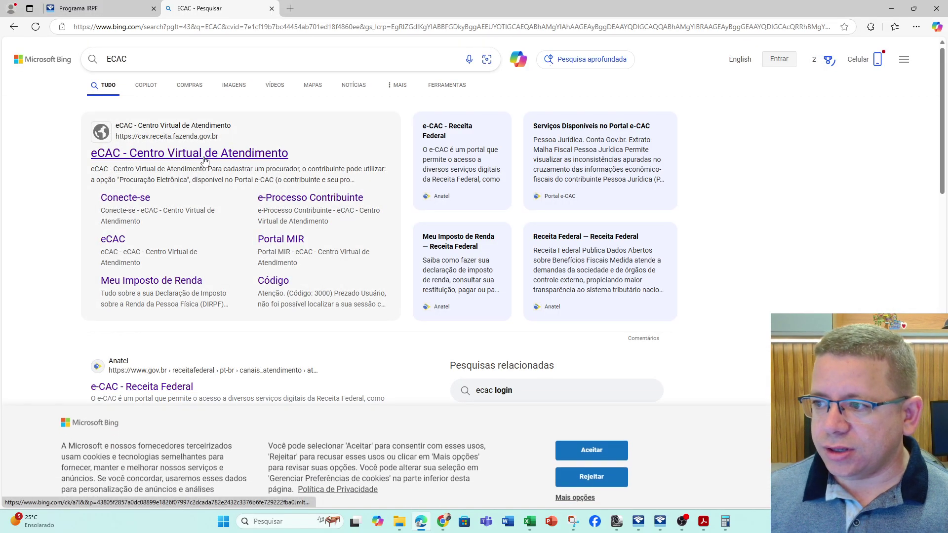
Open the e-CAC Centro Virtual de Atendimento site from the search results and sign in with gov.br
click(205, 157)
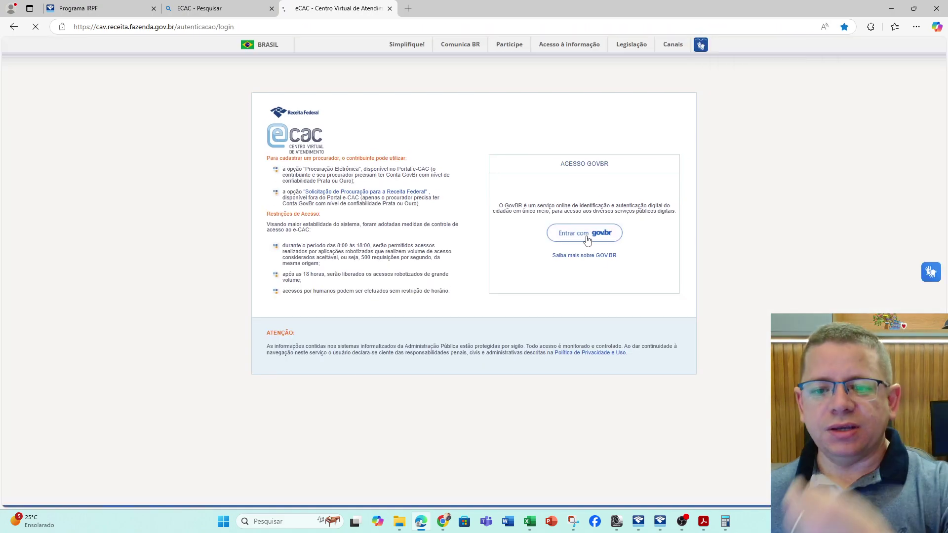
click(587, 240)
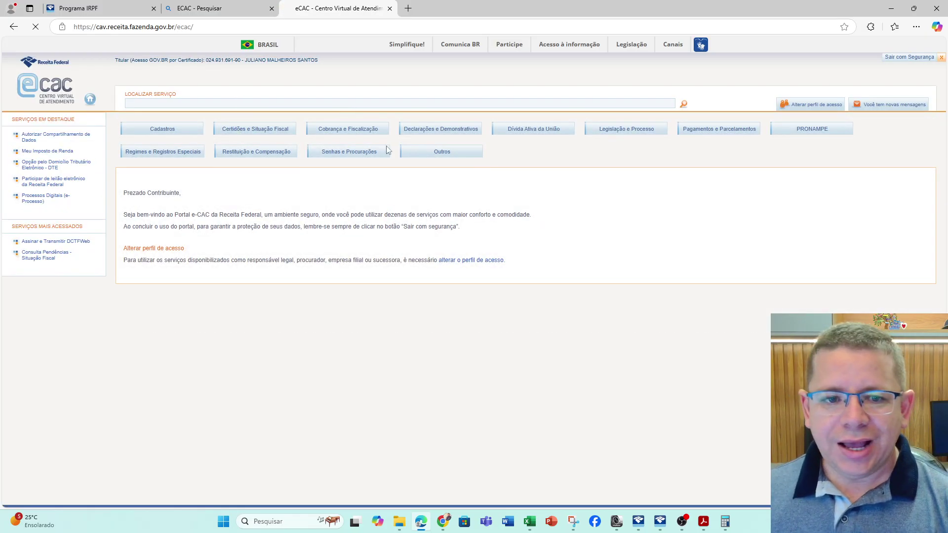
scroll(593, 198, up, 2)
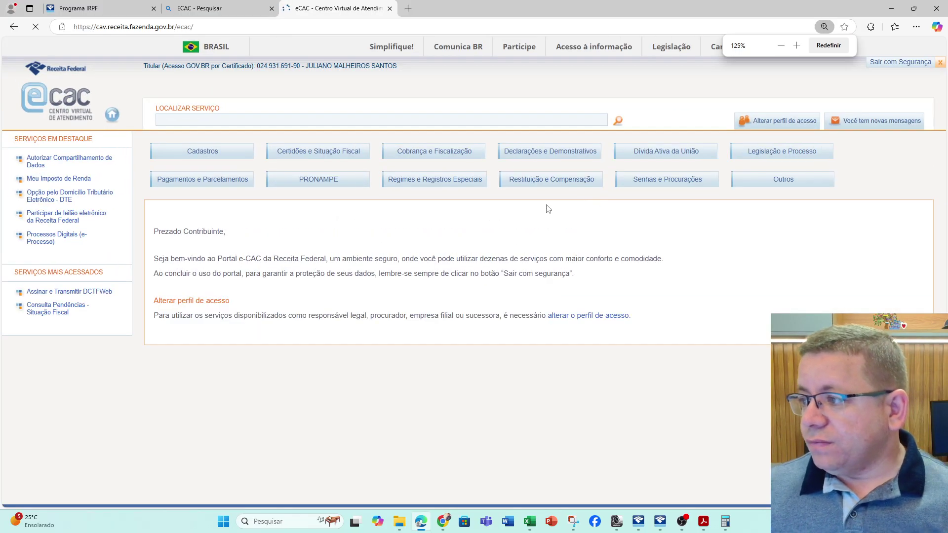
Open Carnê-Leão from the e-CAC Declarações e Demonstrativos services and acknowledge the notice about the entries
click(552, 160)
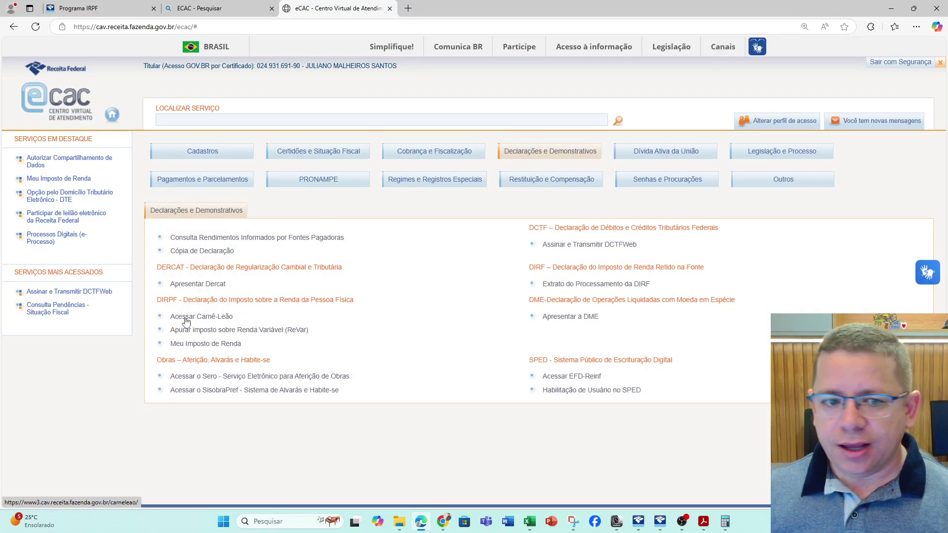
scroll(185, 321, up, 1)
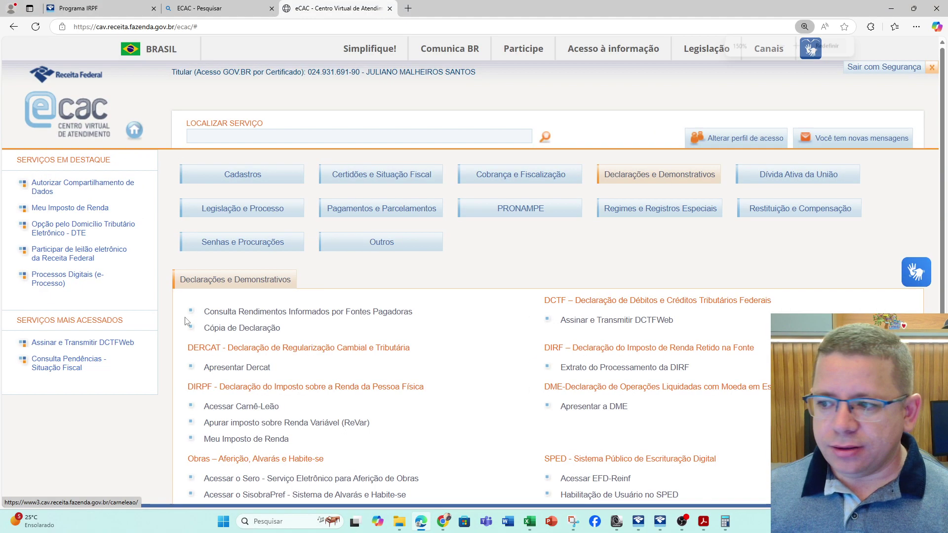
click(229, 410)
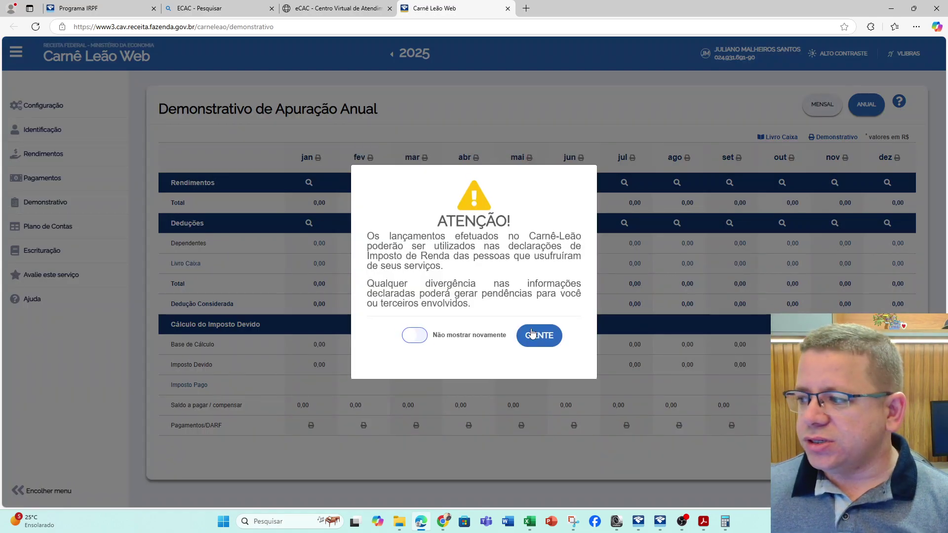
click(532, 334)
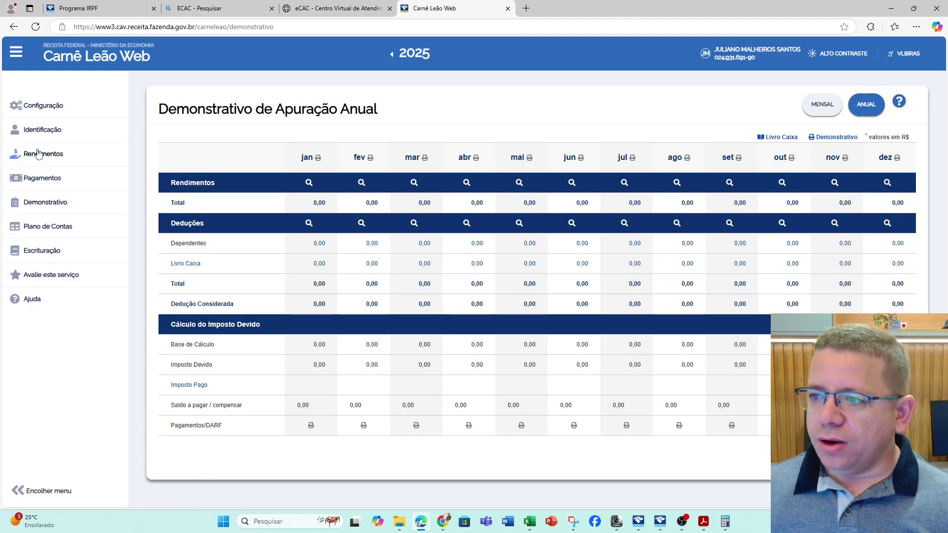
Start a new Trabalho Não Assalariado income entry with occupation Economista, administrador, contador, auditor e afins, received from Pessoa Jurídica
click(40, 154)
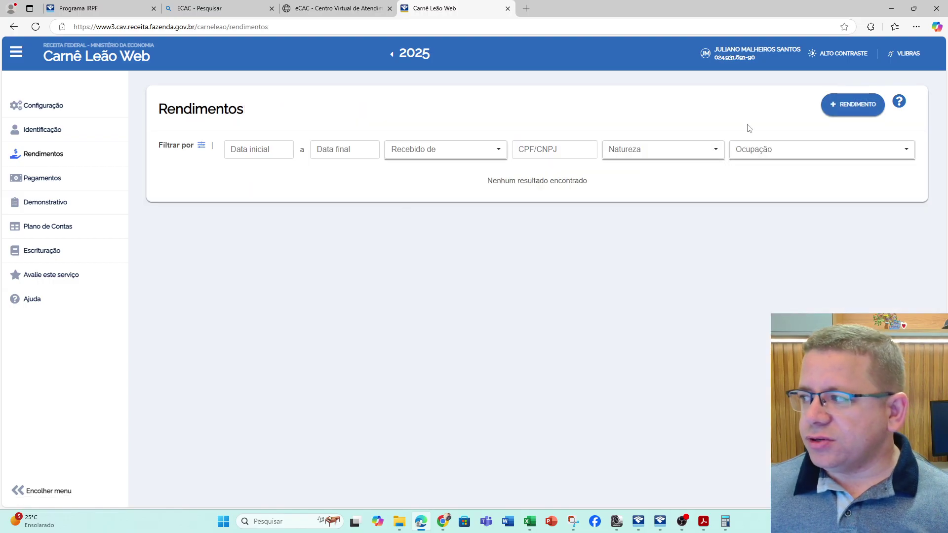
click(851, 108)
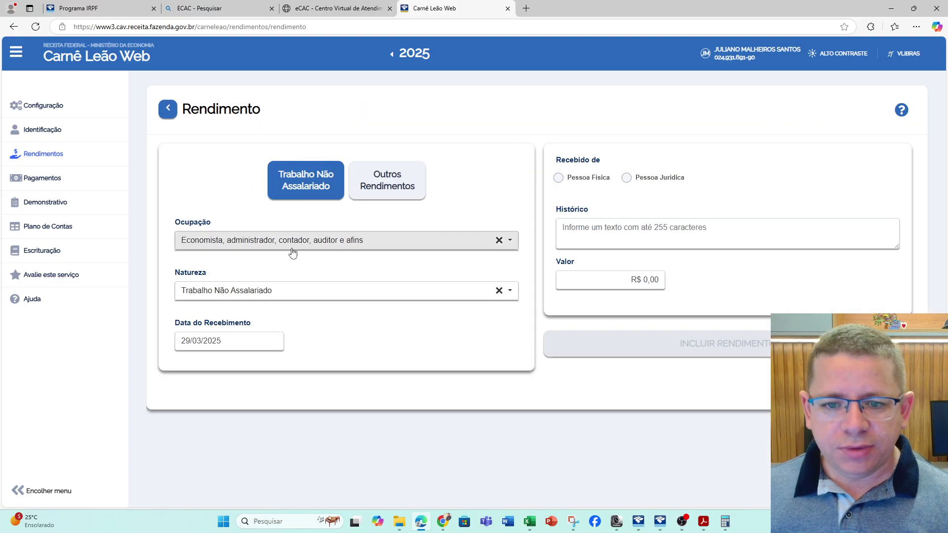
click(318, 186)
click(318, 241)
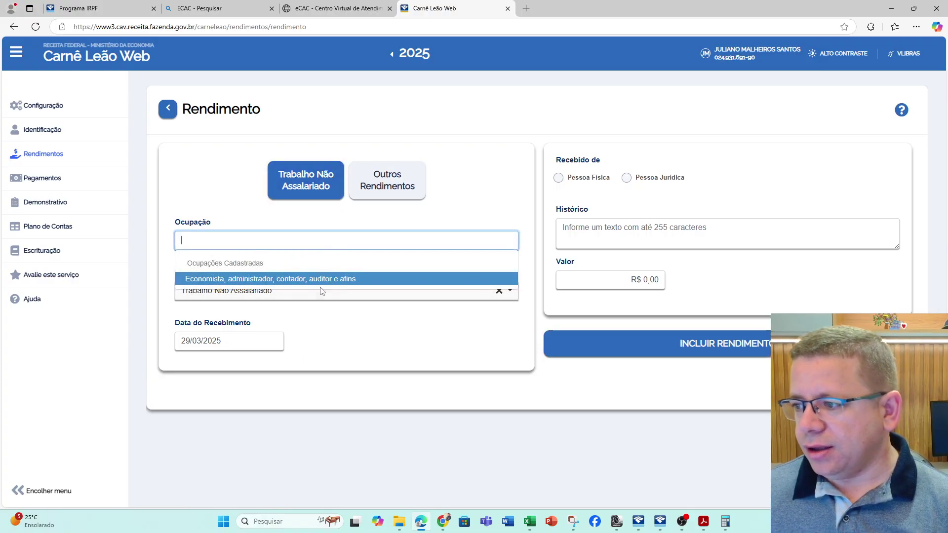
click(306, 279)
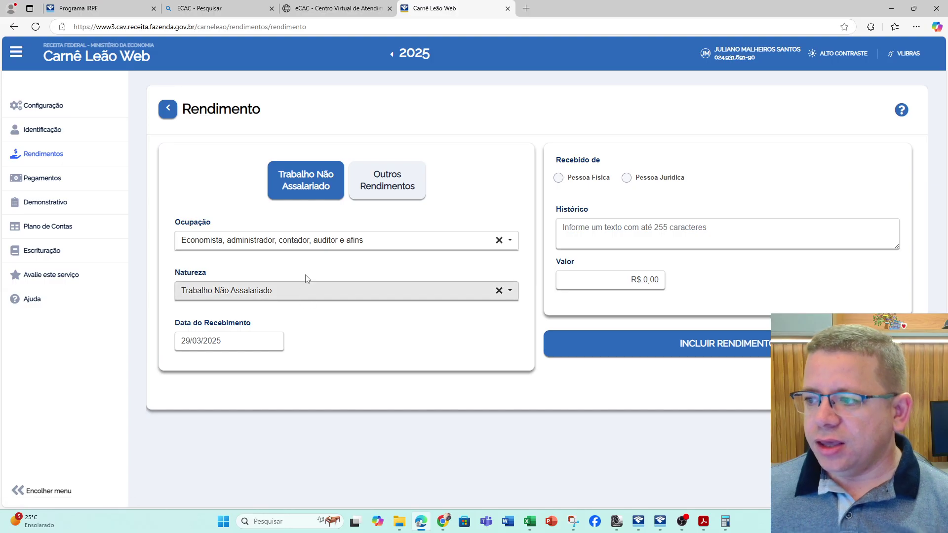
click(597, 179)
click(627, 177)
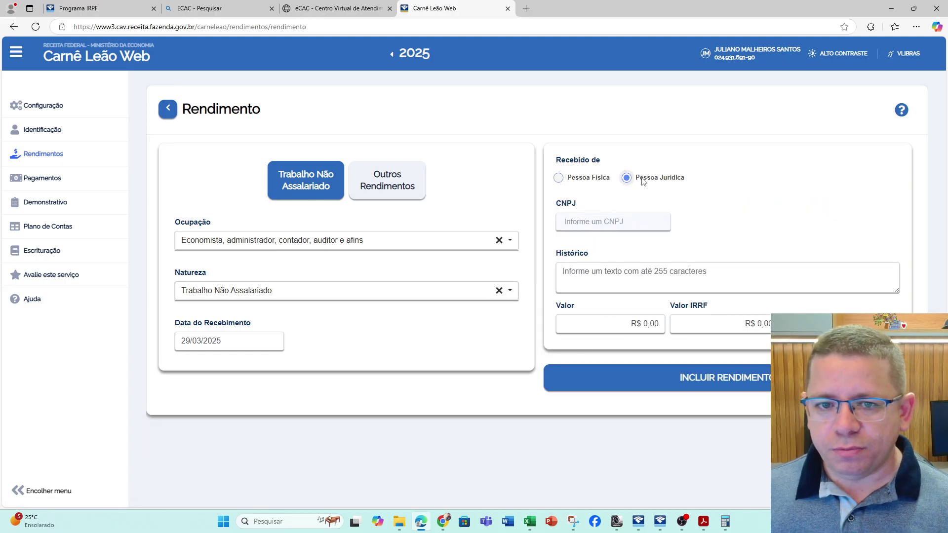
Set the income value to R$ 5.000,00, include the entry without a CNPJ or Histórico, and return to the income list
click(611, 221)
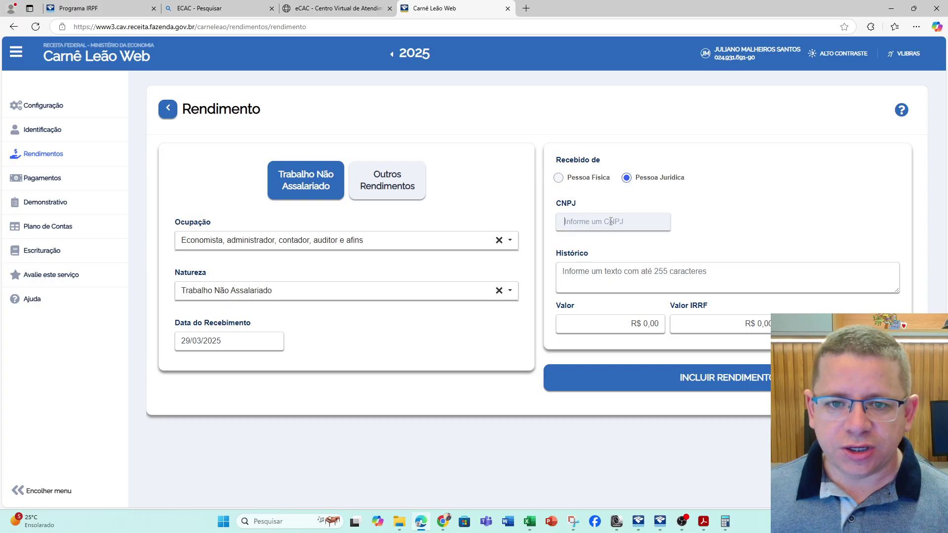
click(615, 275)
click(621, 322)
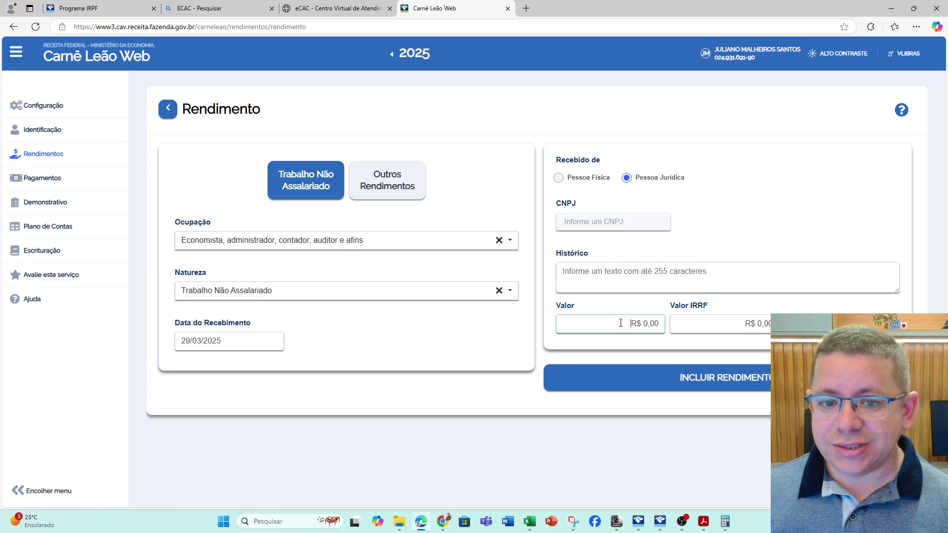
text(5.000,)
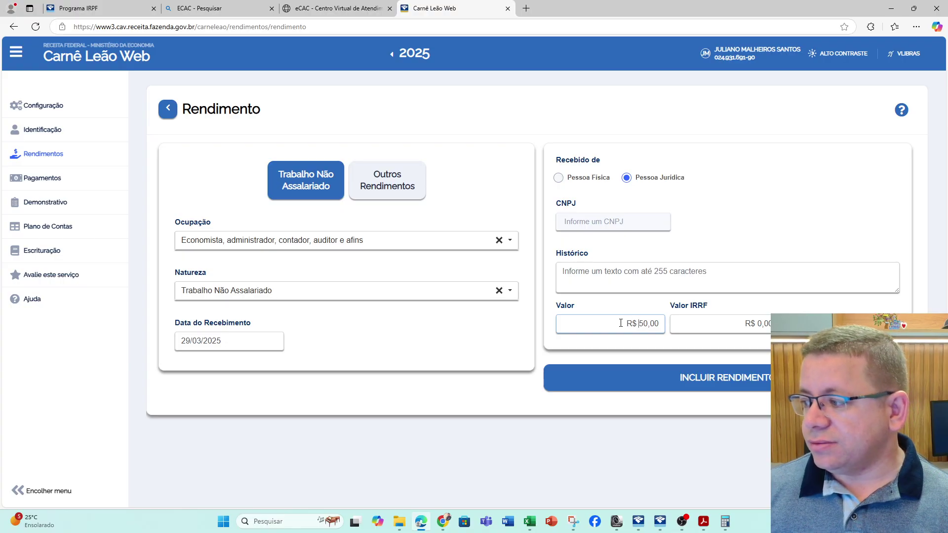
text(00)
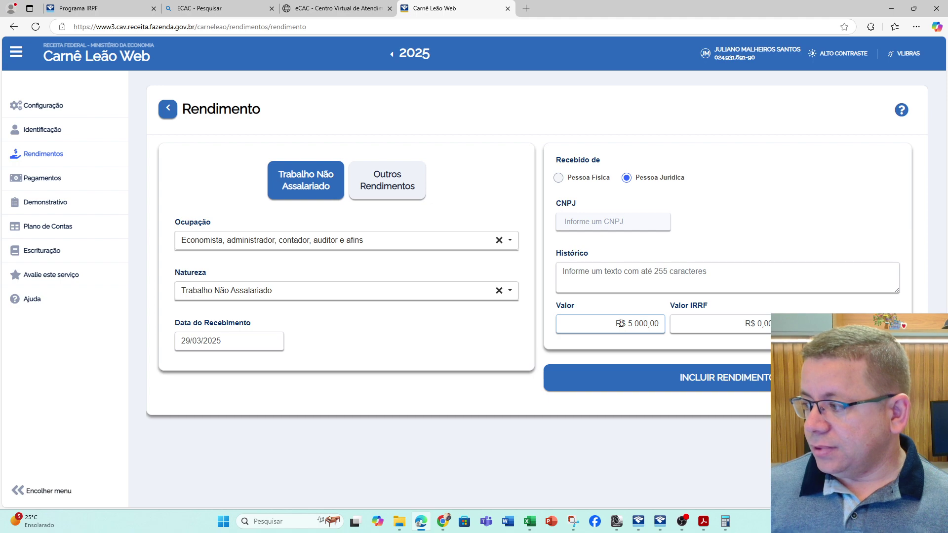
key(Tab)
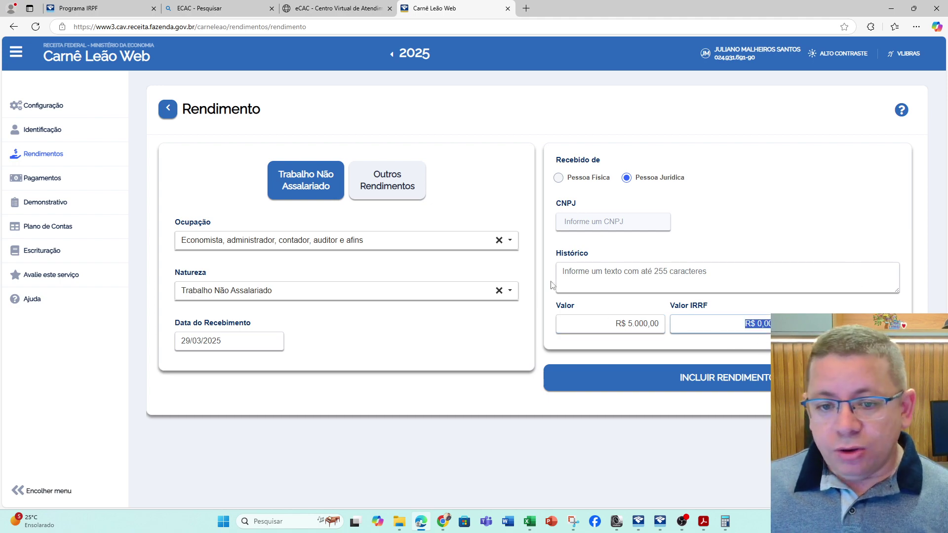
click(672, 385)
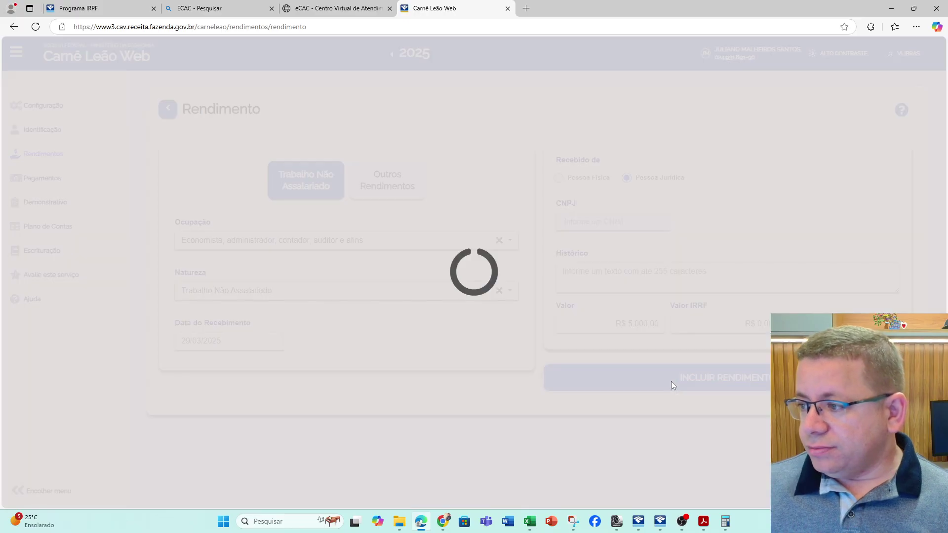
click(442, 322)
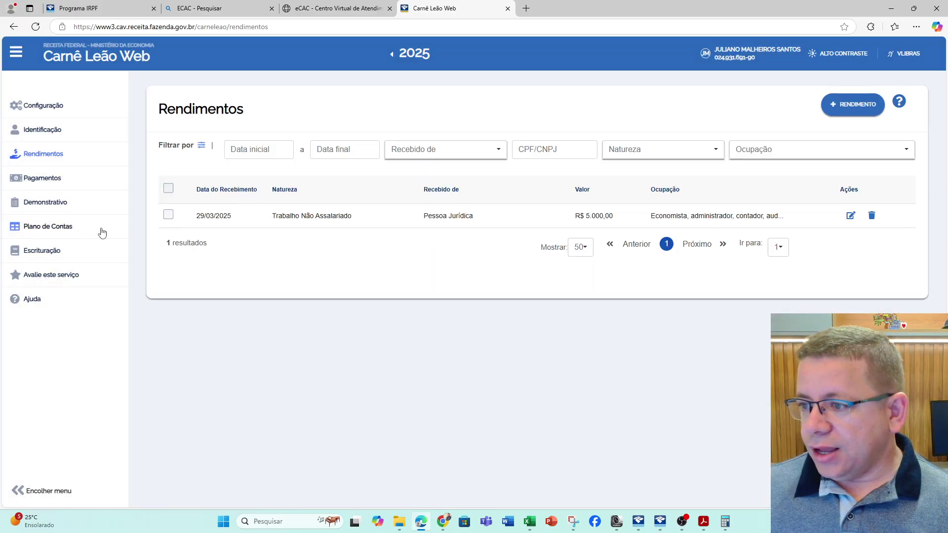
Examine the March PJ income and Livro Caixa limit in the annual statement's Livro Caixa compensation
click(49, 203)
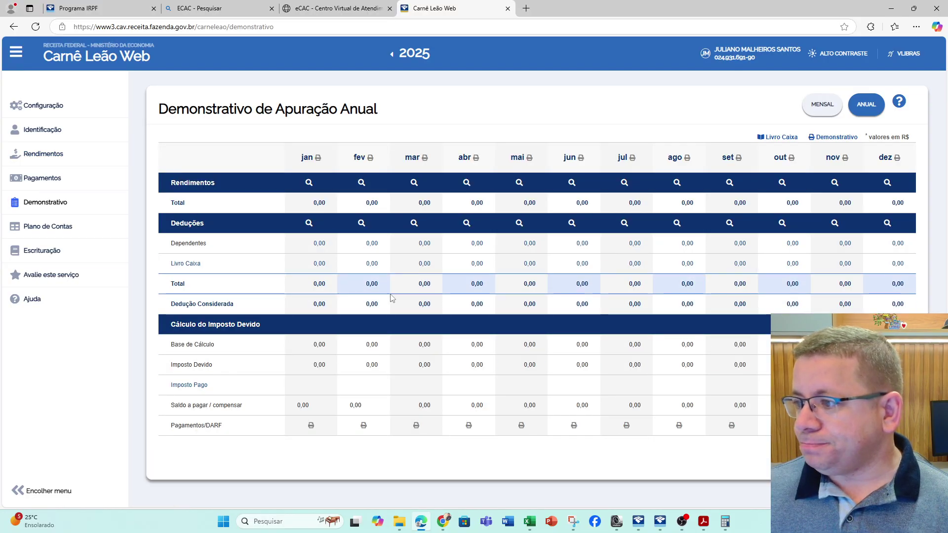
click(187, 264)
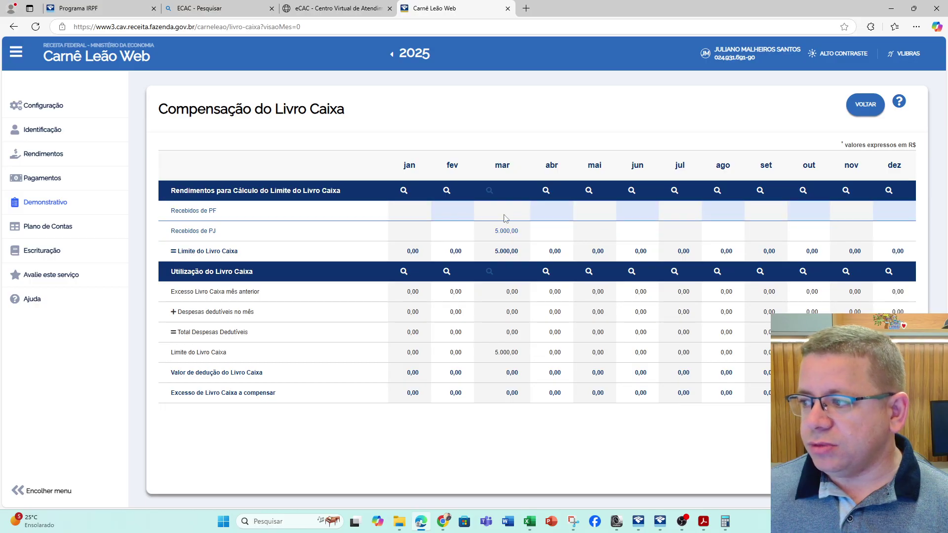
key(ctrl+plus)
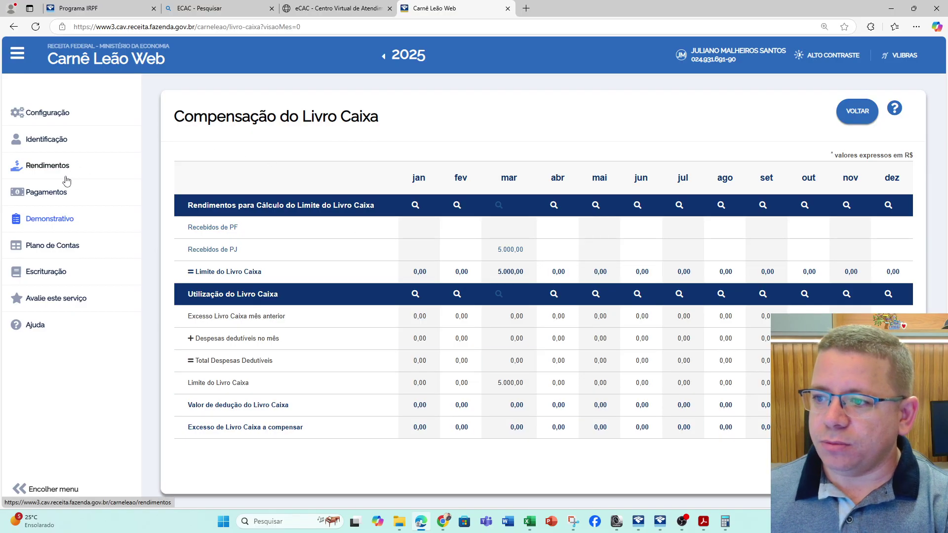
Add a deductible Livro Caixa payment of R$ 1.000,00 for Água do escritório/consultório and return to the payment list
click(53, 196)
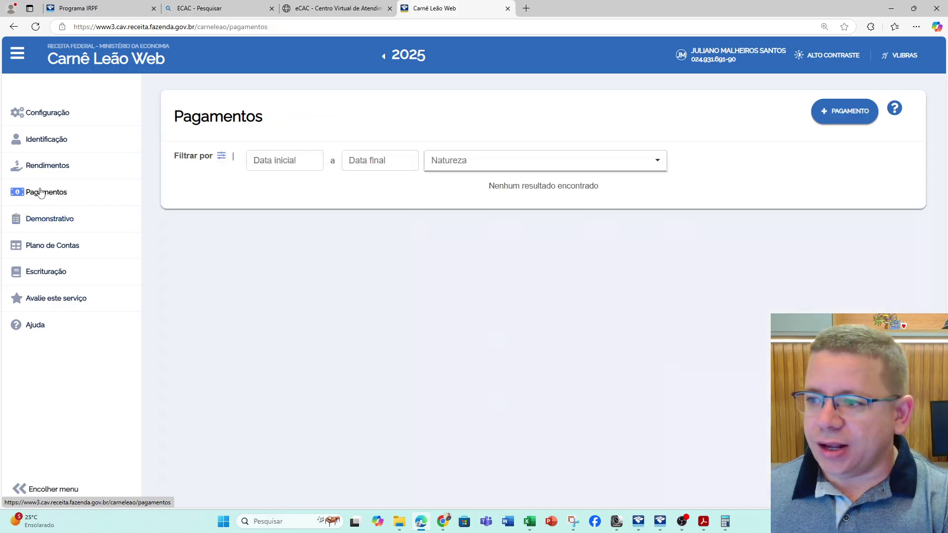
click(854, 116)
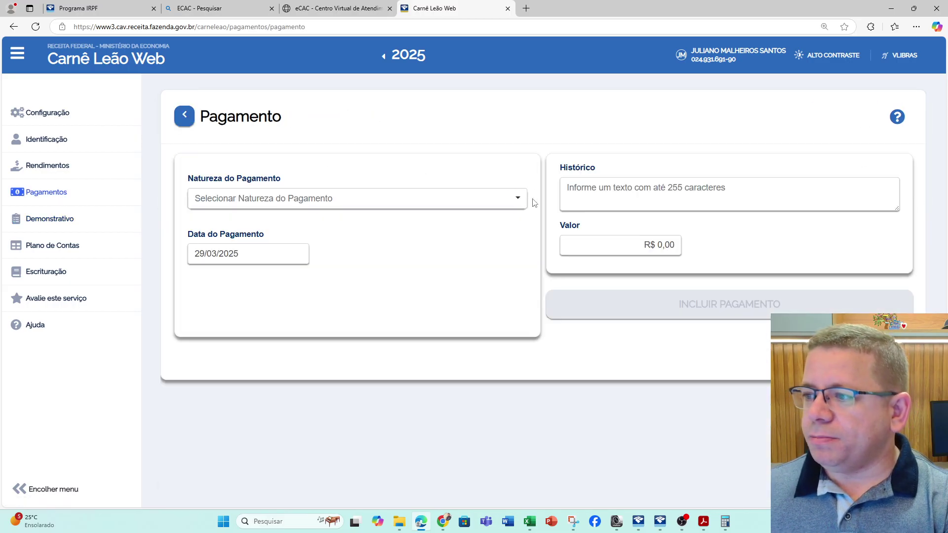
click(505, 205)
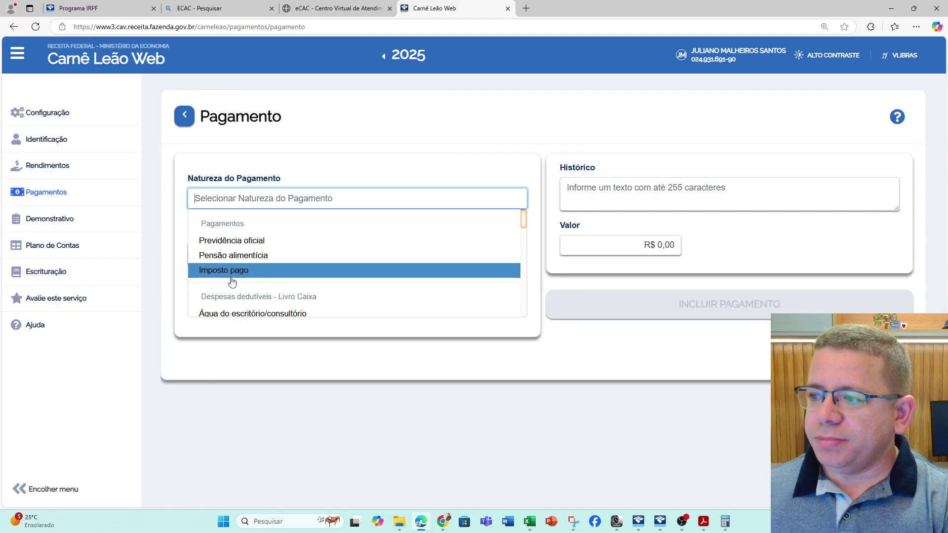
scroll(235, 291, down, 1)
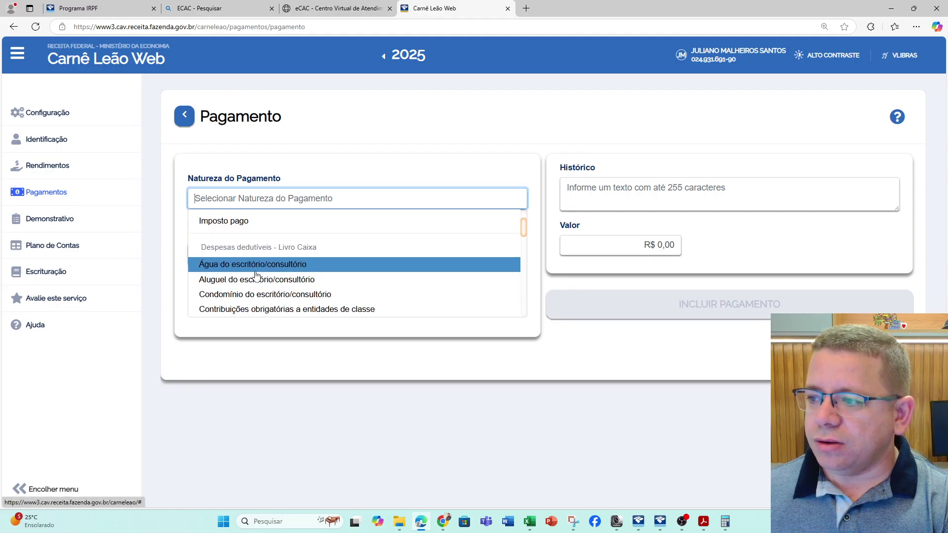
click(254, 266)
click(630, 242)
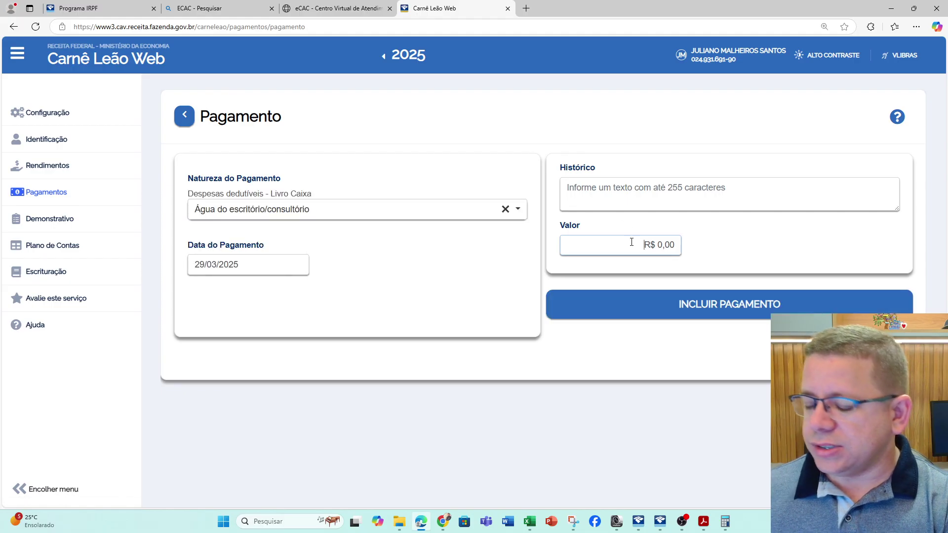
text(1.000,)
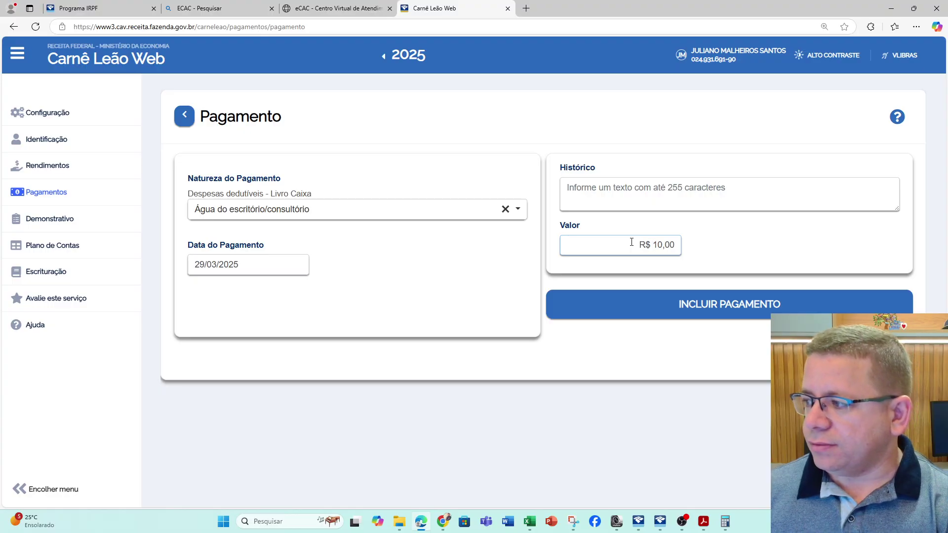
text(00)
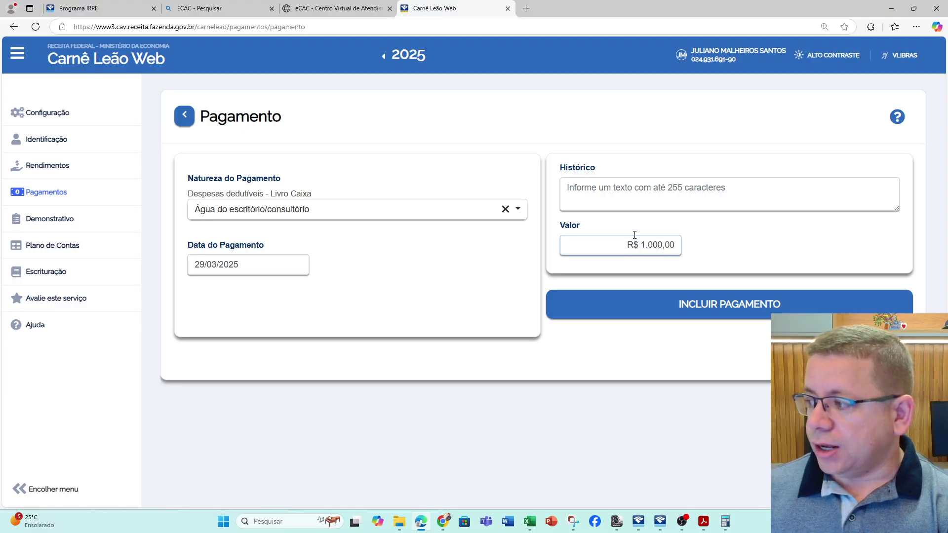
click(692, 312)
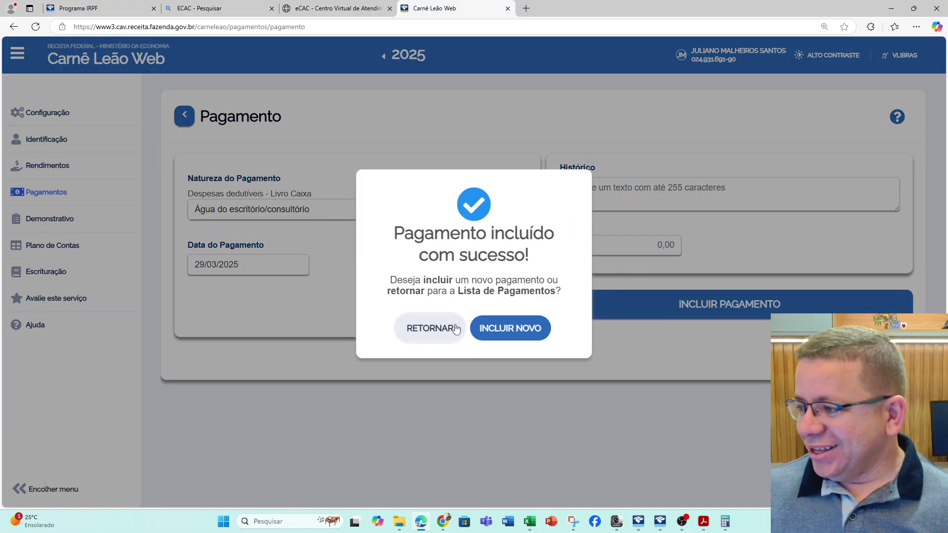
click(432, 320)
Check the March deductible expenses in the annual statement's Livro Caixa compensation and view the Escrituração options
click(40, 220)
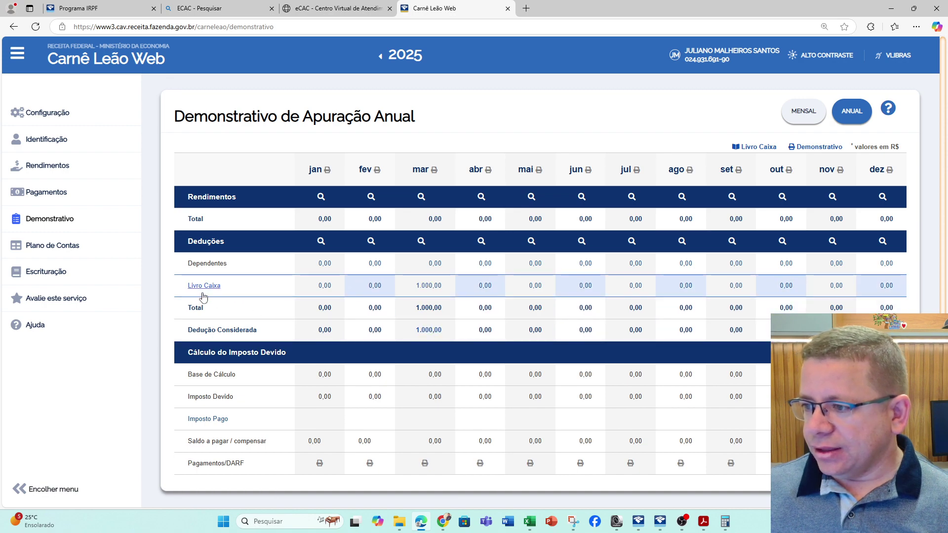
click(203, 286)
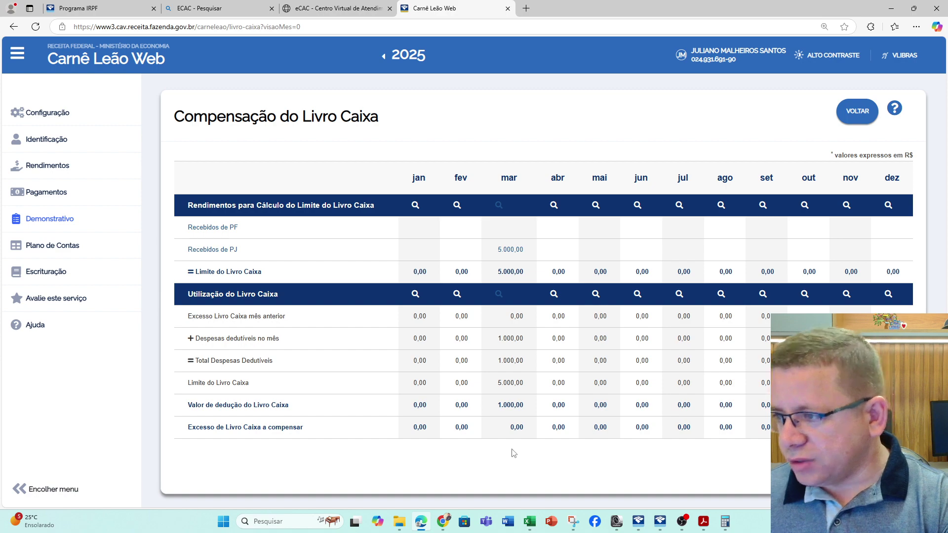
click(58, 270)
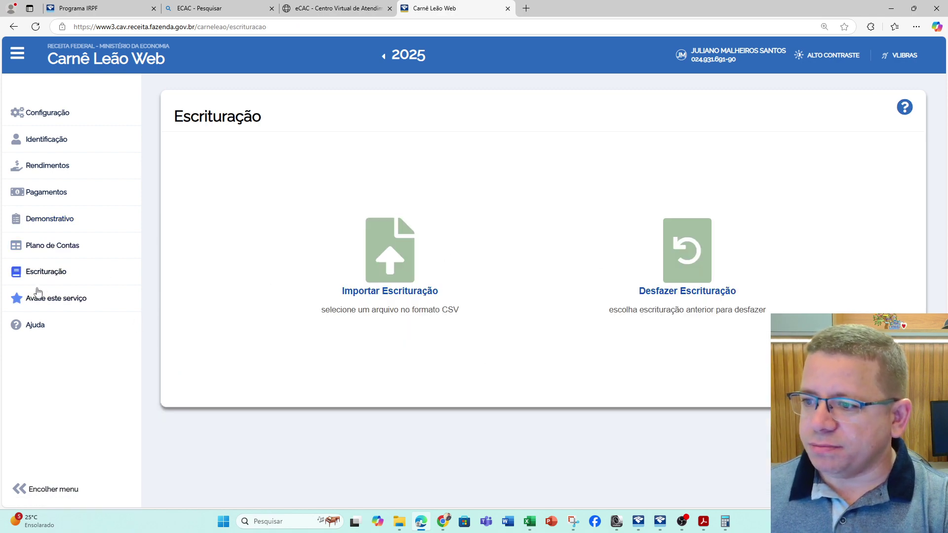
Review the income list and the Identificação details, including the professional address and registered occupation
click(43, 168)
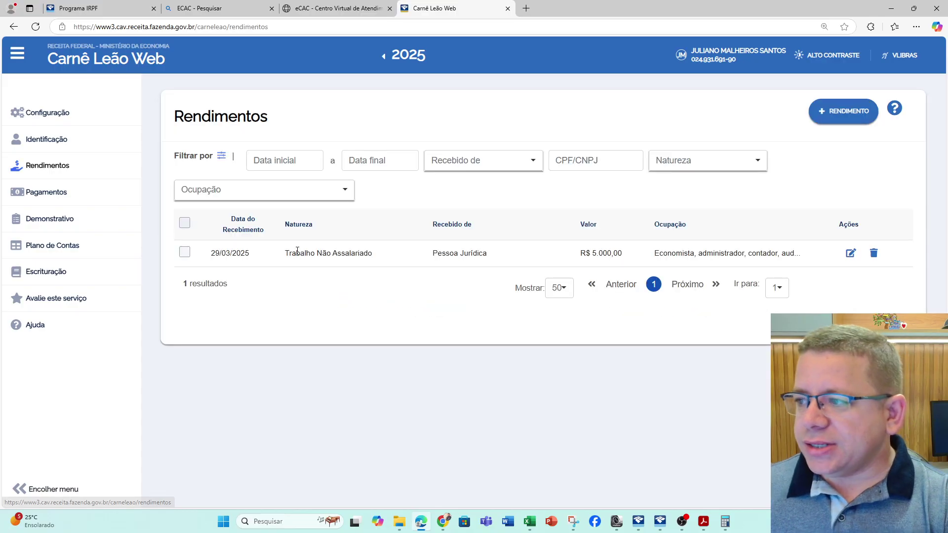
click(44, 140)
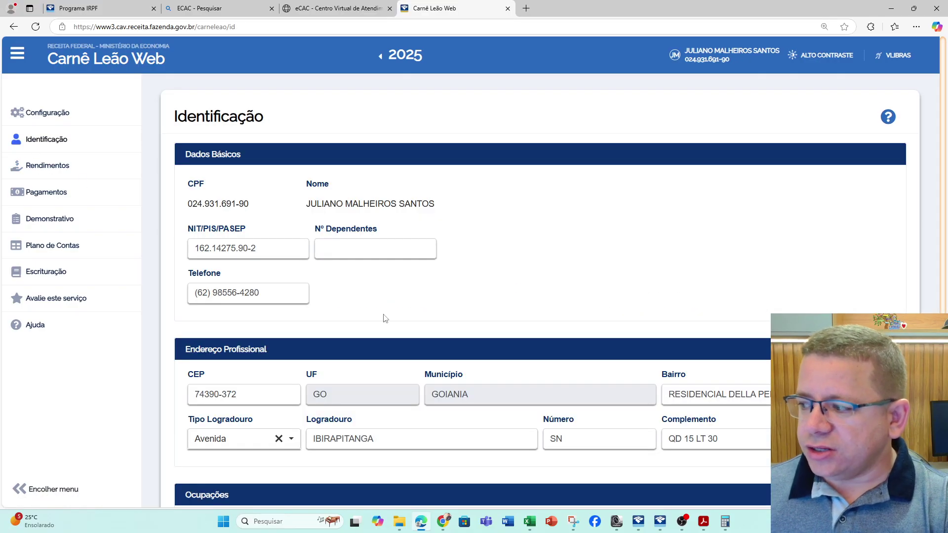
scroll(386, 318, down, 5)
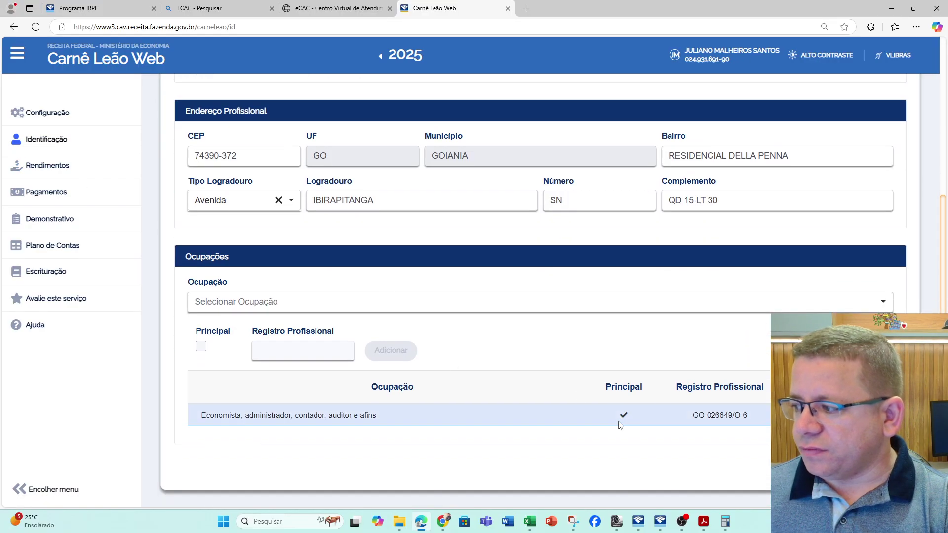
scroll(333, 359, up, 5)
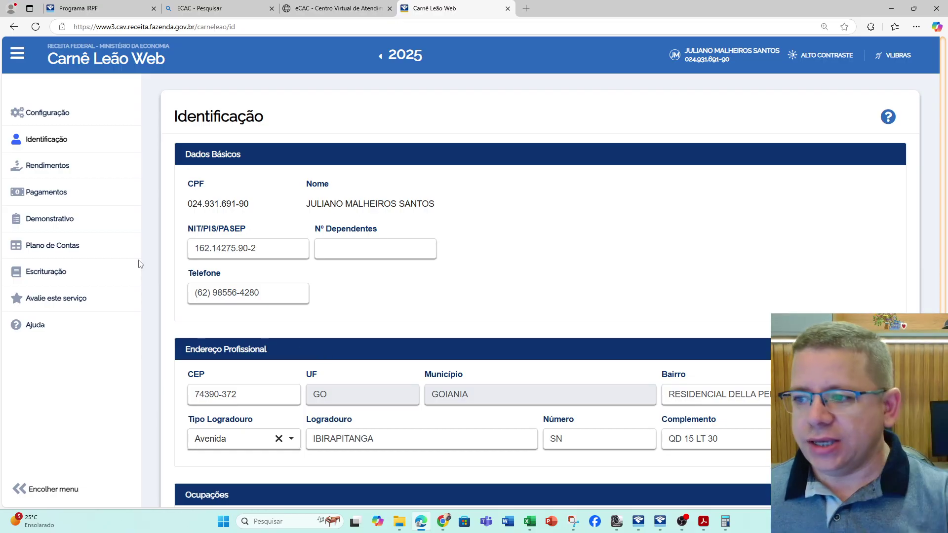
scroll(83, 227, down, 5)
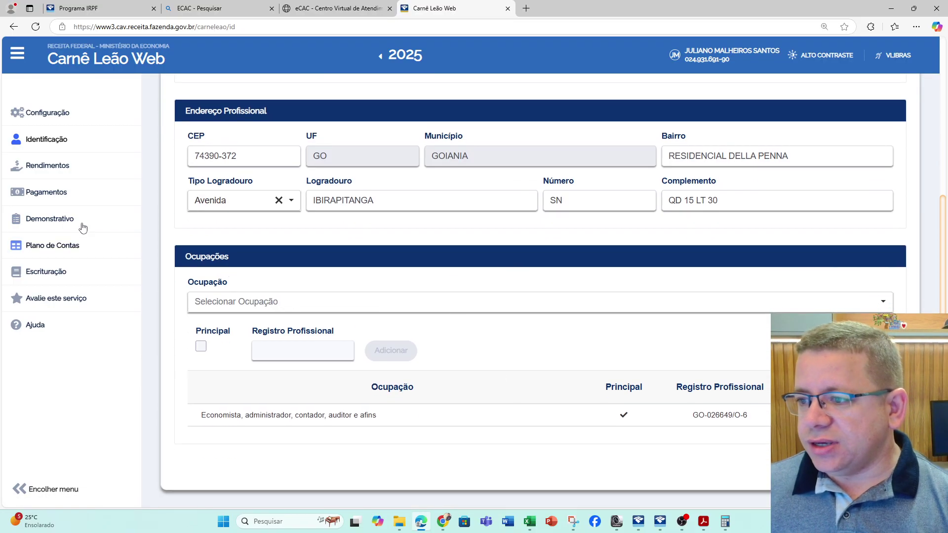
Switch to the IRPF 2025 program and review the January Livro Caixa and Darf pago cód. 0190 fields for income from individuals
click(889, 12)
click(660, 521)
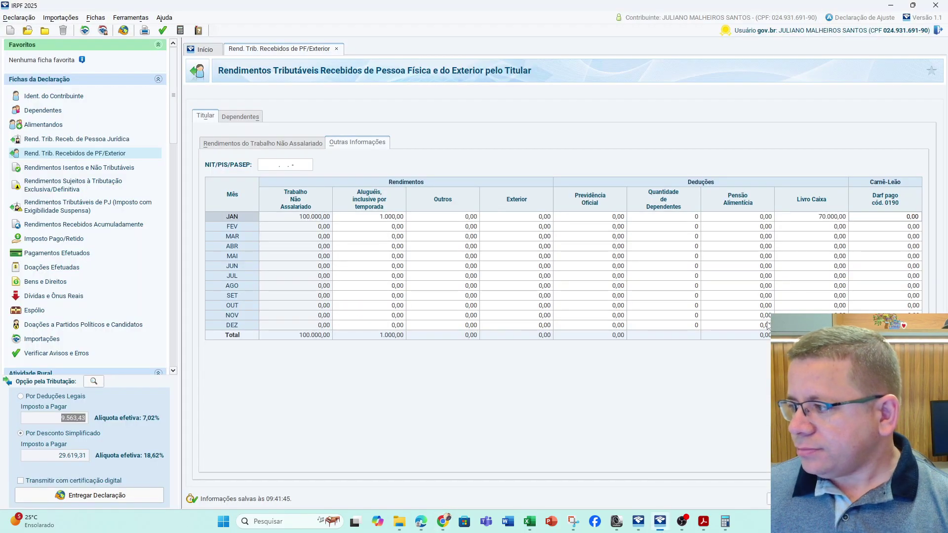
click(910, 218)
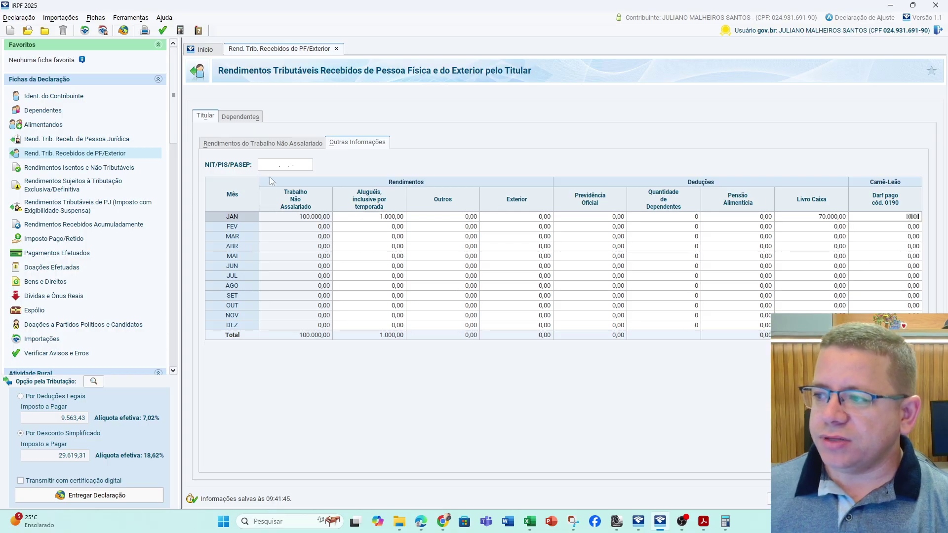
click(270, 146)
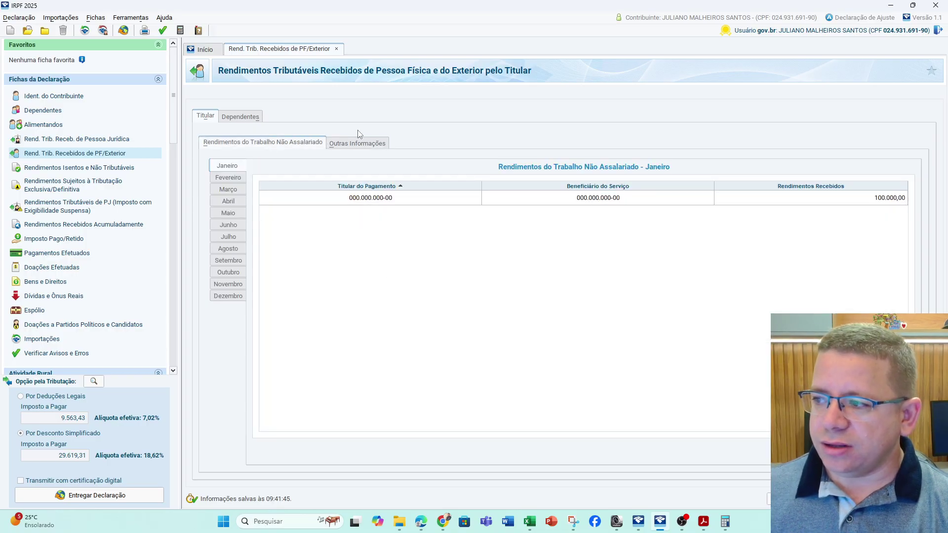
click(358, 143)
click(814, 228)
click(821, 218)
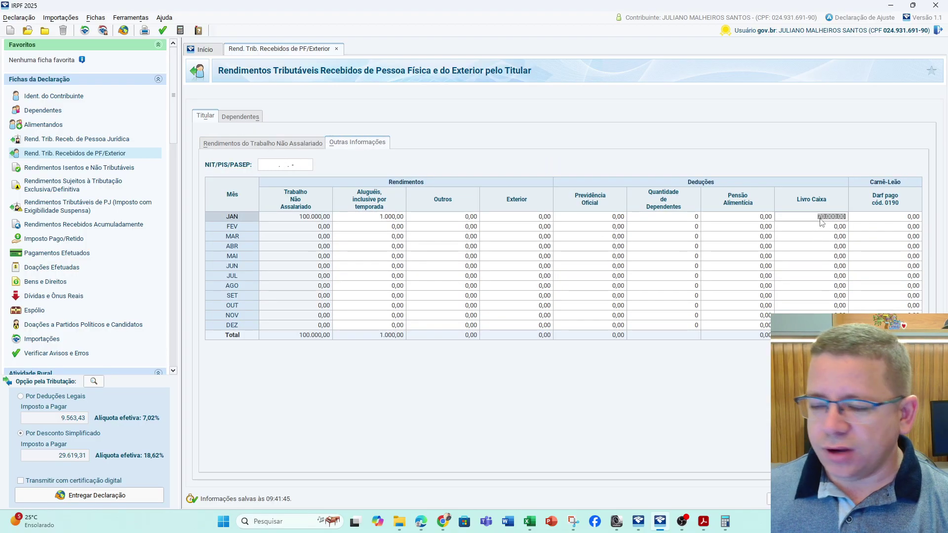
click(906, 221)
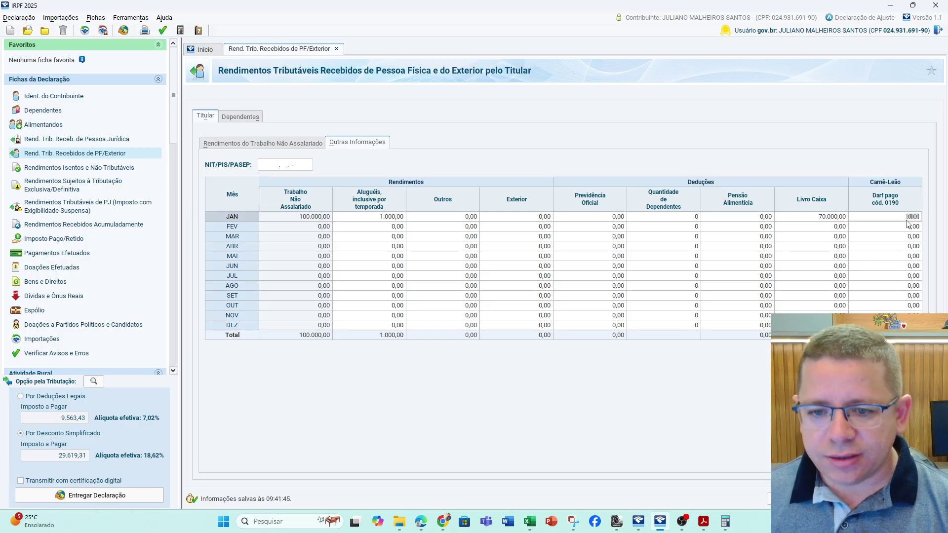
Switch to e-CAC in the browser, examine the Pagamentos e Parcelamentos services for consulting payment receipts, and reload the page
click(424, 525)
click(335, 9)
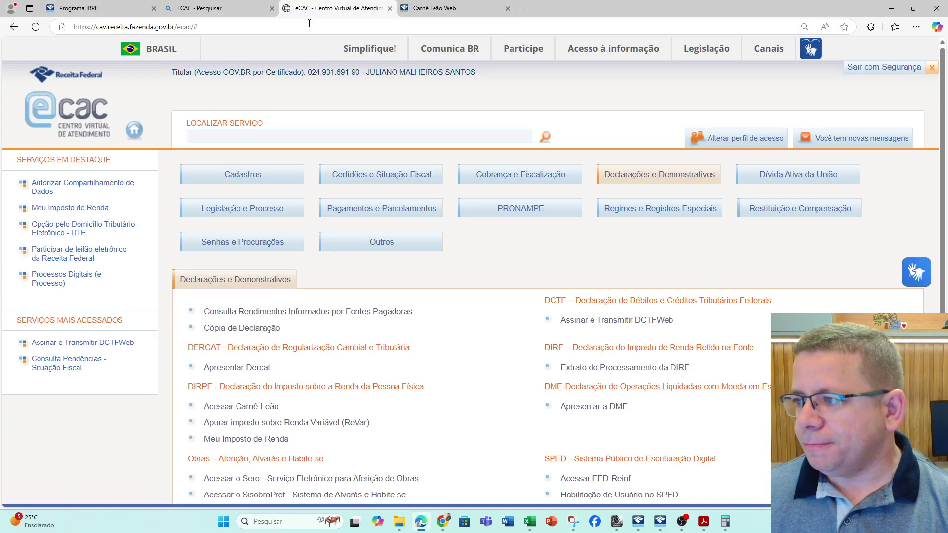
click(134, 130)
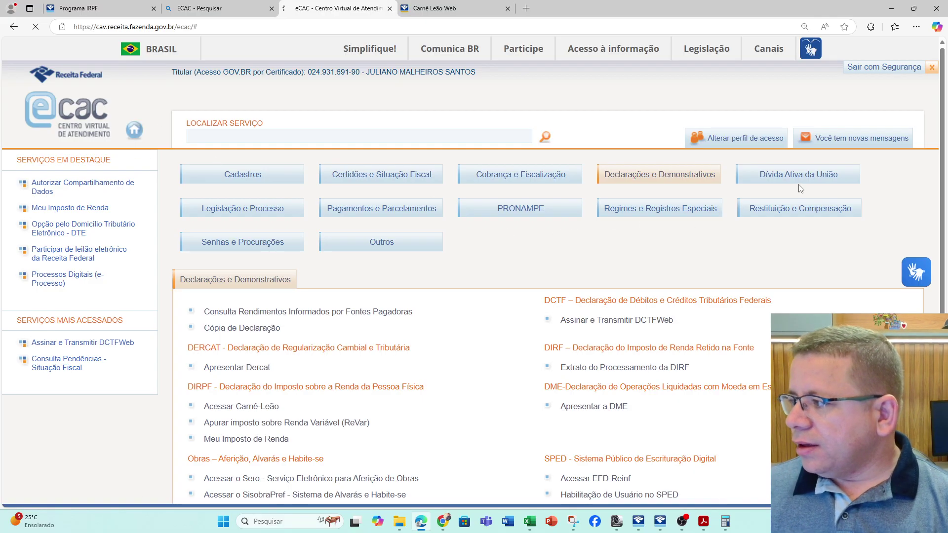
click(346, 214)
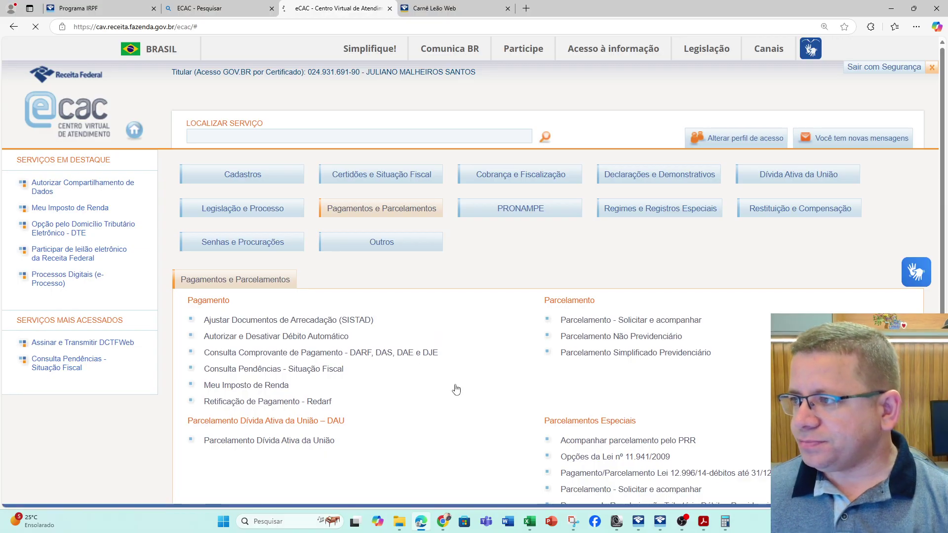
mouse_move(456, 390)
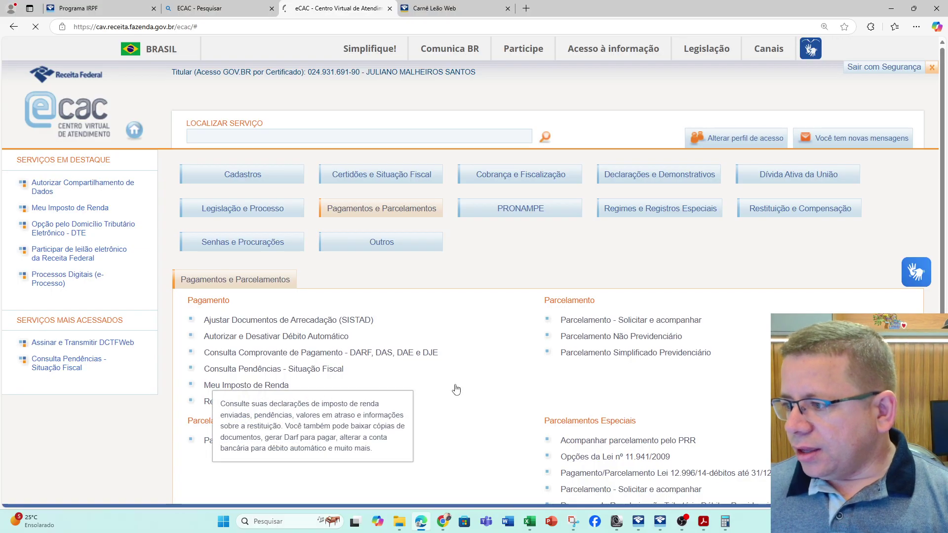
mouse_move(418, 377)
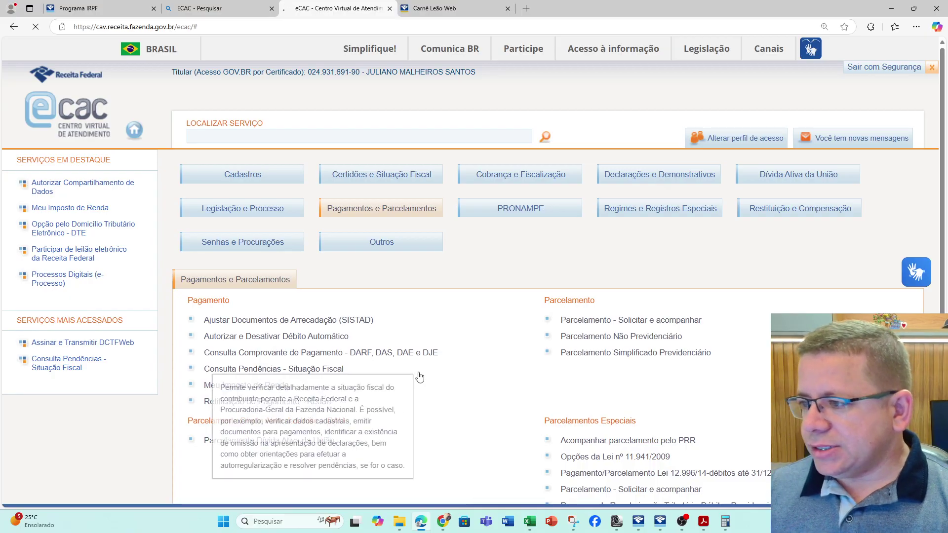
mouse_move(393, 352)
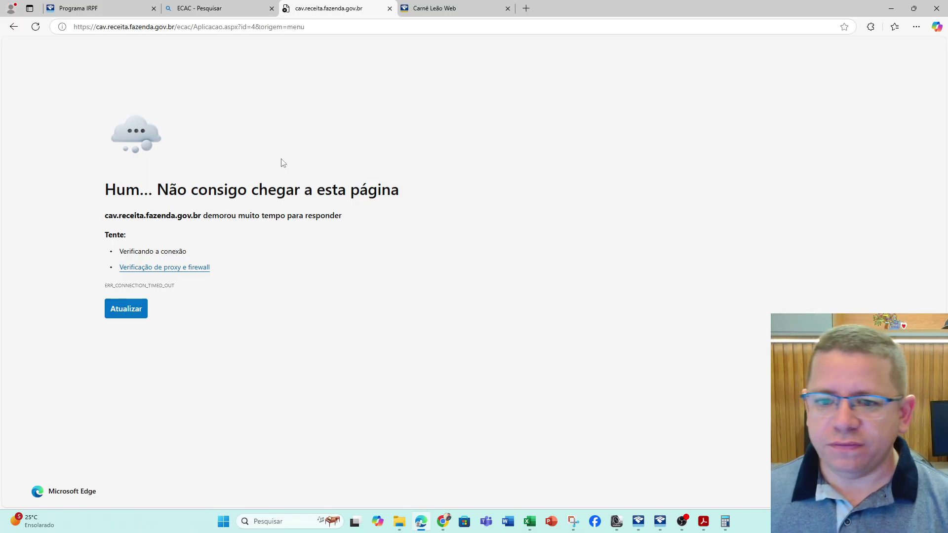
key(F5)
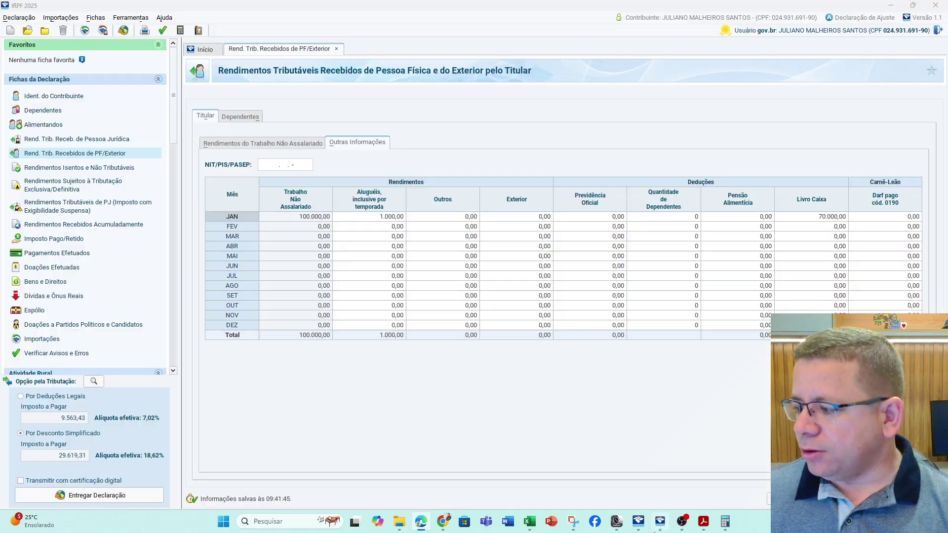
Return to IRPF 2025, enter 200,00 as the January Darf pago cód. 0190, and check the tax payable under Deduções Legais
click(659, 521)
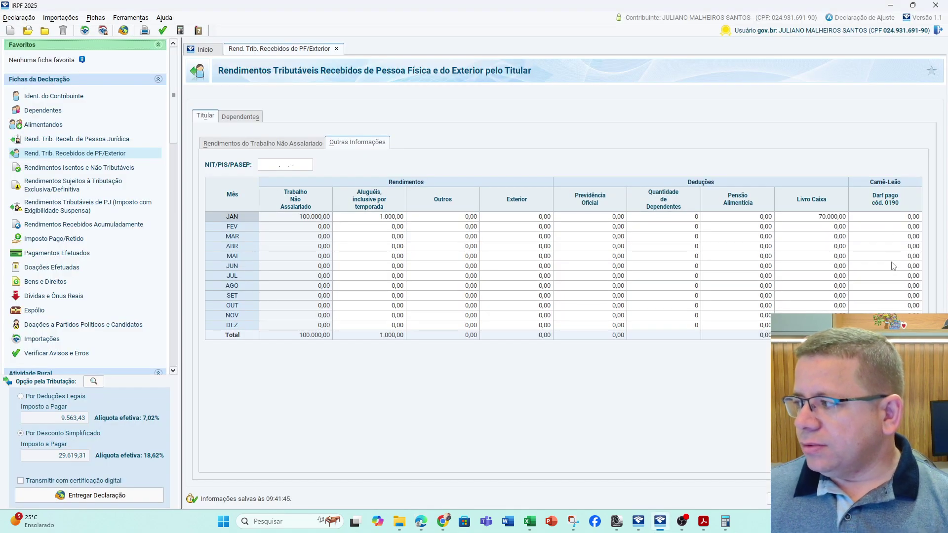
click(896, 275)
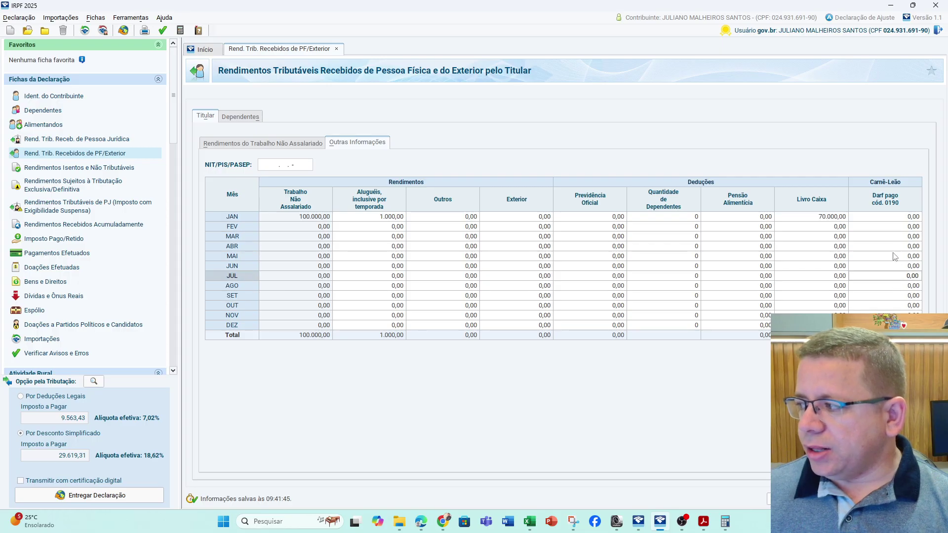
key(Up)
click(908, 220)
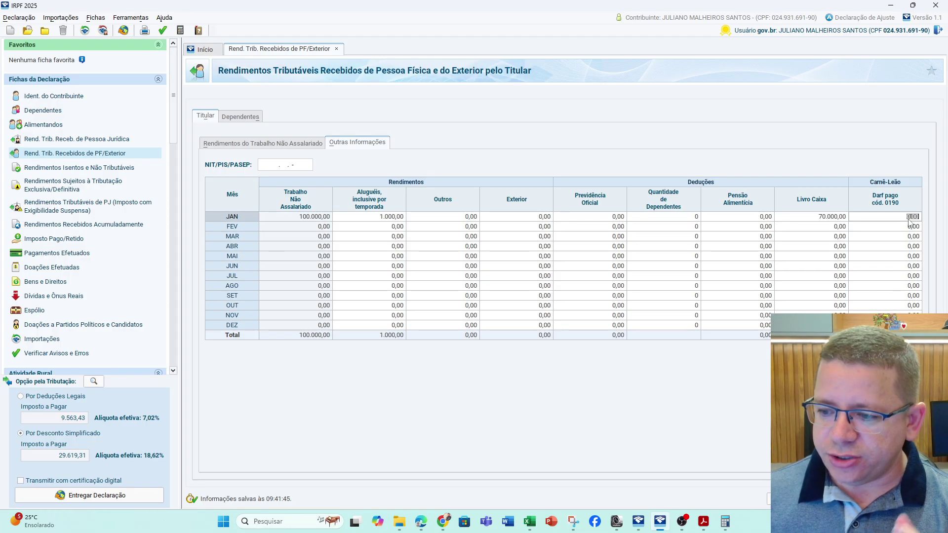
text(2)
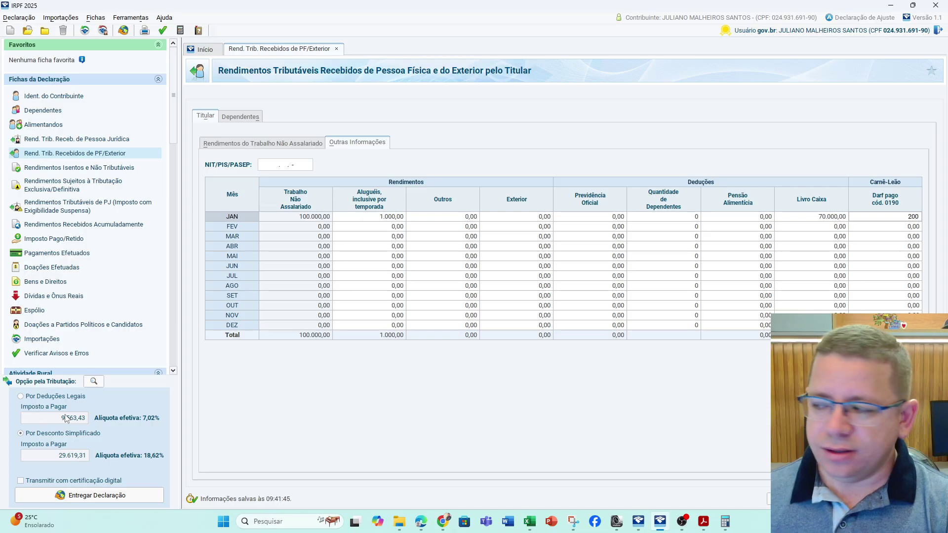
key(Tab)
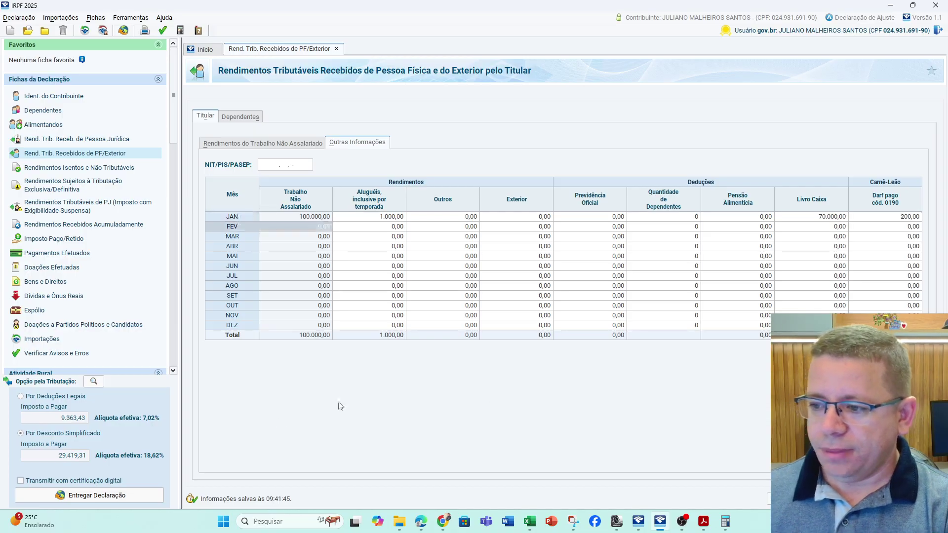
click(68, 421)
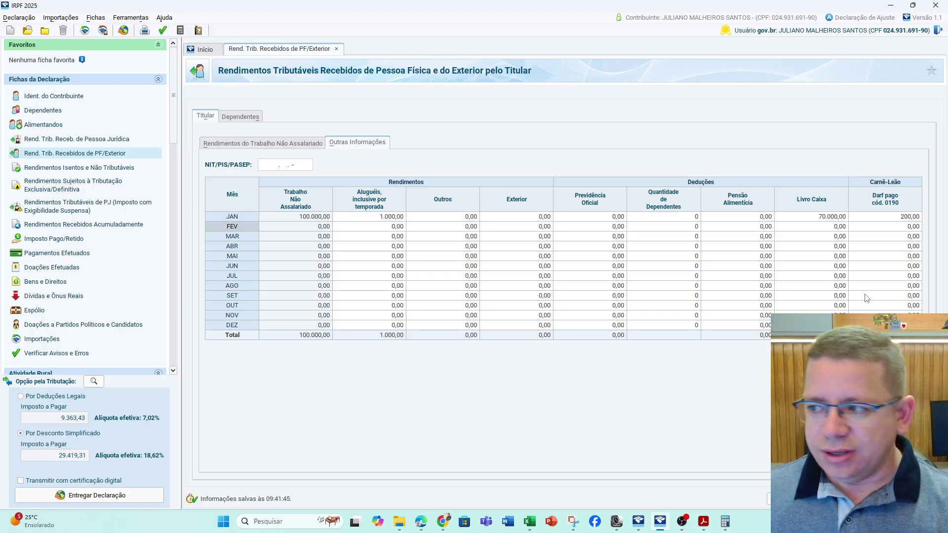
Reset the January Darf pago cód. 0190 to 0,00
click(914, 220)
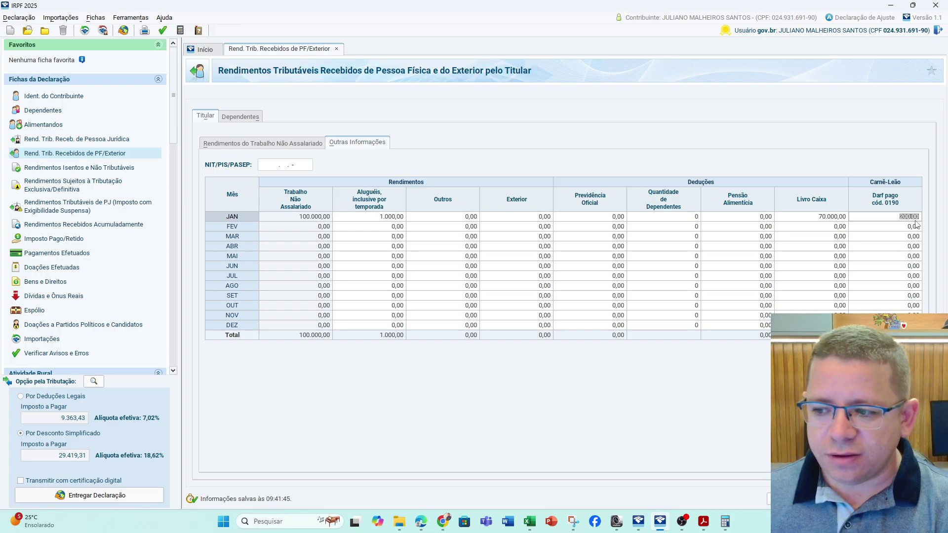
text(0)
key(Tab)
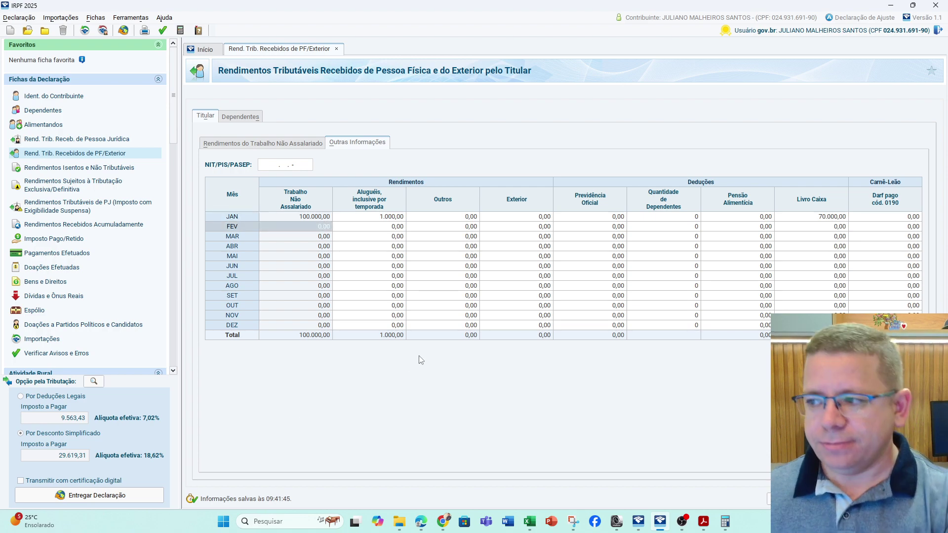
Open Rendimentos Isentos e Não Tributáveis and review the type 13 entry's income type, payer CNPJ and value, returning to the list
click(99, 168)
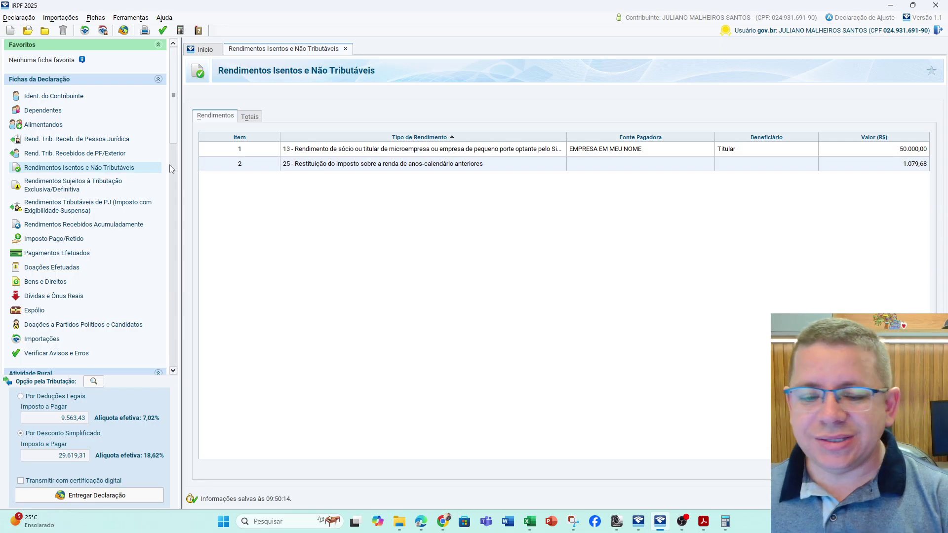
click(379, 158)
click(383, 155)
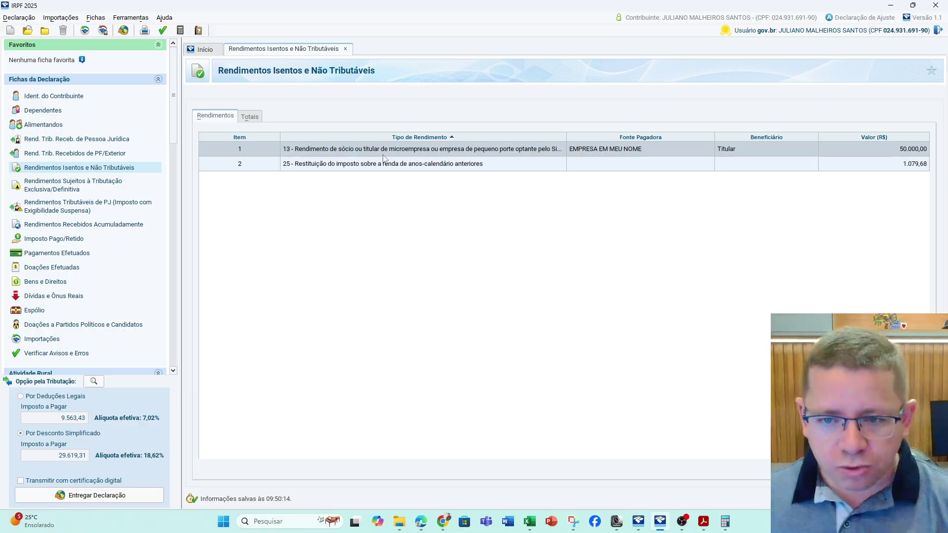
double_click(383, 157)
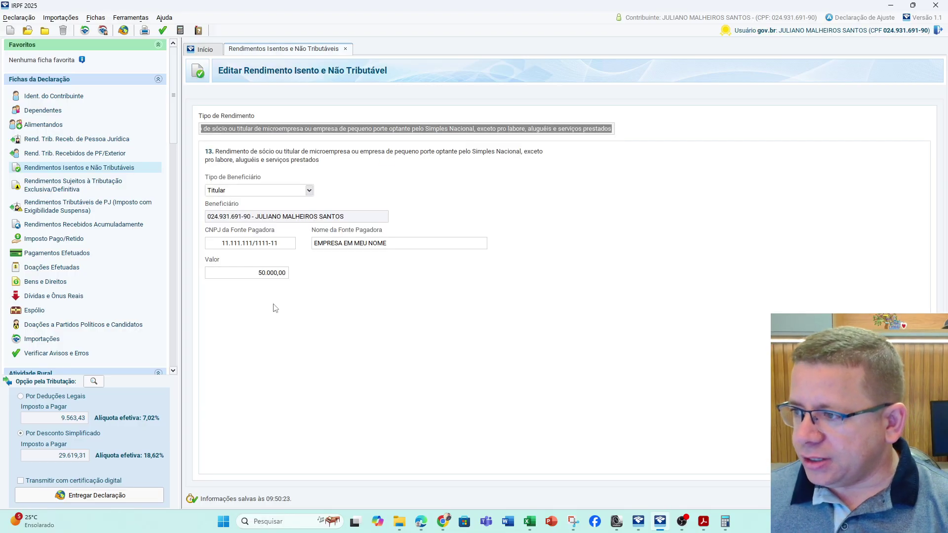
click(272, 131)
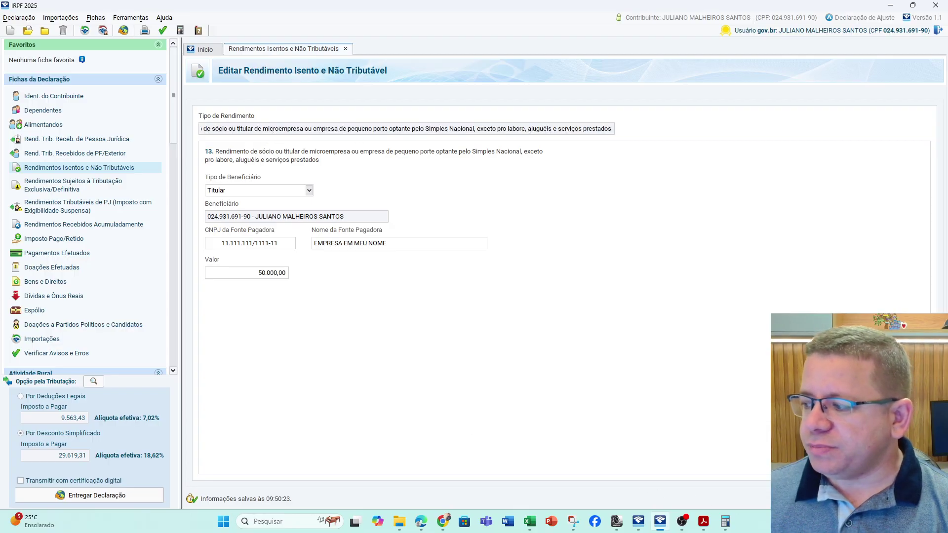
click(269, 248)
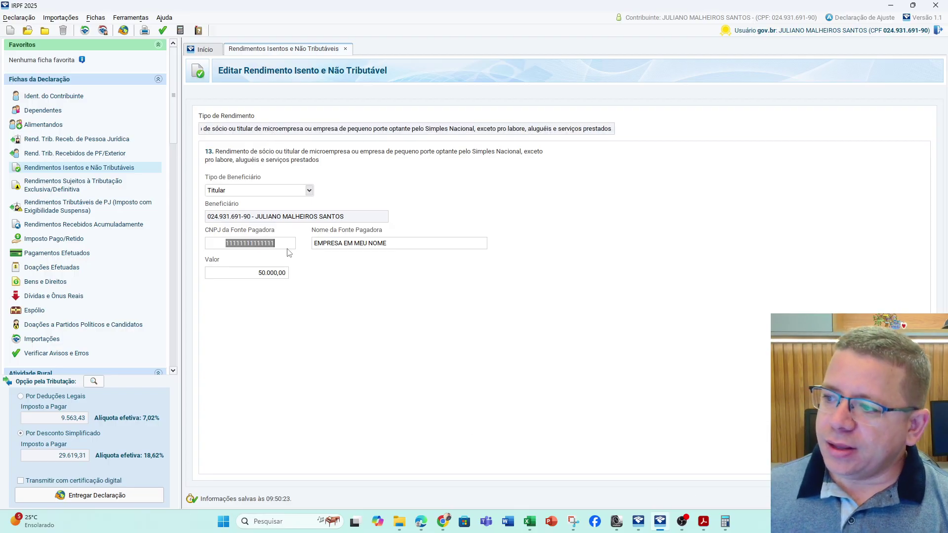
click(272, 278)
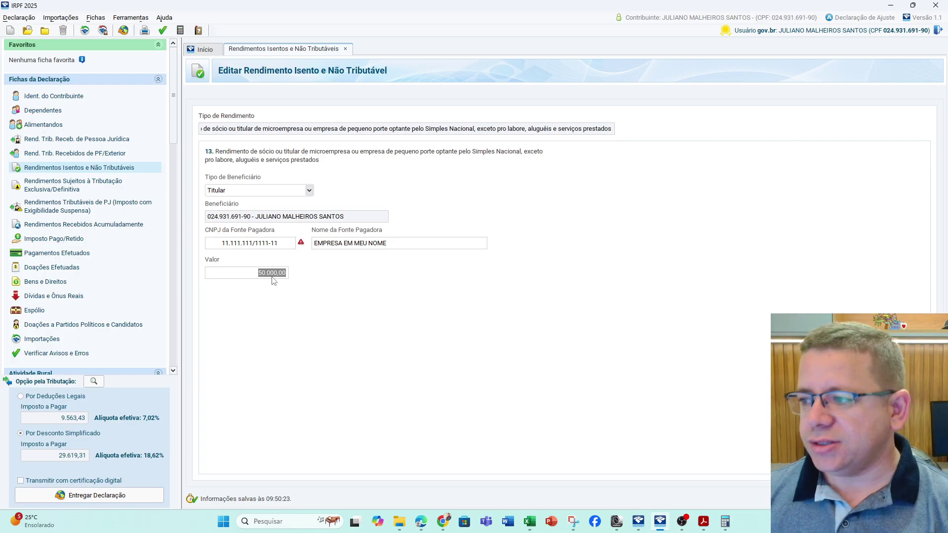
click(903, 498)
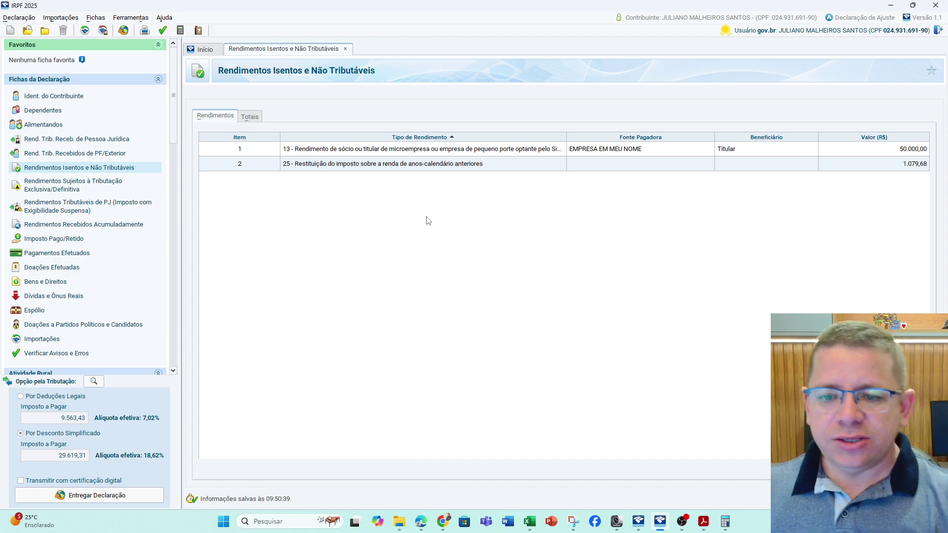
Review the type 25 entry for prior-year income tax refunds and return to the exempt income list
click(364, 168)
double_click(377, 164)
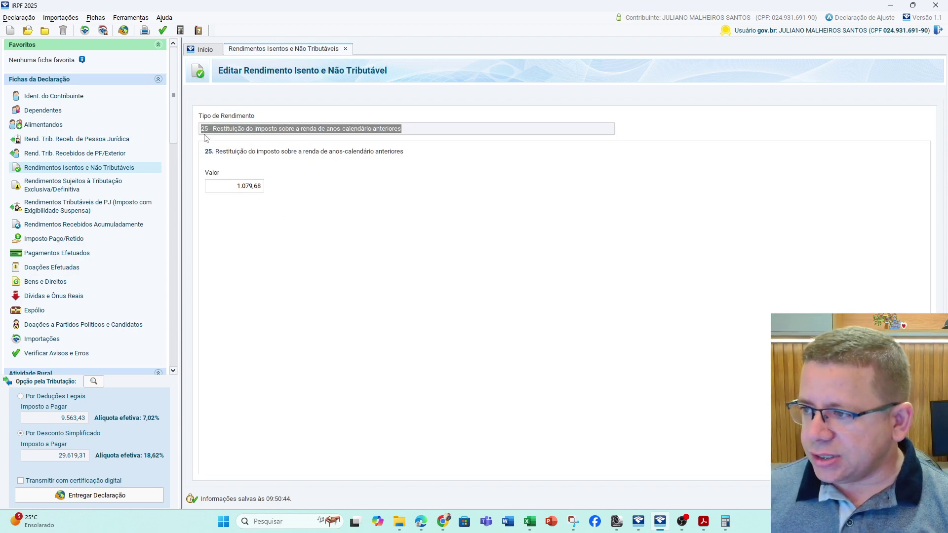
click(898, 499)
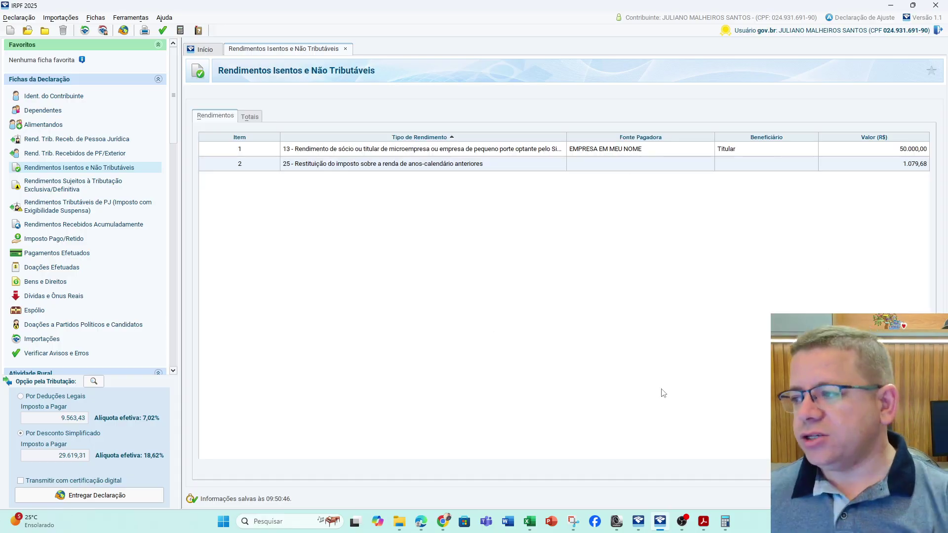
Start a new exempt income entry and browse the available Tipo de Rendimento options without choosing one
click(809, 499)
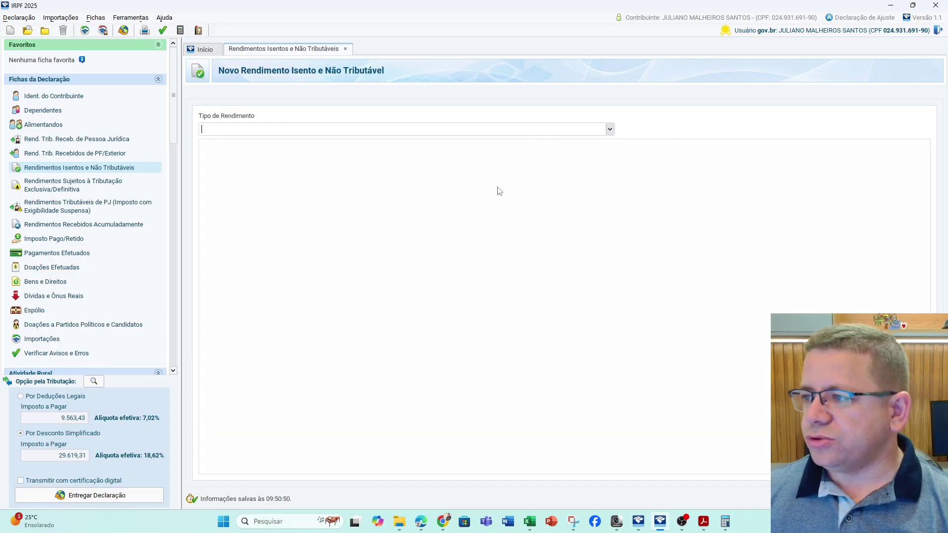
click(610, 129)
scroll(502, 239, down, 5)
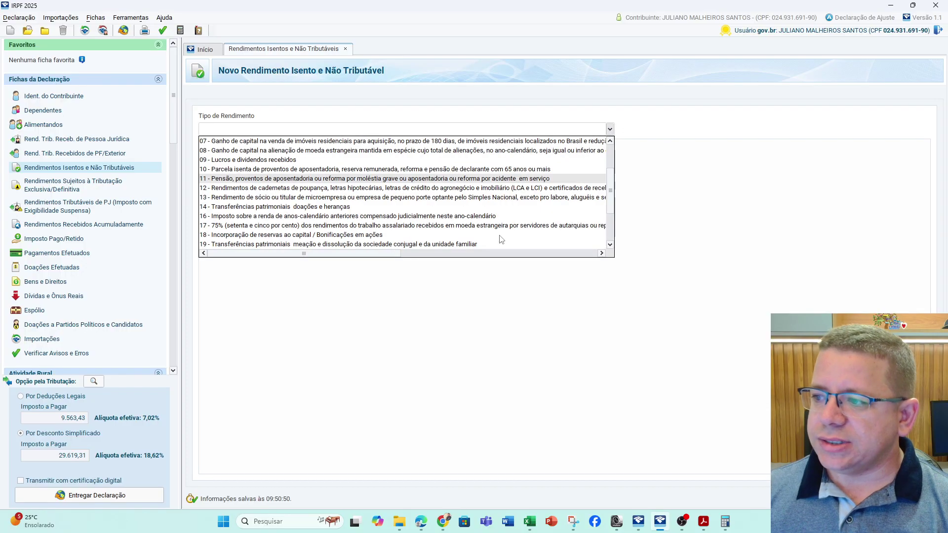
scroll(501, 240, up, 5)
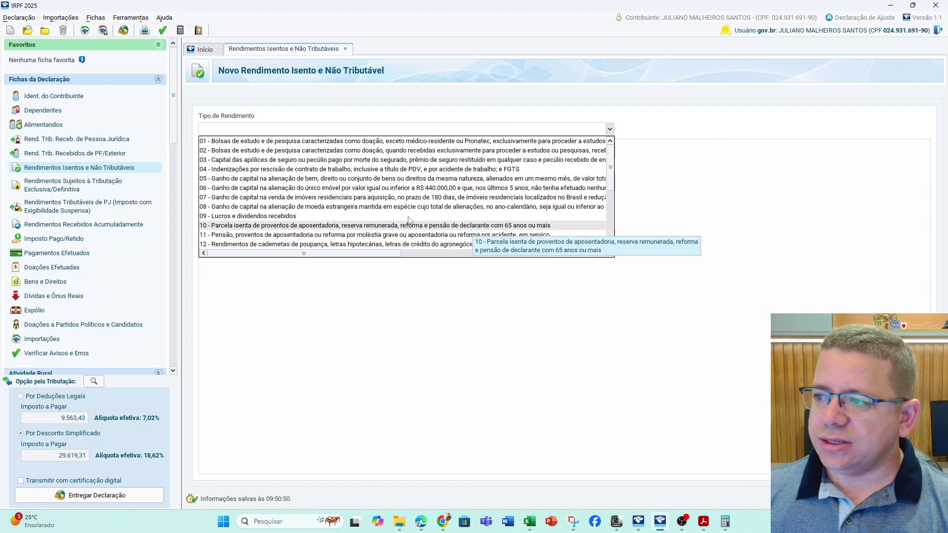
click(343, 356)
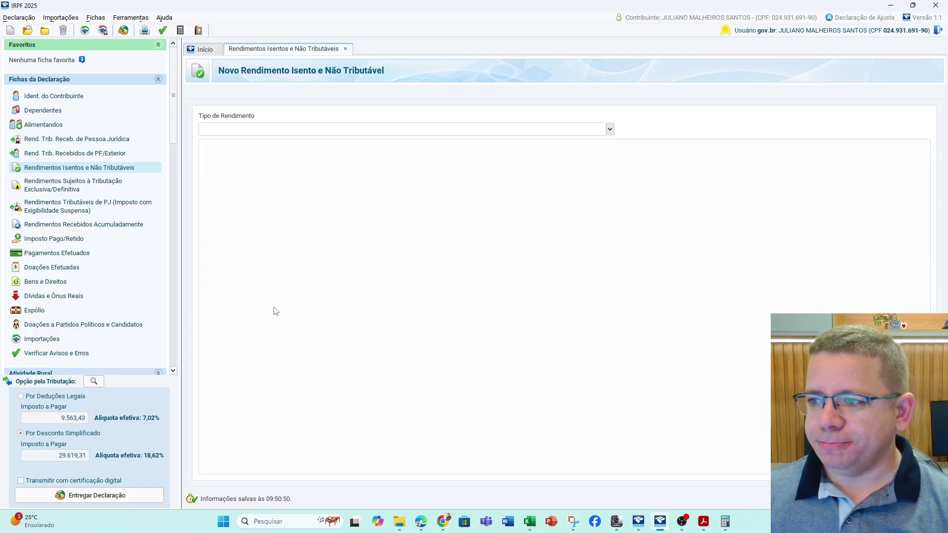
View the Rendimentos Sujeitos à Tributação Exclusiva/Definitiva sheet and the sheet for PJ income with Exigibilidade Suspensa
click(68, 190)
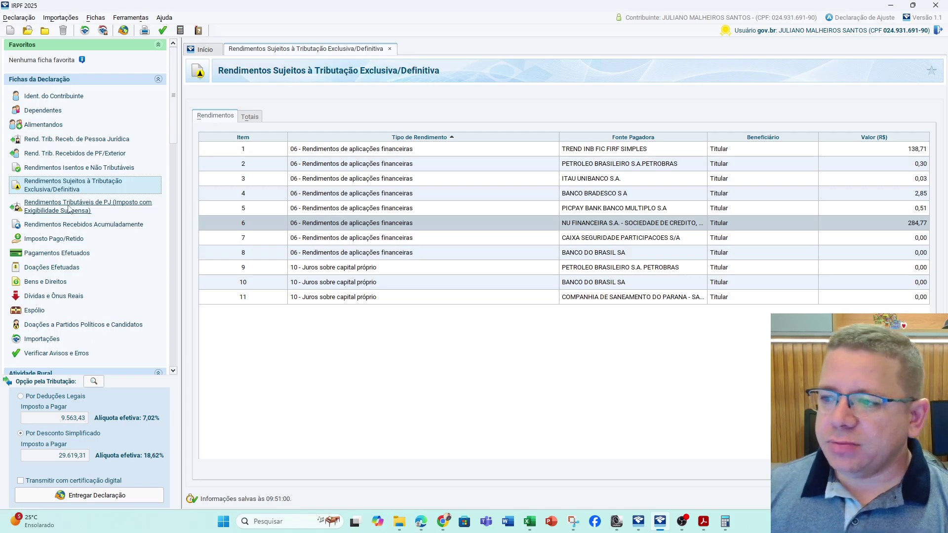
click(117, 207)
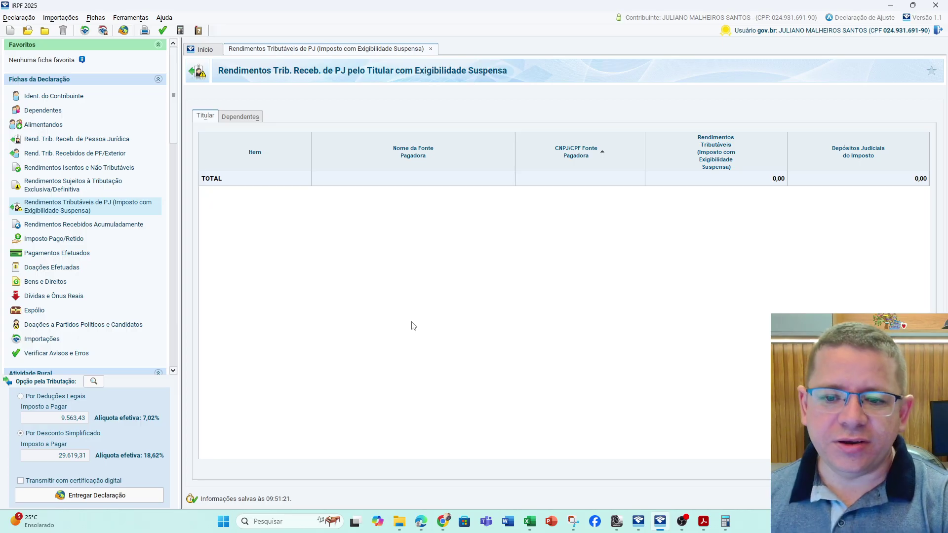
Switch to the income statement PDF in Acrobat, examine section 4 Rendimentos Isentos e Não Tributáveis, and return to the IRPF 2025 program
click(710, 526)
scroll(506, 241, down, 2)
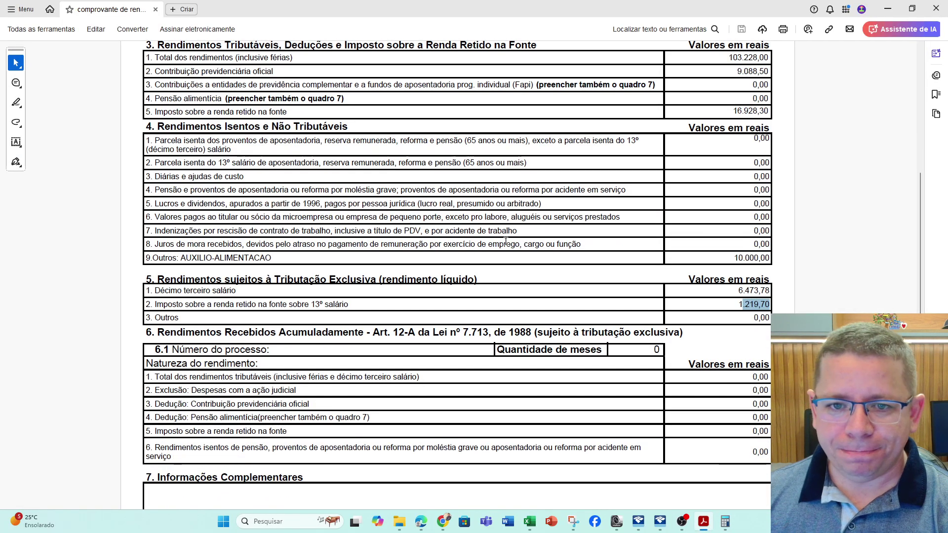
scroll(505, 240, up, 4)
scroll(505, 241, down, 3)
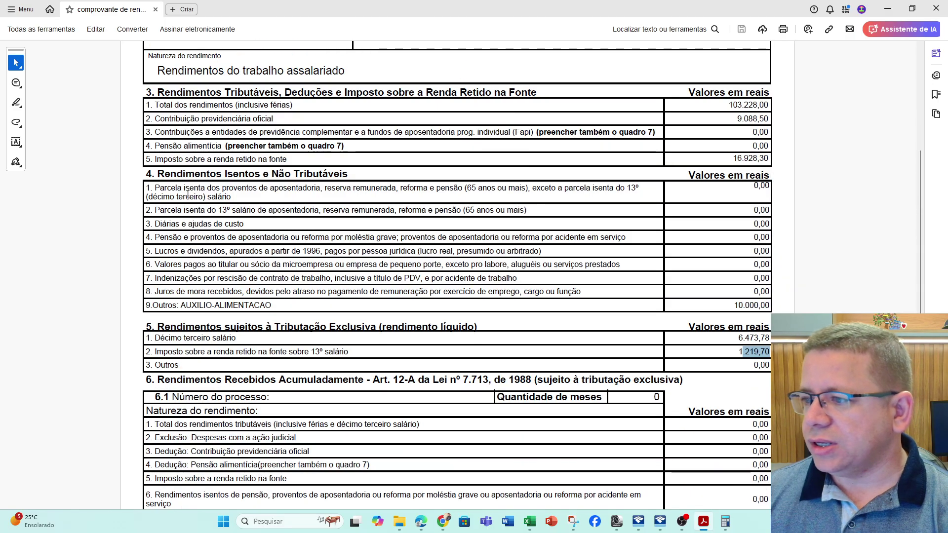
drag(157, 174, 348, 174)
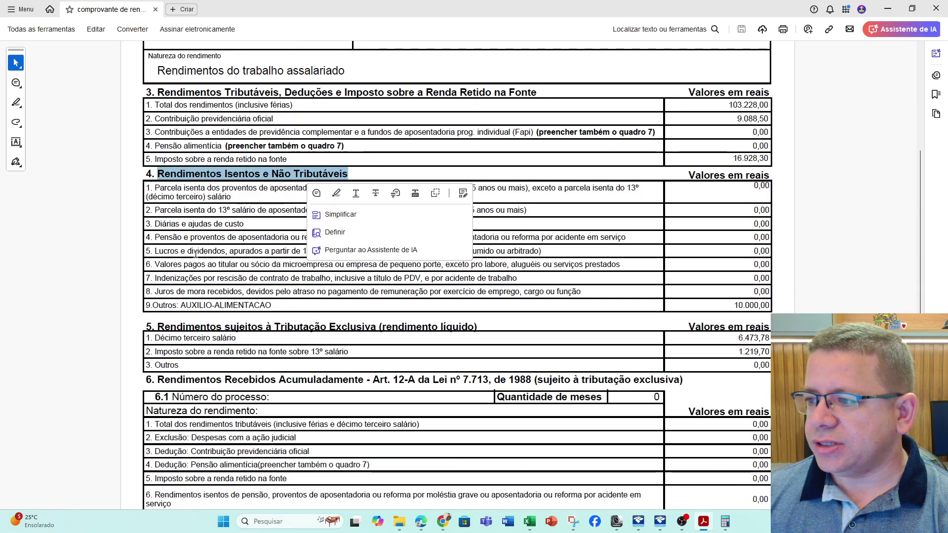
drag(282, 265, 203, 277)
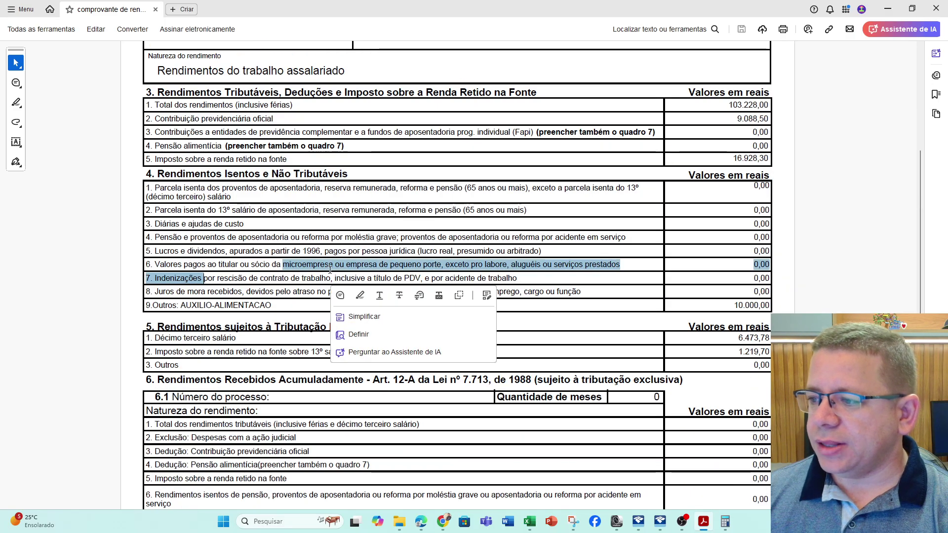
click(888, 9)
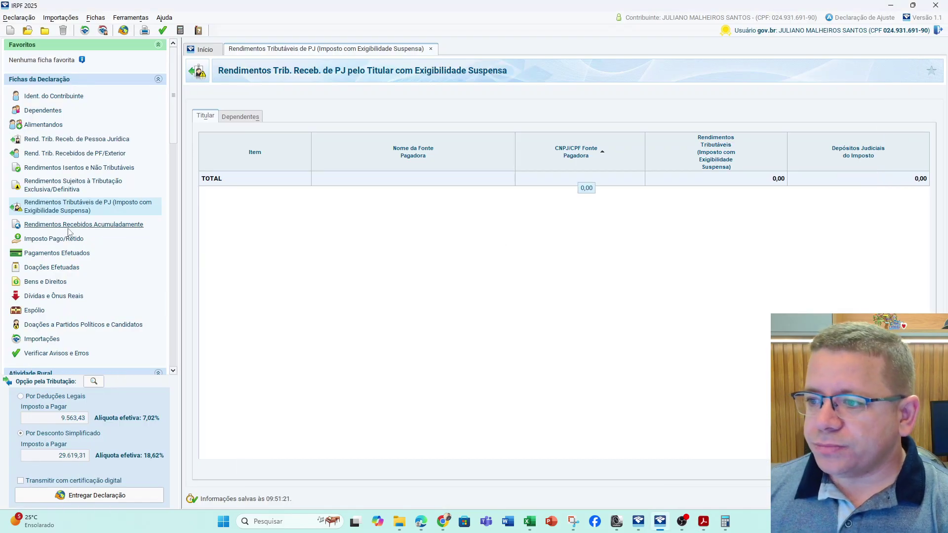
Open the Rendimentos Recebidos Acumuladamente sheet, examine section 6 of the income statement PDF in Acrobat, and return to IRPF 2025
click(74, 225)
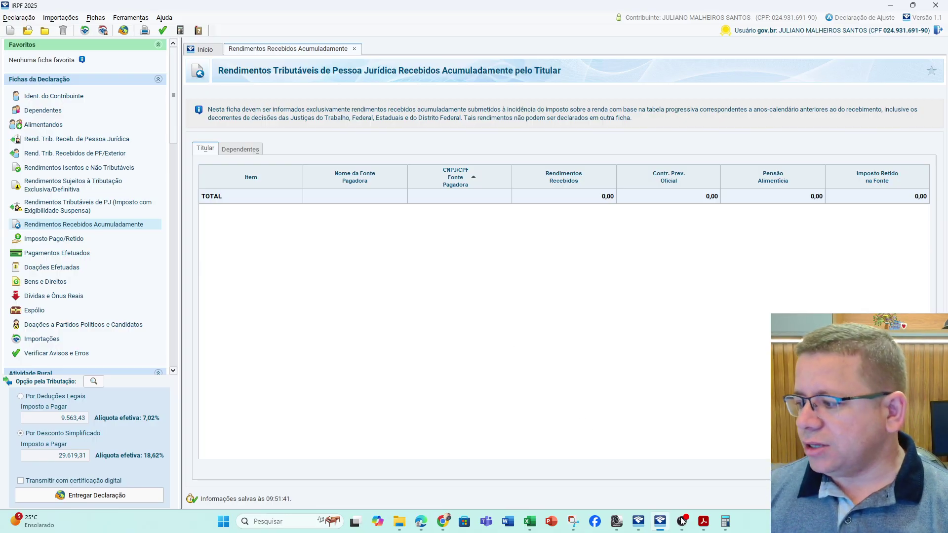
click(703, 521)
scroll(303, 374, down, 1)
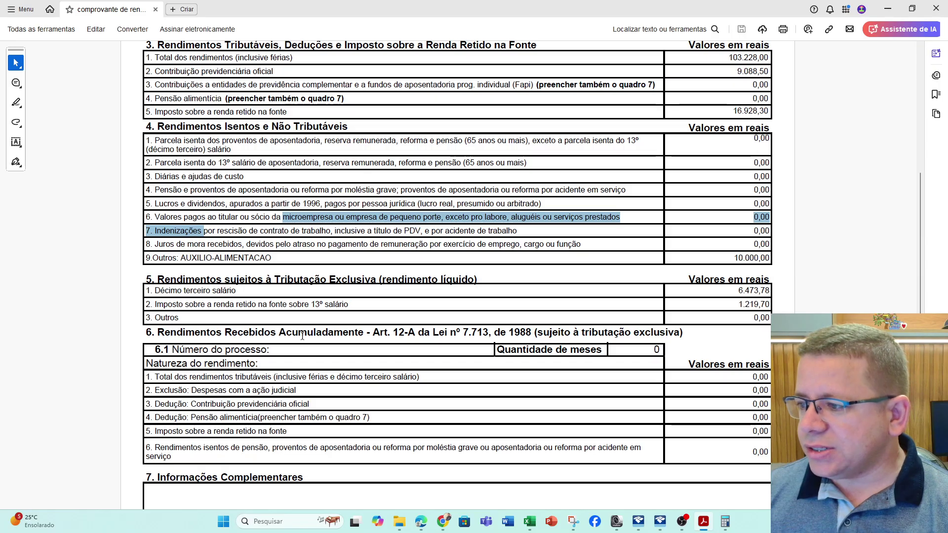
scroll(302, 374, down, 2)
scroll(308, 318, down, 2)
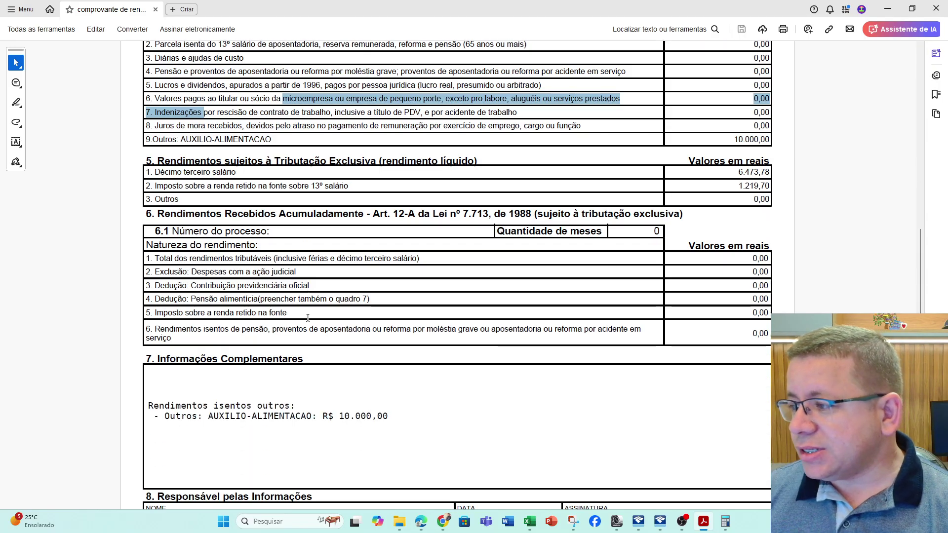
click(173, 217)
drag(173, 217, 279, 217)
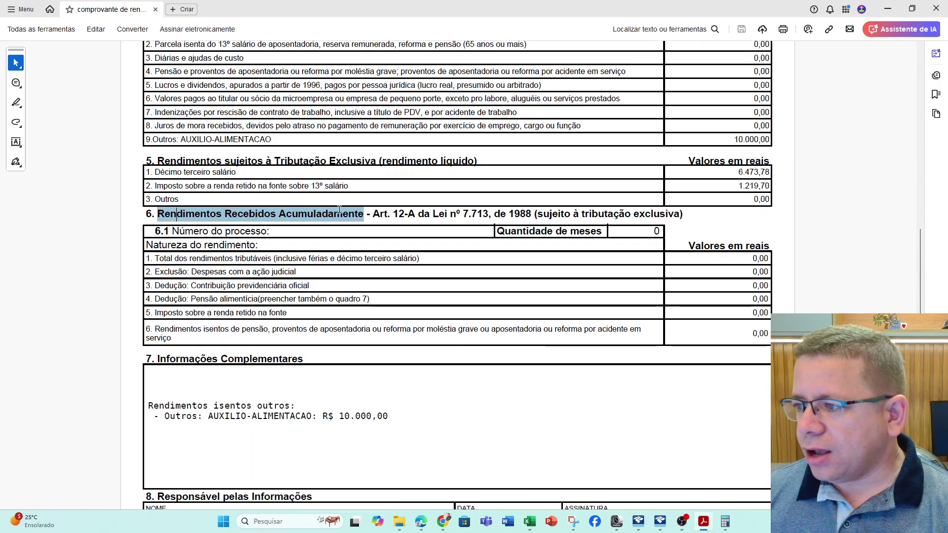
click(603, 246)
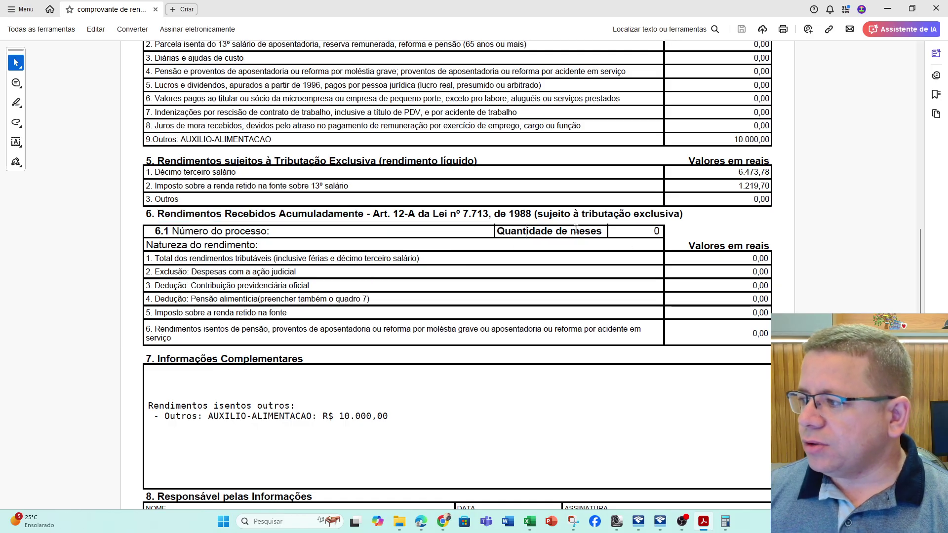
drag(575, 230, 701, 218)
click(494, 247)
drag(278, 257, 288, 312)
click(236, 312)
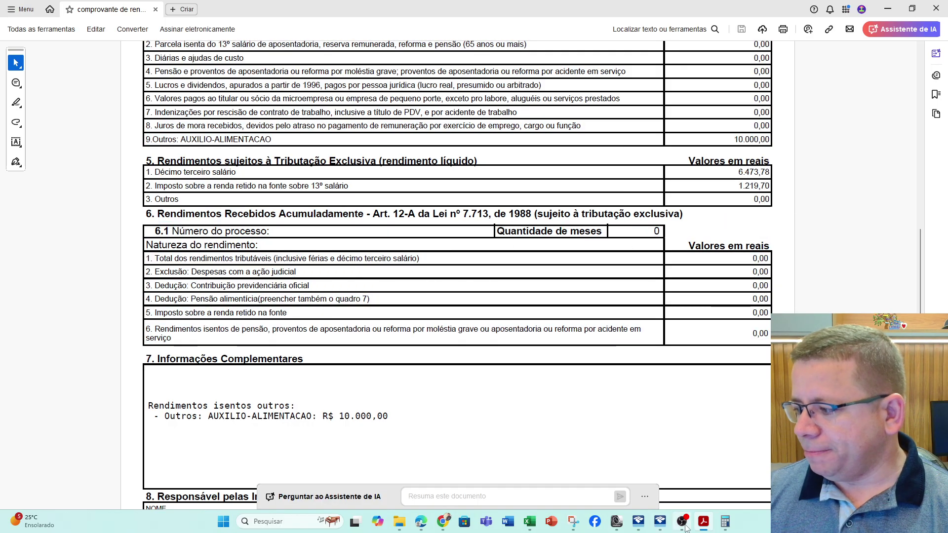
click(660, 521)
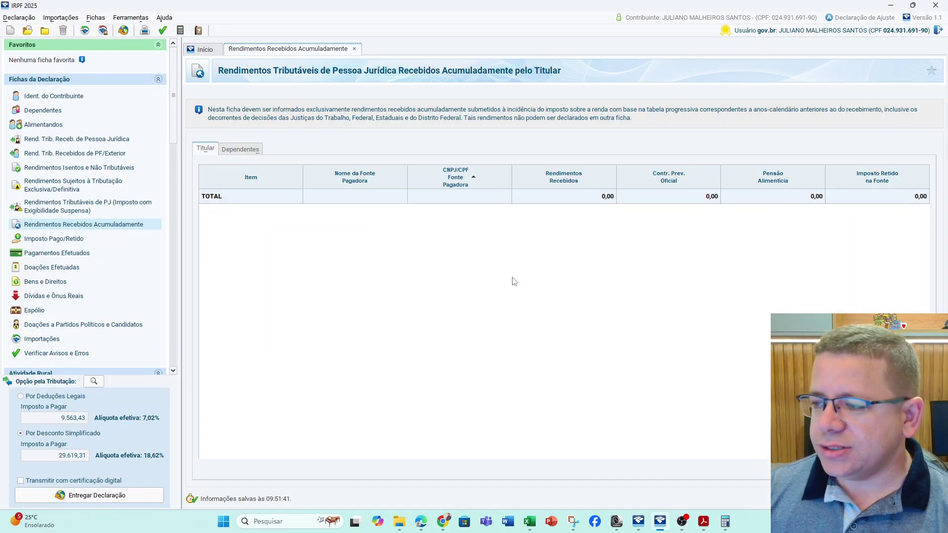
Review the titular's withheld tax in the Imposto Pago/Retido sheet and open the dependent's income entry from Pessoa Jurídica
click(60, 240)
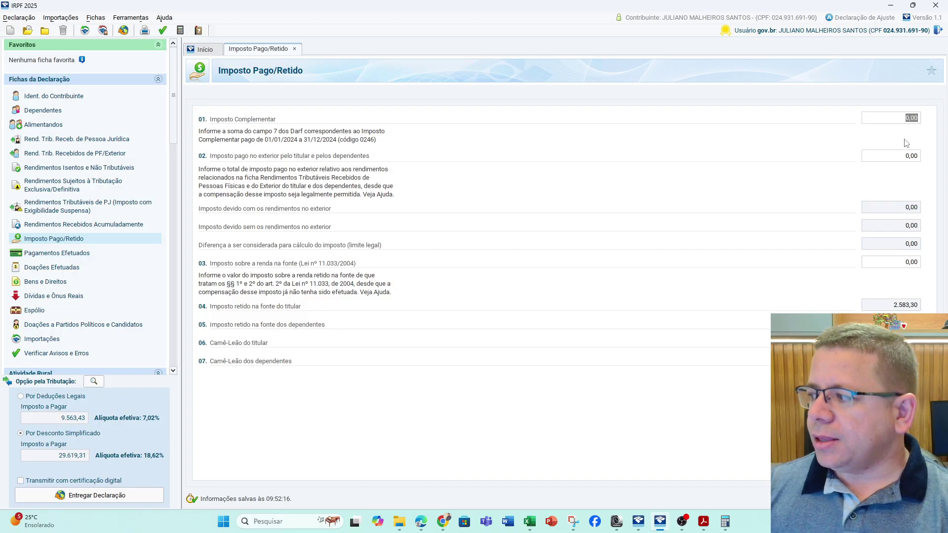
click(906, 305)
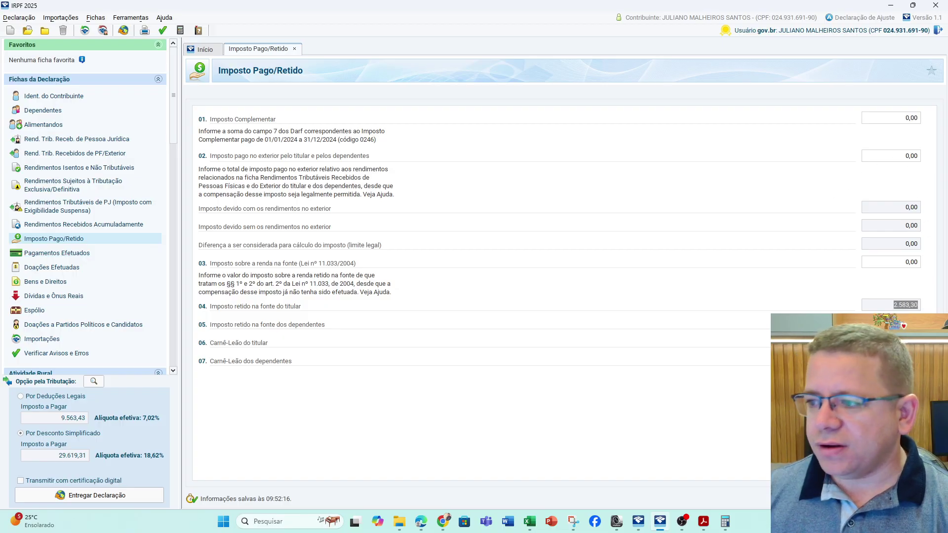
click(99, 140)
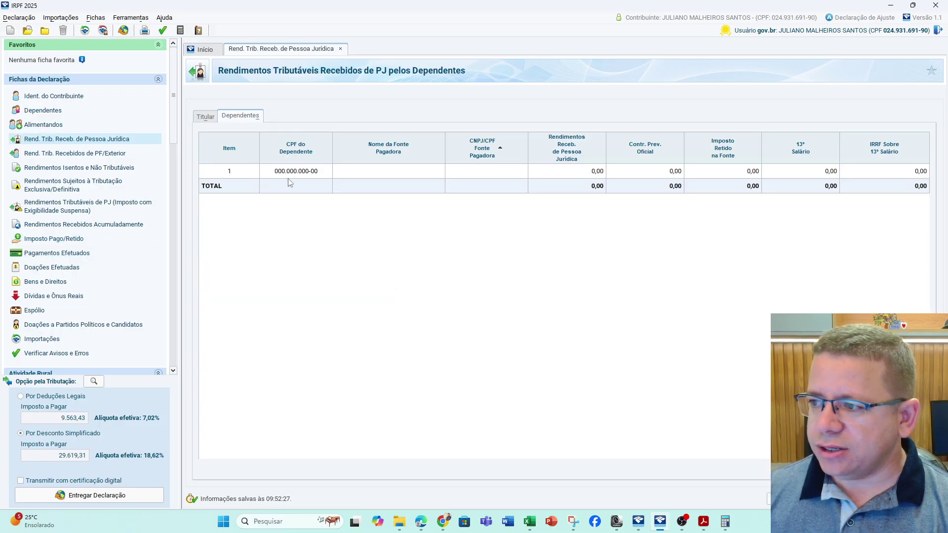
double_click(299, 173)
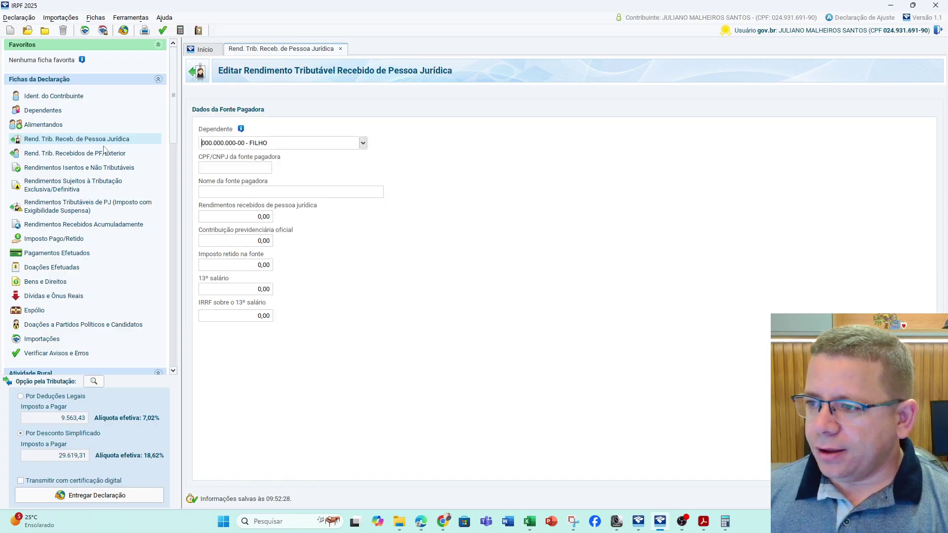
View the PF/Exterior income, Rendimentos Isentos e Não Tributáveis, and Pagamentos Efetuados sheets
click(104, 153)
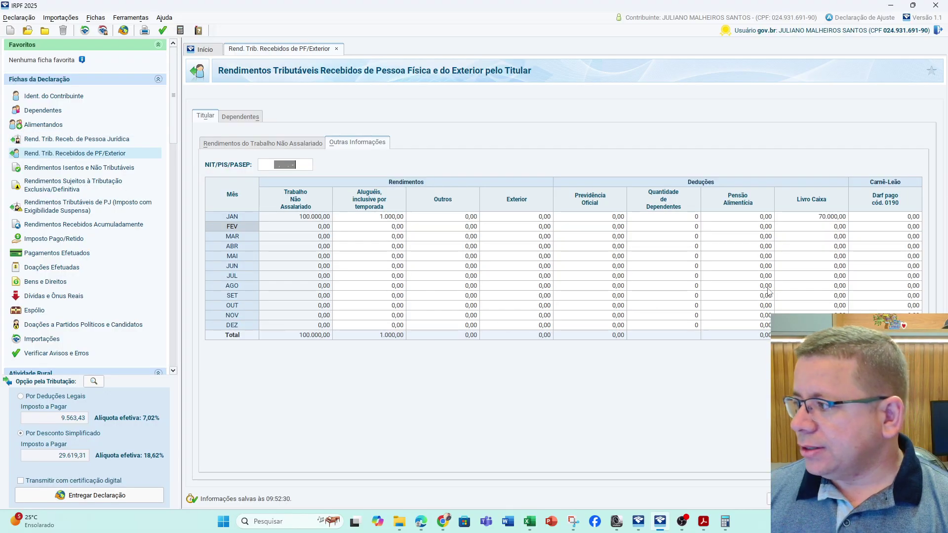
click(109, 169)
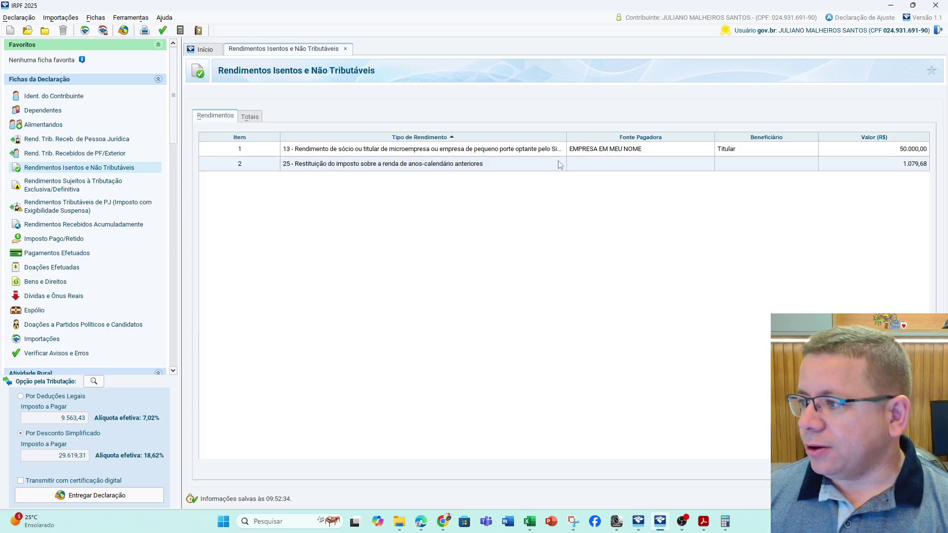
click(57, 253)
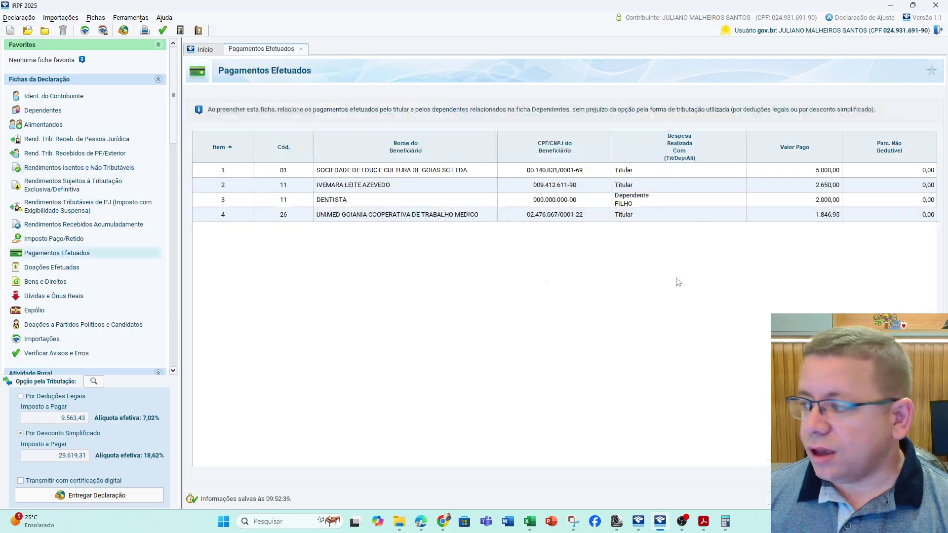
Trace the titular's withheld tax from Imposto Pago/Retido to the EMPREGADOR entry in the titular's income from Pessoa Jurídica
click(55, 239)
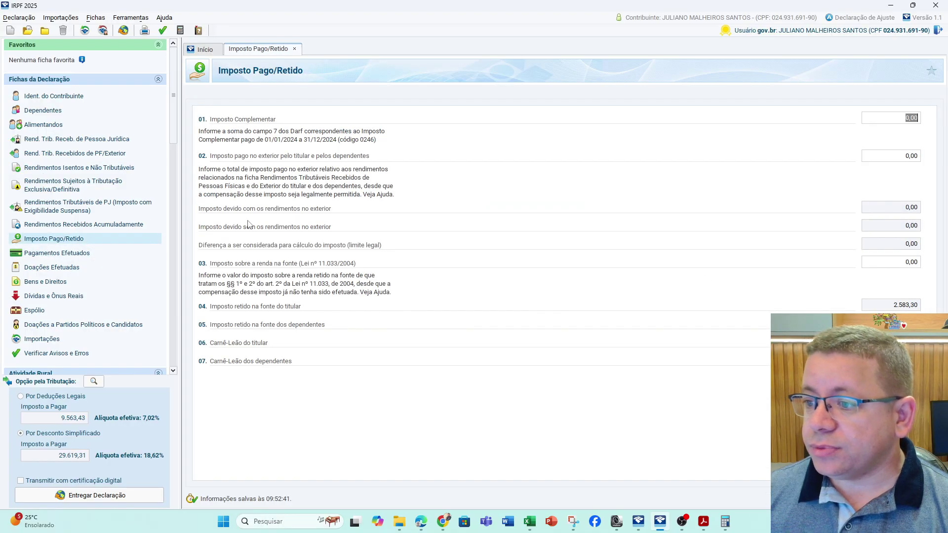
click(892, 307)
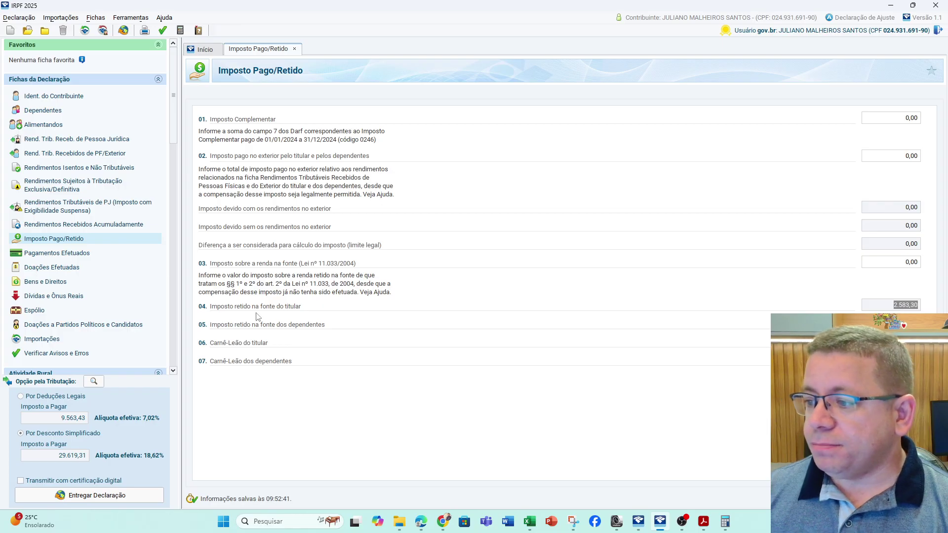
click(117, 141)
click(205, 118)
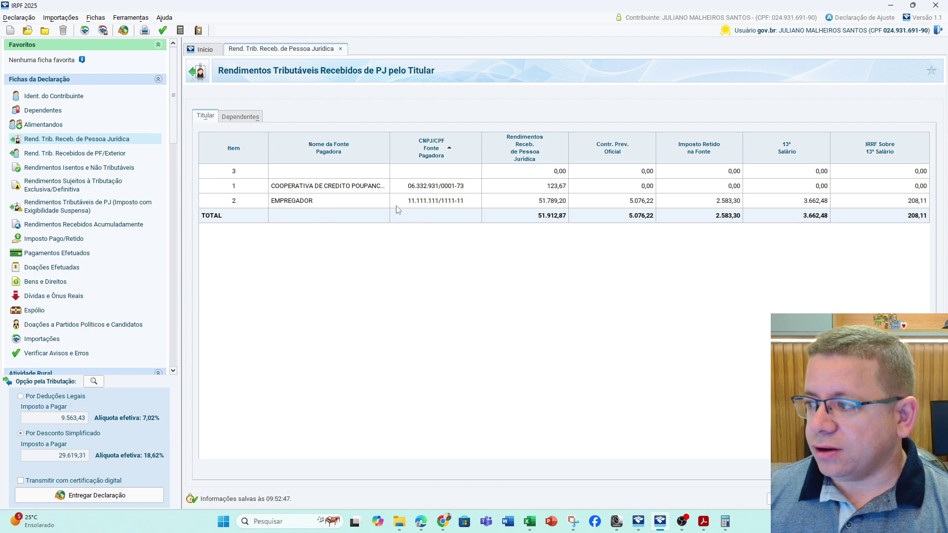
double_click(706, 201)
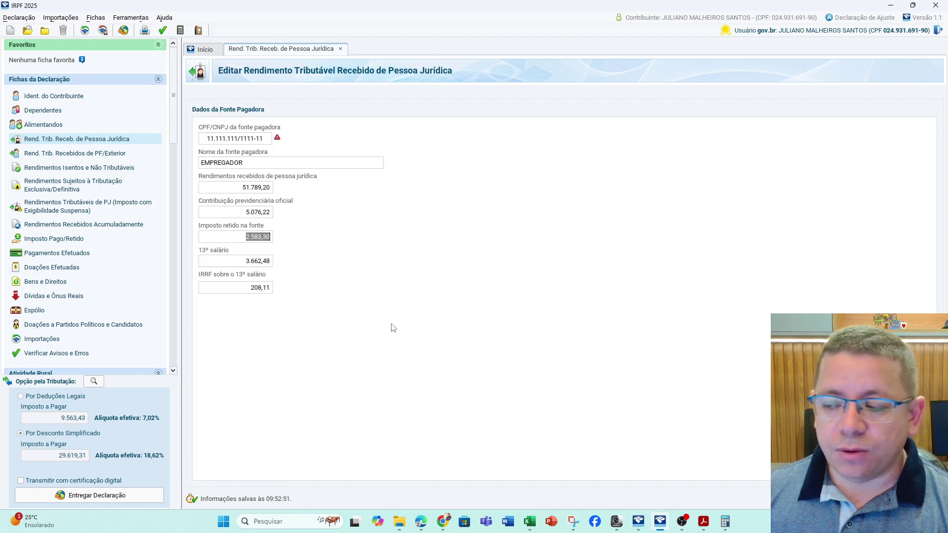
Return to Imposto Pago/Retido and examine the foreign tax field 02 and the Lei nº 11.033/2004 withholding field 03, dismissing its notice
click(51, 257)
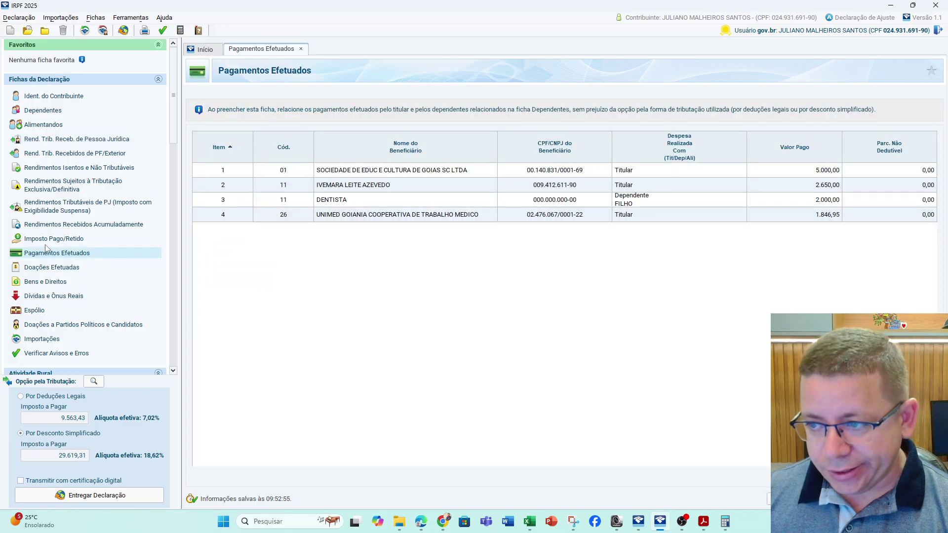
click(46, 242)
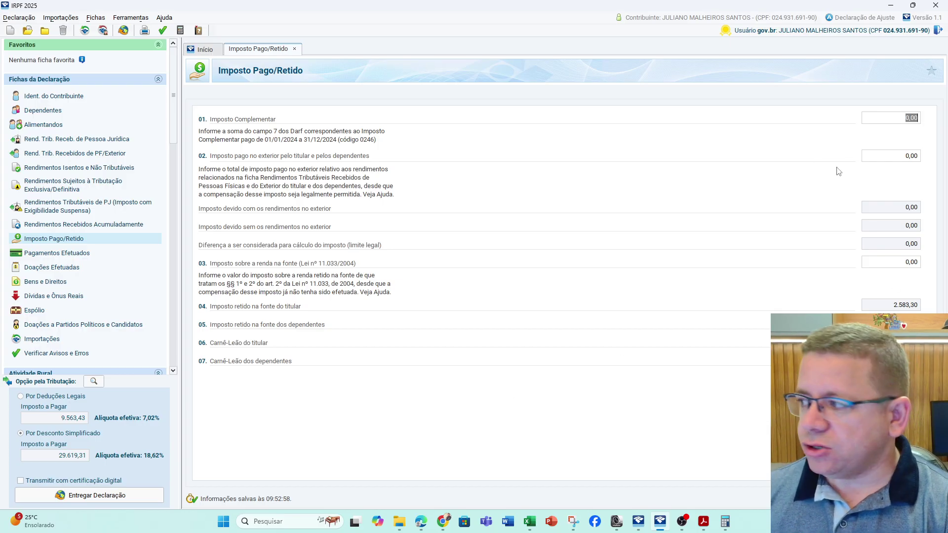
click(893, 155)
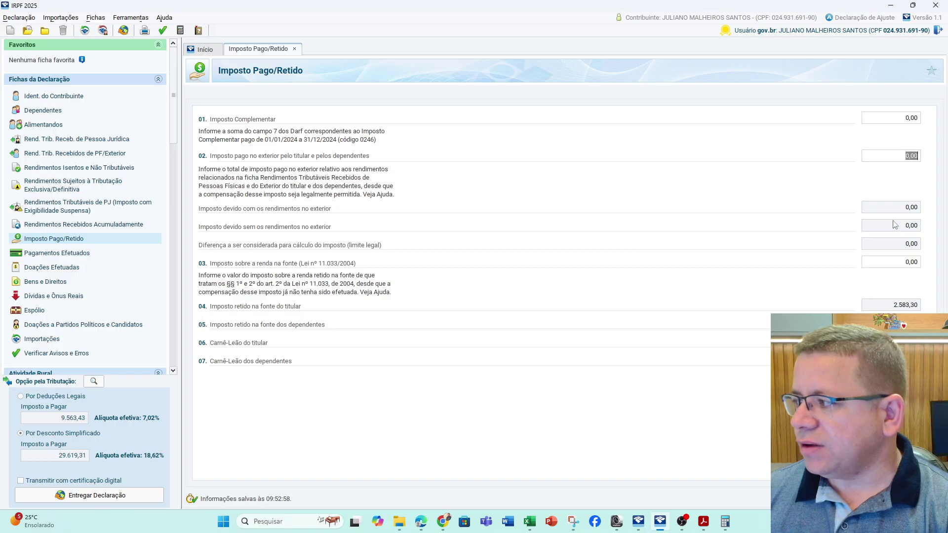
click(894, 261)
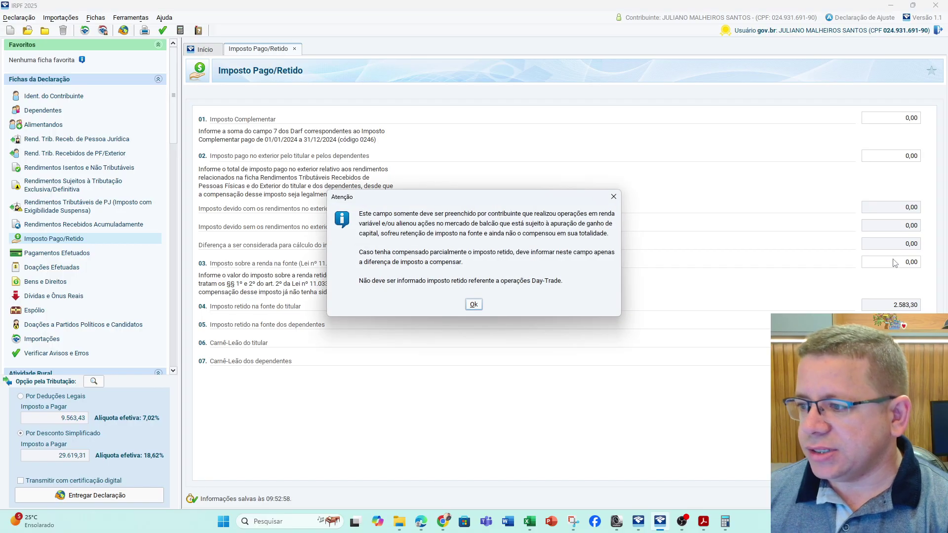
click(474, 304)
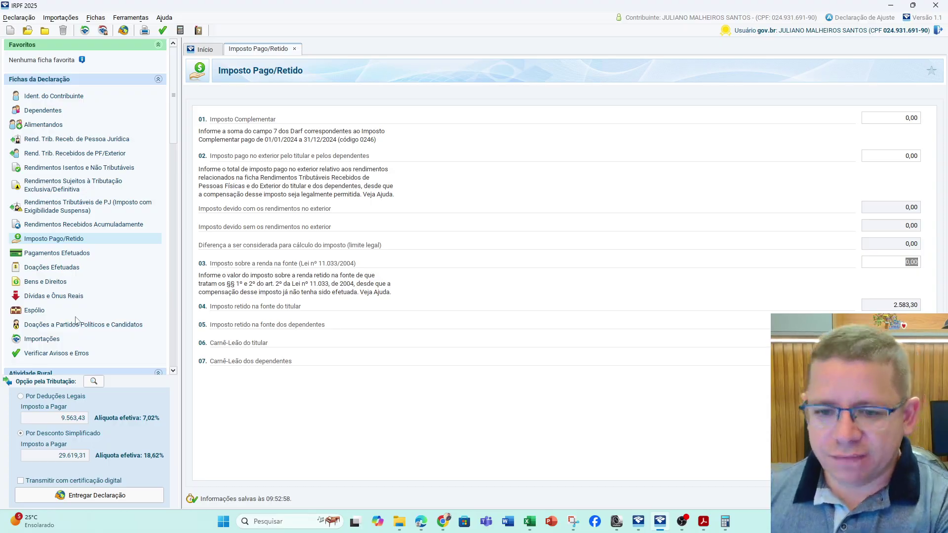
Open the Pagamentos Efetuados sheet and change the taxation option to Por Deduções Legais
click(73, 253)
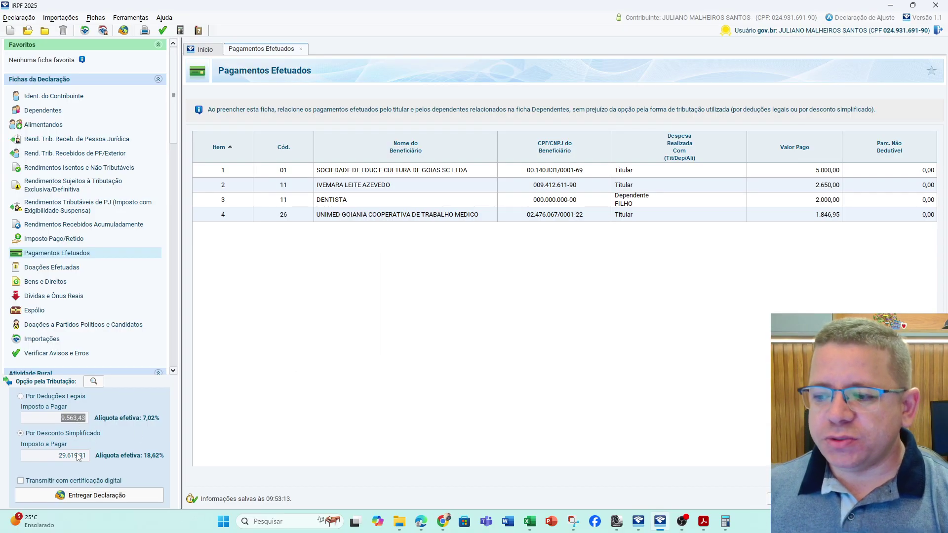
click(82, 417)
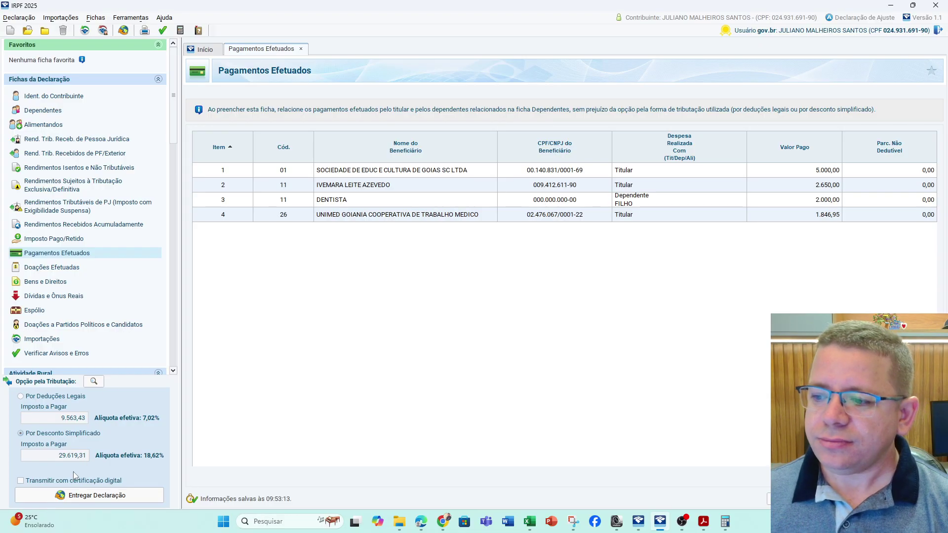
click(80, 418)
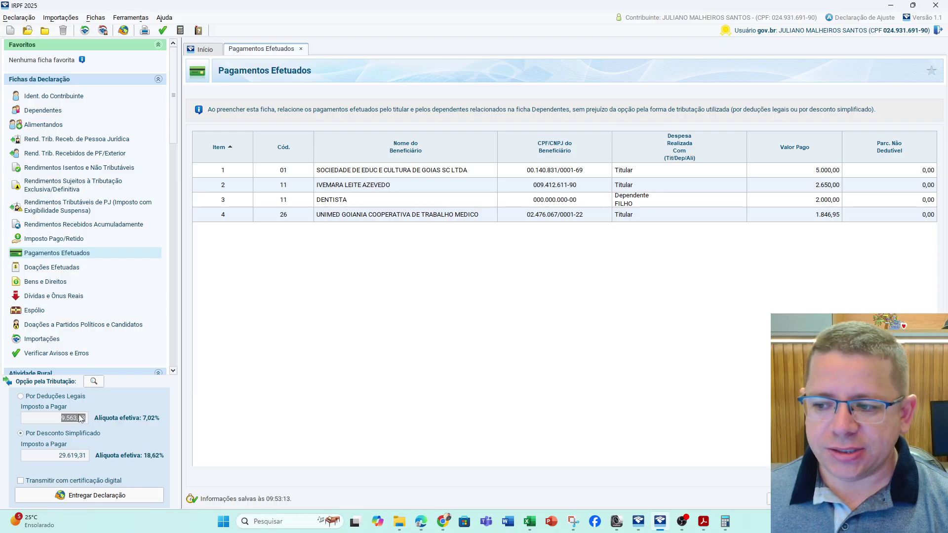
click(37, 396)
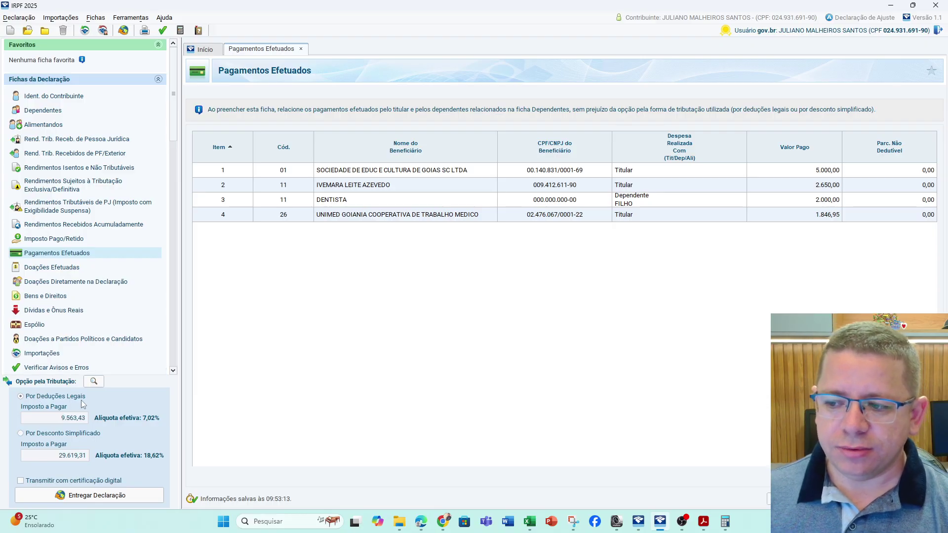
Check the Imposto a Pagar under Por Deduções Legais and open the titular's income from Pessoa Jurídica list
click(80, 417)
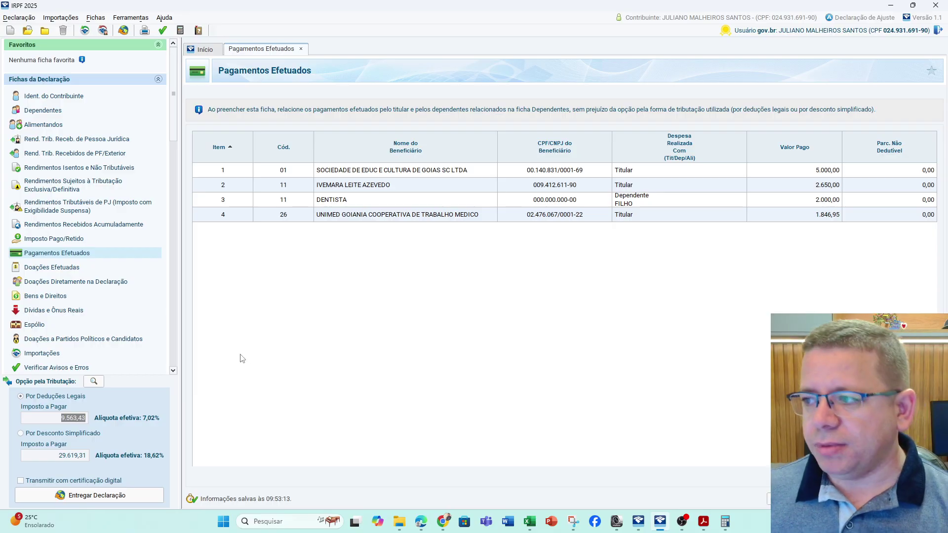
click(73, 418)
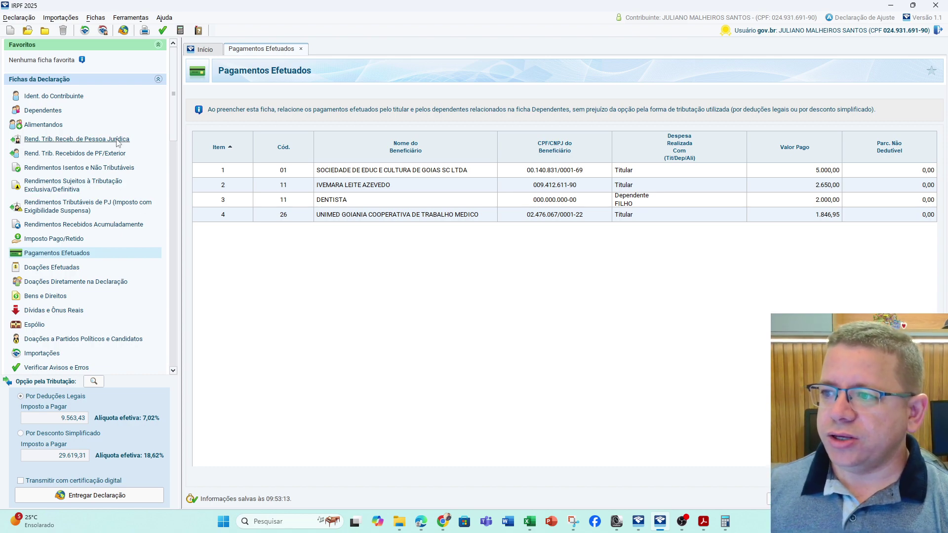
click(131, 140)
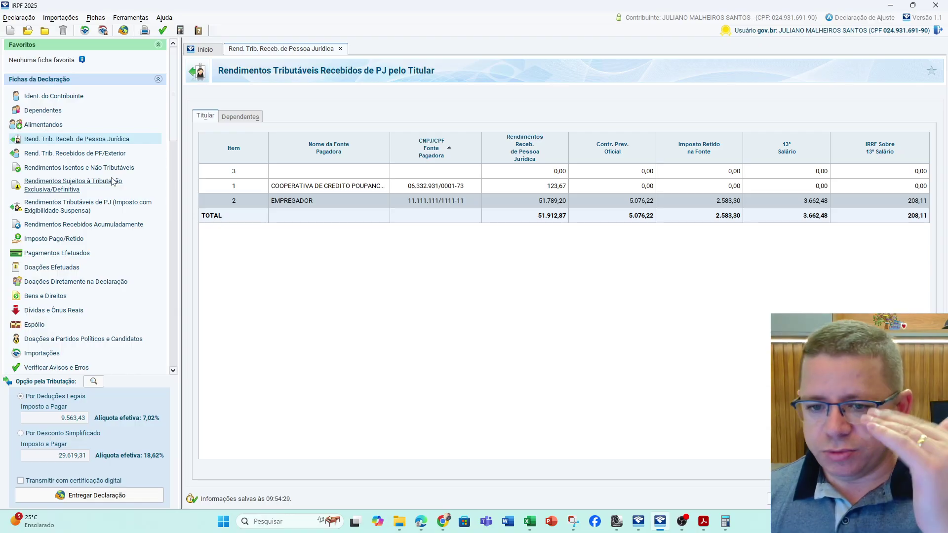
Return to the Pagamentos Efetuados sheet and review the listed education, dentist and health plan payments one by one
double_click(73, 420)
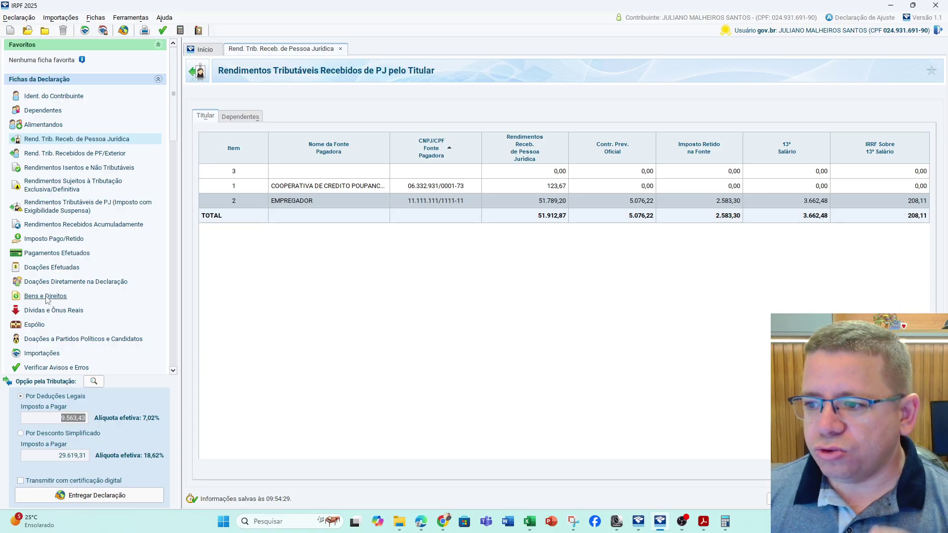
click(57, 253)
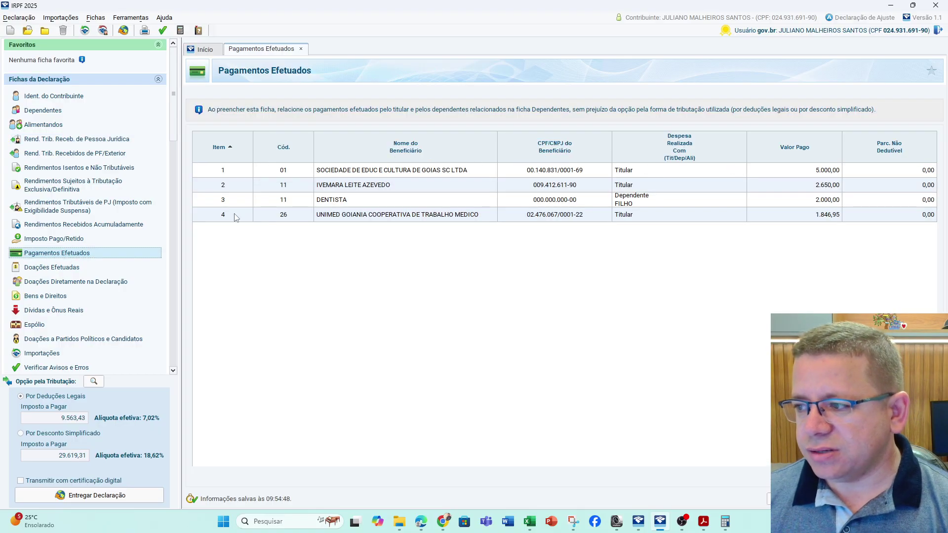
click(412, 185)
click(411, 214)
click(416, 170)
click(416, 190)
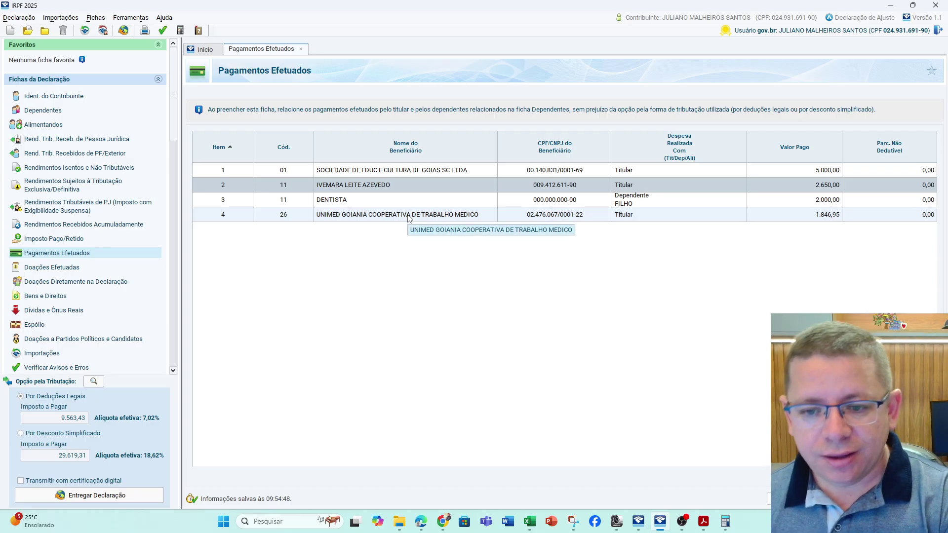
click(424, 174)
click(422, 187)
click(422, 202)
click(417, 217)
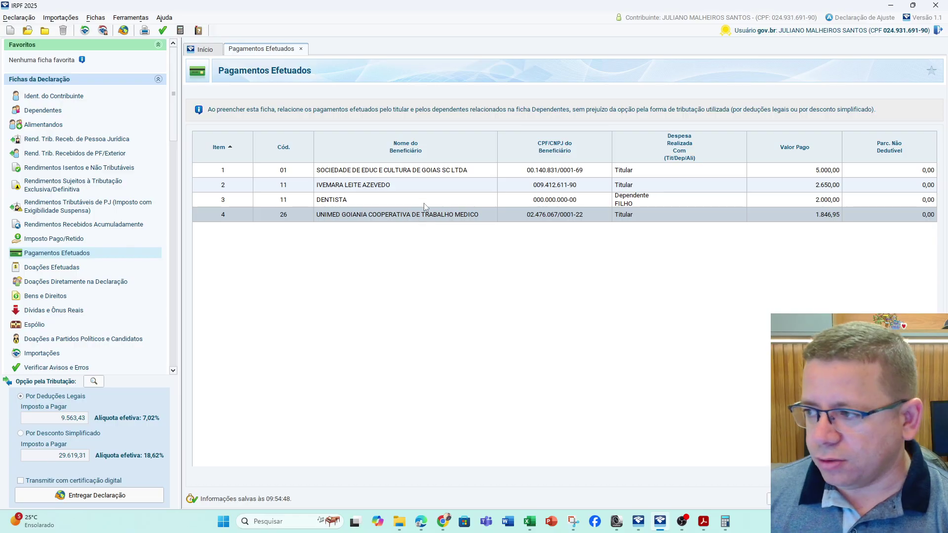
click(446, 175)
click(464, 190)
click(463, 202)
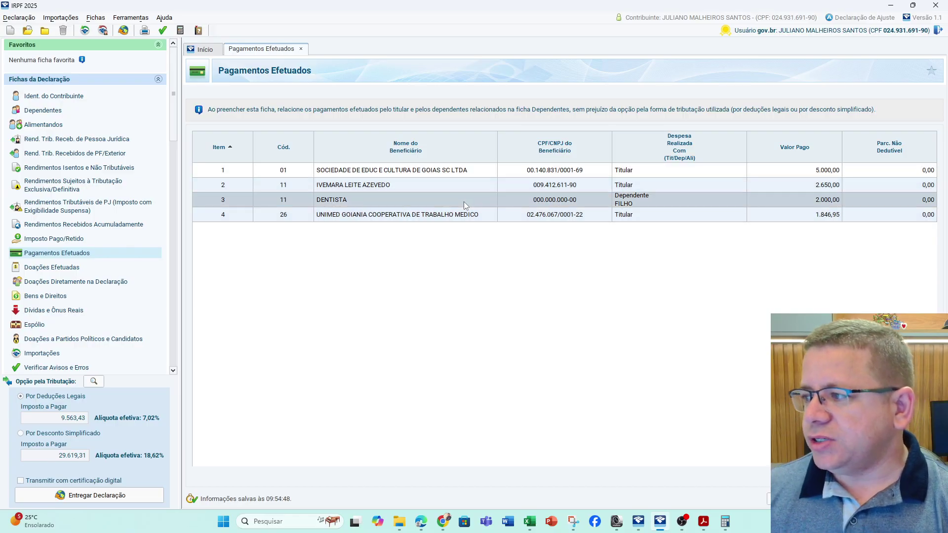
Open the dependent's DENTISTA payment and examine the available payment codes without changing the selected one
double_click(464, 202)
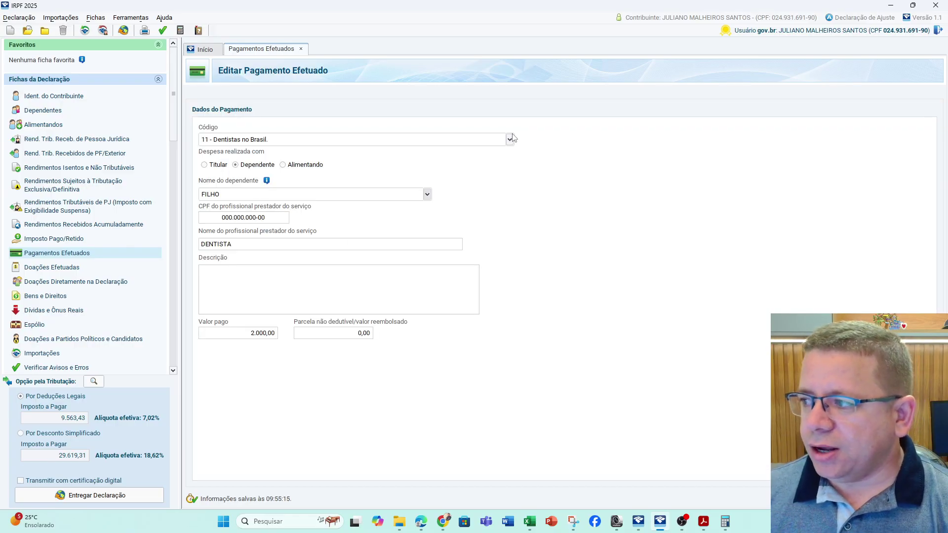
click(509, 139)
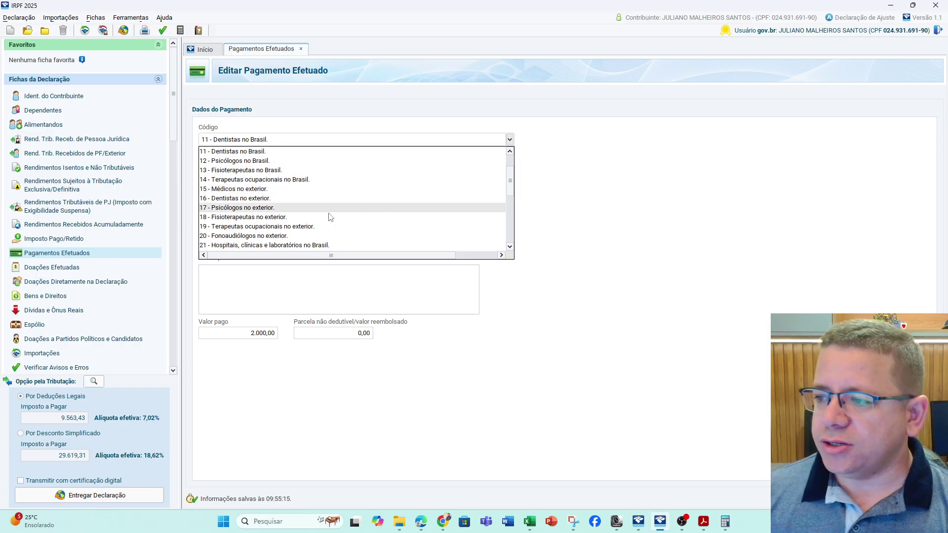
scroll(320, 222, down, 1)
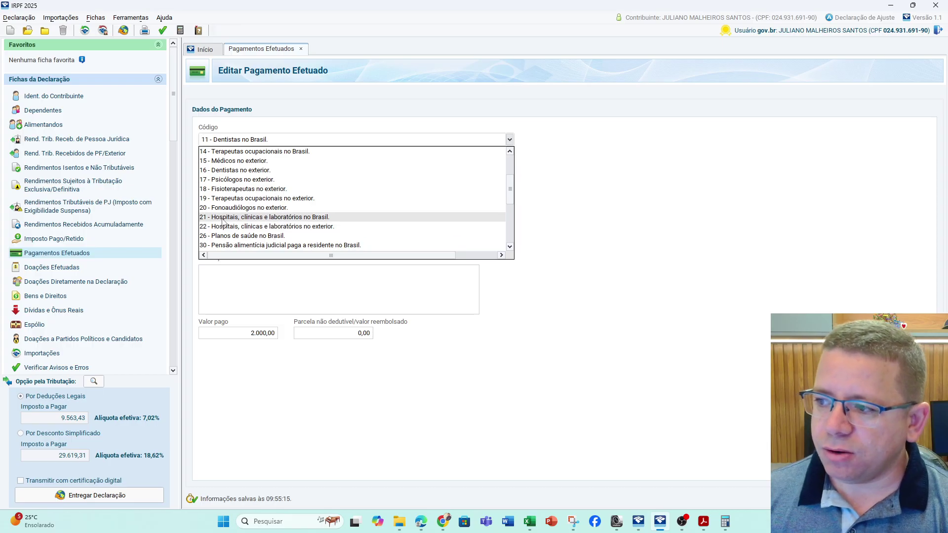
key(Escape)
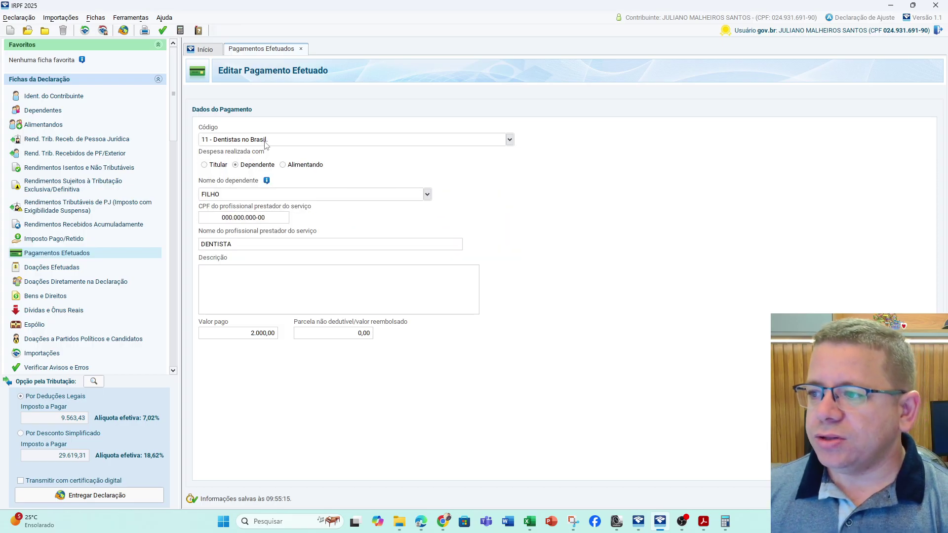
Try Titular as the holder of the dentist expense, and set it back to Dependente with FILHO as the dependent
click(210, 165)
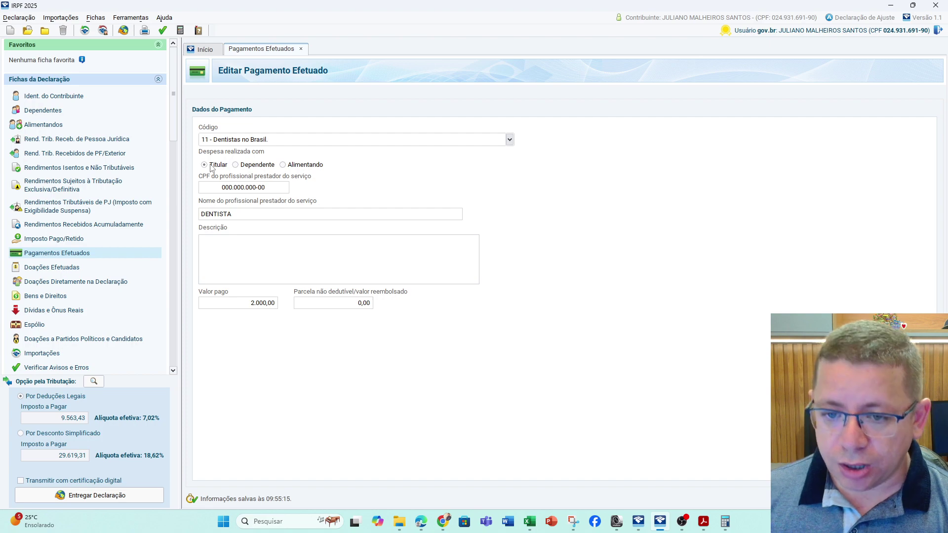
click(243, 164)
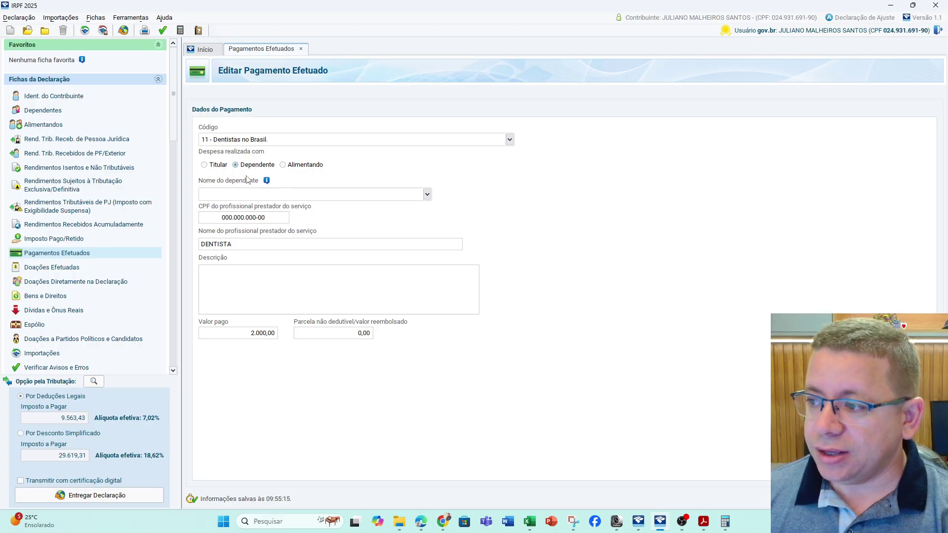
click(427, 194)
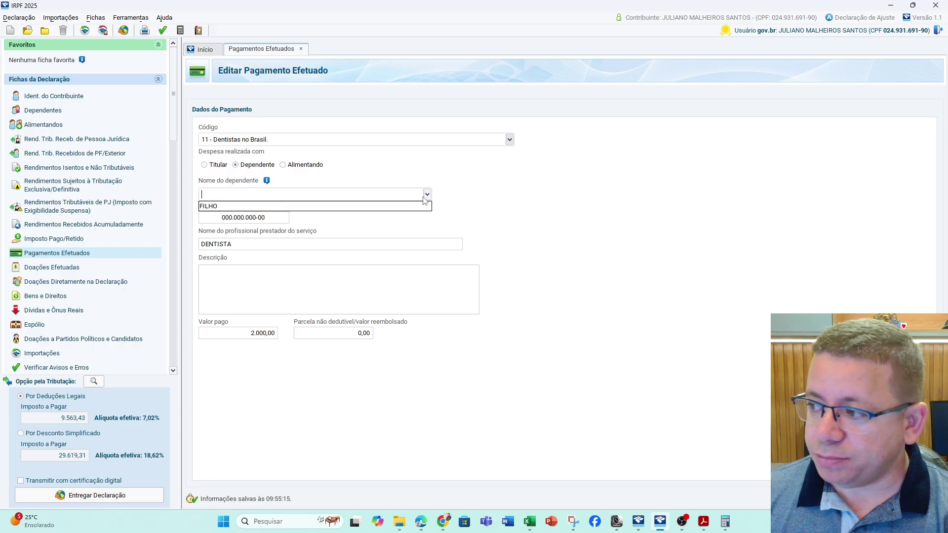
click(387, 207)
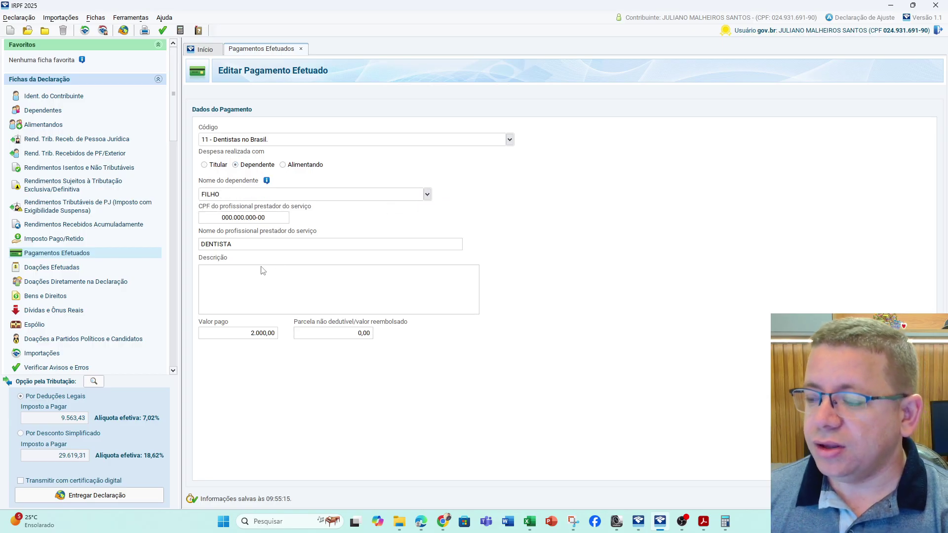
Review the dentist payment's provider name, CPF, description and Valor pago fields, and return to the payments list
double_click(245, 249)
click(258, 219)
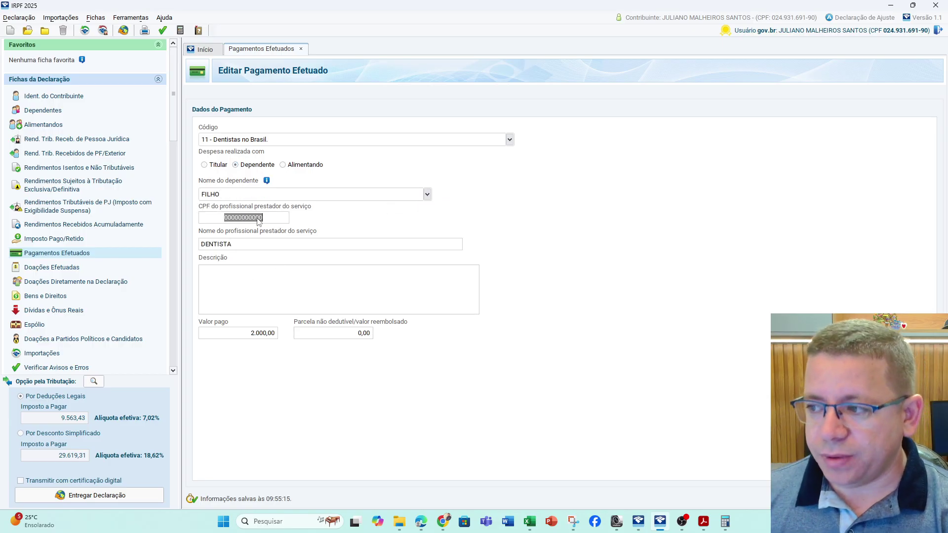
click(256, 295)
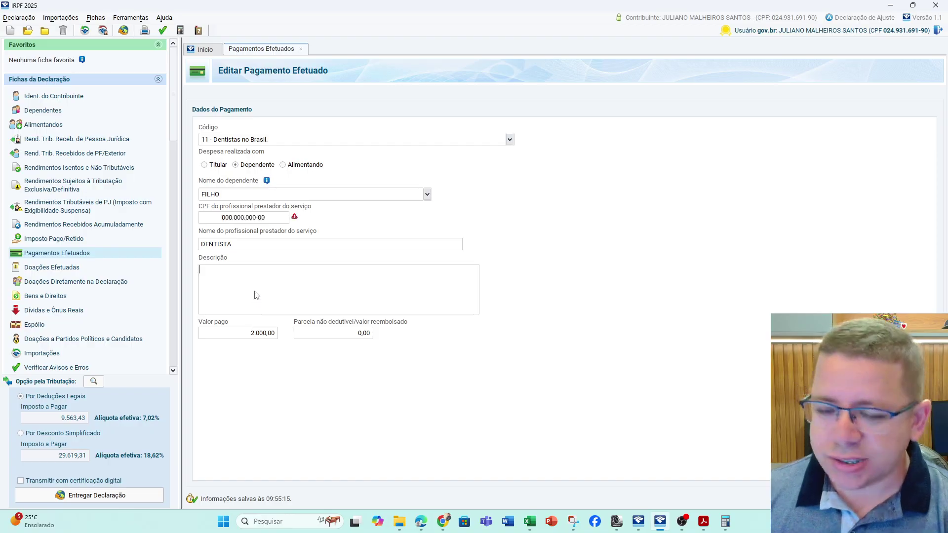
click(260, 338)
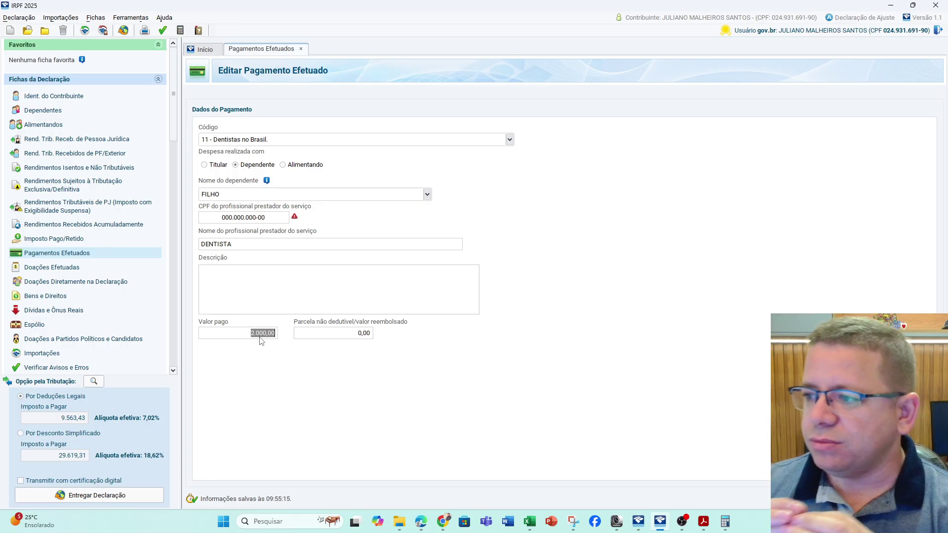
click(316, 308)
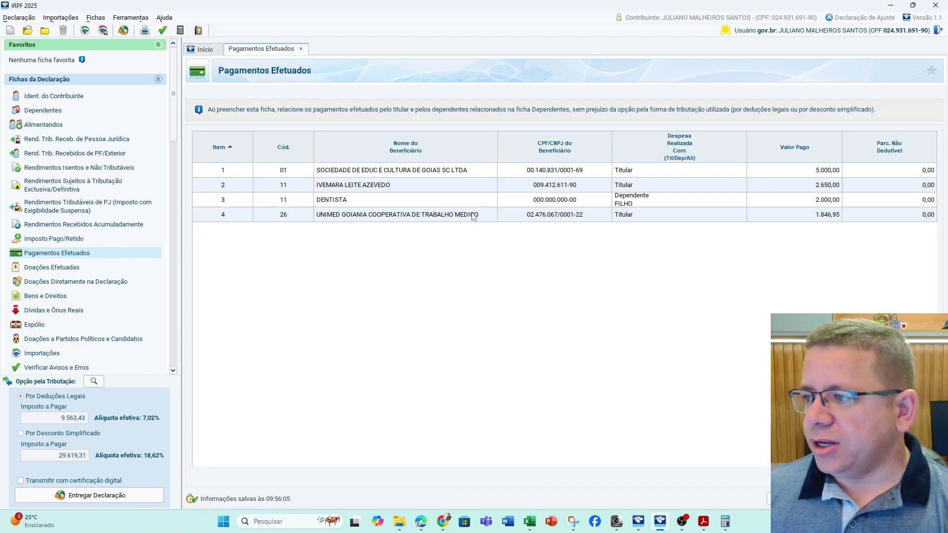
Open the 01 - Despesas com instrução no Brasil payment, review its description and Valor pago, and return to the list
double_click(443, 173)
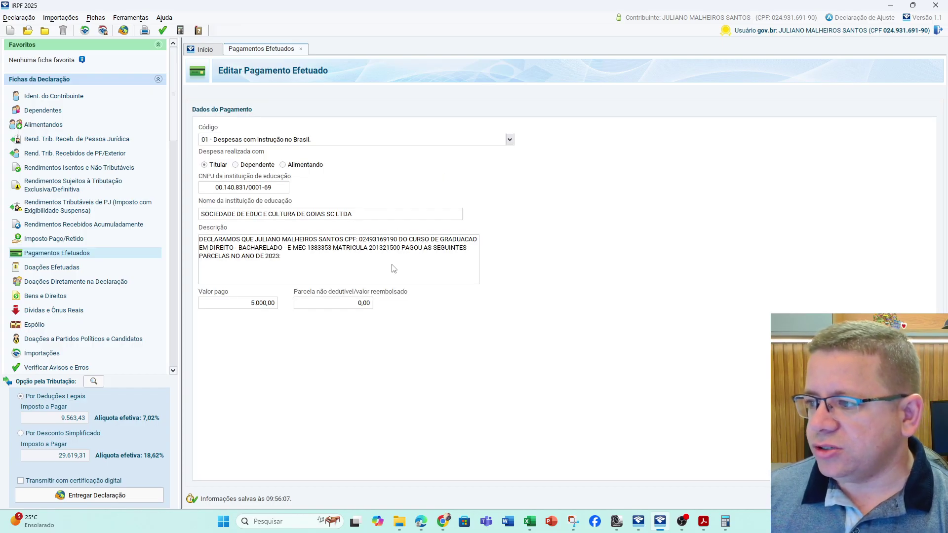
drag(395, 269, 193, 237)
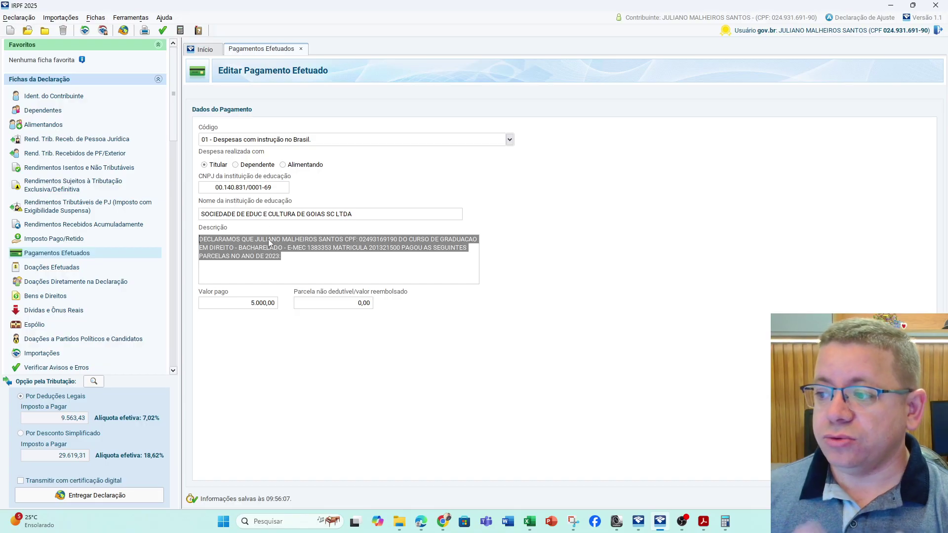
click(297, 267)
drag(310, 270, 202, 232)
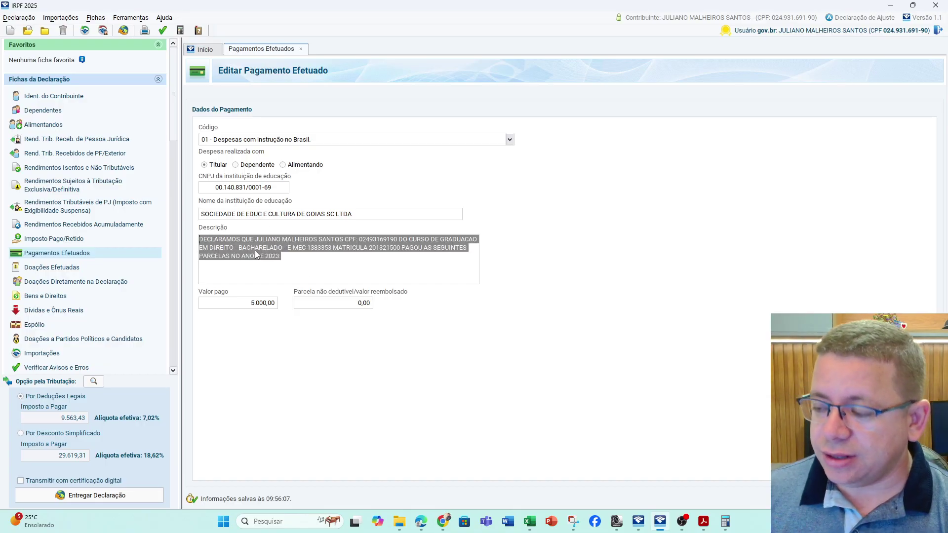
click(265, 307)
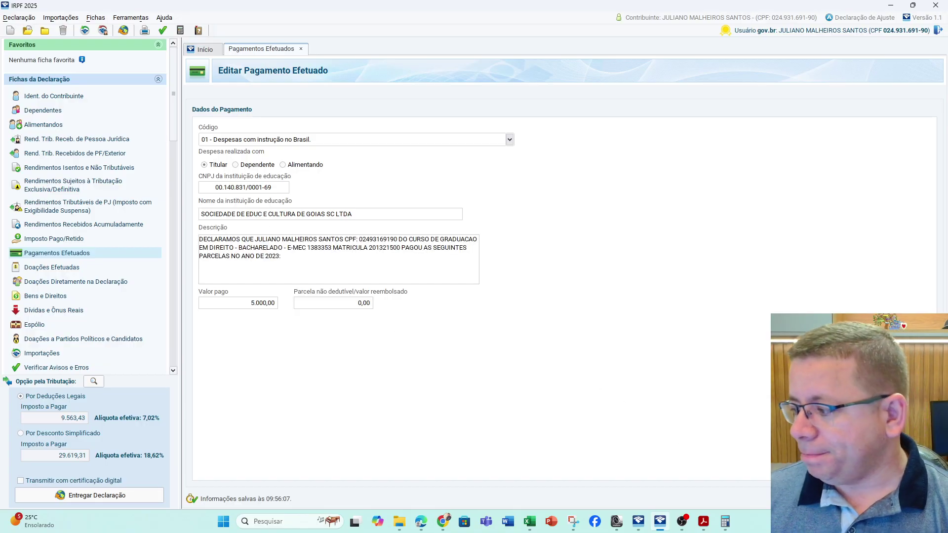
key(Return)
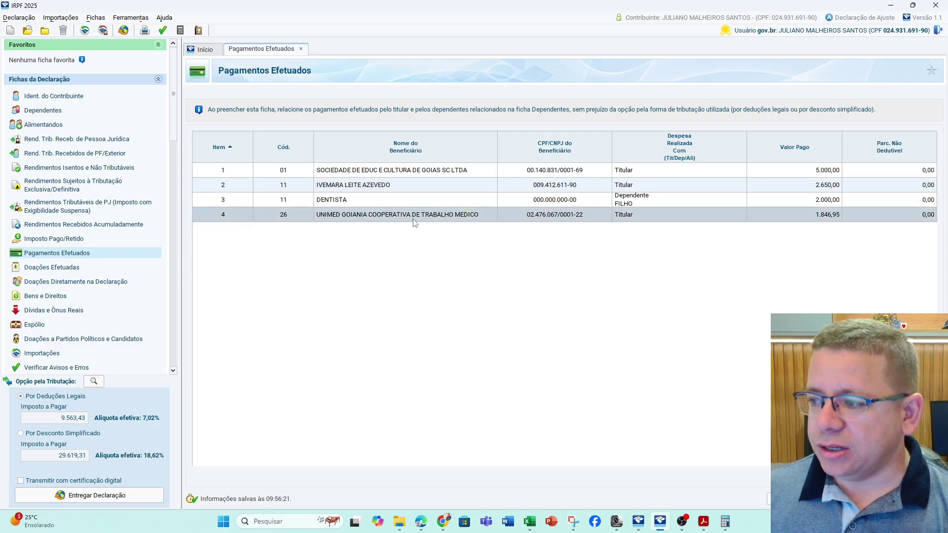
Start a new payment, examine the full list of payment codes down to 99 - Outros, and cancel the entry
click(790, 499)
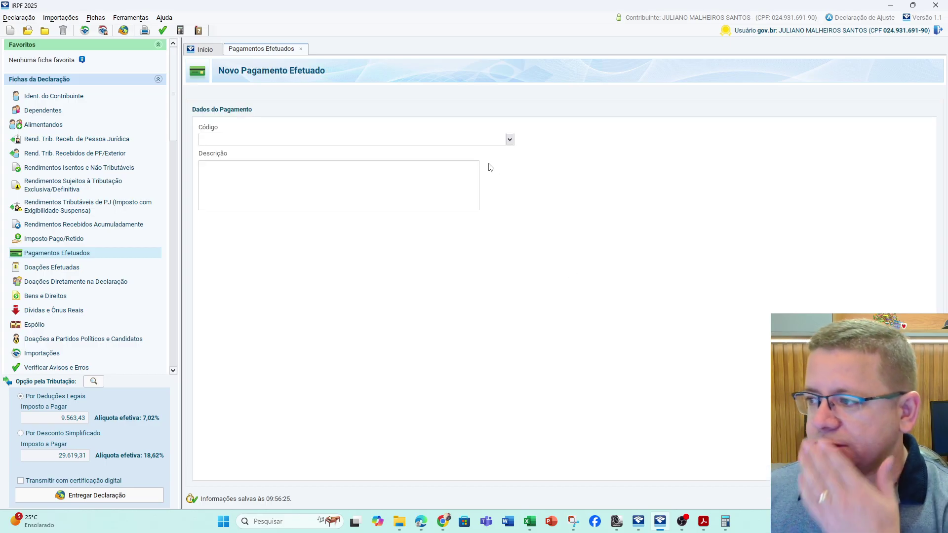
click(509, 140)
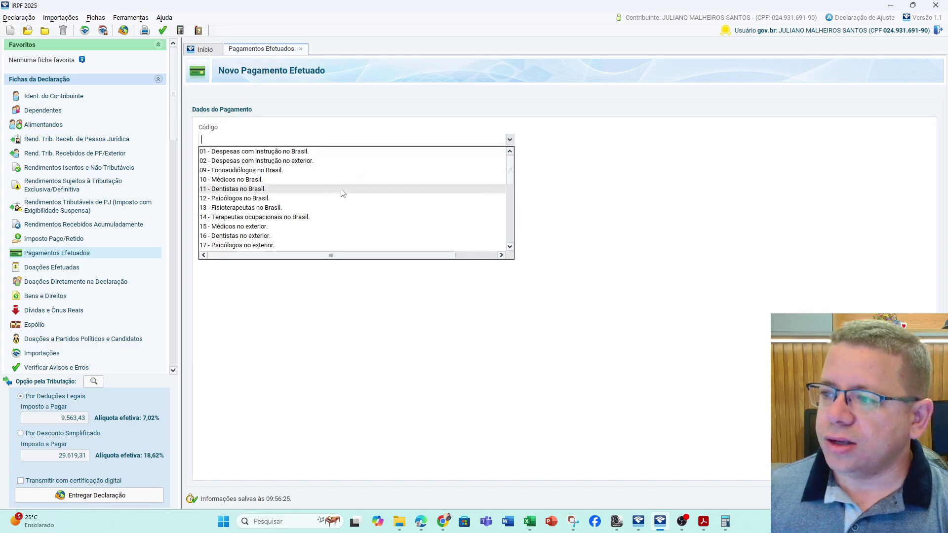
scroll(311, 243, down, 5)
scroll(311, 243, down, 4)
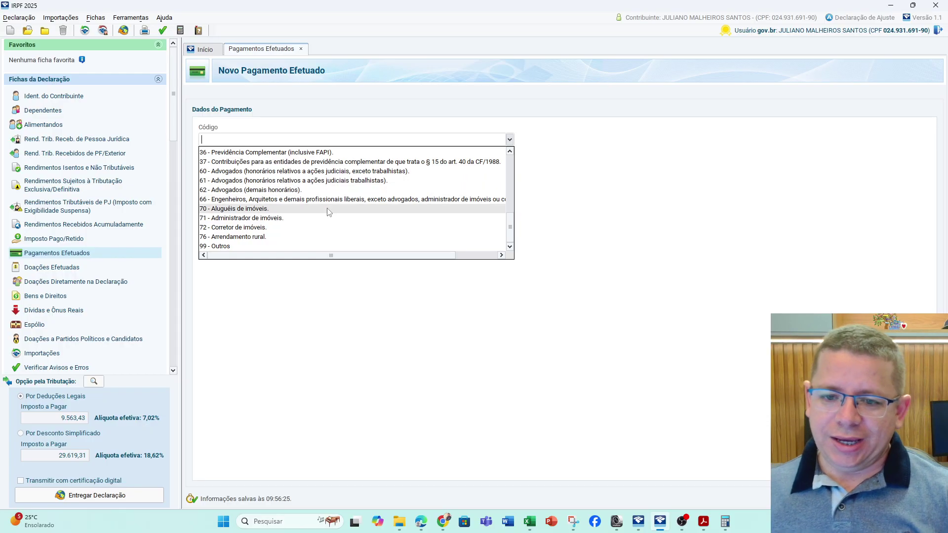
click(380, 332)
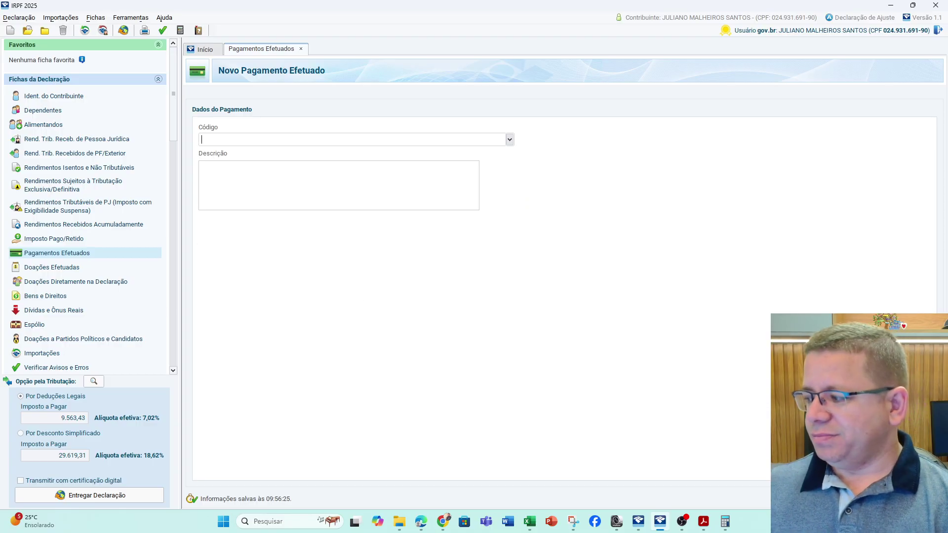
click(839, 499)
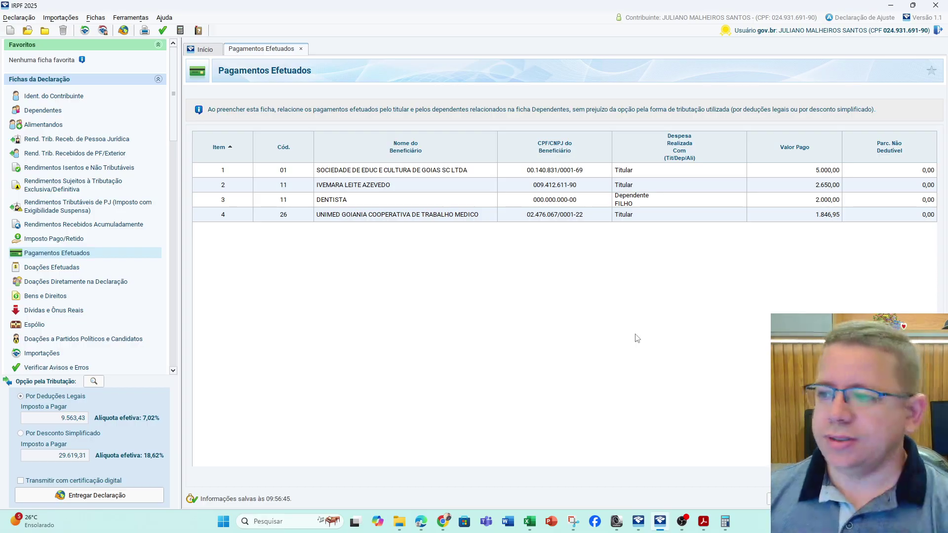
Open the Doações Efetuadas sheet and compare the available sheets under Por Desconto Simplificado and Por Deduções Legais, ending on Por Deduções Legais
click(57, 272)
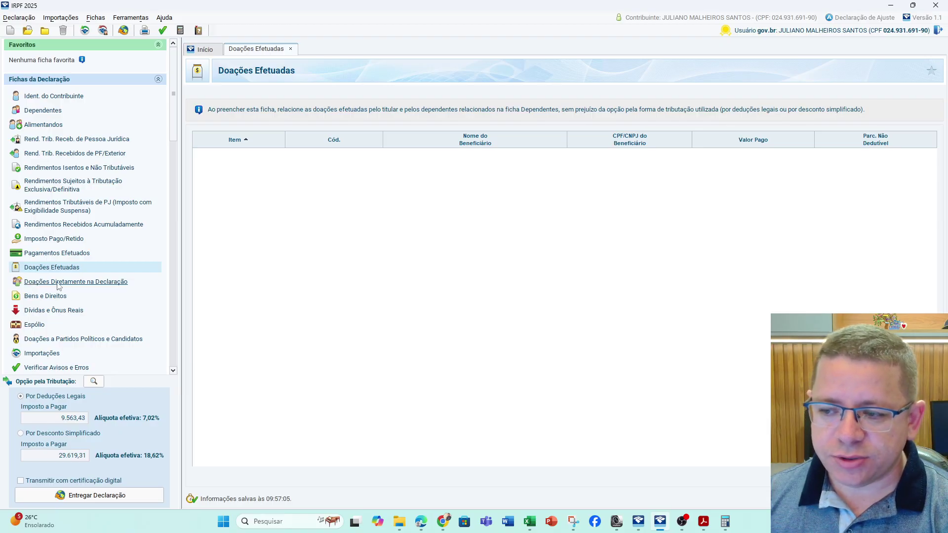
click(35, 434)
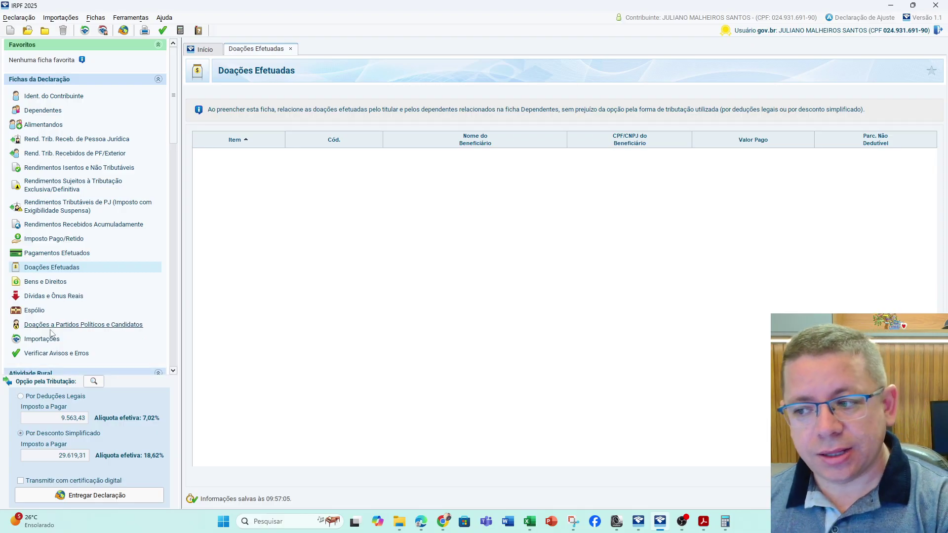
click(49, 399)
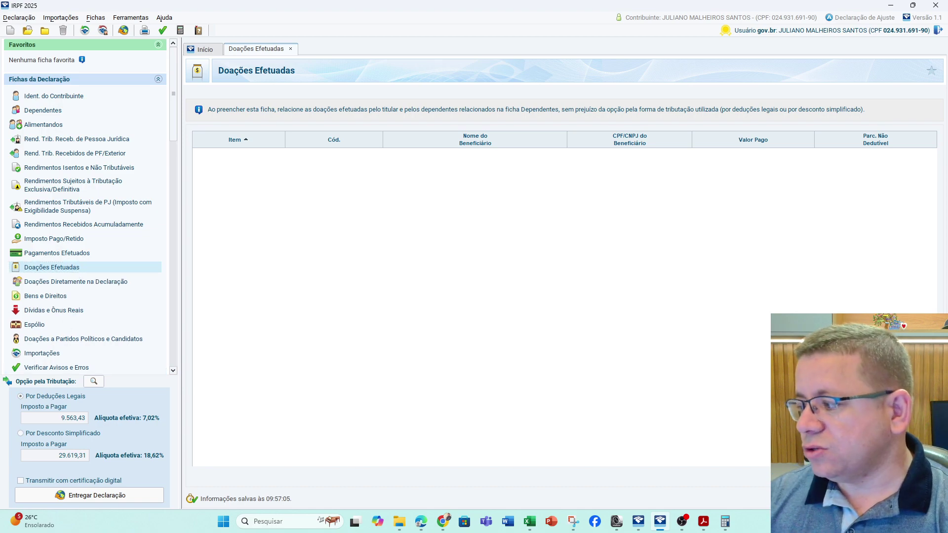
Start a donation with code 40 - Doações em 2024 - Estatuto da Criança e do Adolescente, check its fund and amount fields, and discard it
click(824, 477)
click(509, 141)
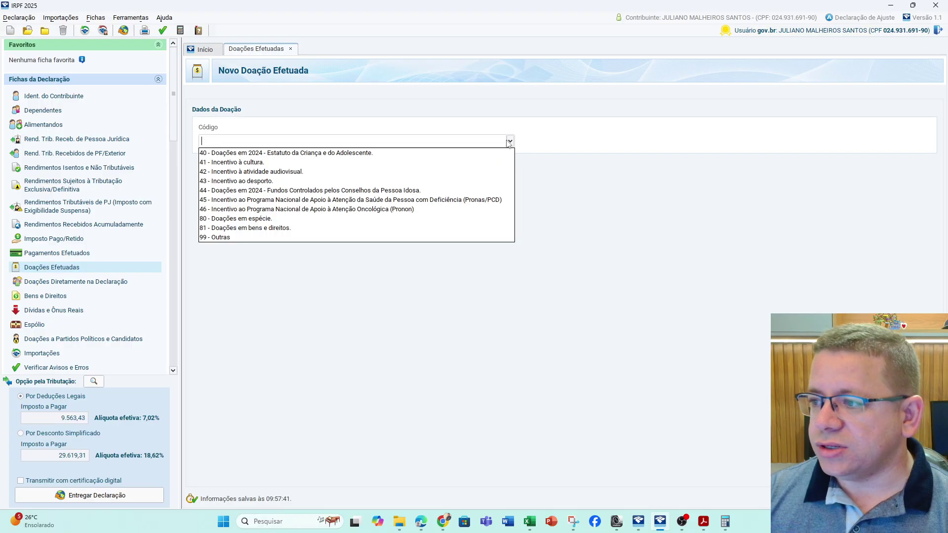
click(412, 156)
click(473, 339)
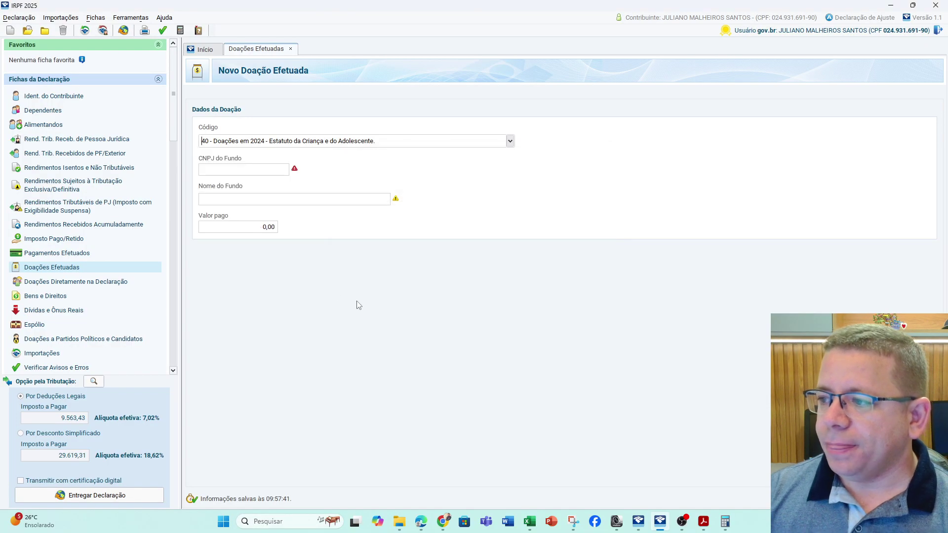
click(253, 173)
key(ctrl+v)
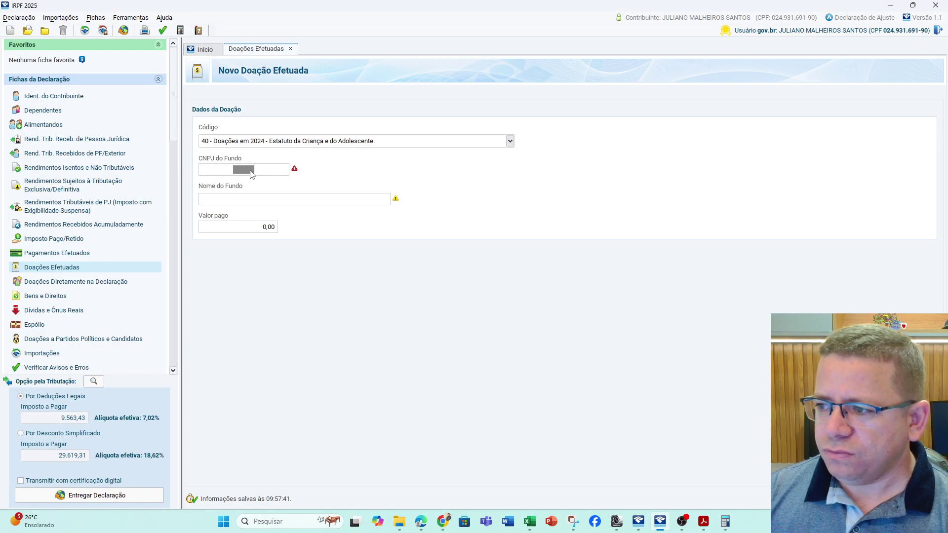
click(237, 226)
click(239, 170)
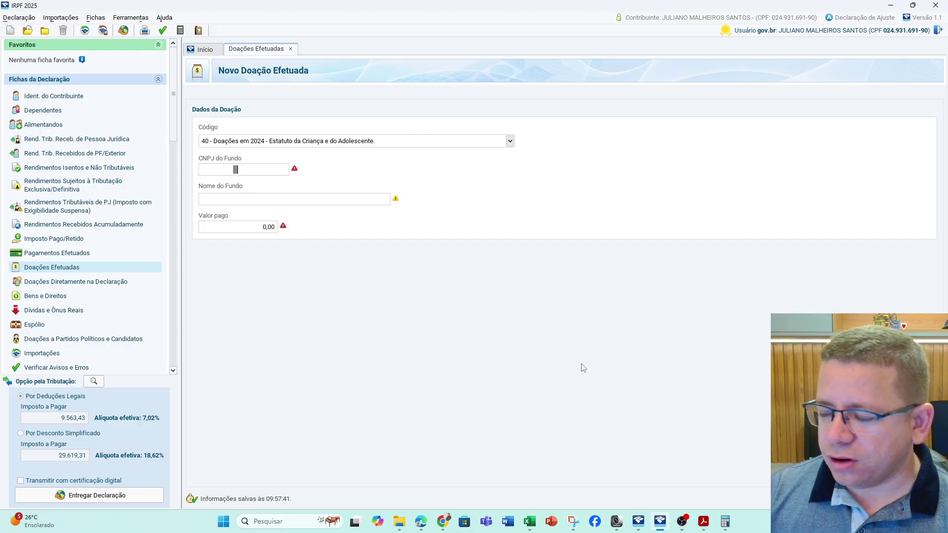
key(Escape)
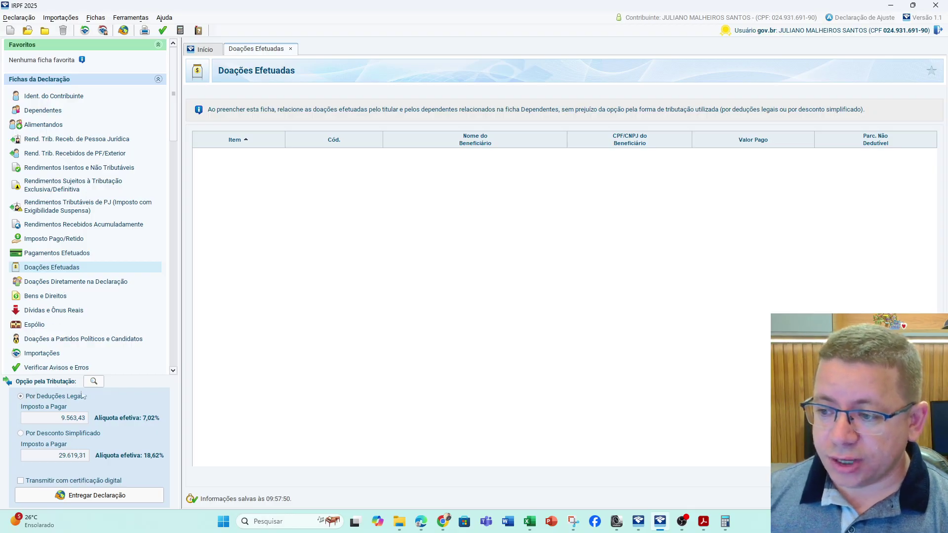
Start a Criança e Adolescente donation in Doações Diretamente na Declaração, with fund type Municipal and UF GO - Goiás
click(60, 282)
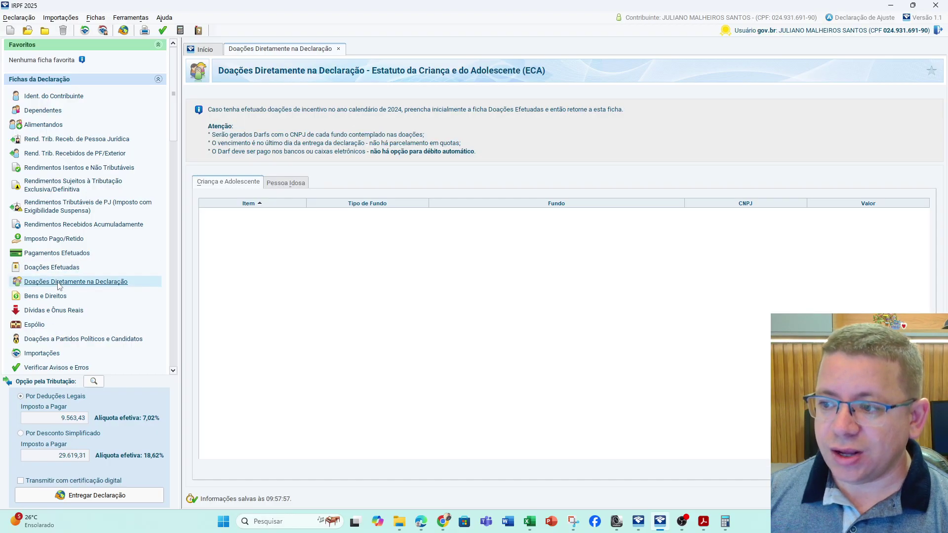
click(741, 437)
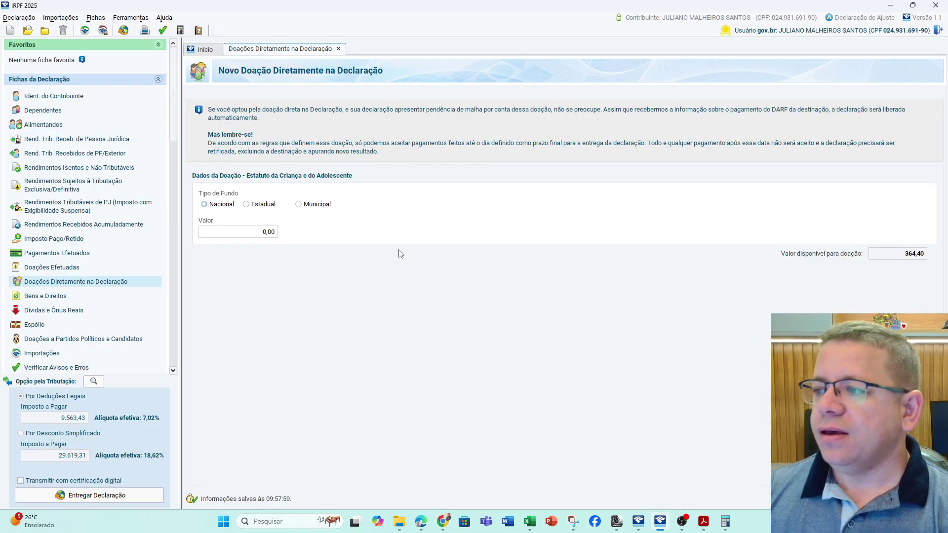
click(299, 205)
click(261, 229)
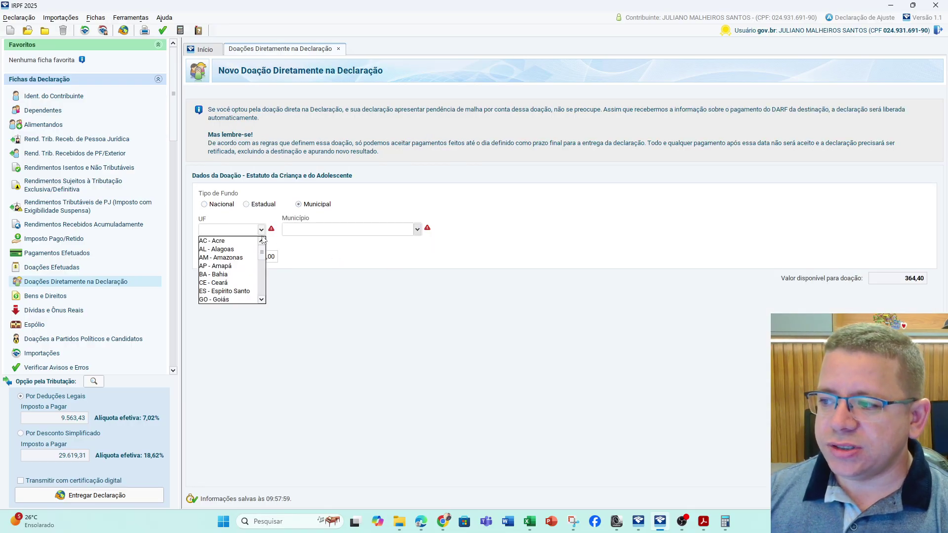
scroll(232, 277, down, 1)
click(227, 274)
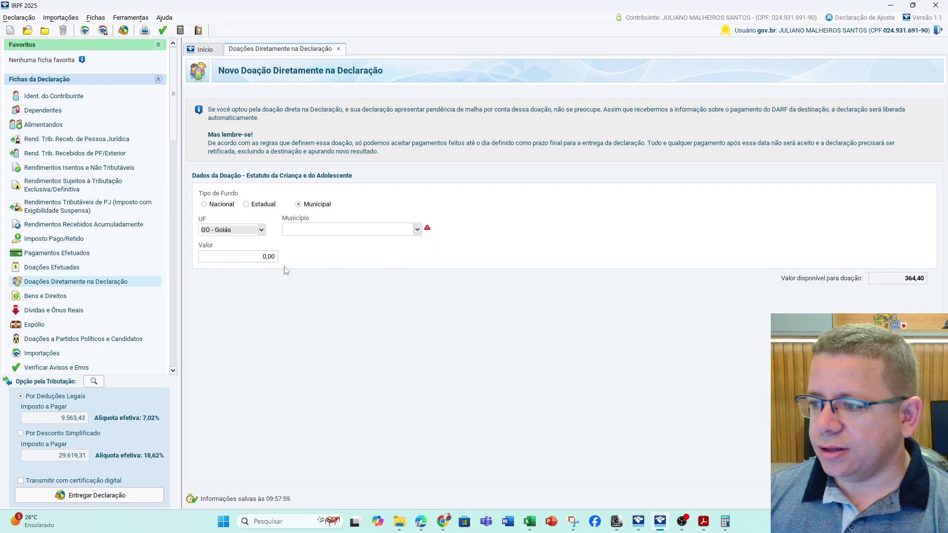
Choose the GOIANIA fund as the Município of the donation
click(340, 234)
text(GOIANIA)
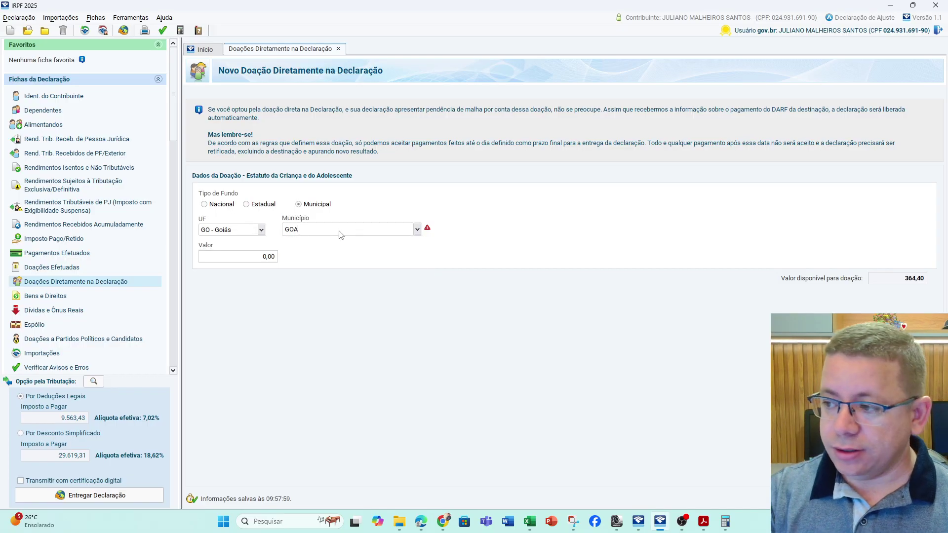
key(BackSpace)
key(BackSpace)
key(BackSpace)
key(BackSpace)
key(BackSpace)
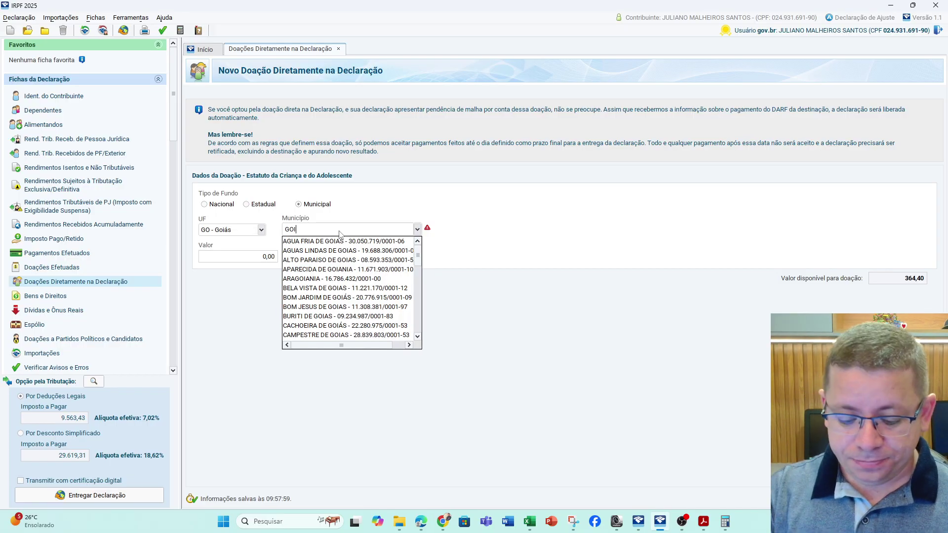
text(IÁNIA)
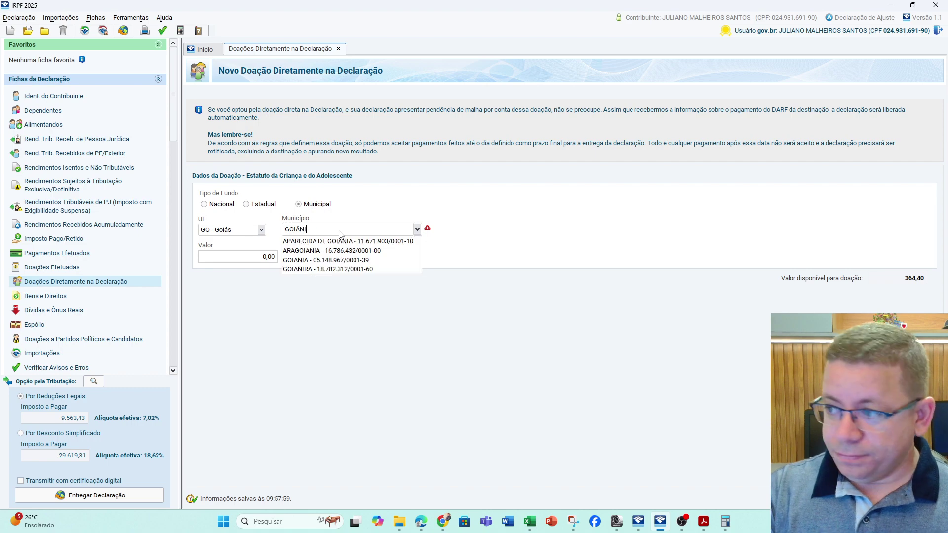
click(335, 260)
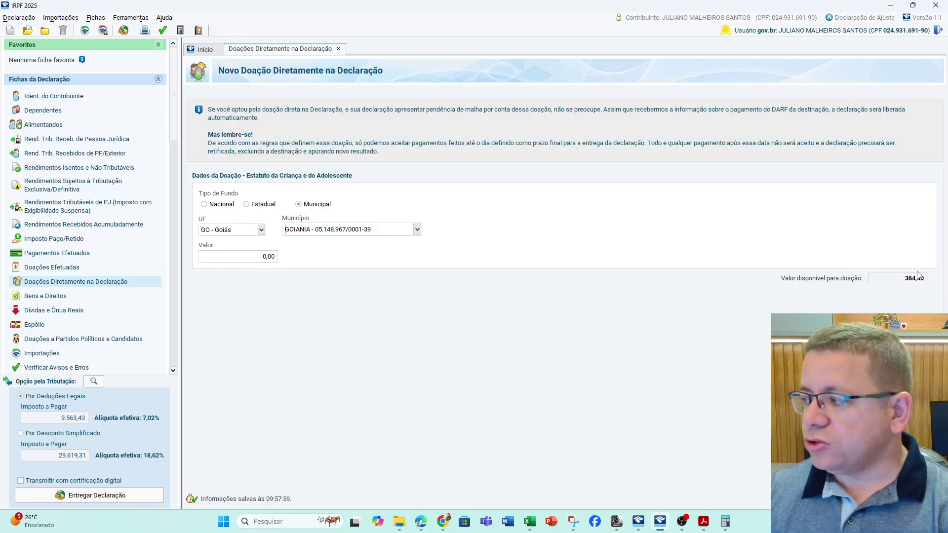
Set the donation's Valor to 364,40, save it and select its entry in the list
click(266, 259)
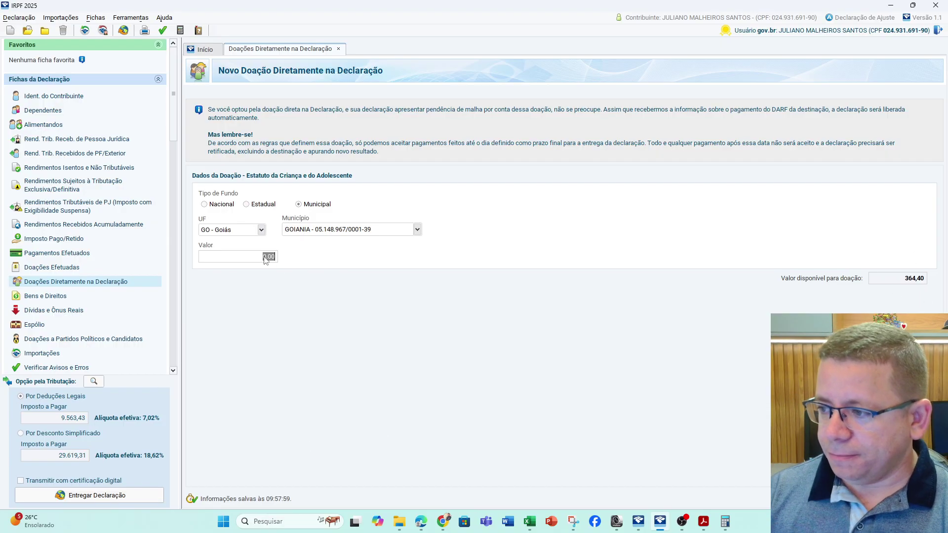
text(364,4)
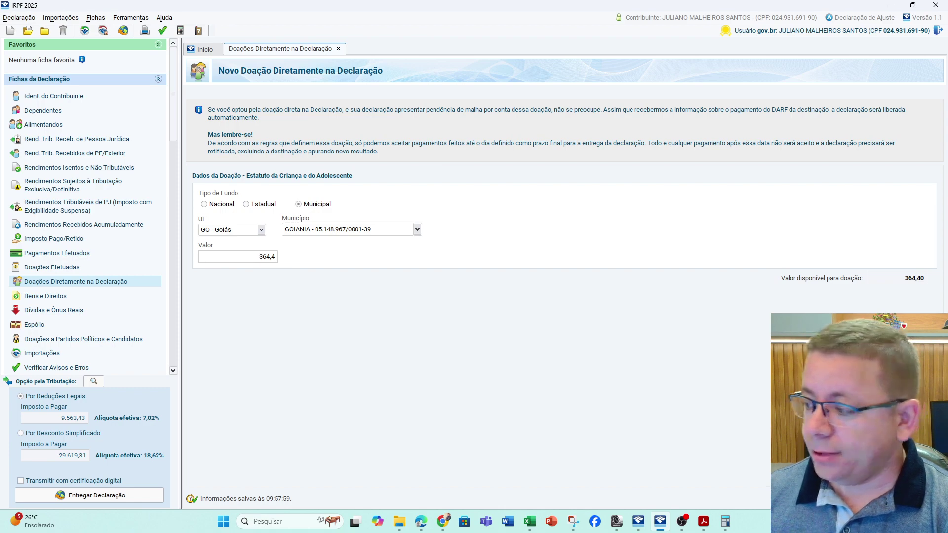
key(Return)
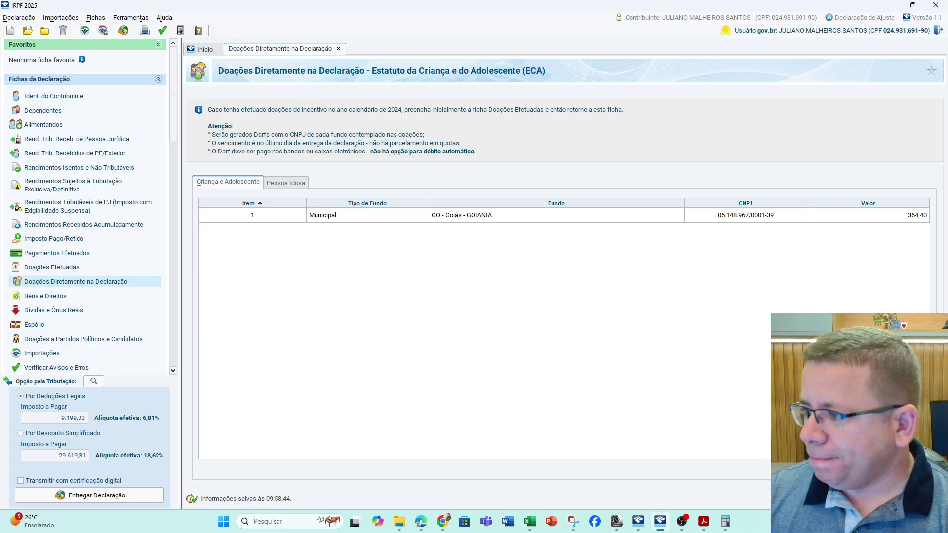
click(602, 217)
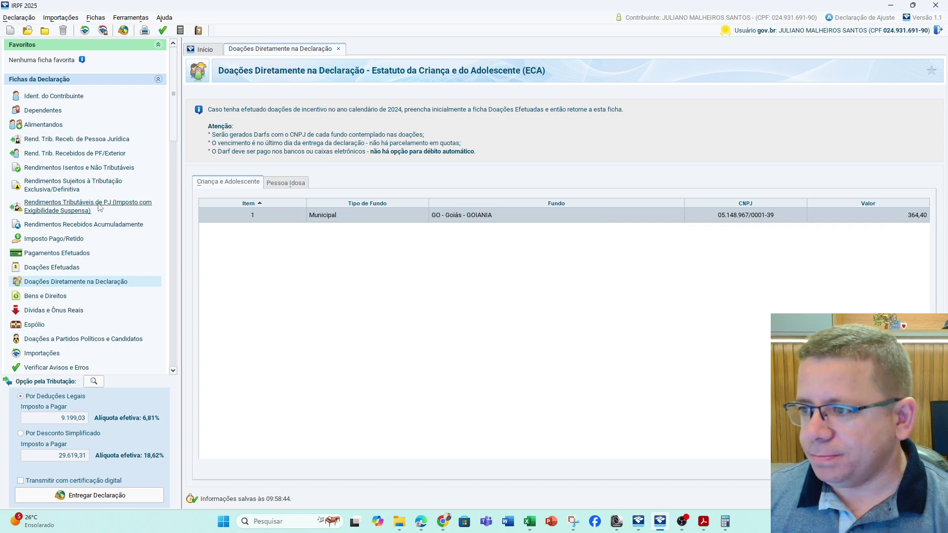
Open the Onix vehicle in Bens e Direitos and check its Grupo and Código options and its Renavam field
click(46, 296)
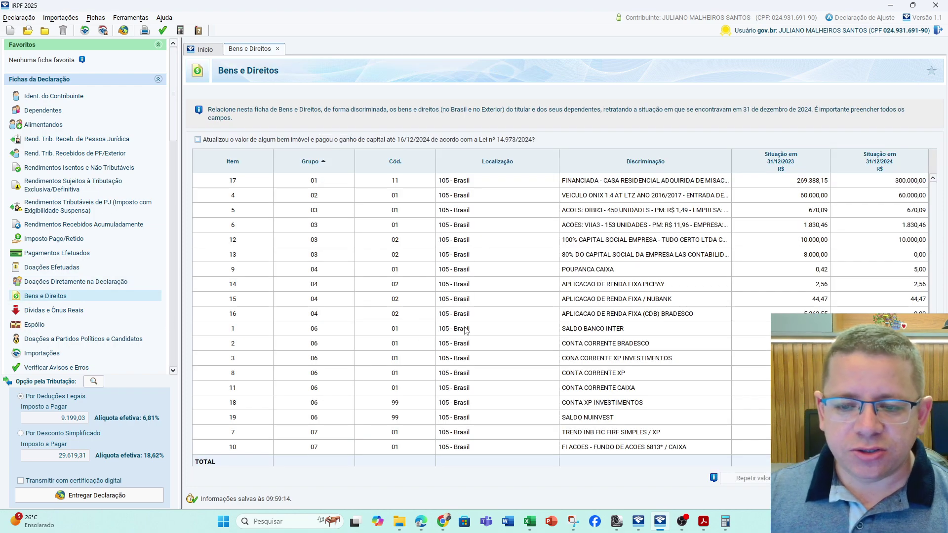
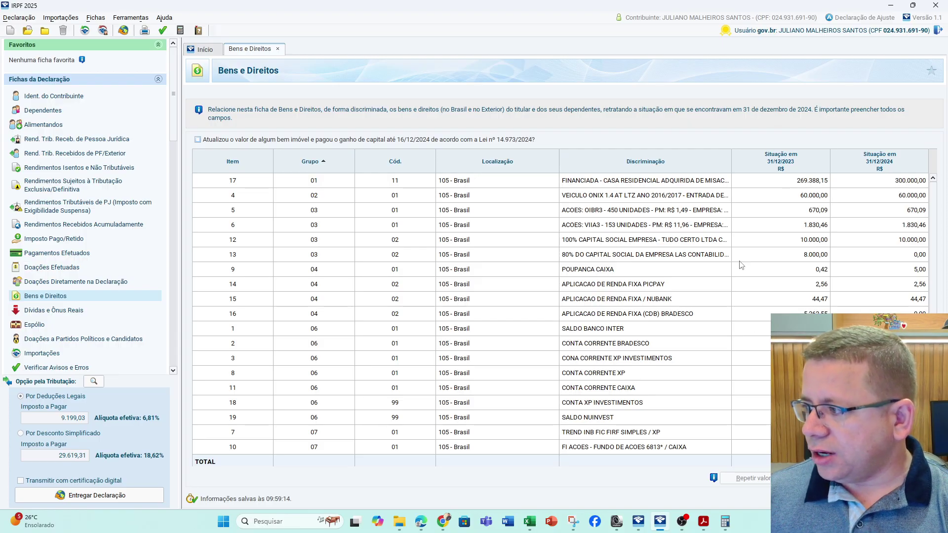
double_click(697, 196)
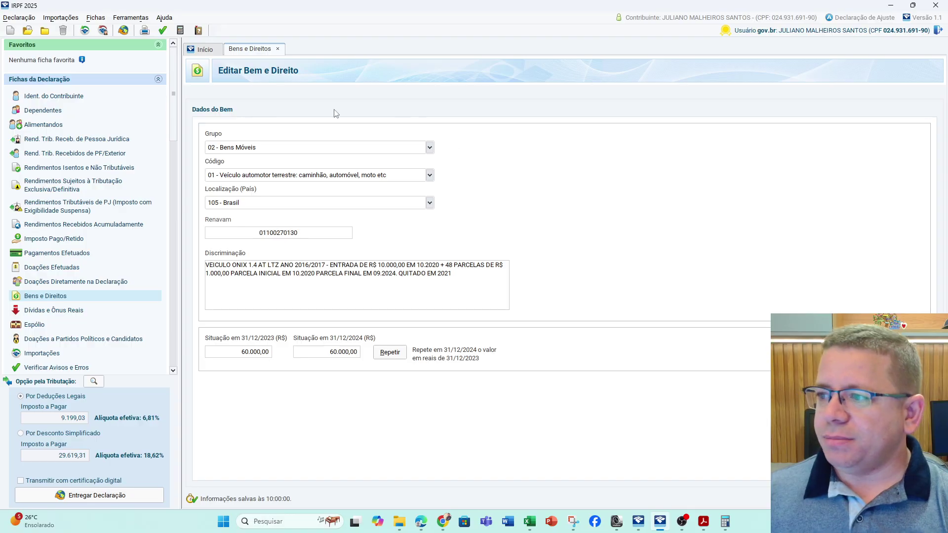
click(429, 148)
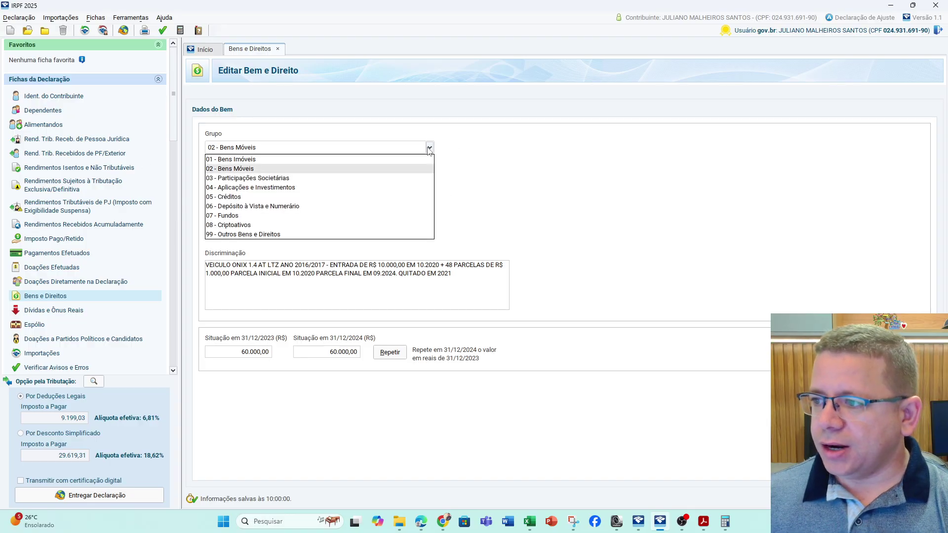
click(418, 169)
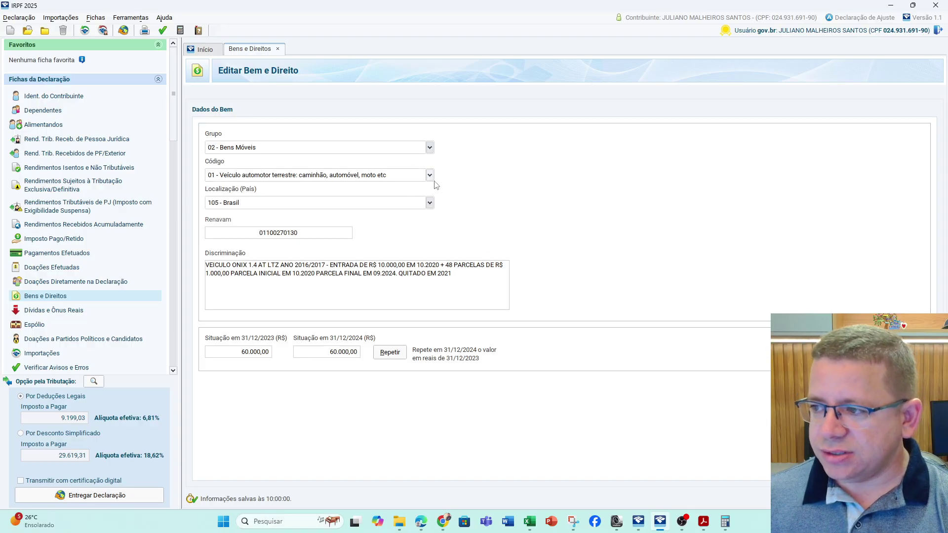
click(430, 176)
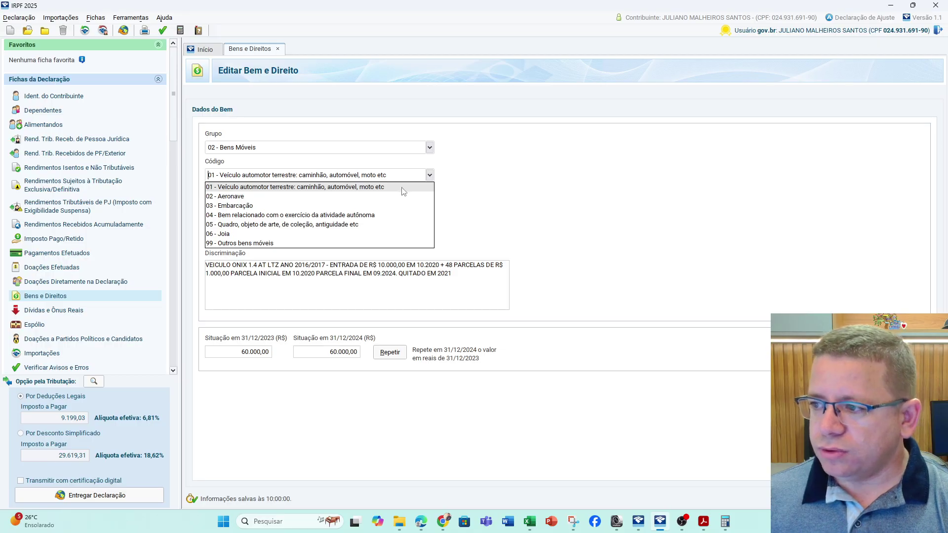
click(409, 186)
click(286, 236)
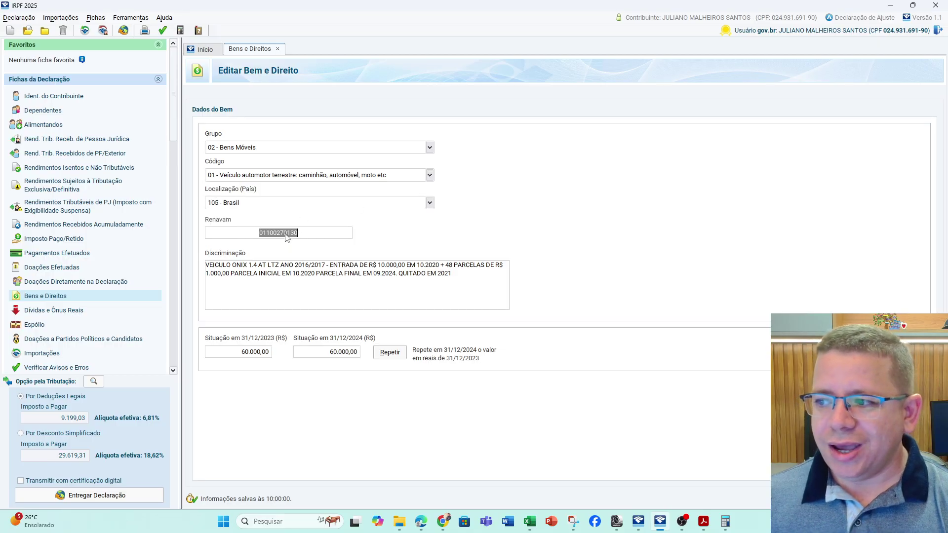
Review the vehicle's Discriminação text, including model, down payment, instalments, their dates and the payoff year
click(285, 294)
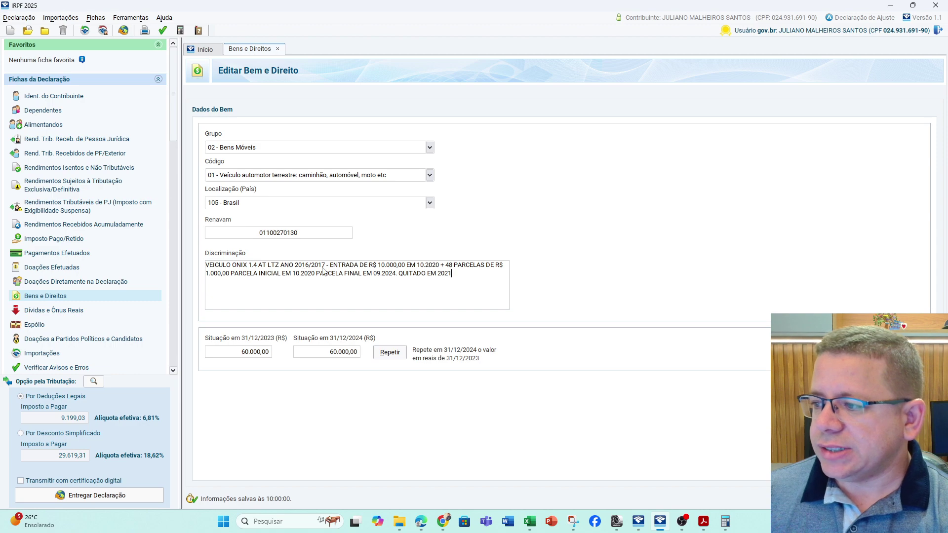
click(398, 267)
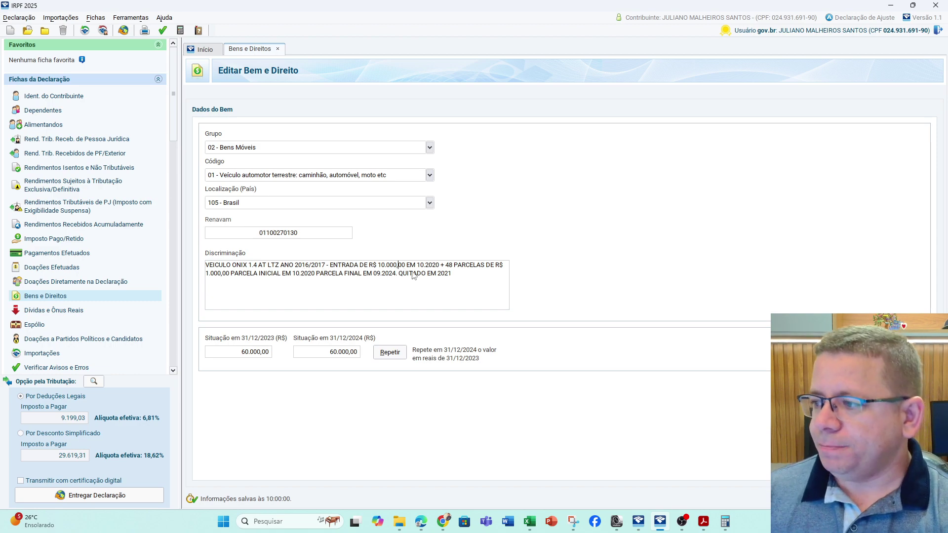
click(454, 269)
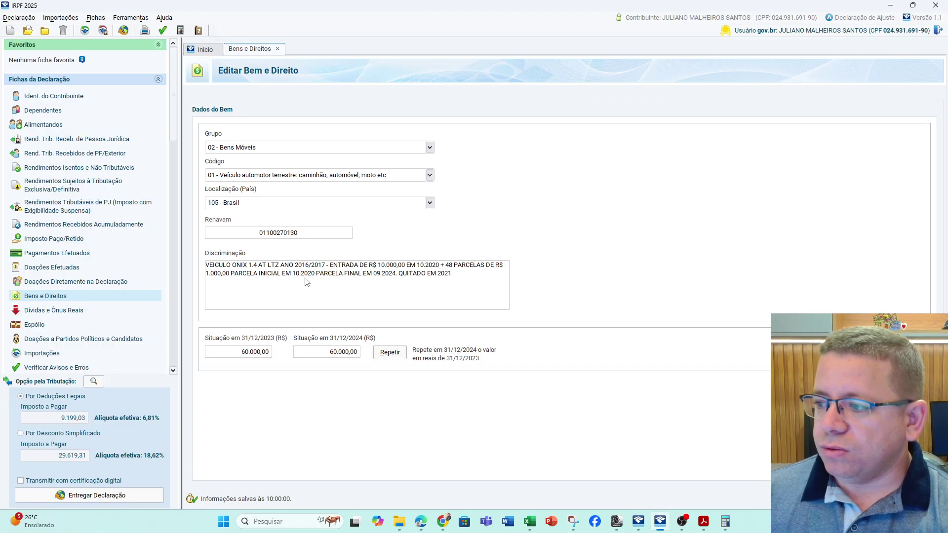
click(397, 275)
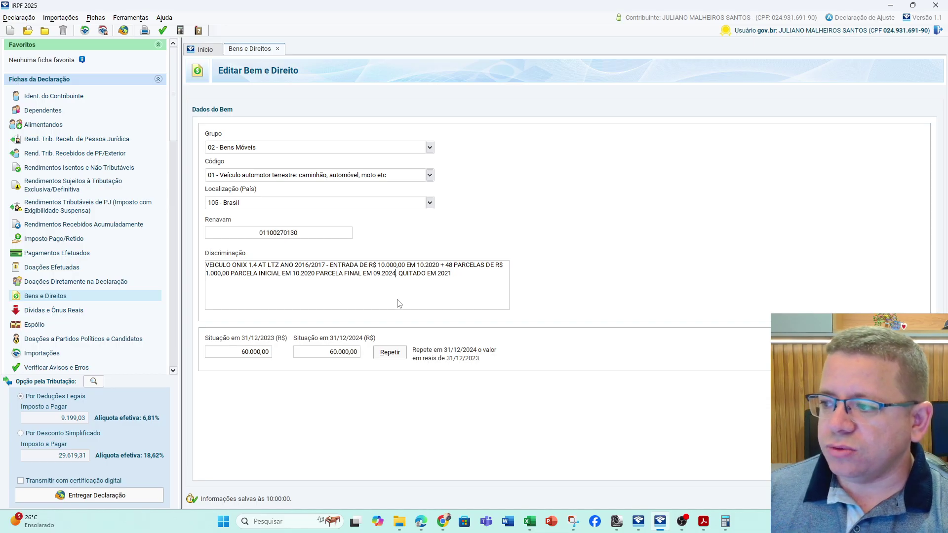
text(.)
click(461, 280)
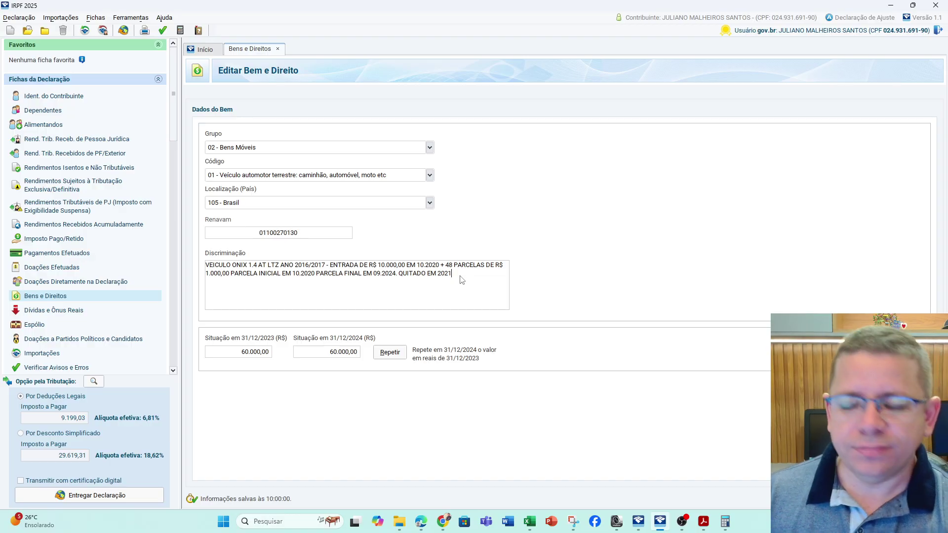
shift+click(214, 274)
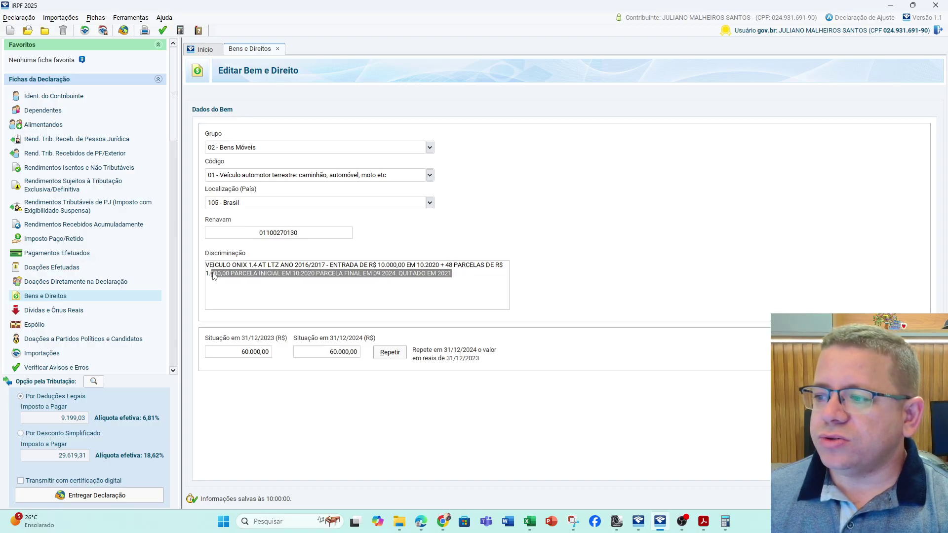
shift+click(206, 265)
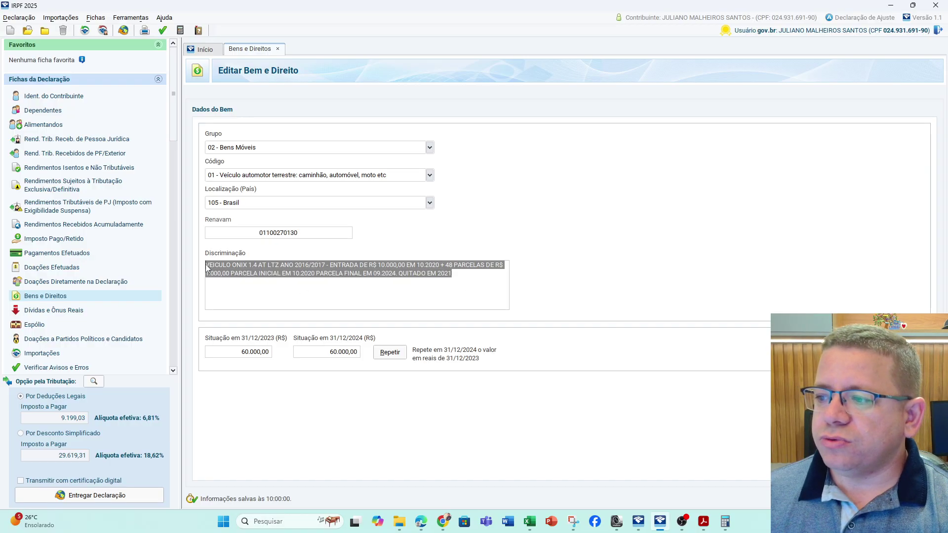
click(261, 282)
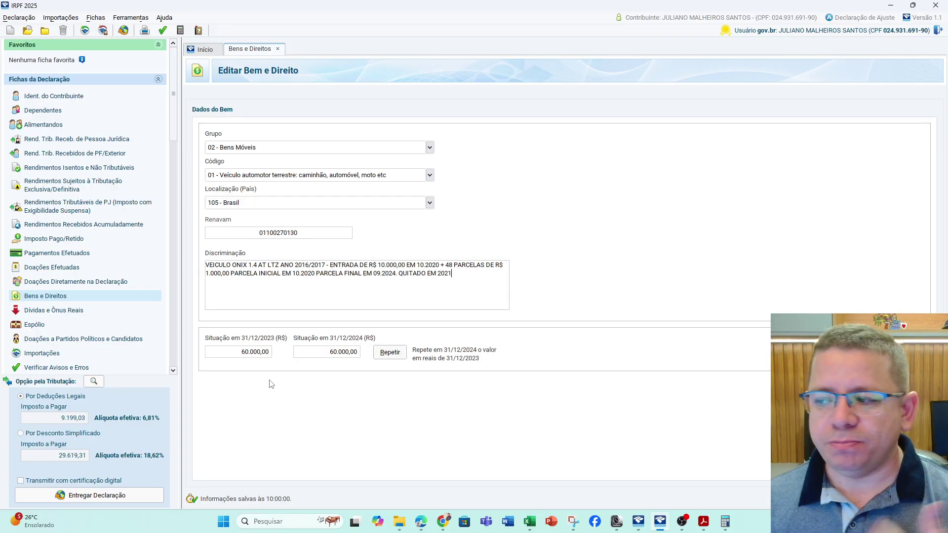
Set the vehicle's Situação em 31/12/2023 to 55.000,00
click(250, 353)
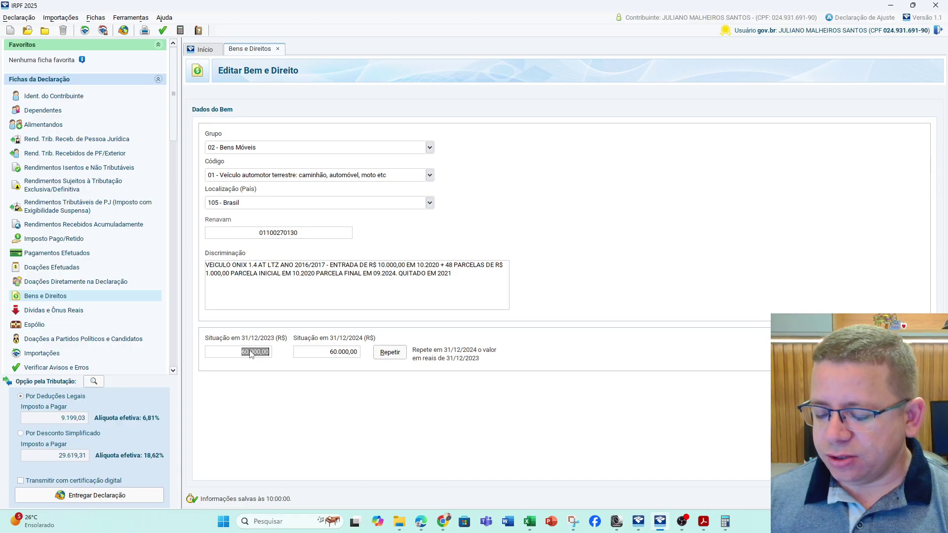
text(50)
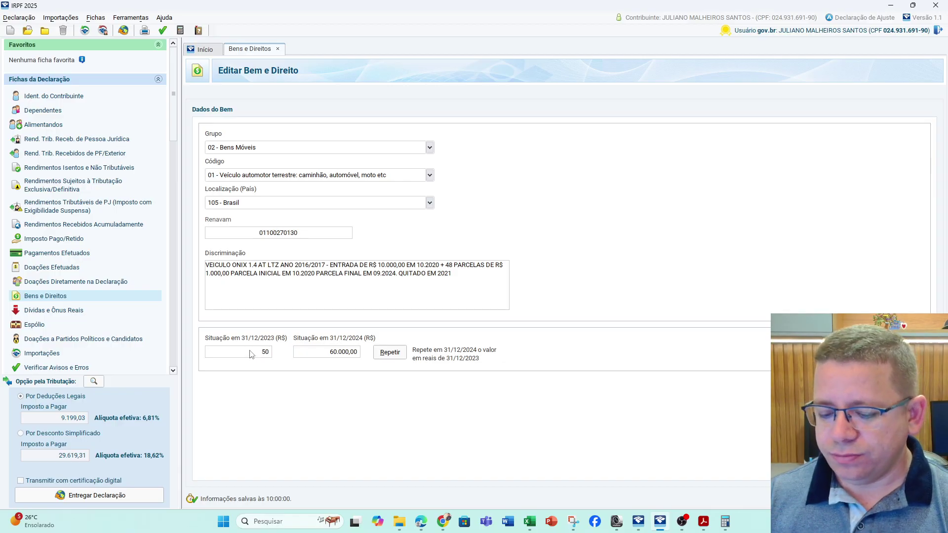
key(BackSpace)
text(5000)
key(Tab)
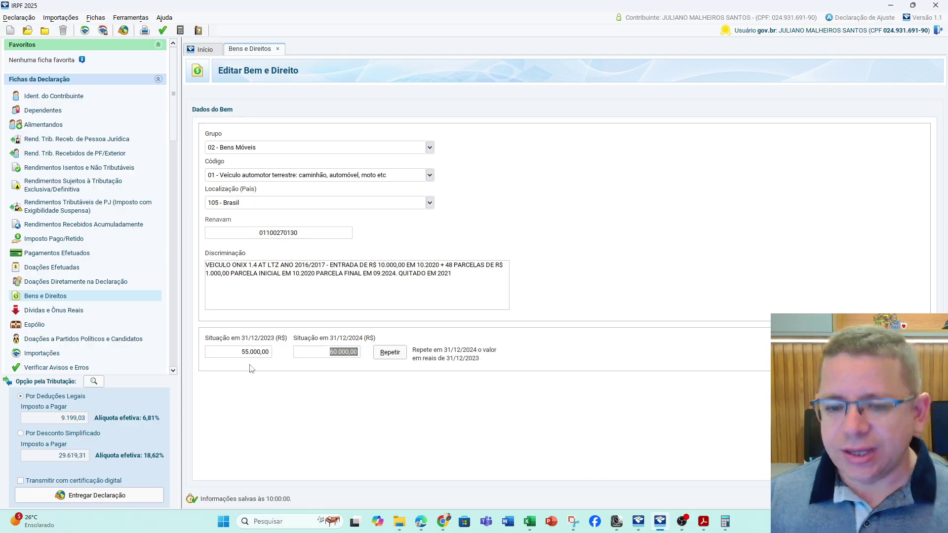
click(372, 295)
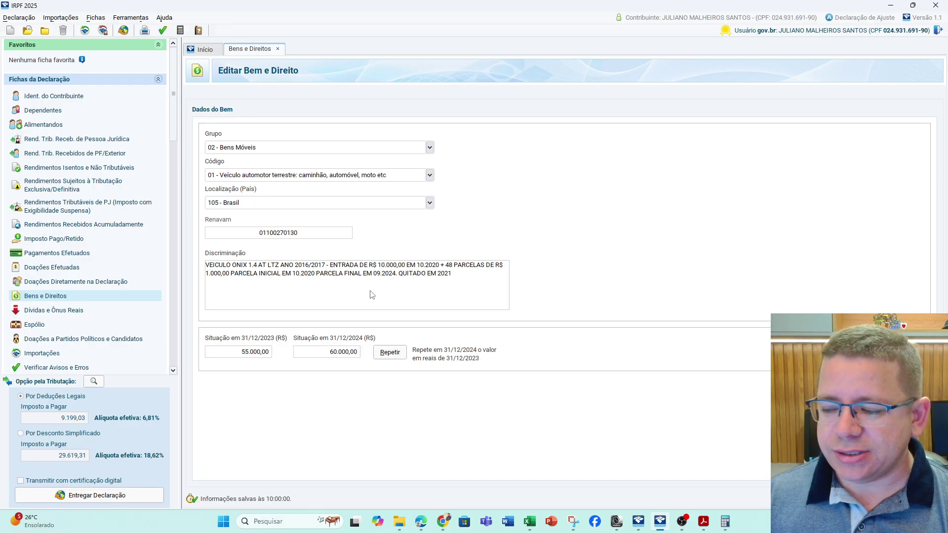
Recheck the vehicle's Situação em 31/12/2024 and Discriminação, and save the item to return to the list
click(354, 352)
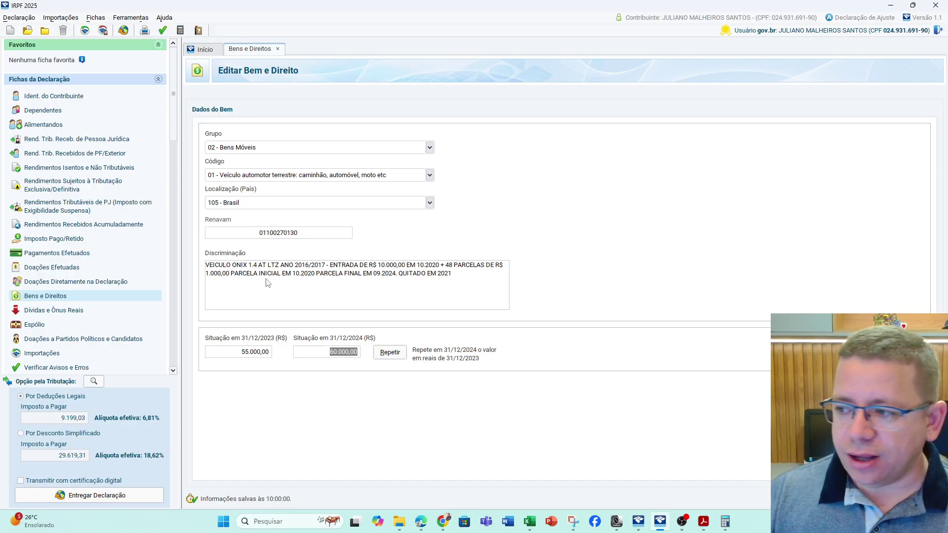
click(379, 285)
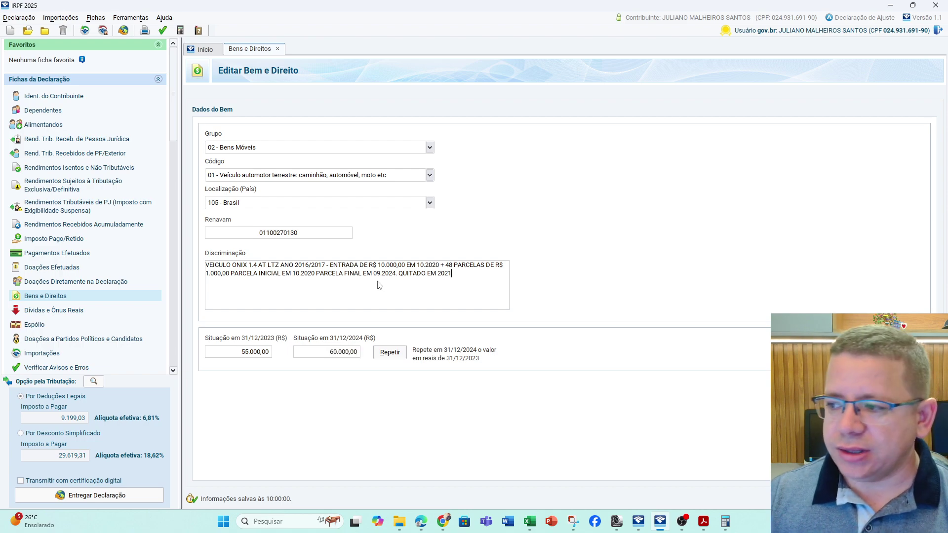
click(337, 269)
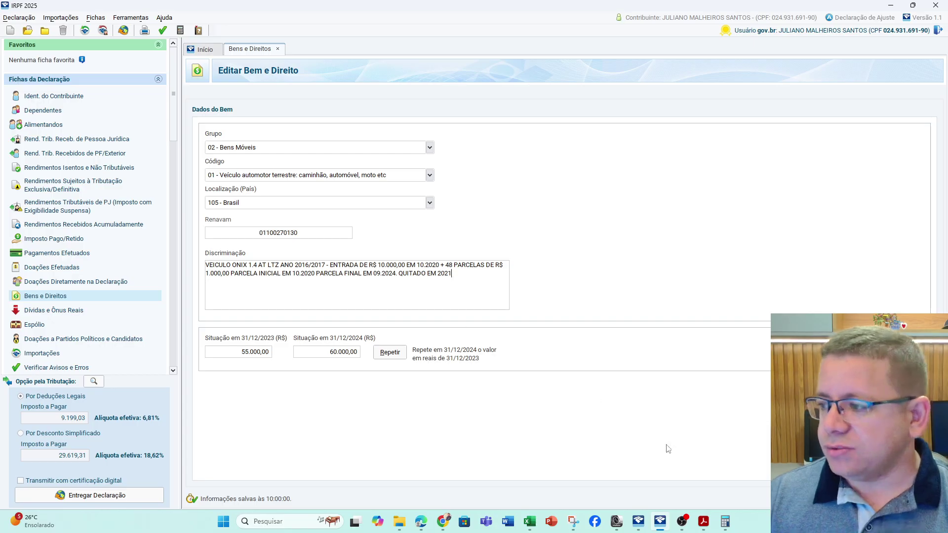
click(720, 395)
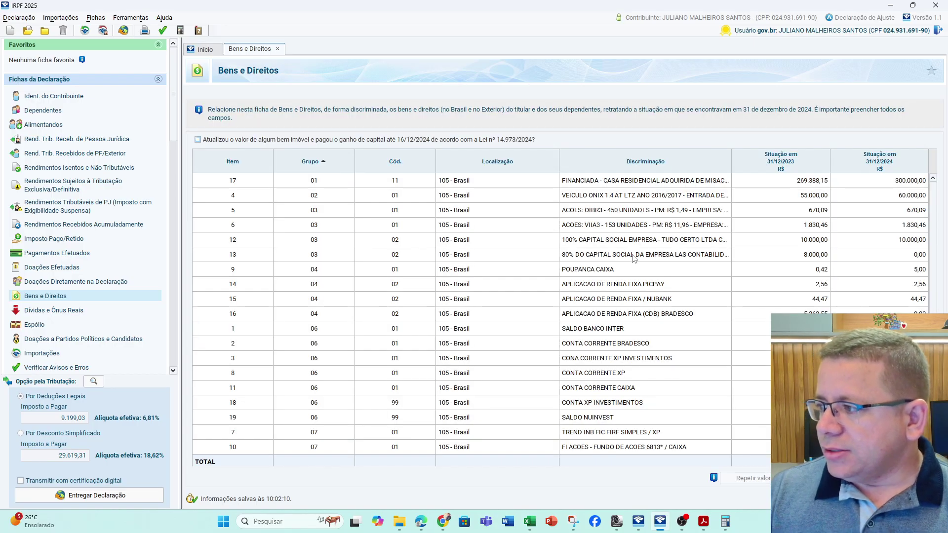
Open the financed house in Bens e Direitos, check its Código options, Inscrição Municipal and Data de Aquisição, and return to the list
click(637, 181)
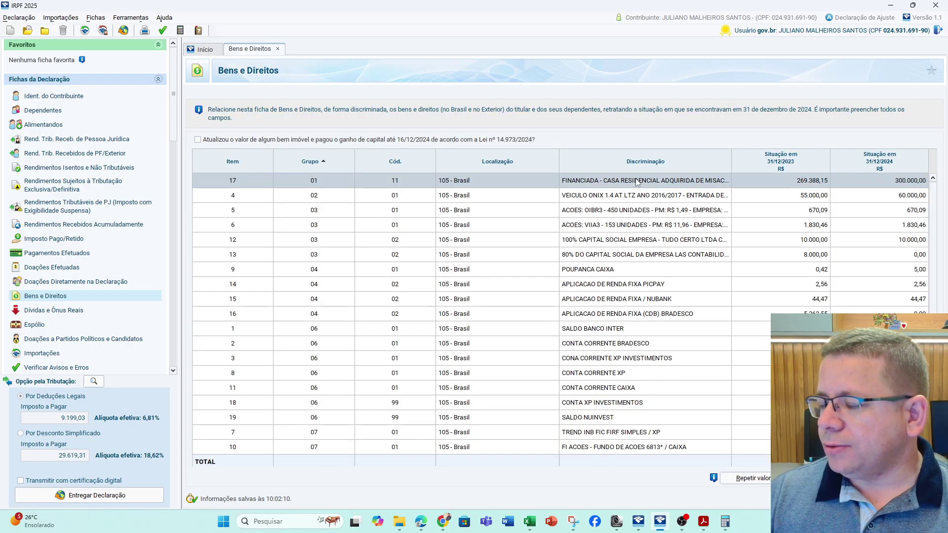
double_click(637, 180)
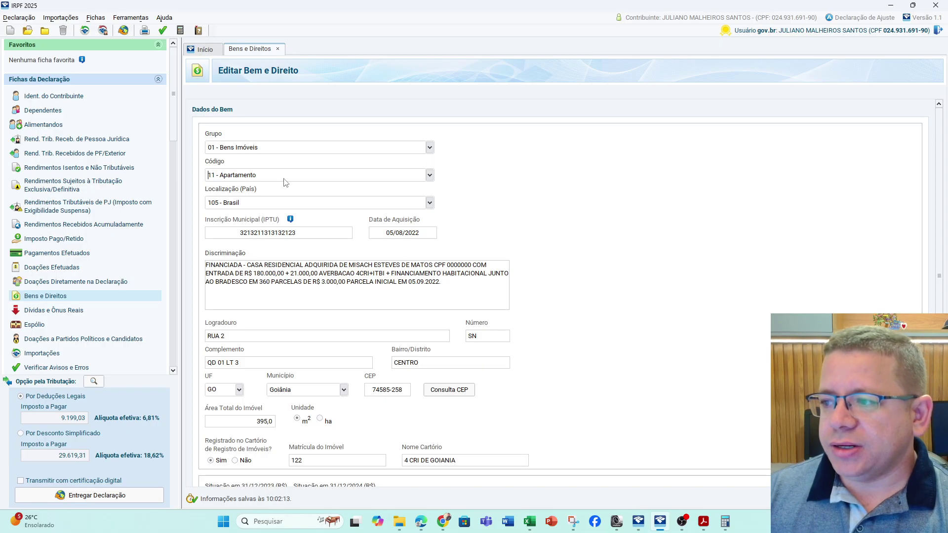
click(427, 177)
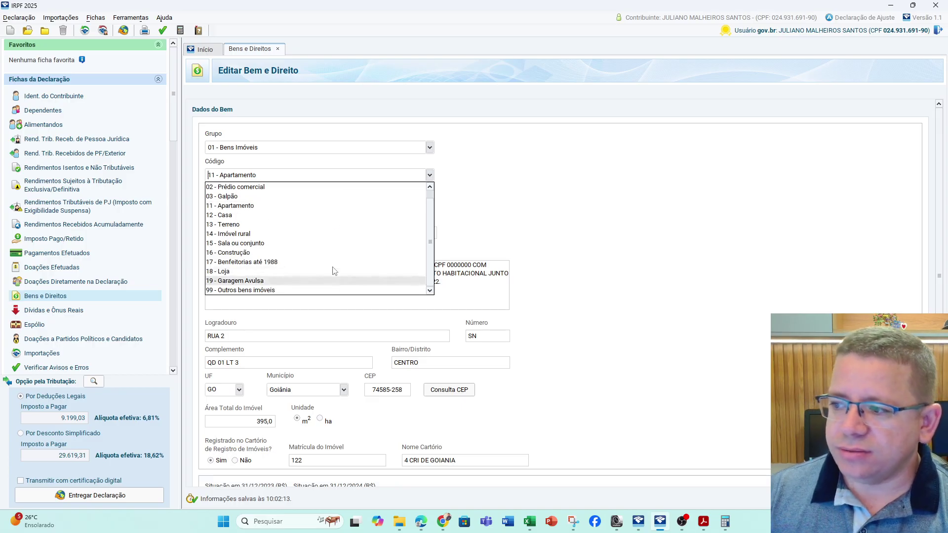
click(354, 204)
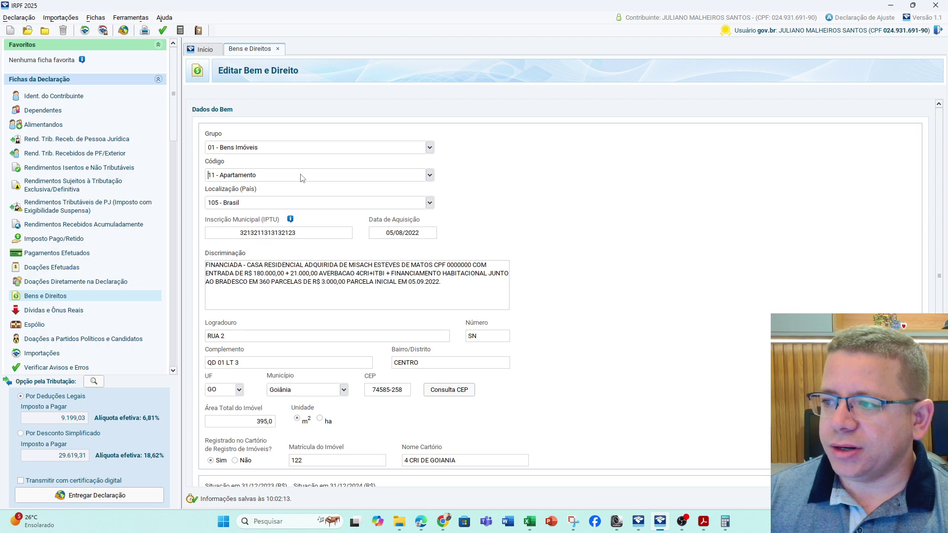
double_click(306, 236)
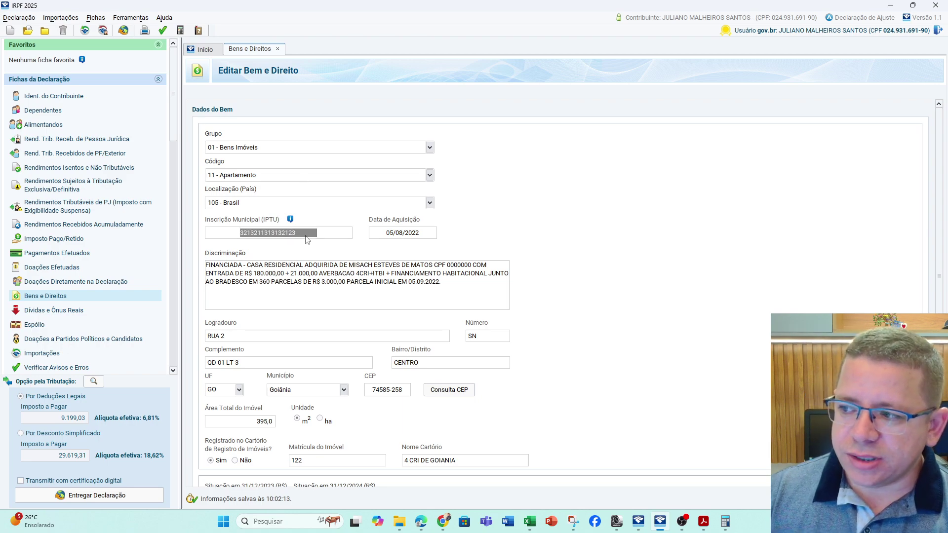
double_click(424, 238)
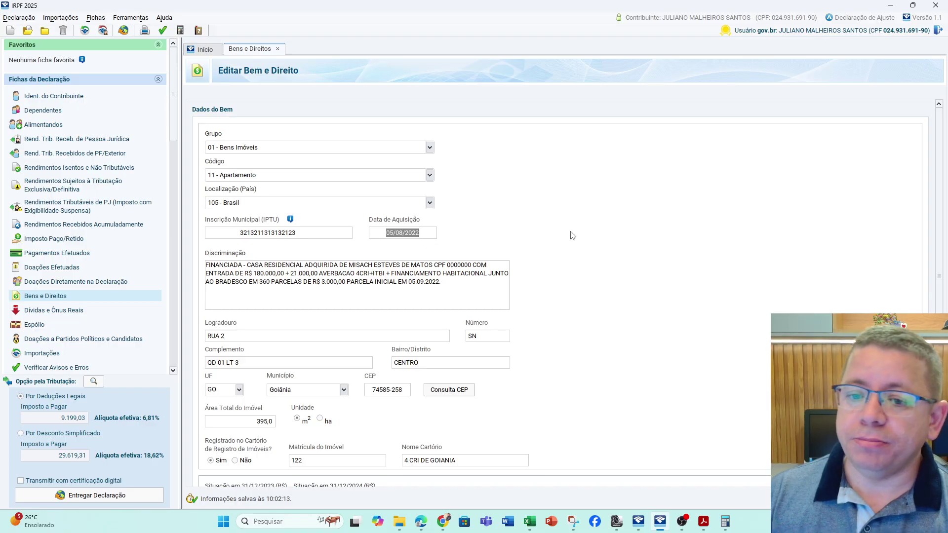
key(Return)
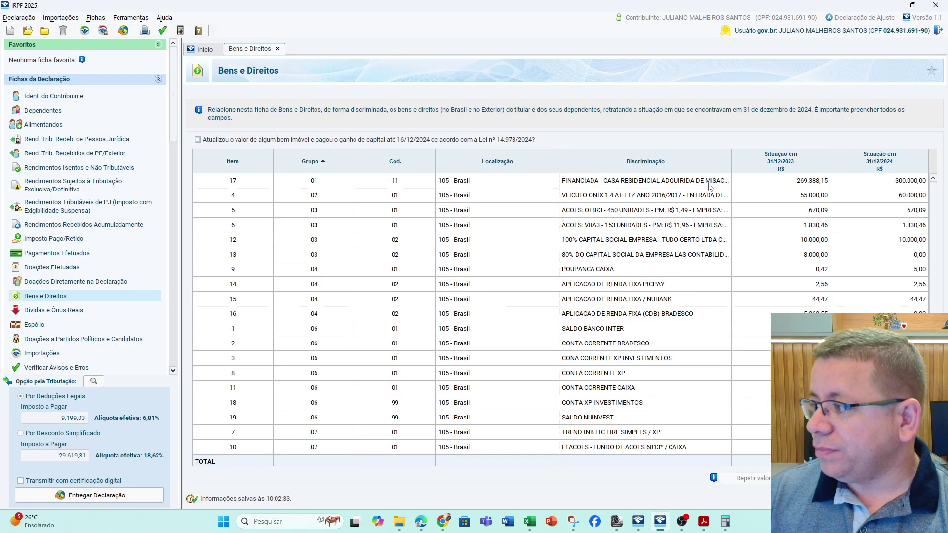
Open the Onix vehicle again to review its Discriminação, and return to the list
double_click(696, 195)
click(459, 277)
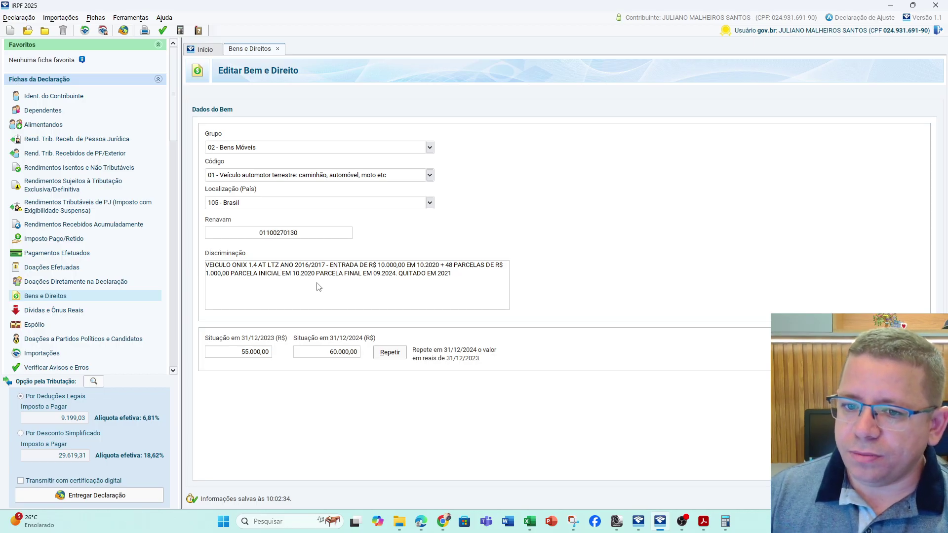
click(888, 491)
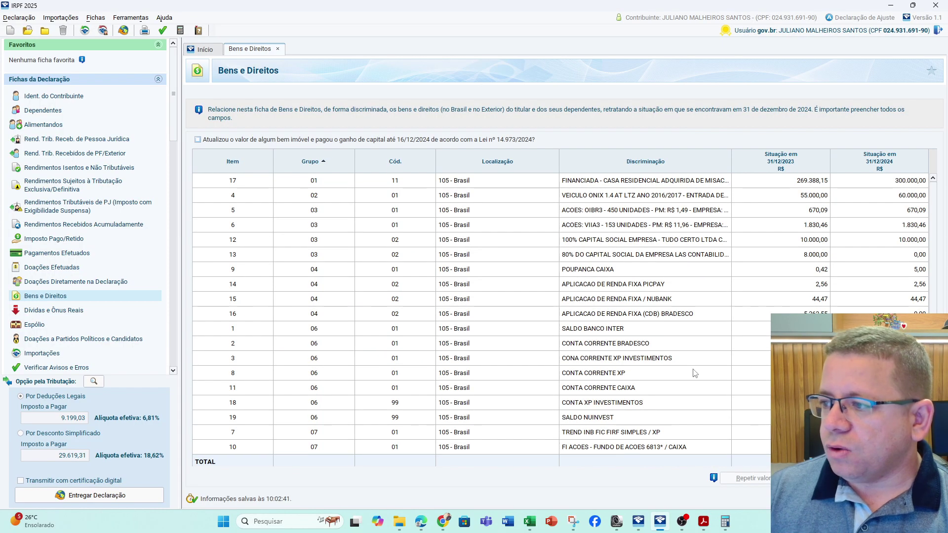
Reopen the financed house and review the seller in Discriminação and the Matrícula do Imóvel and Nome Cartório fields
double_click(695, 184)
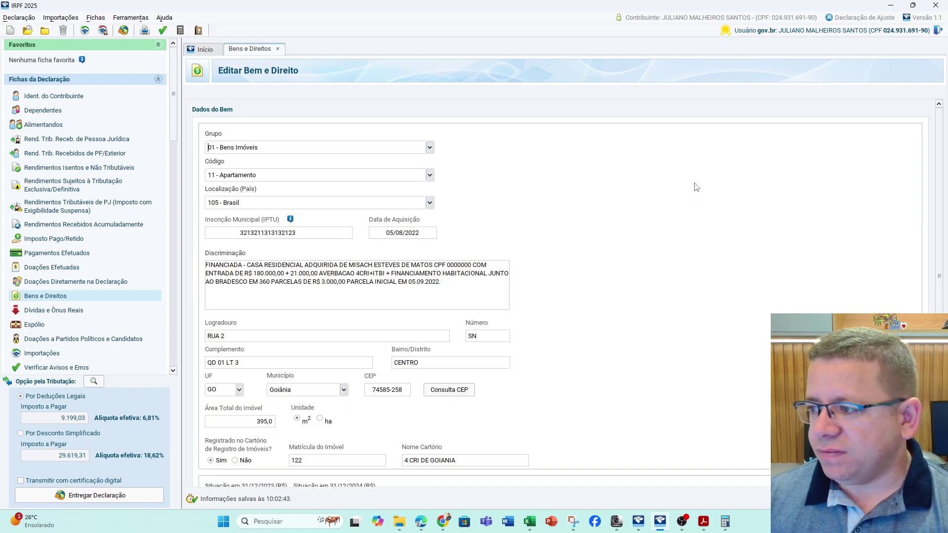
click(382, 283)
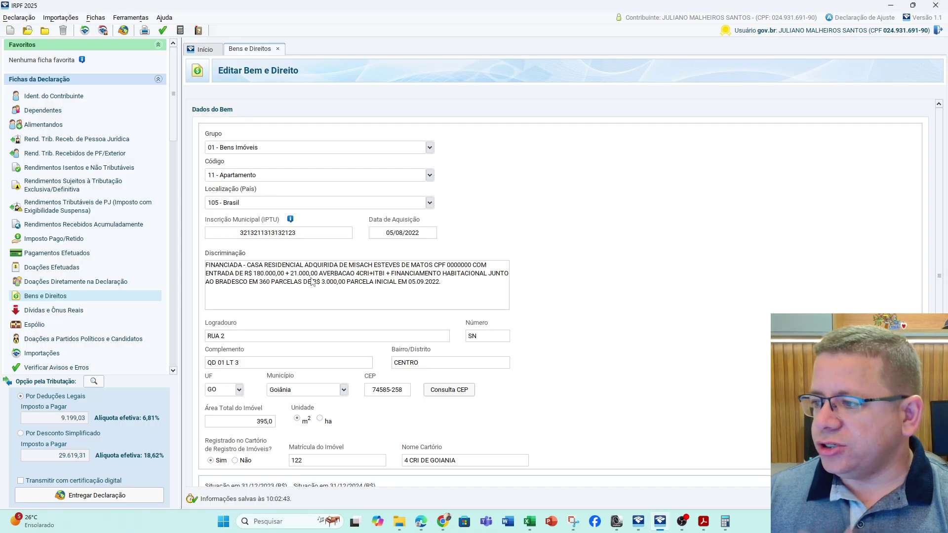
drag(348, 267, 366, 270)
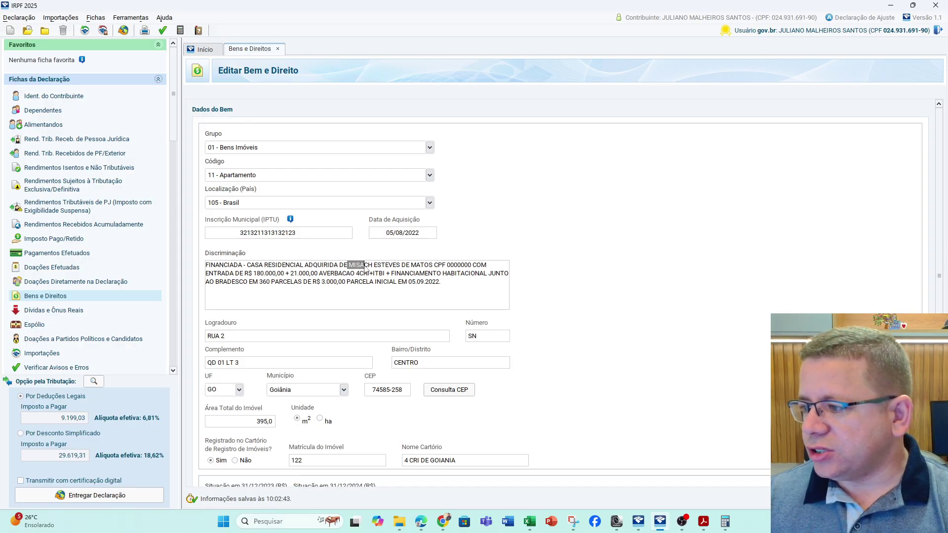
click(239, 281)
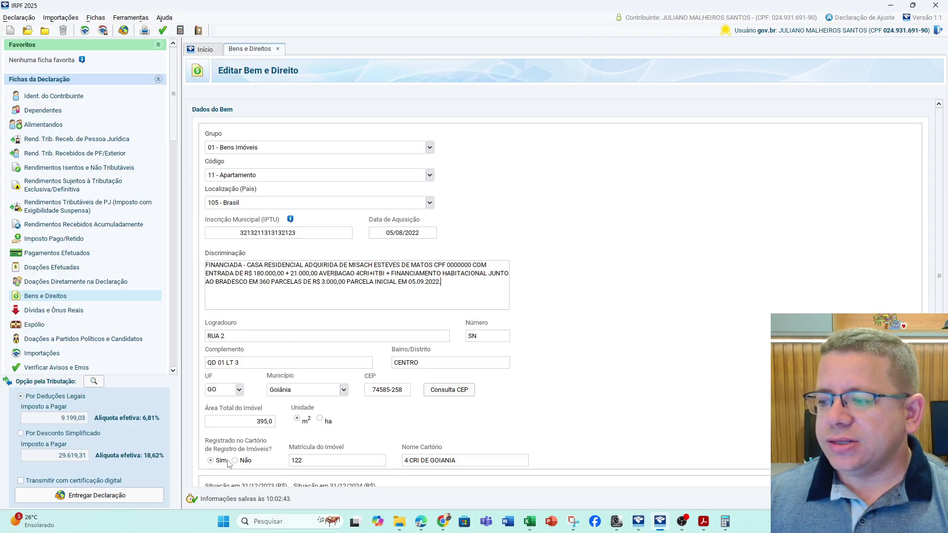
click(334, 466)
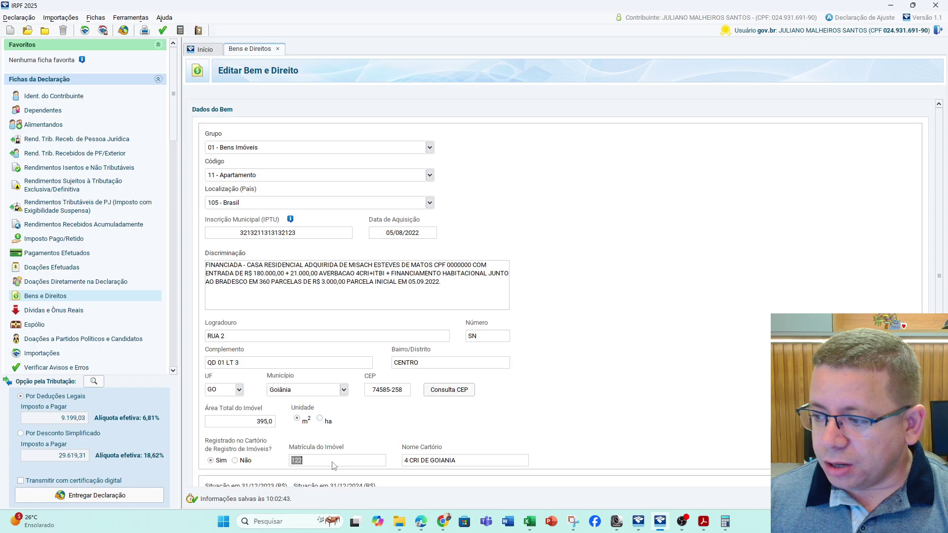
click(419, 463)
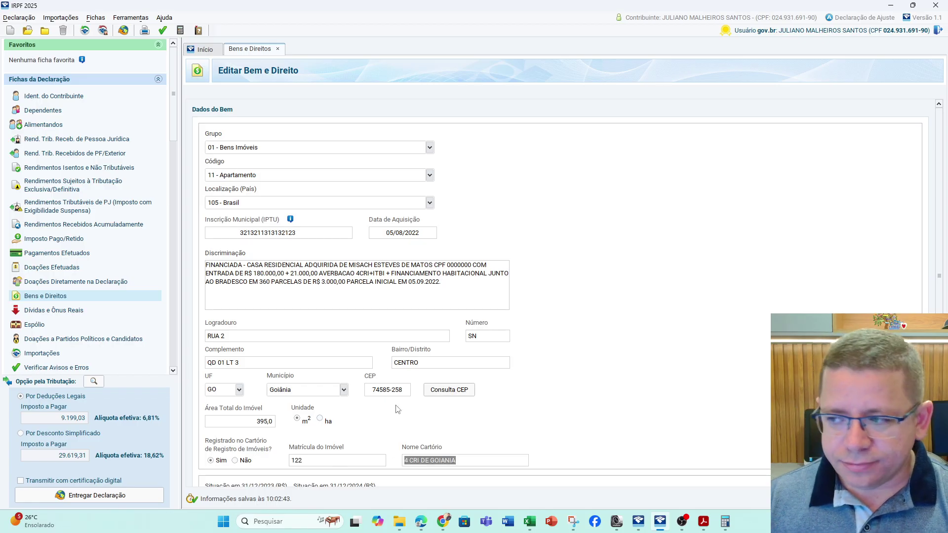
Examine the house's Discriminação for the down payment, registration costs, financing, number of instalments and first instalment date
scroll(345, 289, down, 3)
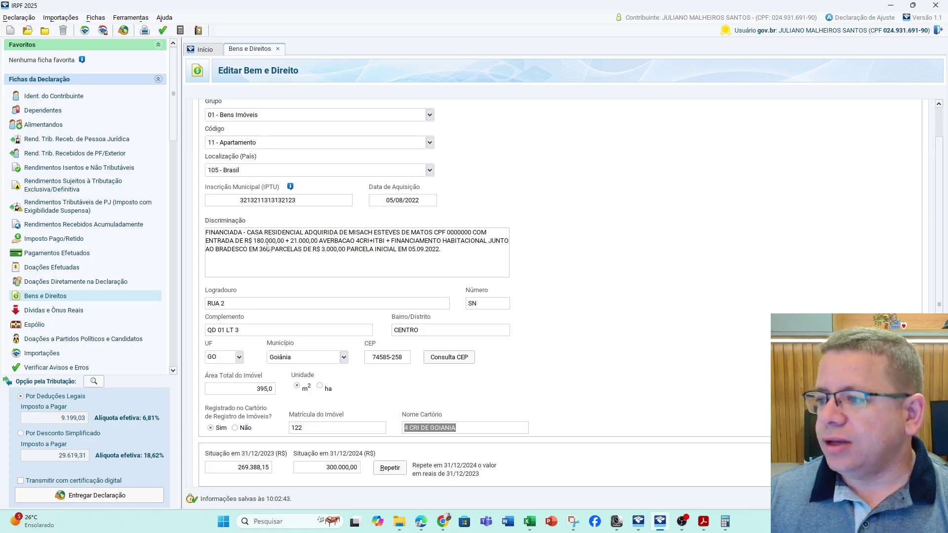
click(278, 242)
click(303, 242)
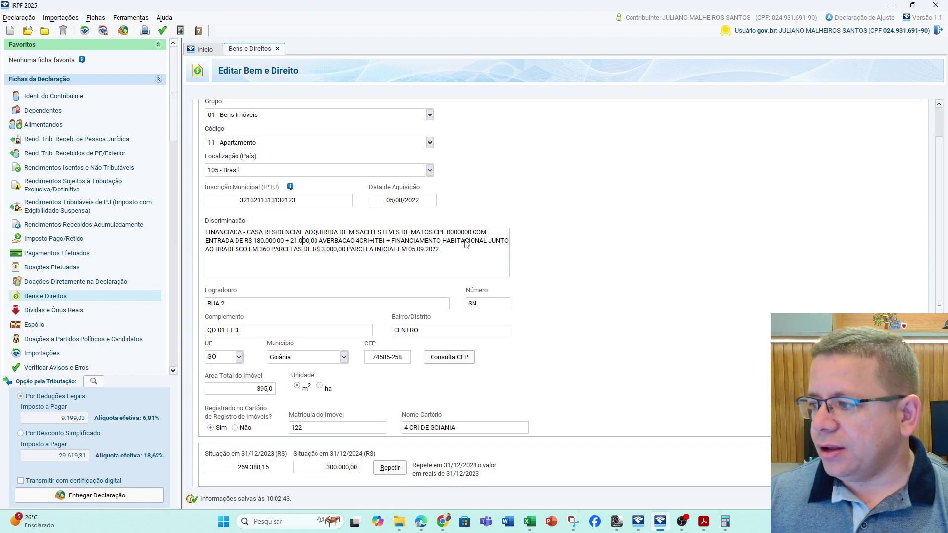
drag(461, 241, 501, 250)
click(267, 253)
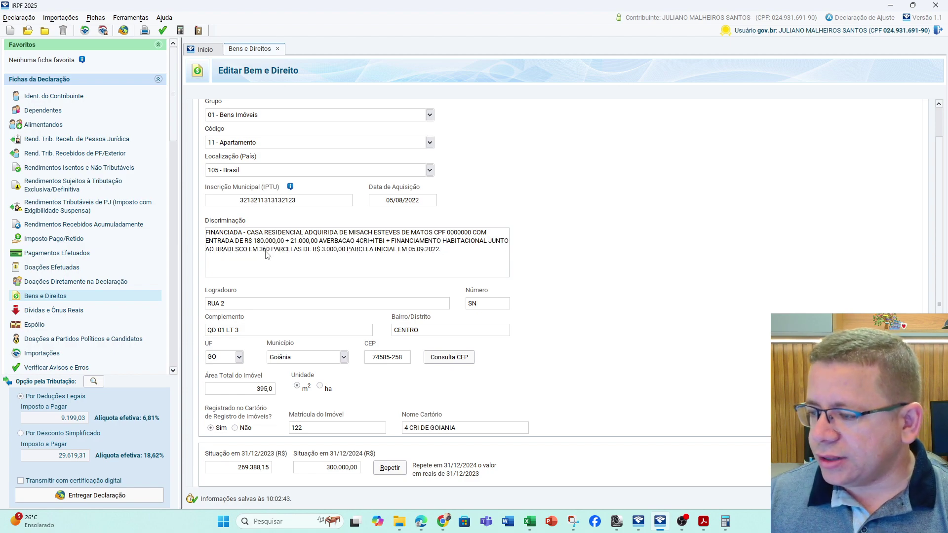
drag(265, 249, 290, 251)
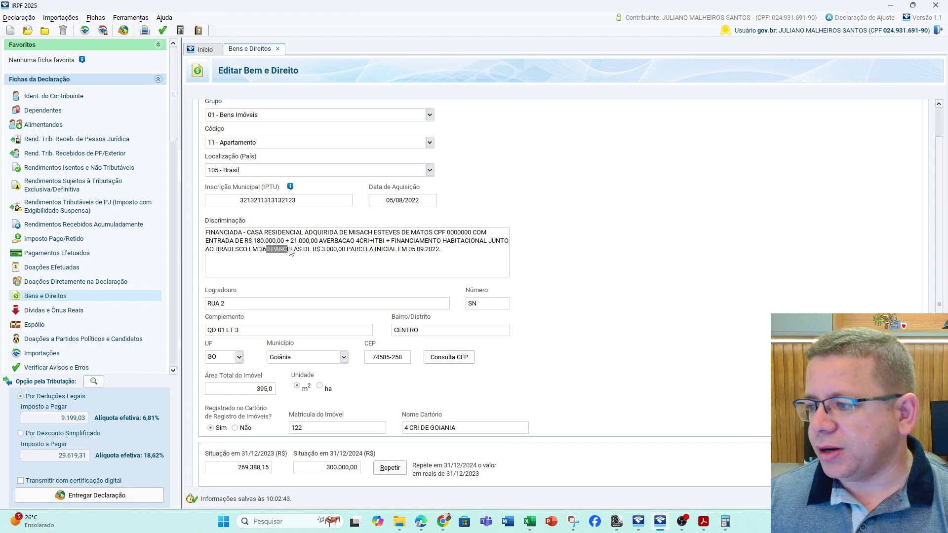
click(340, 258)
drag(376, 250, 437, 250)
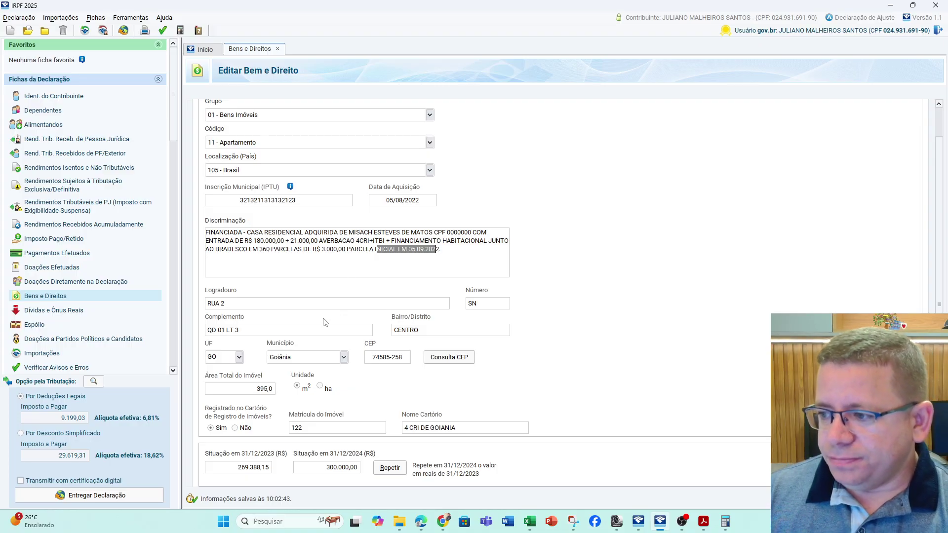
click(254, 243)
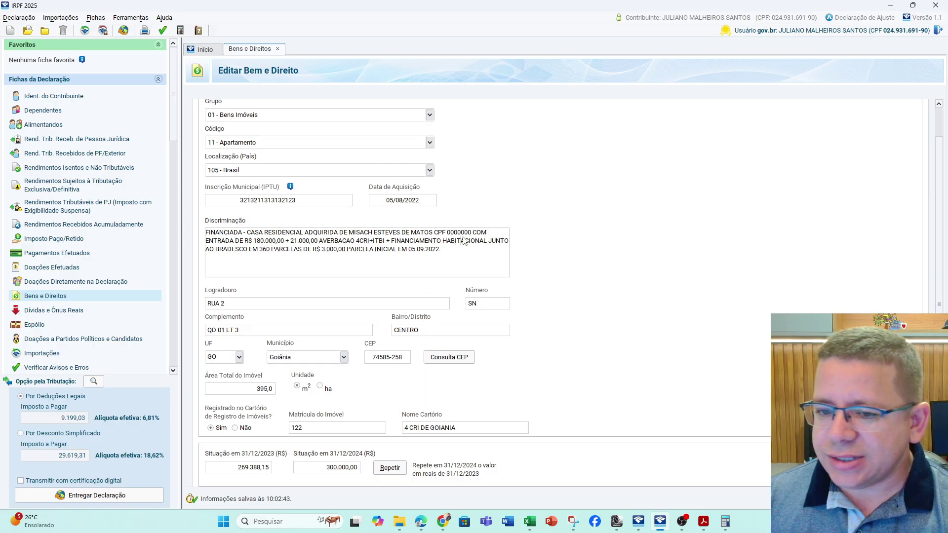
Repeat the house's 31/12/2023 value for 31/12/2024 and change the Situação em 31/12/2024 to 289.388,15
click(256, 472)
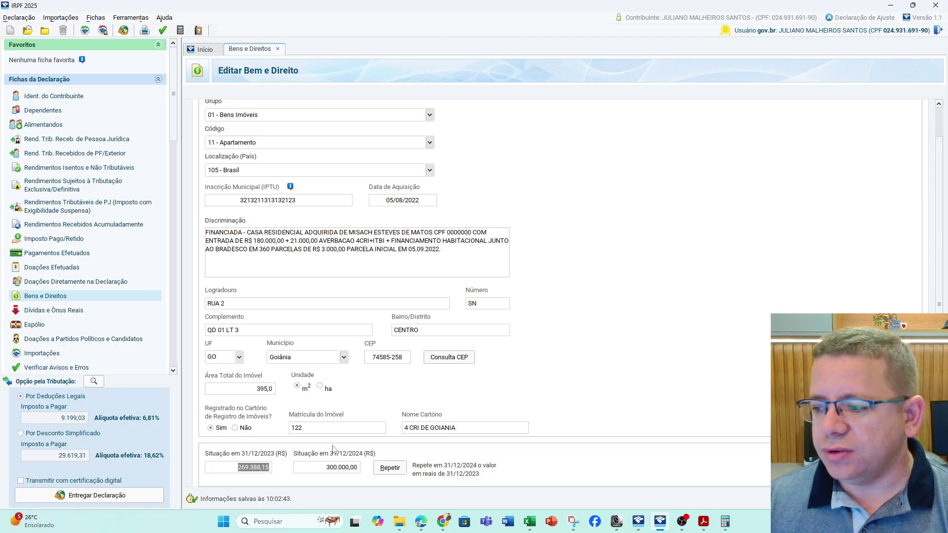
click(359, 471)
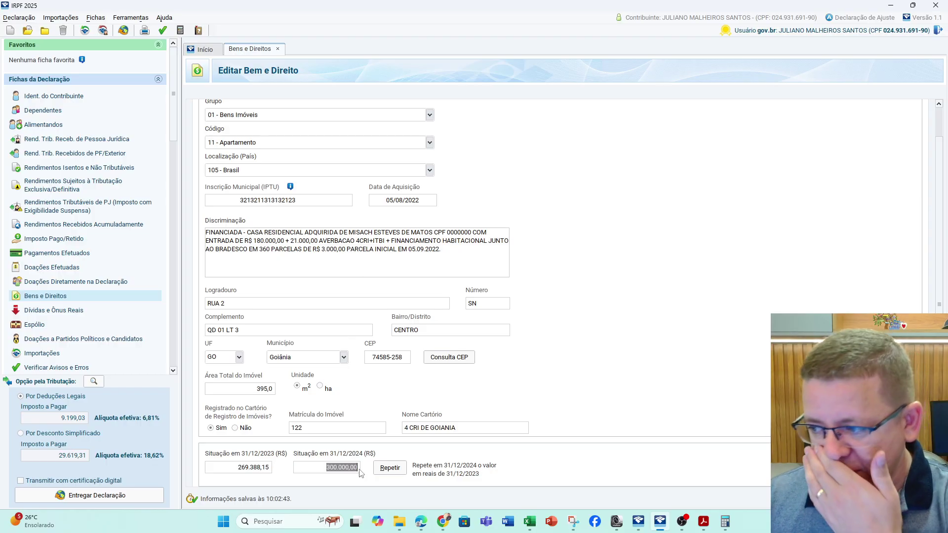
click(389, 467)
click(333, 472)
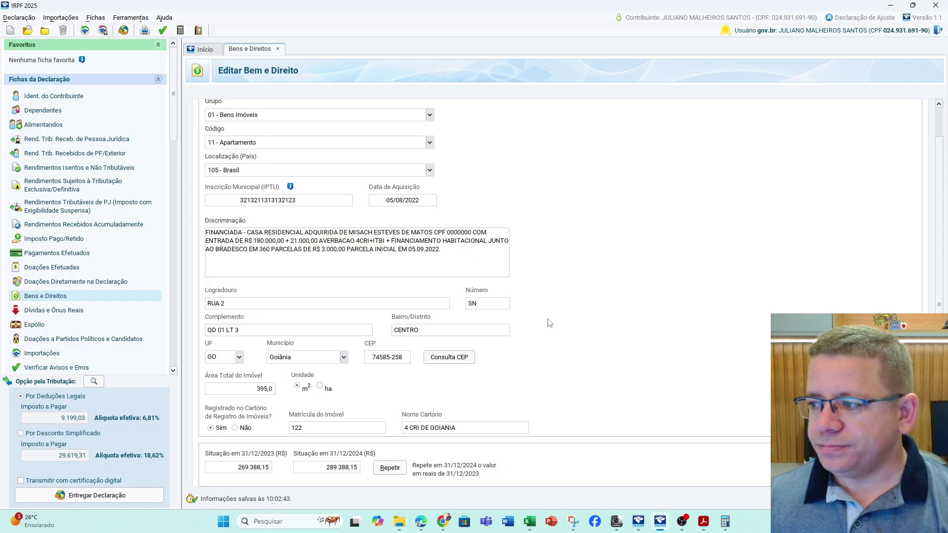
Add "REFORMA EM 2021" at the end of the house's Discriminação text
click(463, 257)
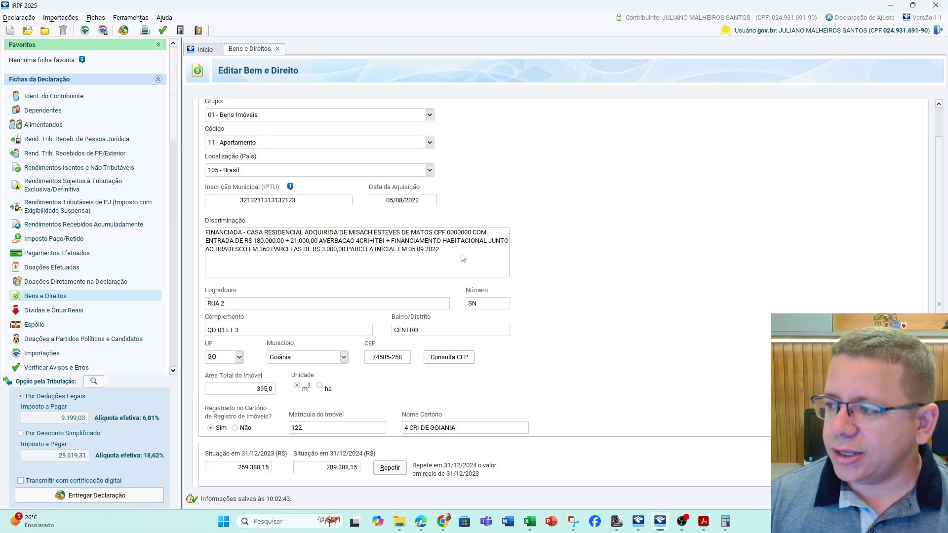
text(REFIK)
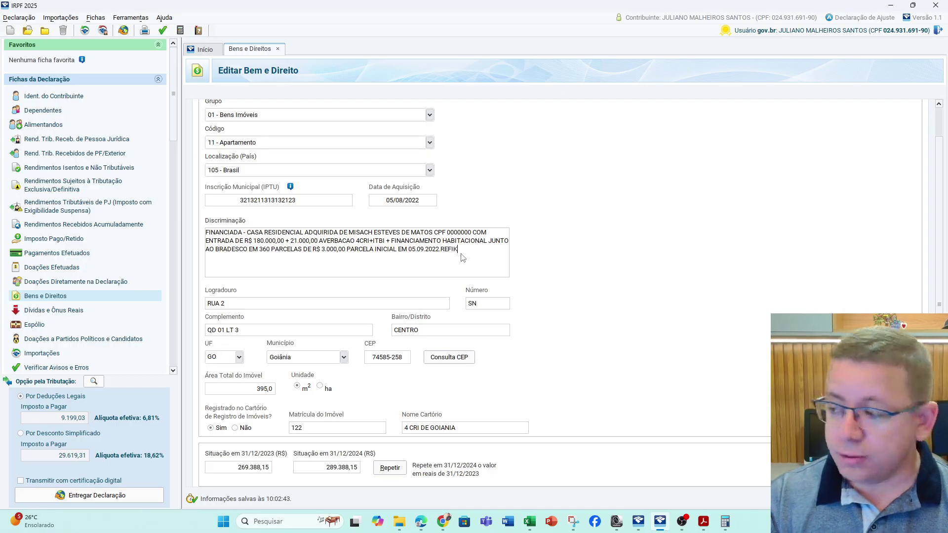
key(BackSpace)
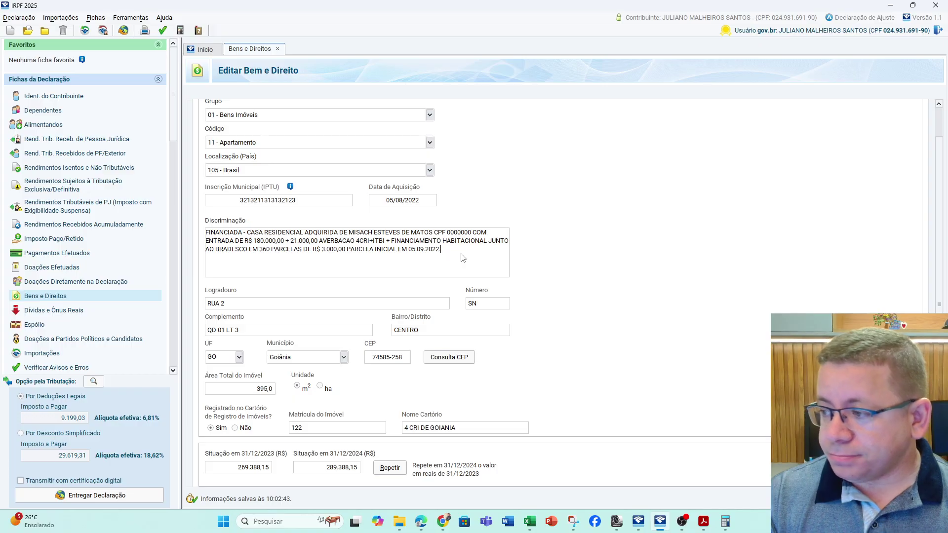
text(REFORM)
key(BackSpace)
key(BackSpace)
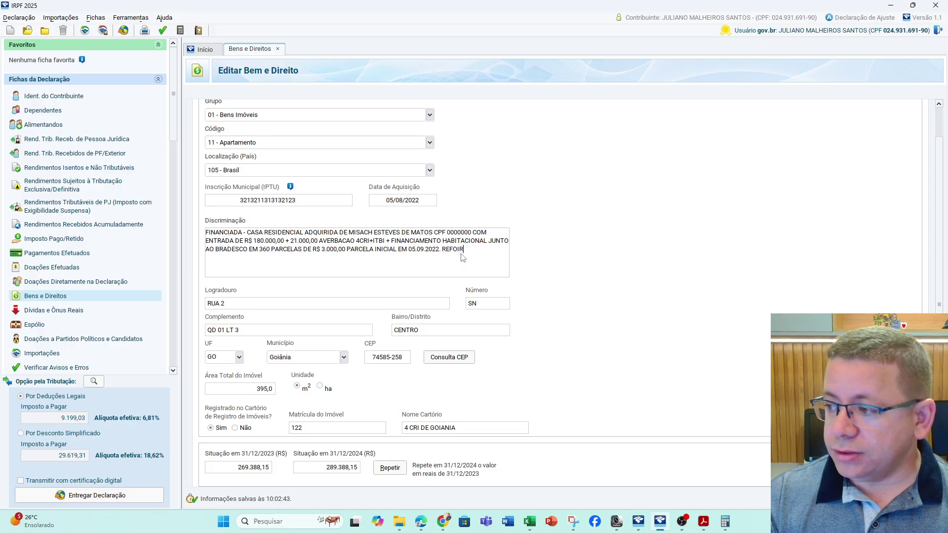
text(RMA)
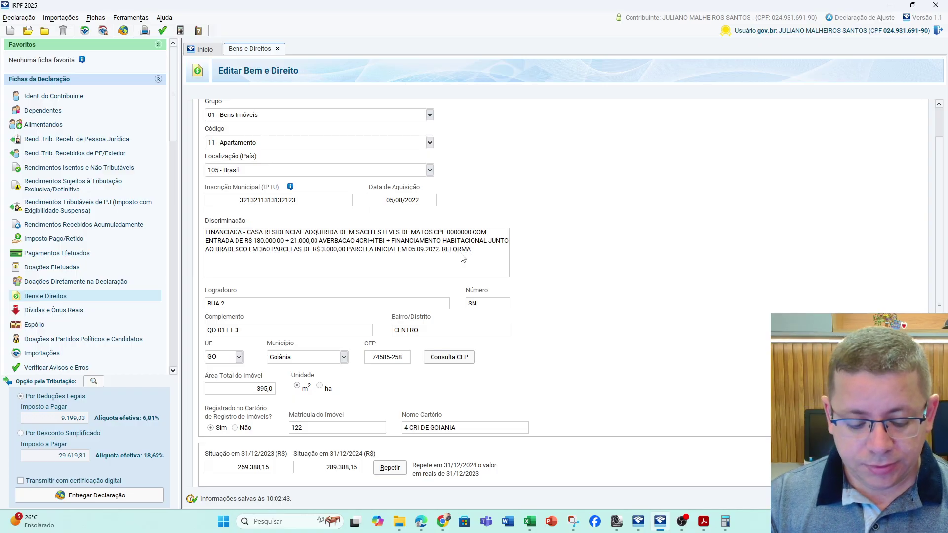
text( EM 2021)
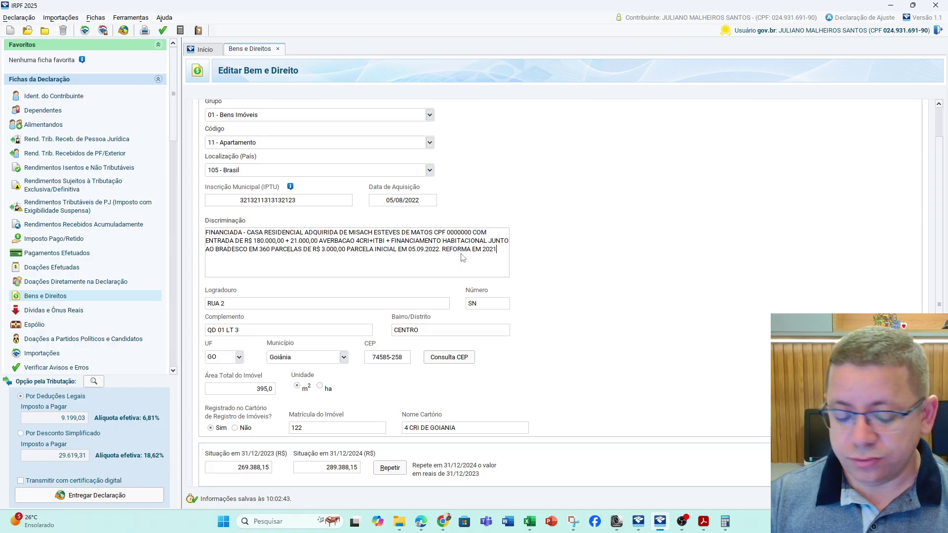
Extend the house's Discriminação after "REFORMA EM 2021" with the text "NO VALOR DE R$80.000,00"
text( NO VALOR D E)
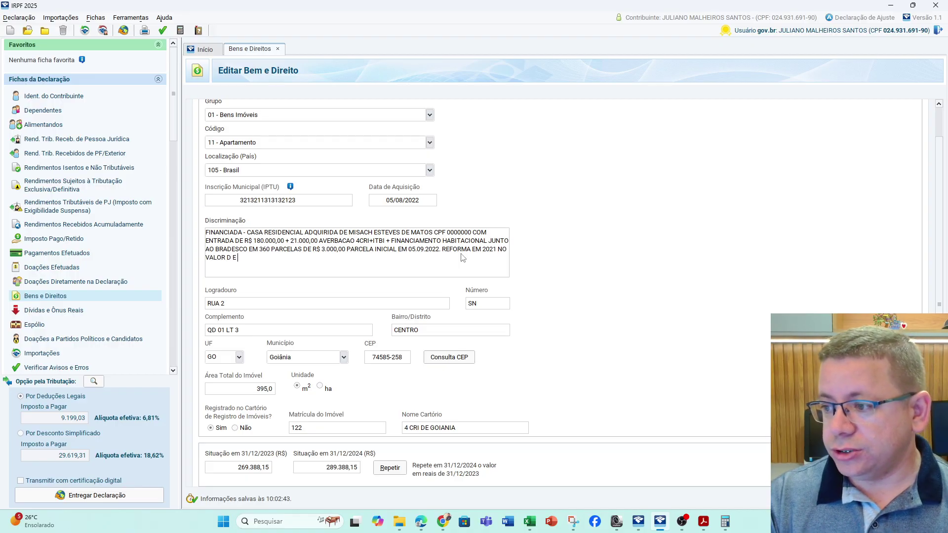
key(BackSpace)
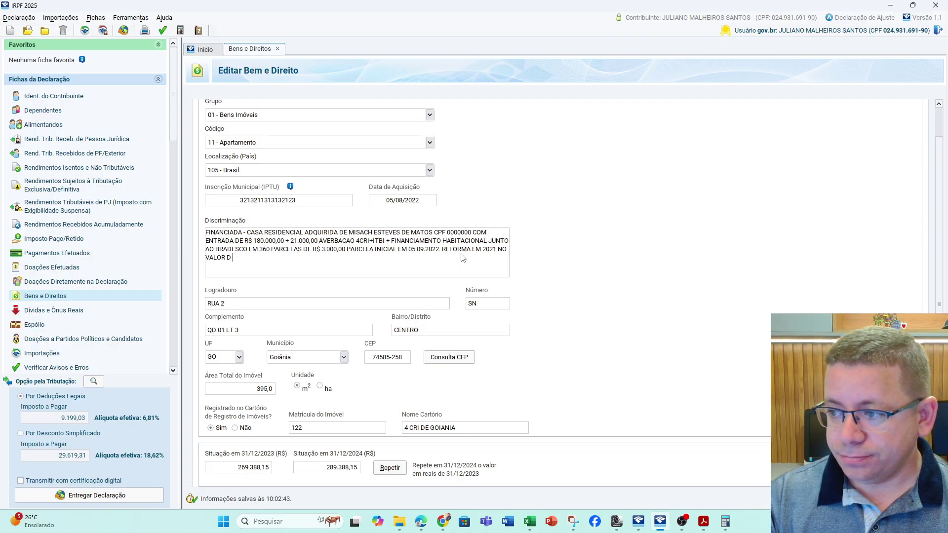
text(E r$)
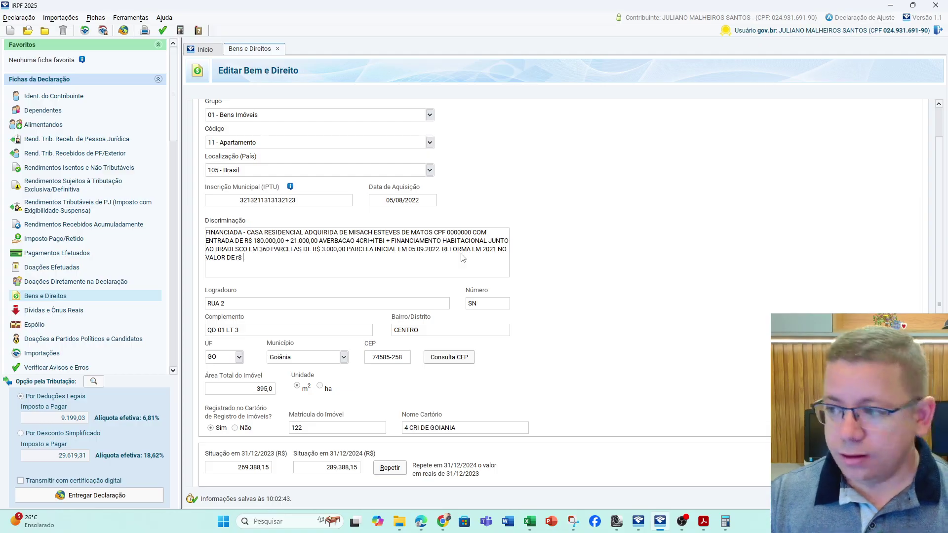
key(BackSpace)
key(BackSpace)
key(BackSpace)
text(R/4)
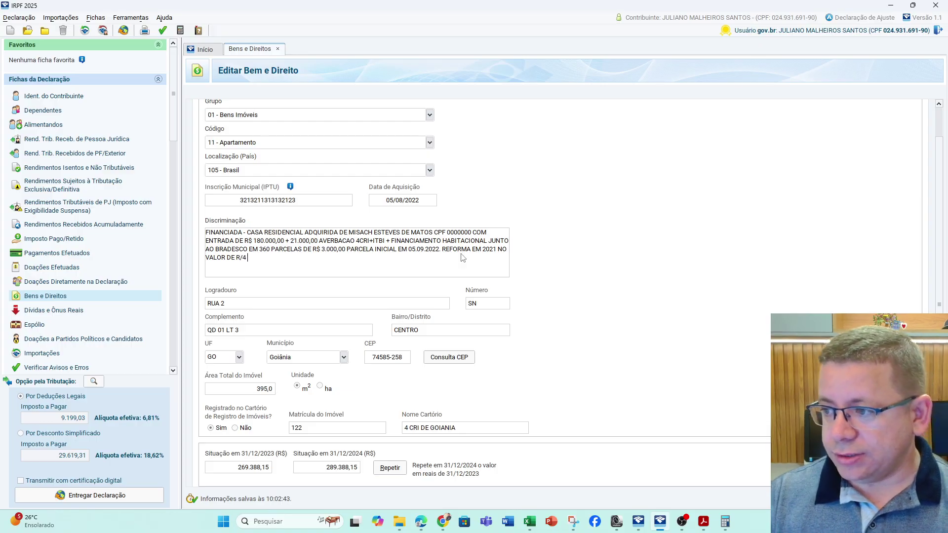
key(BackSpace)
key(BackSpace)
key(BackSpace)
text($)
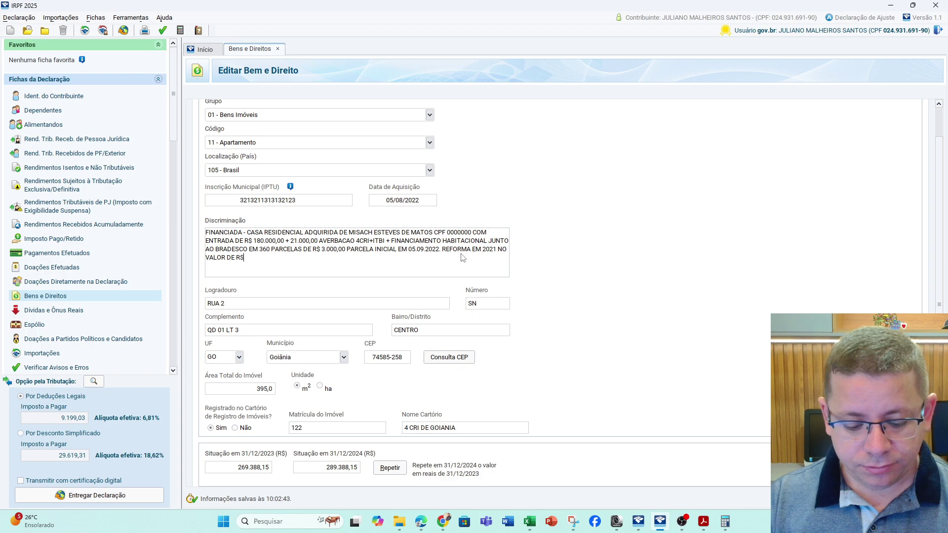
text( 180.000,0)
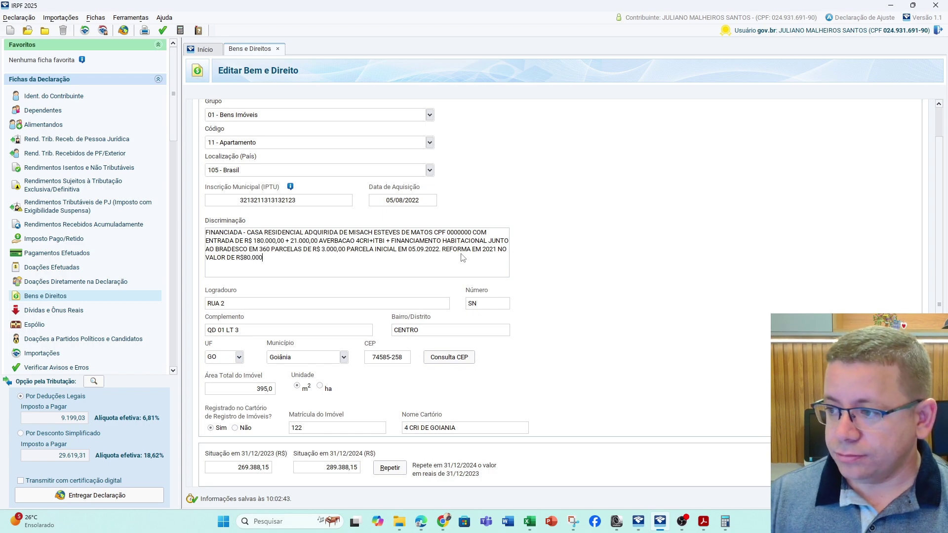
text(0 + 21.0)
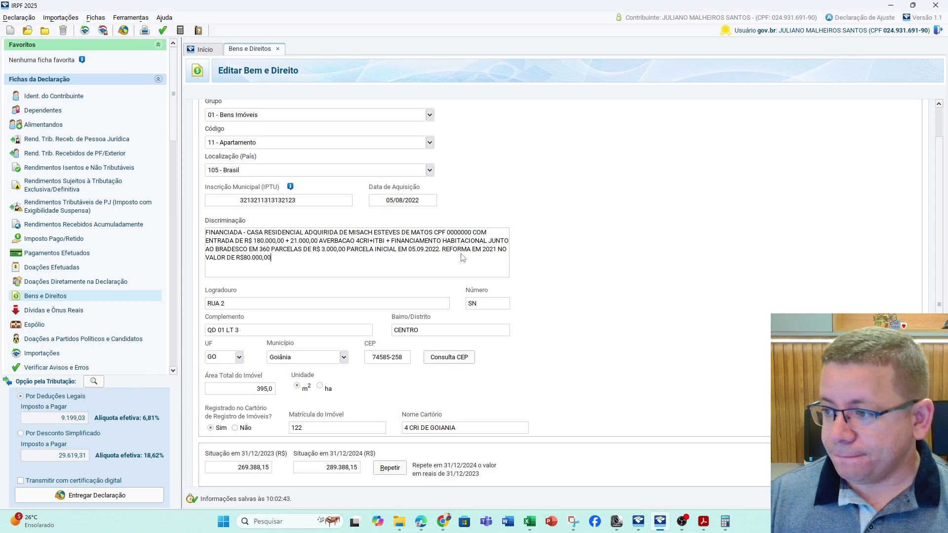
Change the house's Situação em 31/12/2024 to 369.388,15 and return to the list of assets
click(331, 473)
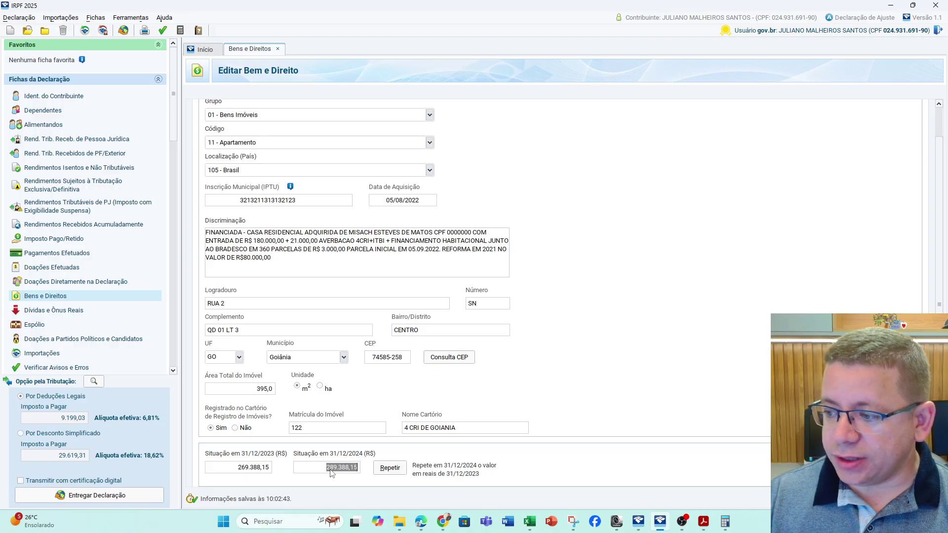
click(332, 472)
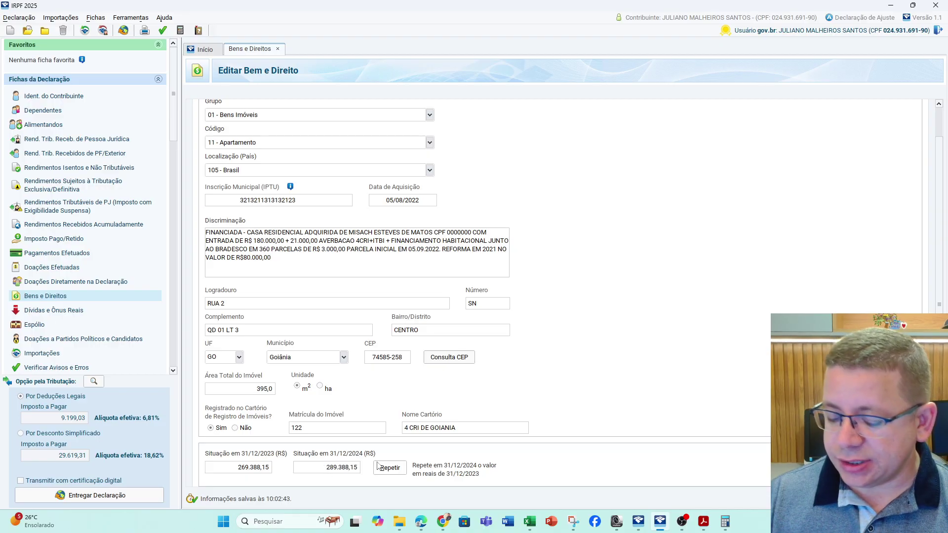
text(36)
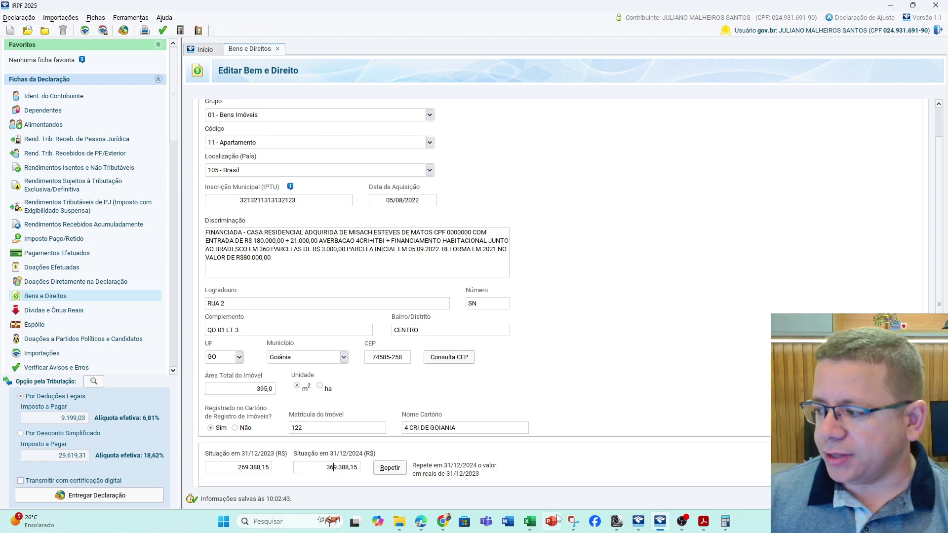
click(883, 498)
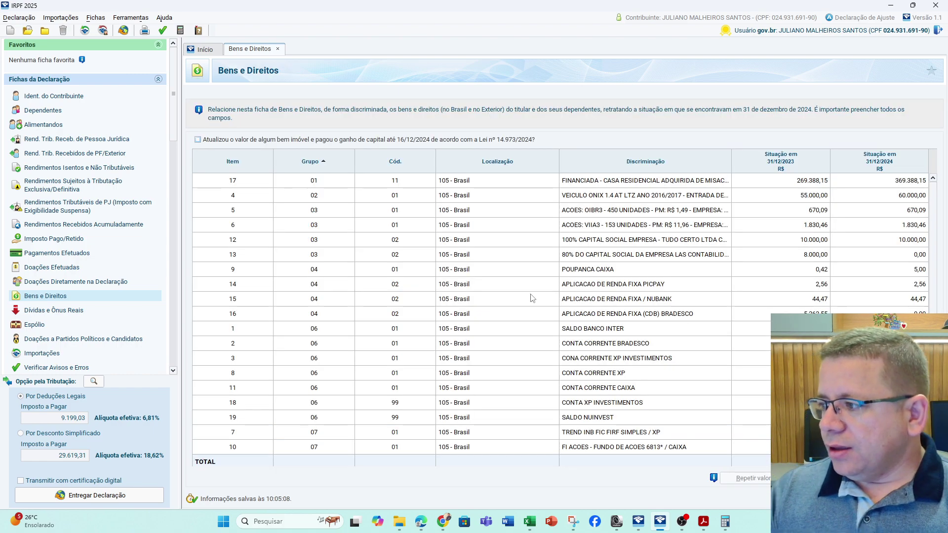
Open the OIBR3 shares entry and review its Discriminação and the Situação em 31/12/2024 field
double_click(692, 210)
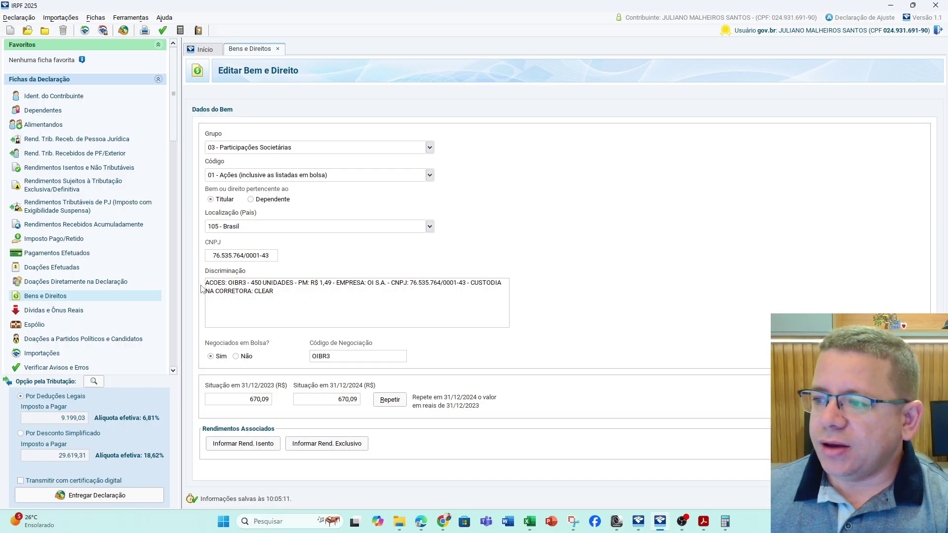
drag(251, 284, 367, 286)
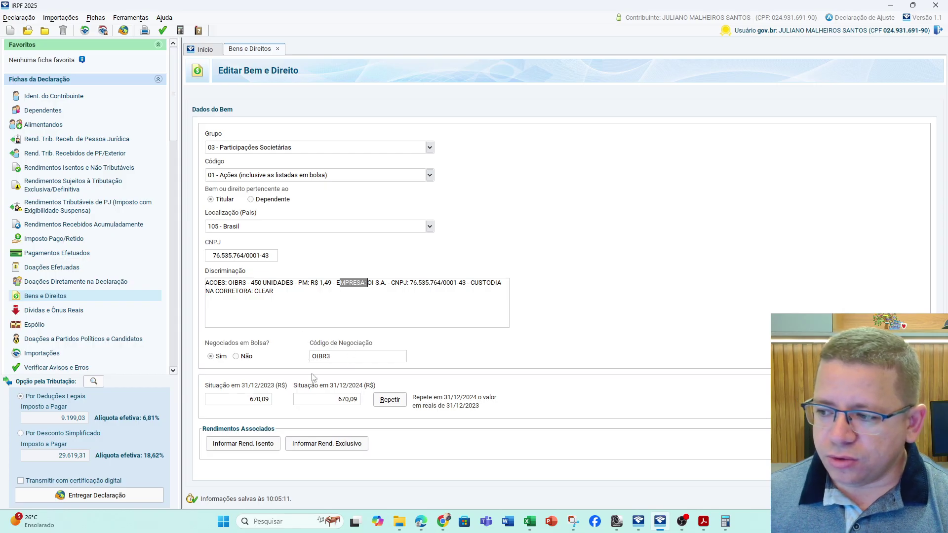
click(339, 406)
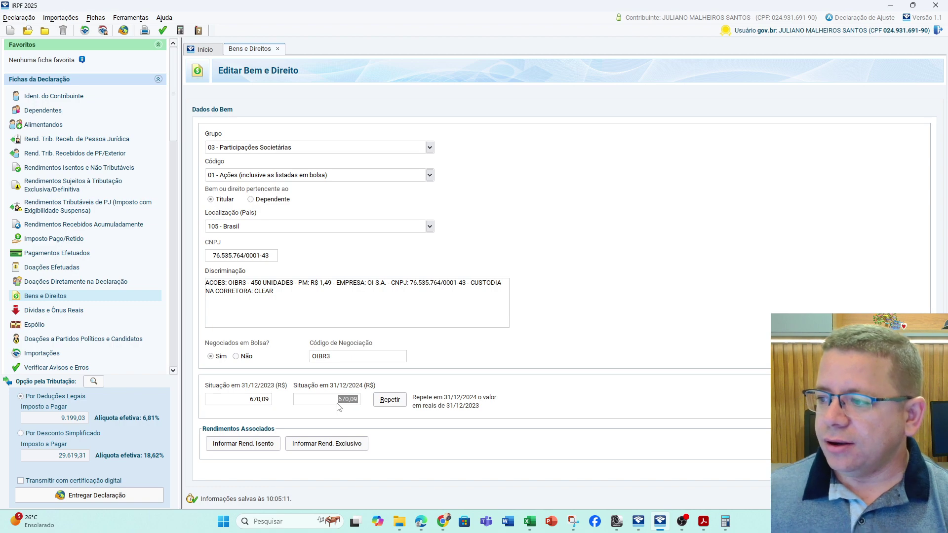
Reclassify the OIBR3 asset under group 07 - Fundos with code 03 - Fundos de Investimento Imobiliário (FII) and save it
click(338, 402)
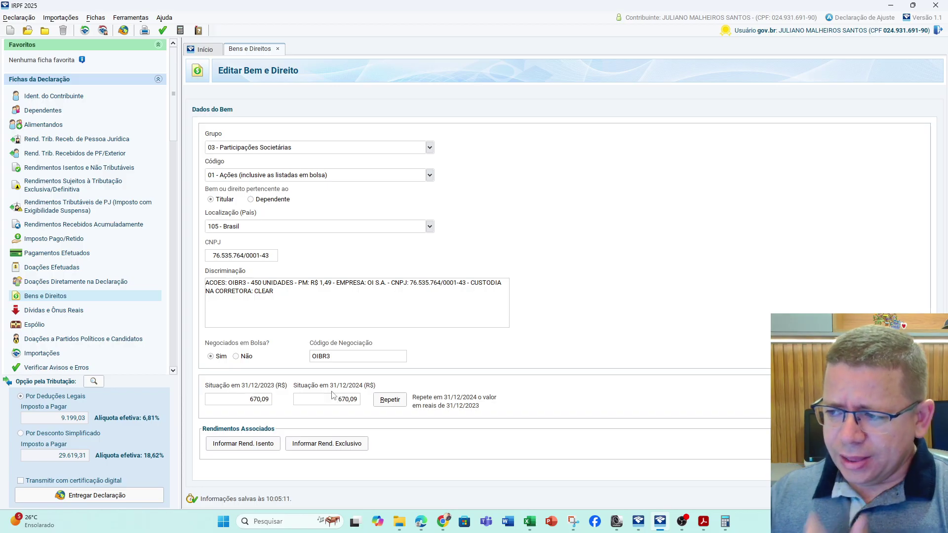
drag(226, 284, 181, 287)
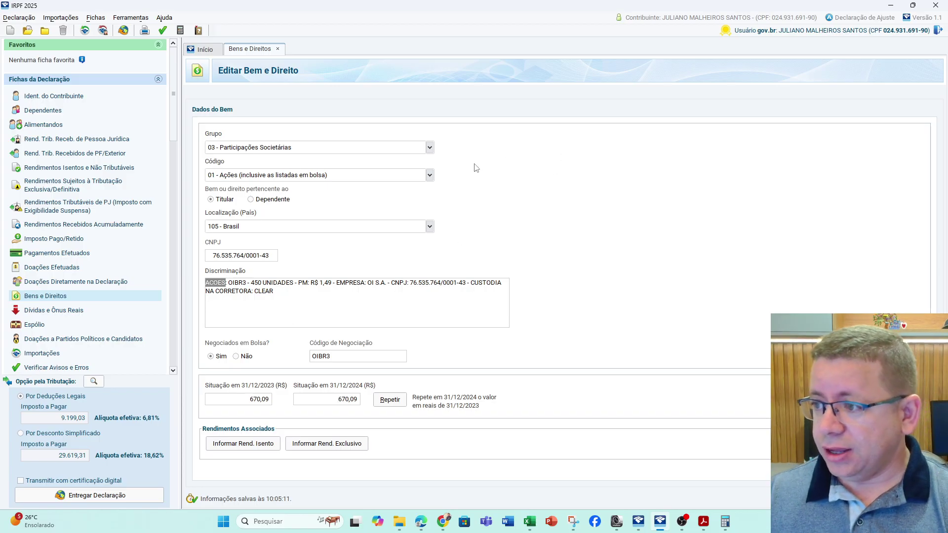
click(429, 175)
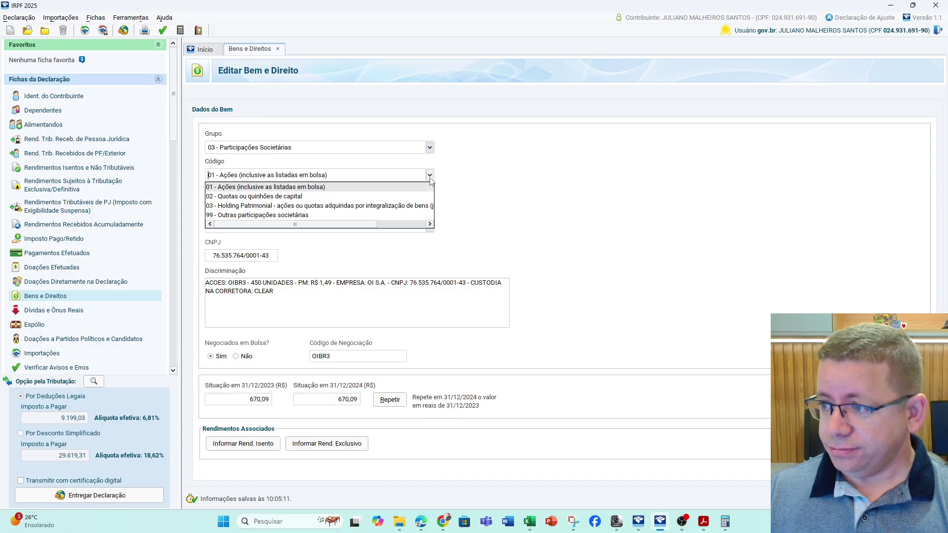
click(430, 177)
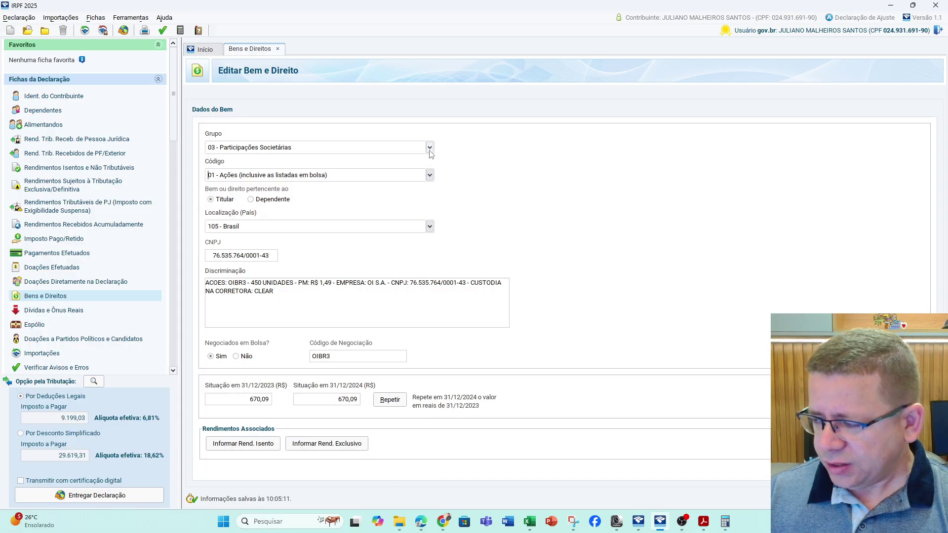
click(428, 148)
click(363, 215)
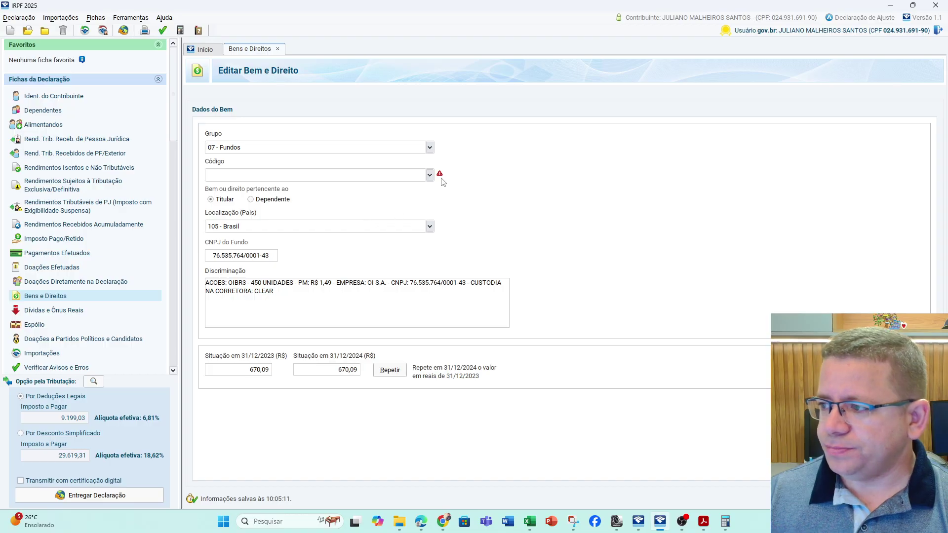
click(429, 174)
click(380, 206)
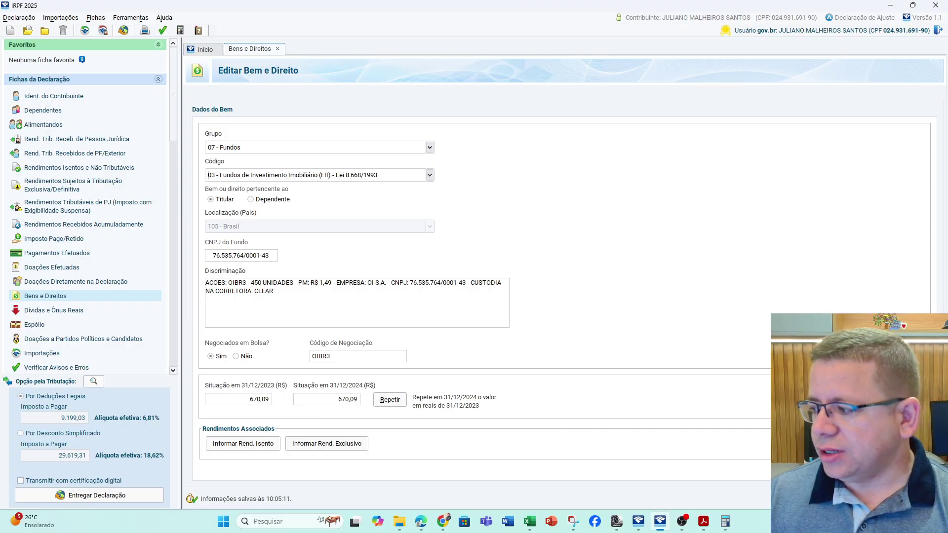
click(869, 498)
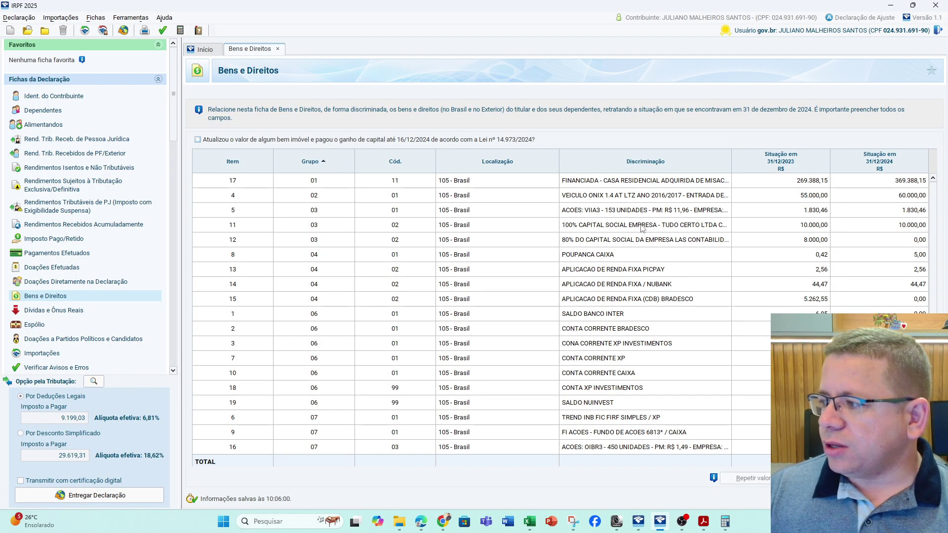
Change the percentage in the description of the TUDO CERTO LTDA capital share asset to 20% and save the entry
double_click(642, 228)
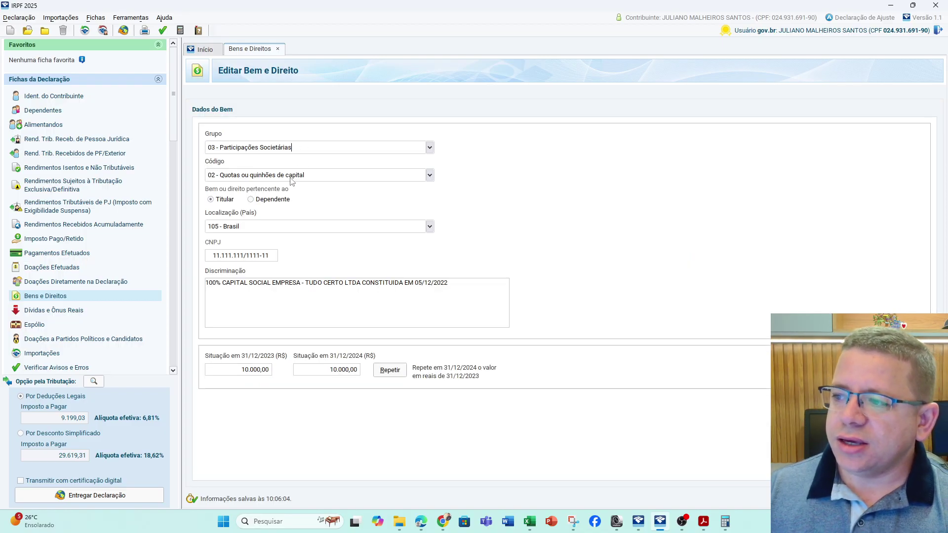
click(239, 256)
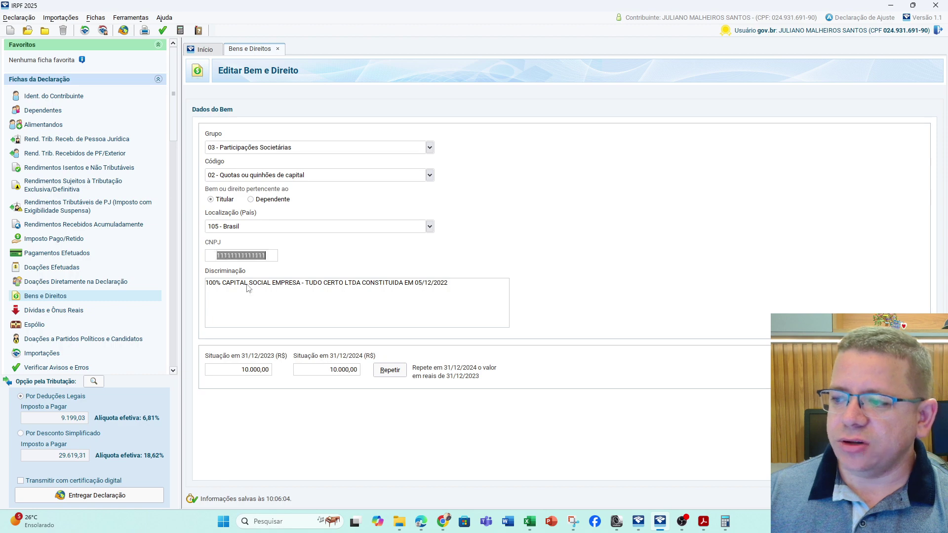
click(248, 286)
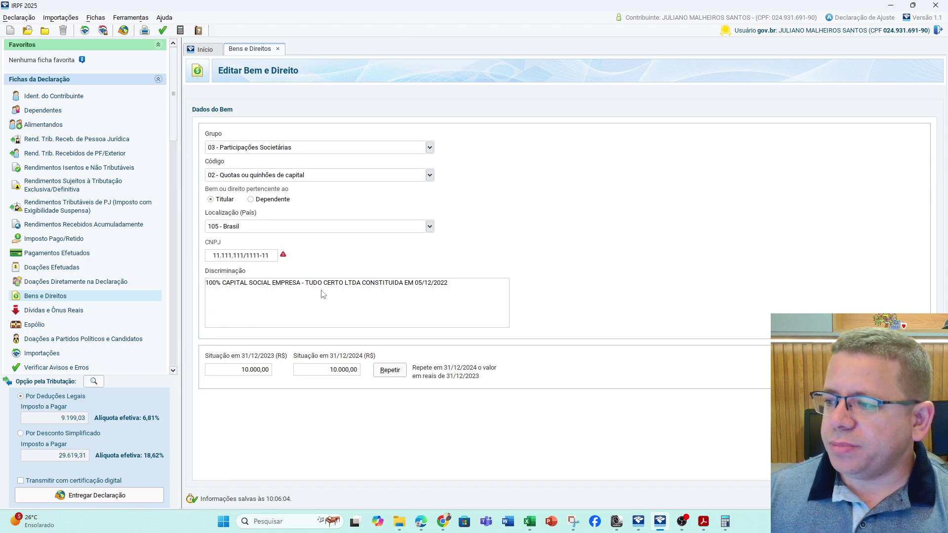
click(462, 292)
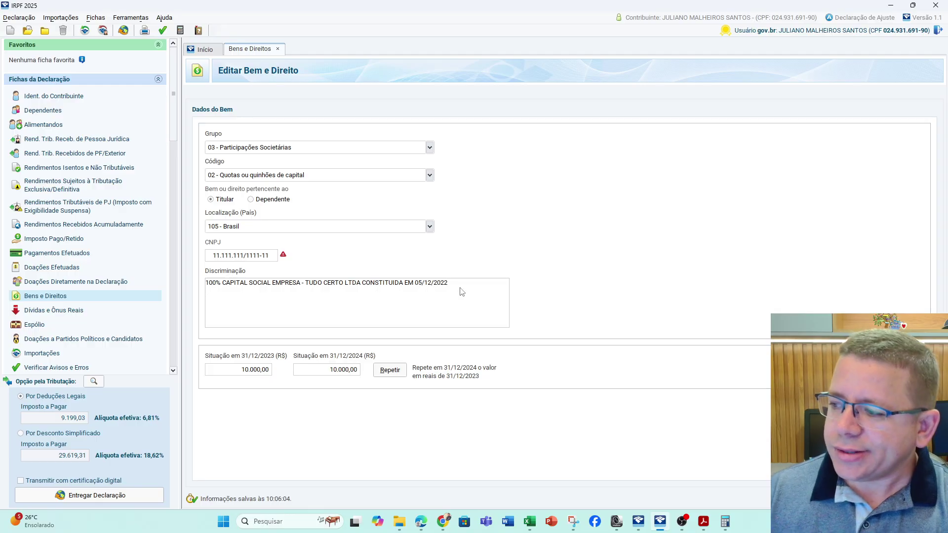
click(357, 371)
click(207, 286)
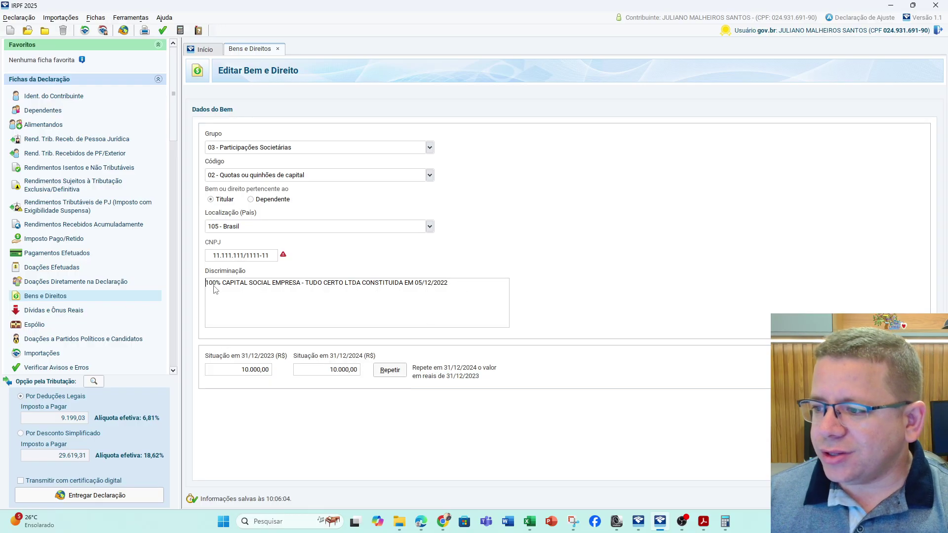
key(BackSpace)
key(BackSpace)
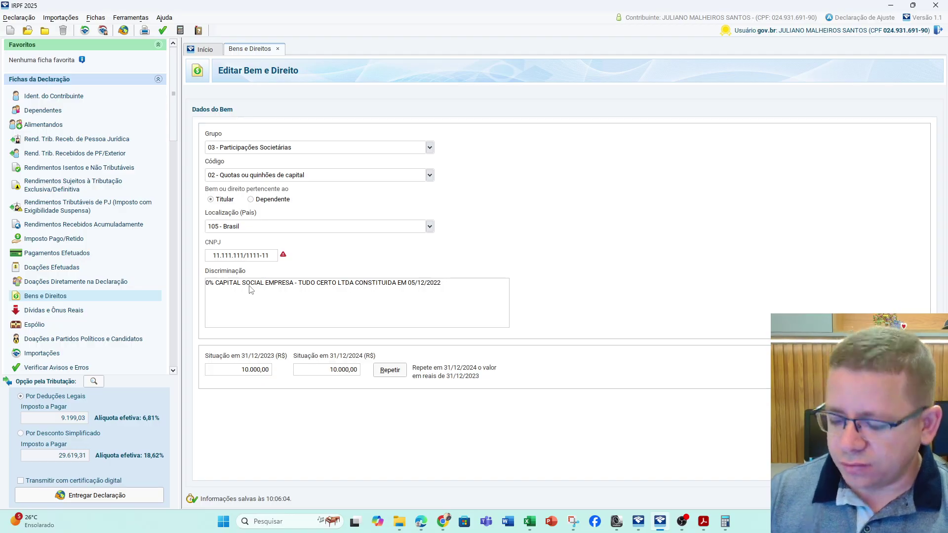
text(2)
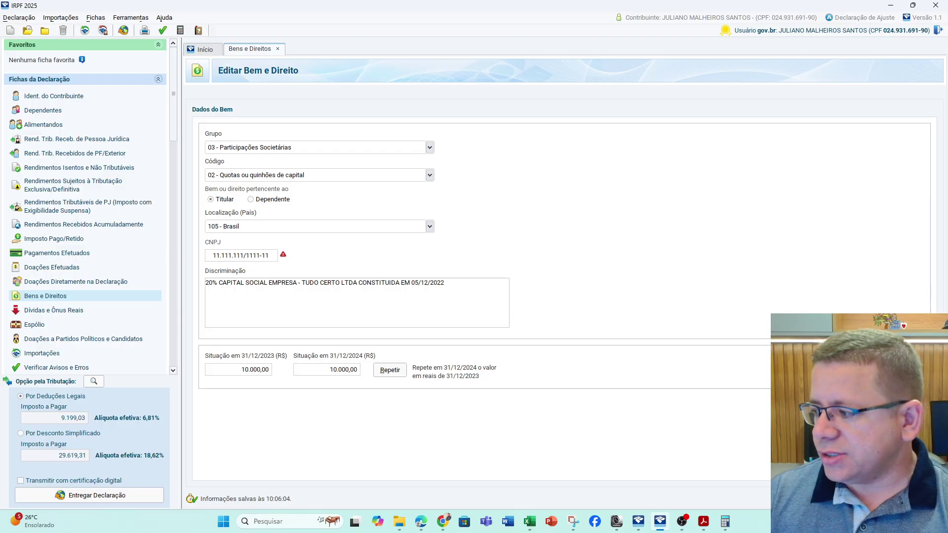
click(888, 495)
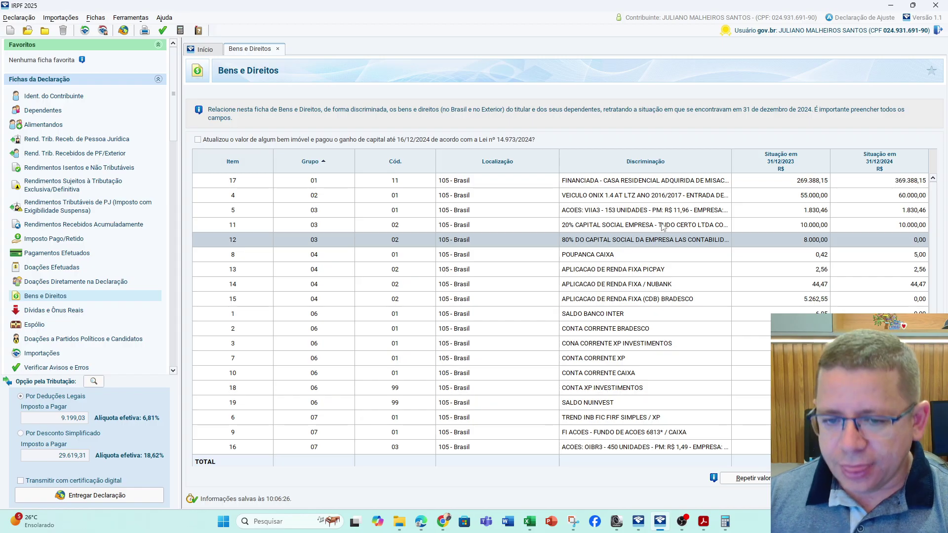
Open the POUPANCA CAIXA asset and check the options available for its group and code
click(653, 256)
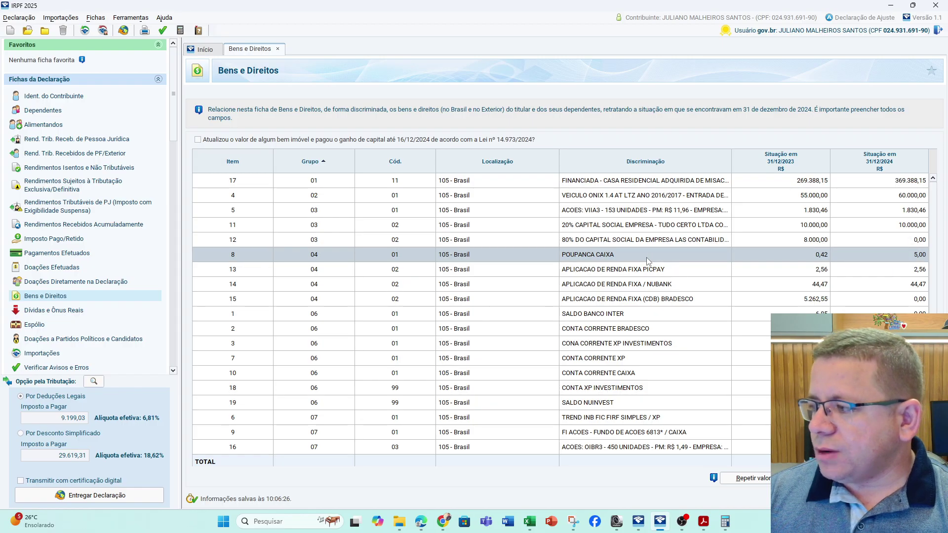
double_click(648, 260)
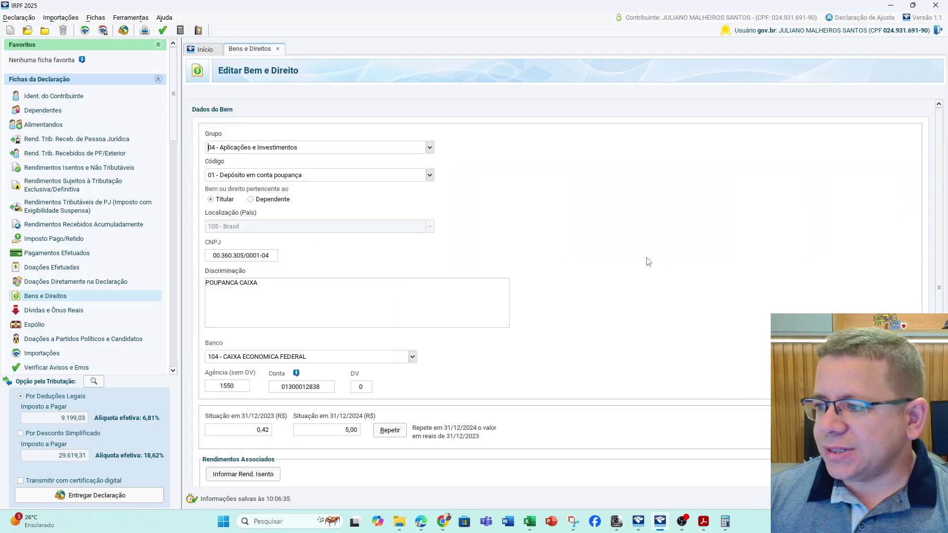
click(429, 147)
click(430, 147)
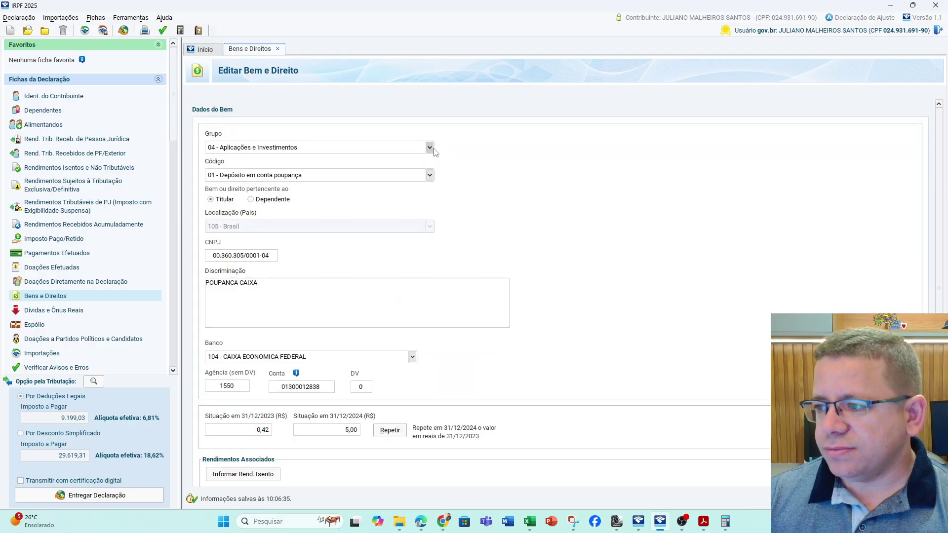
click(430, 176)
click(430, 175)
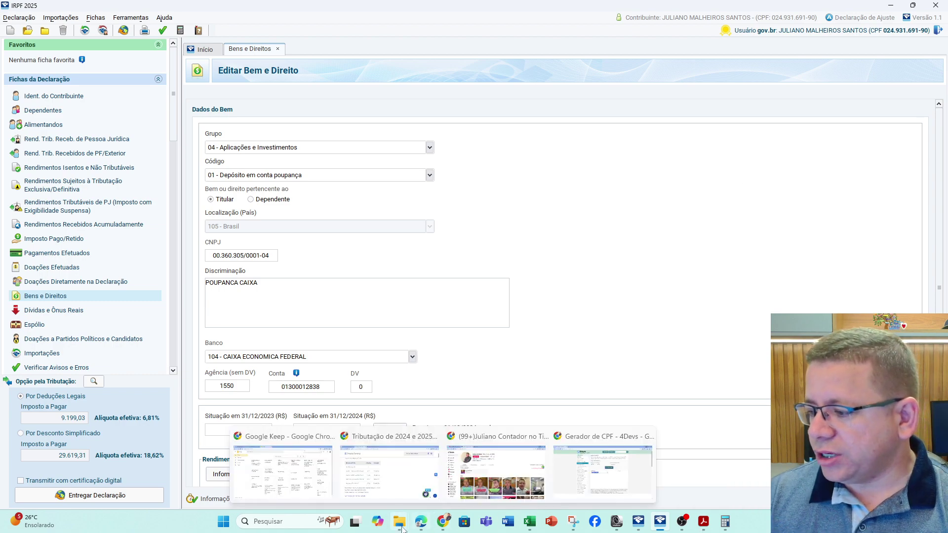
Switch to File Explorer to look through the LANÇADO and MODELO folders, and return to IRPF 2025
mouse_move(400, 528)
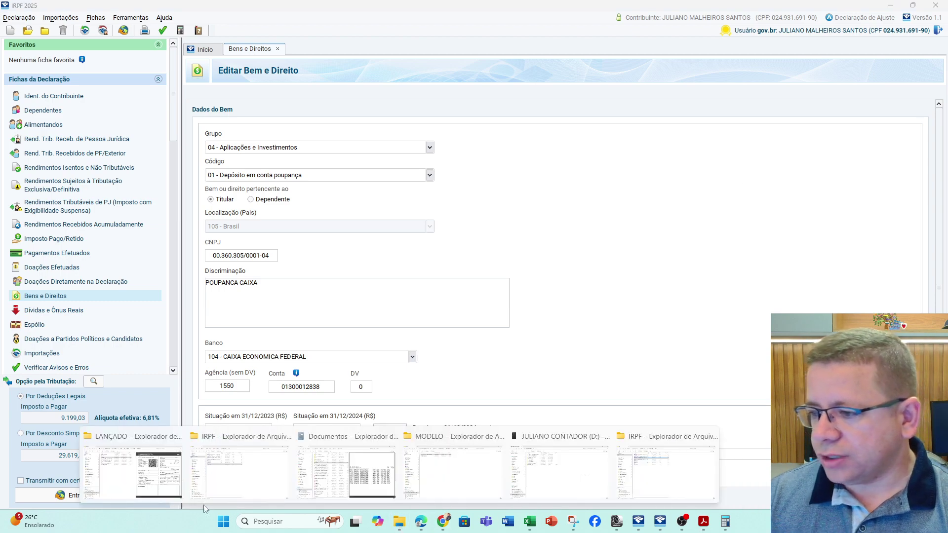
click(148, 469)
click(409, 520)
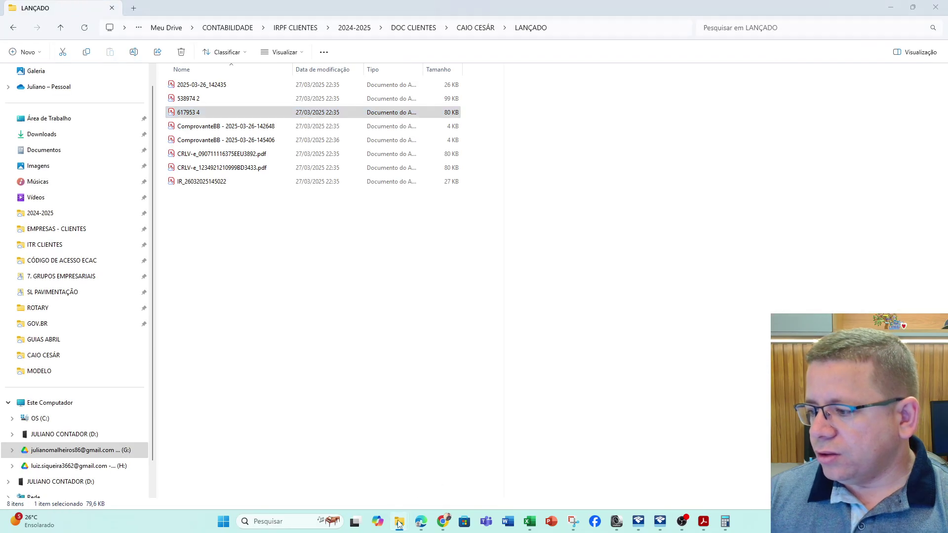
click(431, 457)
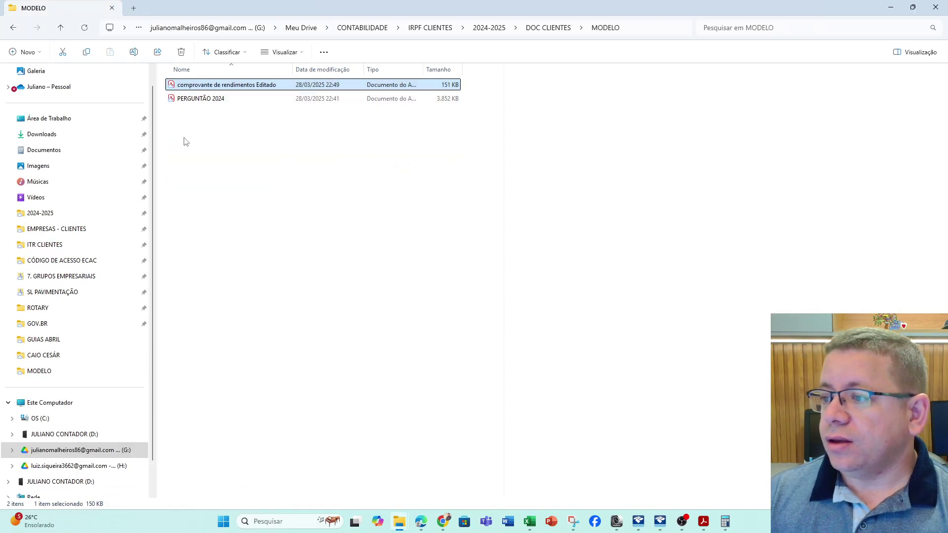
click(241, 163)
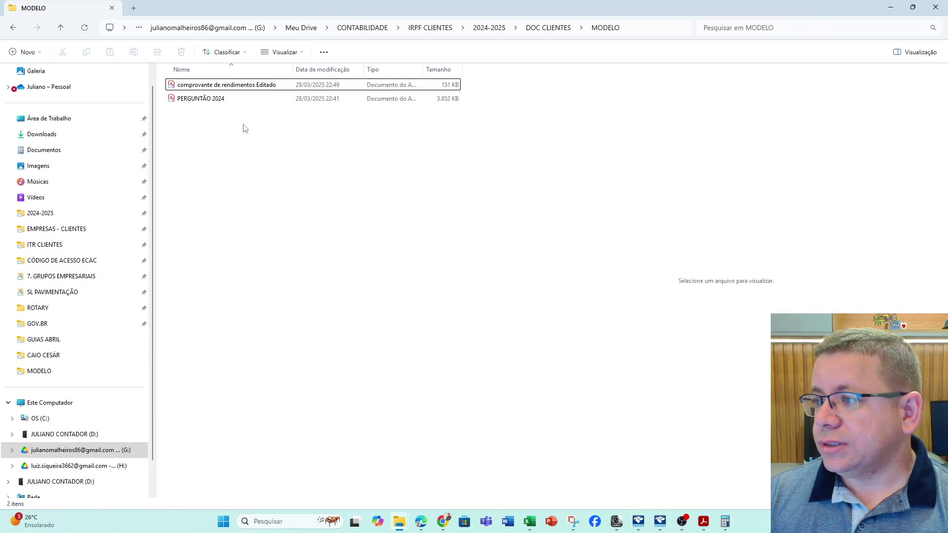
click(890, 8)
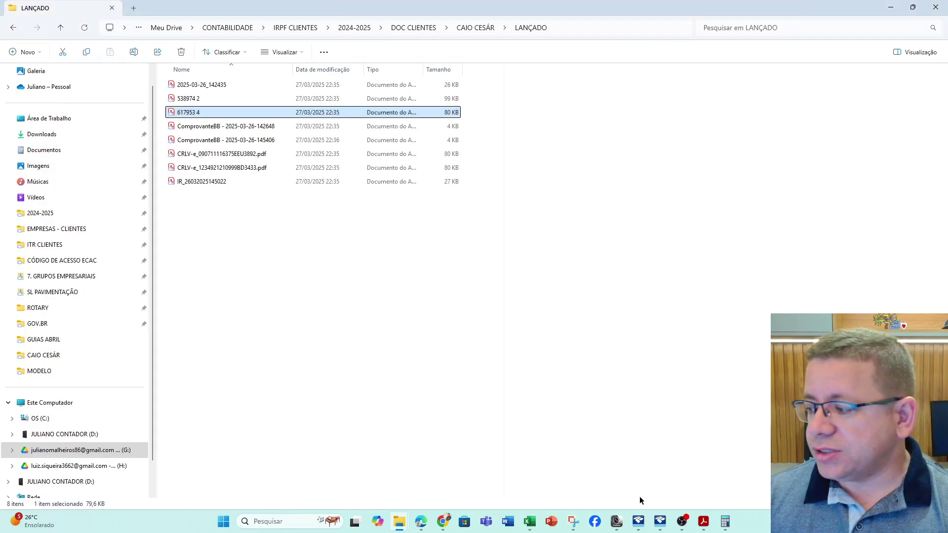
click(660, 521)
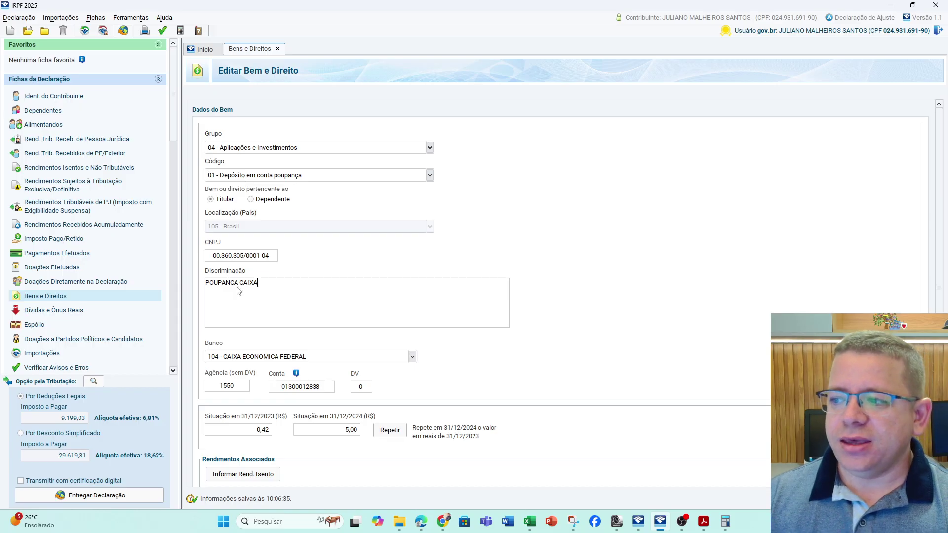
Review the Caixa savings asset's description, 2024 balance and associated exempt income record, and return to the asset list
click(203, 285)
click(267, 322)
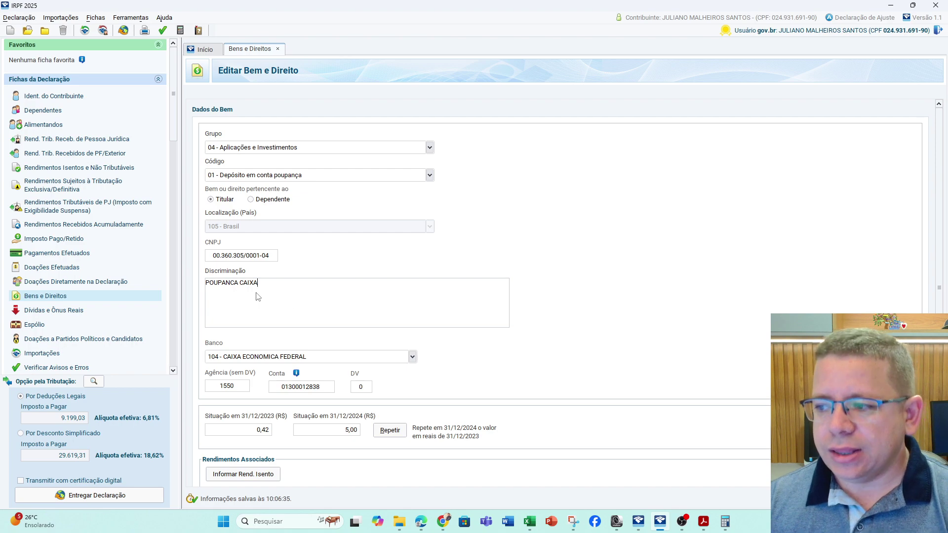
drag(258, 296, 190, 277)
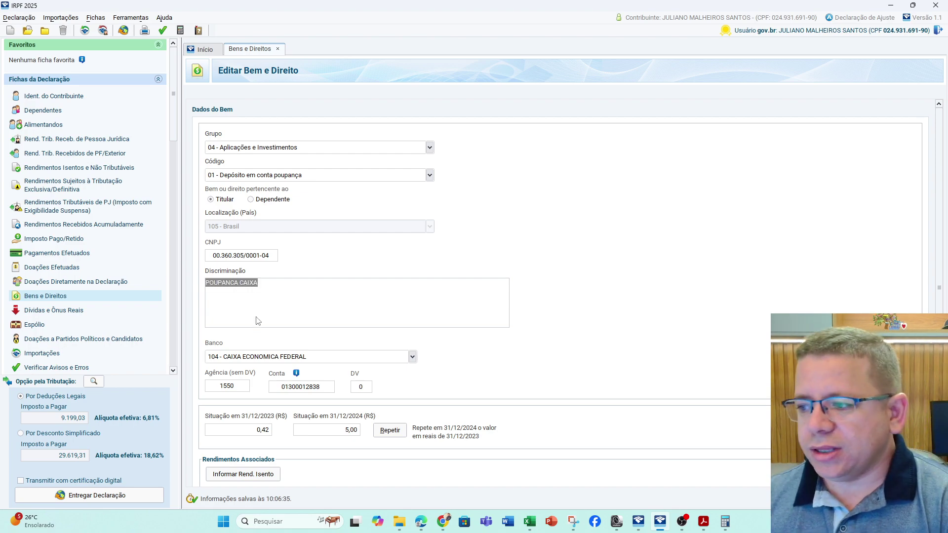
click(324, 434)
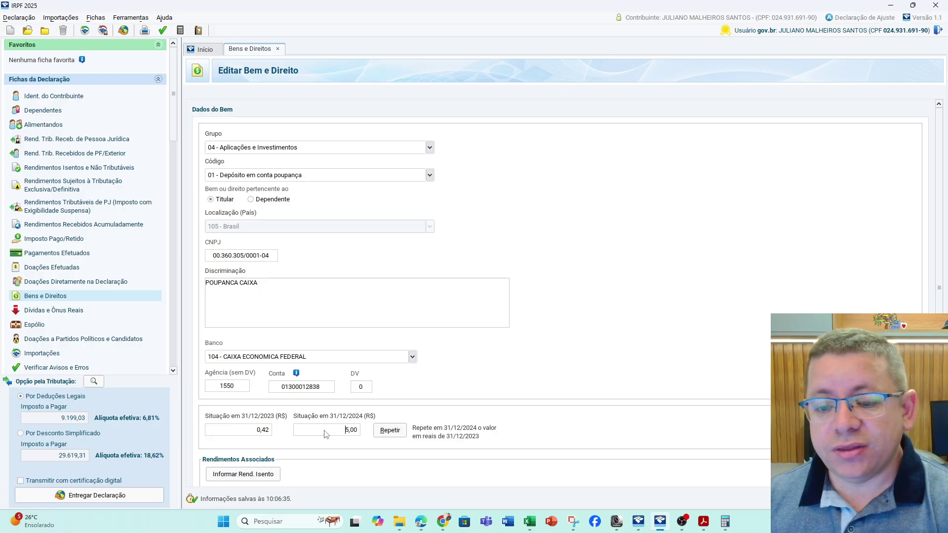
click(235, 477)
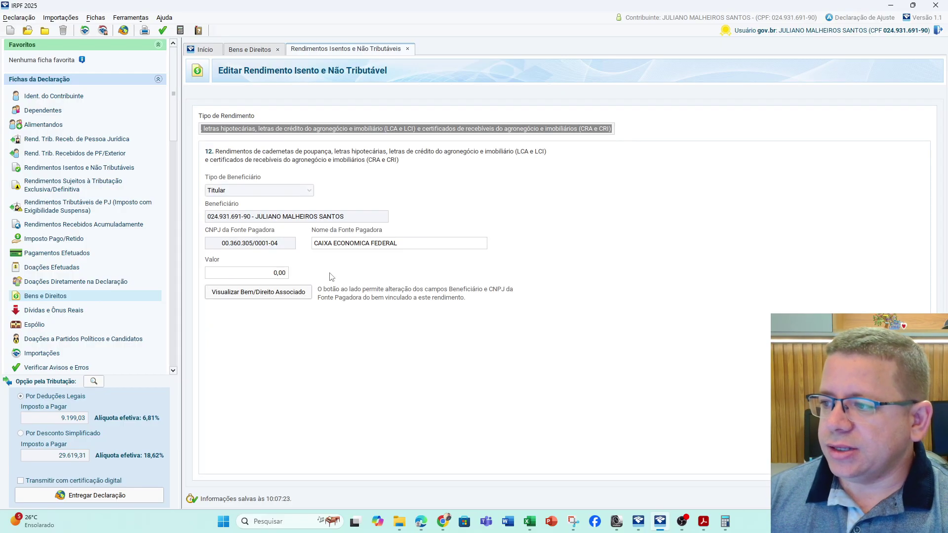
click(286, 293)
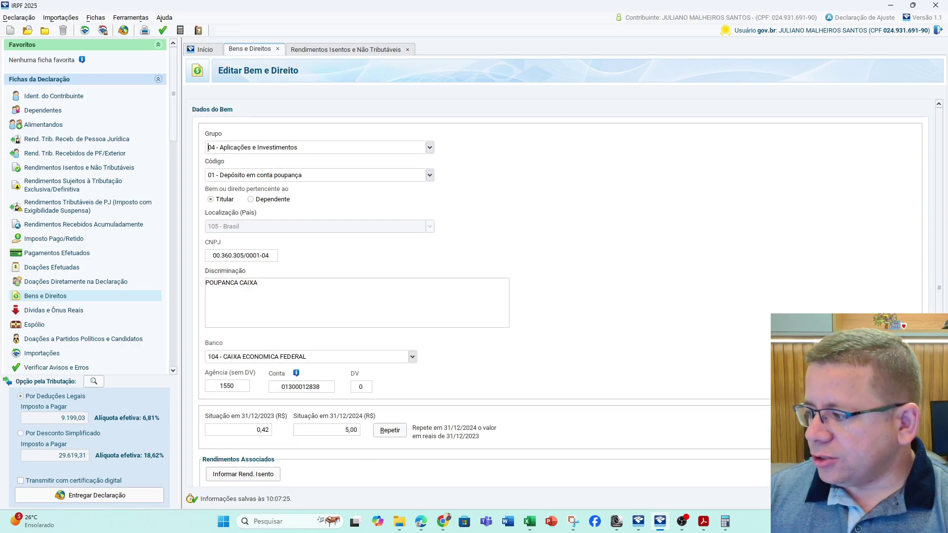
key(Return)
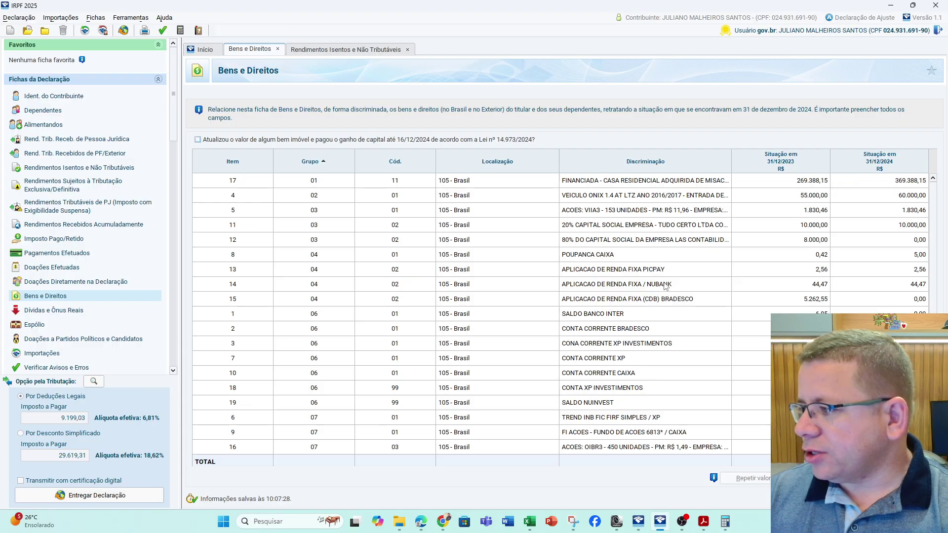
Open the APLICACAO DE RENDA FIXA / NUBANK asset, check its CNPJ and 2024 balance, and view its associated exclusively taxed income record
double_click(683, 292)
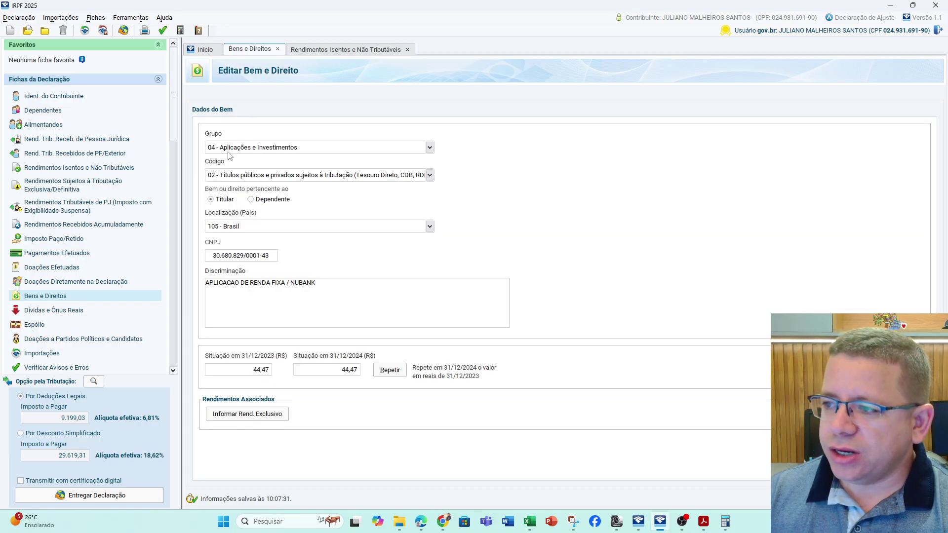
click(227, 259)
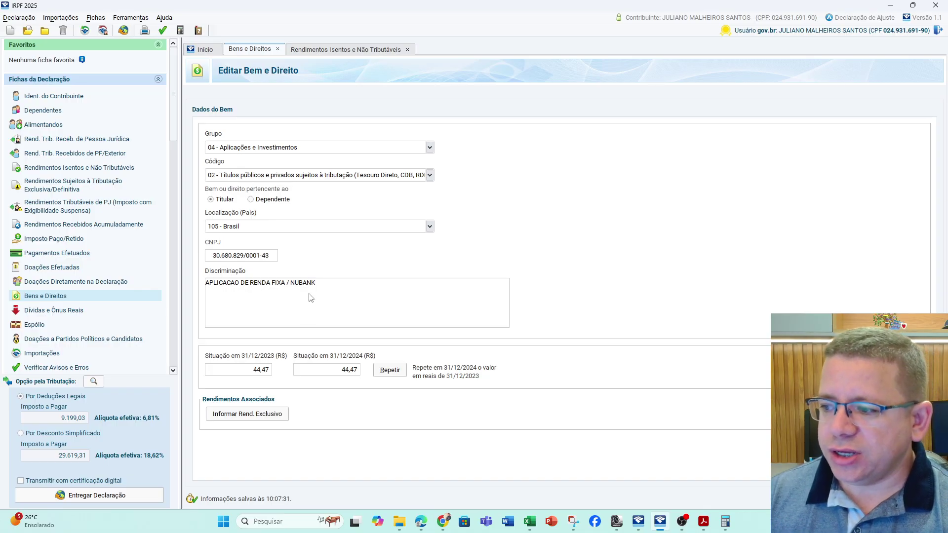
click(345, 374)
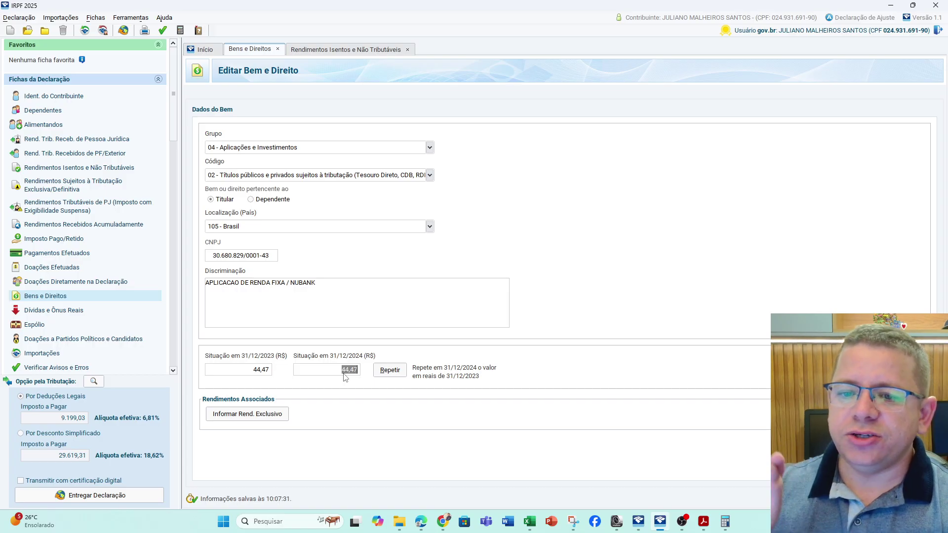
click(279, 414)
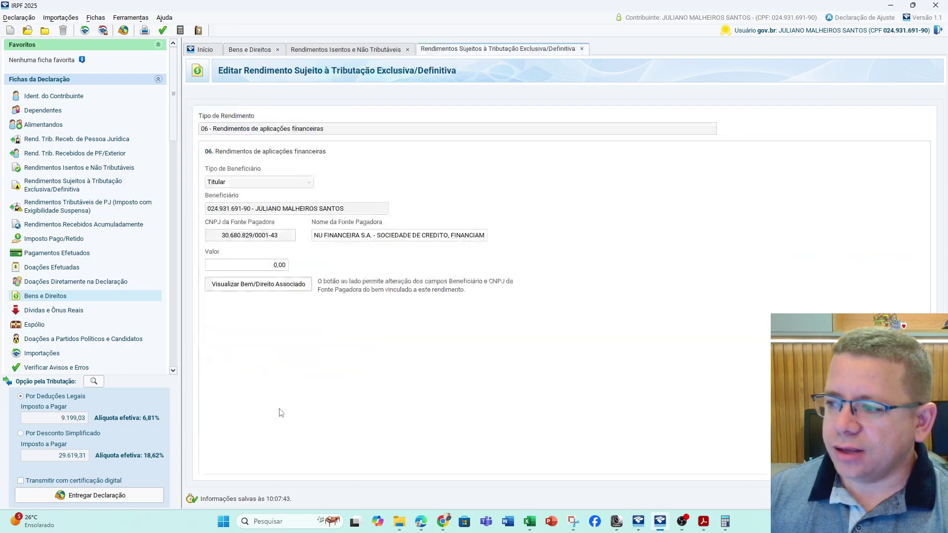
Set the Nubank exclusively taxed income value to 0,50, view its associated asset, and return to the asset list
click(283, 269)
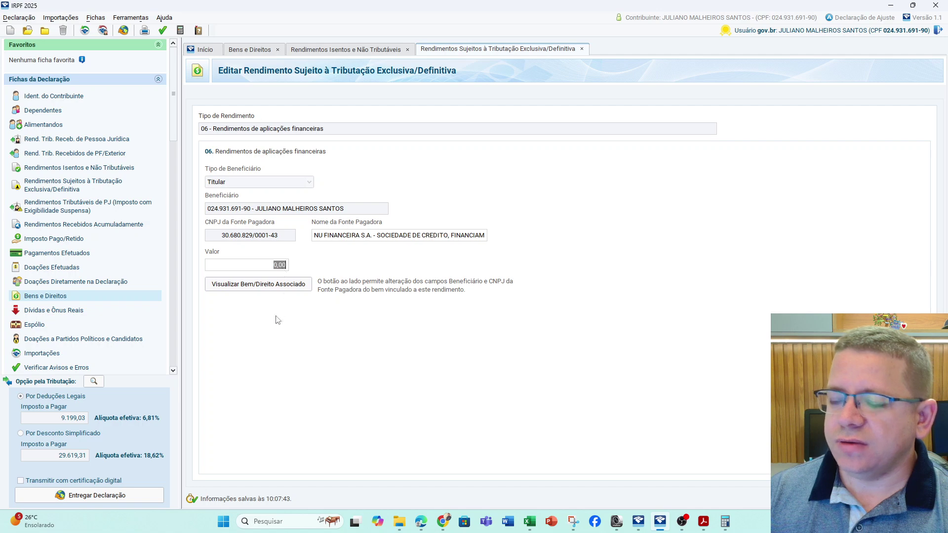
text(50)
key(Tab)
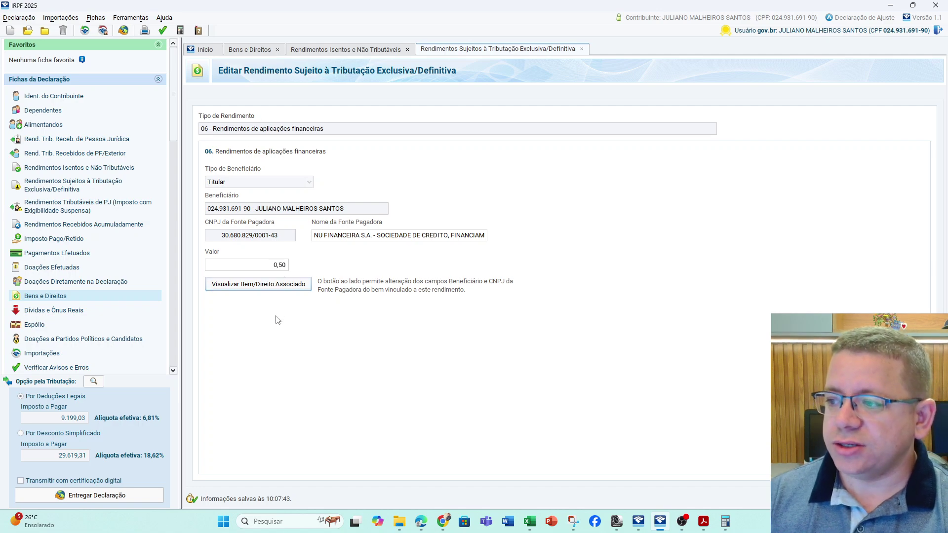
click(277, 285)
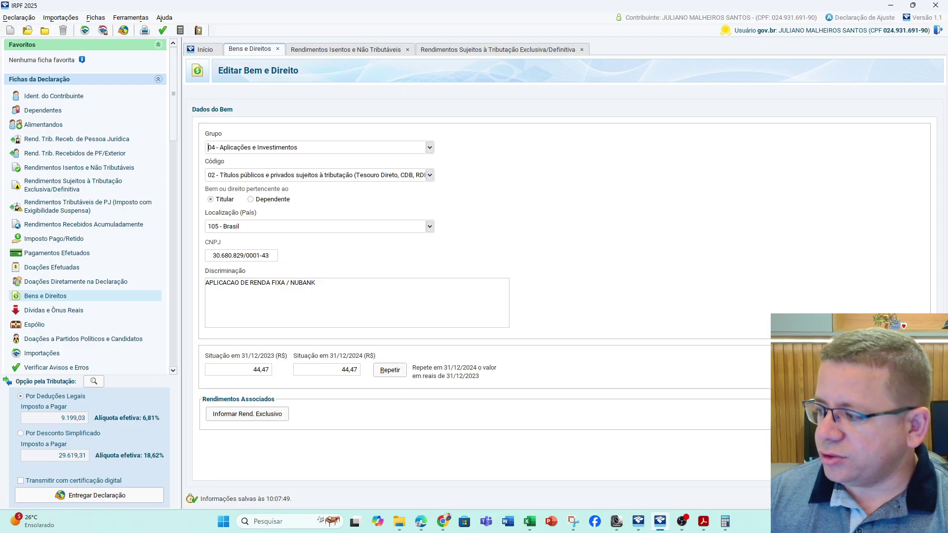
key(Escape)
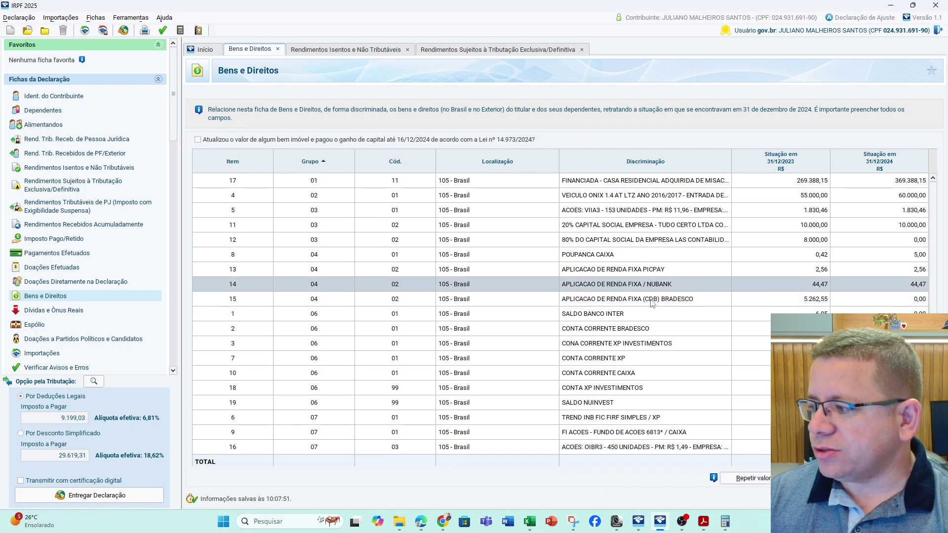
Review the description and balances of the FI ACOES - FUNDO DE ACOES 6813* / CAIXA asset and return to the asset list
click(654, 313)
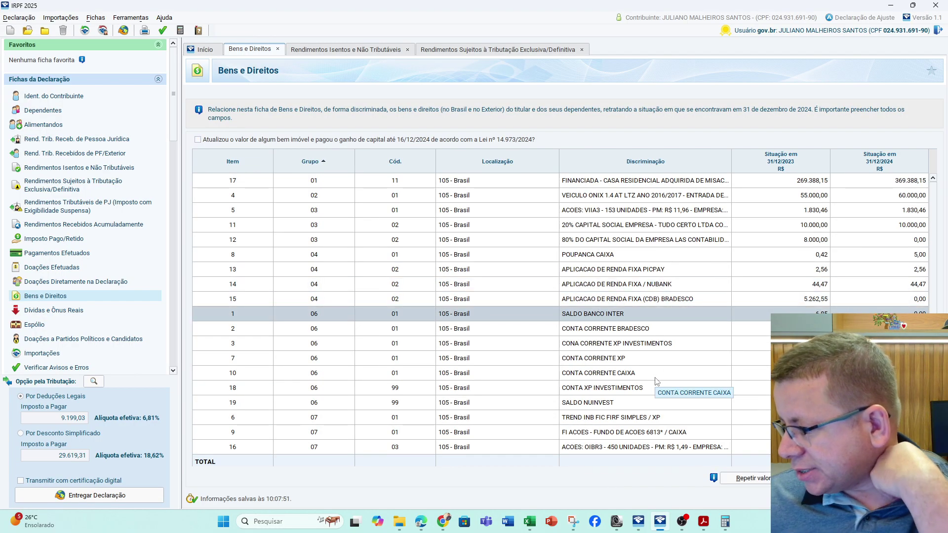
scroll(656, 430, down, 1)
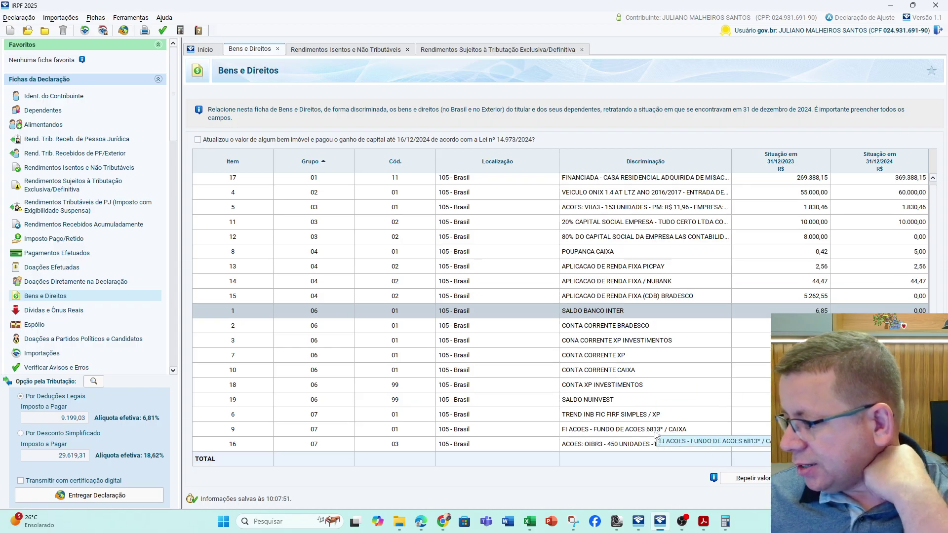
double_click(656, 431)
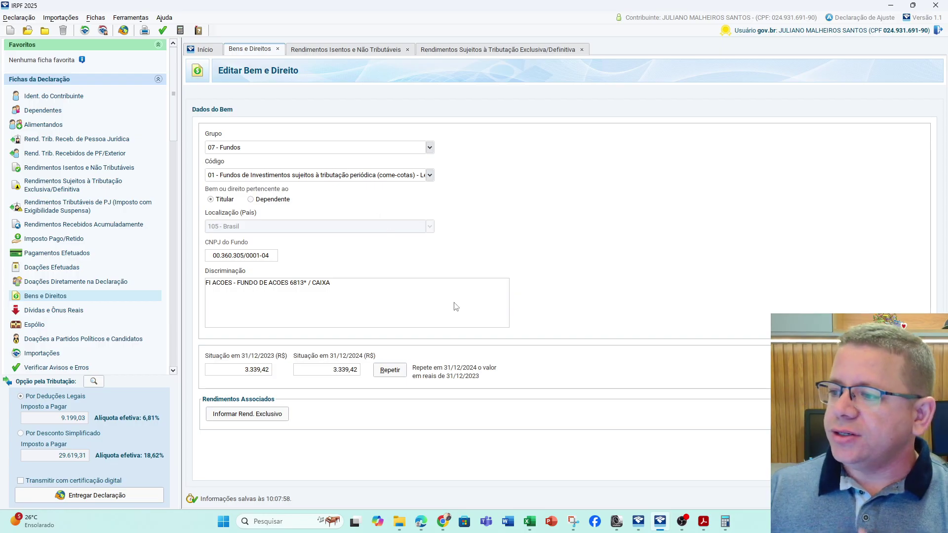
drag(351, 285, 201, 276)
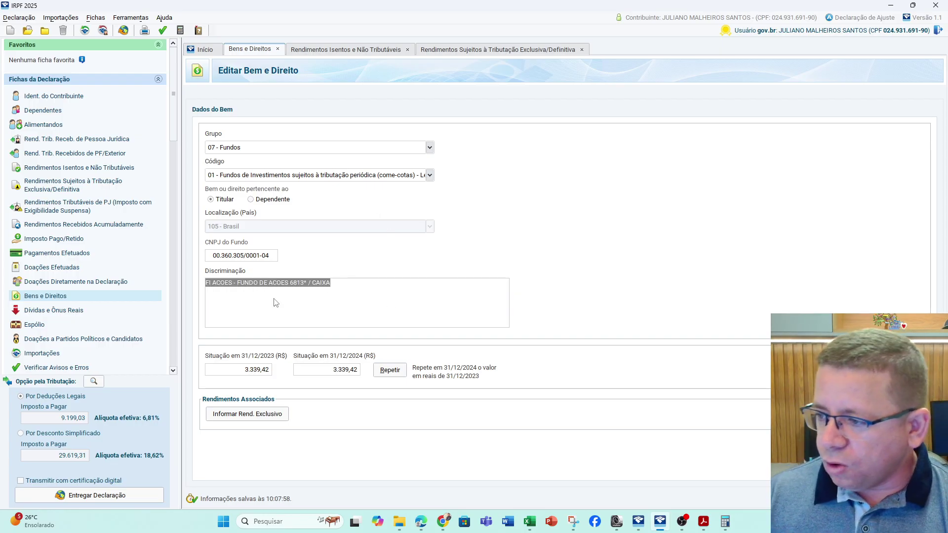
click(888, 498)
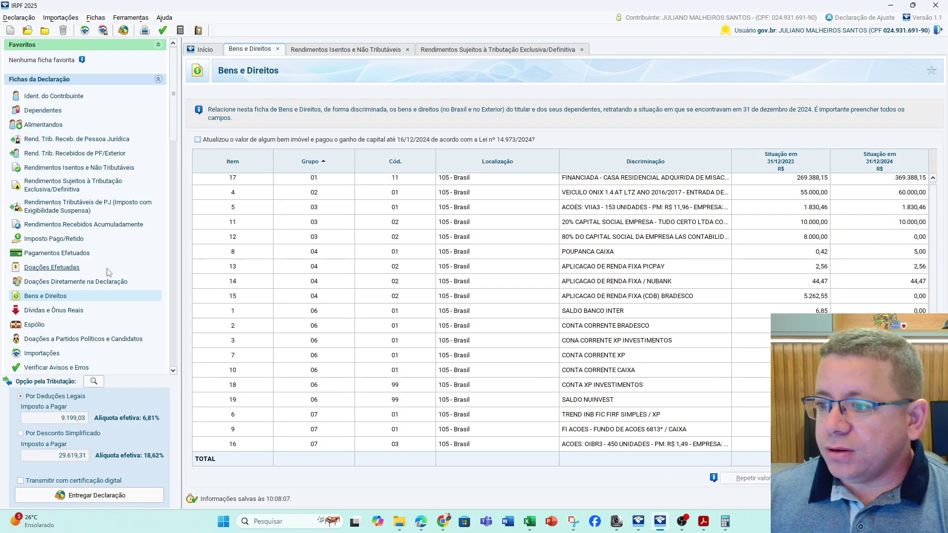
Open the Nubank debt under Dívidas e Ônus Reais and check its code options, trying 16 and restoring 11 - Estabelecimento bancário comercial
click(54, 312)
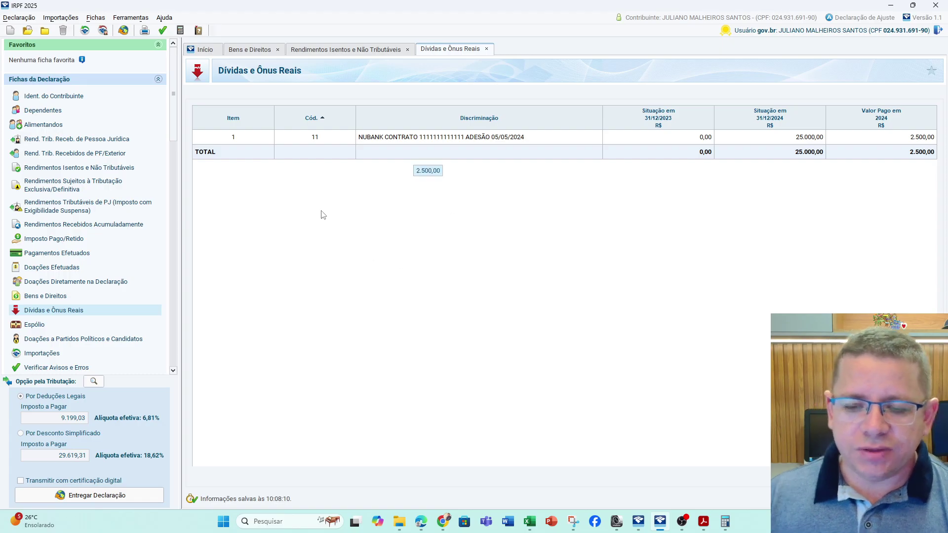
double_click(459, 139)
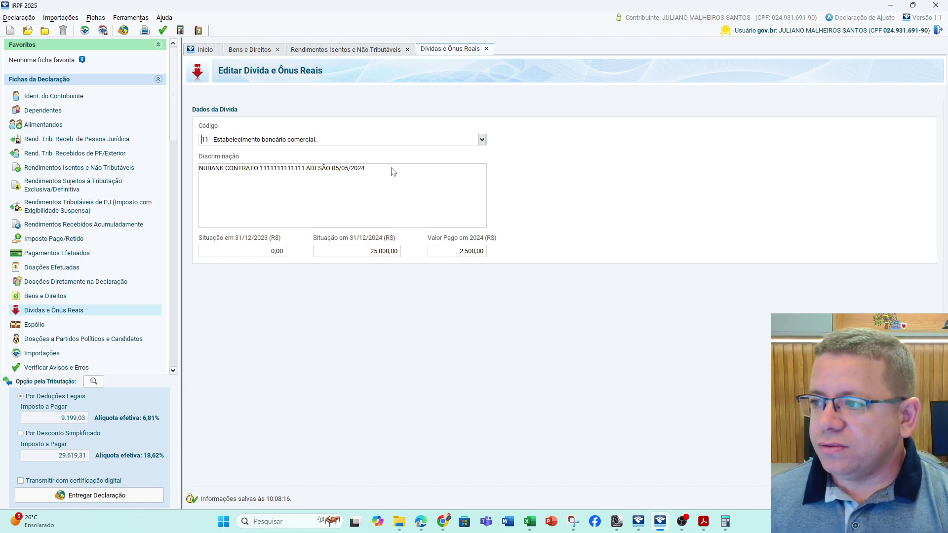
click(482, 140)
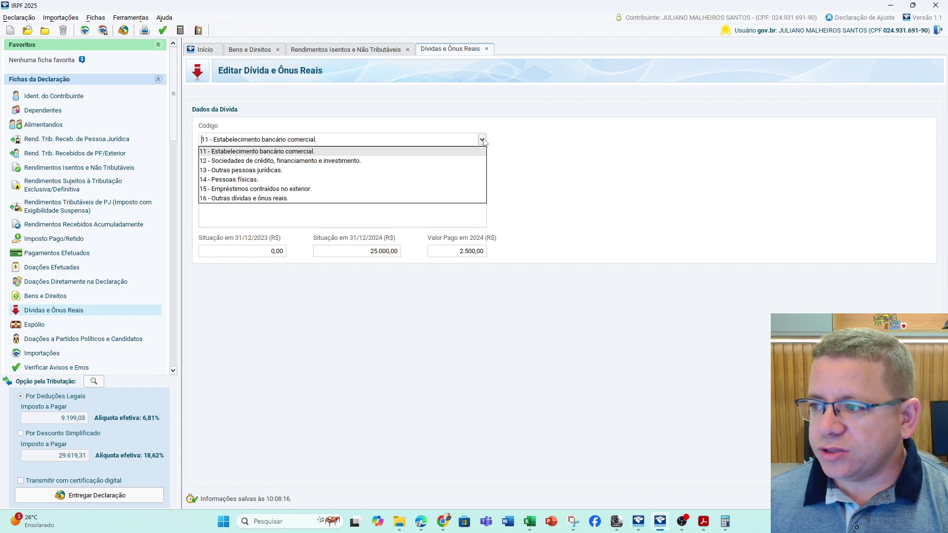
click(284, 200)
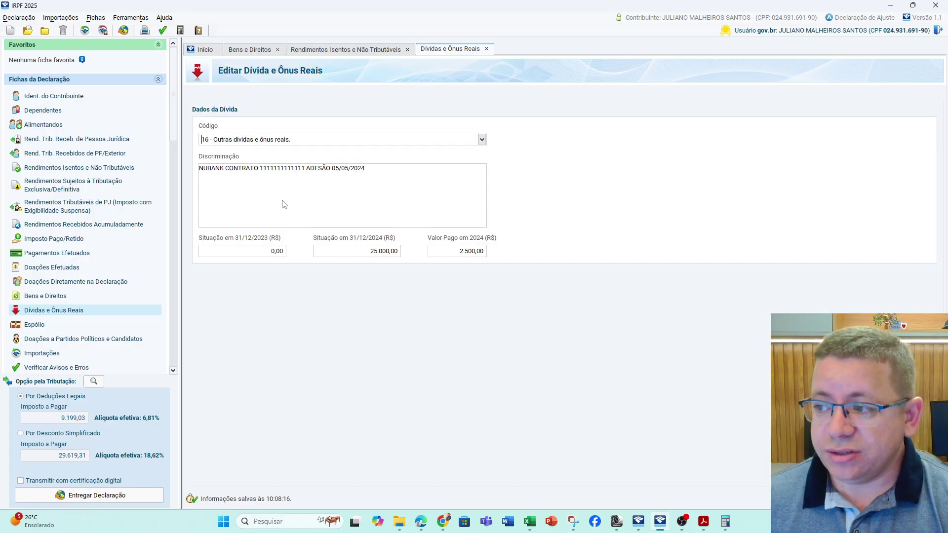
click(481, 140)
click(392, 152)
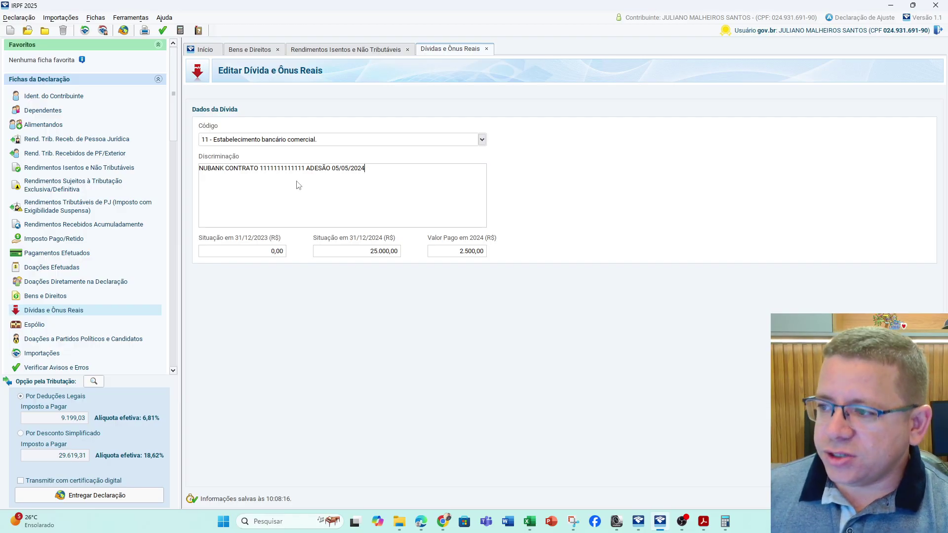
Check the Nubank debt's description and balances, and return to the debt list
drag(299, 185, 212, 153)
click(400, 185)
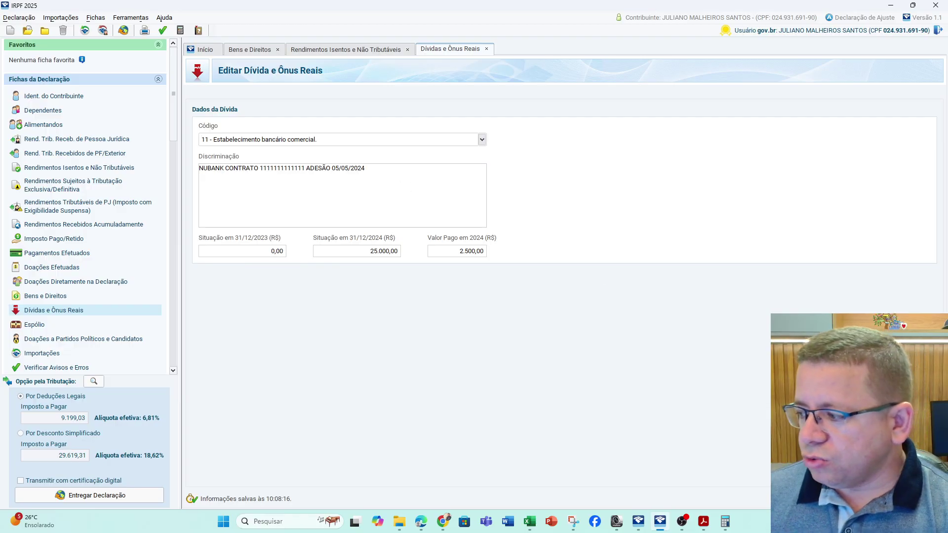
click(864, 473)
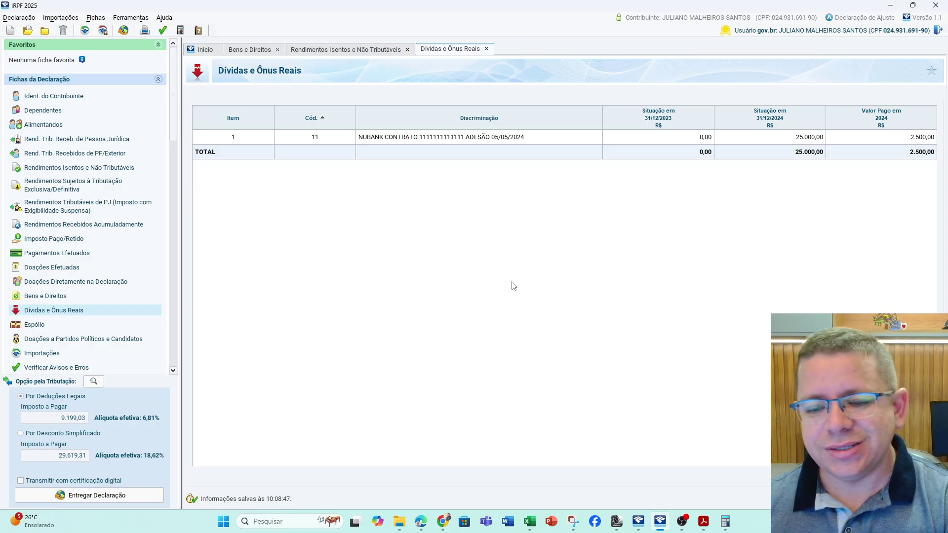
View the Espólio form and the Doações a Partidos Políticos e Candidatos form
scroll(55, 326, down, 2)
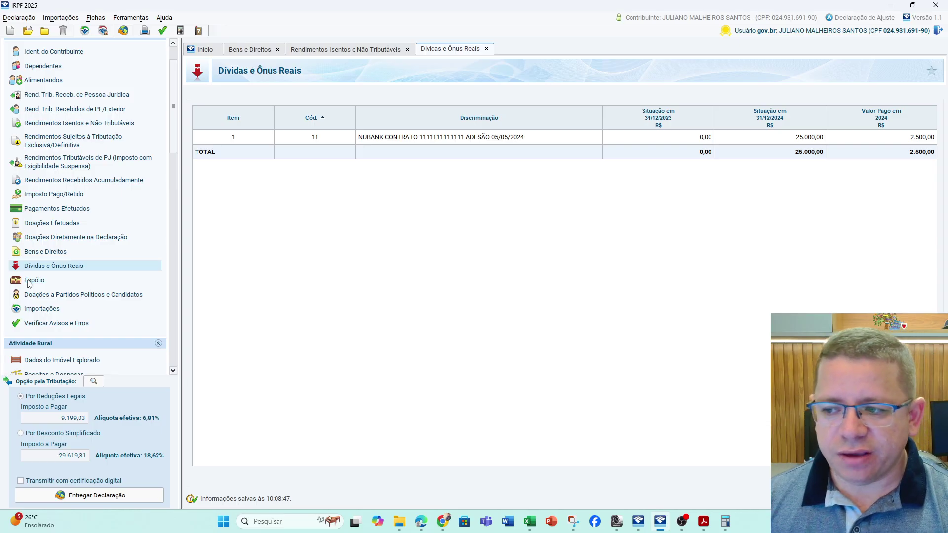
click(31, 280)
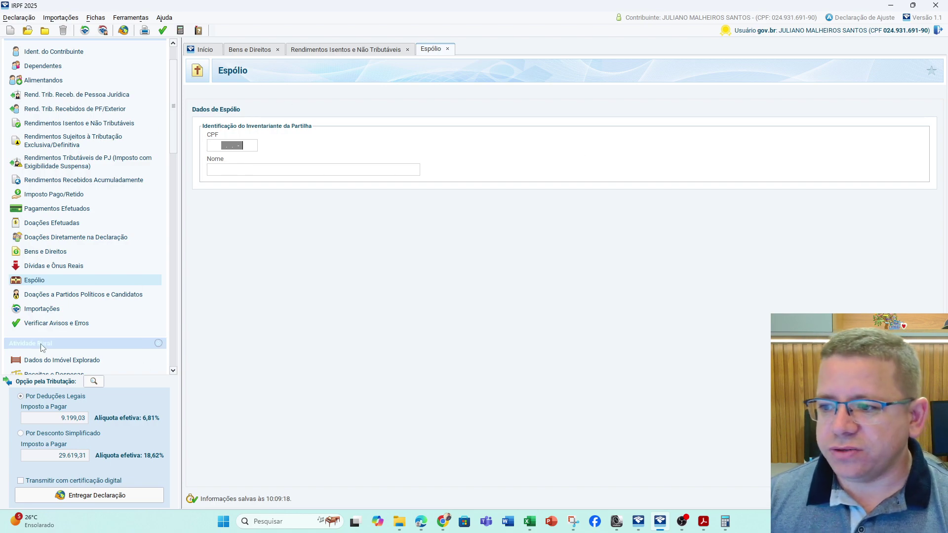
click(73, 295)
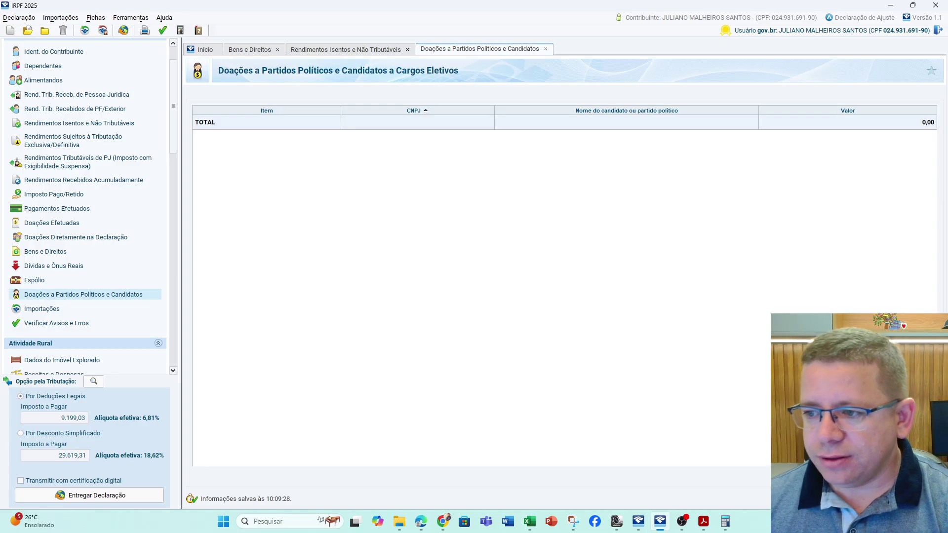
Open the rural property in Dados do Imóvel Explorado and set its activity code to 11 - Pecuária
scroll(45, 327, down, 3)
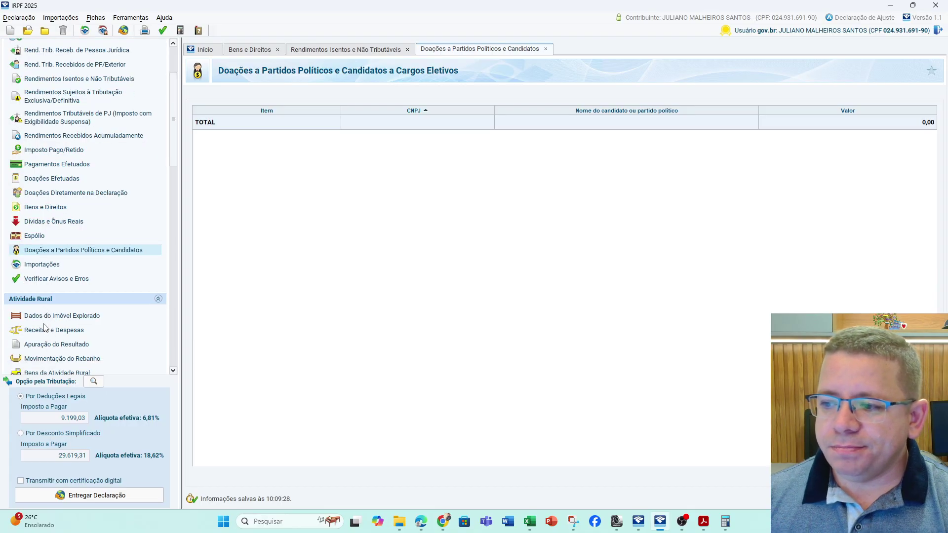
scroll(54, 219, down, 2)
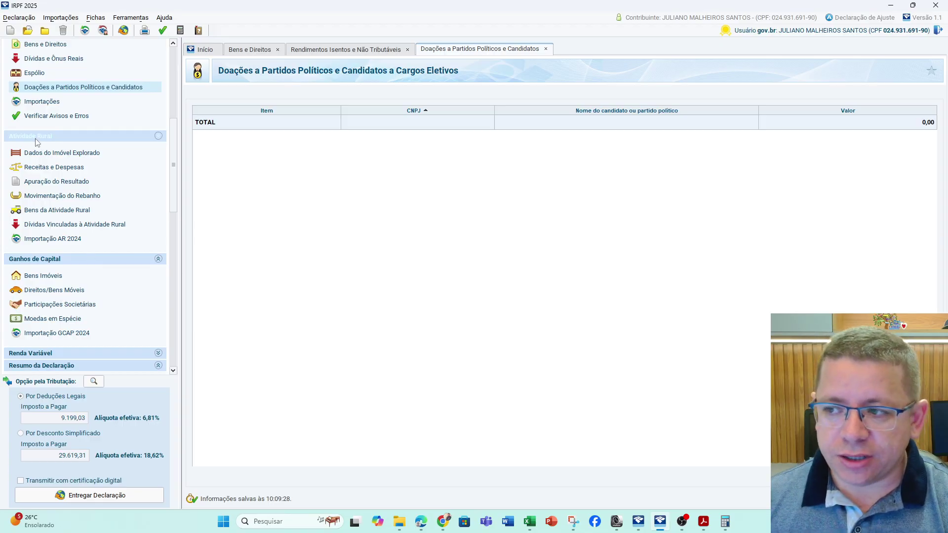
click(43, 156)
double_click(451, 206)
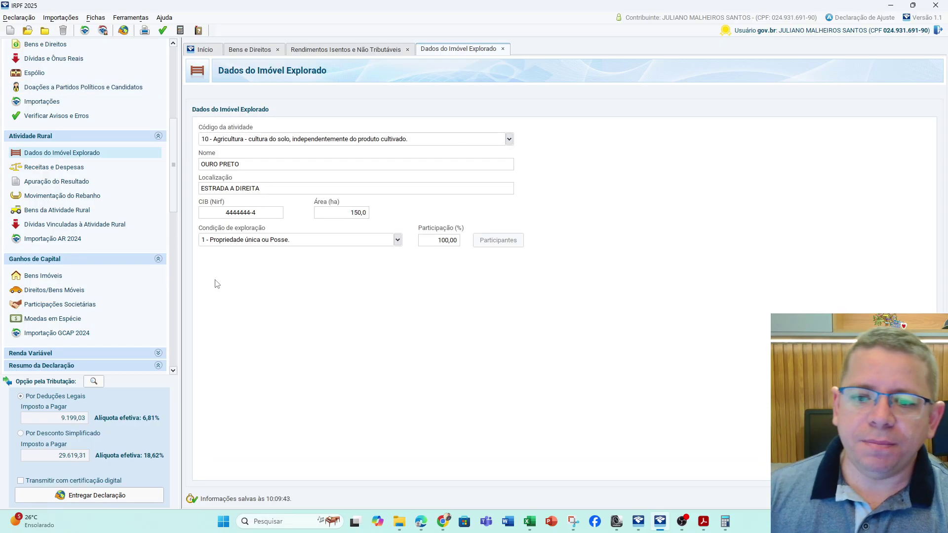
click(509, 139)
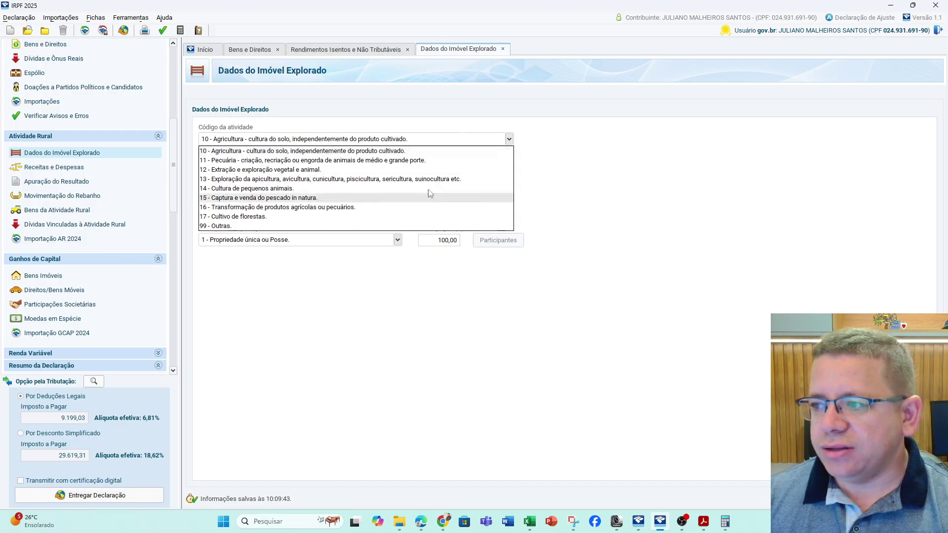
click(270, 160)
Check the rural property's name, location and CIB (Nirf) fields
click(269, 167)
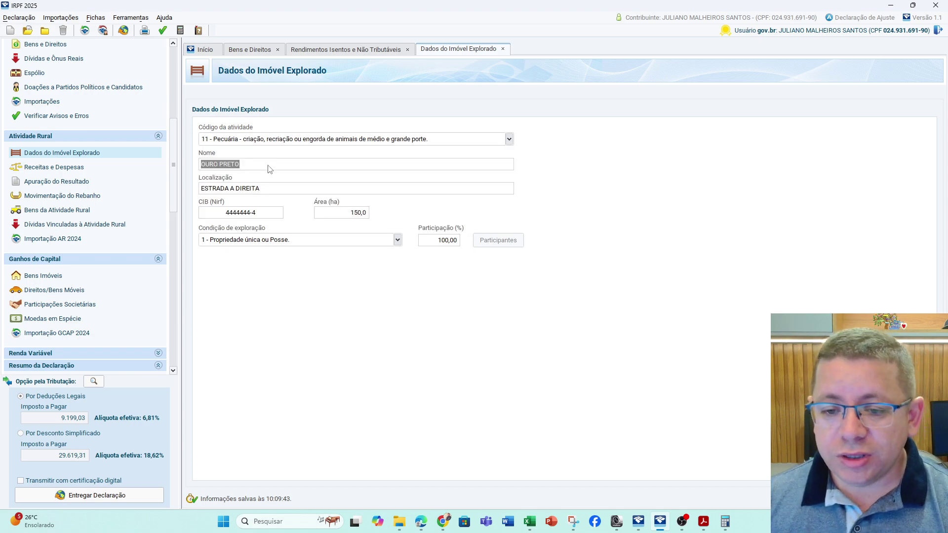
click(261, 188)
click(257, 215)
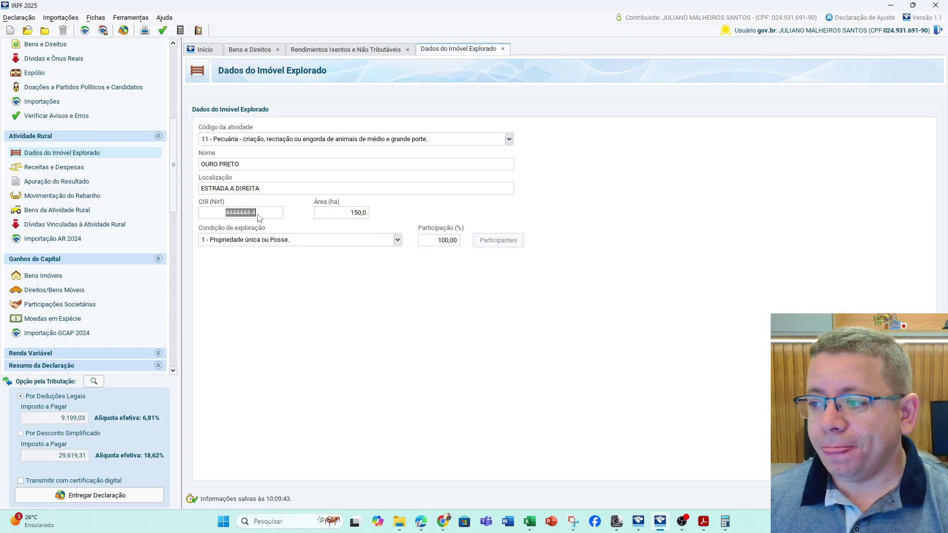
click(247, 215)
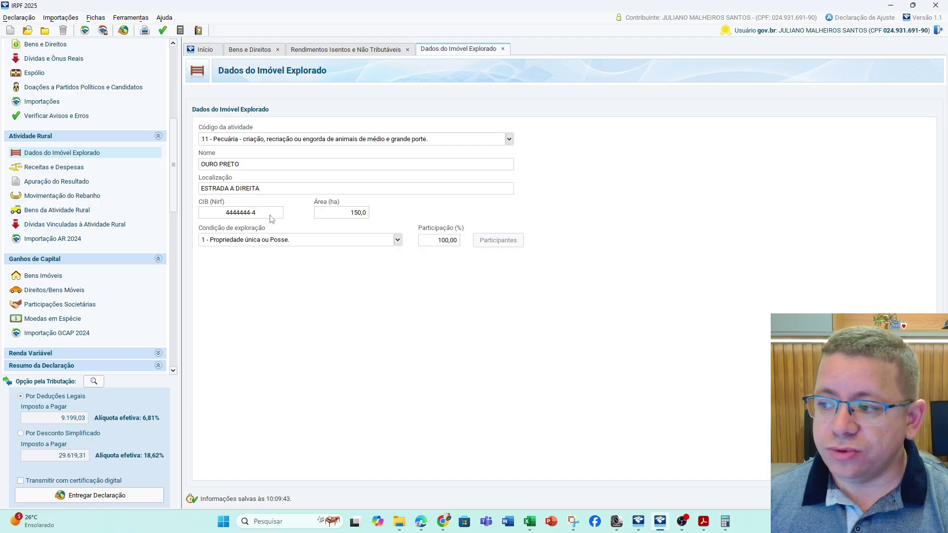
key(shift+Left)
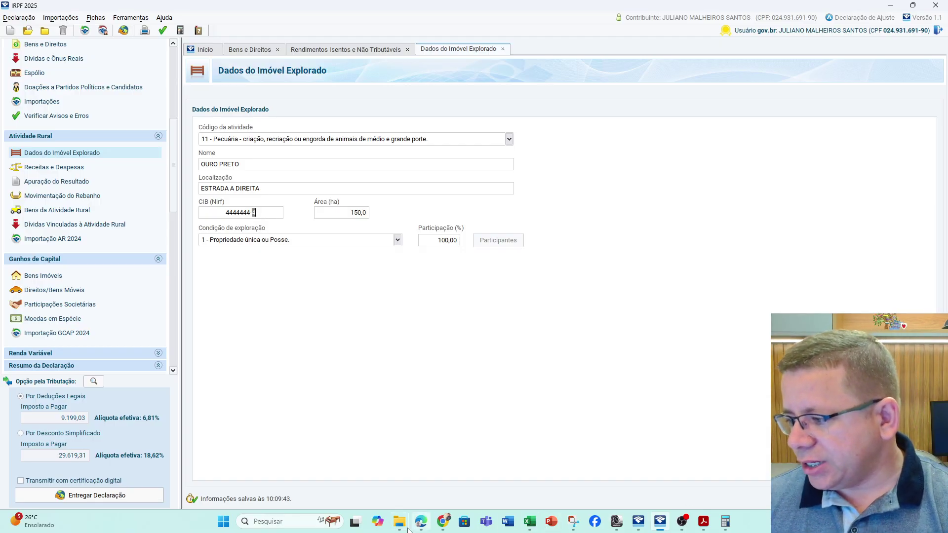
Switch to Chrome, search for CONUSLTA CIB in a new tab, and open the Receita Federal certificate page at its CIB do Imóvel field
mouse_move(405, 530)
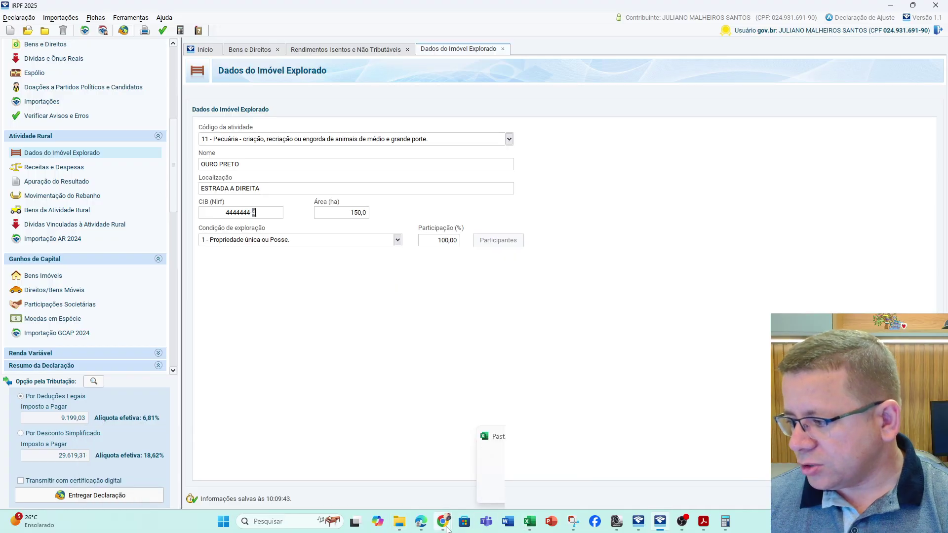
mouse_move(443, 522)
click(602, 469)
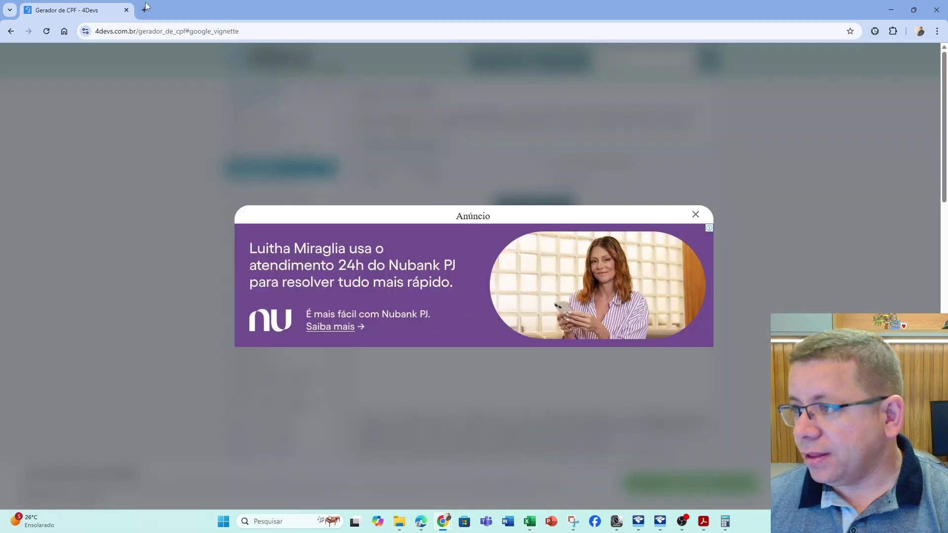
click(144, 9)
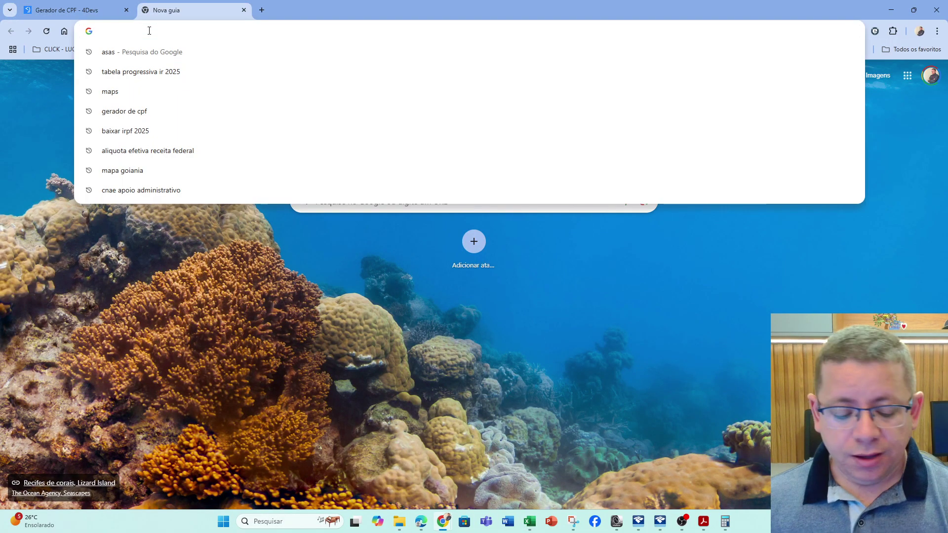
text(CONUSLT)
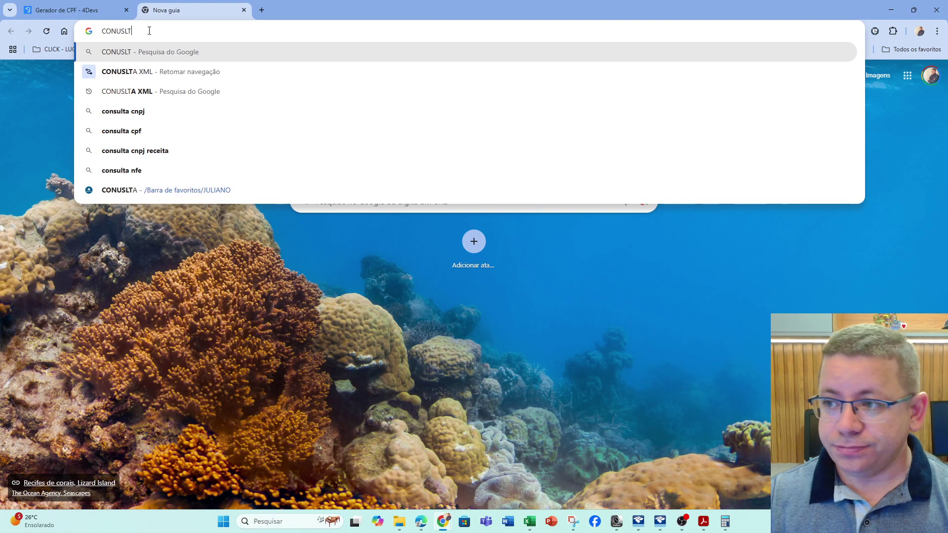
text(A CI)
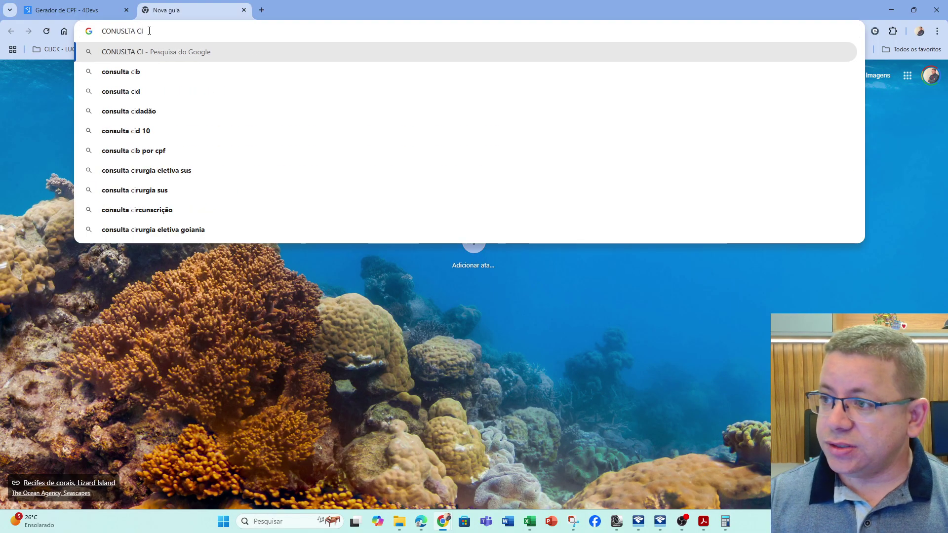
text(B)
key(Return)
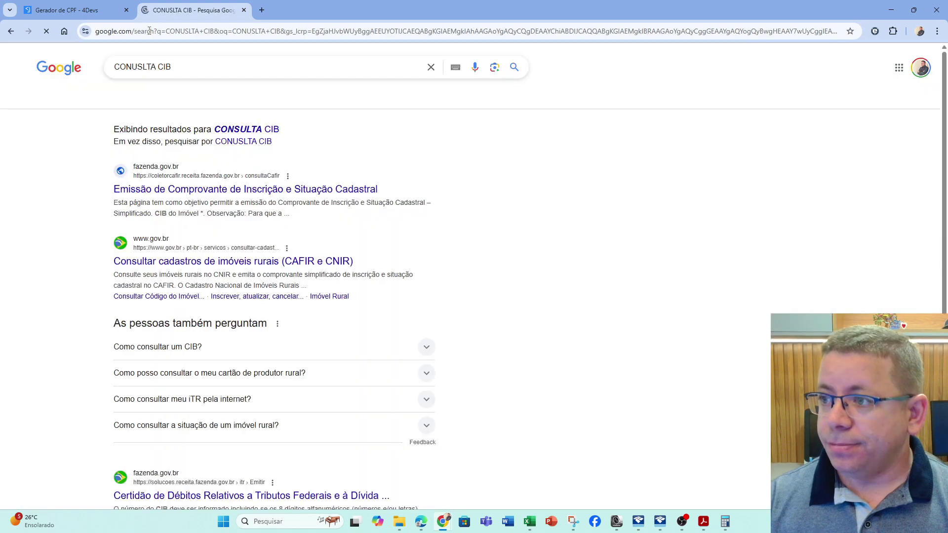
click(197, 190)
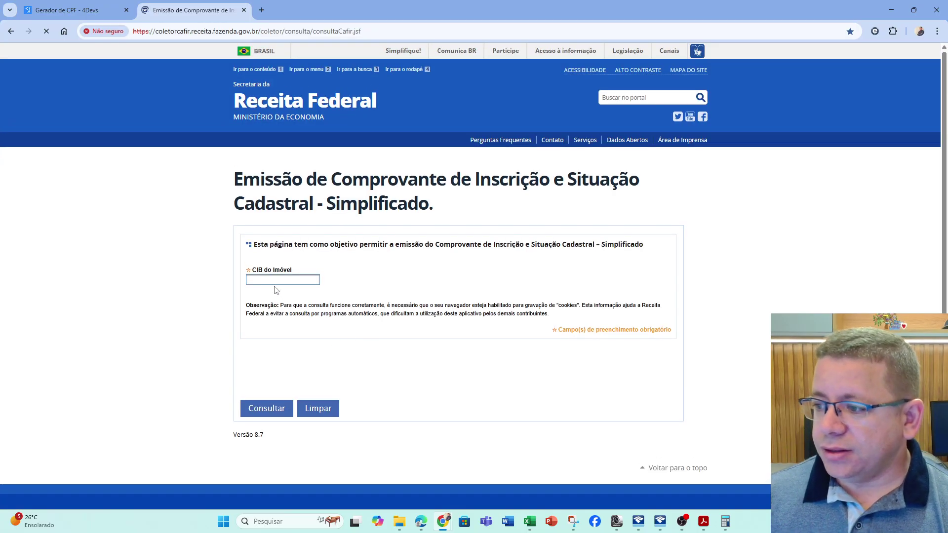
click(265, 281)
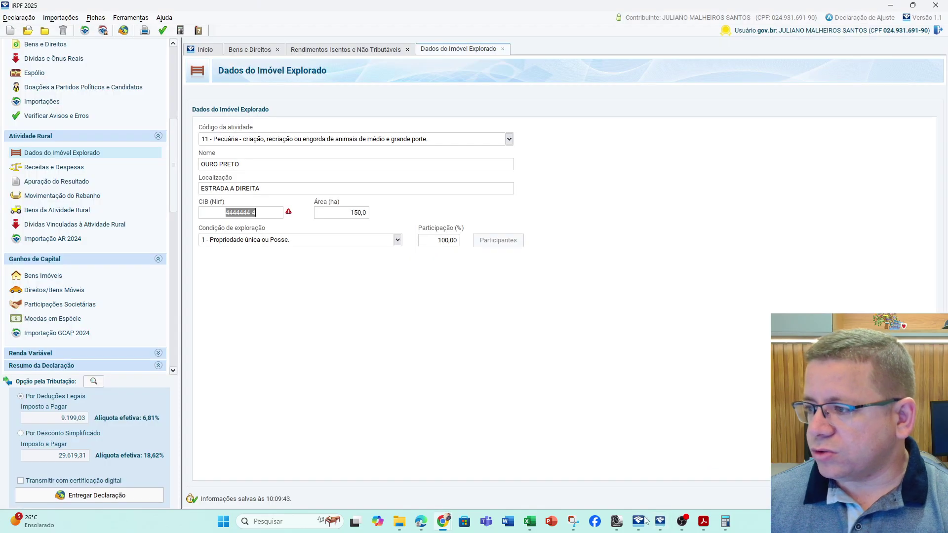
Switch back to IRPF 2025 and set the rural property's Condição de exploração to 4 - Arrendamento
click(660, 521)
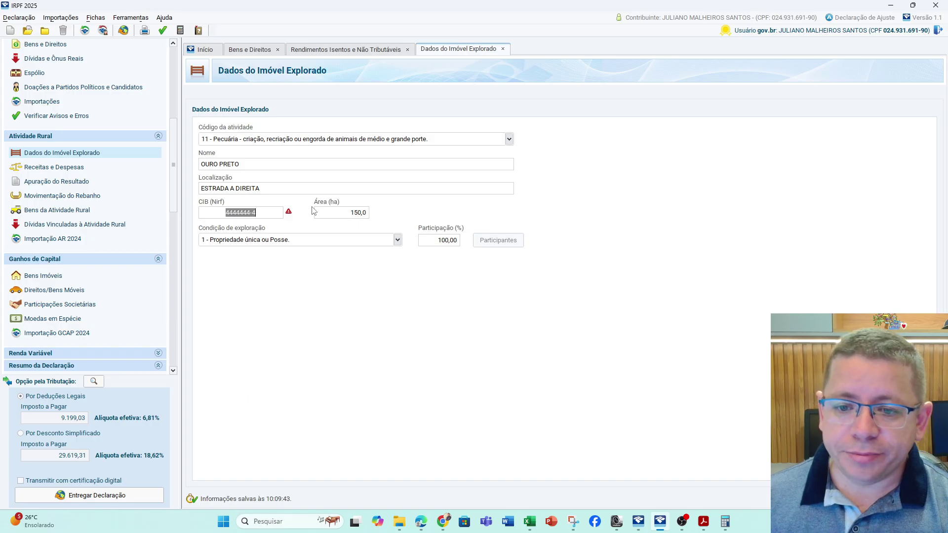
click(397, 240)
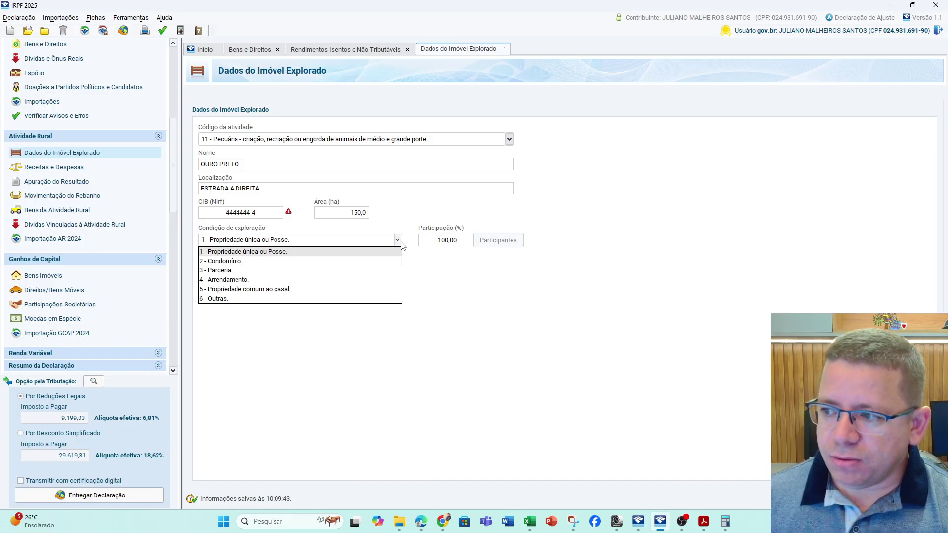
click(368, 280)
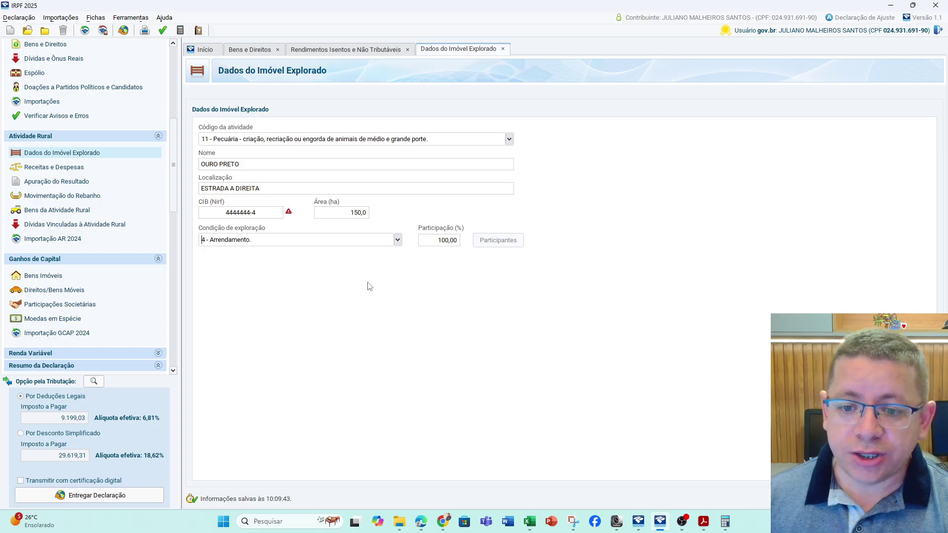
Try the exploration conditions 2 - Condomínio and 5 - Propriedade comum ao casal, and reselect 4 - Arrendamento
click(397, 240)
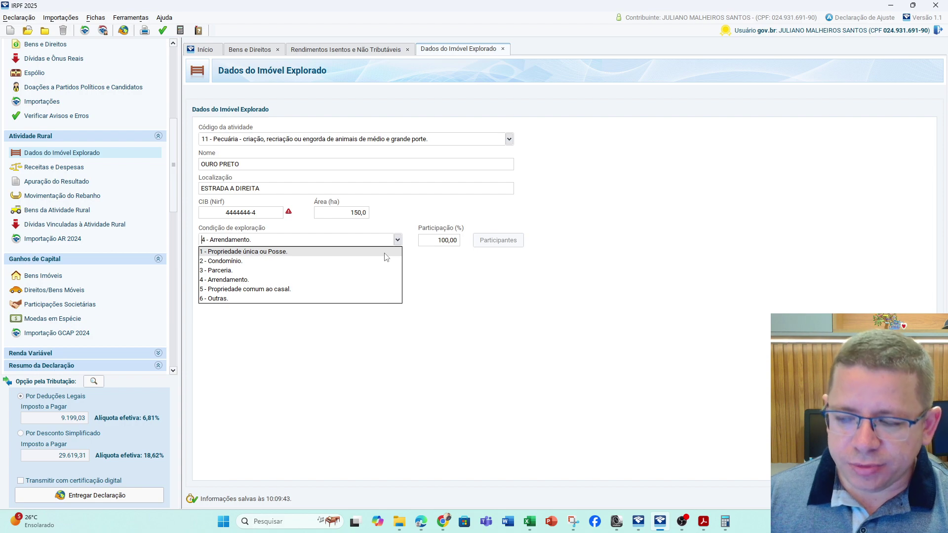
click(343, 262)
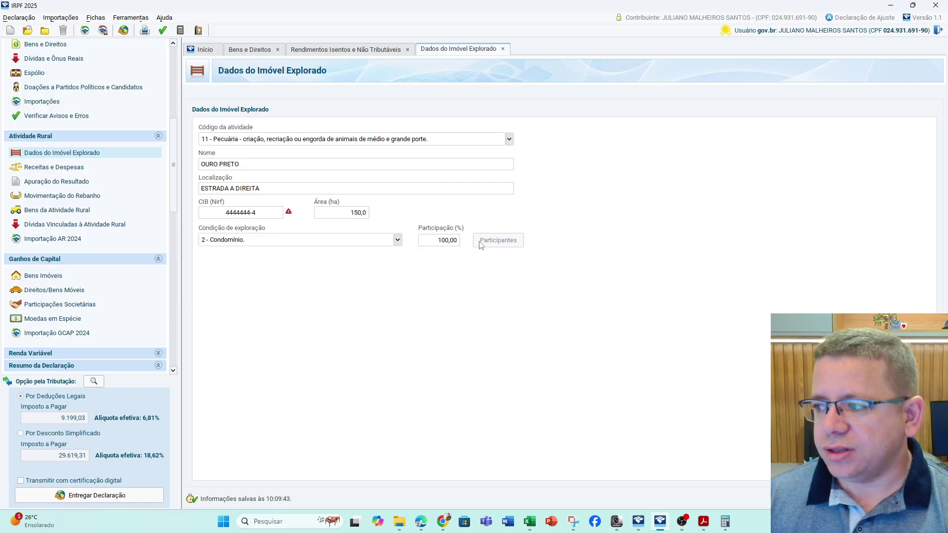
click(397, 240)
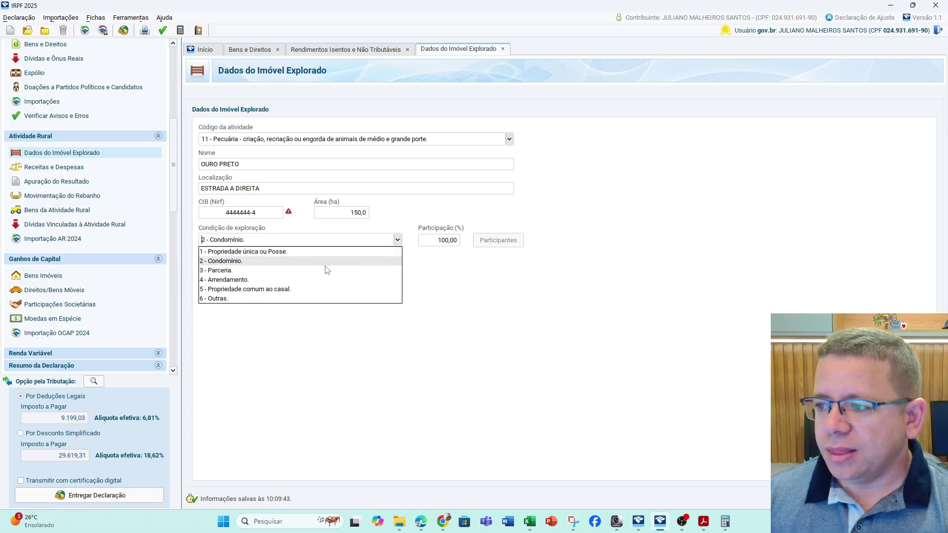
click(287, 290)
key(Tab)
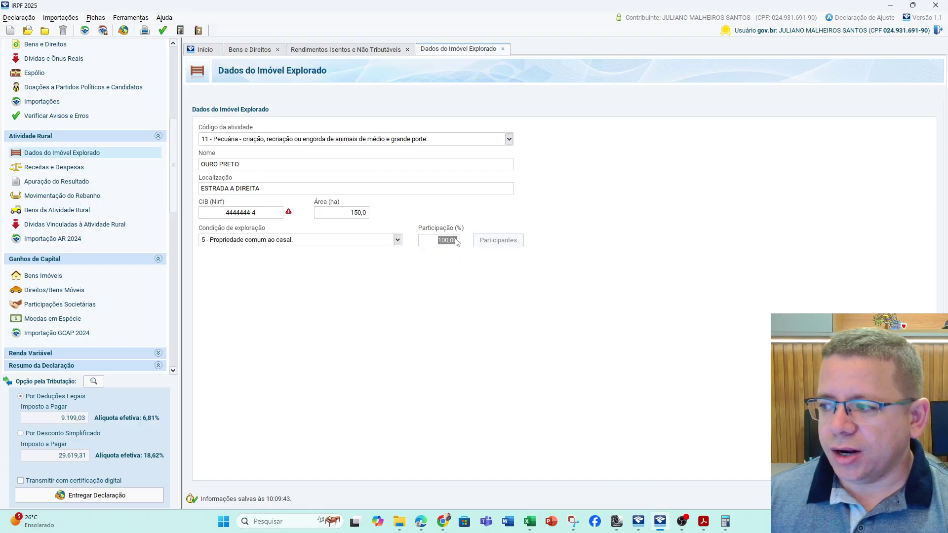
click(396, 240)
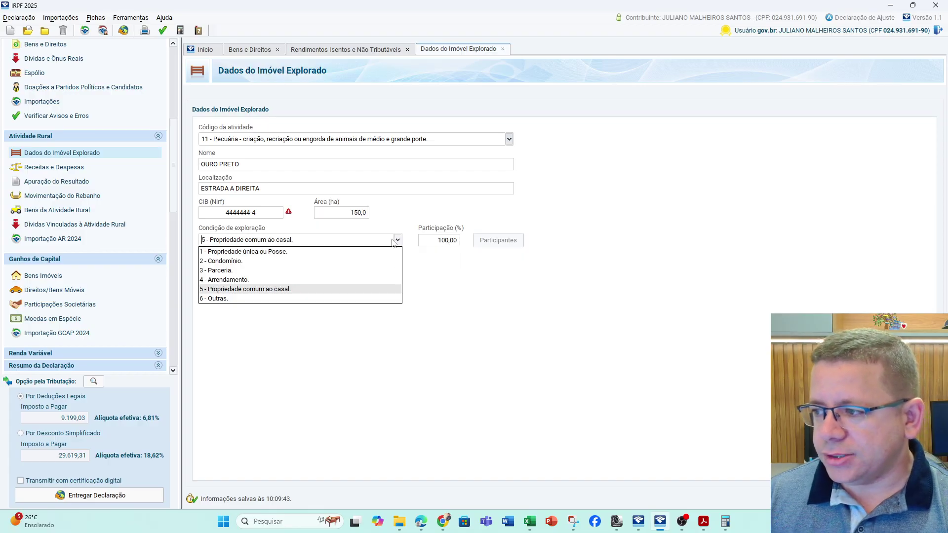
click(343, 277)
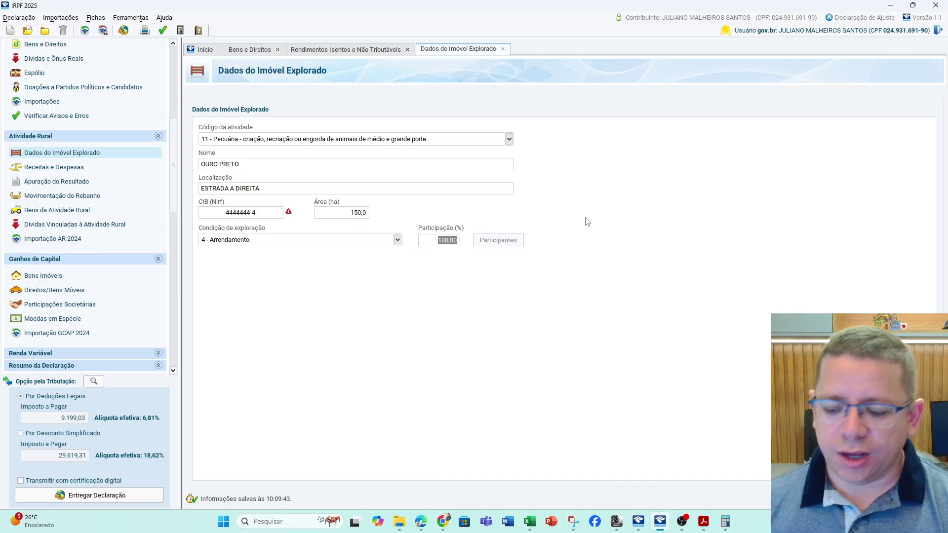
Set the property's Participação to 50% and open a blank participant entry in Participantes, closing it without adding anyone
text(50)
key(Tab)
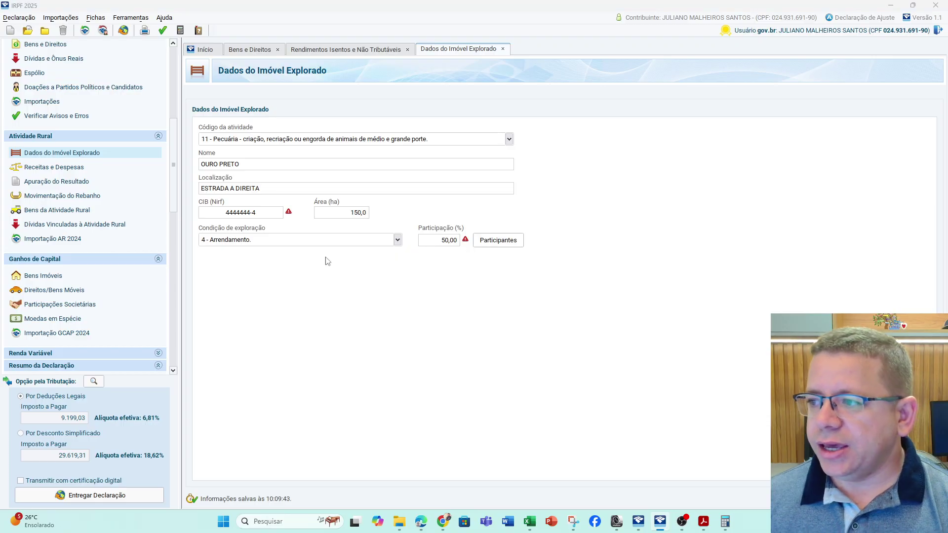
click(498, 239)
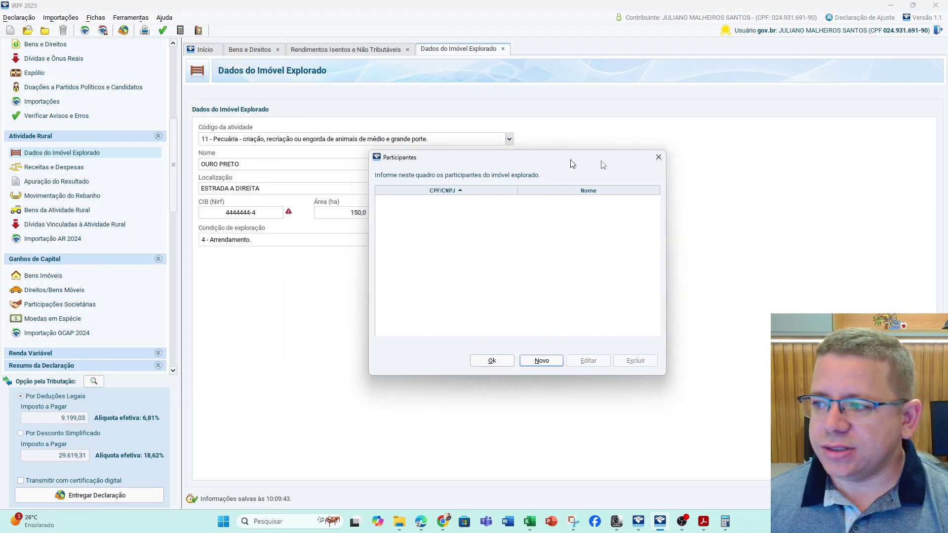
drag(600, 162, 814, 198)
click(755, 394)
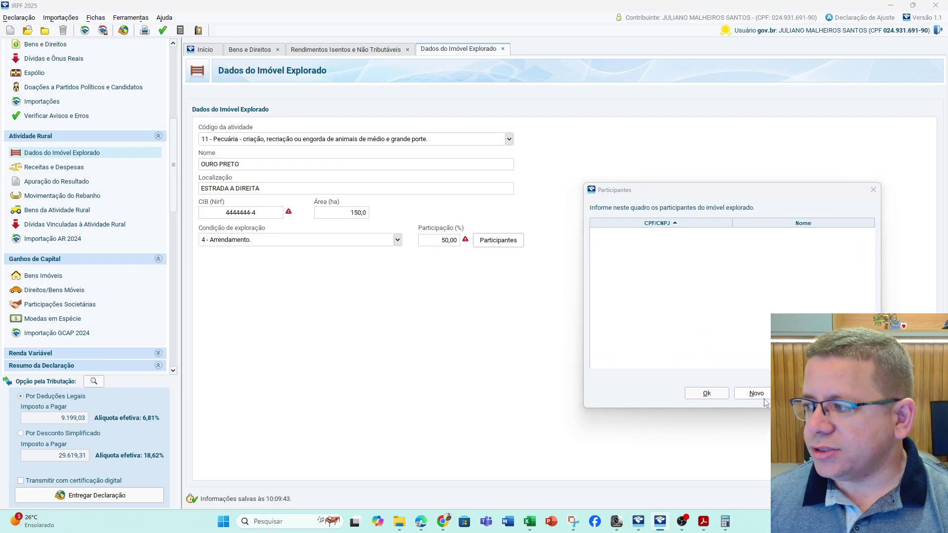
drag(408, 338, 442, 296)
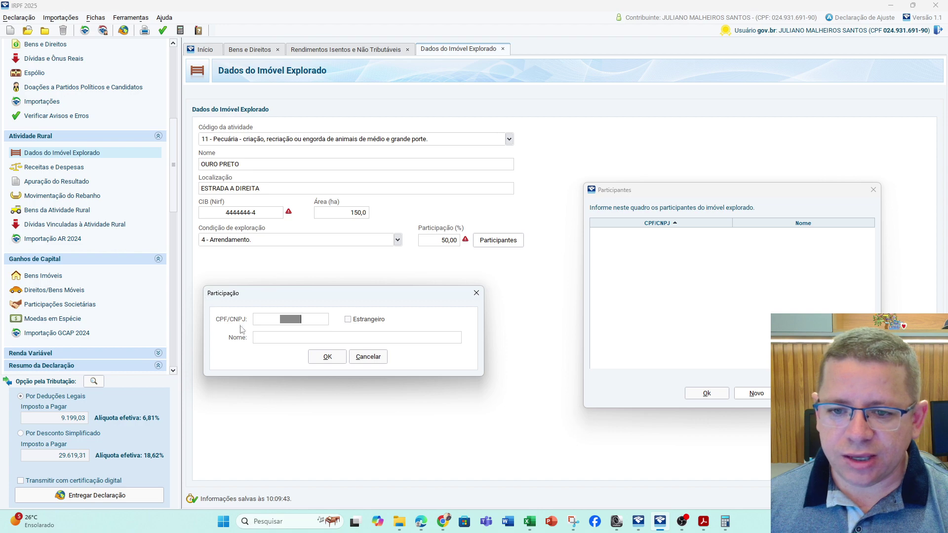
click(365, 358)
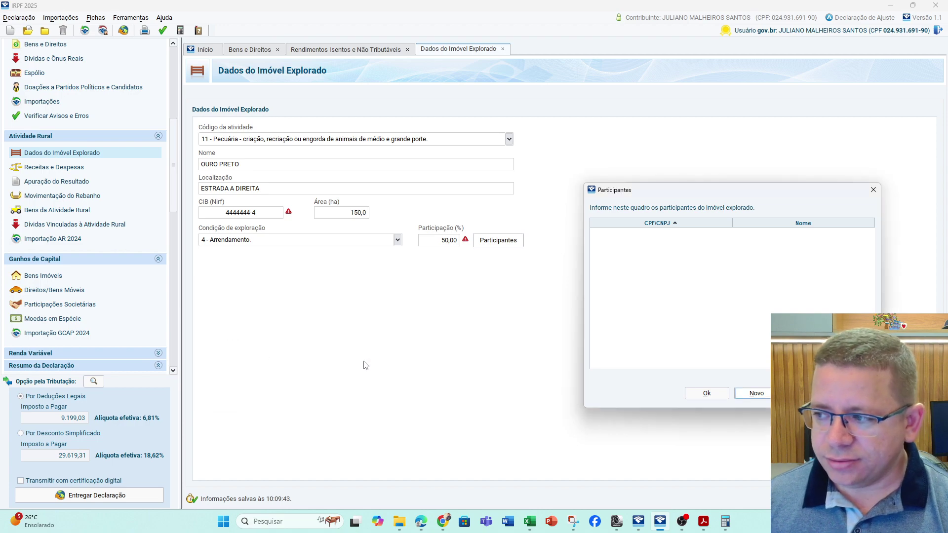
click(872, 190)
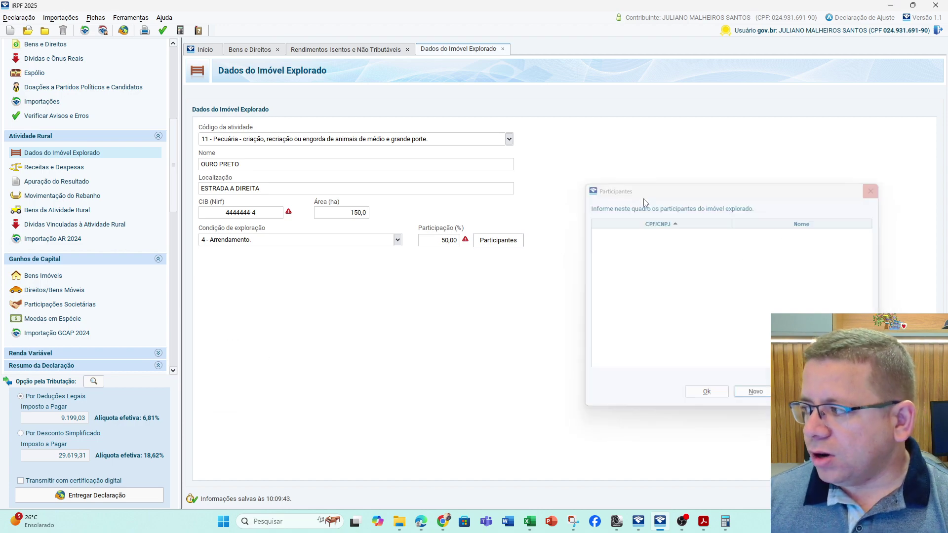
Set the property's Participação to 100% and return to the list of explored properties in Brasil
click(438, 242)
text(100)
key(Tab)
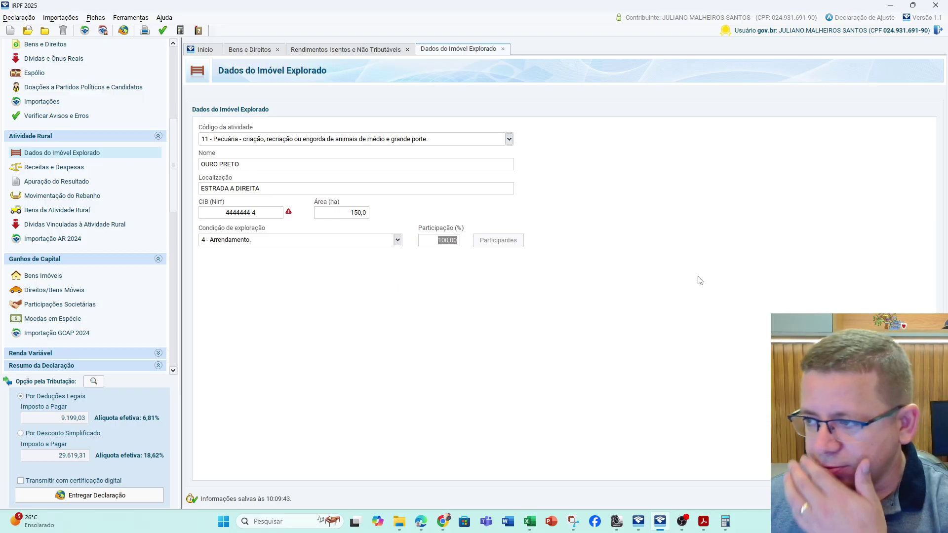
key(Return)
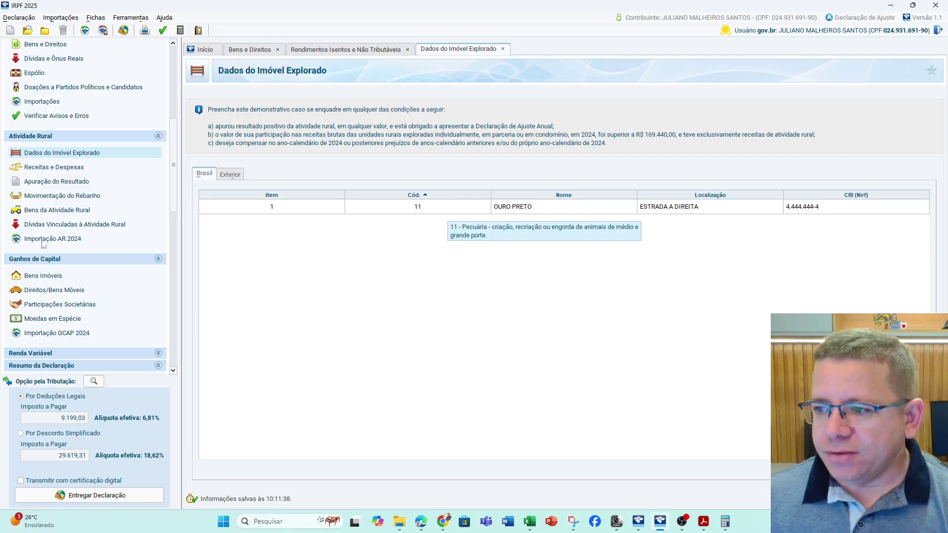
Open the rural Receitas e Despesas form for Brasil and decline the repeated-digits confirmation for January's Receita bruta
click(43, 168)
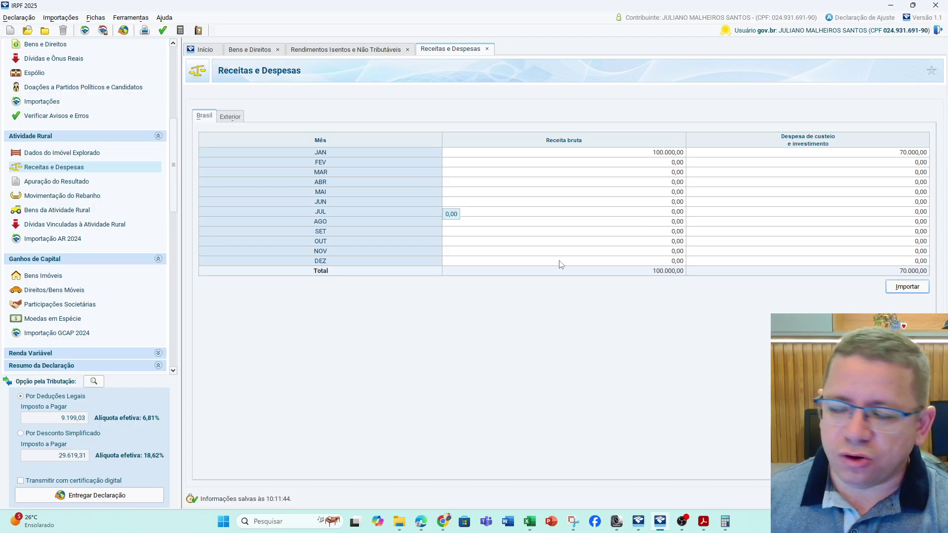
click(680, 153)
click(679, 163)
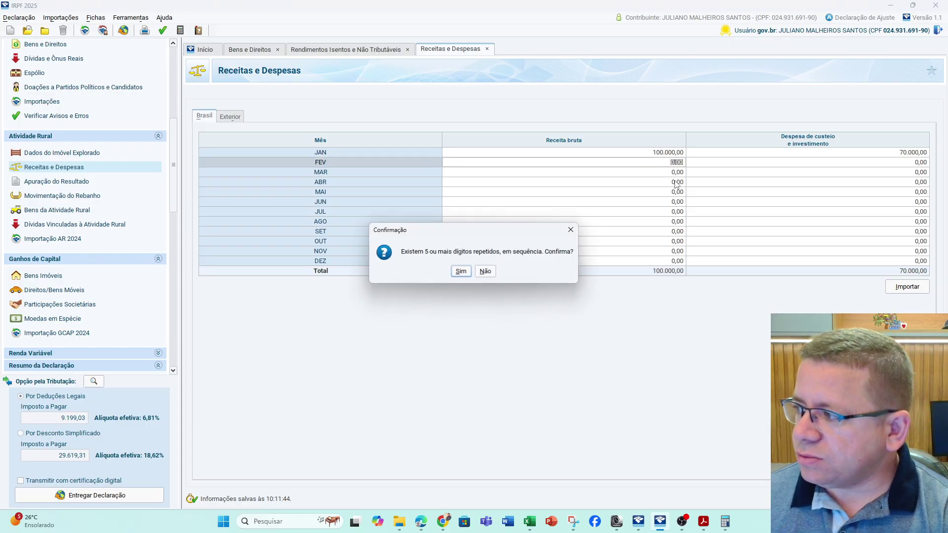
click(495, 269)
Go through the monthly Receita bruta cells of the rural activity in Brasil
key(Down)
key(Down)
key(Down)
key(Down)
key(Down)
key(Down)
key(Down)
key(Down)
key(Down)
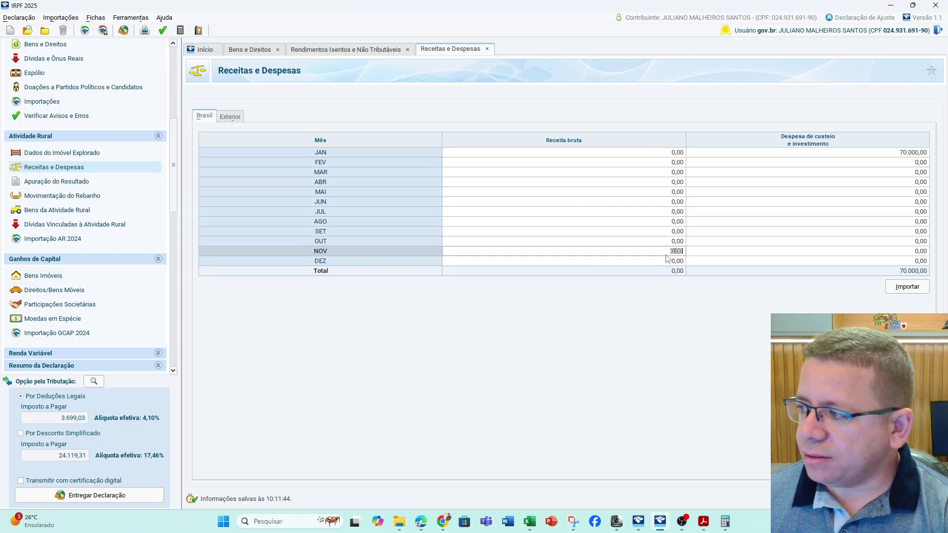
click(670, 161)
click(660, 202)
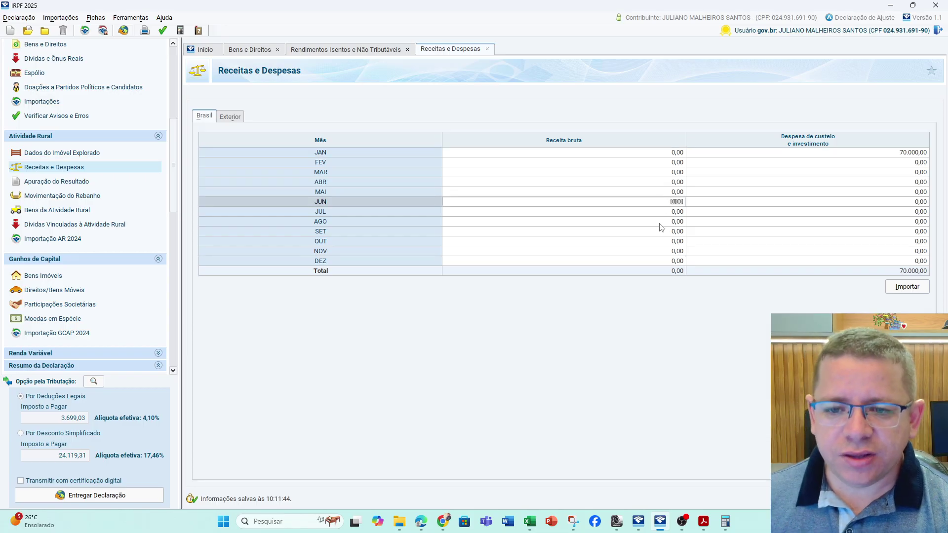
key(Down)
key(Down)
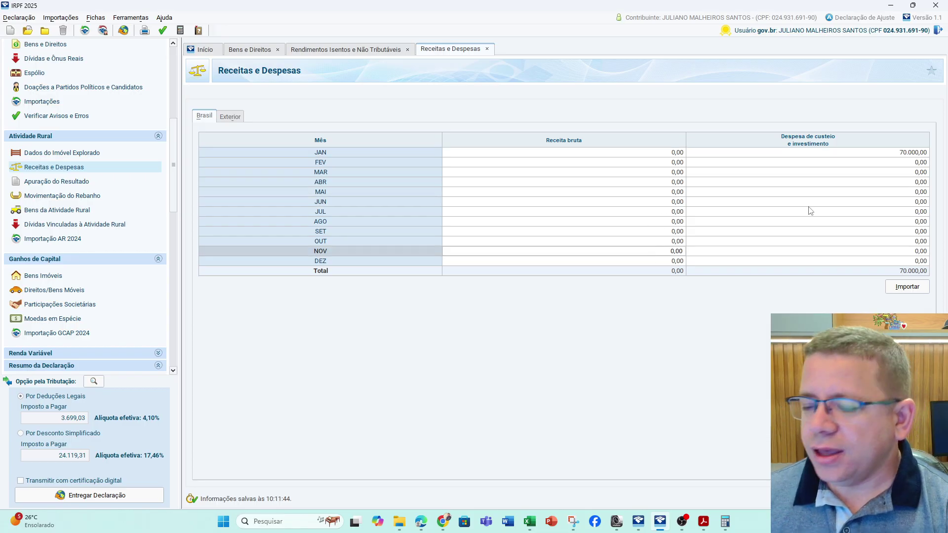
Go through the monthly Despesa de custeio e investimento cells of the rural activity in Brasil
click(848, 212)
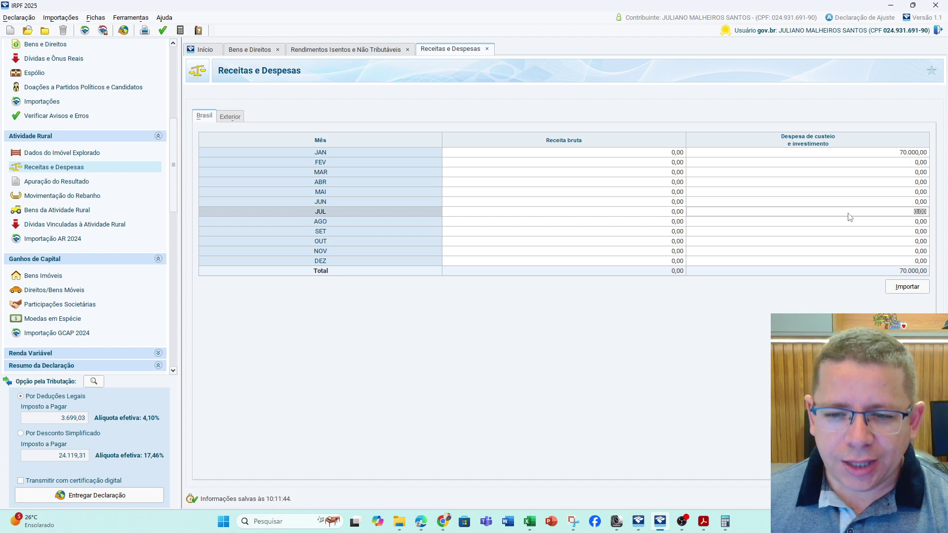
click(859, 193)
click(870, 221)
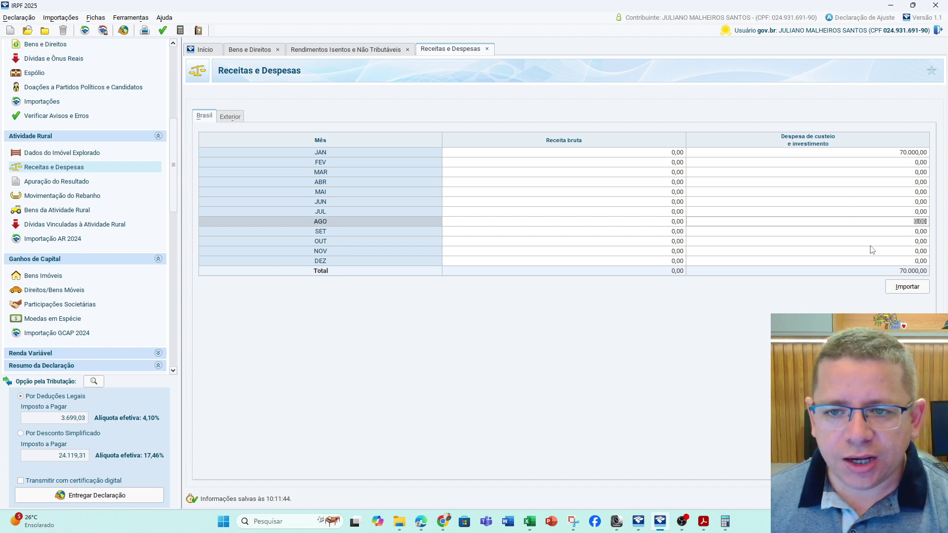
click(866, 241)
click(864, 192)
click(866, 241)
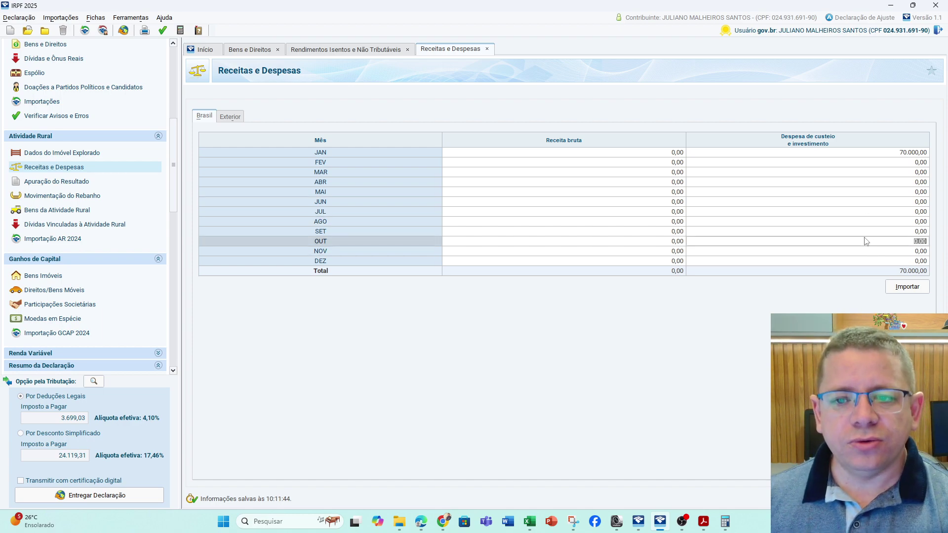
click(872, 153)
click(871, 173)
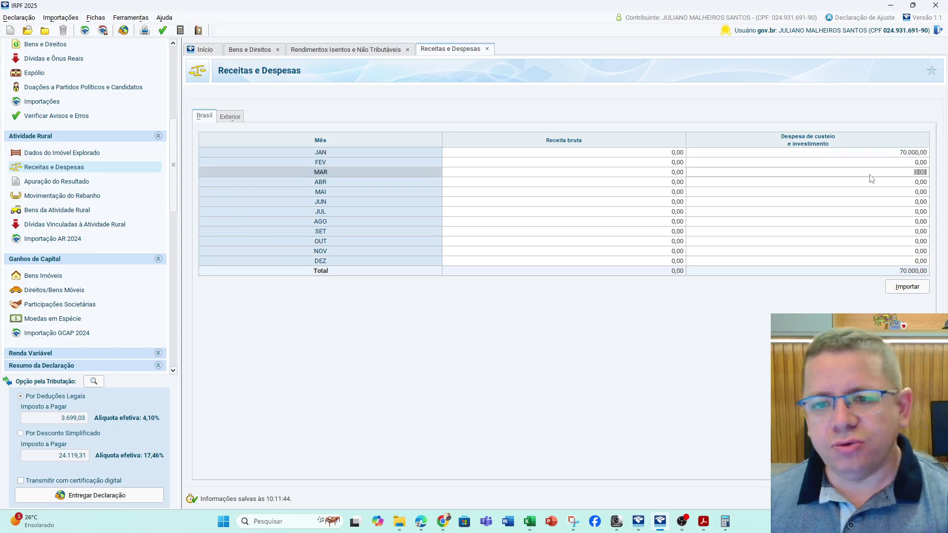
click(870, 193)
click(873, 221)
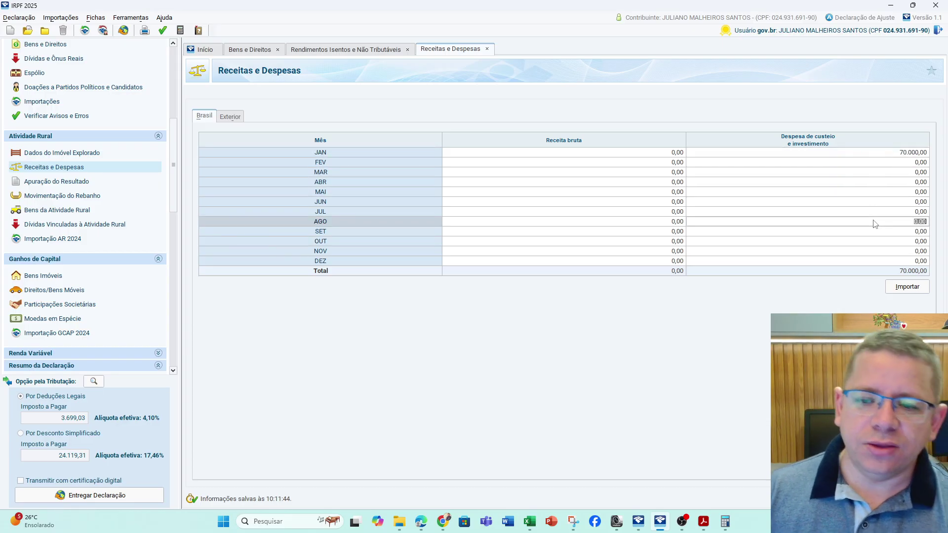
key(Down)
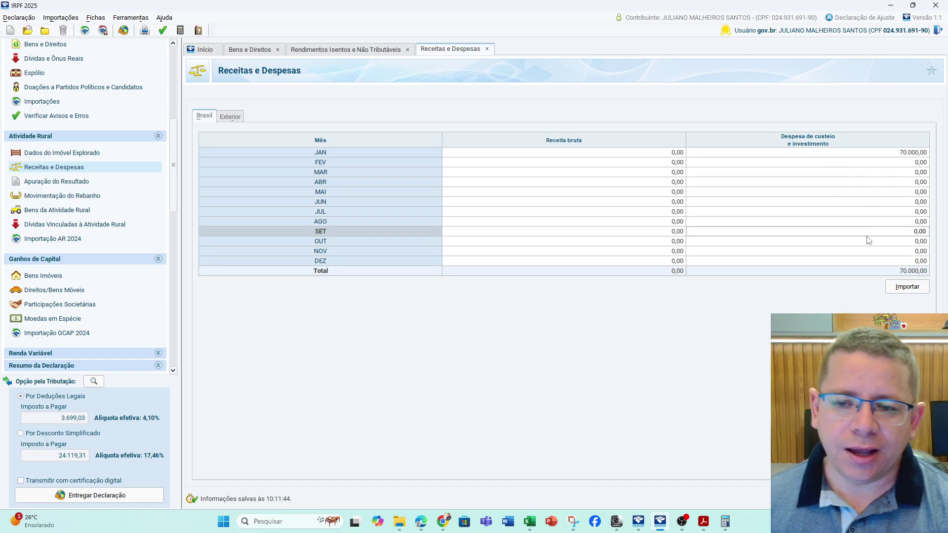
click(869, 249)
click(874, 236)
click(881, 213)
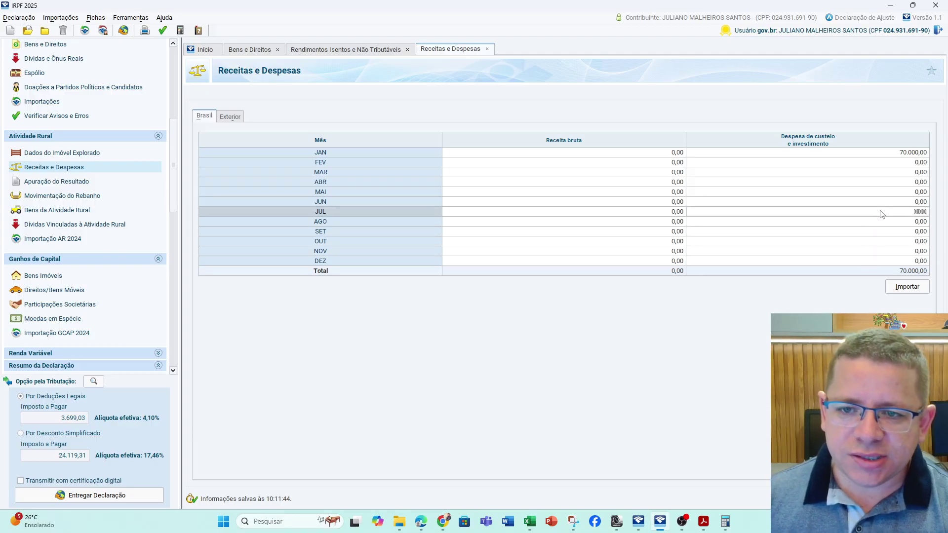
click(897, 184)
click(907, 174)
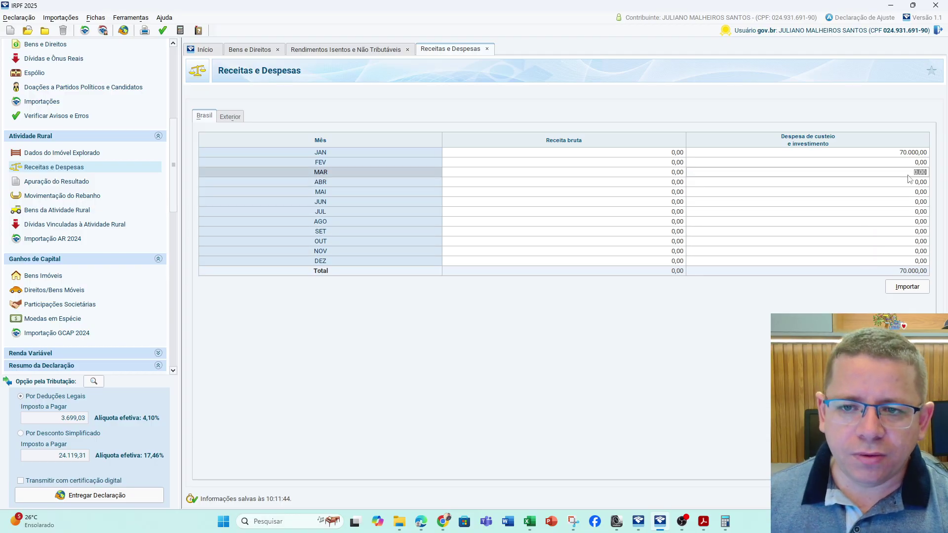
click(902, 192)
click(894, 222)
click(894, 232)
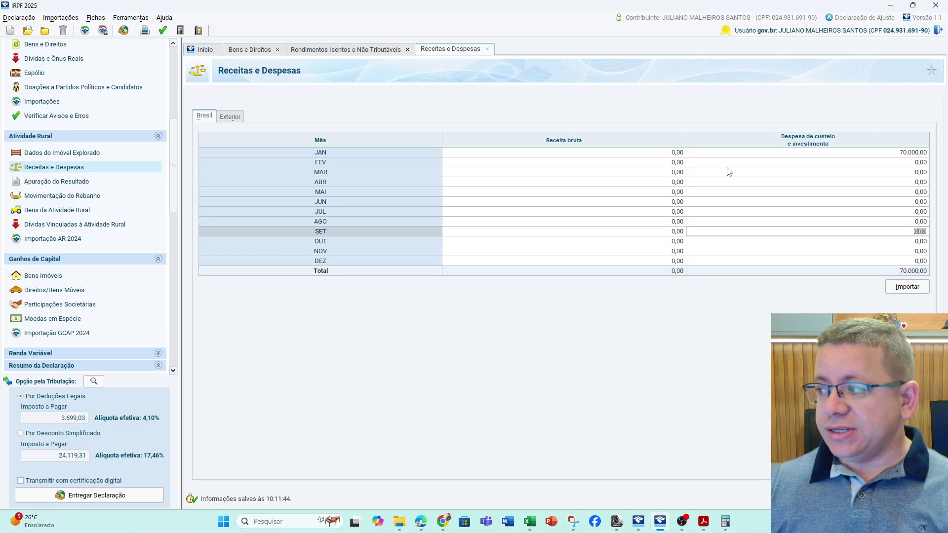
Set January's Receita bruta for Brasil to 100.000,00 and accept the repeated-digits confirmation
click(660, 173)
click(659, 202)
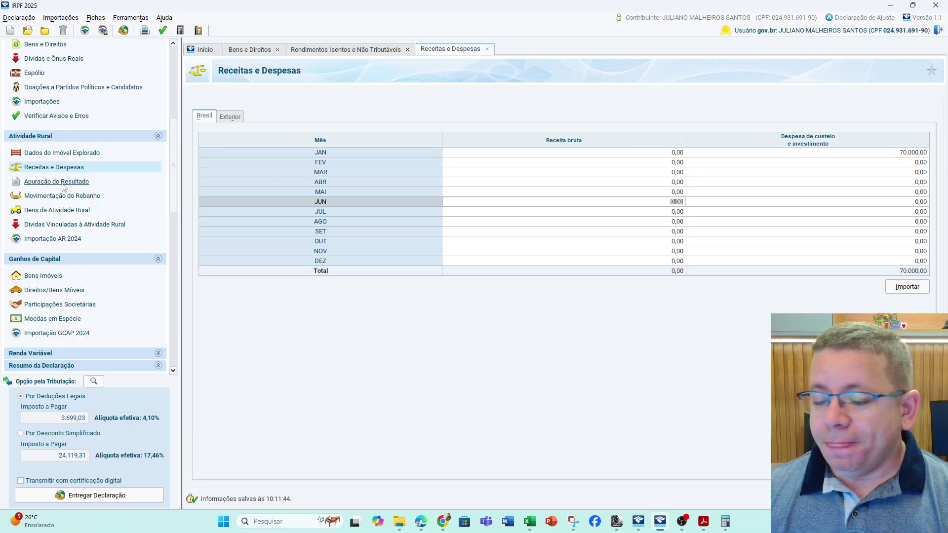
click(661, 155)
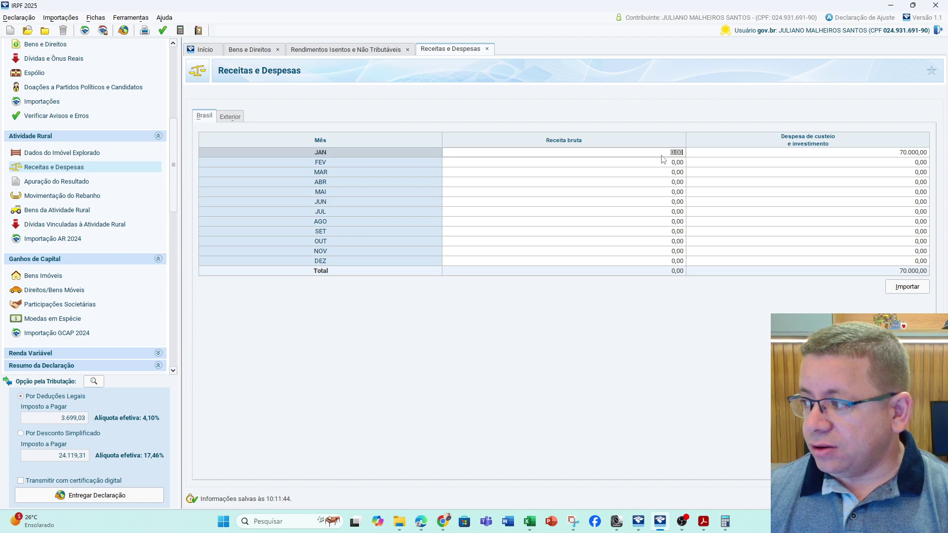
text(100000)
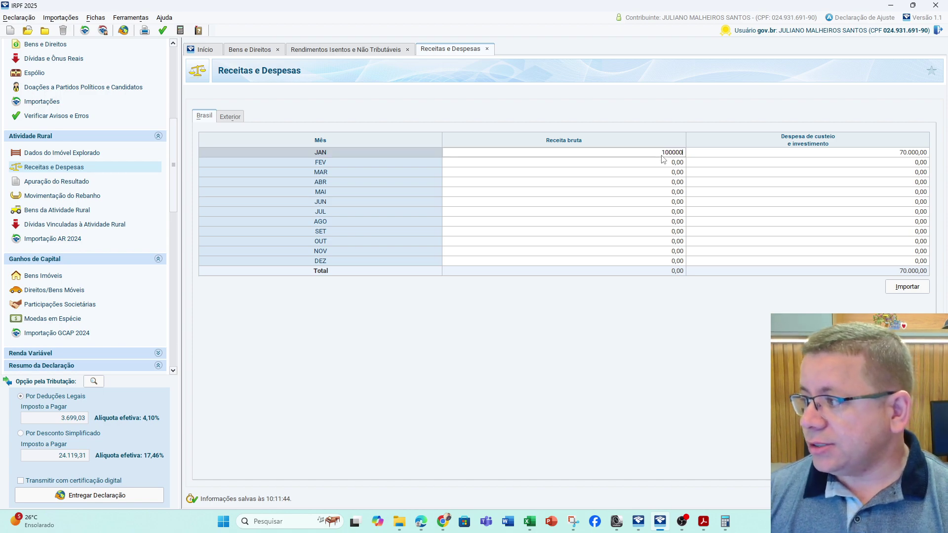
key(Tab)
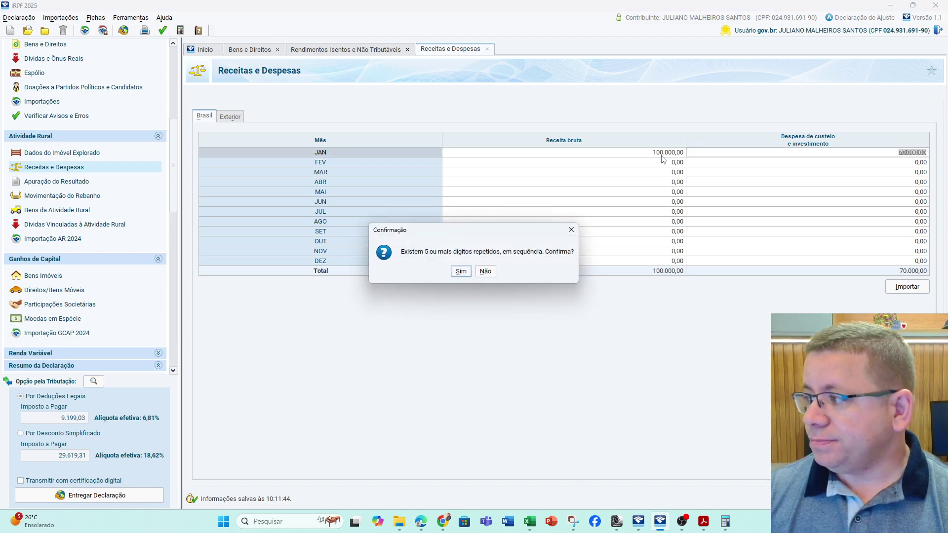
click(459, 271)
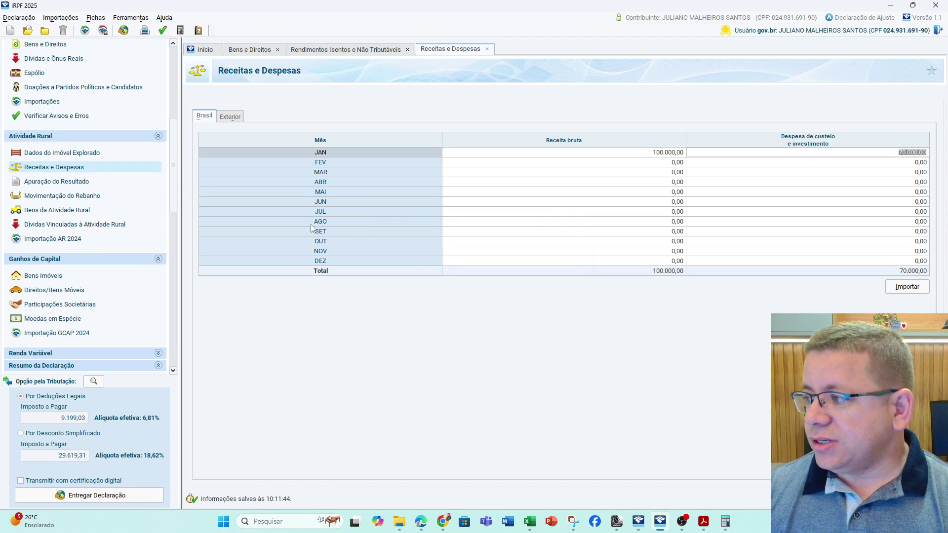
Open Apuração do Resultado and set the Saldo de prejuízo(s) a compensar de exercício(s) anterior(es) to 100.000,00
click(44, 184)
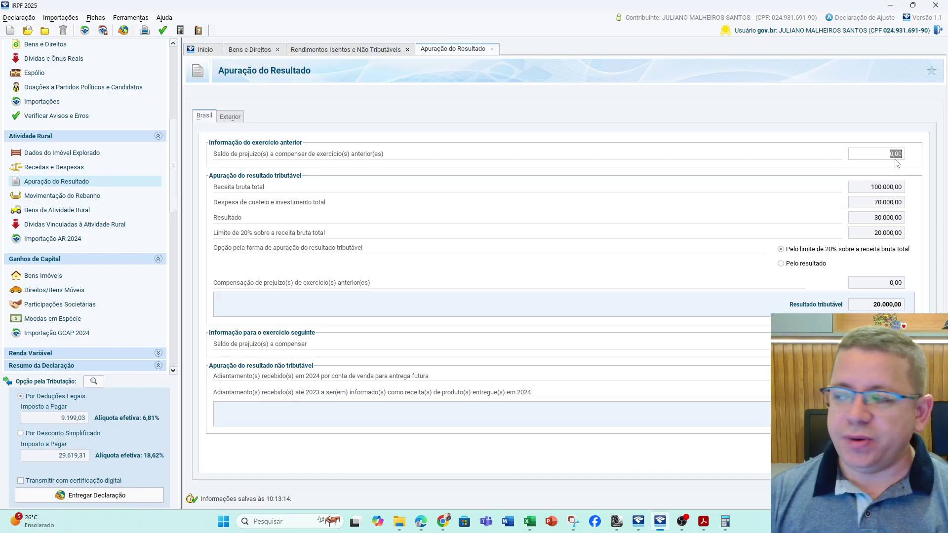
text(100.)
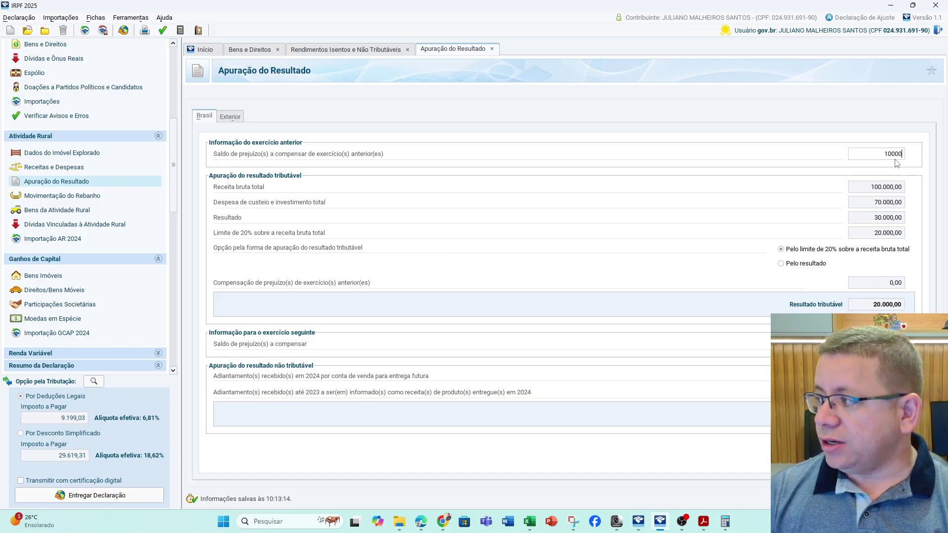
text(000)
key(Tab)
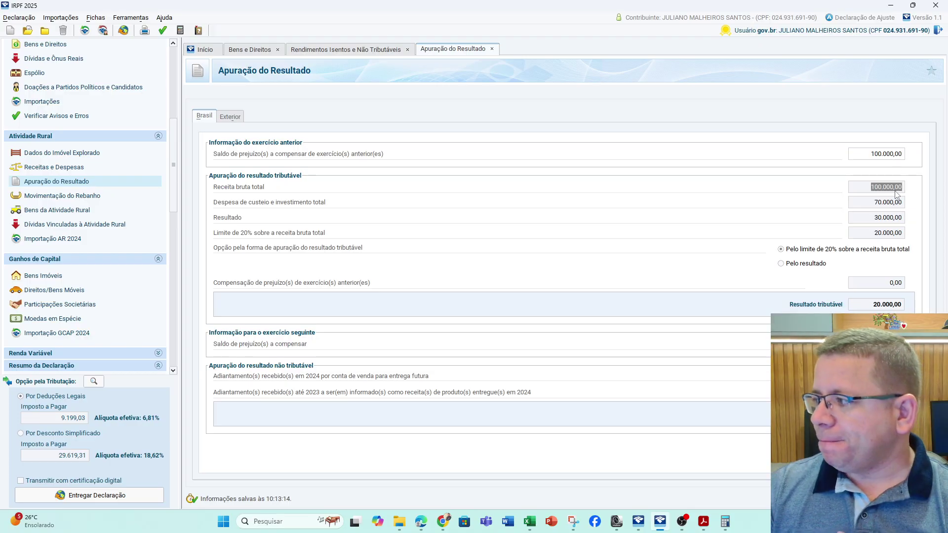
Examine the total gross revenue, total expenses, result and 20% limit in Apuração do resultado tributável
click(871, 192)
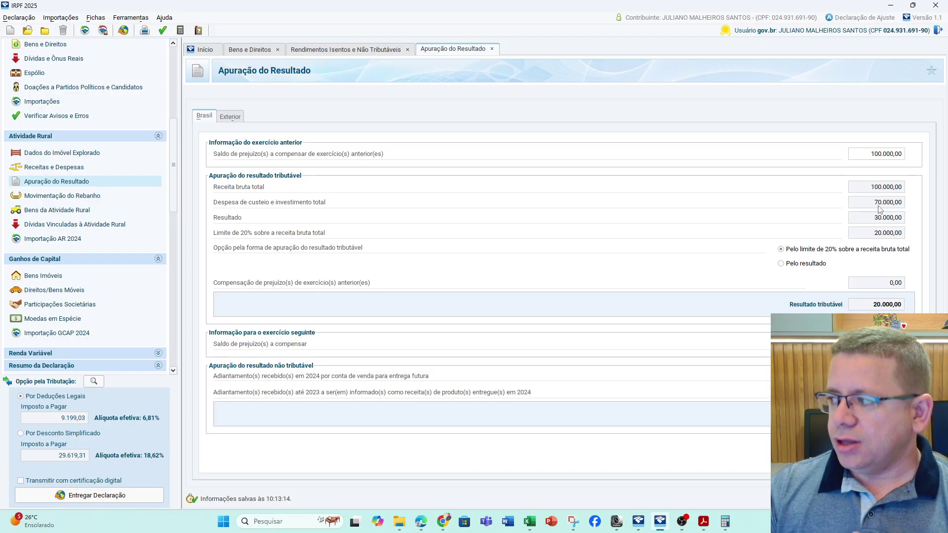
click(879, 204)
click(878, 234)
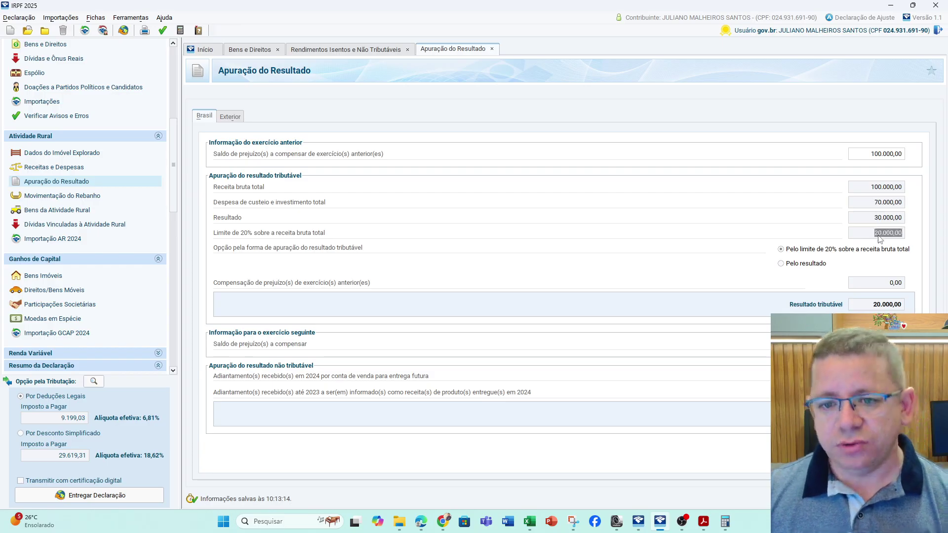
click(891, 222)
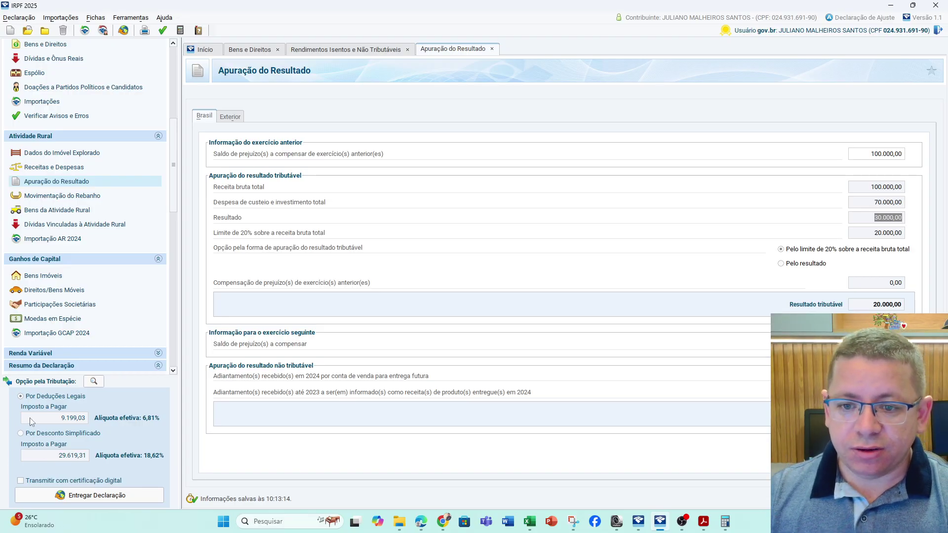
click(882, 234)
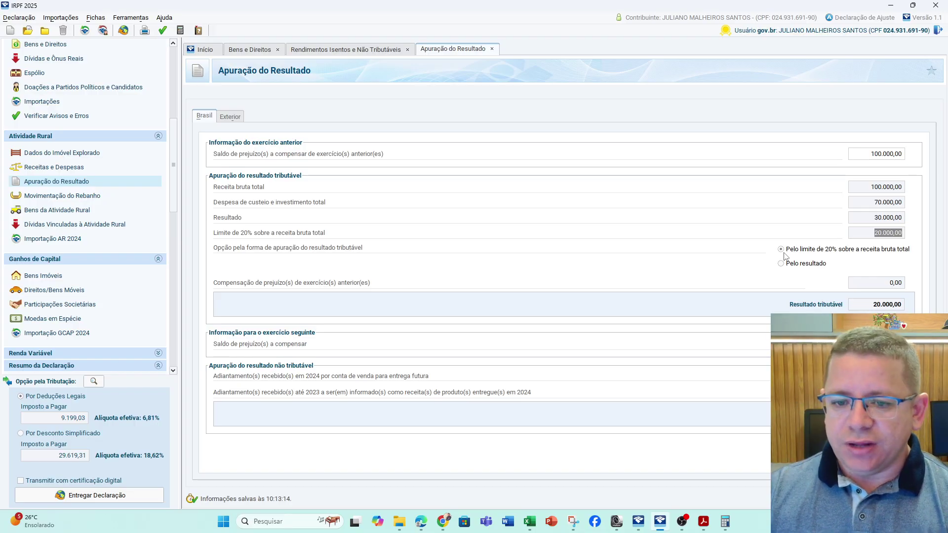
Compare the 20% gross revenue limit with the result-based taxation option, acknowledging the notices, and choose Pelo resultado
click(830, 252)
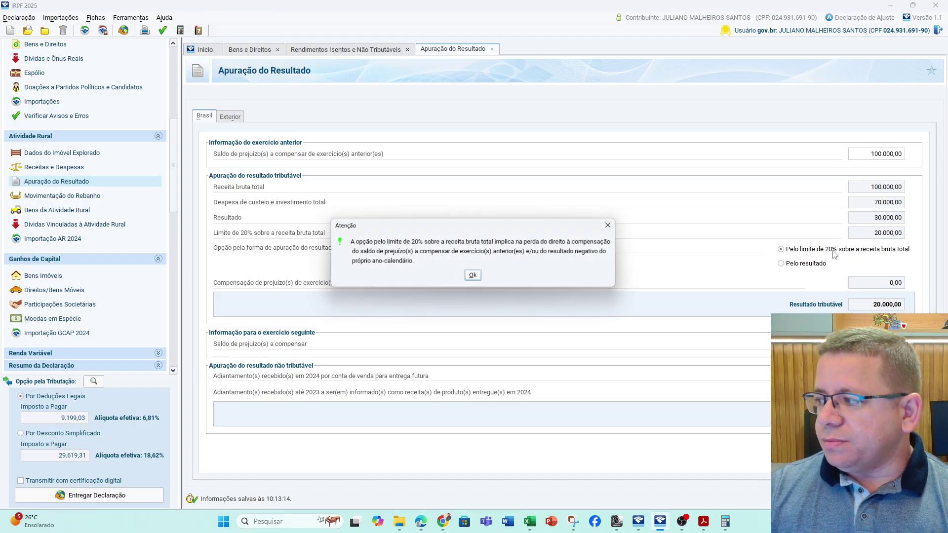
click(473, 276)
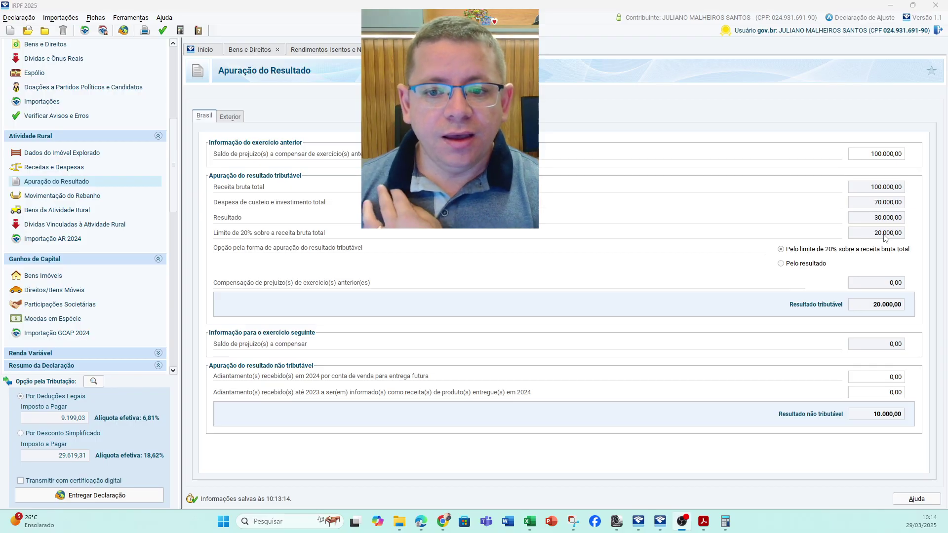
click(810, 268)
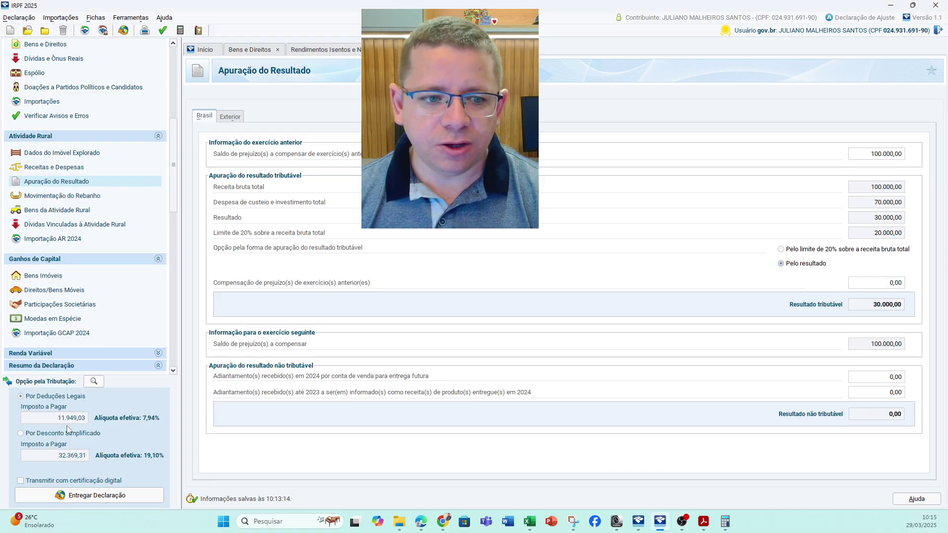
click(822, 250)
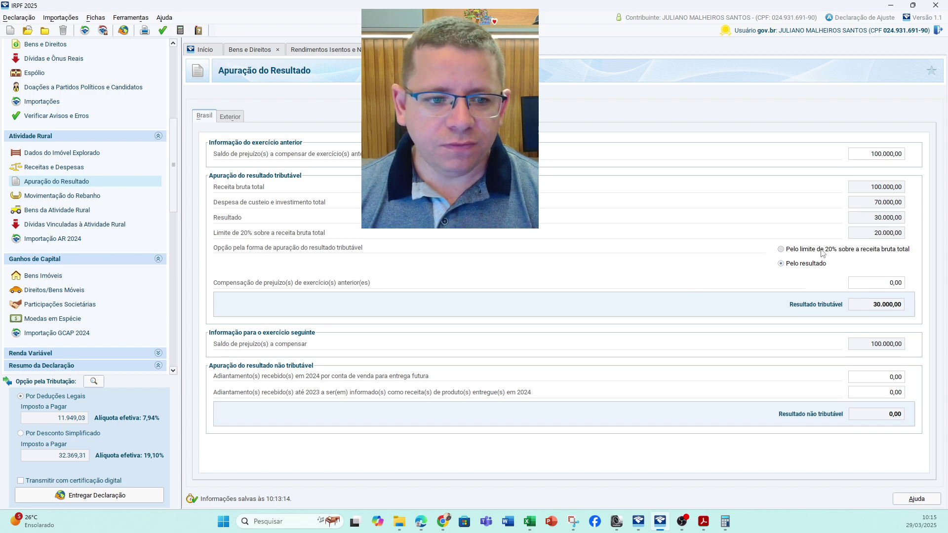
click(473, 276)
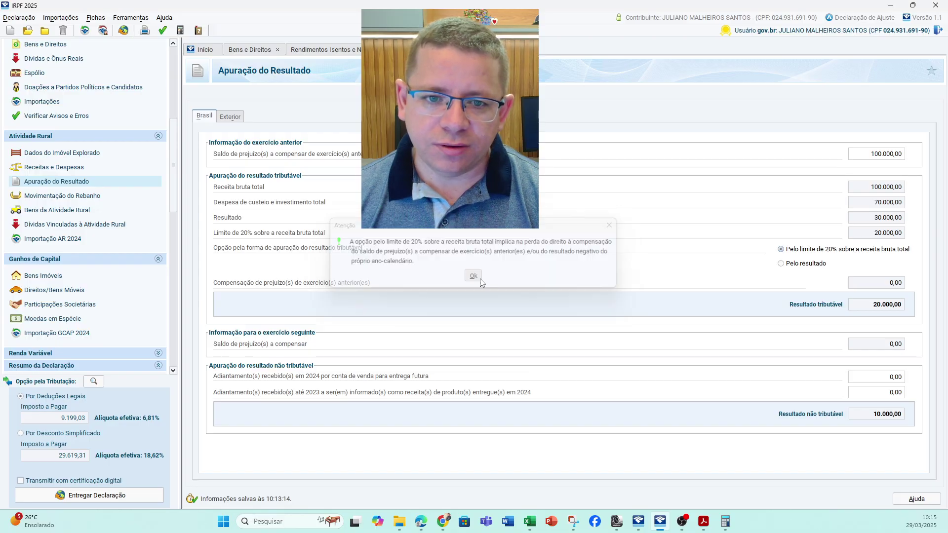
click(794, 268)
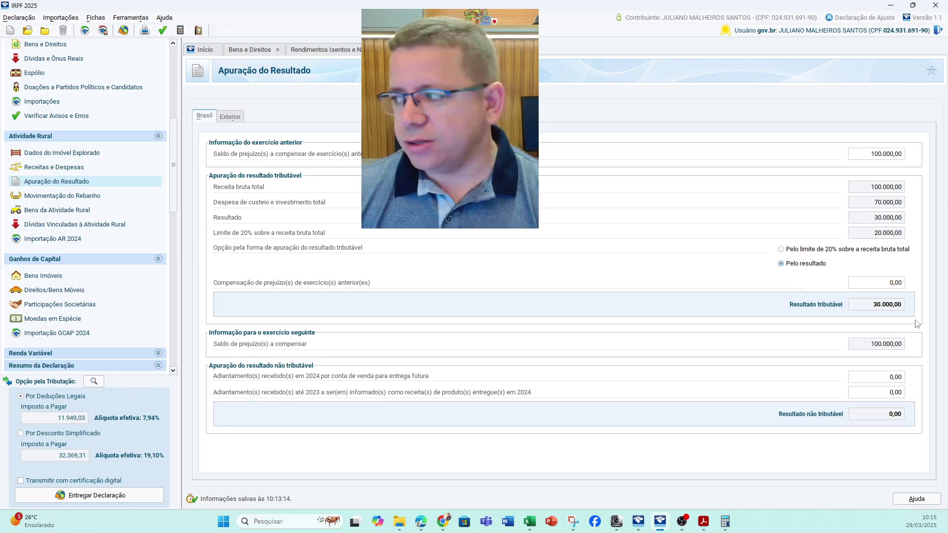
Set the Compensação de prejuízo(s) de exercício(s) anterior(es) to 30.000,00 in the taxable result calculation
click(881, 155)
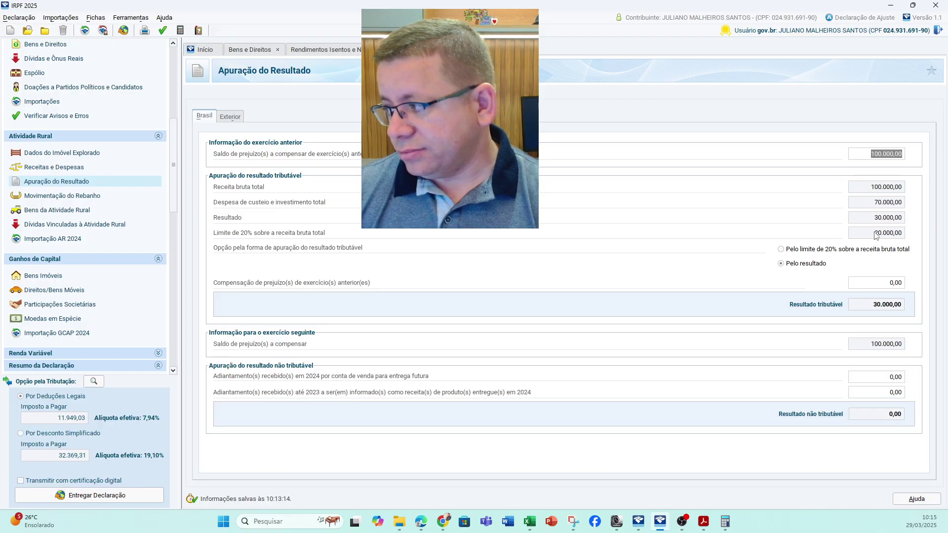
click(880, 306)
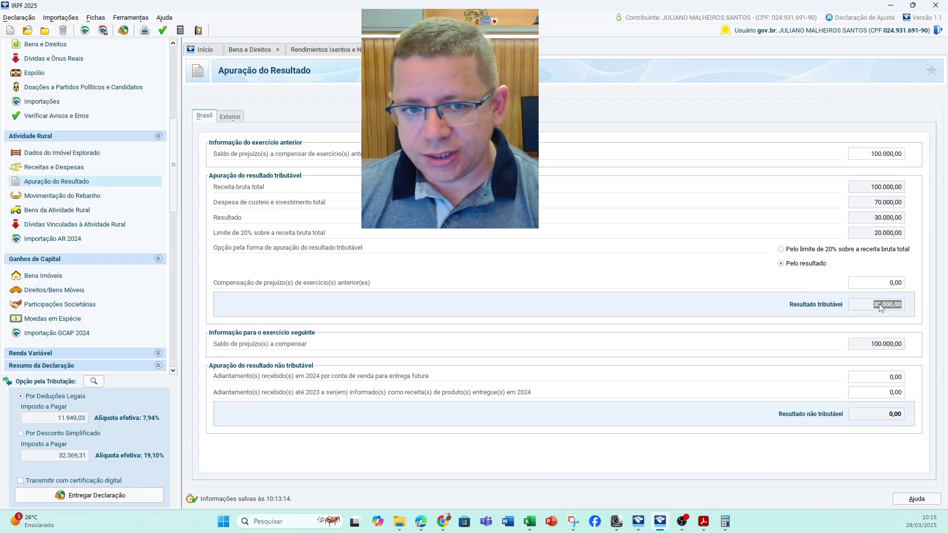
click(895, 219)
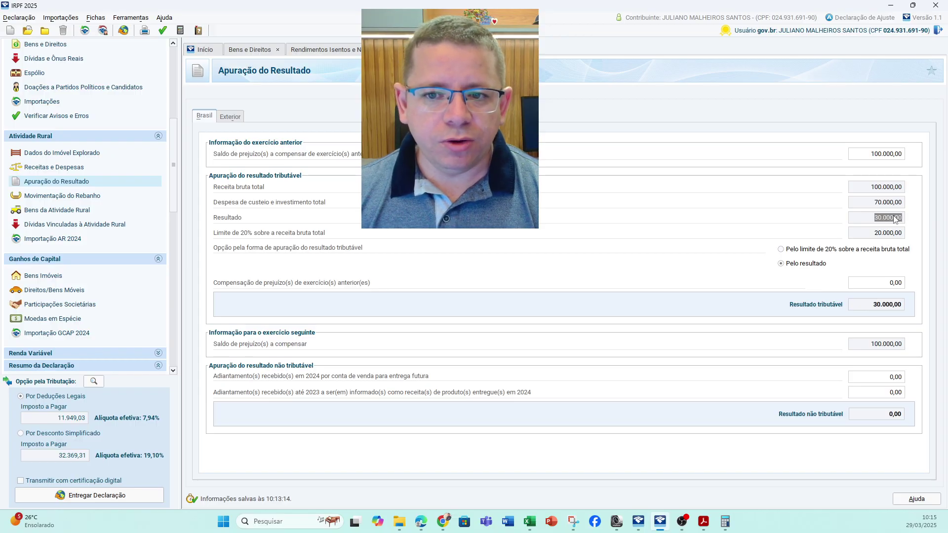
click(888, 307)
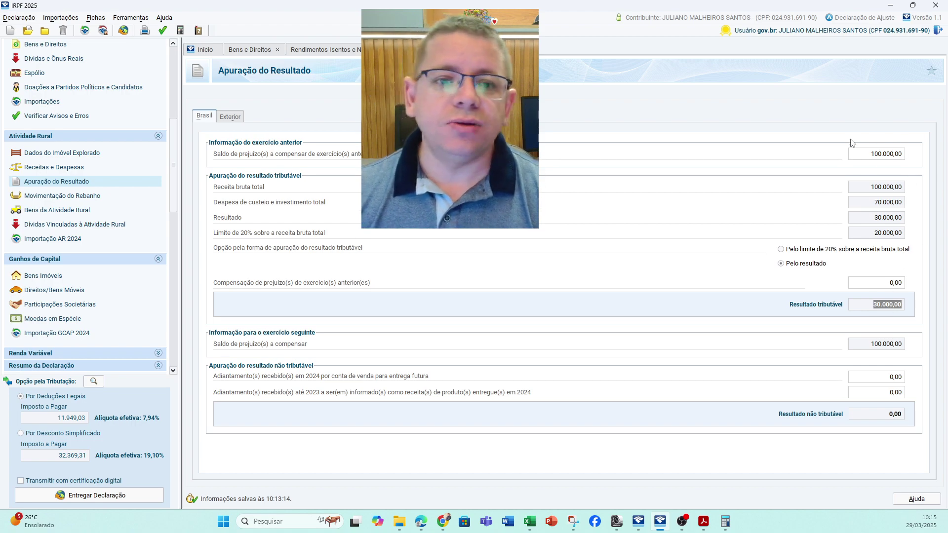
click(885, 282)
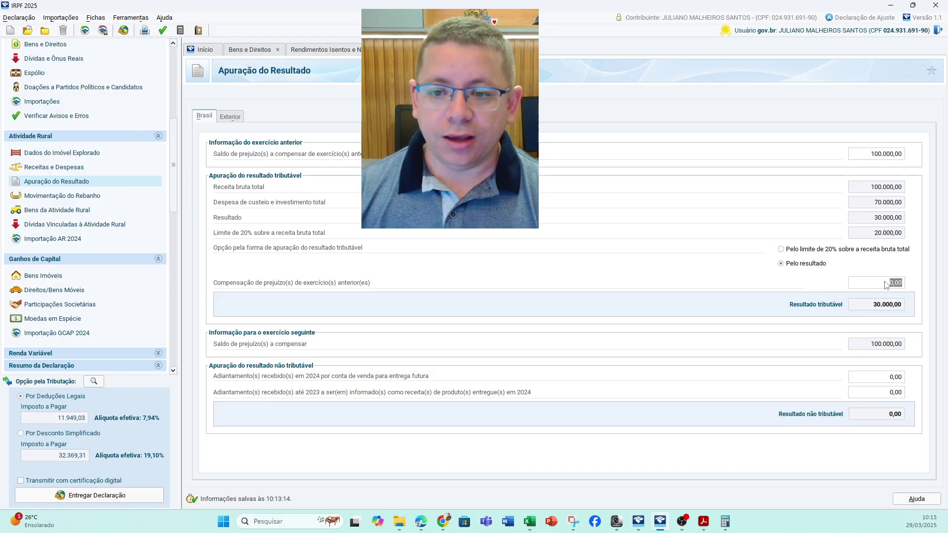
text(30000)
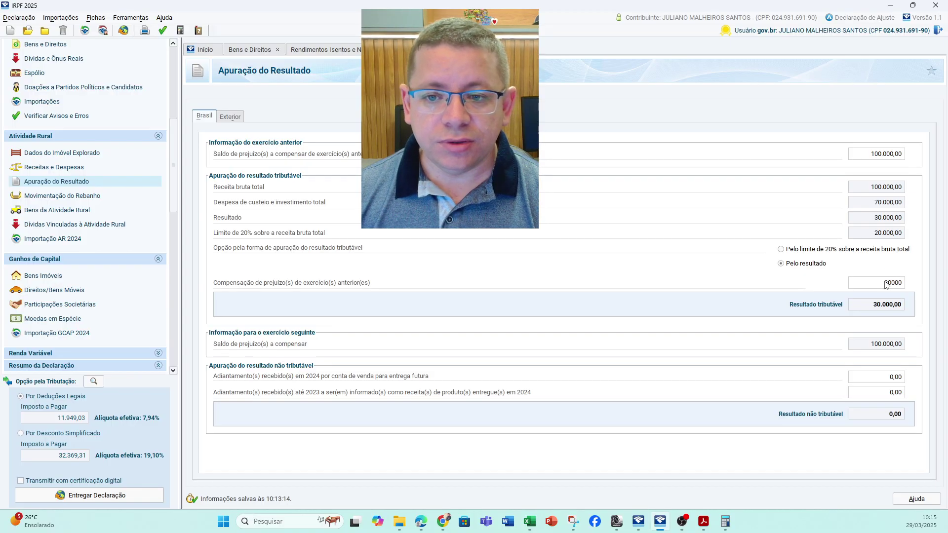
key(Tab)
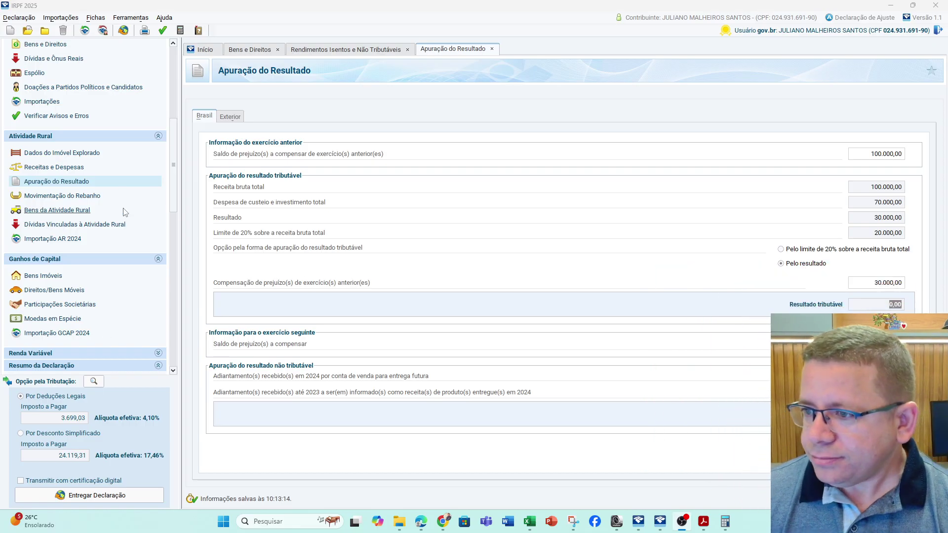
Open Movimentação do Rebanho and go through the Bovinos e bufalinos row from Estoque inicial to Estoque final
click(50, 197)
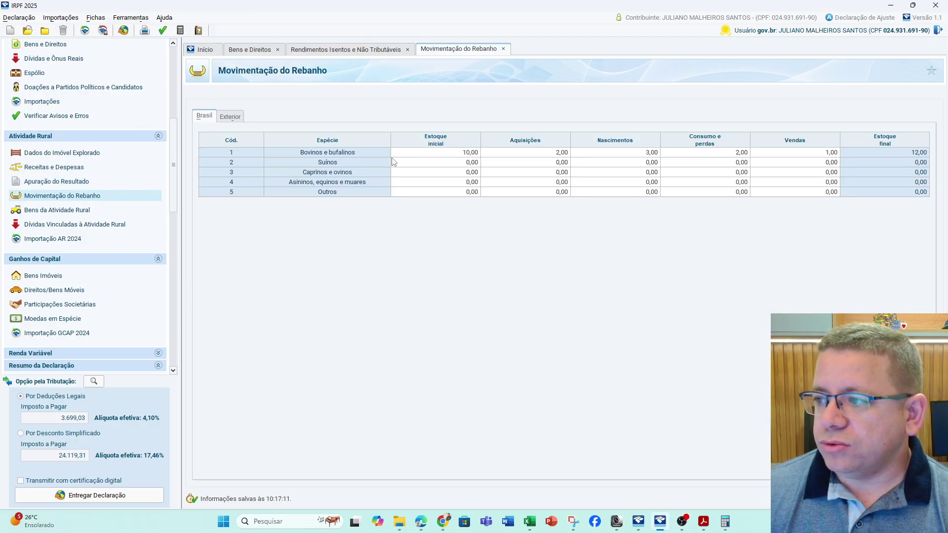
click(444, 157)
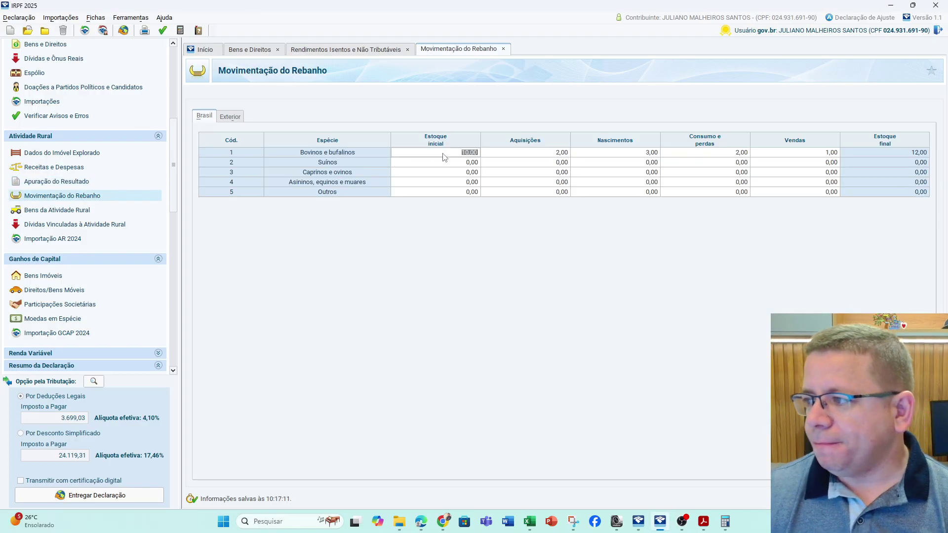
click(550, 155)
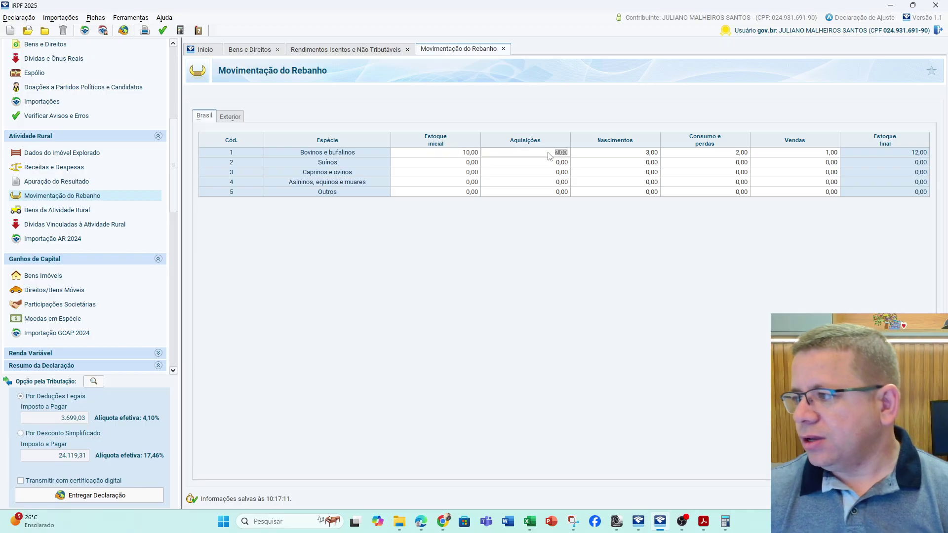
click(602, 156)
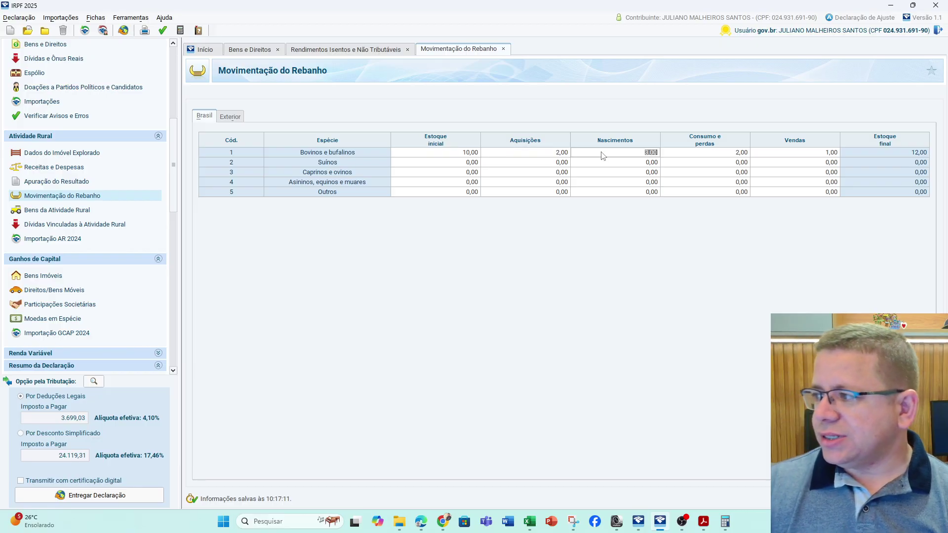
click(723, 157)
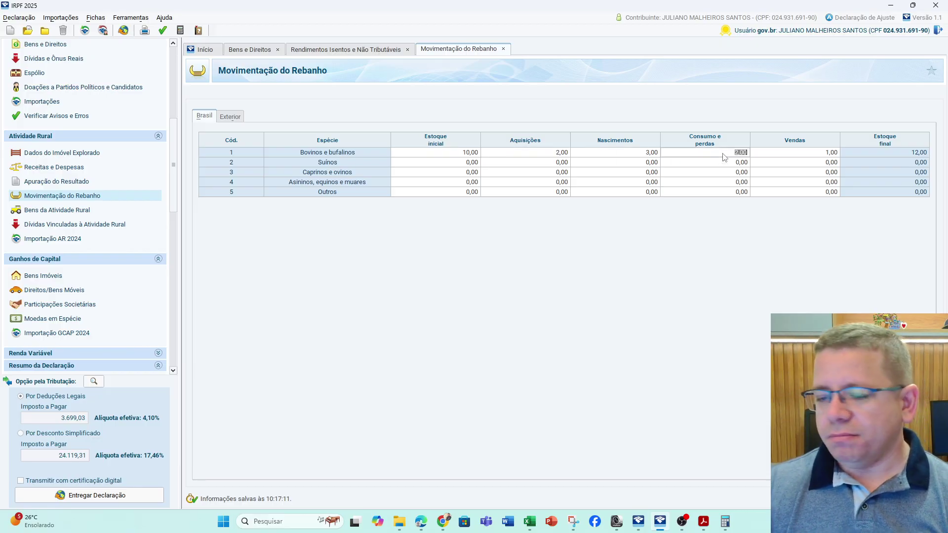
click(790, 160)
click(881, 158)
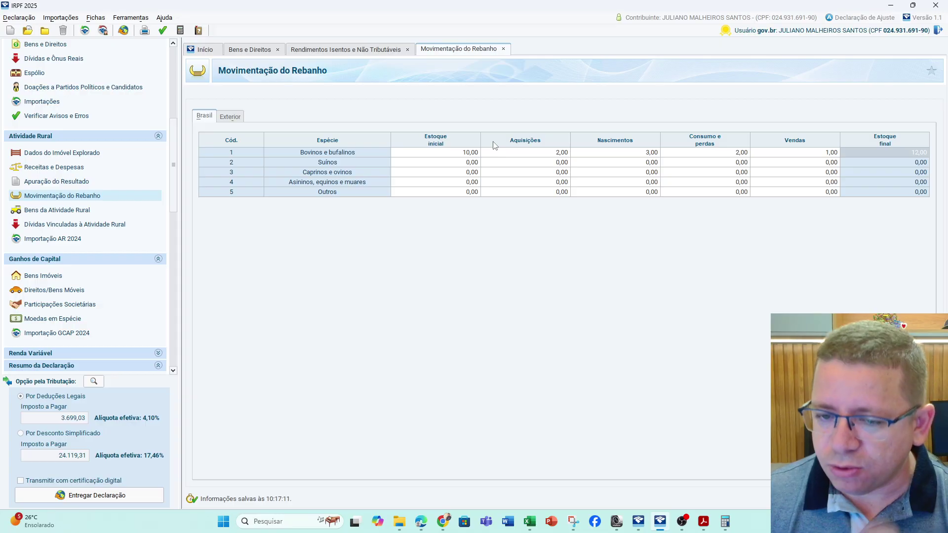
Open the TRATOR item in Bens da Atividade Rural and look through the available Código options without changing the code
click(54, 212)
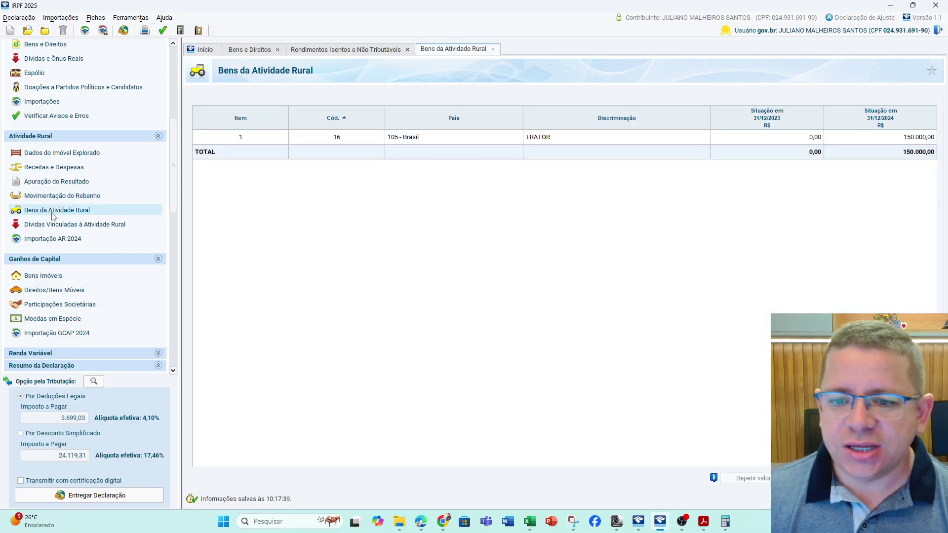
double_click(440, 137)
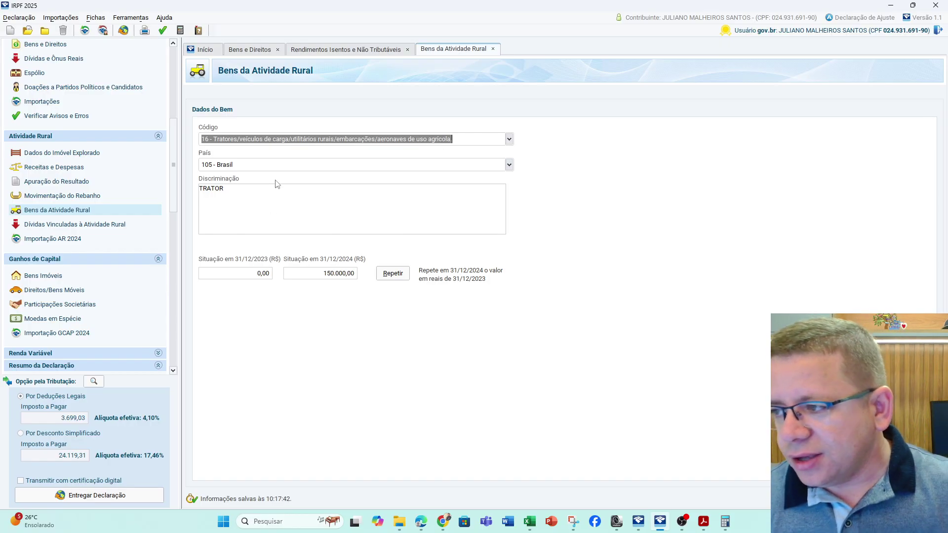
click(499, 142)
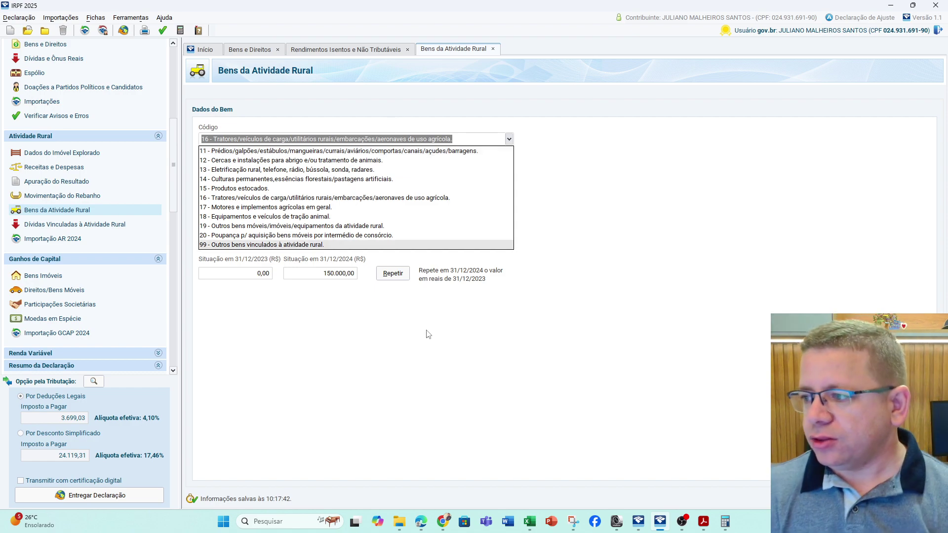
click(439, 345)
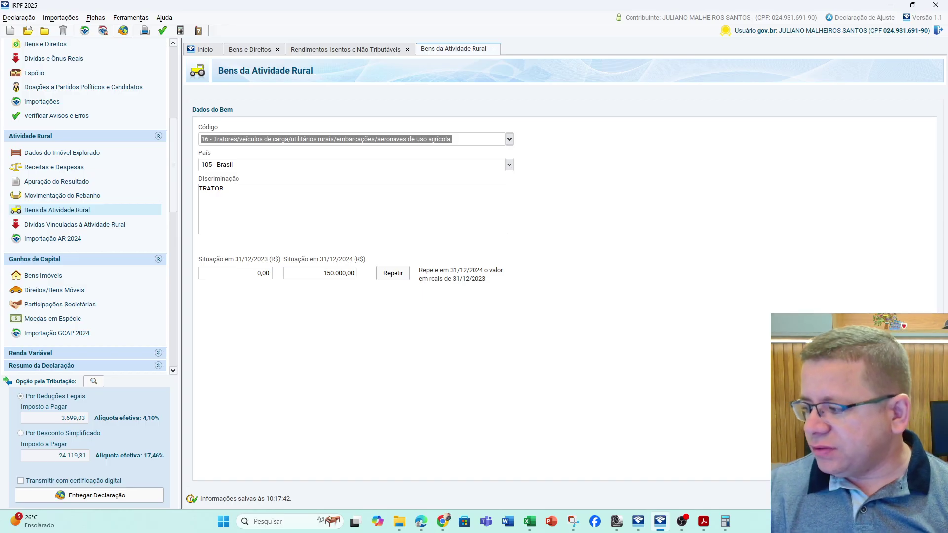
Close the TRATOR item and start a new Brasil entry in Dívidas Vinculadas à Atividade Rural, going through its 2024 balance and paid value fields
click(889, 499)
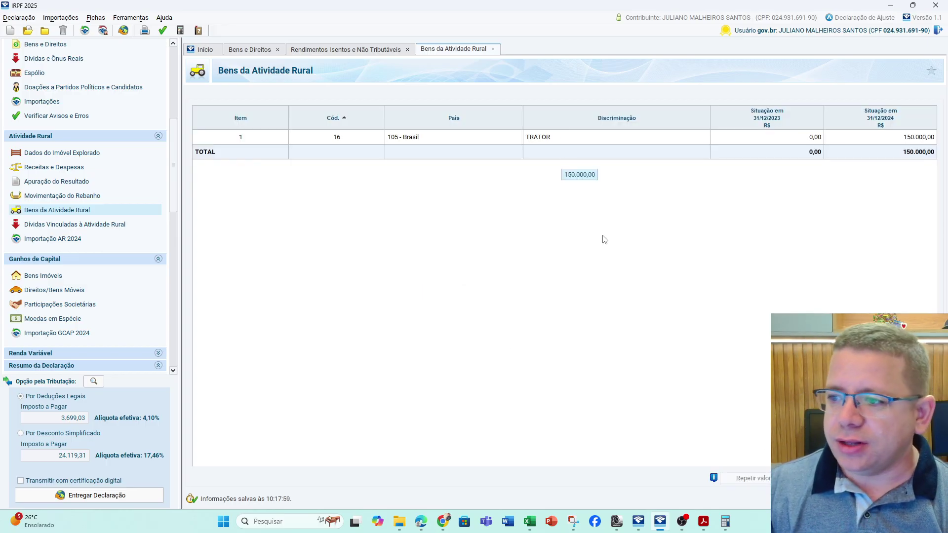
click(59, 224)
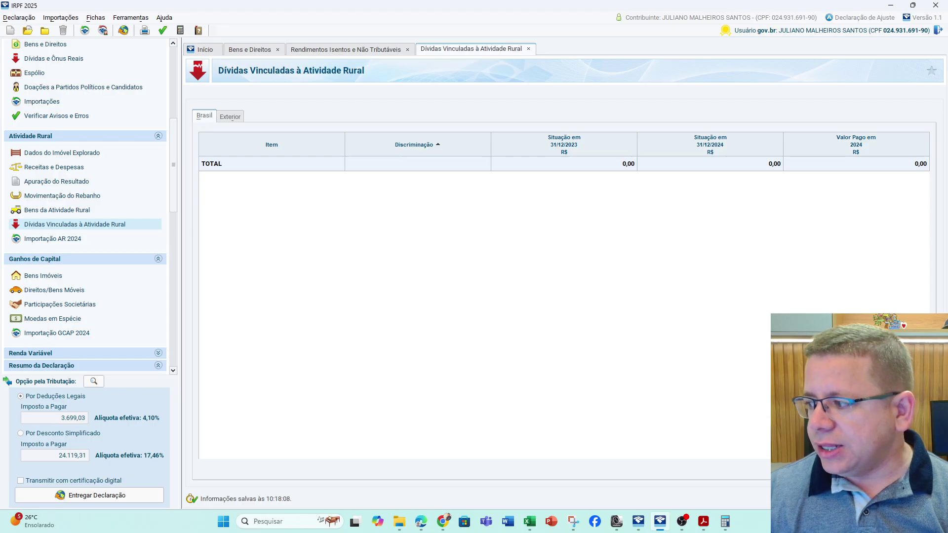
click(815, 469)
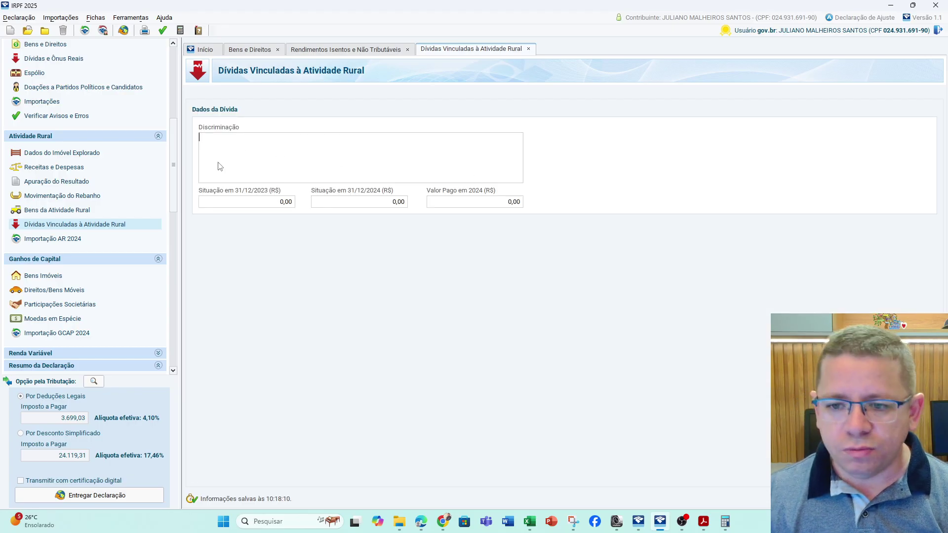
click(353, 203)
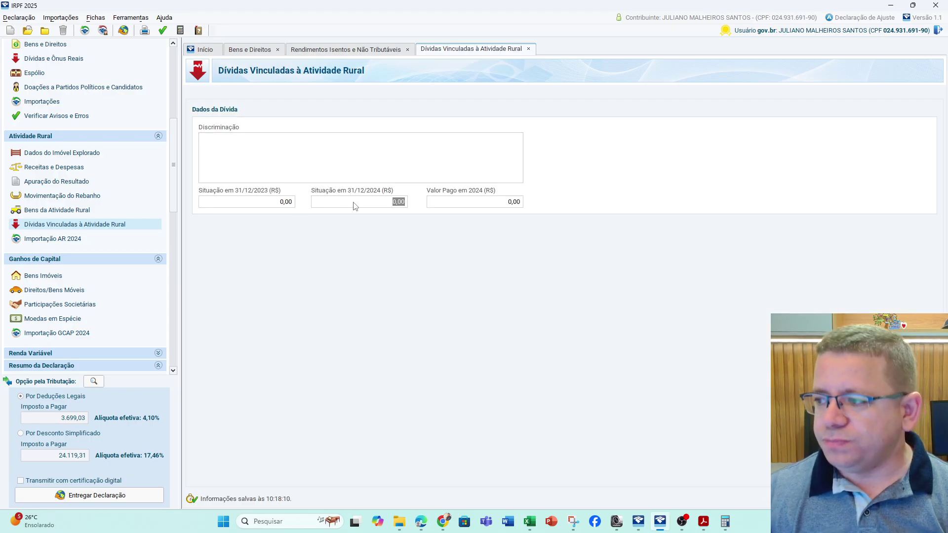
click(467, 207)
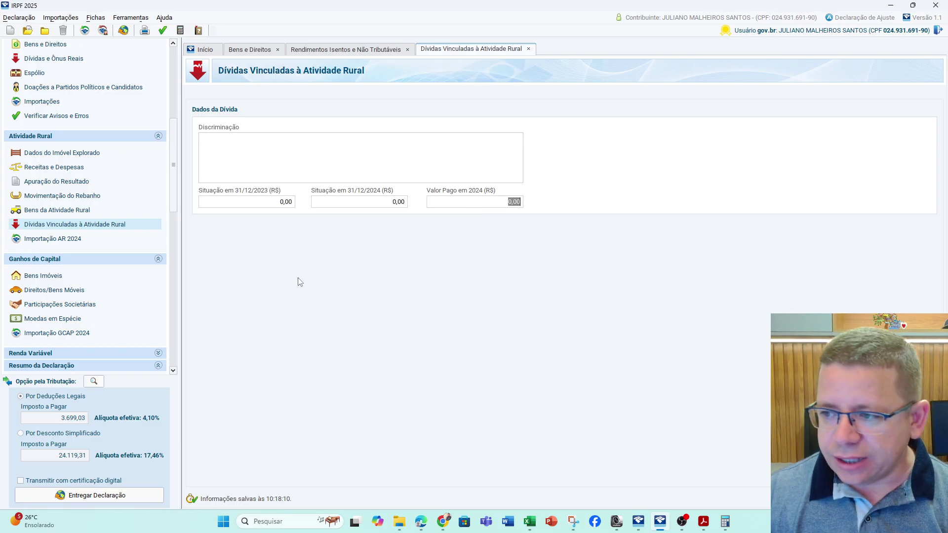
Request Importação AR 2024 but decline the confirmation, and revisit Dados do Imóvel Explorado and Receitas e Despesas
click(59, 239)
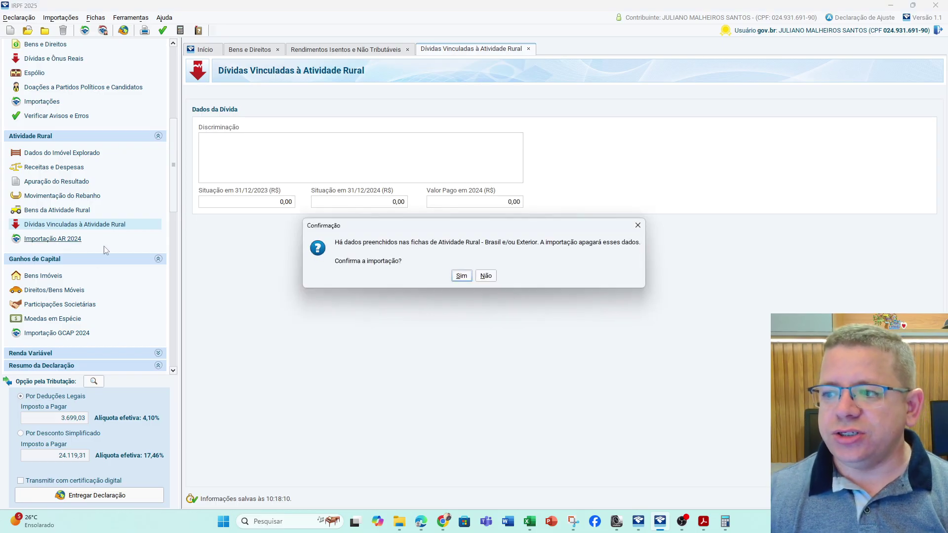
click(485, 276)
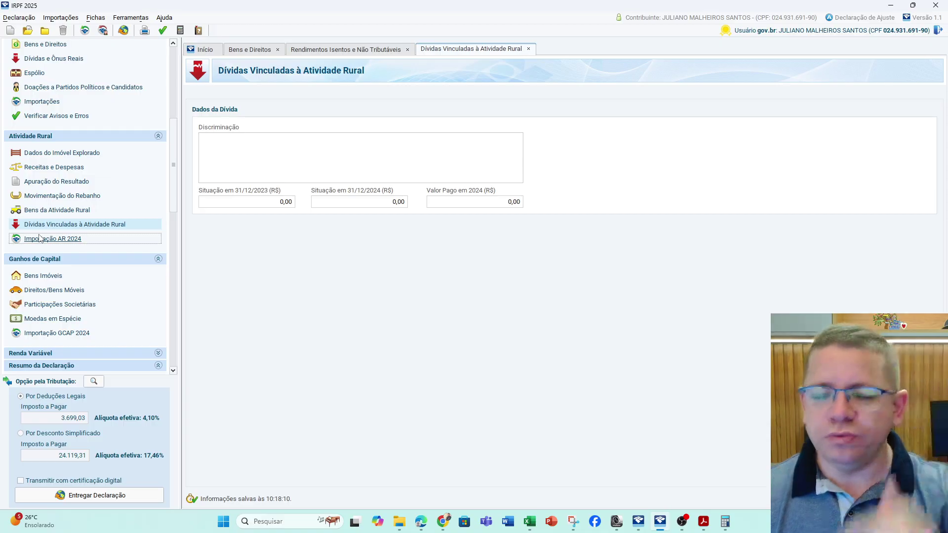
click(80, 154)
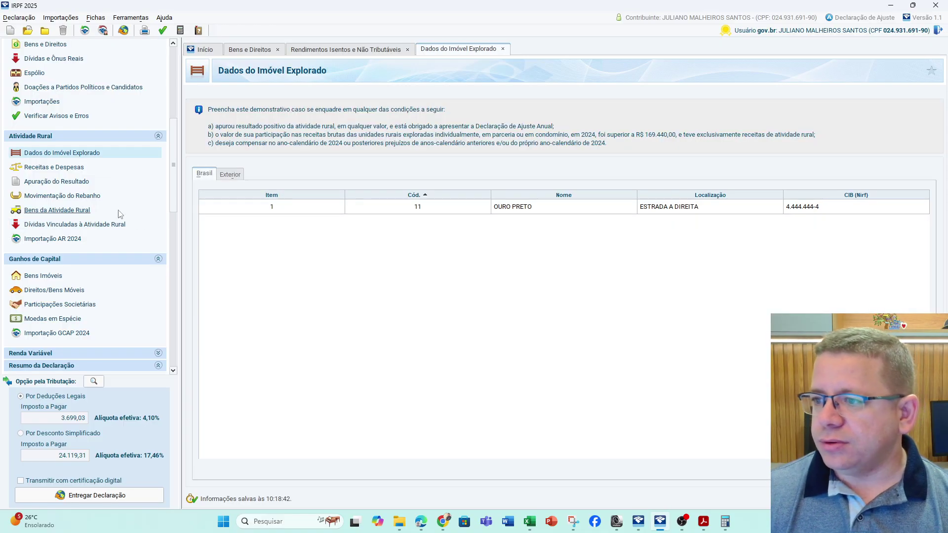
click(75, 168)
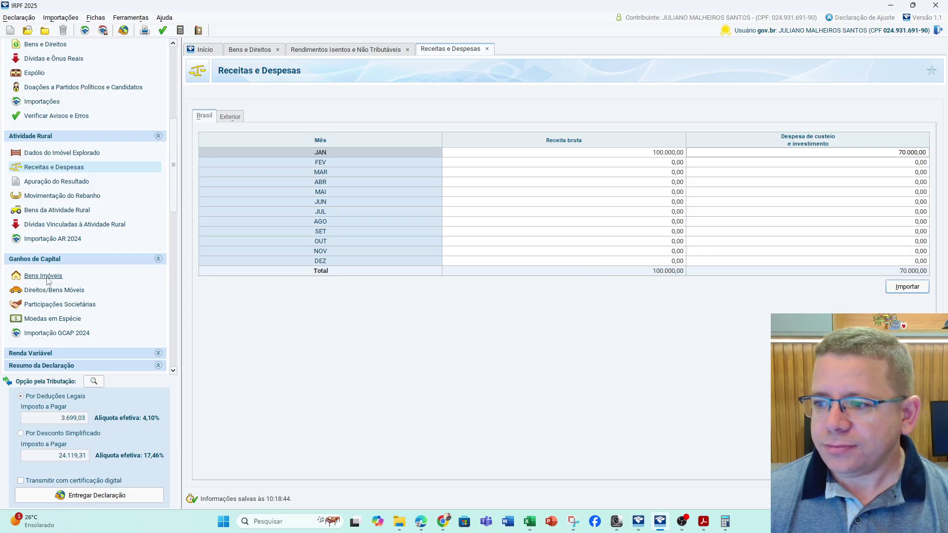
Look at Bens Imóveis under Ganhos de Capital and at the ONIX vehicle's 31/12/2024 value in Bens e Direitos
click(47, 137)
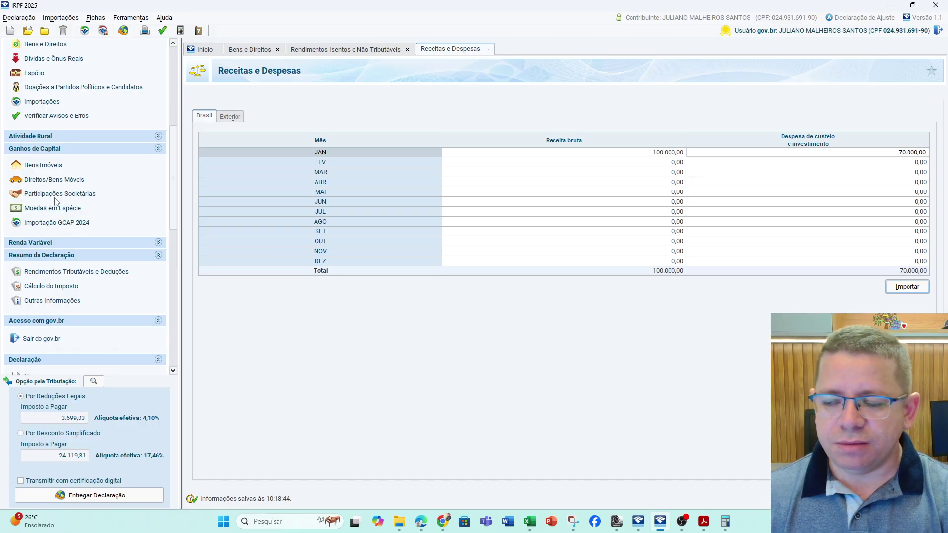
click(44, 166)
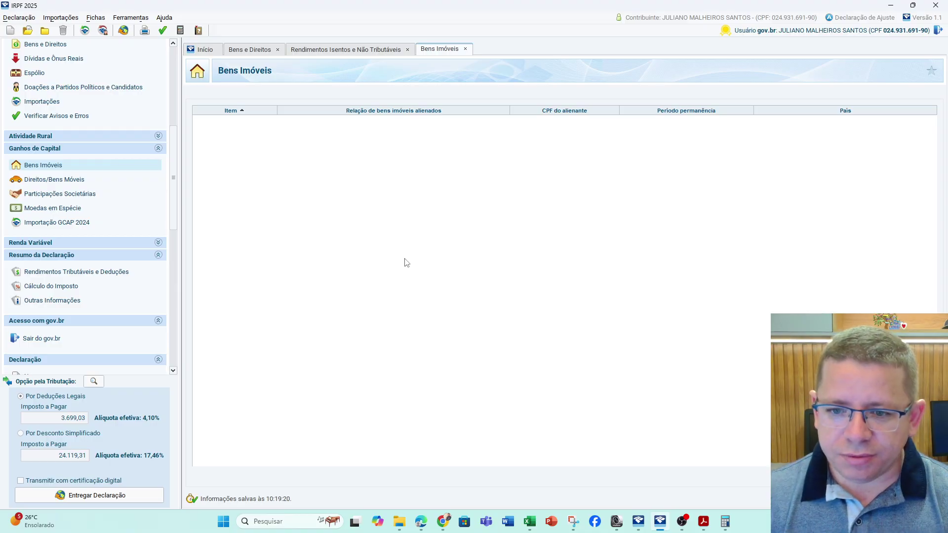
scroll(48, 197, up, 4)
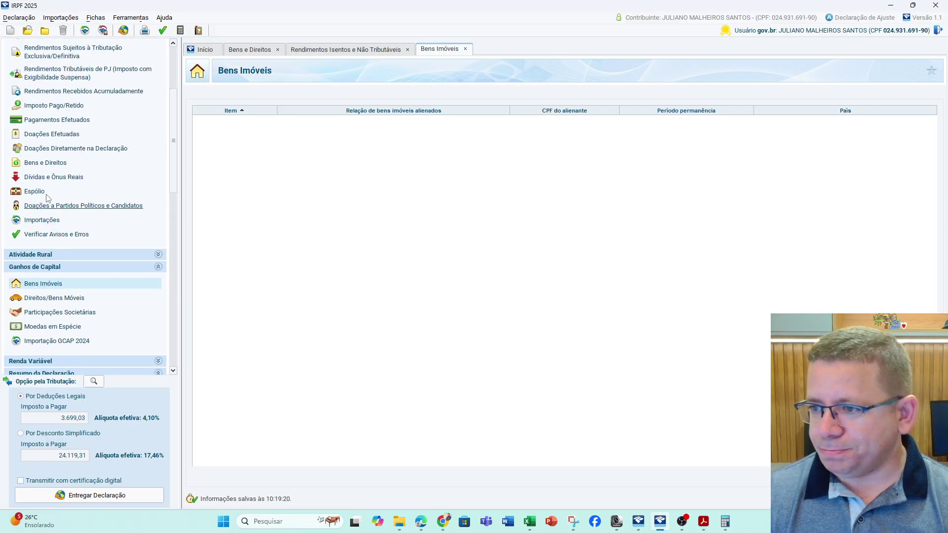
click(44, 163)
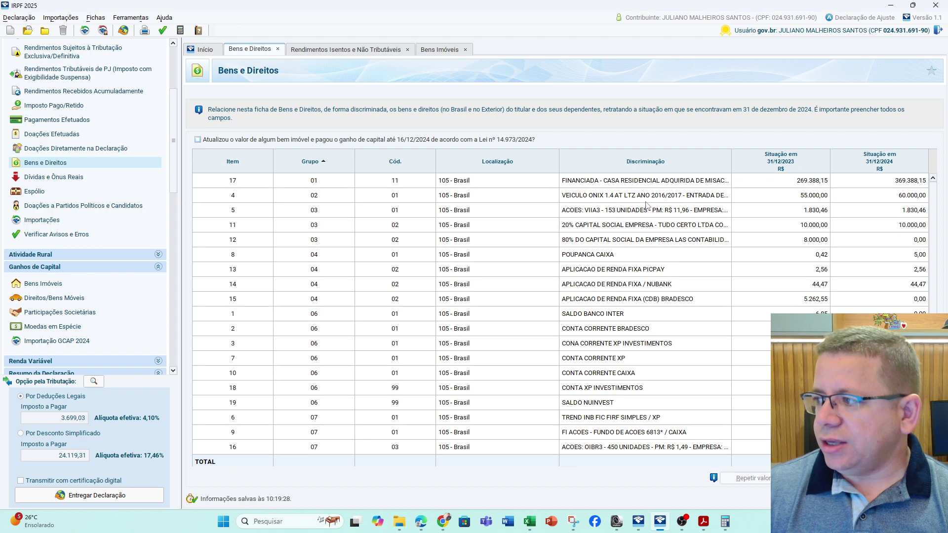
double_click(646, 196)
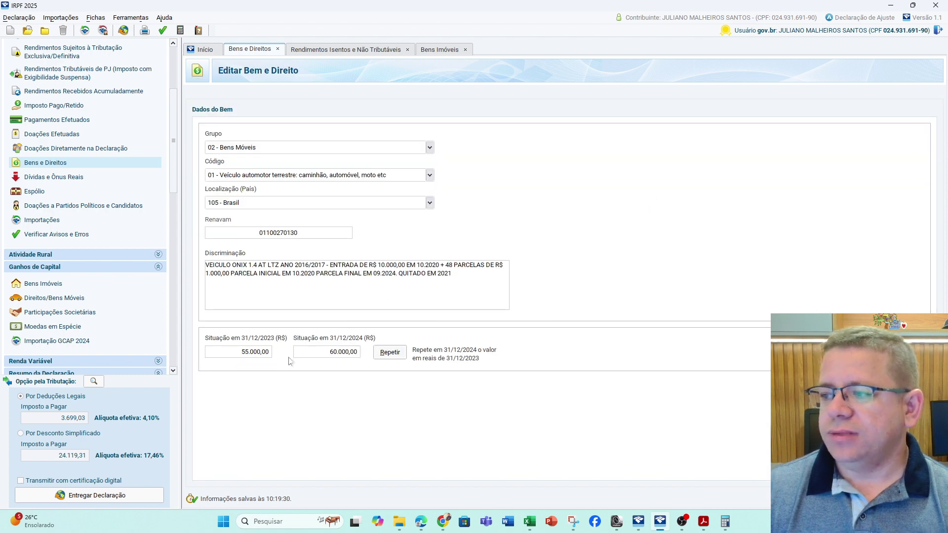
click(332, 357)
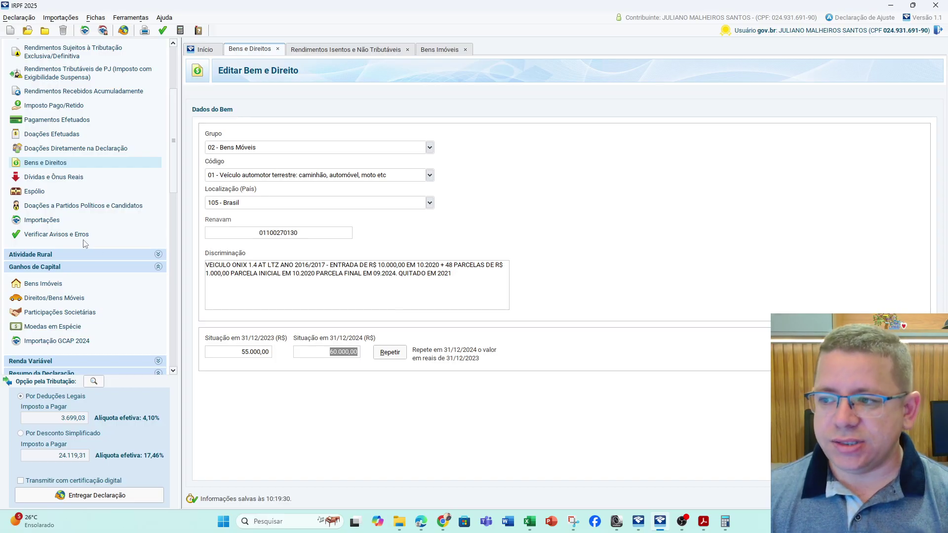
Collapse Ganhos de Capital and open the Operações Comuns / Day-Trade form under Renda Variável
scroll(49, 316, down, 2)
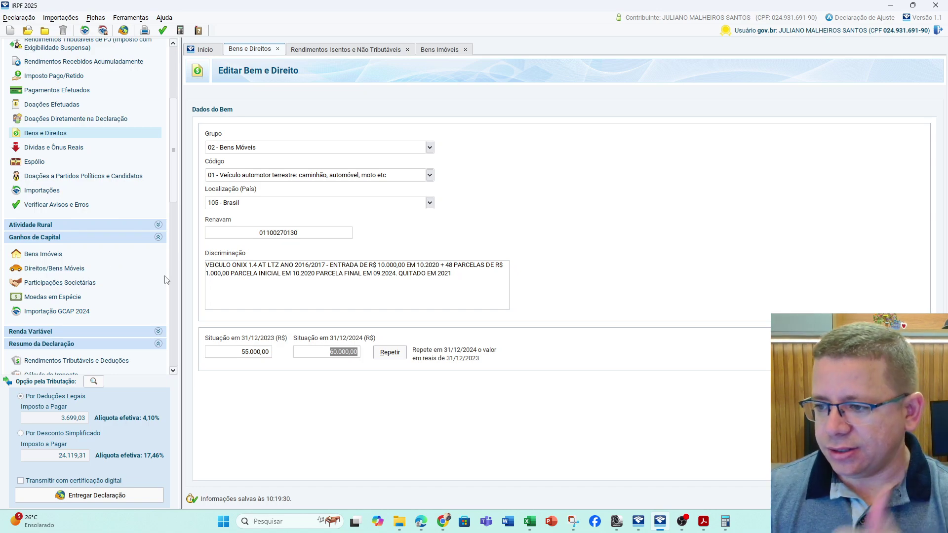
click(72, 238)
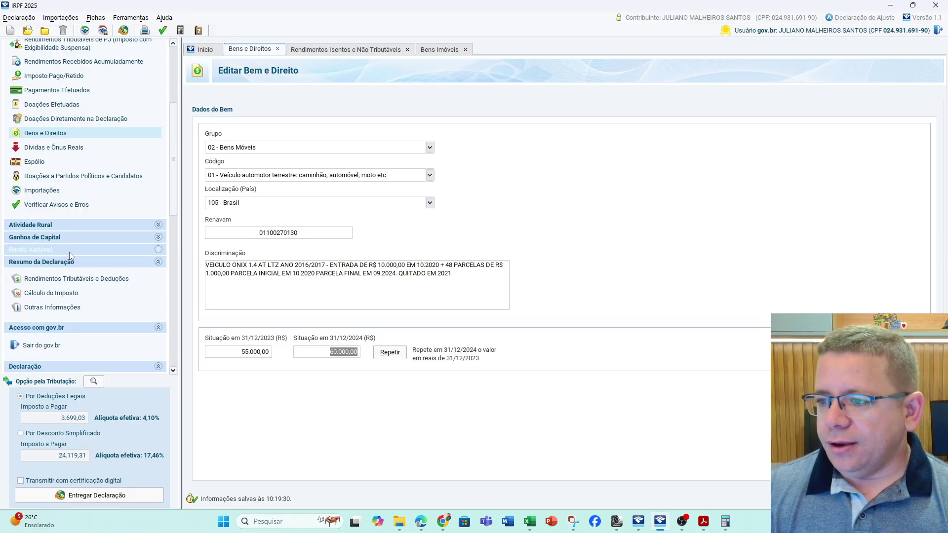
click(70, 251)
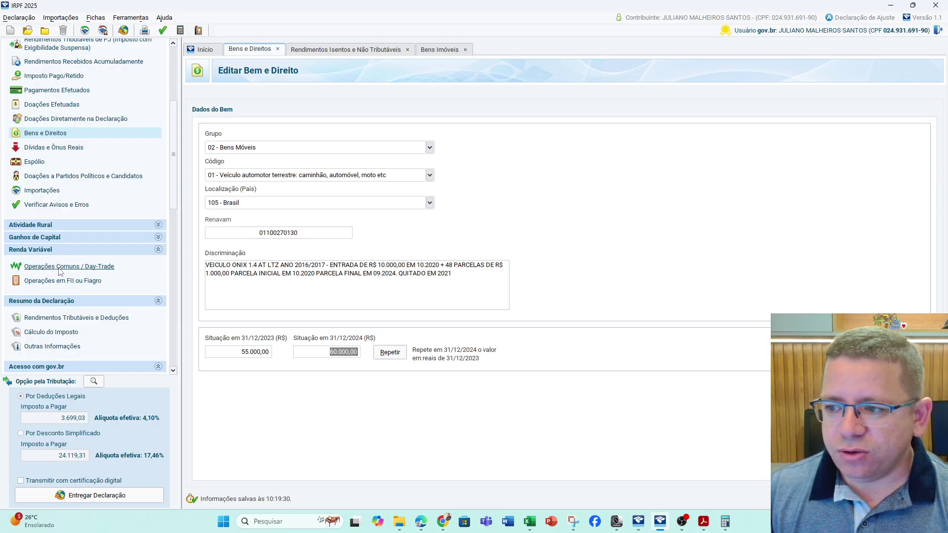
click(59, 269)
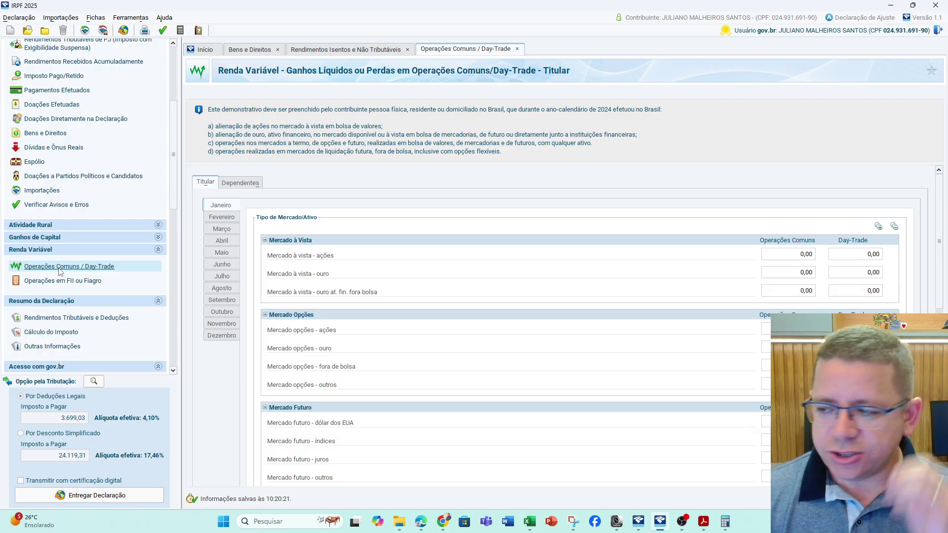
Edit the VIIA3 shares in Bens e Direitos, setting Situação em 31/12/2023 to 1.000,00 and repeating that value for 31/12/2024
click(38, 134)
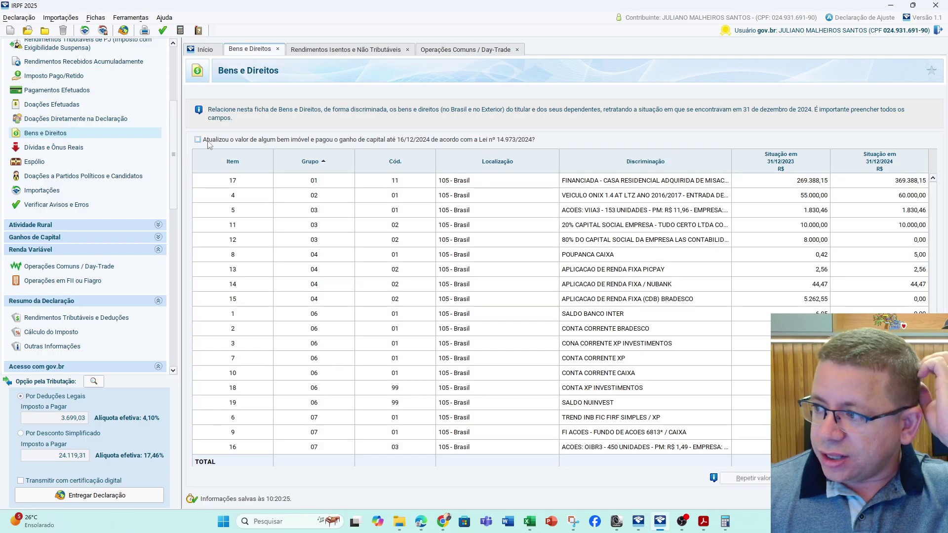
double_click(613, 209)
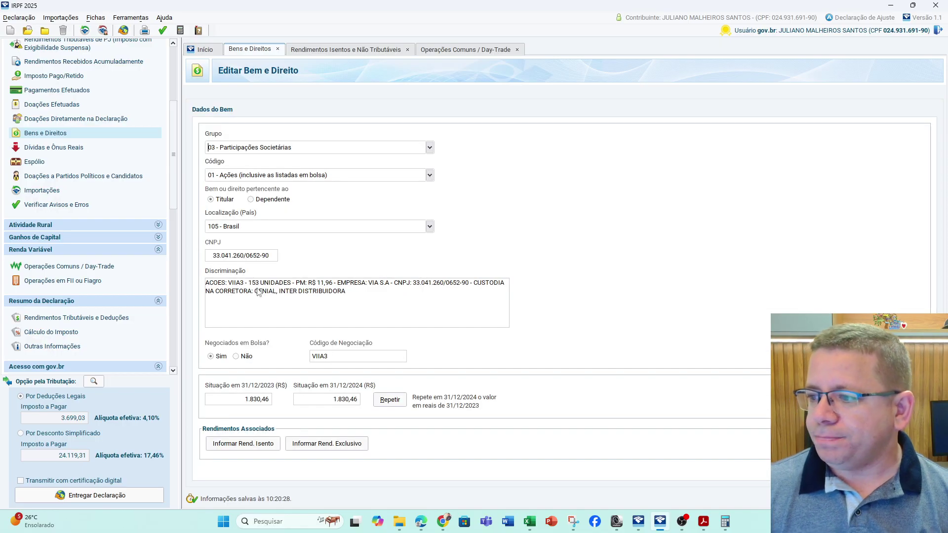
click(356, 399)
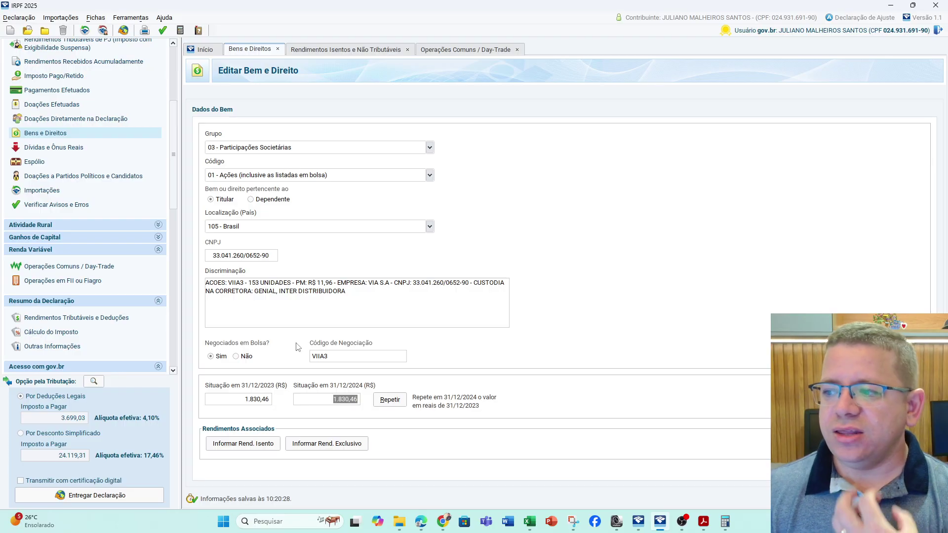
click(351, 402)
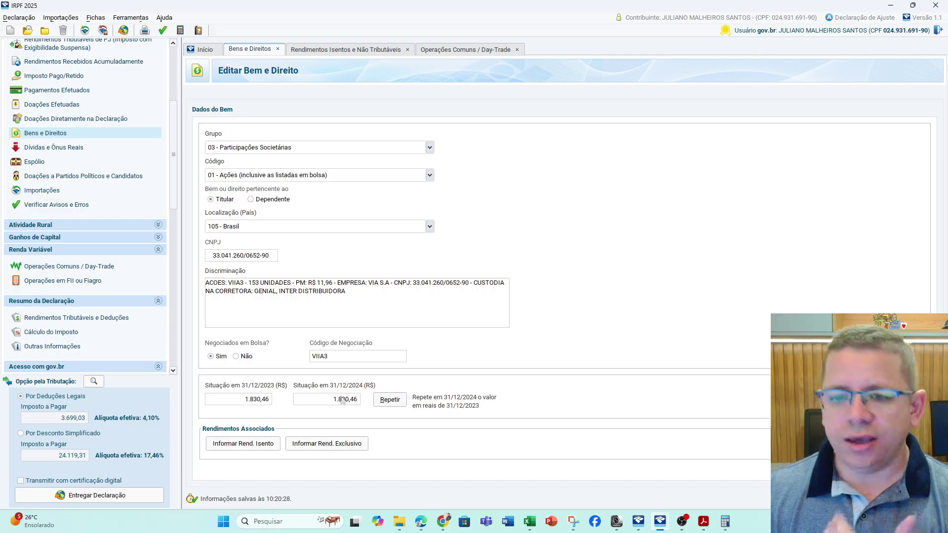
click(256, 403)
text(10000)
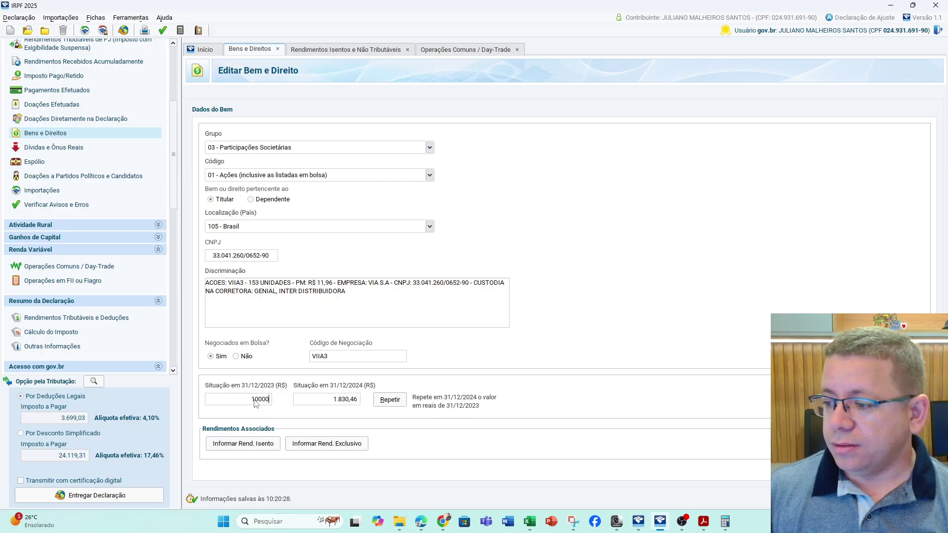
key(Tab)
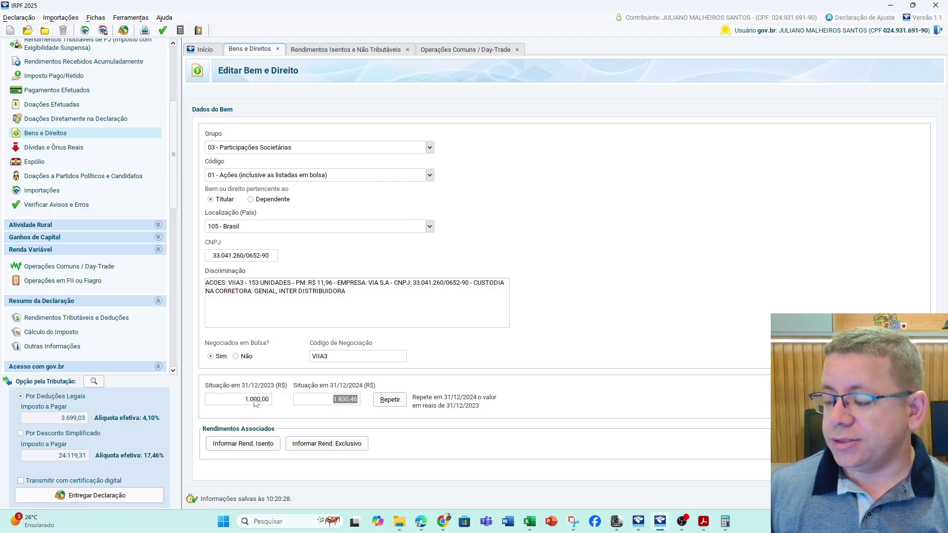
click(386, 405)
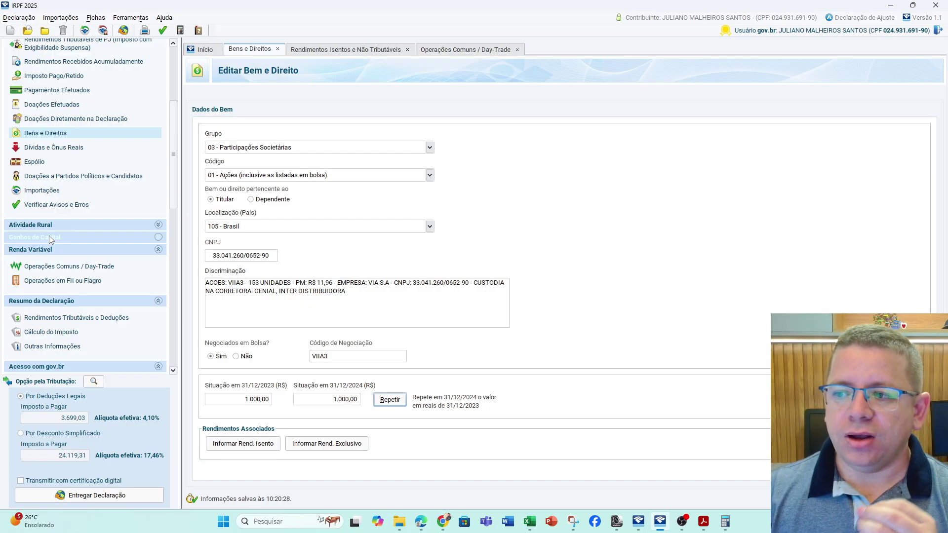
Go through the monthly sheets for Titular and the Dependentes list in Operações Comuns / Day-Trade, returning to Titular's Janeiro
click(47, 269)
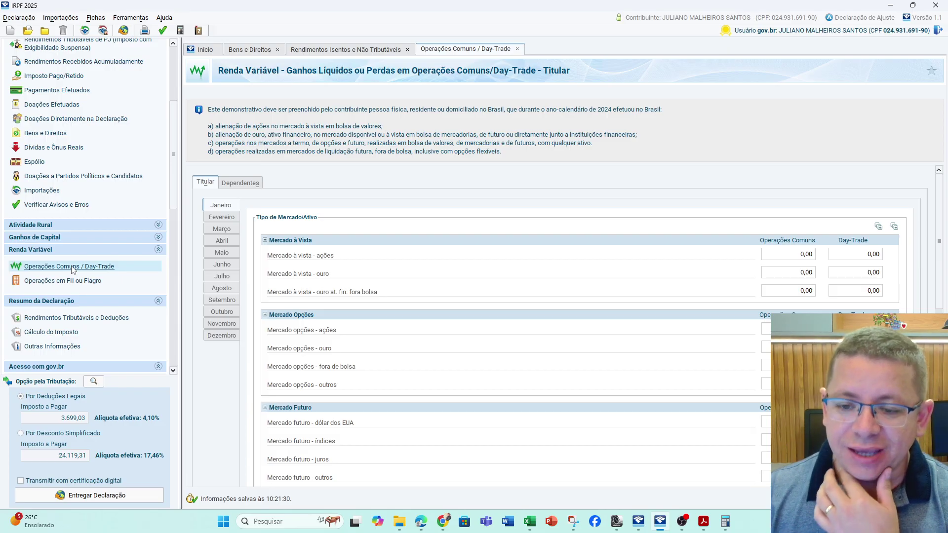
click(228, 228)
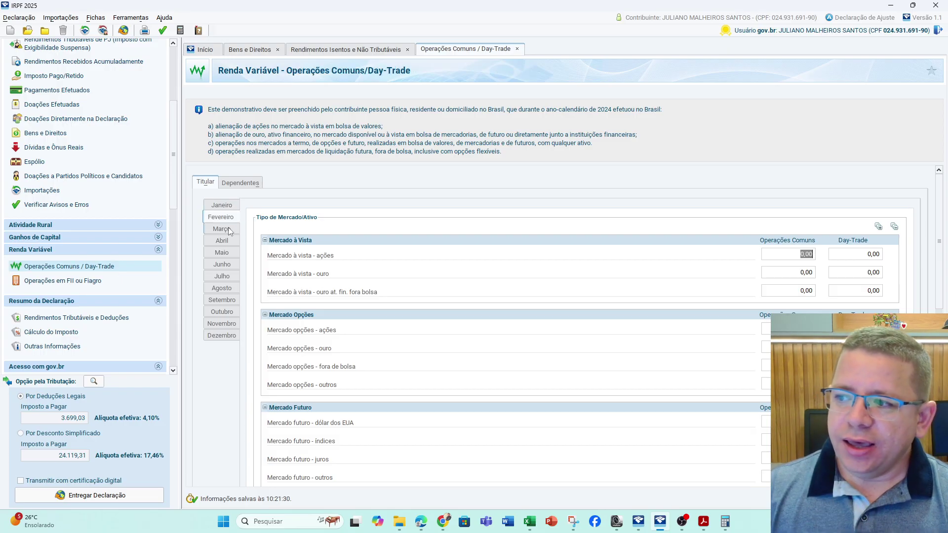
click(222, 336)
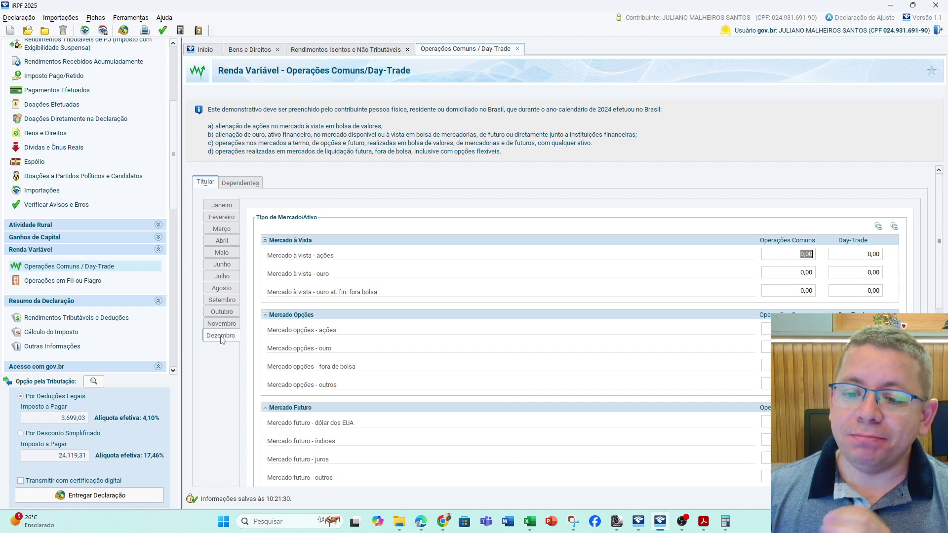
click(224, 205)
click(241, 183)
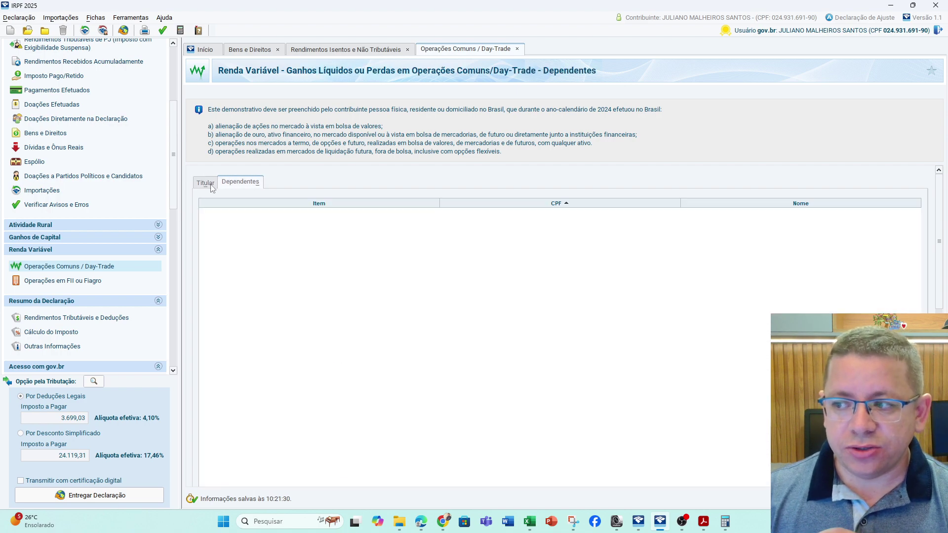
click(209, 184)
click(223, 219)
click(222, 206)
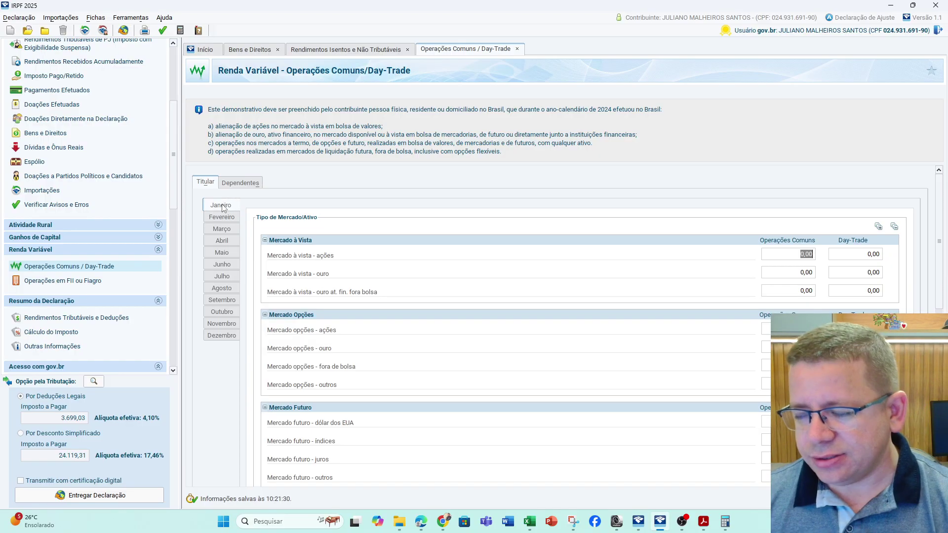
Examine the Operações Comuns and Day-Trade fields for Mercado à vista - ações in Janeiro
click(782, 253)
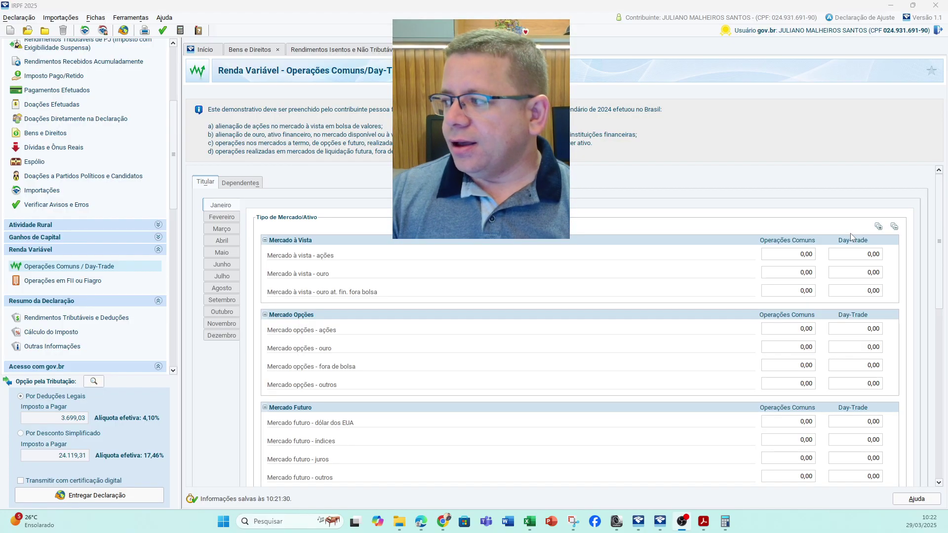
click(851, 257)
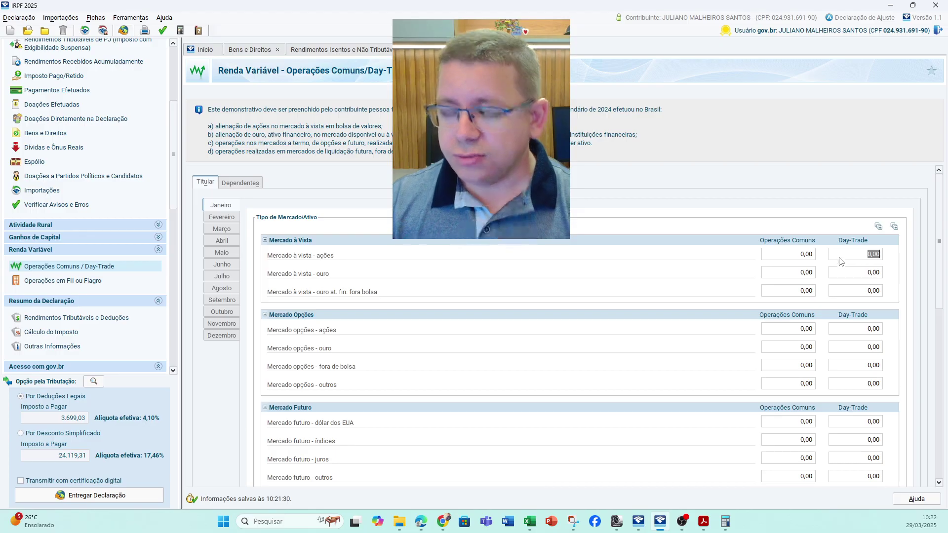
click(806, 260)
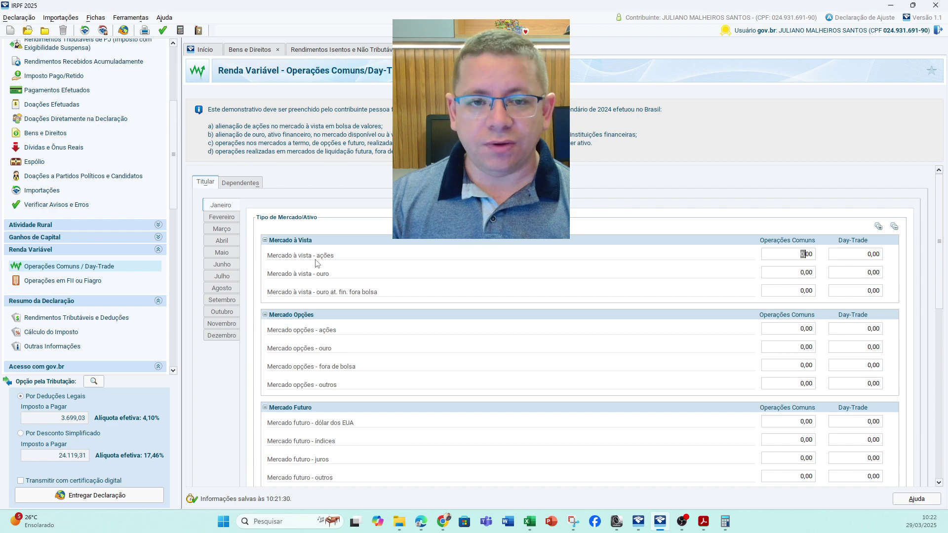
click(805, 255)
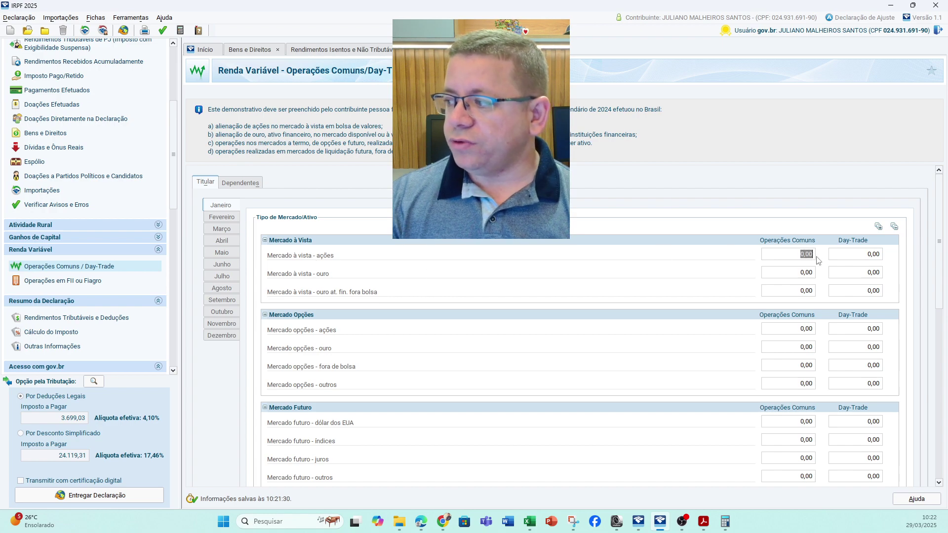
Enter 500,00 as Janeiro's Operações Comuns result for Mercado à vista - ações
text(5)
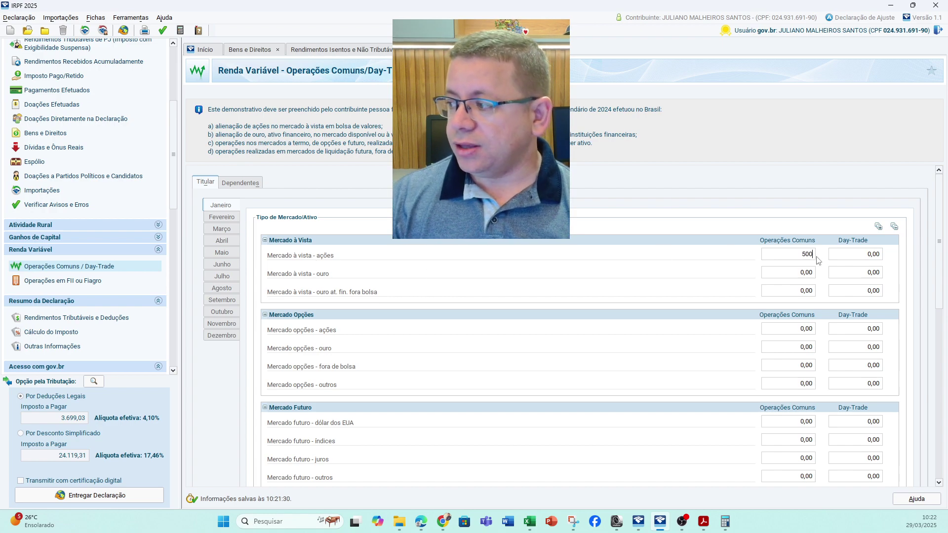
key(Tab)
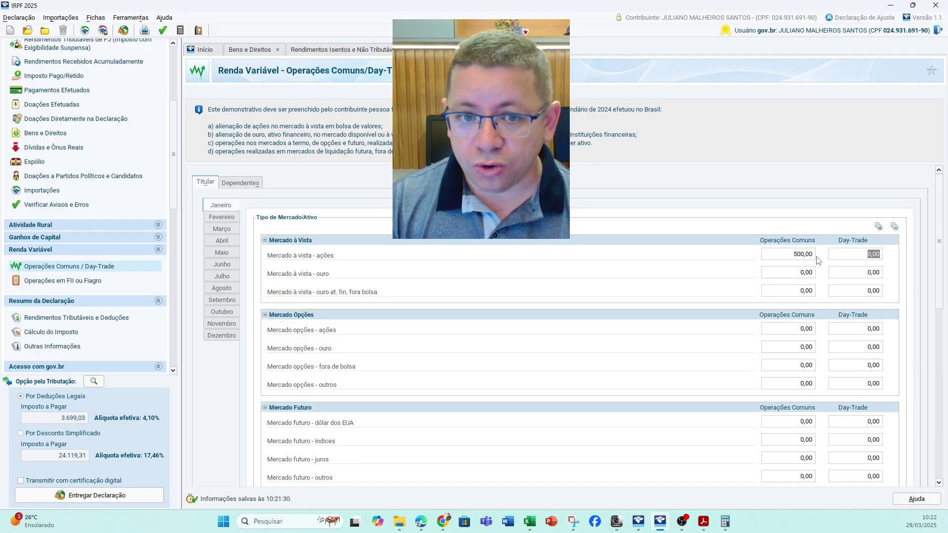
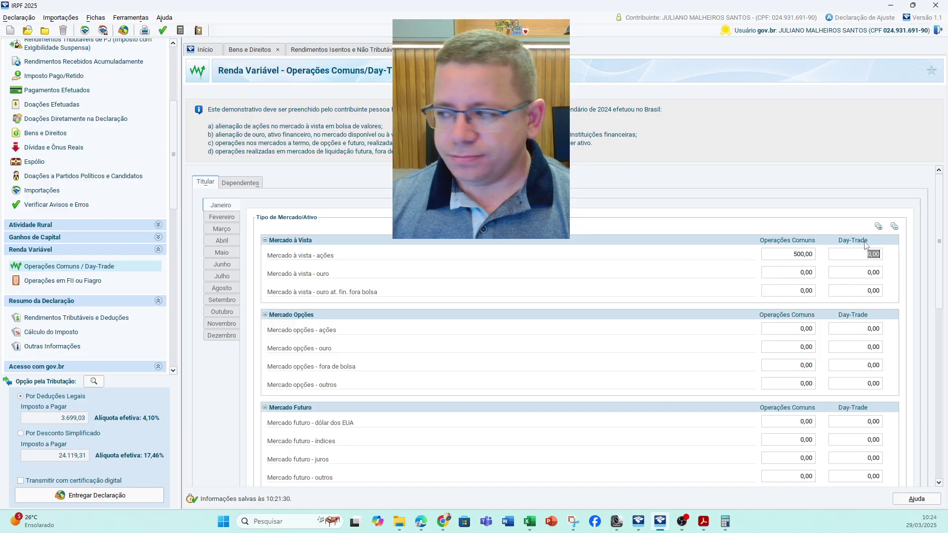
Change Janeiro's Mercado à vista - ações result under Operações Comuns to -500,00, and restore it to 500,00
click(796, 256)
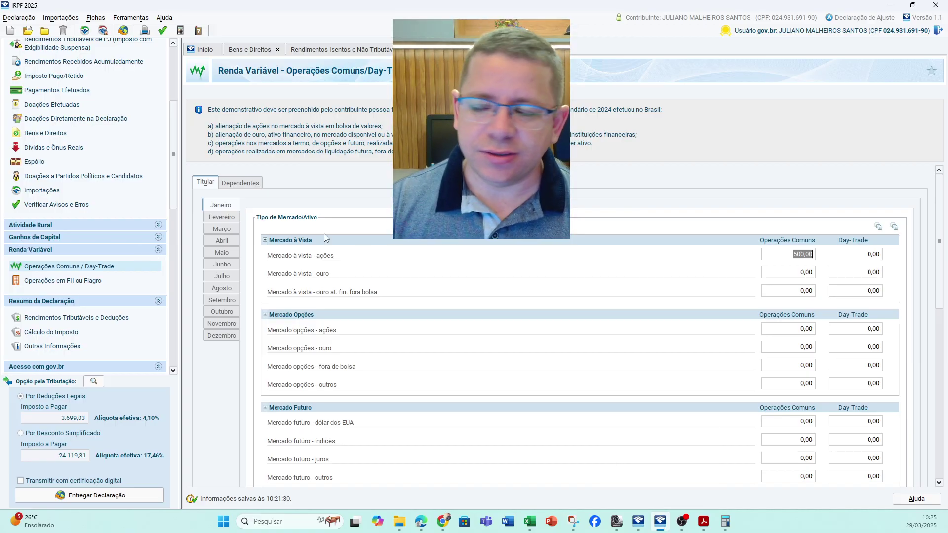
click(794, 255)
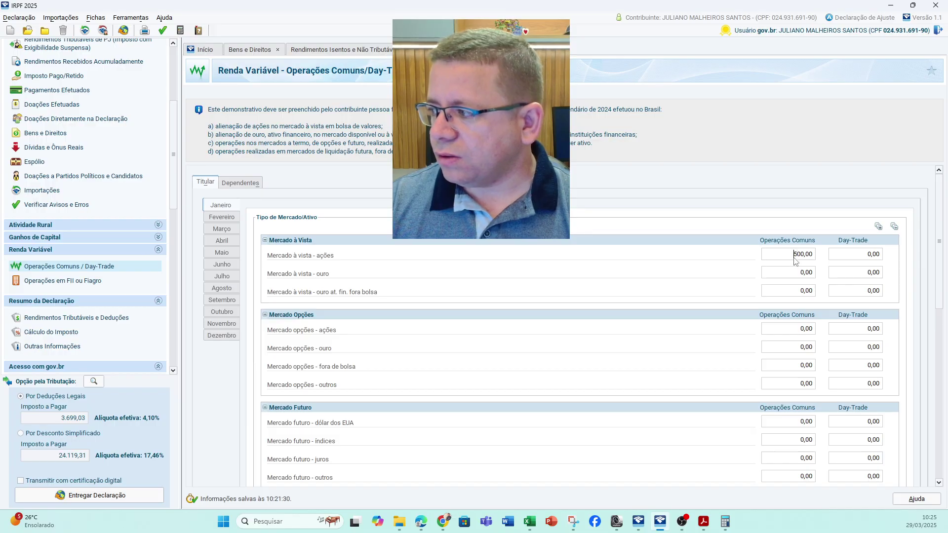
text(-)
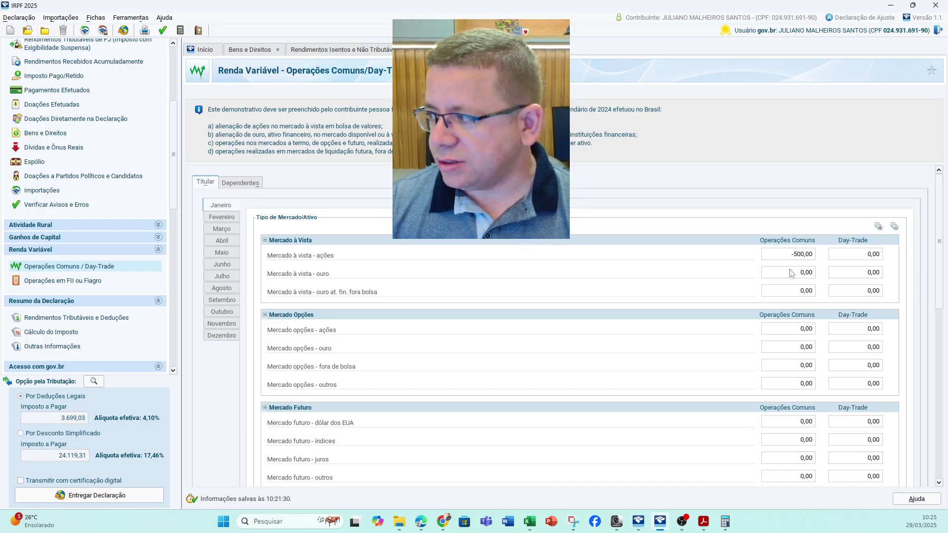
click(791, 274)
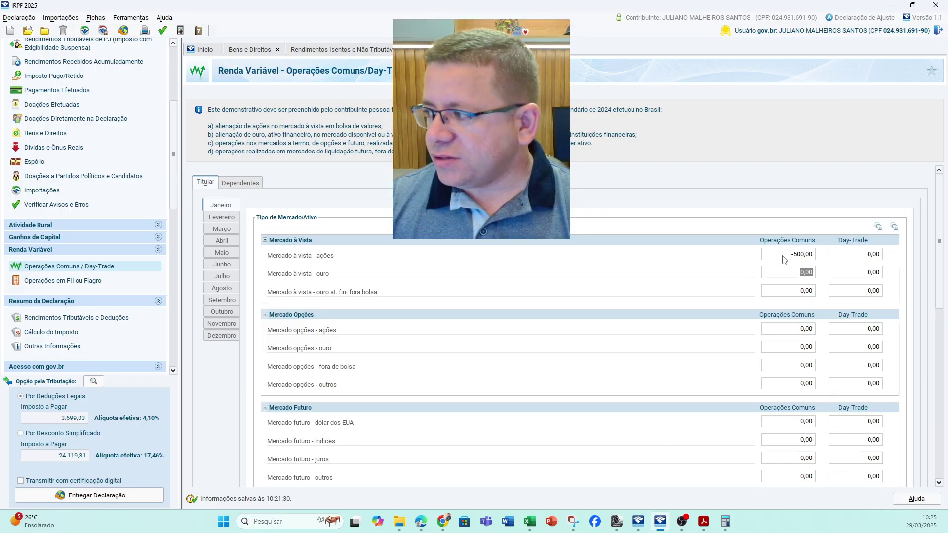
click(780, 258)
text(500)
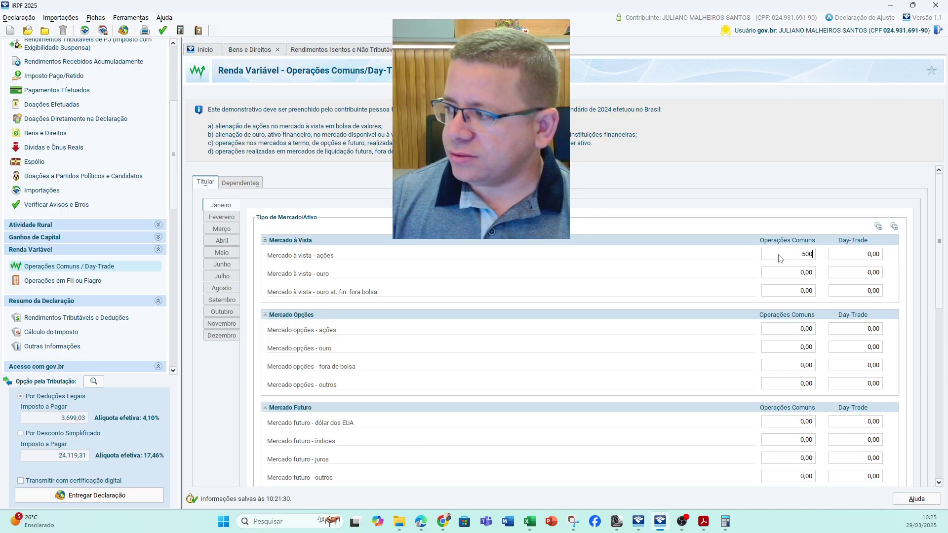
key(Tab)
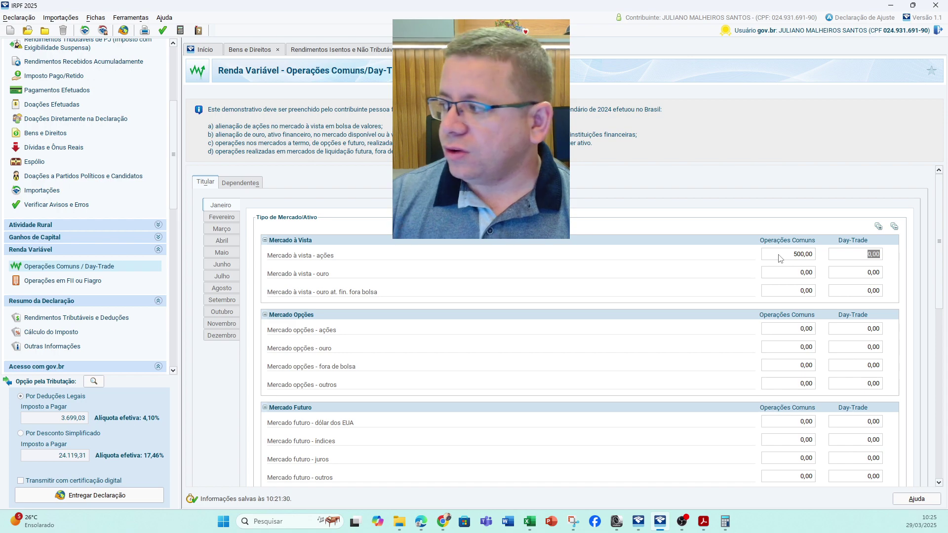
Examine Janeiro's Resultados and Consolidação do Mês, including Imposto devido, Alíquota do imposto and the IR fonte (Lei nº 11.033/2004) no mês field
drag(937, 231, 937, 334)
double_click(806, 419)
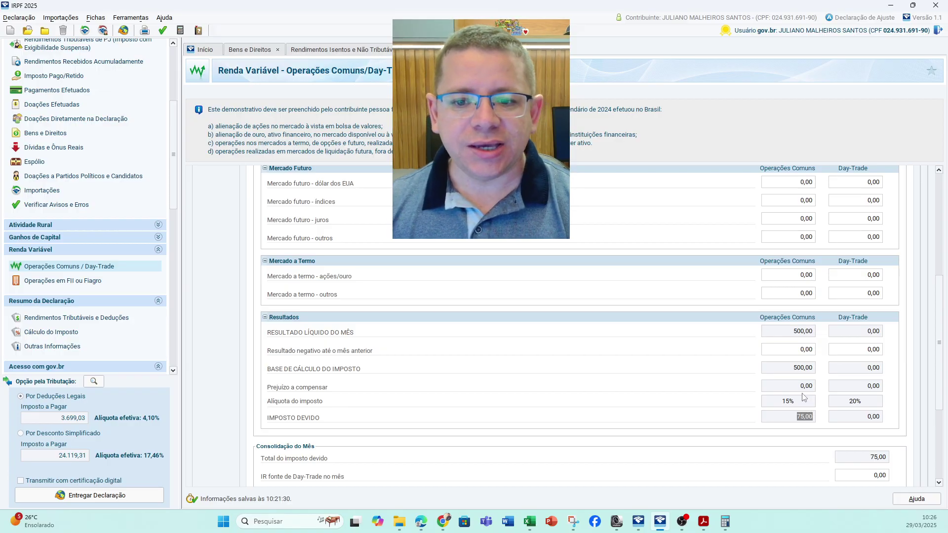
click(803, 404)
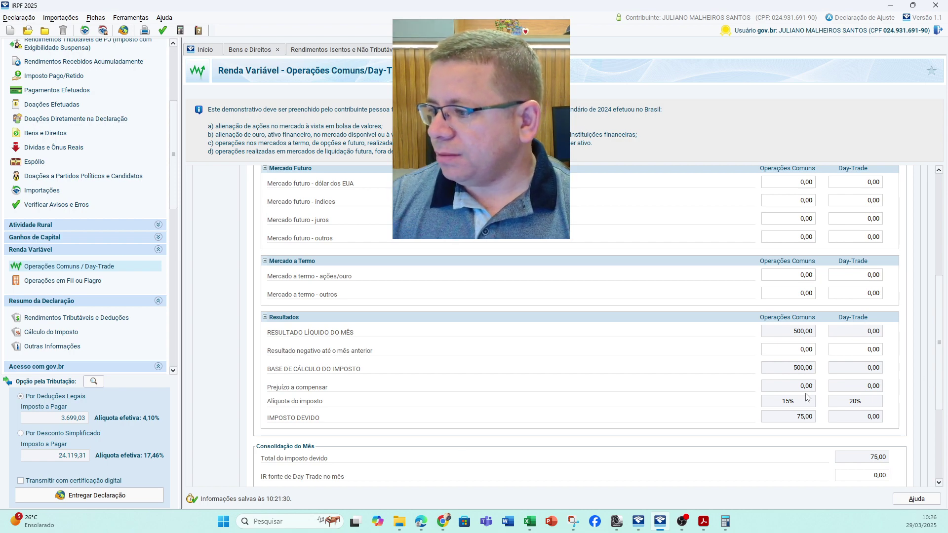
scroll(773, 355, up, 1)
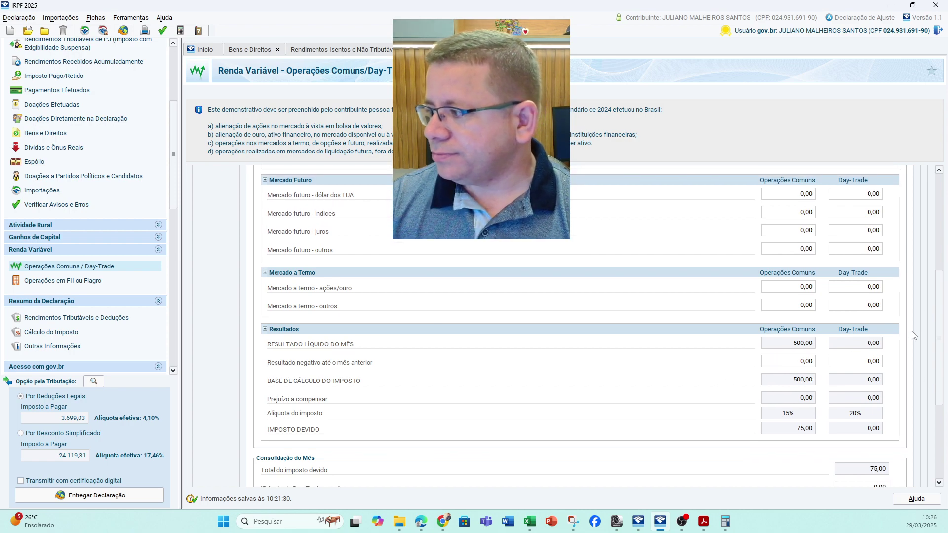
drag(939, 298, 944, 381)
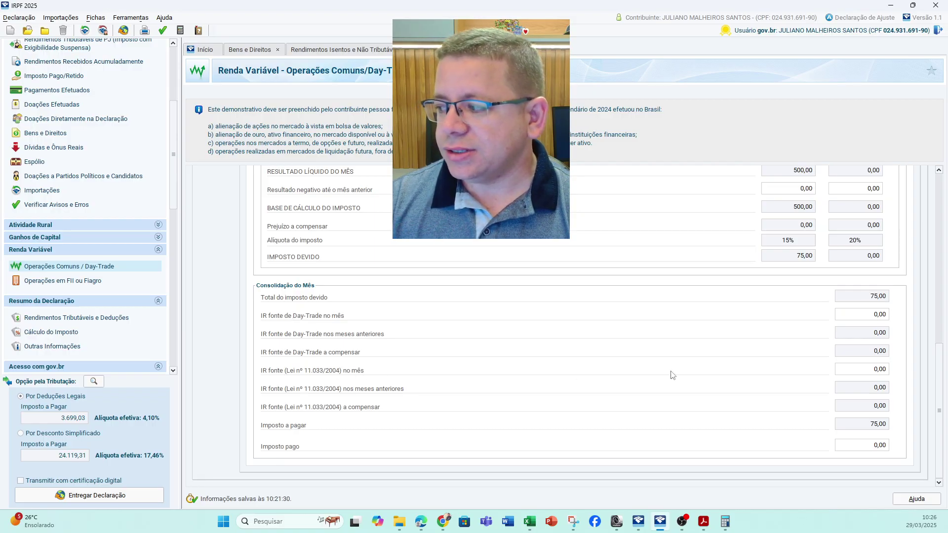
click(879, 370)
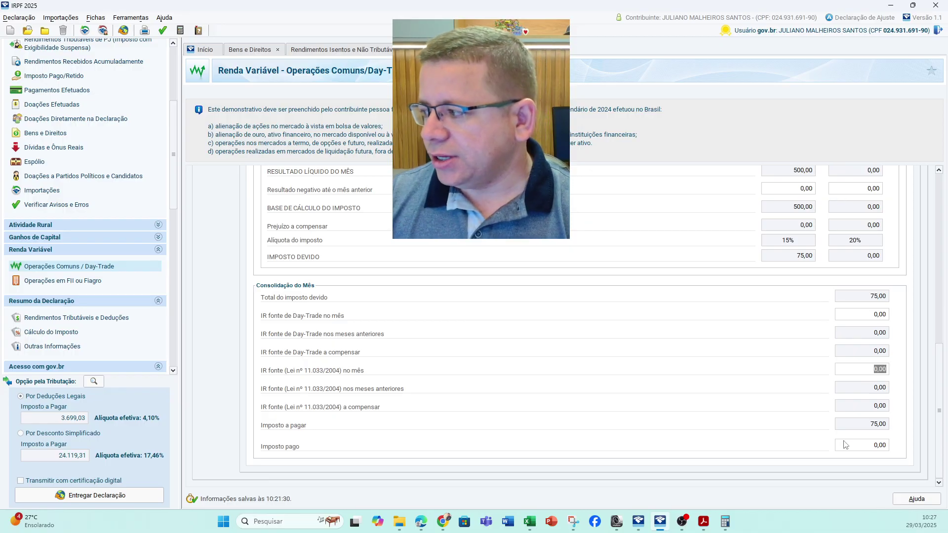
Look through the other monthly sheets, return to Janeiro and check Imposto a pagar in Consolidação do Mês
scroll(939, 428, up, 12)
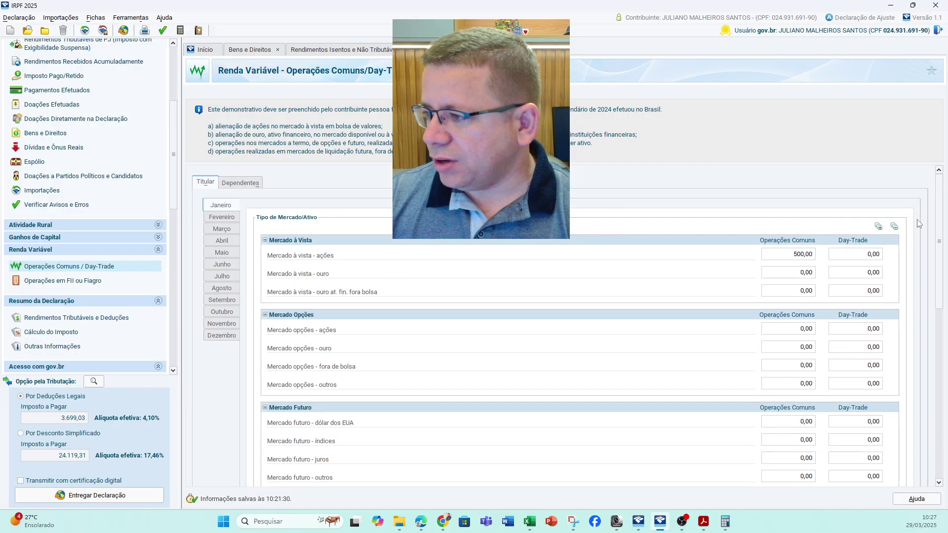
scroll(229, 228, down, 11)
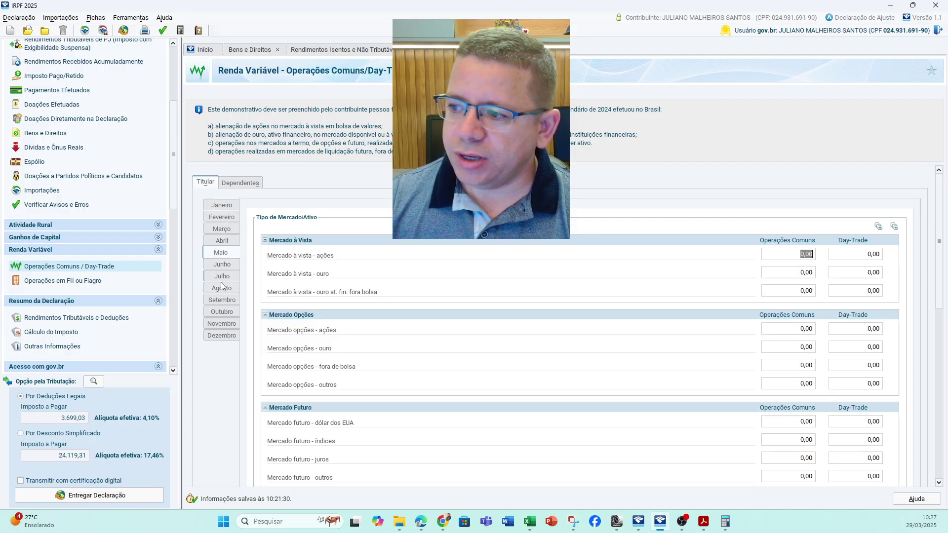
scroll(221, 310, up, 8)
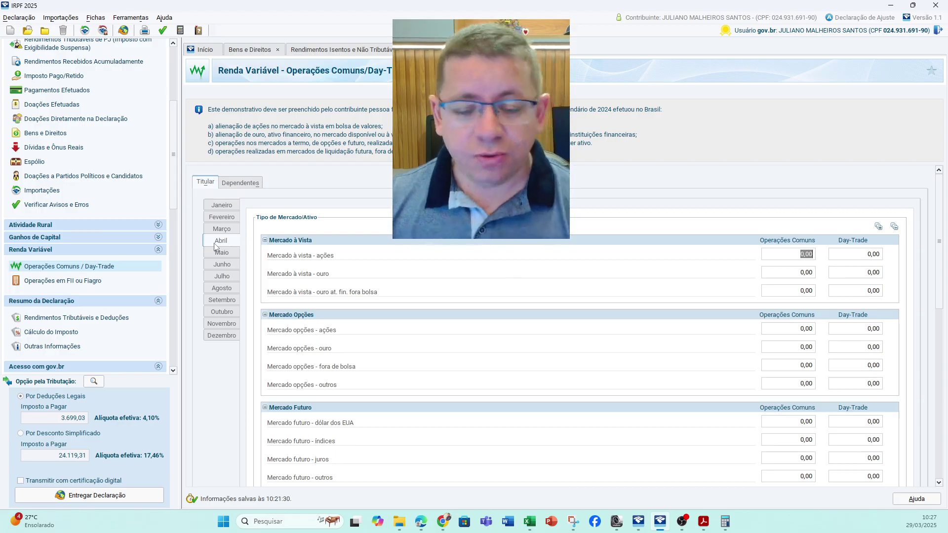
scroll(232, 214, up, 3)
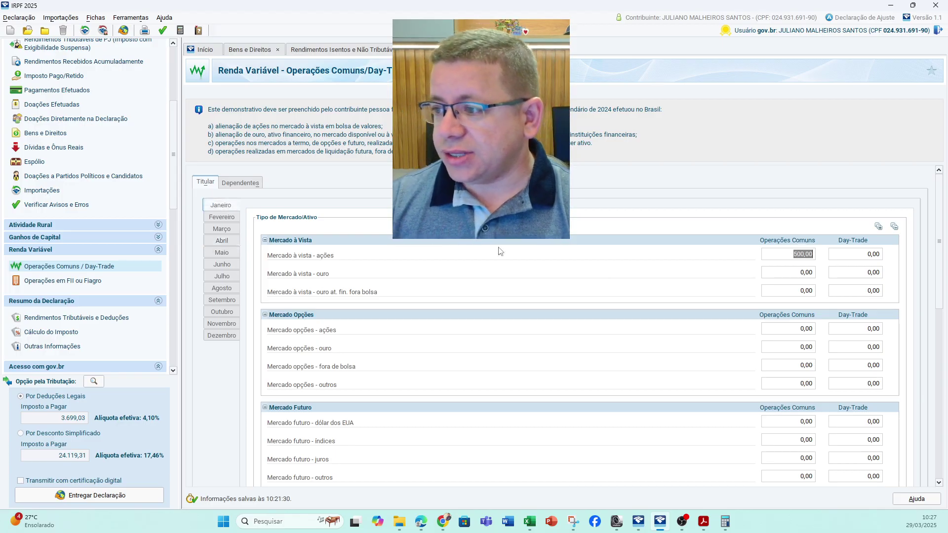
drag(937, 193, 943, 393)
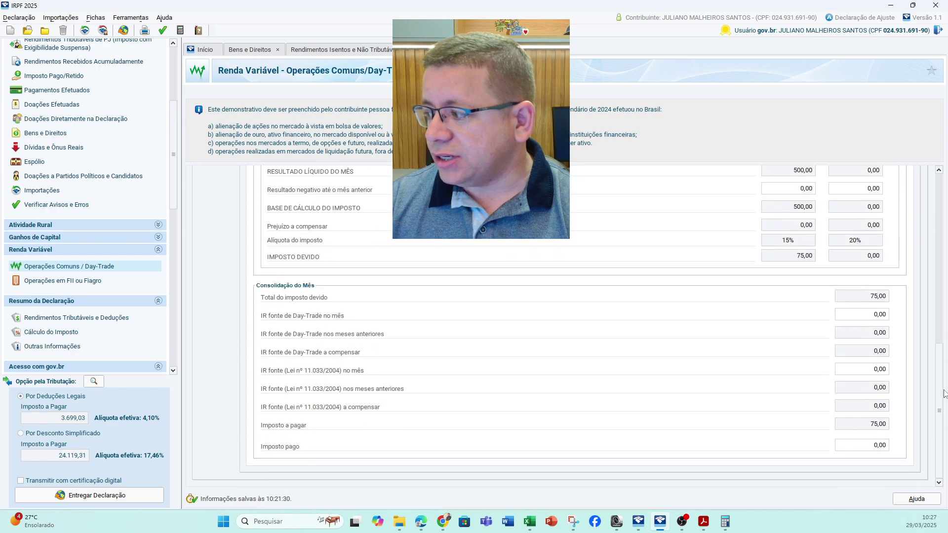
double_click(882, 425)
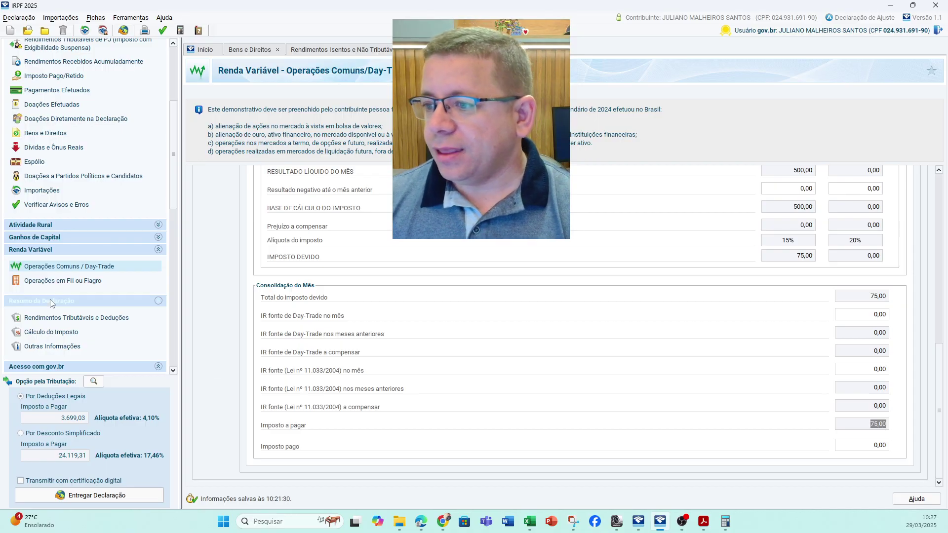
Open Operações em FII ou Fiagro and set Titular's JAN Resultado negativo até o mês anterior to 500,00
click(81, 282)
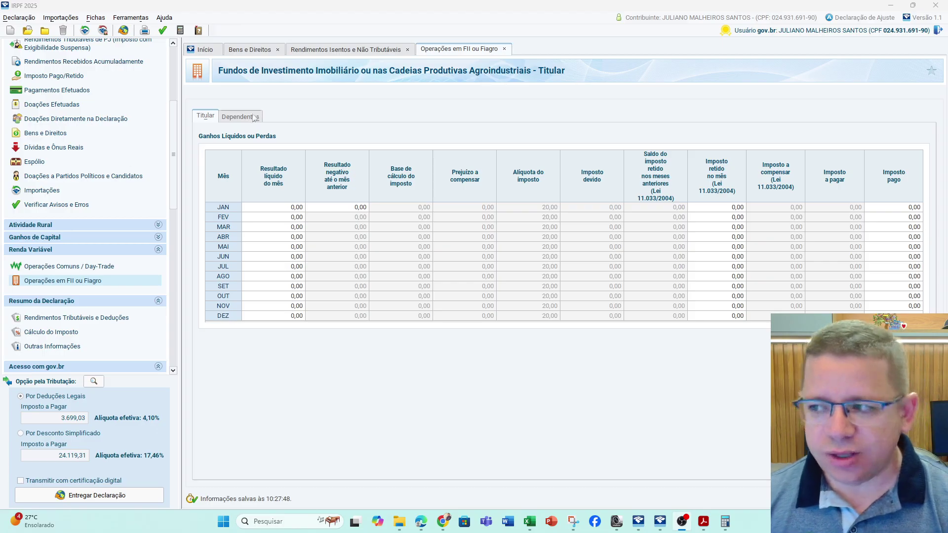
click(349, 211)
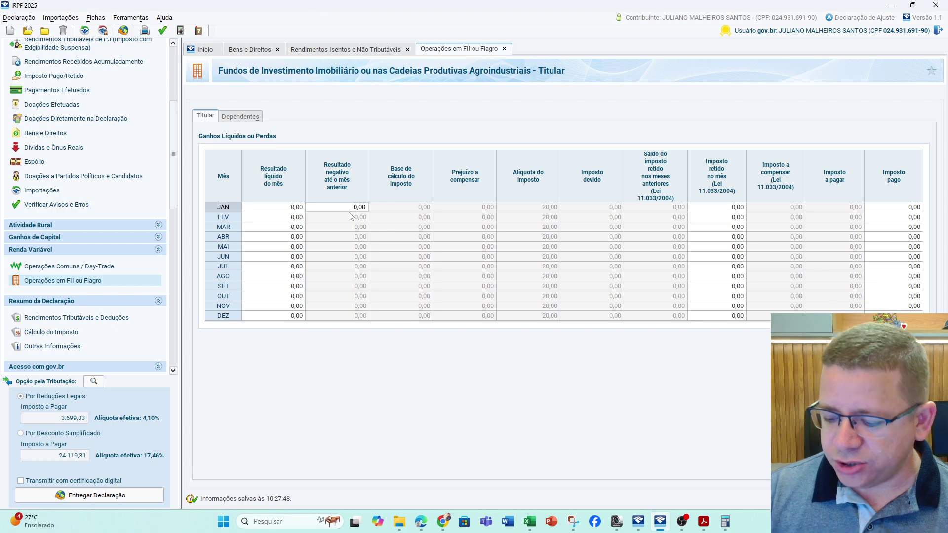
text(500)
key(Tab)
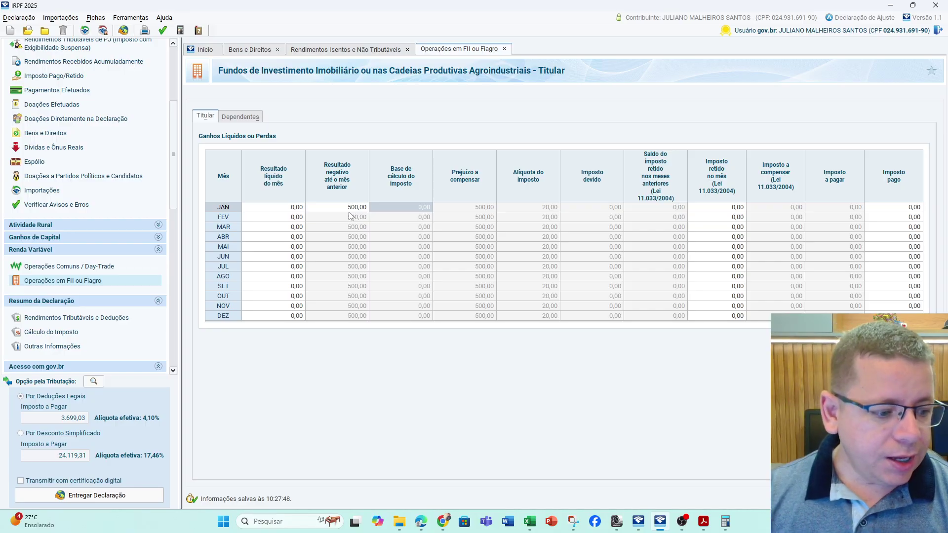
Set JAN Resultado líquido do mês to 1.000,00 and check the Base de cálculo do imposto
click(297, 218)
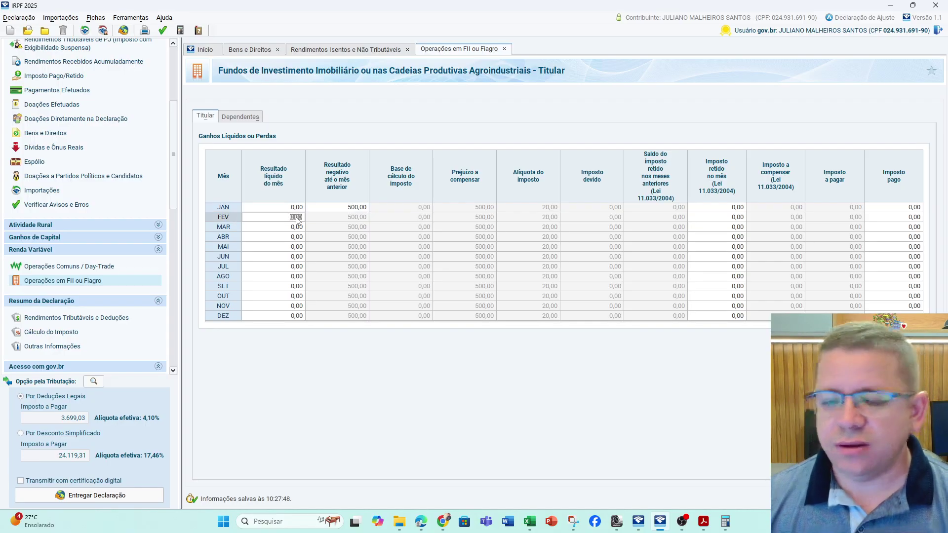
key(Up)
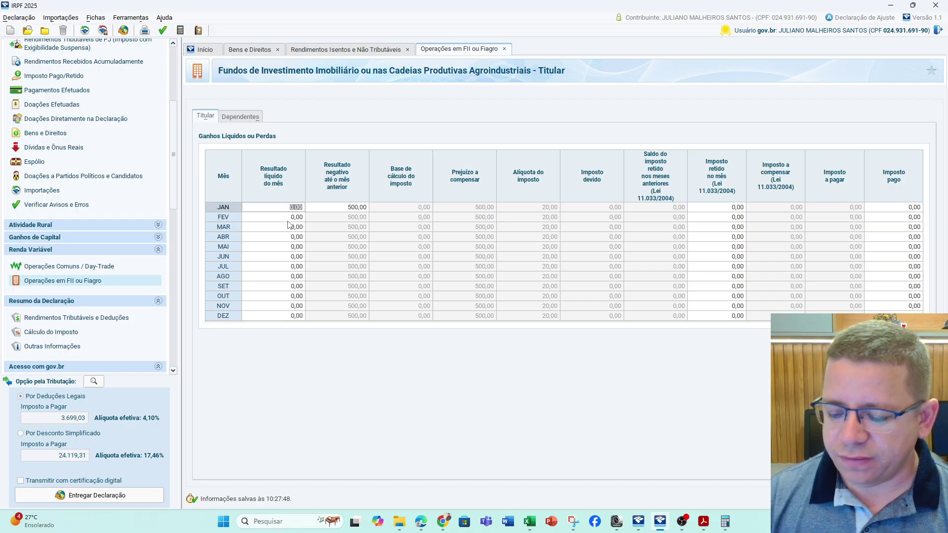
text(1000)
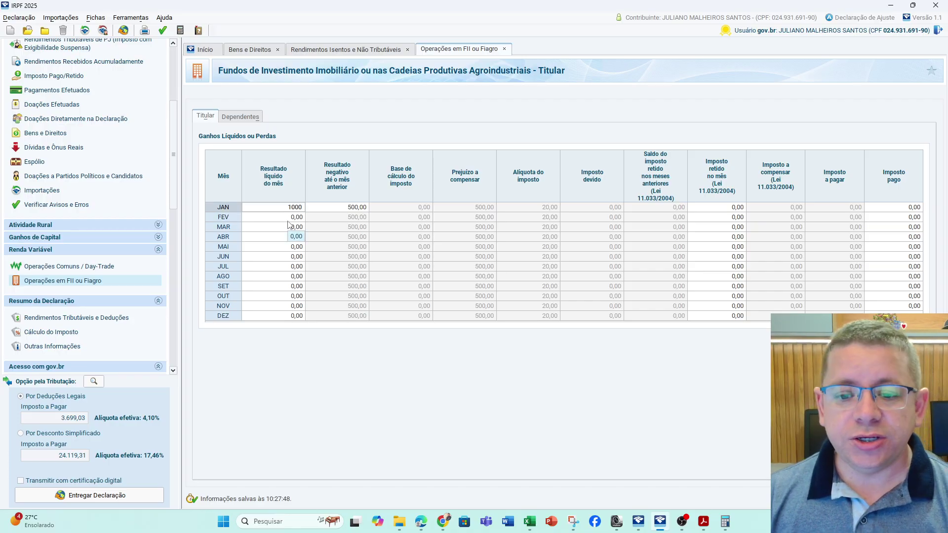
key(Tab)
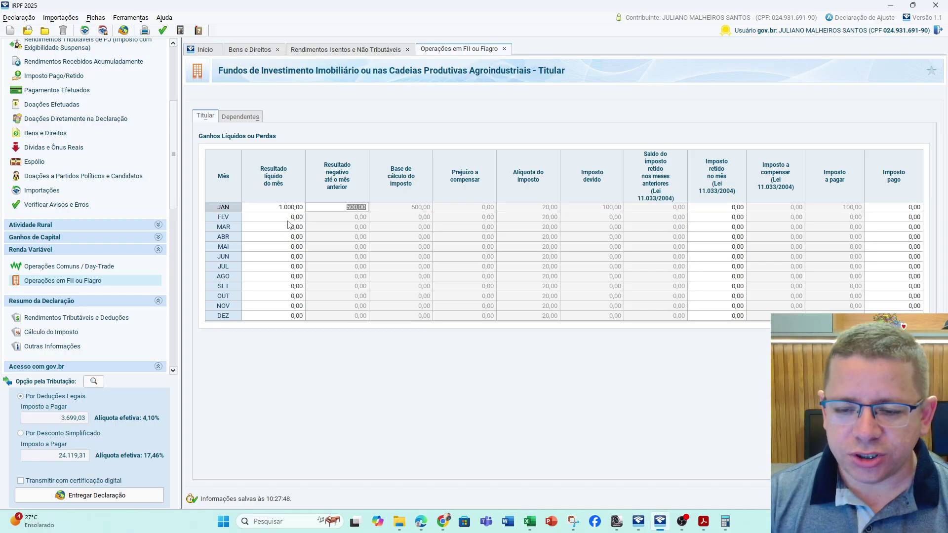
click(359, 211)
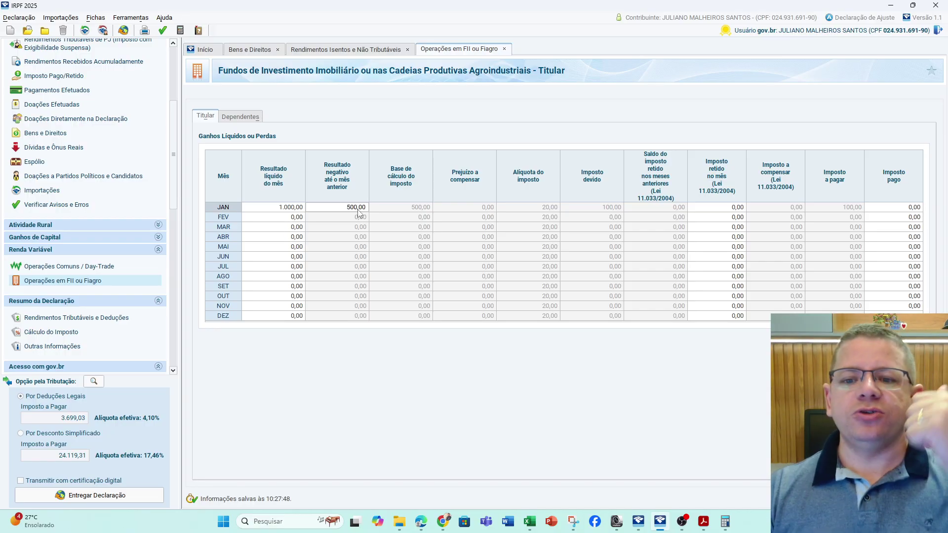
click(409, 215)
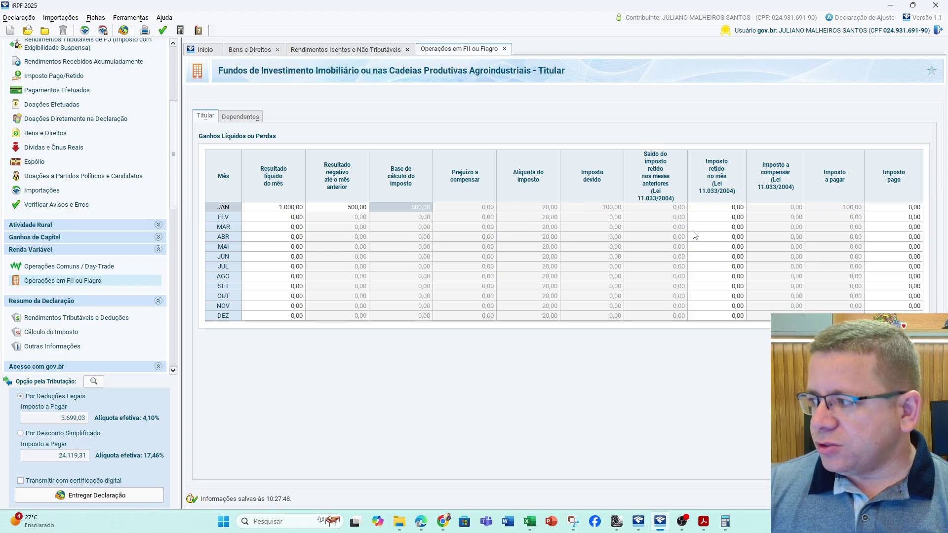
Set JAN Imposto retido no mês (Lei 11.033/2004) to 10,00 and Imposto pago to 90,00
click(716, 207)
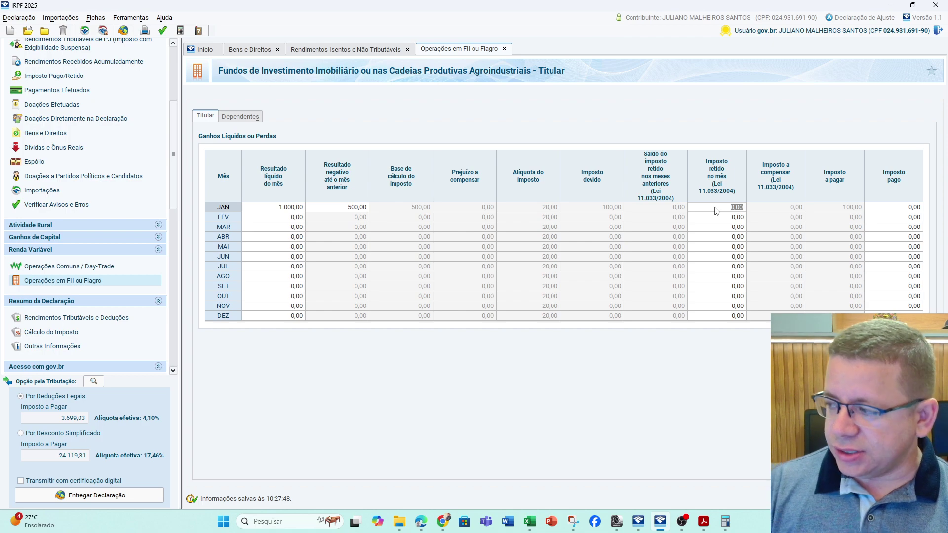
text(10)
key(Tab)
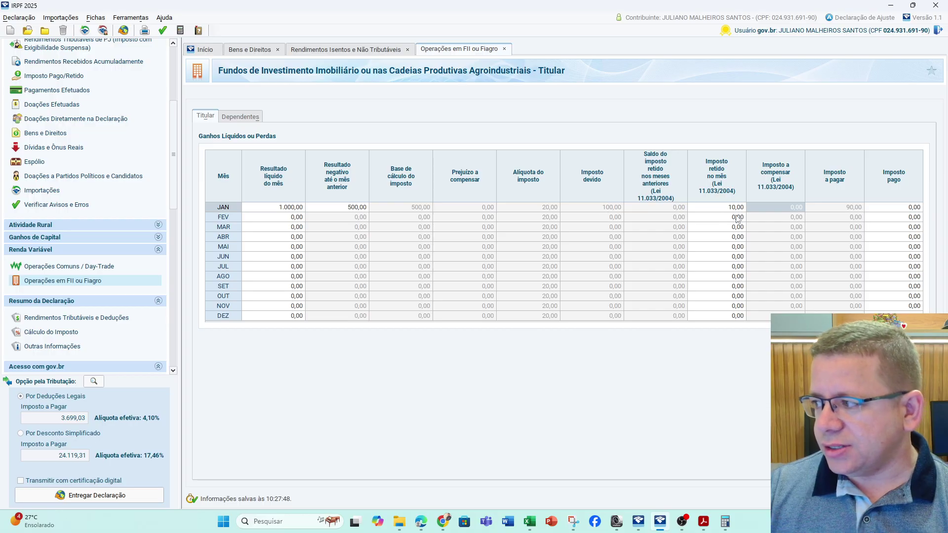
click(895, 210)
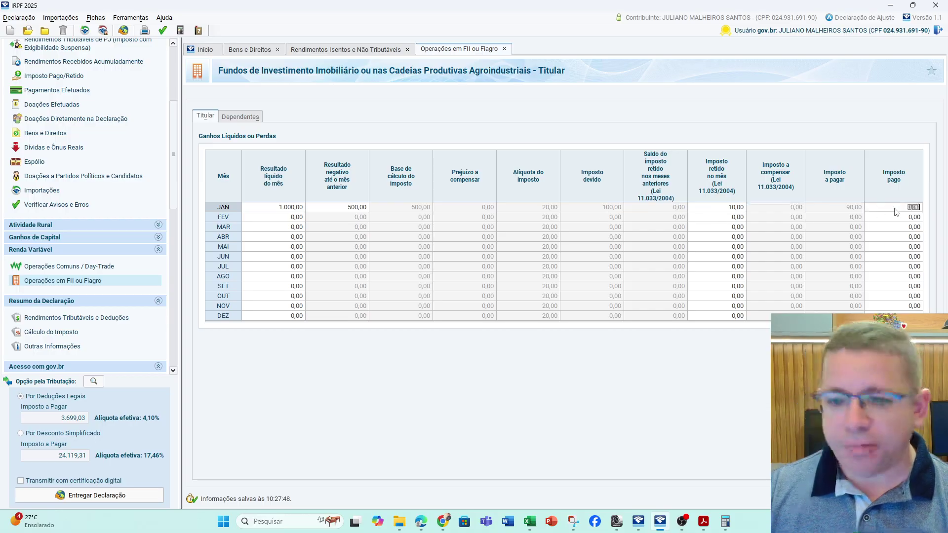
text(90)
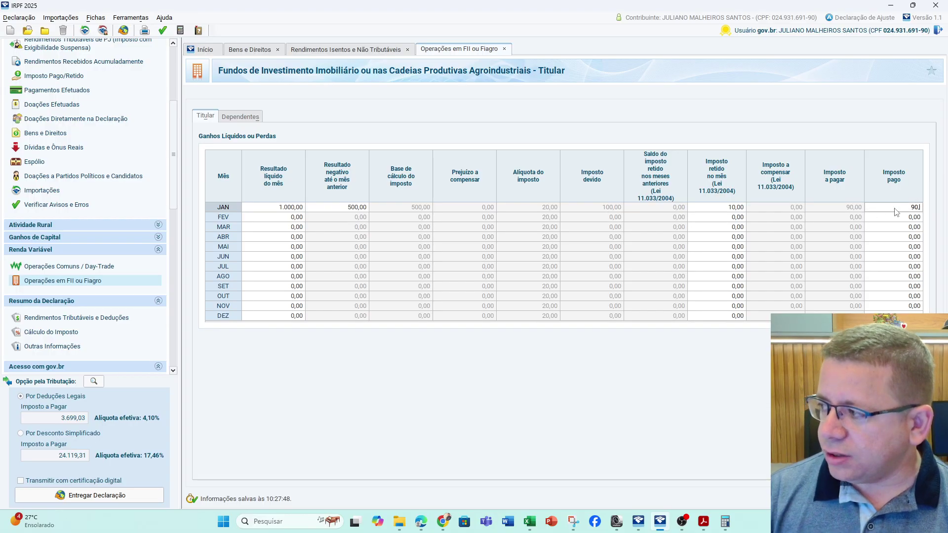
key(Return)
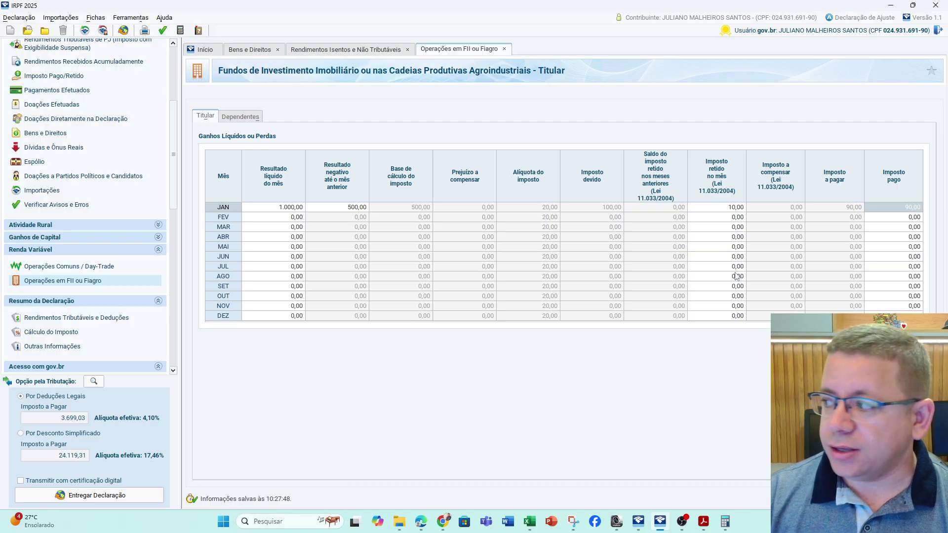
click(899, 210)
click(905, 210)
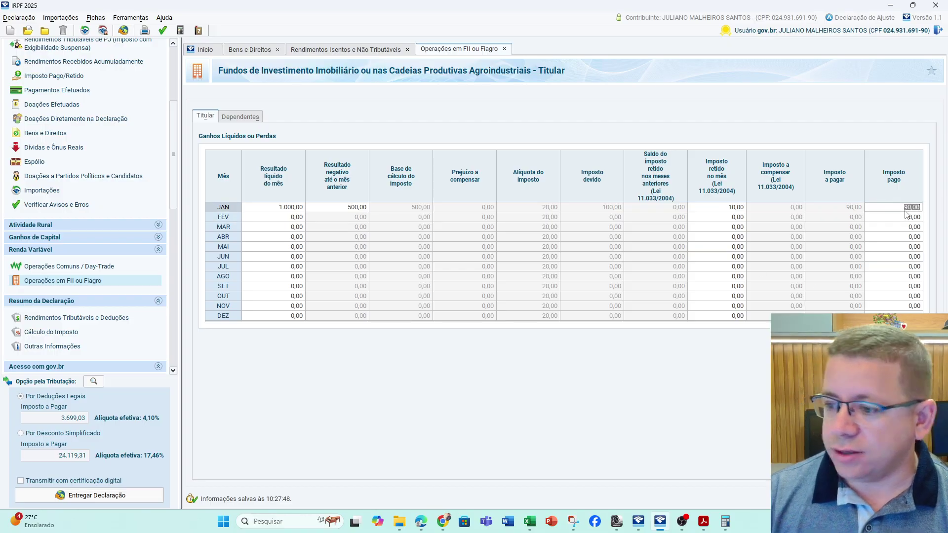
Set Titular's JAN Imposto pago to 0,00 and check the Imposto a Pagar for Por Deduções Legais
text(0)
key(Return)
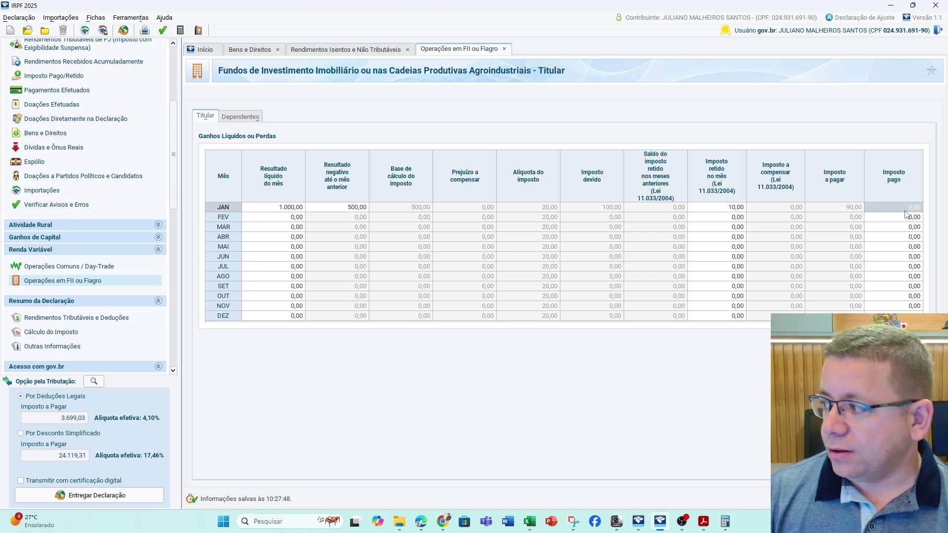
click(84, 422)
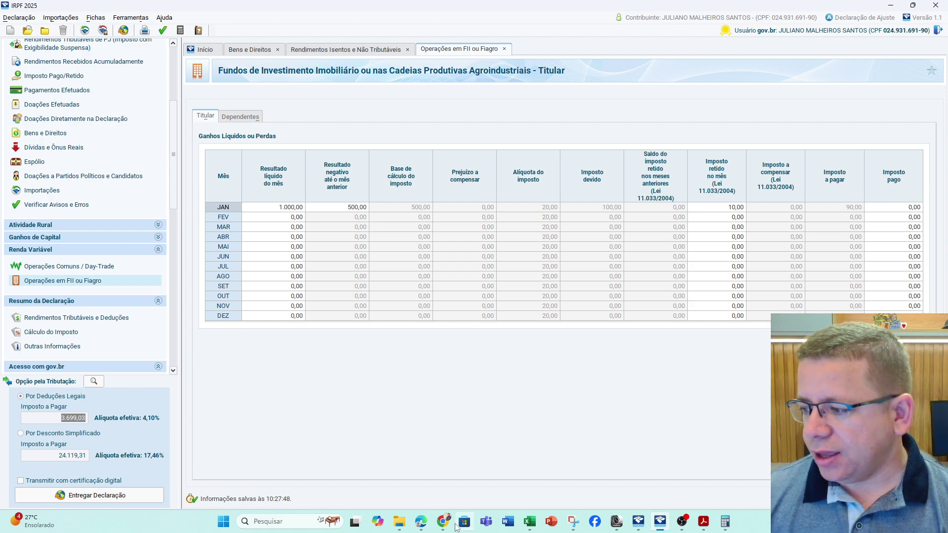
Switch to the e-CAC portal in the browser, load its home page and return to IRPF 2025
click(424, 527)
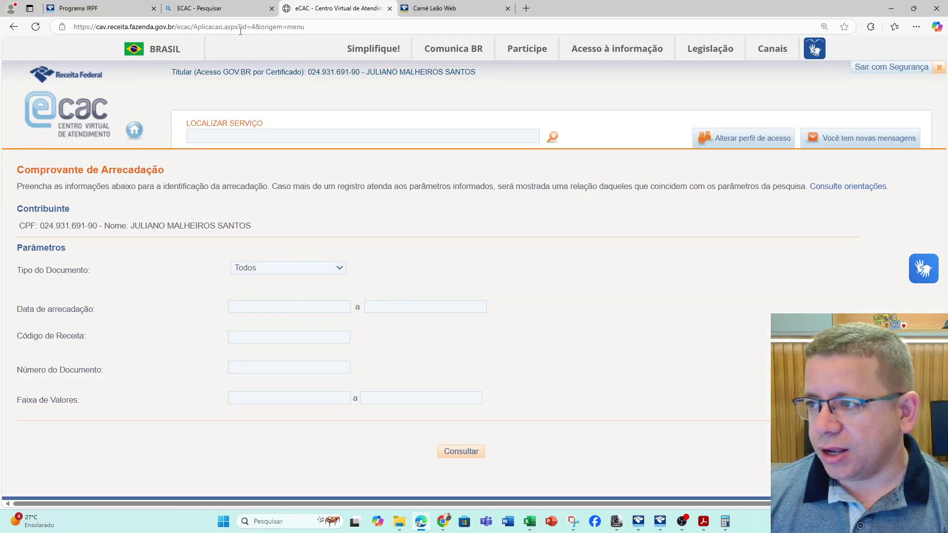
click(136, 131)
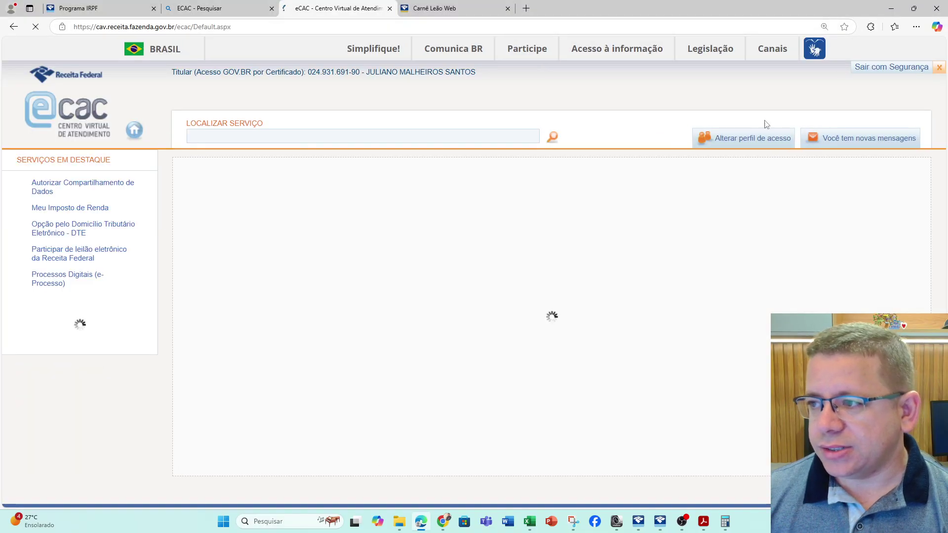
click(890, 9)
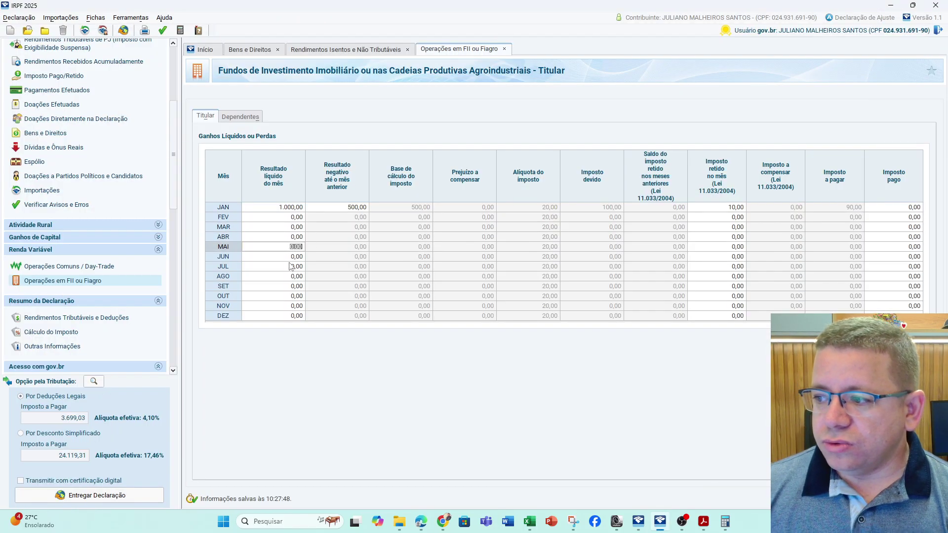
Set Titular's JUL Resultado líquido do mês to 5.000,00 in Operações em FII ou Fiagro
text(5000)
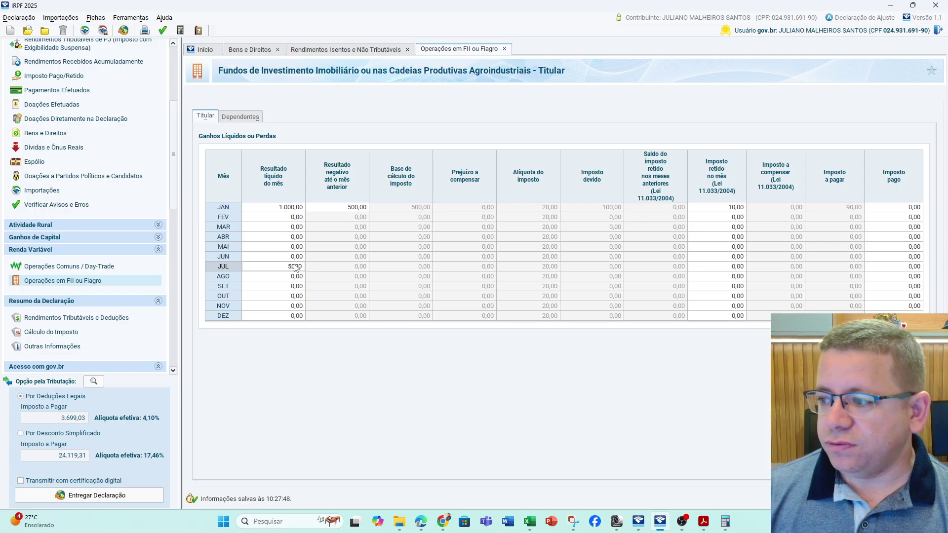
key(Tab)
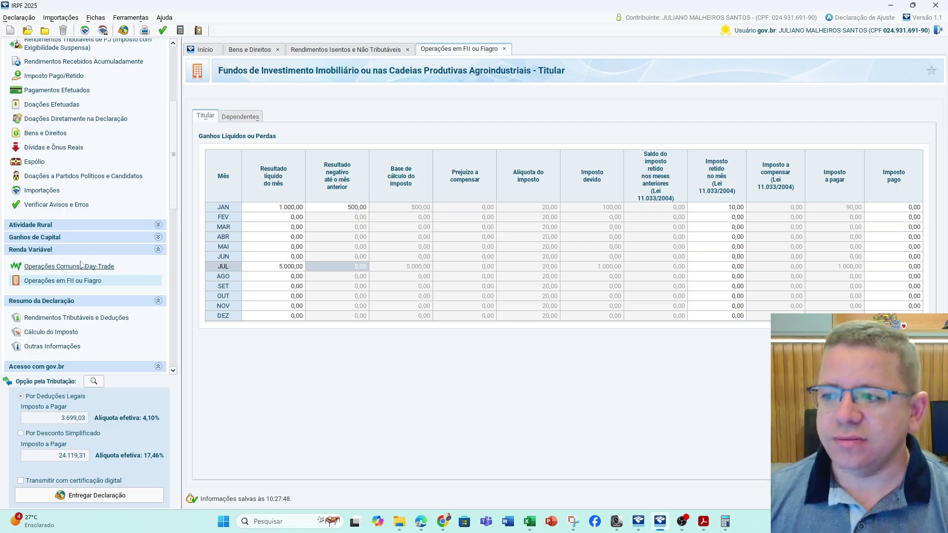
Run Verificar Avisos e Erros on the declaration and review the full list of filling errors and warnings
scroll(69, 294, down, 3)
scroll(69, 294, up, 8)
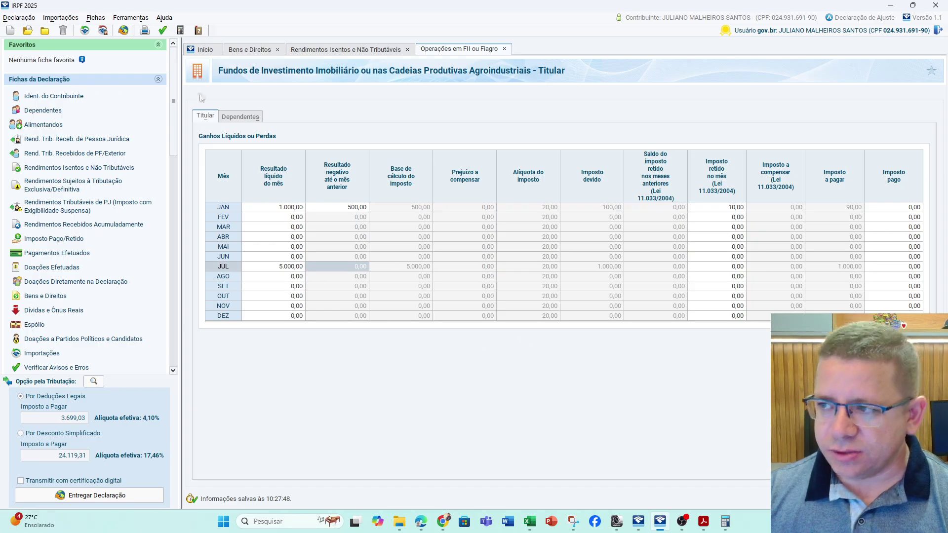
click(163, 33)
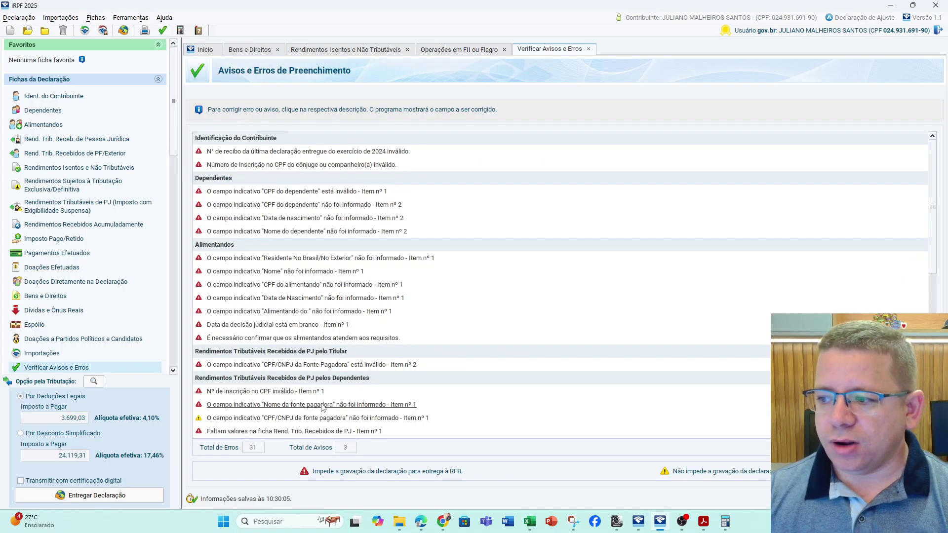
scroll(323, 408, down, 8)
scroll(323, 408, up, 5)
scroll(324, 408, up, 3)
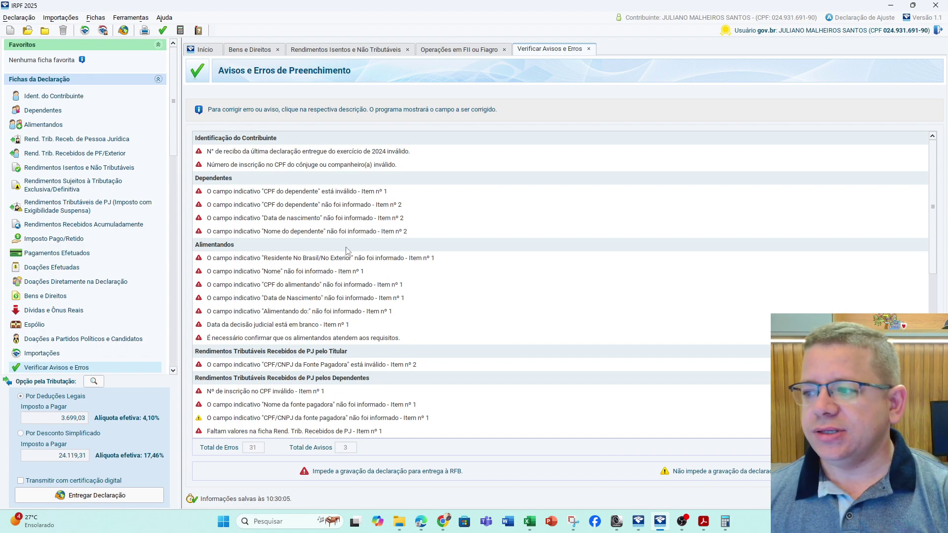
Open the alimentando's missing CPF error to view the field concerned, leave the record and return to the errors list
click(256, 285)
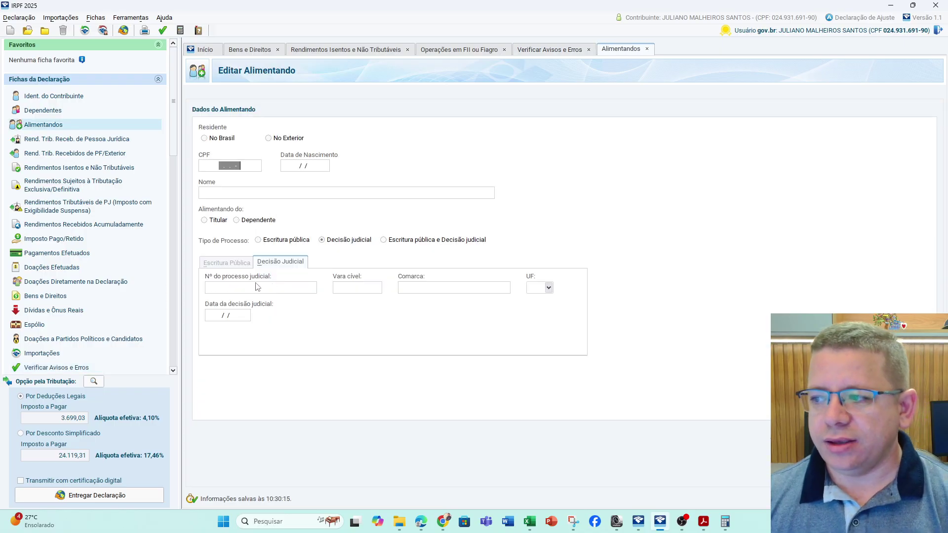
click(918, 496)
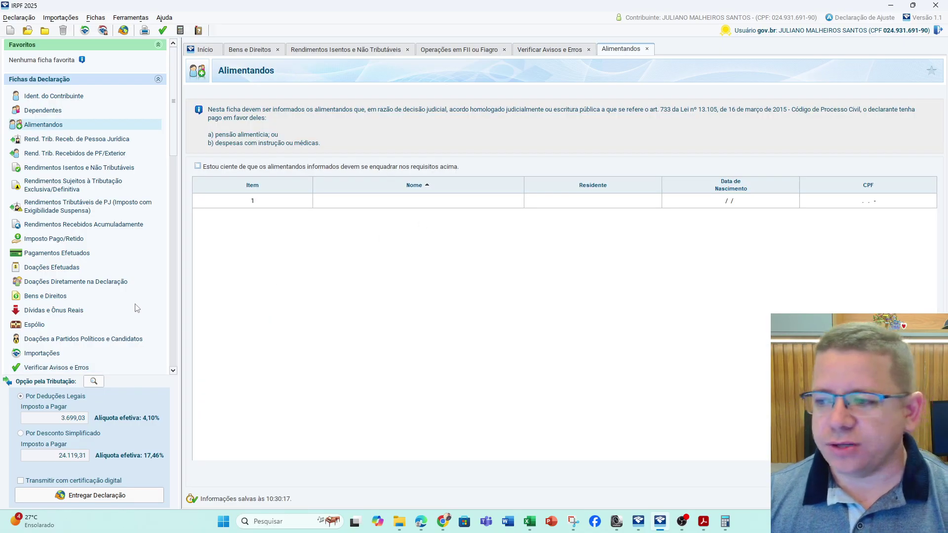
click(163, 31)
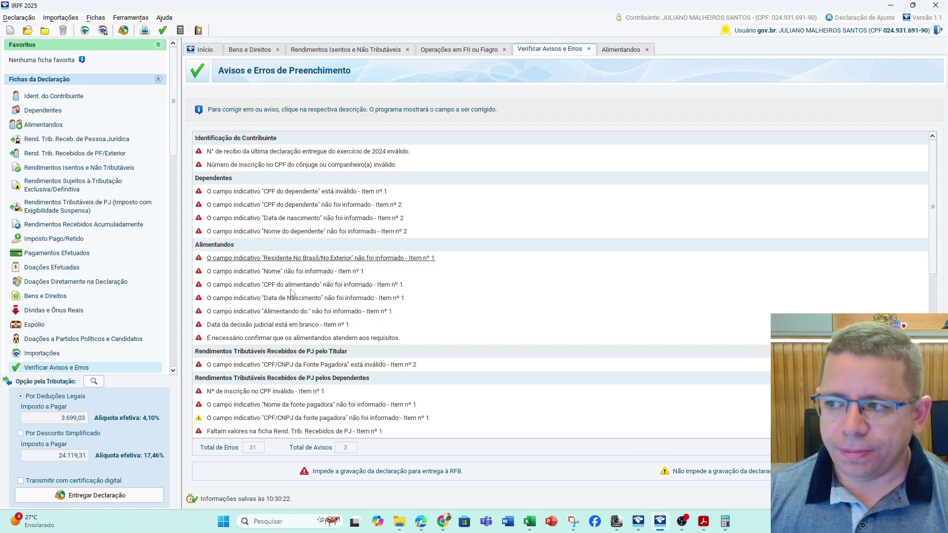
Open Cálculo do Imposto in Resumo da Declaração and check Total do imposto devido, Total de imposto pago and Imposto a Pagar
double_click(73, 418)
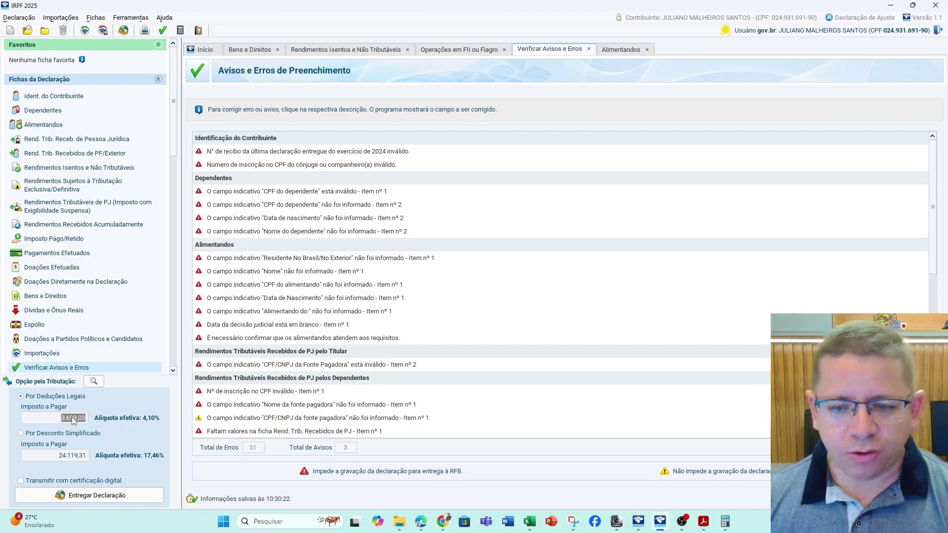
scroll(84, 295, down, 5)
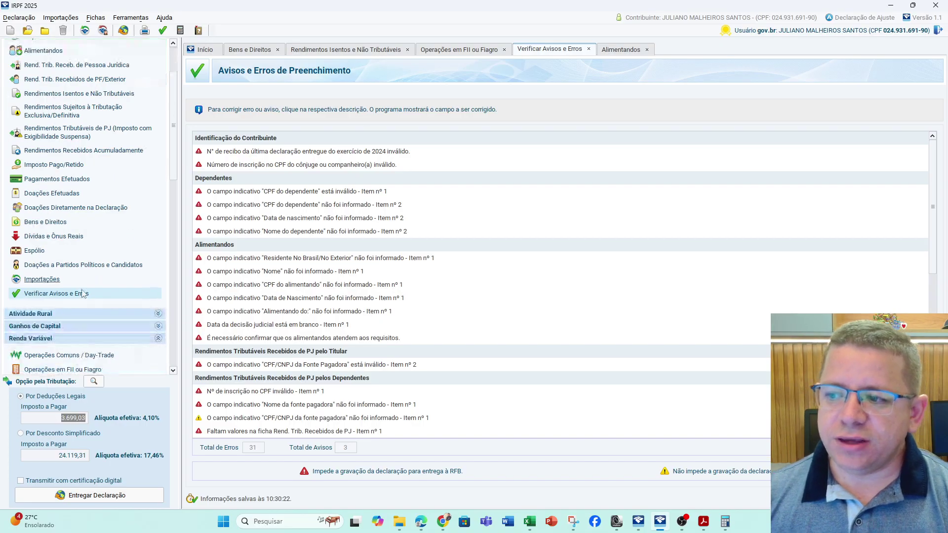
click(43, 264)
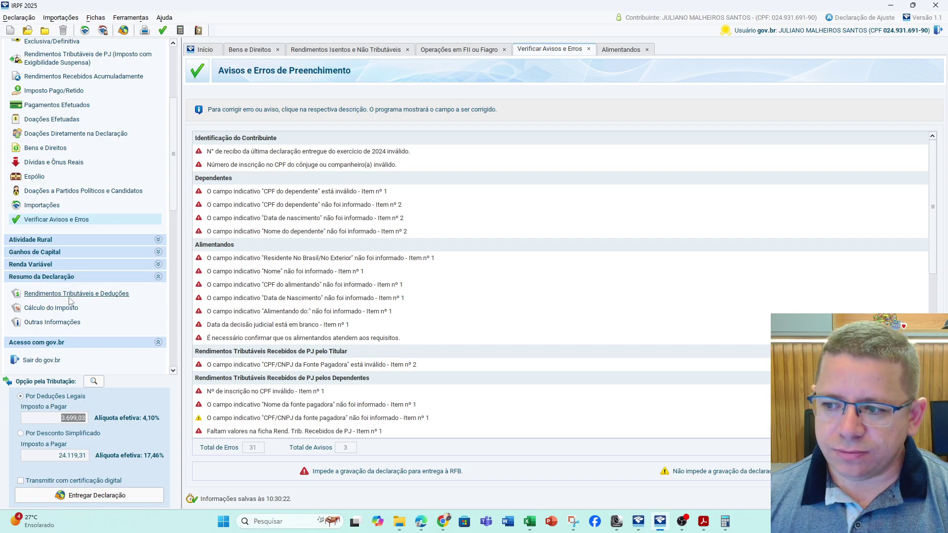
click(51, 308)
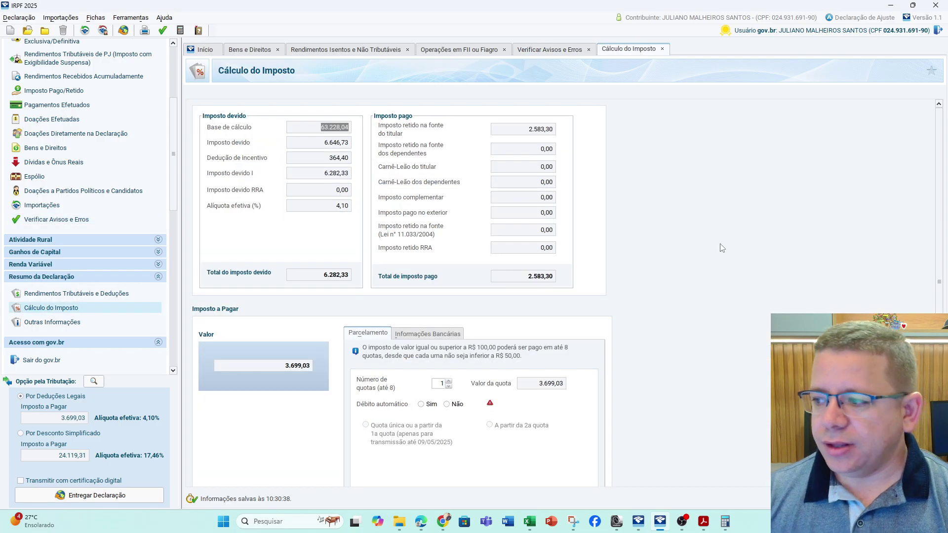
drag(937, 142, 928, 104)
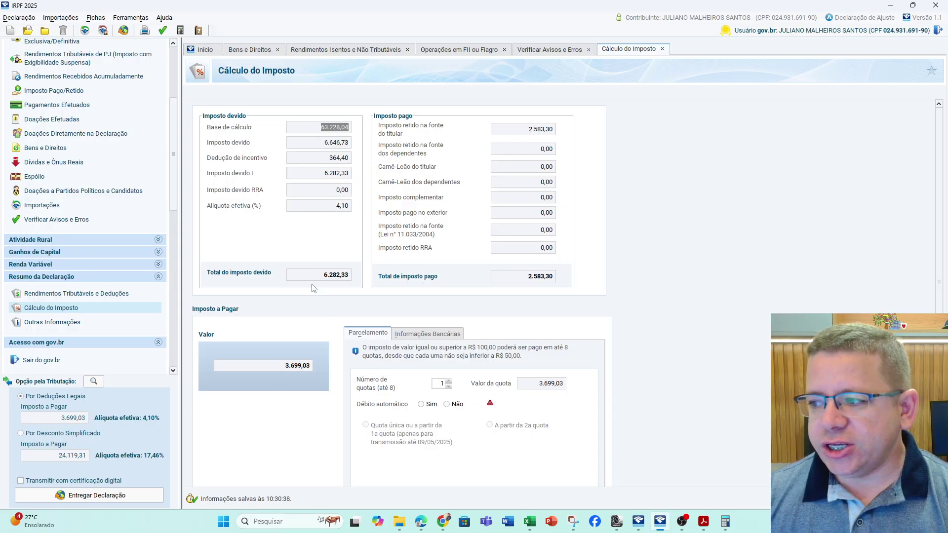
click(332, 279)
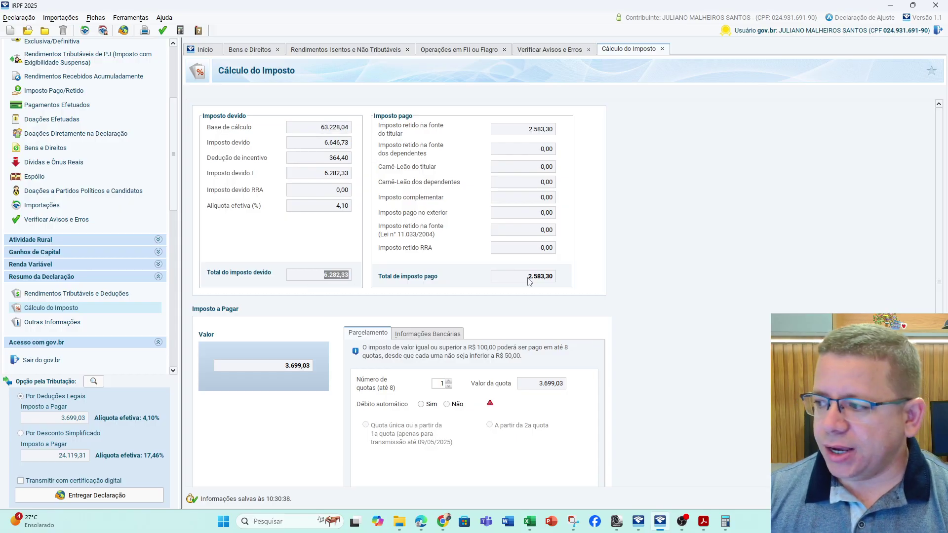
click(554, 280)
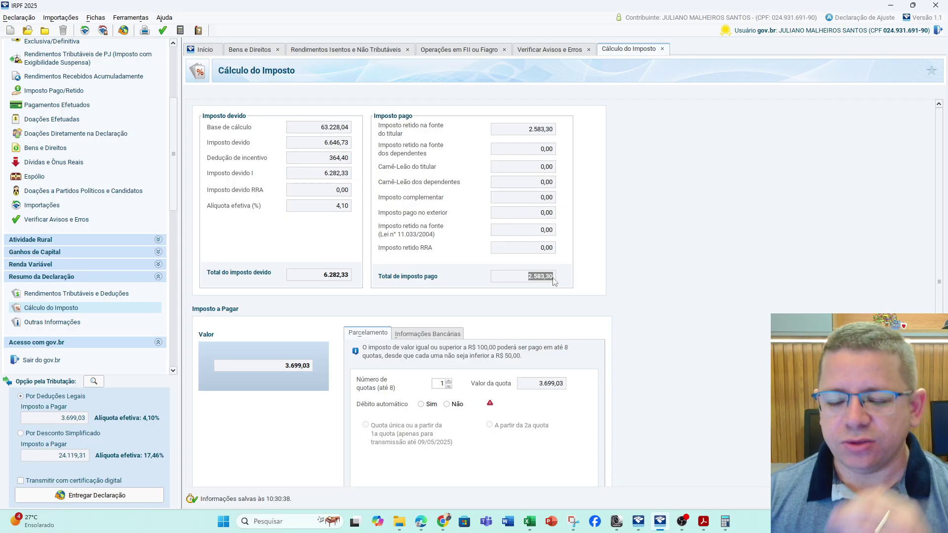
click(316, 368)
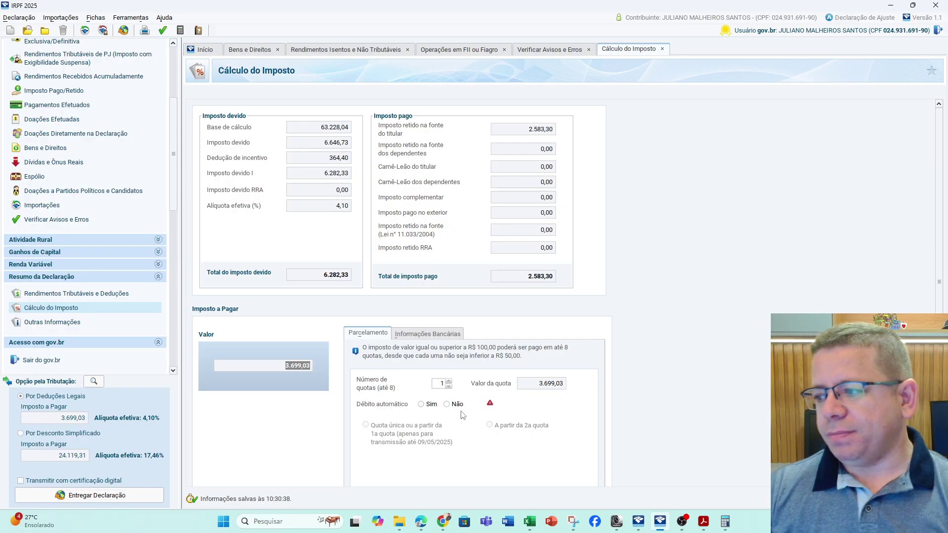
Set Débito automático to Sim and Número de quotas to 8 in Parcelamento, acknowledging both notices
click(427, 406)
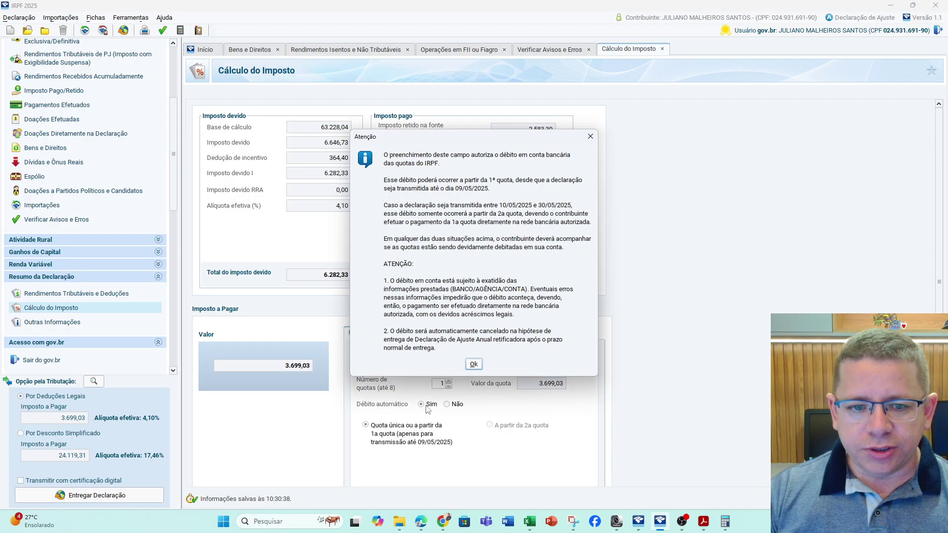
click(472, 364)
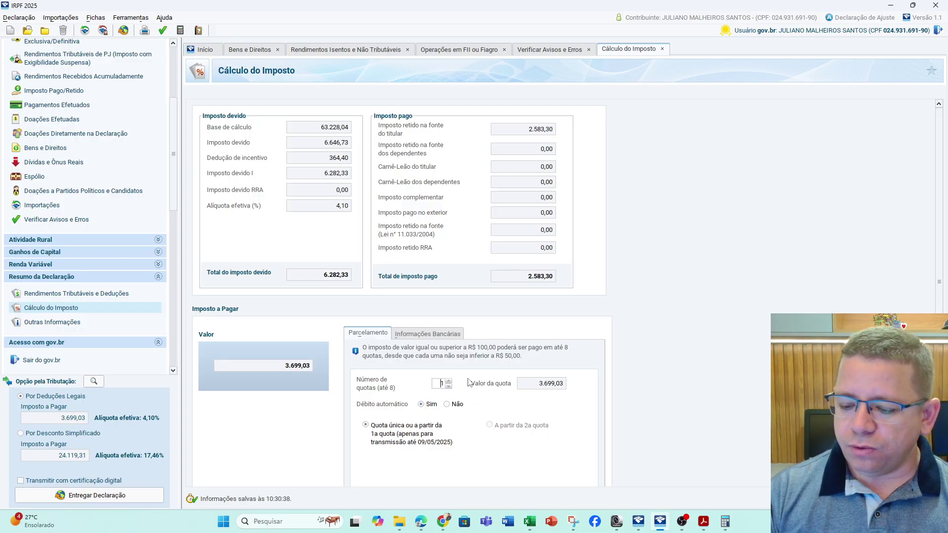
key(Tab)
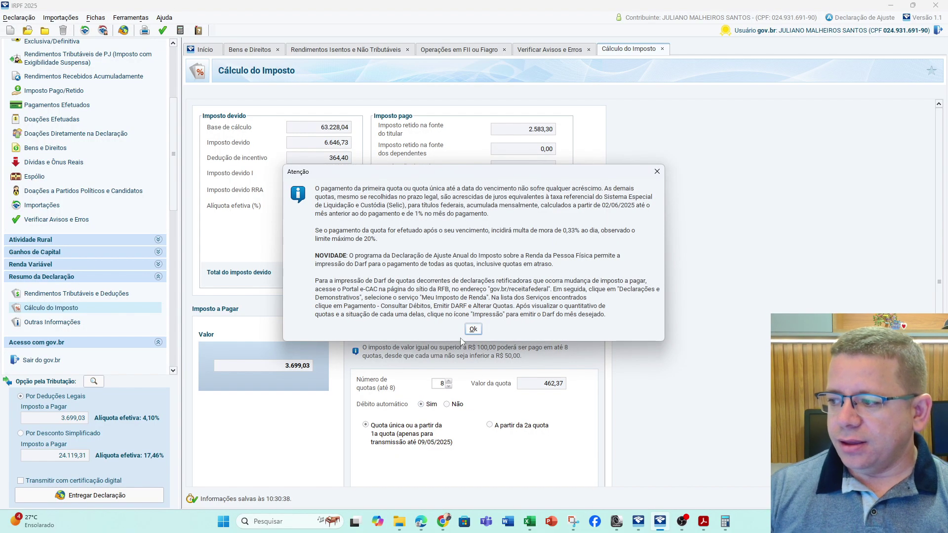
click(474, 329)
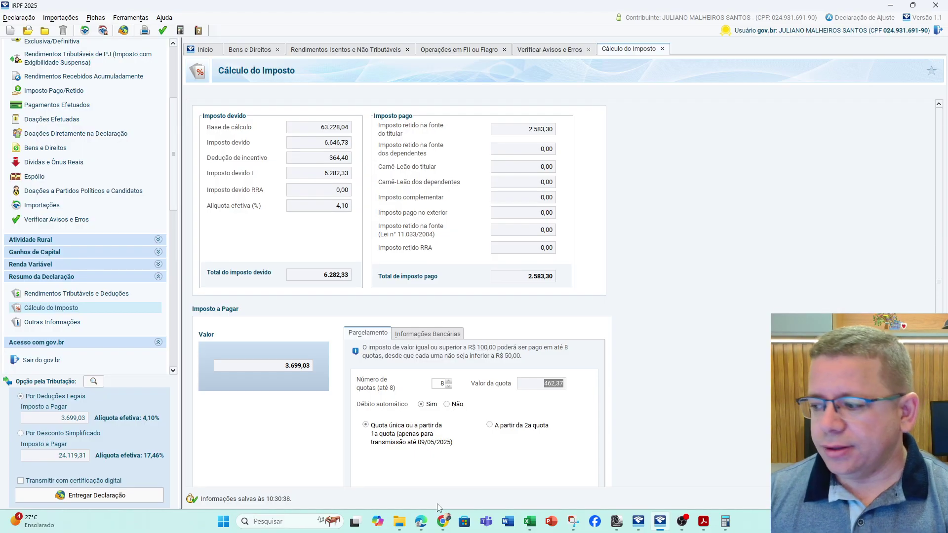
Switch to e-CAC, open Meu Imposto de Renda from Declarações e Demonstrativos and accept the privacy notice with Não mostrar mais esta mensagem
click(420, 522)
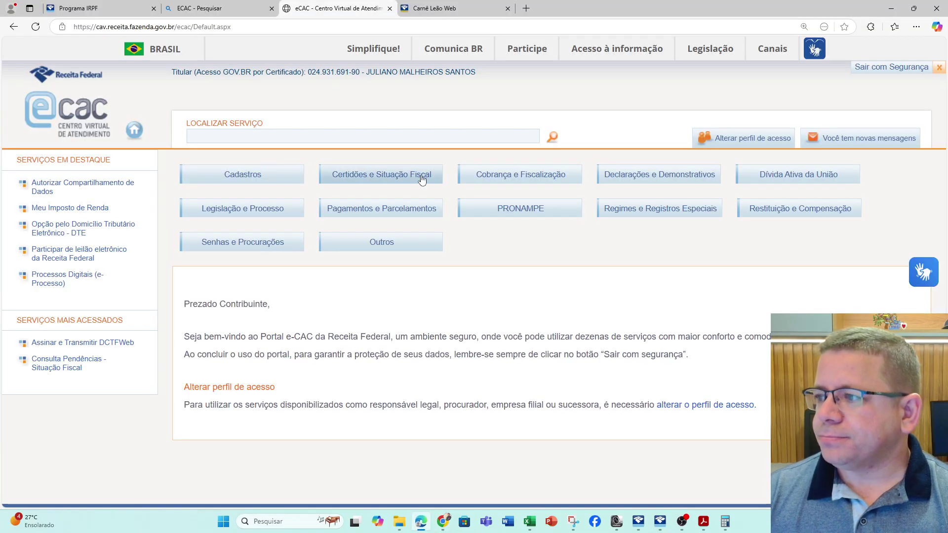
click(645, 175)
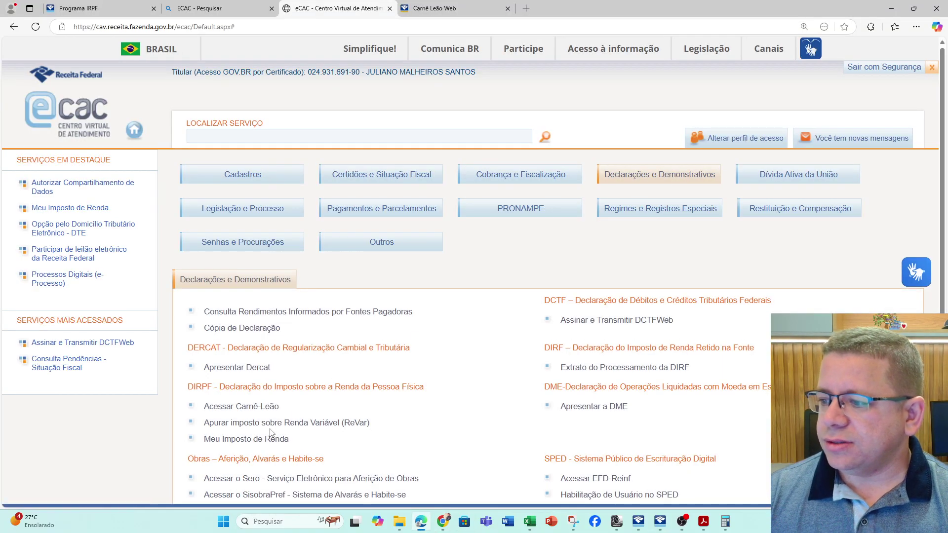
click(260, 439)
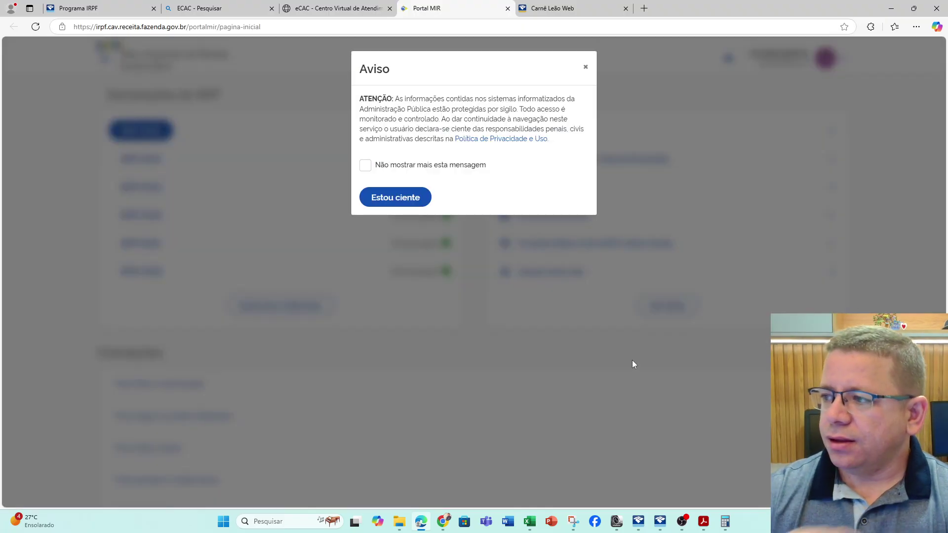
click(418, 167)
click(419, 196)
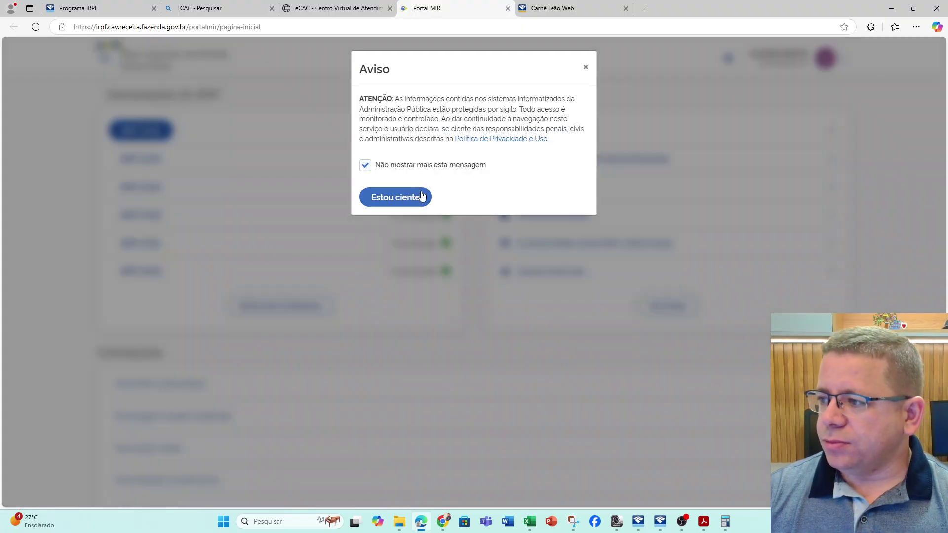
click(361, 174)
click(372, 206)
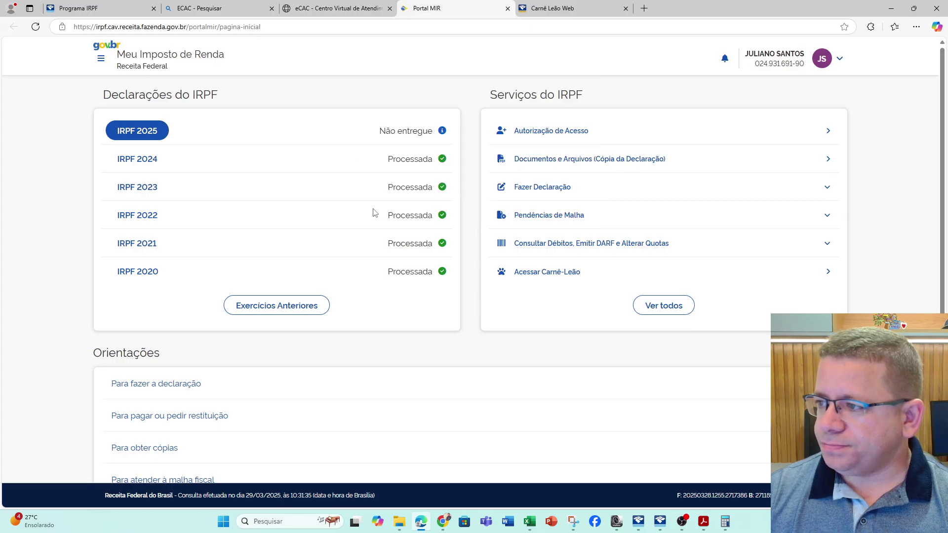
View the IRPF 2024 declaration and its Documentos e Arquivos page, and return to the Meu Imposto de Renda home page
click(153, 161)
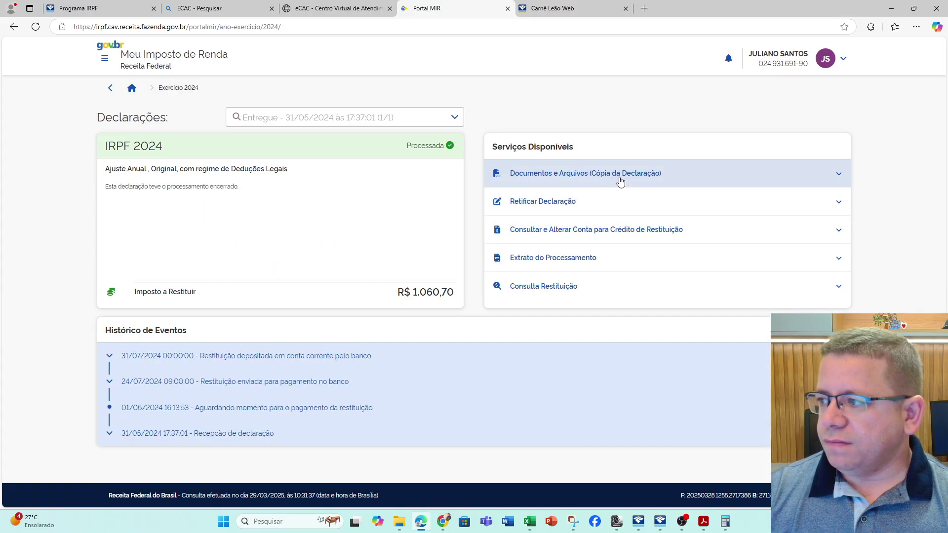
click(643, 173)
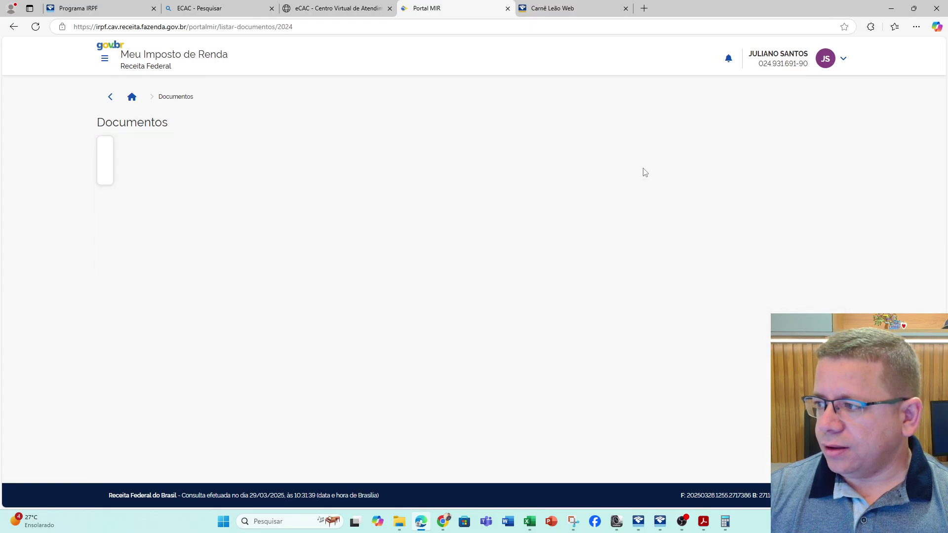
click(131, 96)
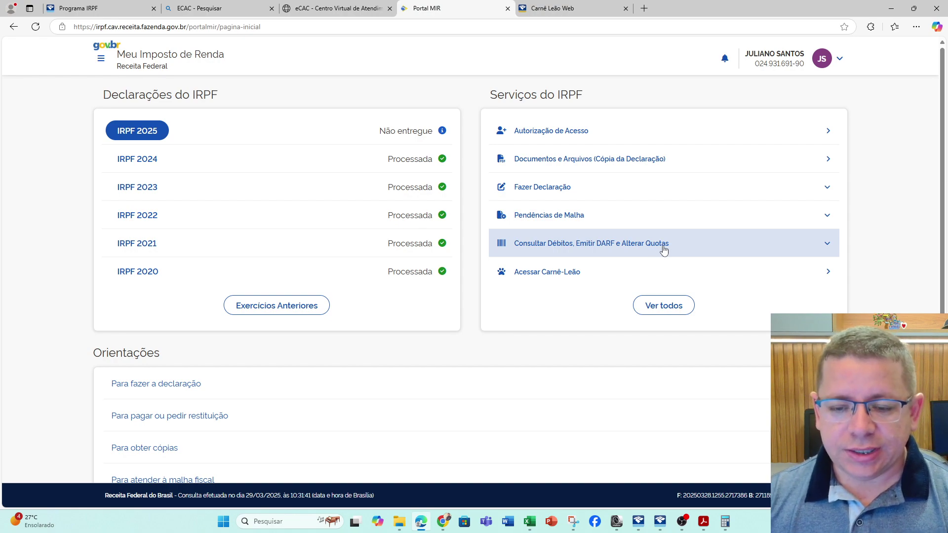
Switch to IRPF 2025, view Contas pré-cadastradas in Informações Bancárias and the Bens e Direitos list, and return to Cálculo do Imposto
click(661, 521)
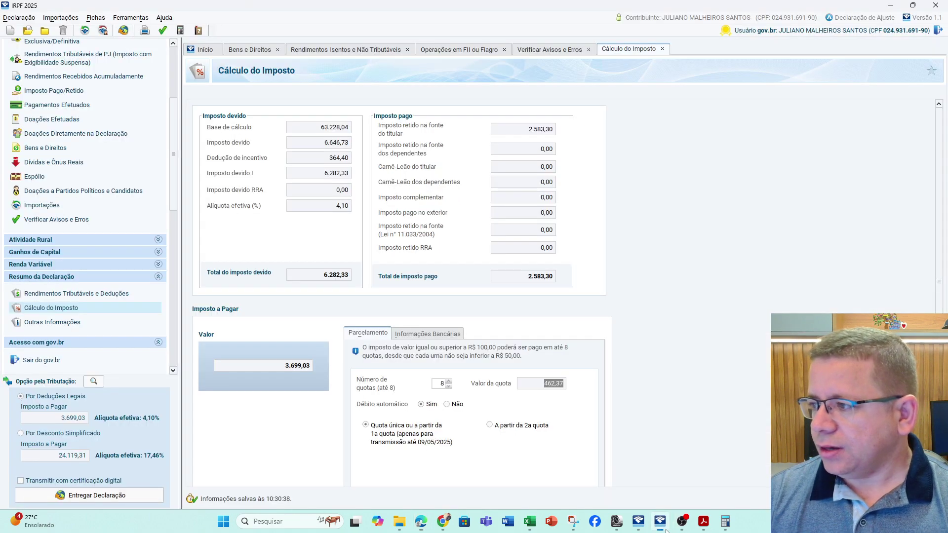
click(444, 335)
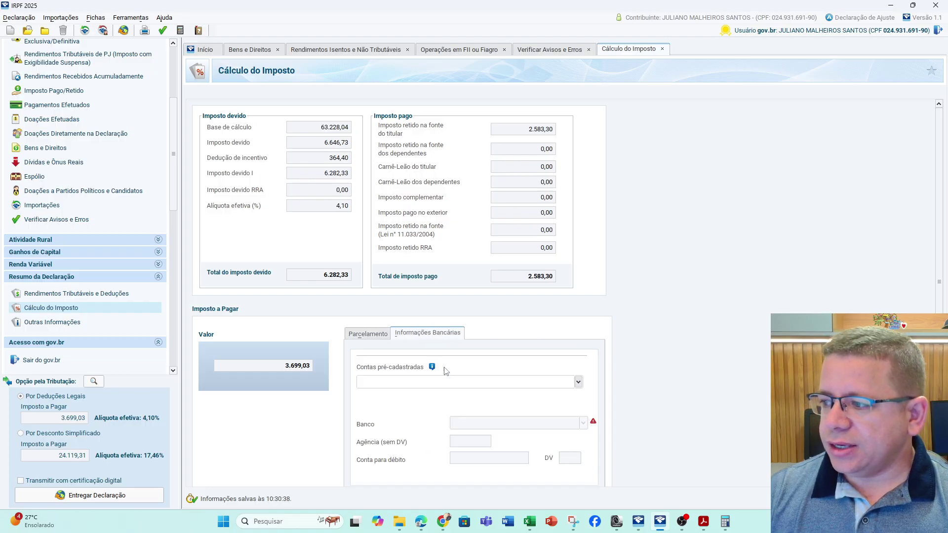
click(577, 382)
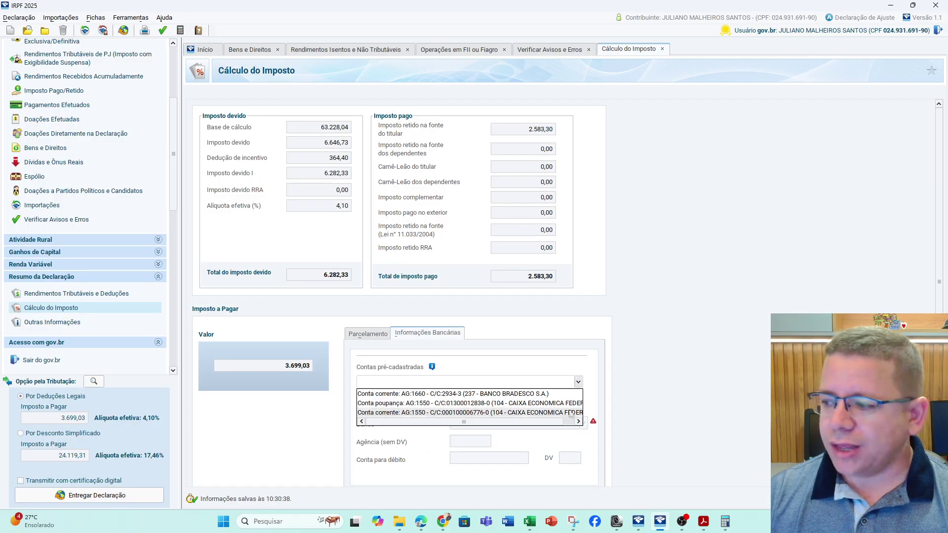
click(55, 148)
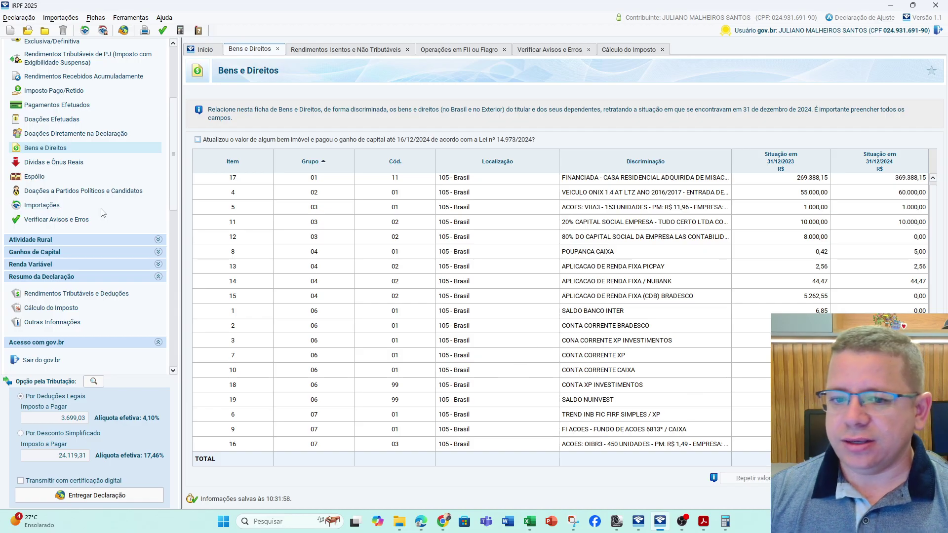
scroll(56, 330, down, 3)
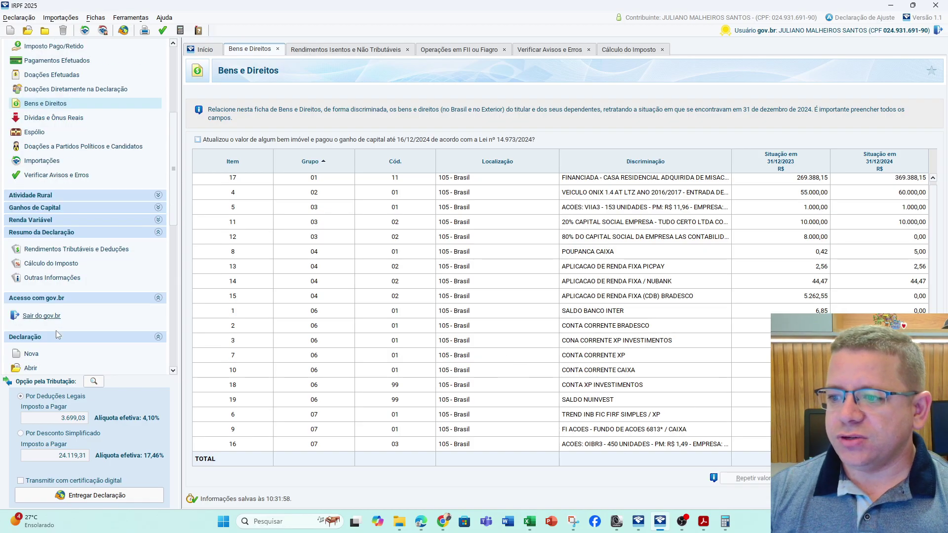
click(59, 267)
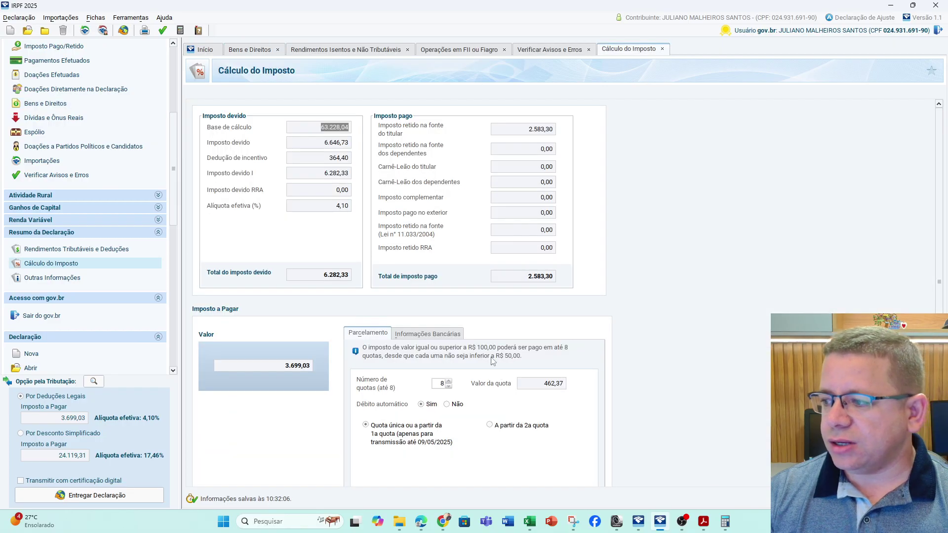
Choose the pre-registered Banco Bradesco current account for automatic debit in Informações Bancárias and review the Parcelamento settings
click(448, 335)
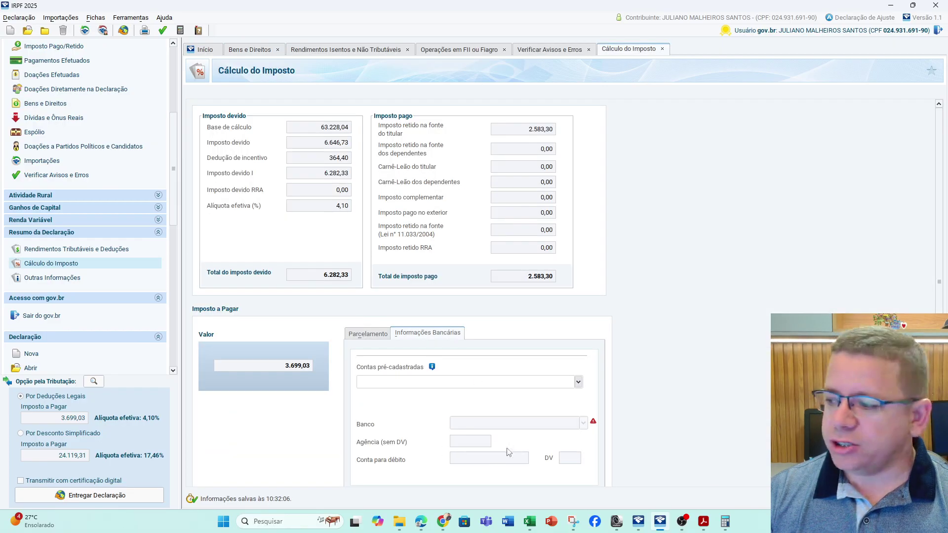
click(578, 382)
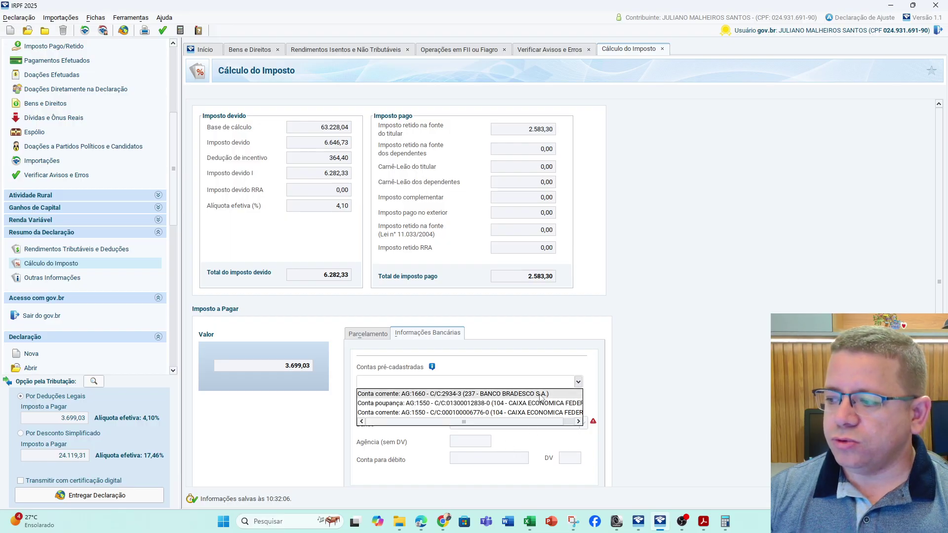
click(542, 394)
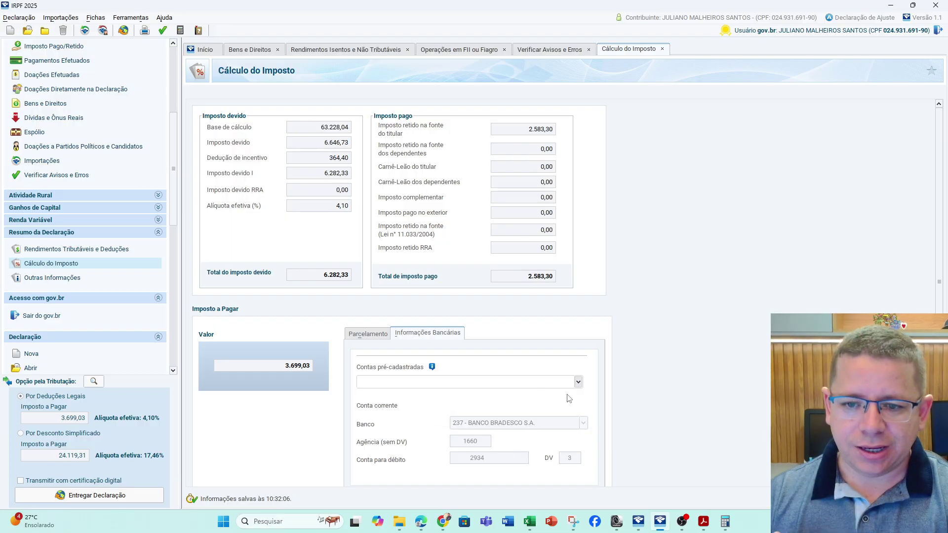
click(378, 334)
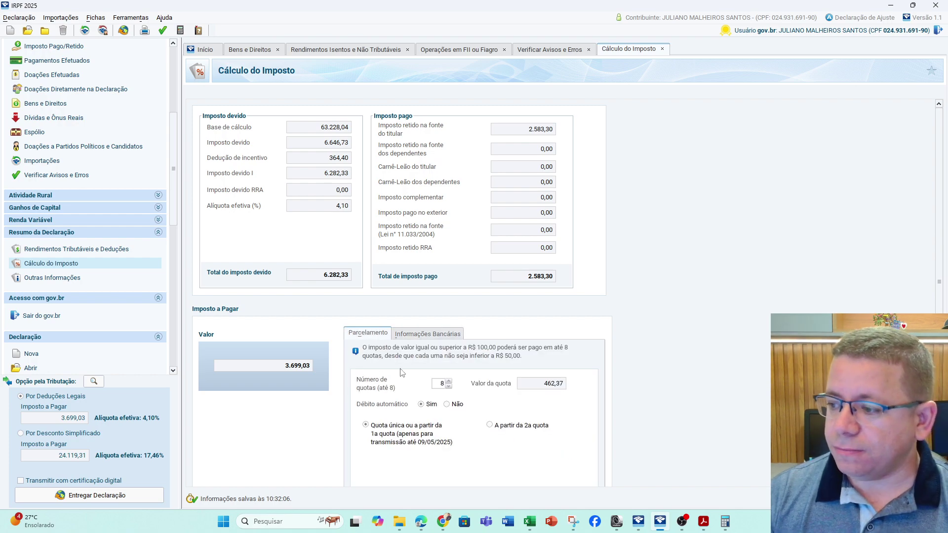
click(436, 333)
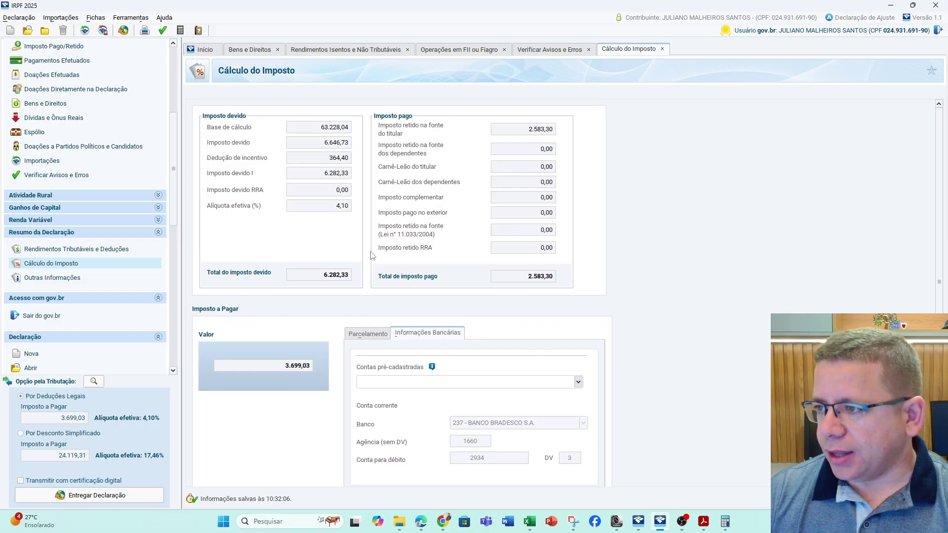
Start Entregar Declaração with the Sem certificação digital option and confirm 8 quotas for the tax payment
scroll(131, 242, up, 3)
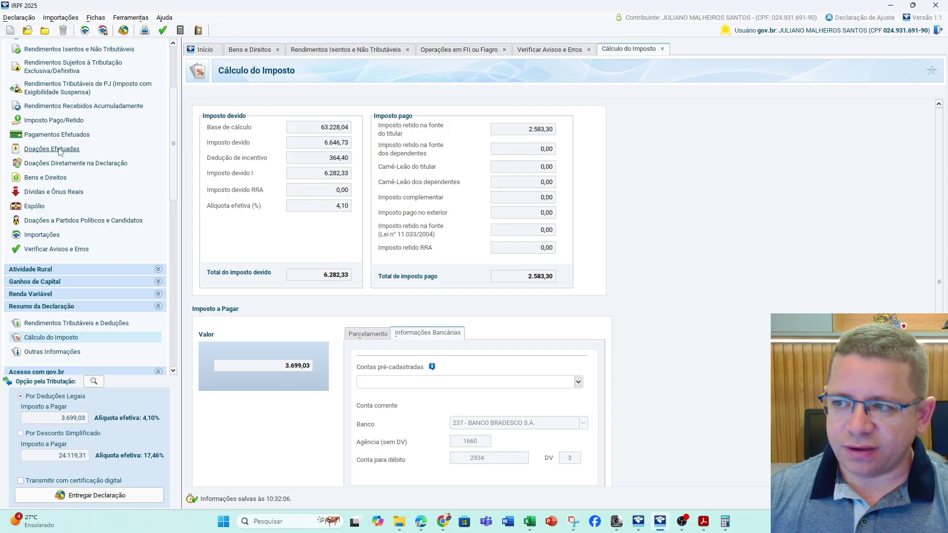
click(20, 18)
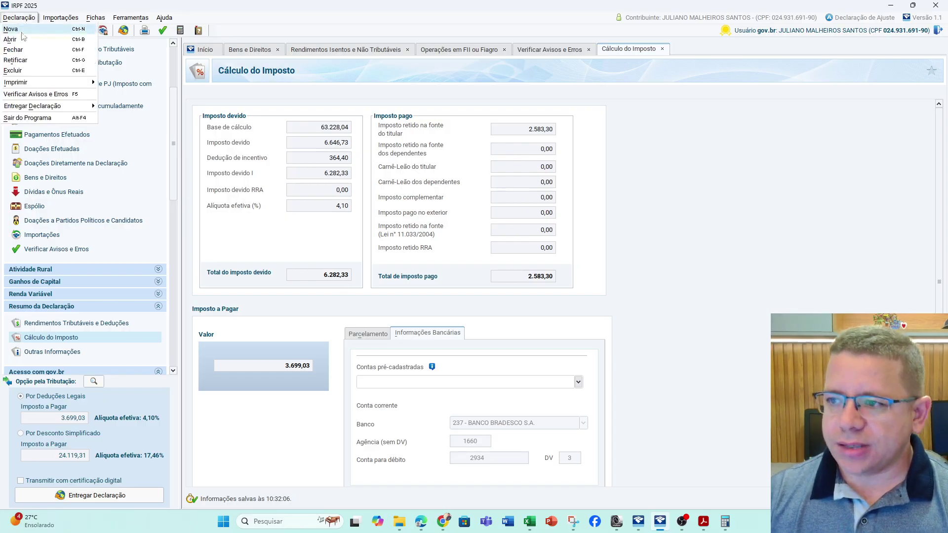
mouse_move(28, 109)
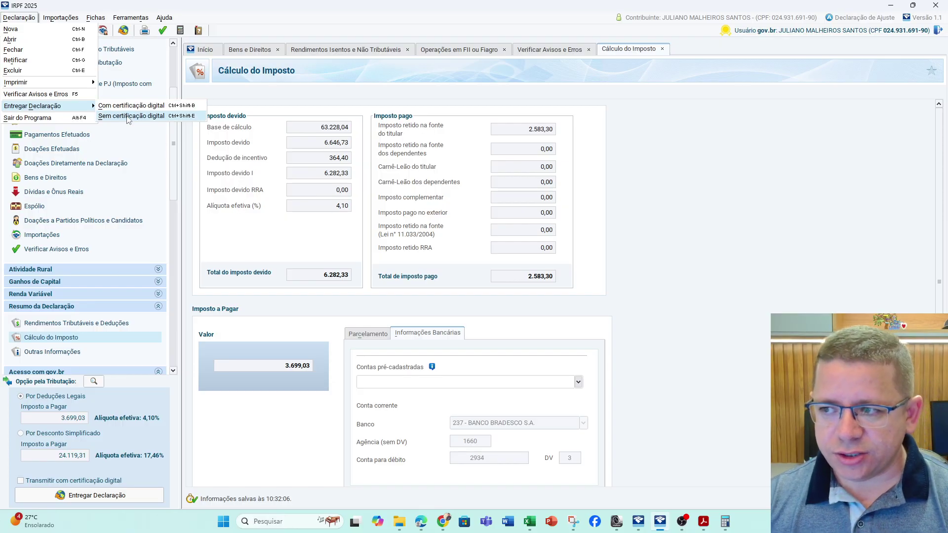
key(ctrl+f)
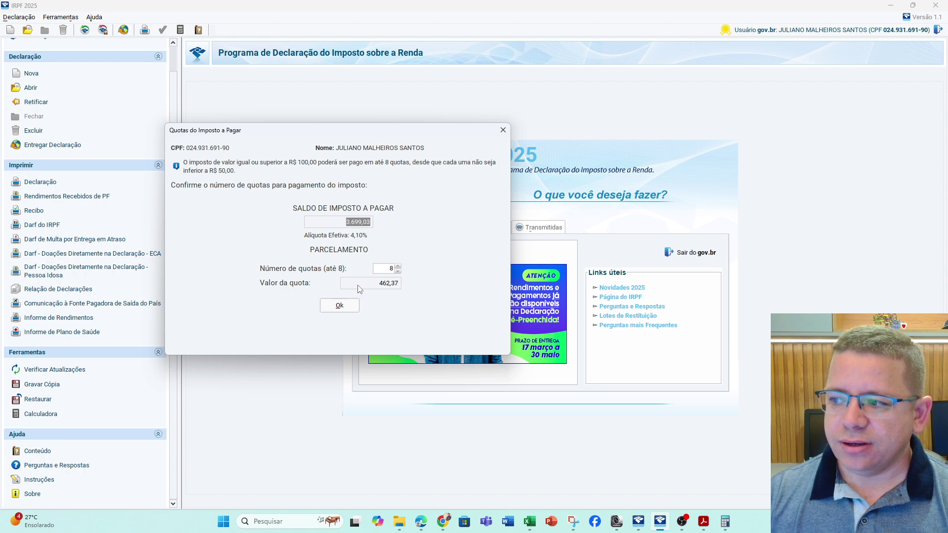
click(339, 306)
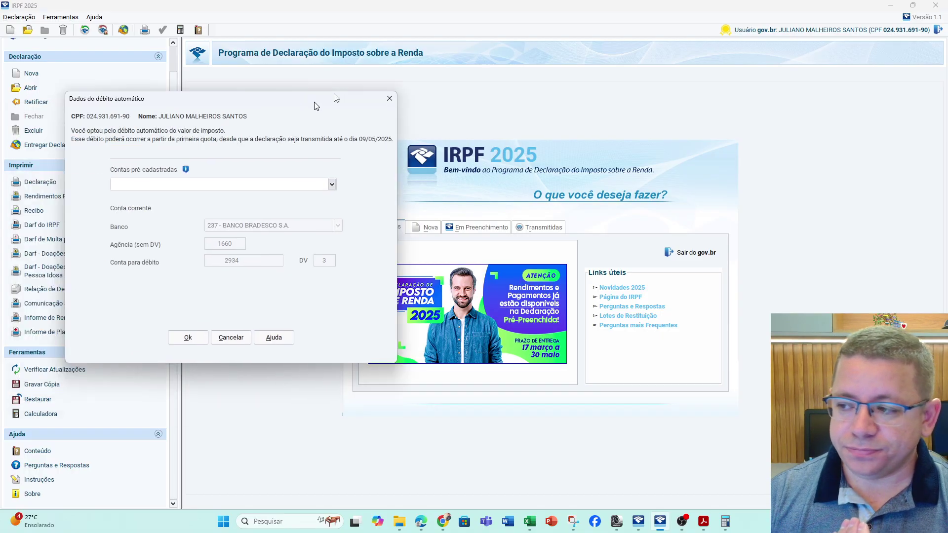
Confirm the Banco Bradesco account for automatic debit and agree to open the list of pendências
click(519, 191)
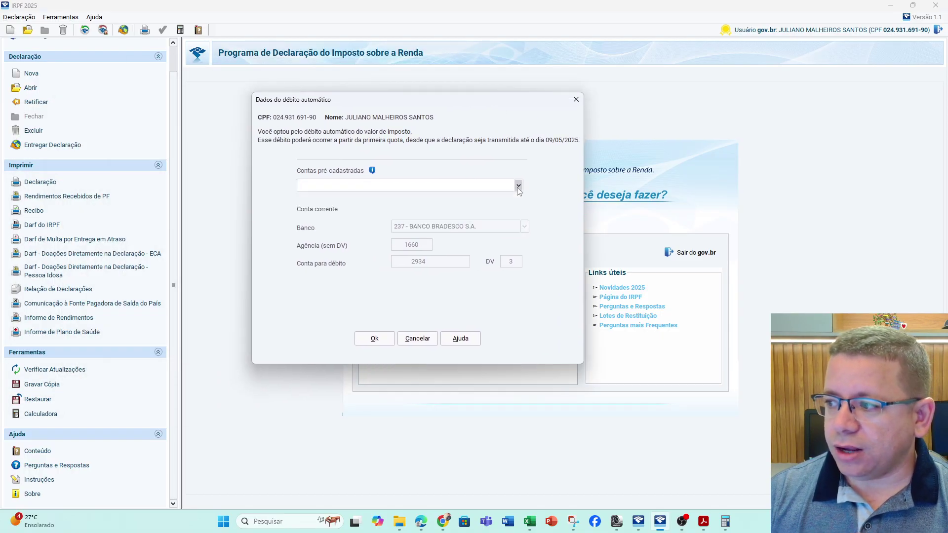
click(386, 340)
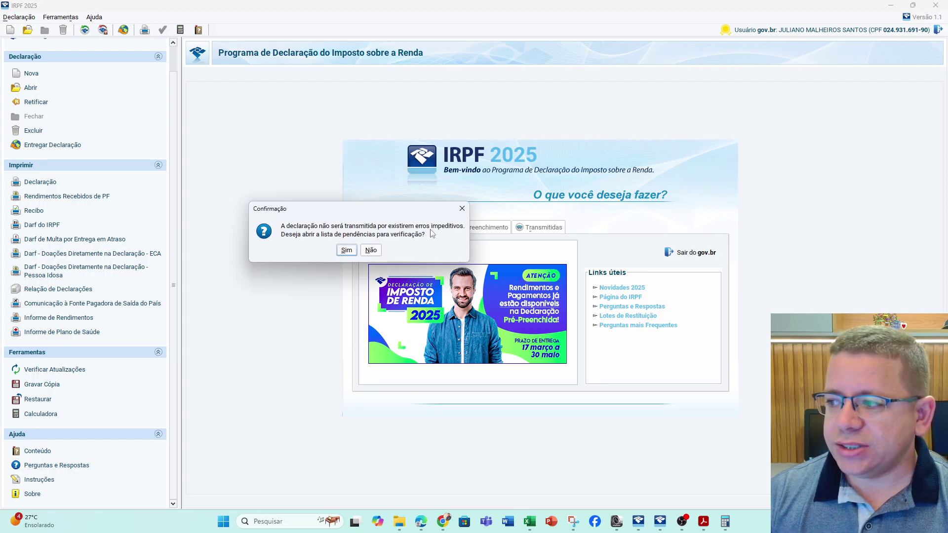
click(347, 250)
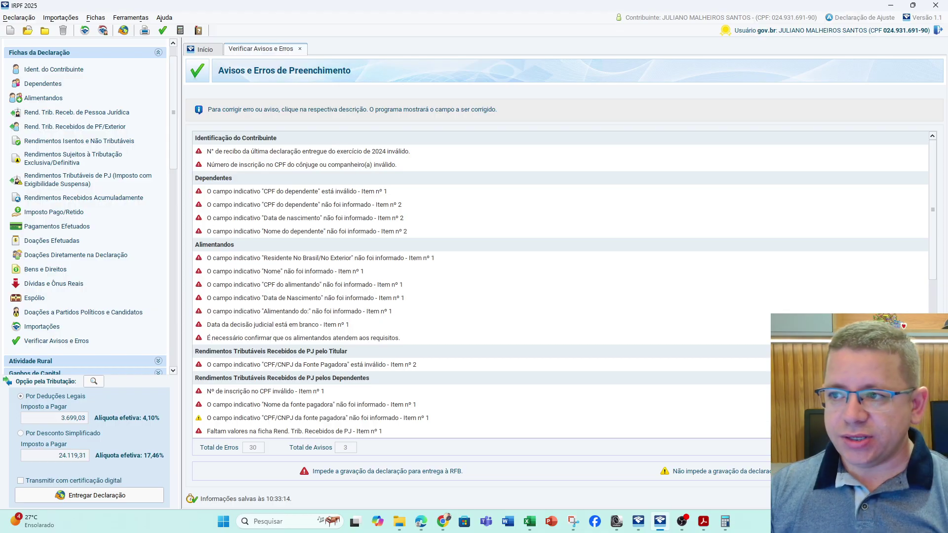
Look through the Imprimir options available for the declaration, including Recibo and Darf do IRPF
click(19, 18)
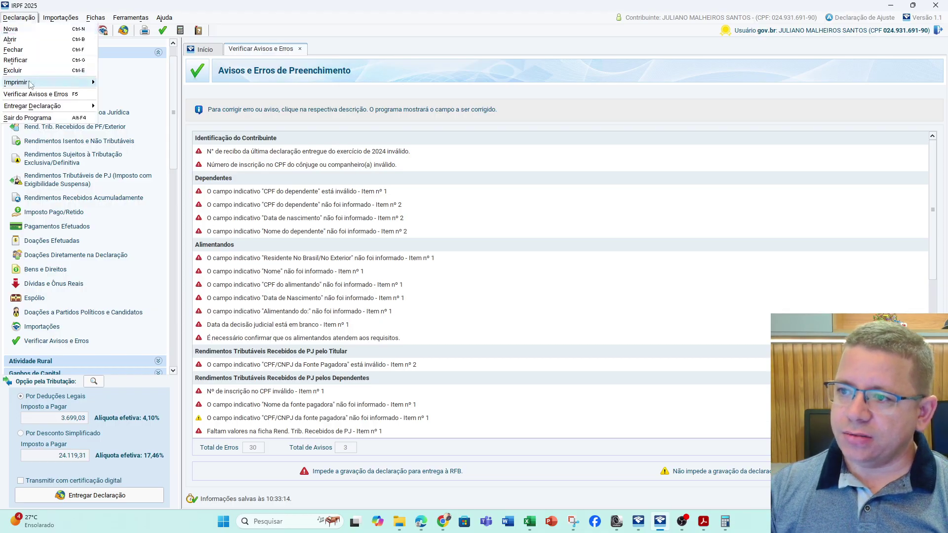
mouse_move(39, 82)
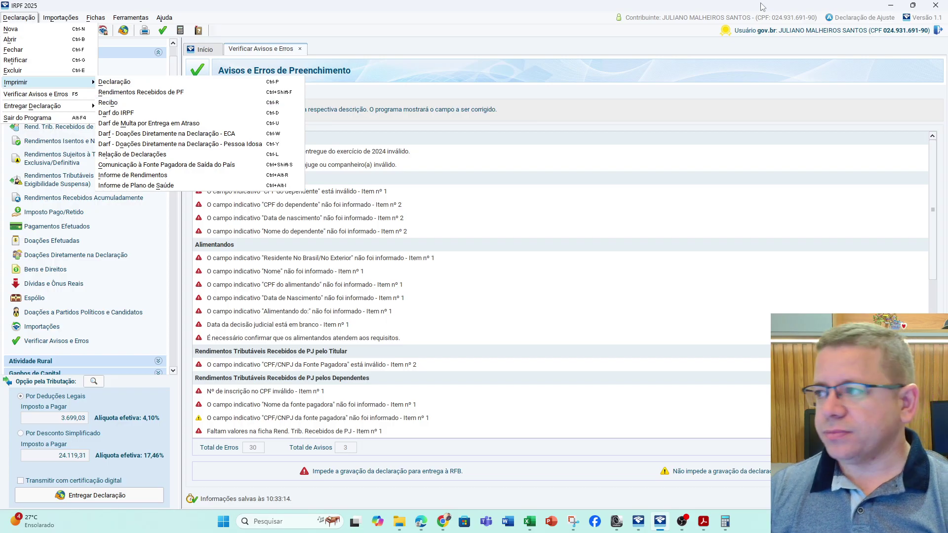
click(587, 9)
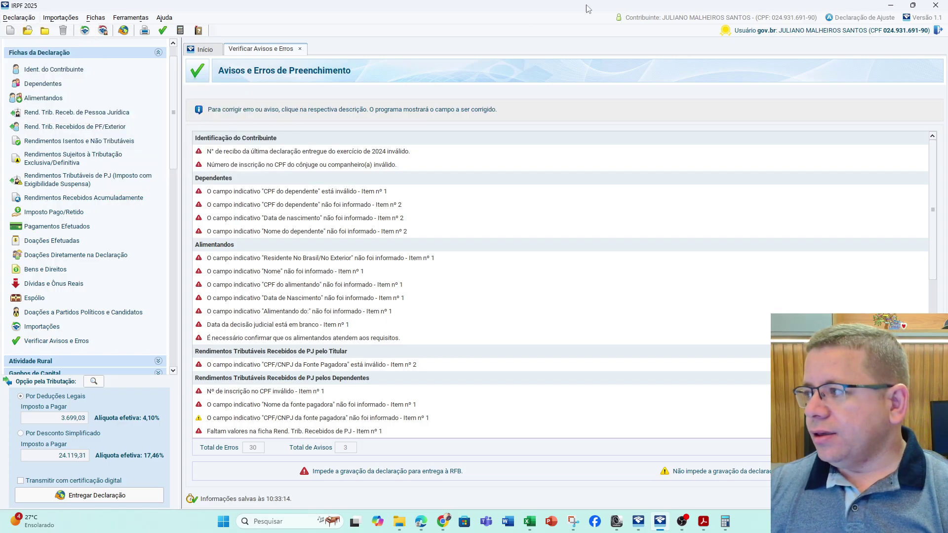
Switch to e-CAC in the browser, return to its home page and open Meu Imposto de Renda from Declarações e Demonstrativos
click(892, 7)
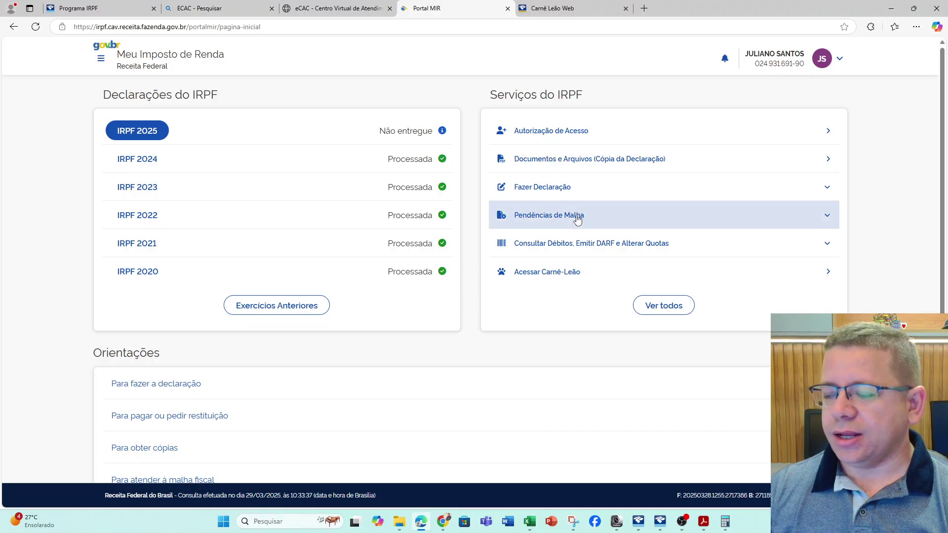
click(315, 8)
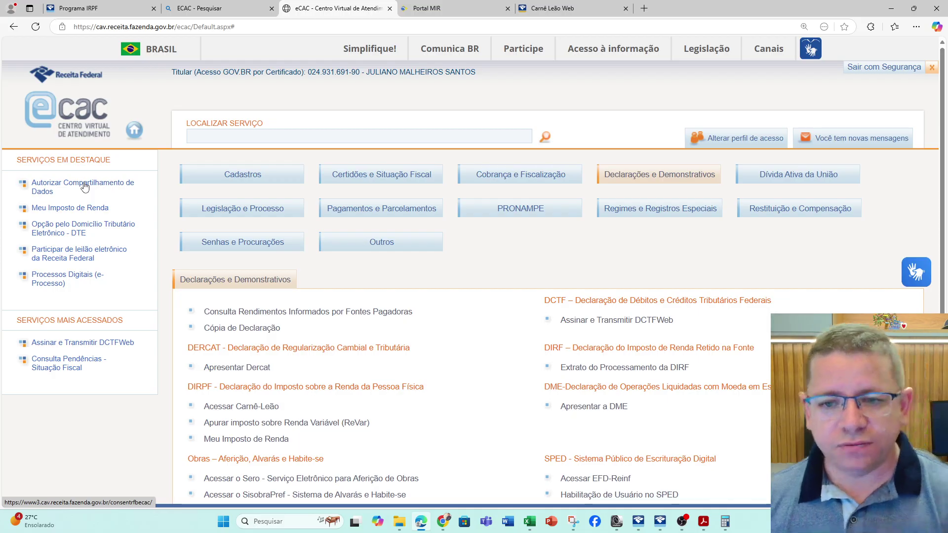
click(135, 130)
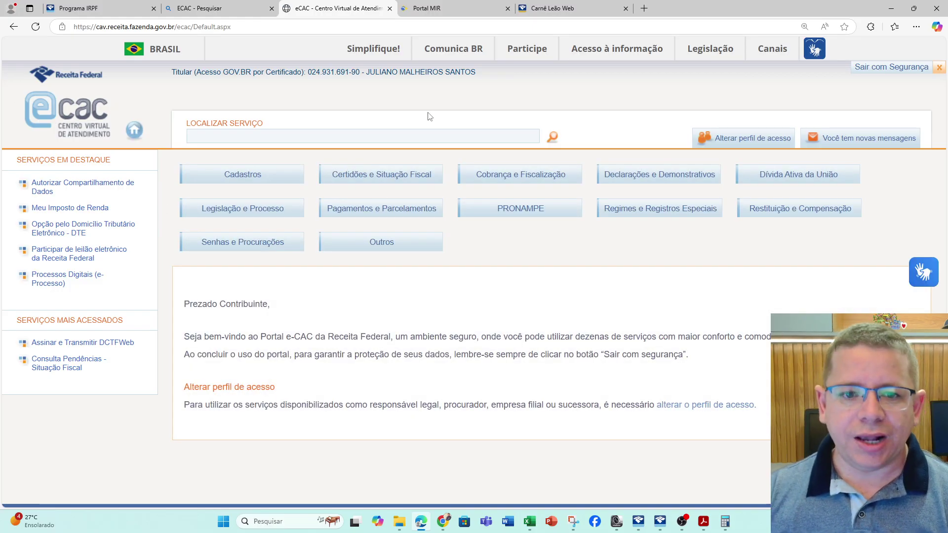
click(650, 179)
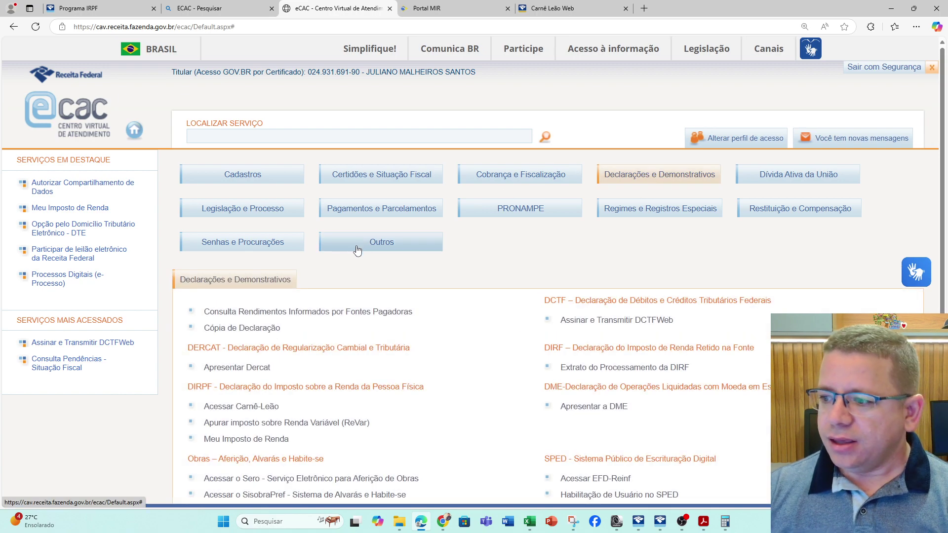
click(235, 442)
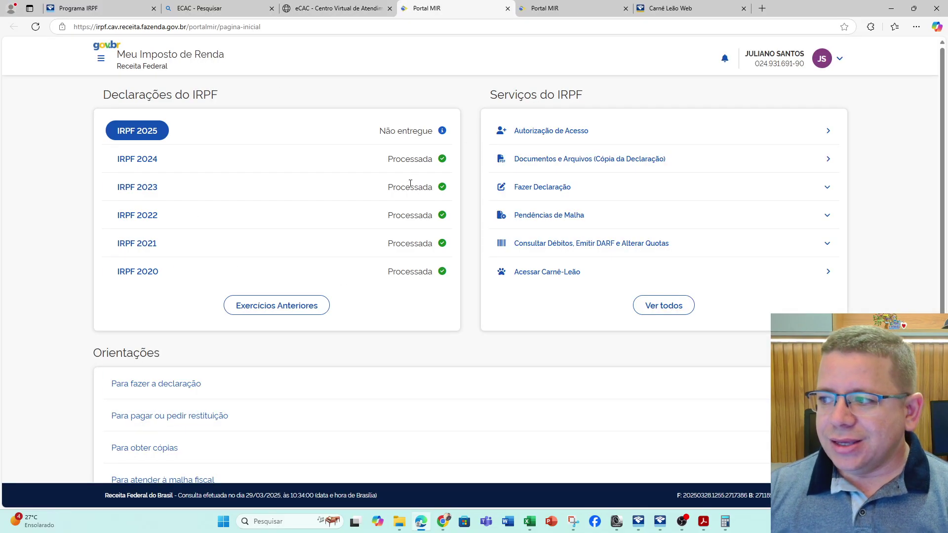
Check the IRPF 2024 processing status and Pendências de Malha, and look over the remaining services and Orientações
drag(376, 159, 449, 162)
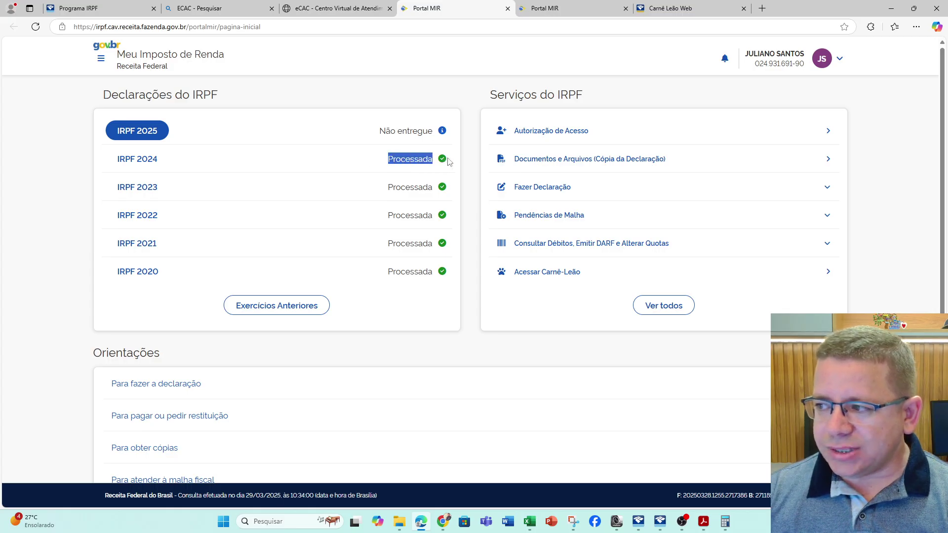
click(460, 173)
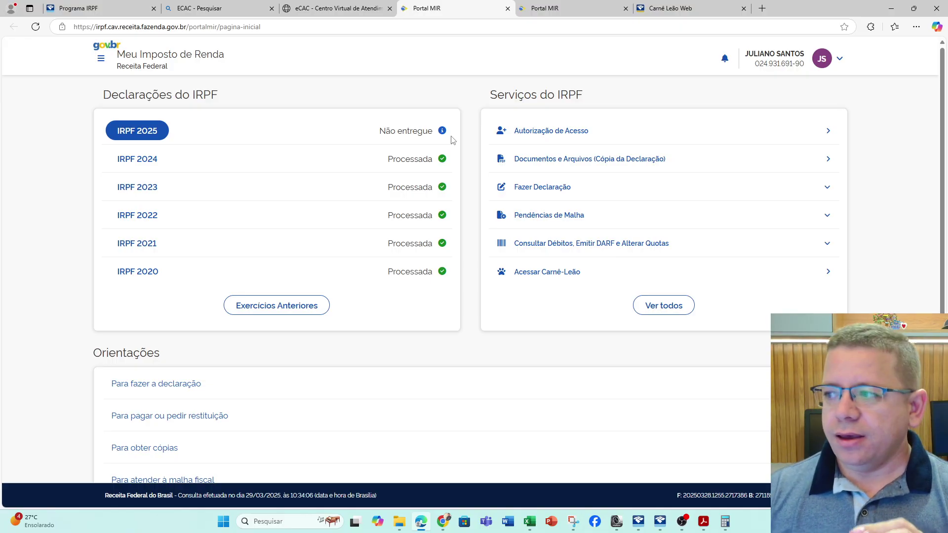
click(564, 222)
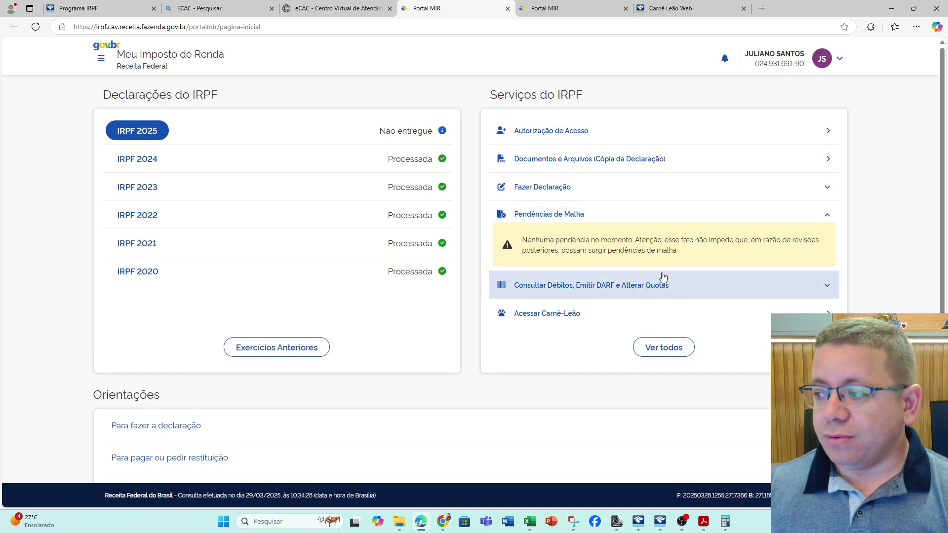
scroll(522, 268, down, 3)
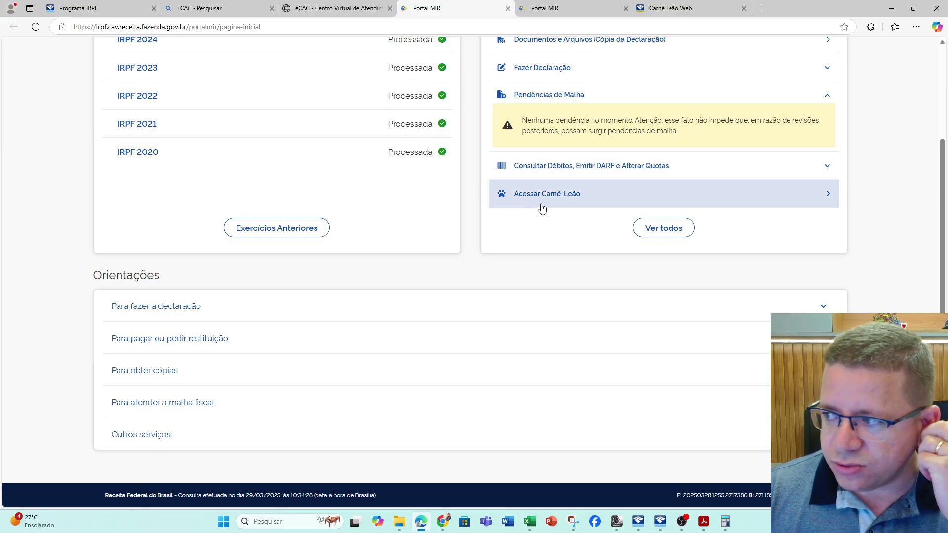
scroll(543, 205, up, 3)
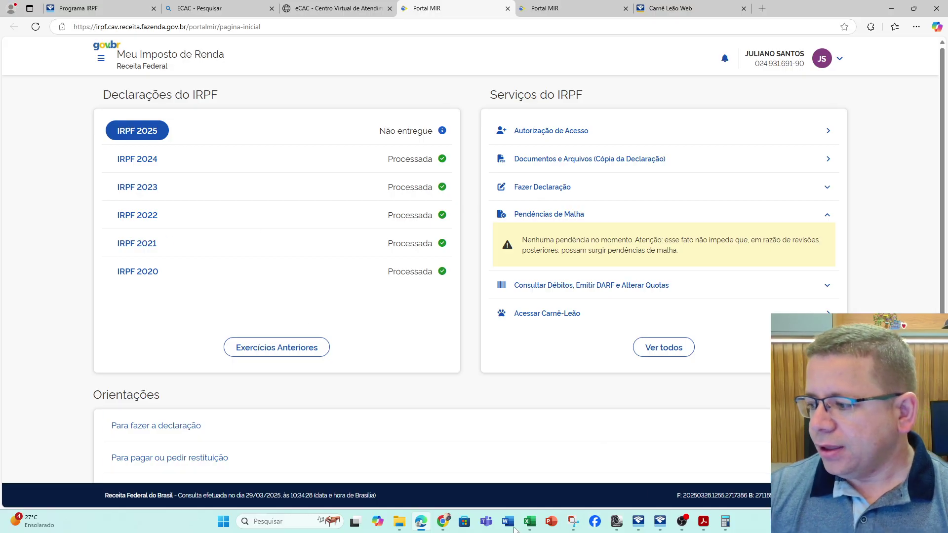
Minimize the browser, switch to the MODELO folder in File Explorer and open the PDF PERGUNTÃO 2024
click(395, 527)
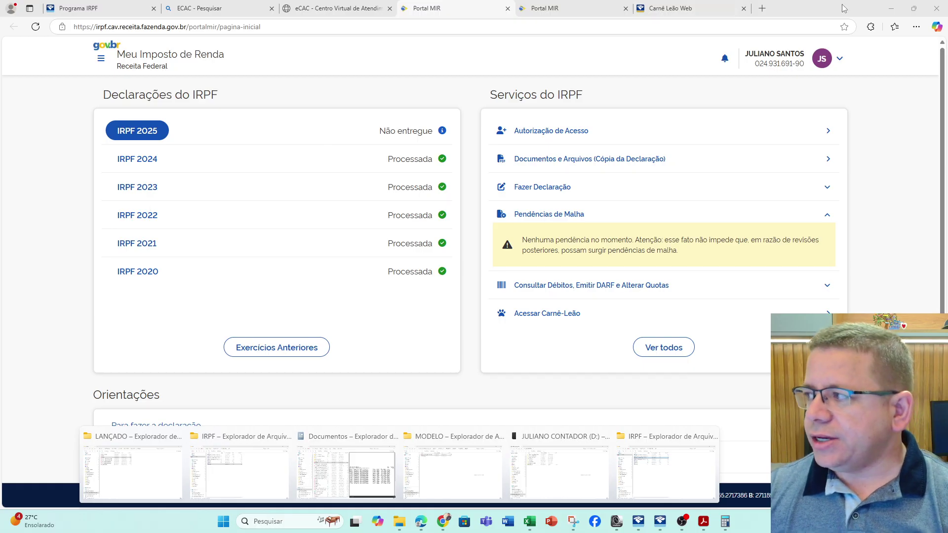
click(892, 10)
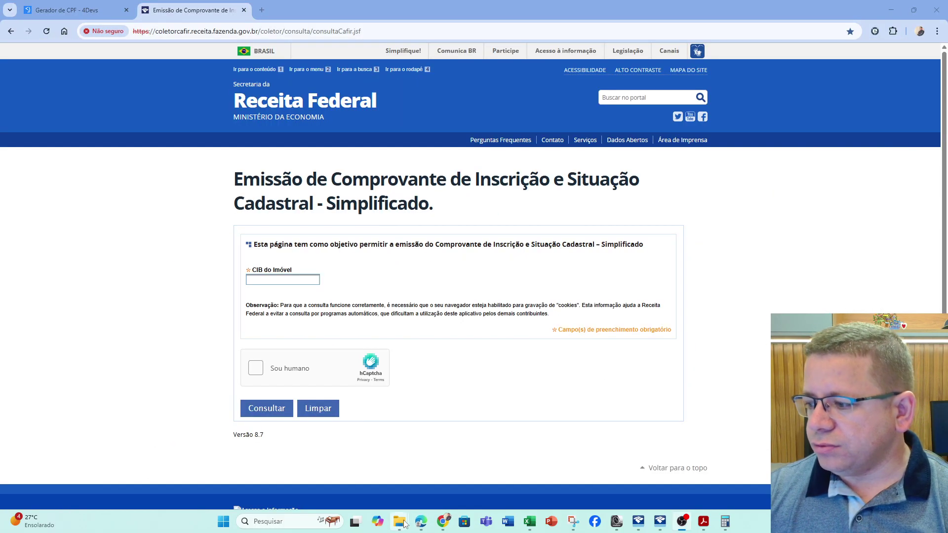
mouse_move(400, 522)
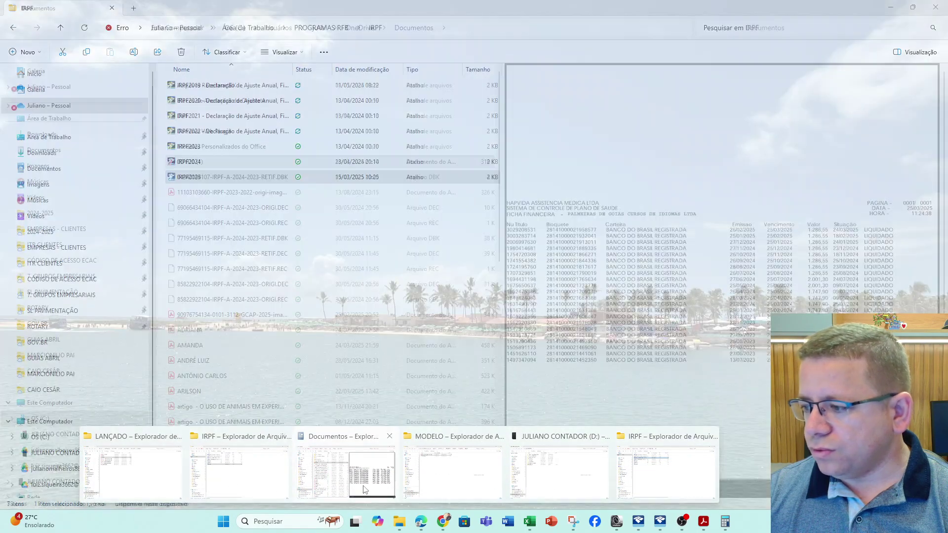
click(440, 471)
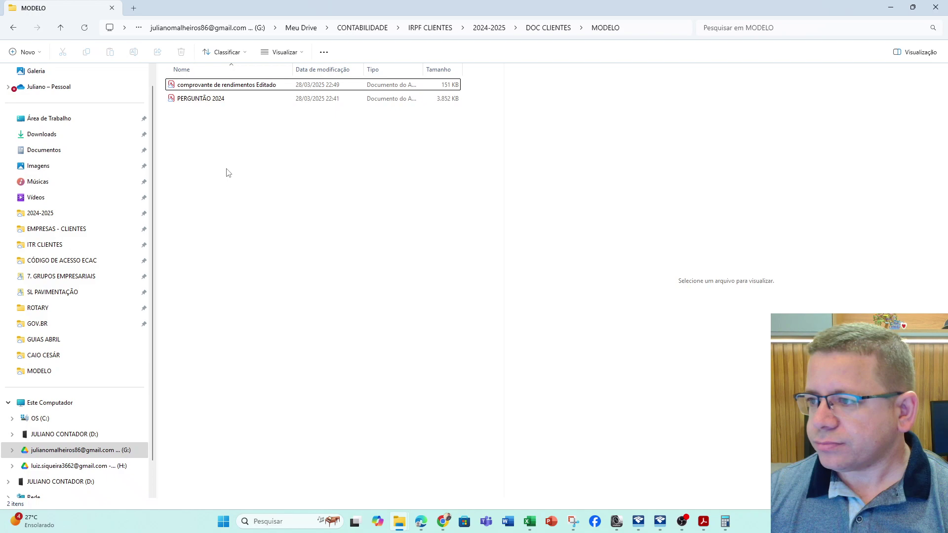
click(221, 101)
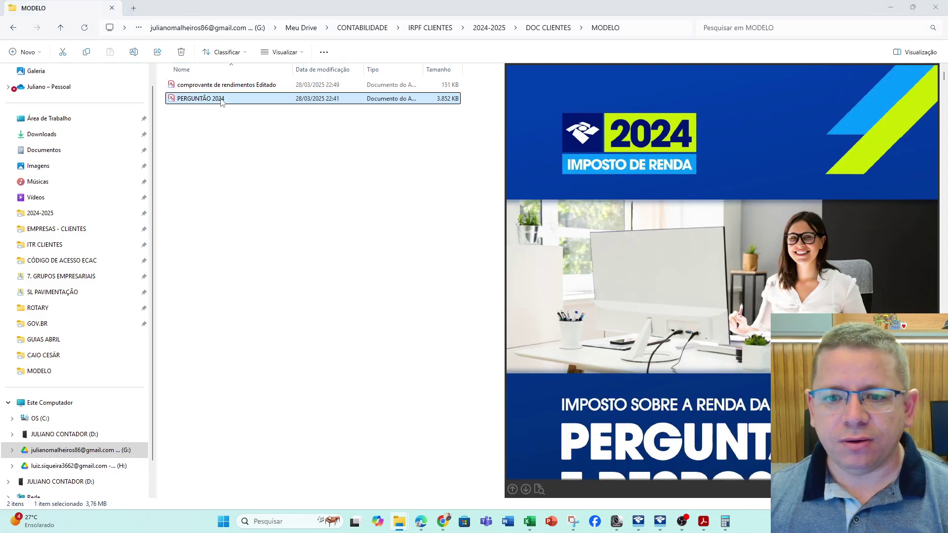
double_click(208, 99)
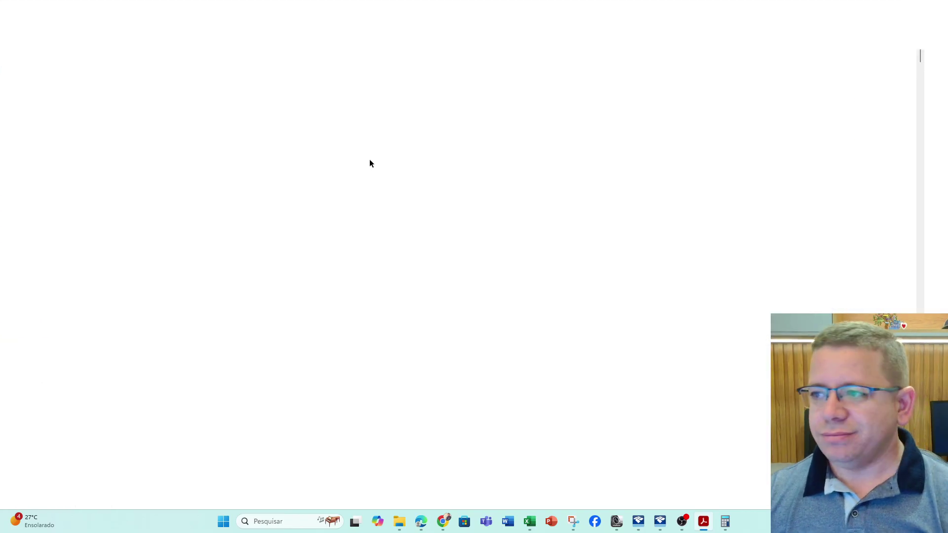
Look through the opening pages of the Perguntas e Respostas 2024 manual, from the cover to Missão, Valores and Visão
scroll(422, 247, down, 3)
scroll(422, 248, down, 10)
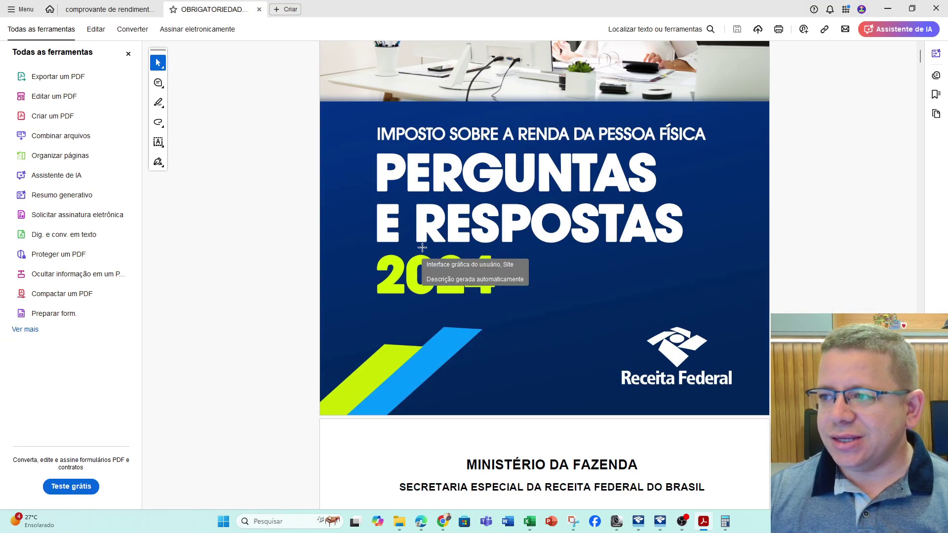
scroll(692, 345, down, 9)
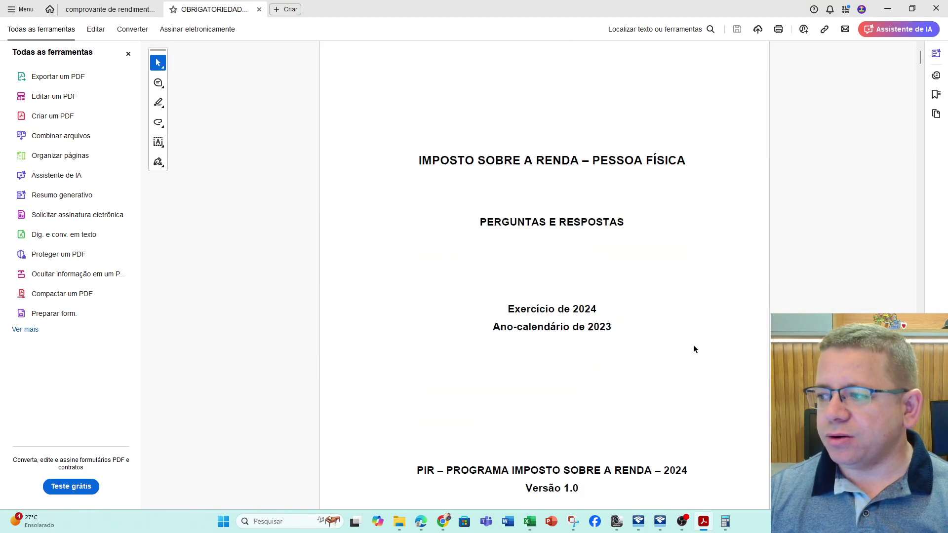
scroll(693, 345, down, 3)
scroll(693, 348, down, 20)
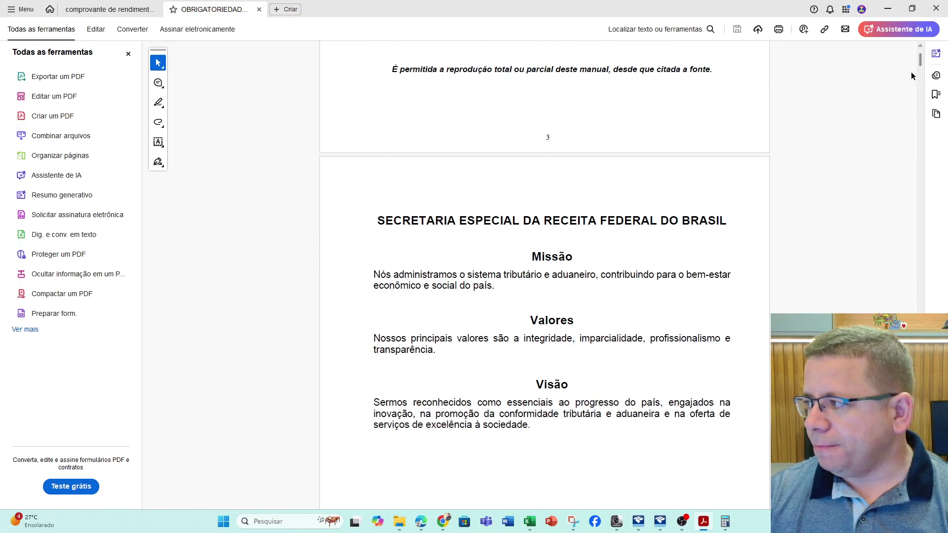
Go further into the manual and look over the espólio questions, from 101 to 110 on transferência de bens e direitos
drag(916, 67, 915, 144)
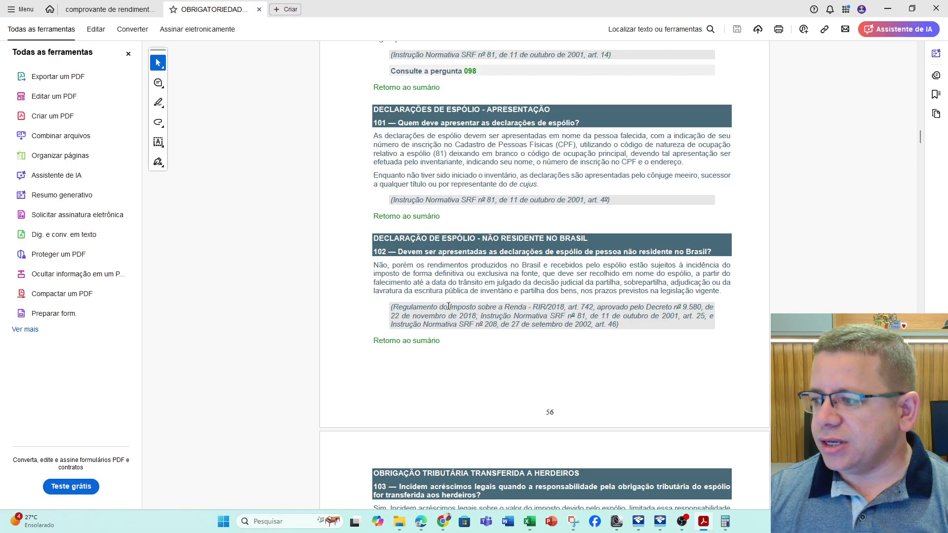
scroll(462, 317, down, 6)
scroll(461, 317, down, 15)
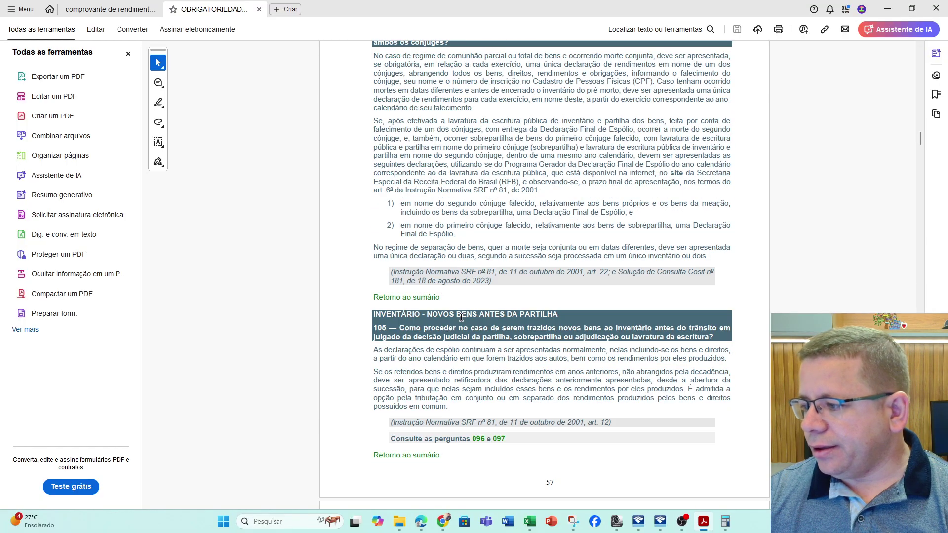
scroll(461, 318, down, 9)
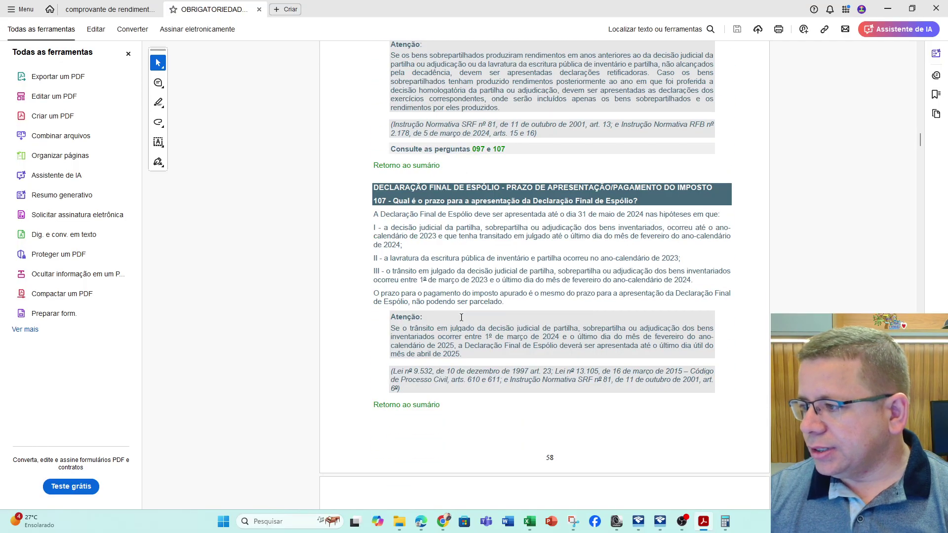
scroll(461, 317, down, 3)
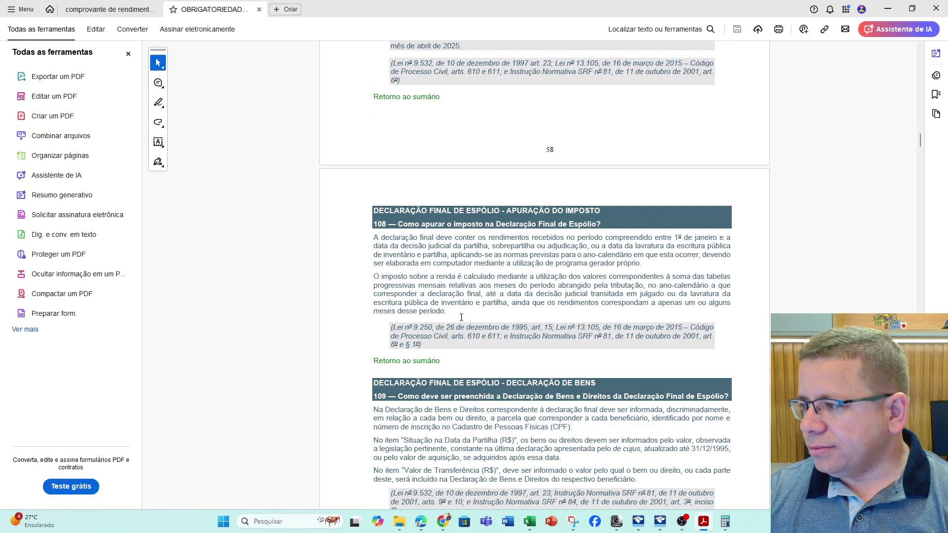
scroll(461, 317, down, 7)
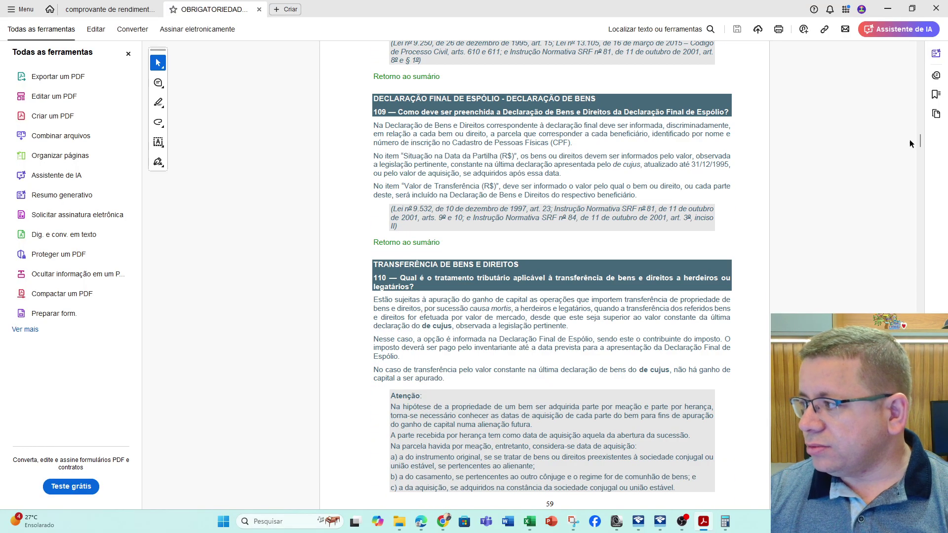
Jump ahead to question 270 and examine the heading on paying the recolhimento complementar with the carnê-leão code
drag(919, 143, 918, 247)
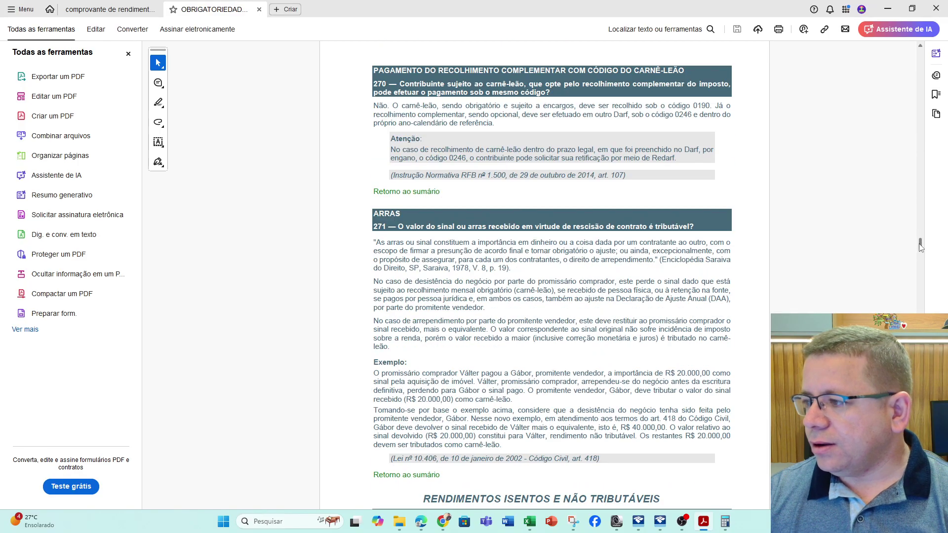
scroll(443, 222, up, 1)
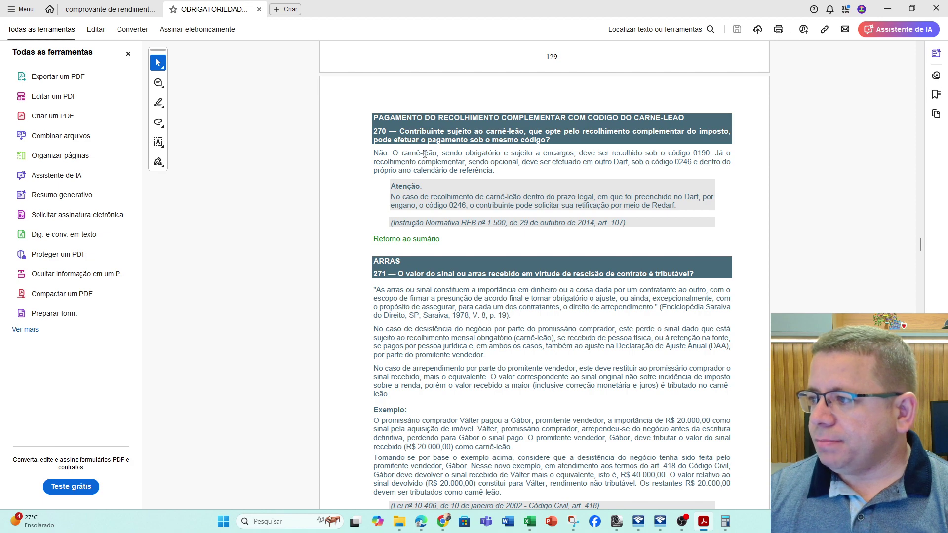
drag(508, 132, 612, 120)
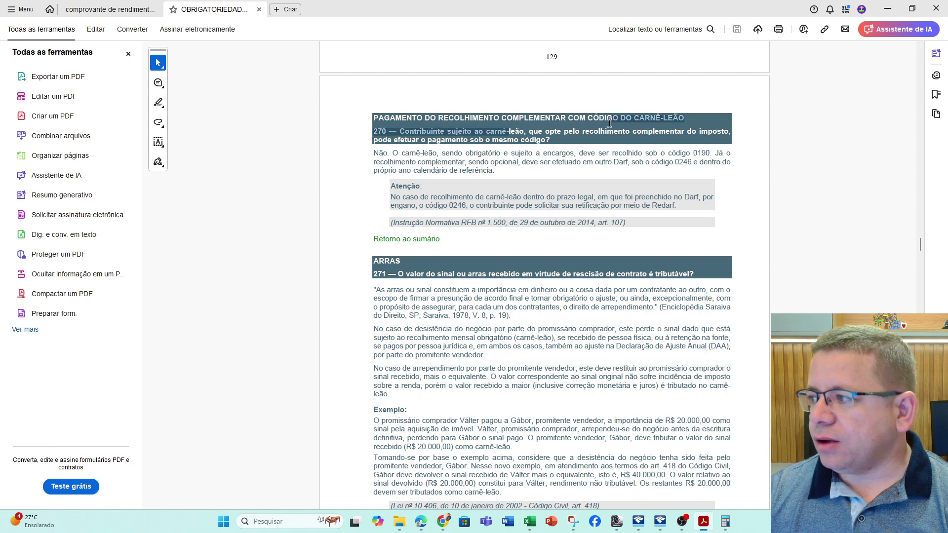
click(461, 135)
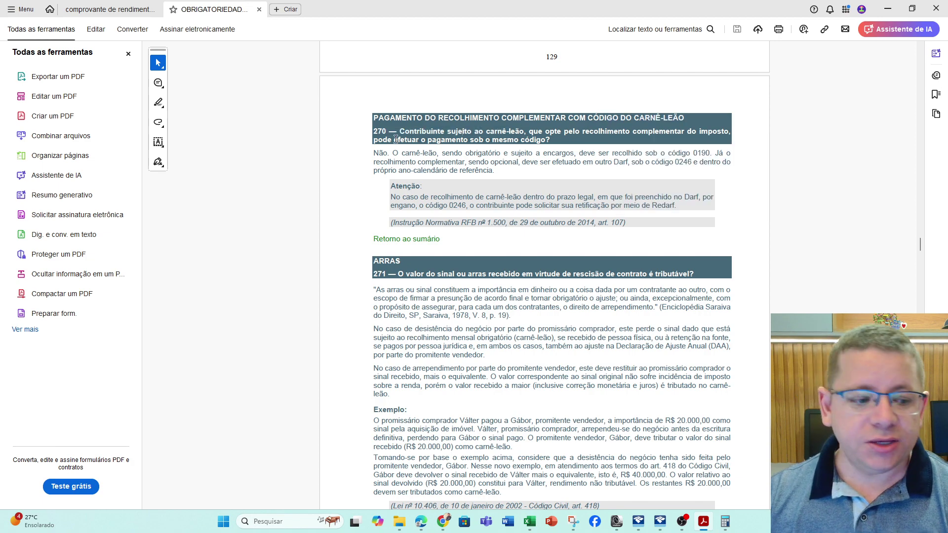